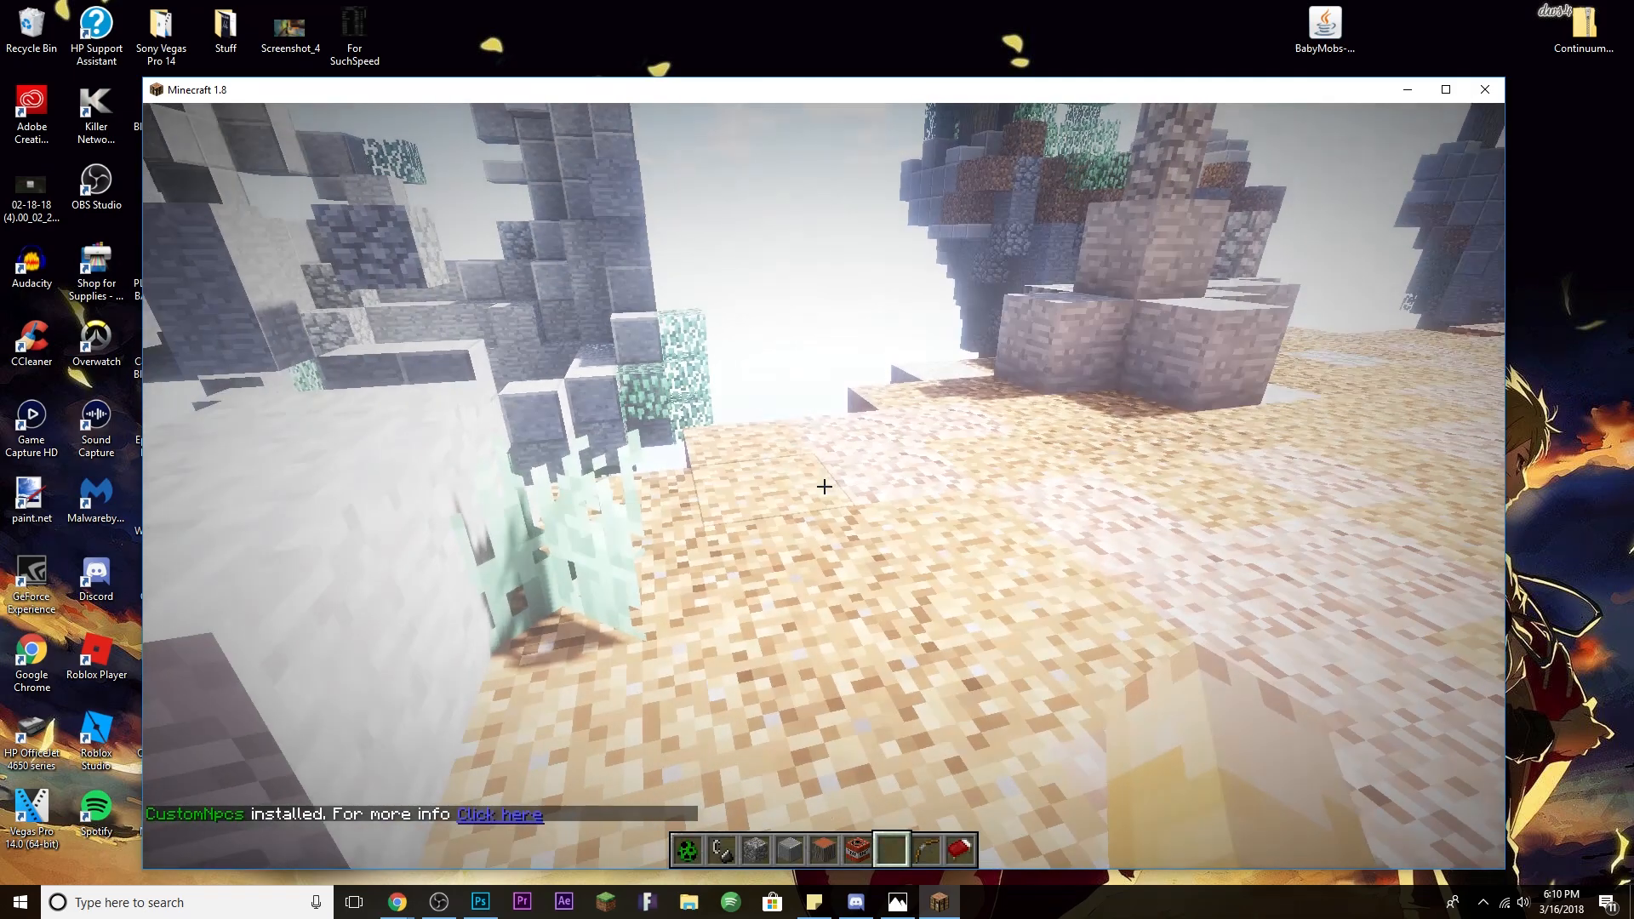
# Fly around the floating-islands map and examine the grey stone ruin island from several angles.
pyautogui.press('w')
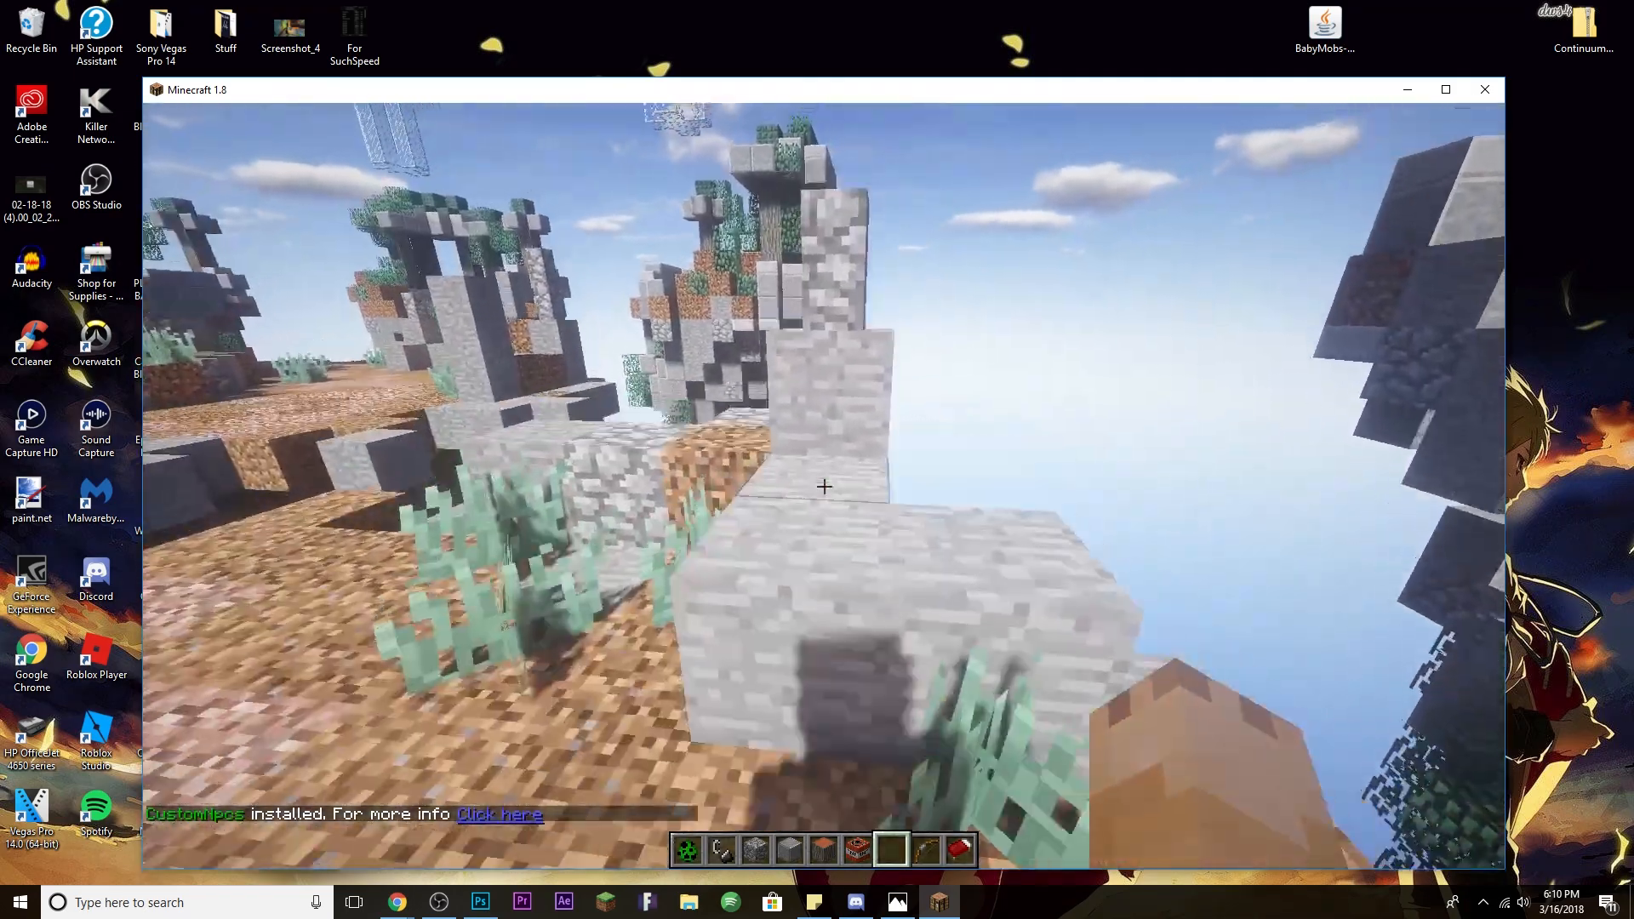
pyautogui.press('w')
pyautogui.press('w')
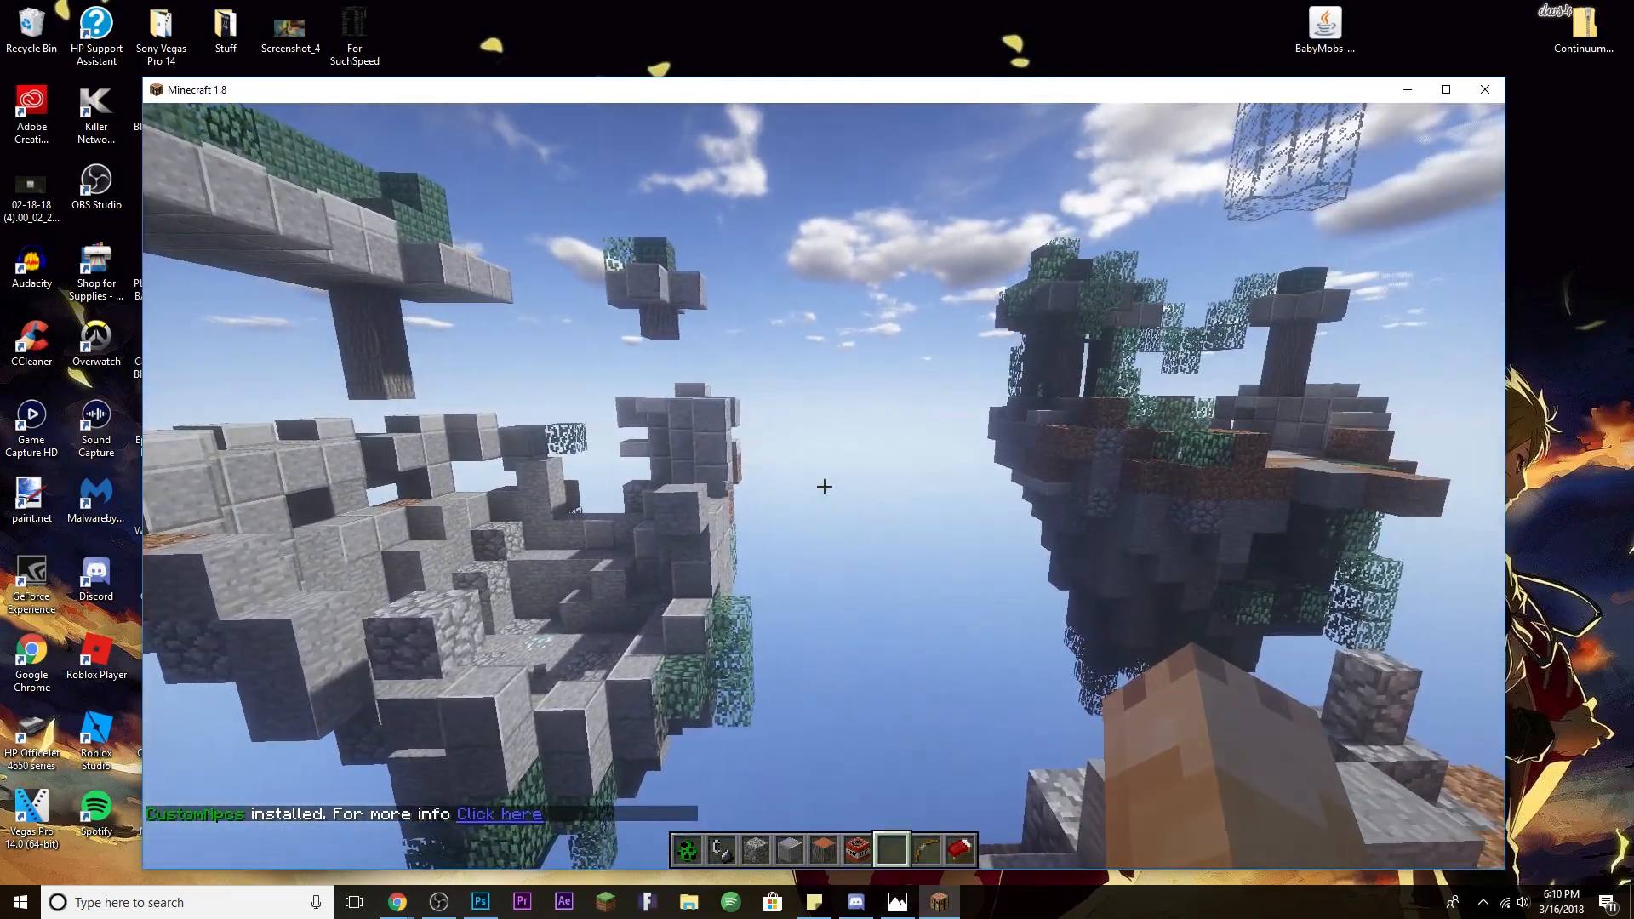
pyautogui.press('w')
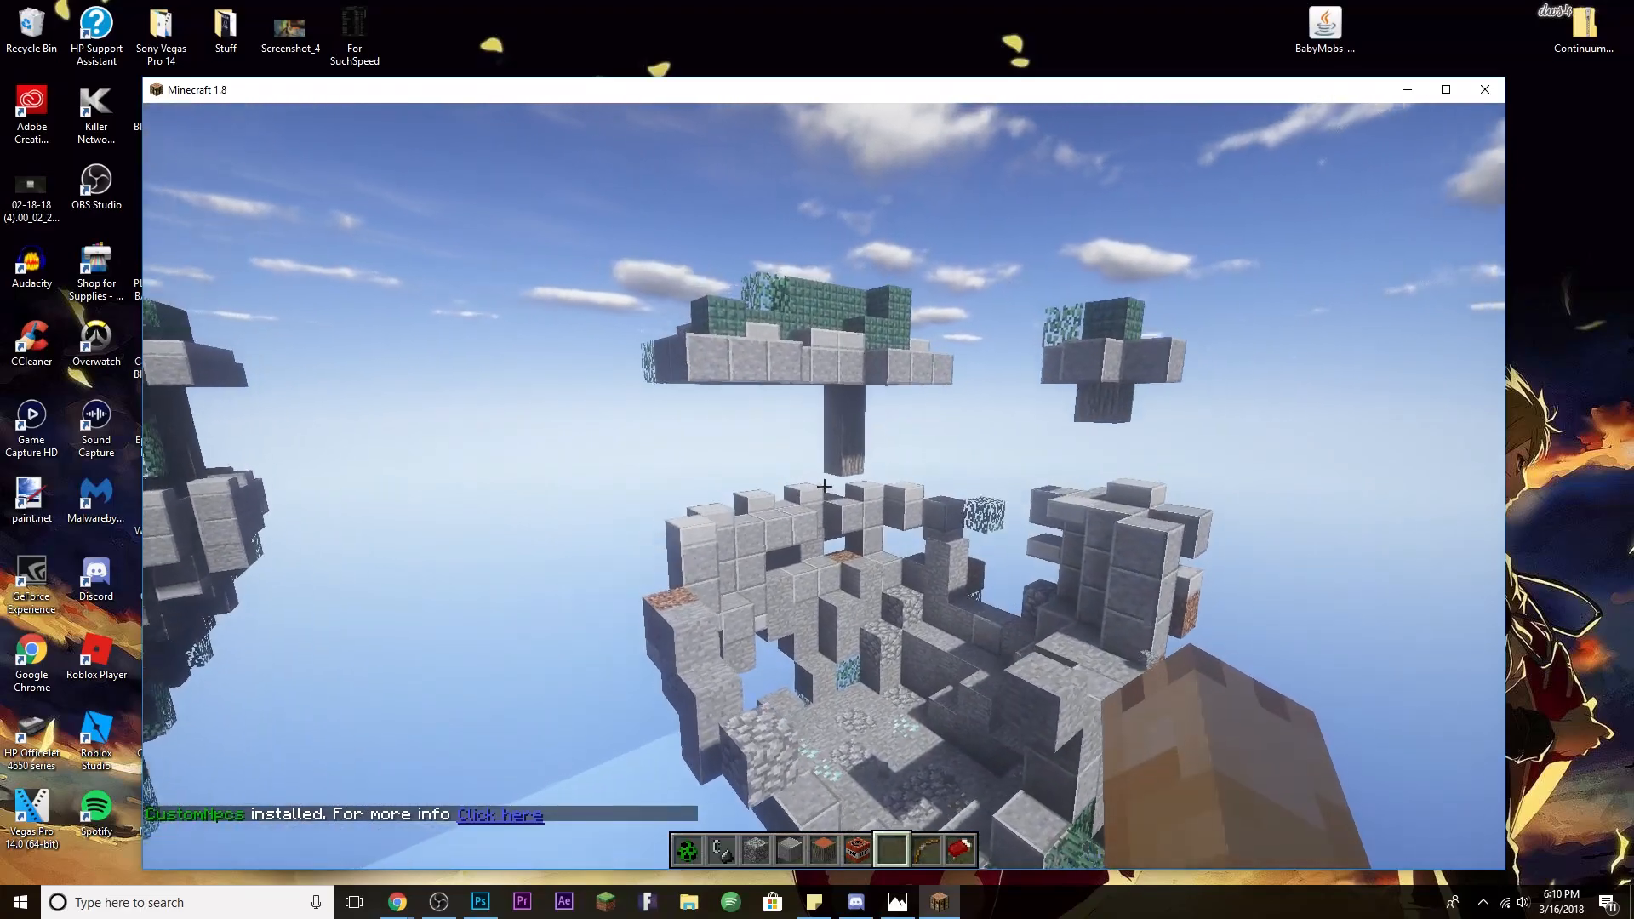
pyautogui.press('w')
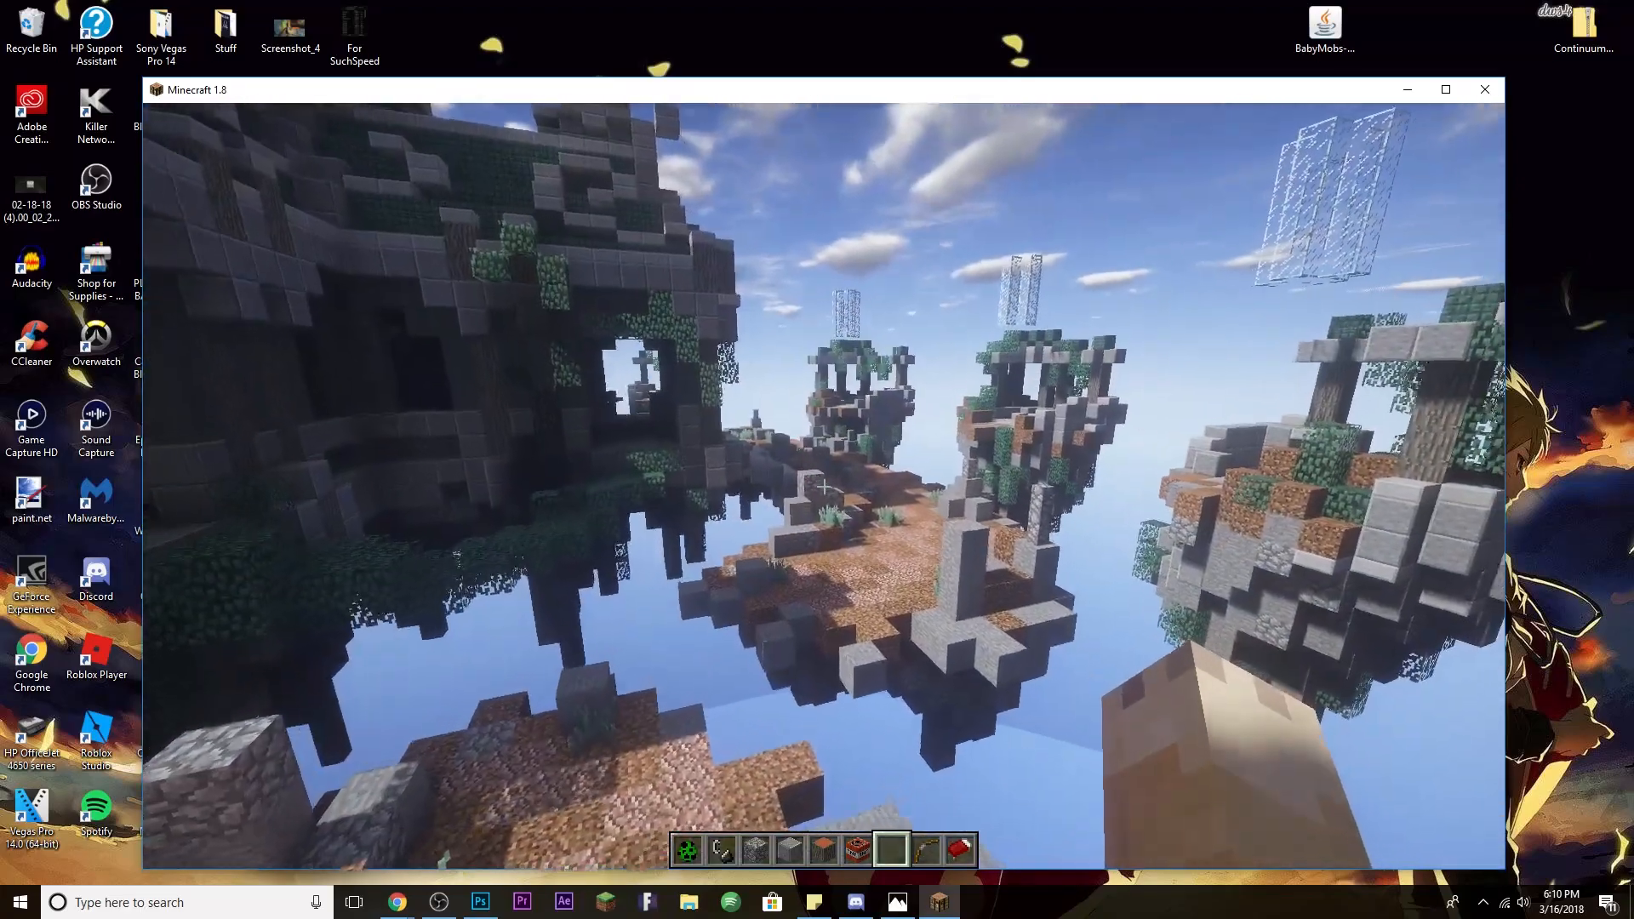
pyautogui.press('w')
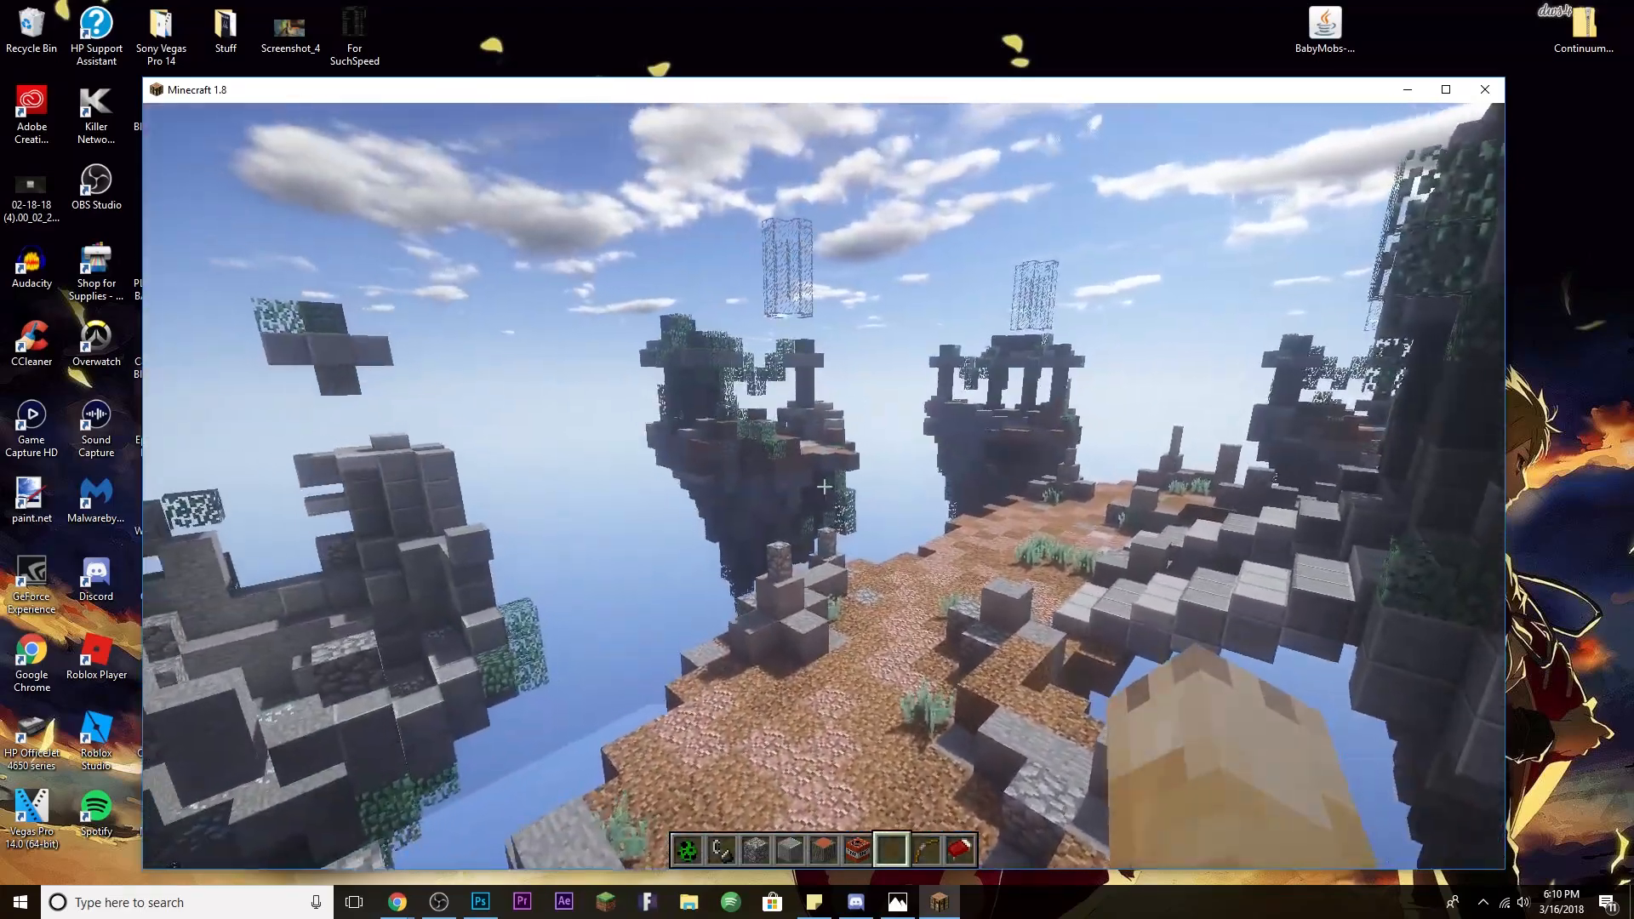
pyautogui.press('w')
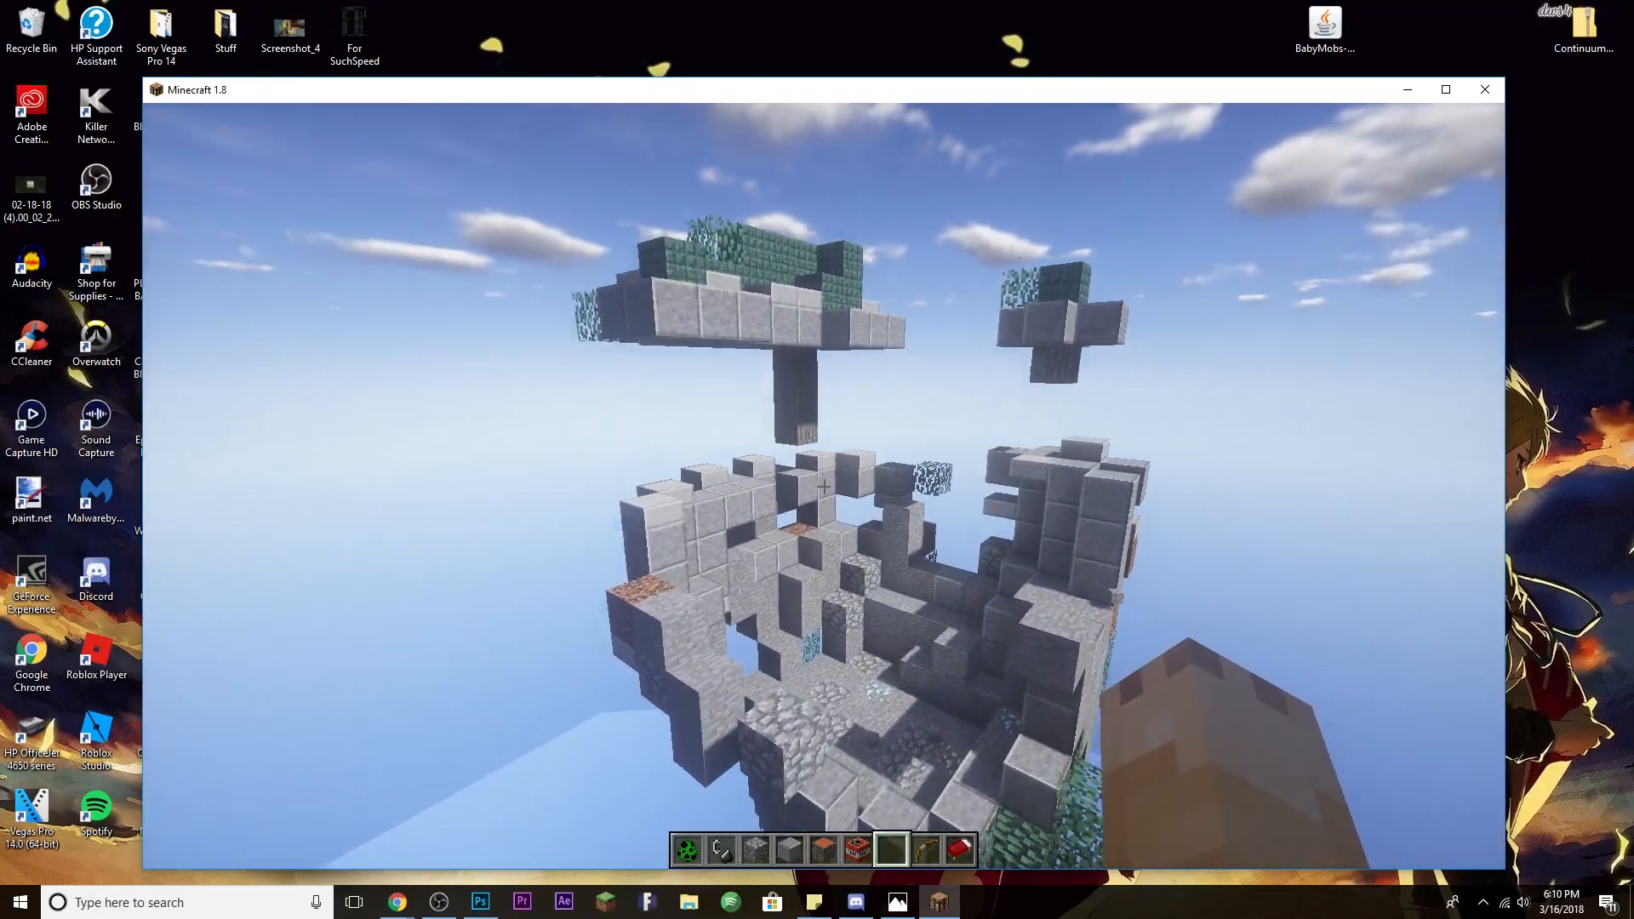
pyautogui.press('w')
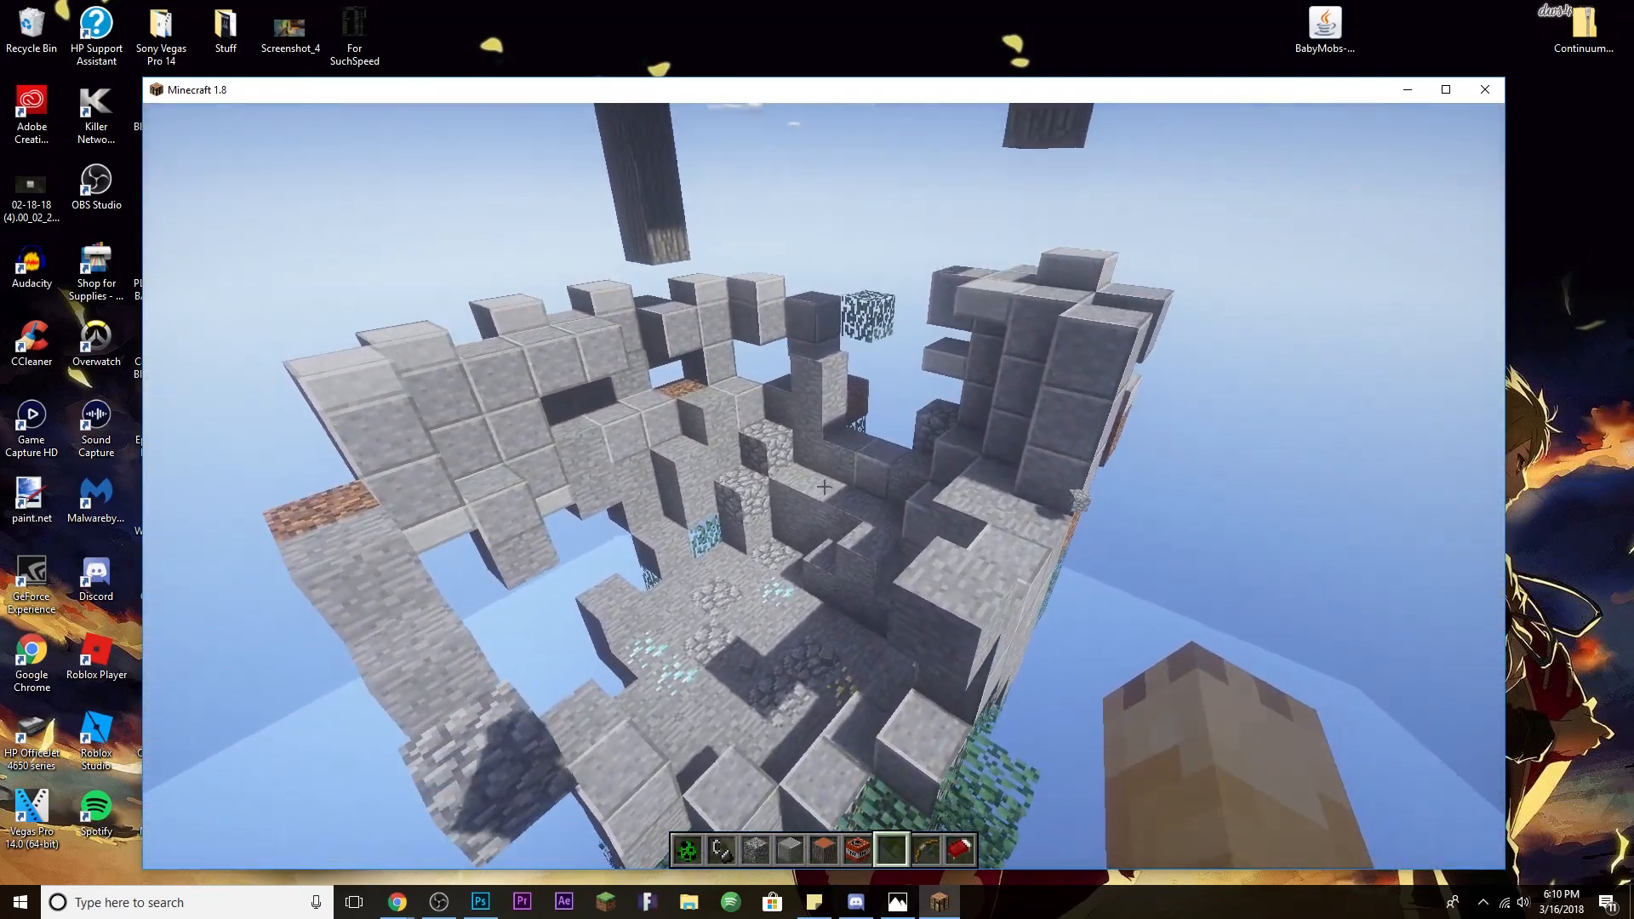
pyautogui.press('space')
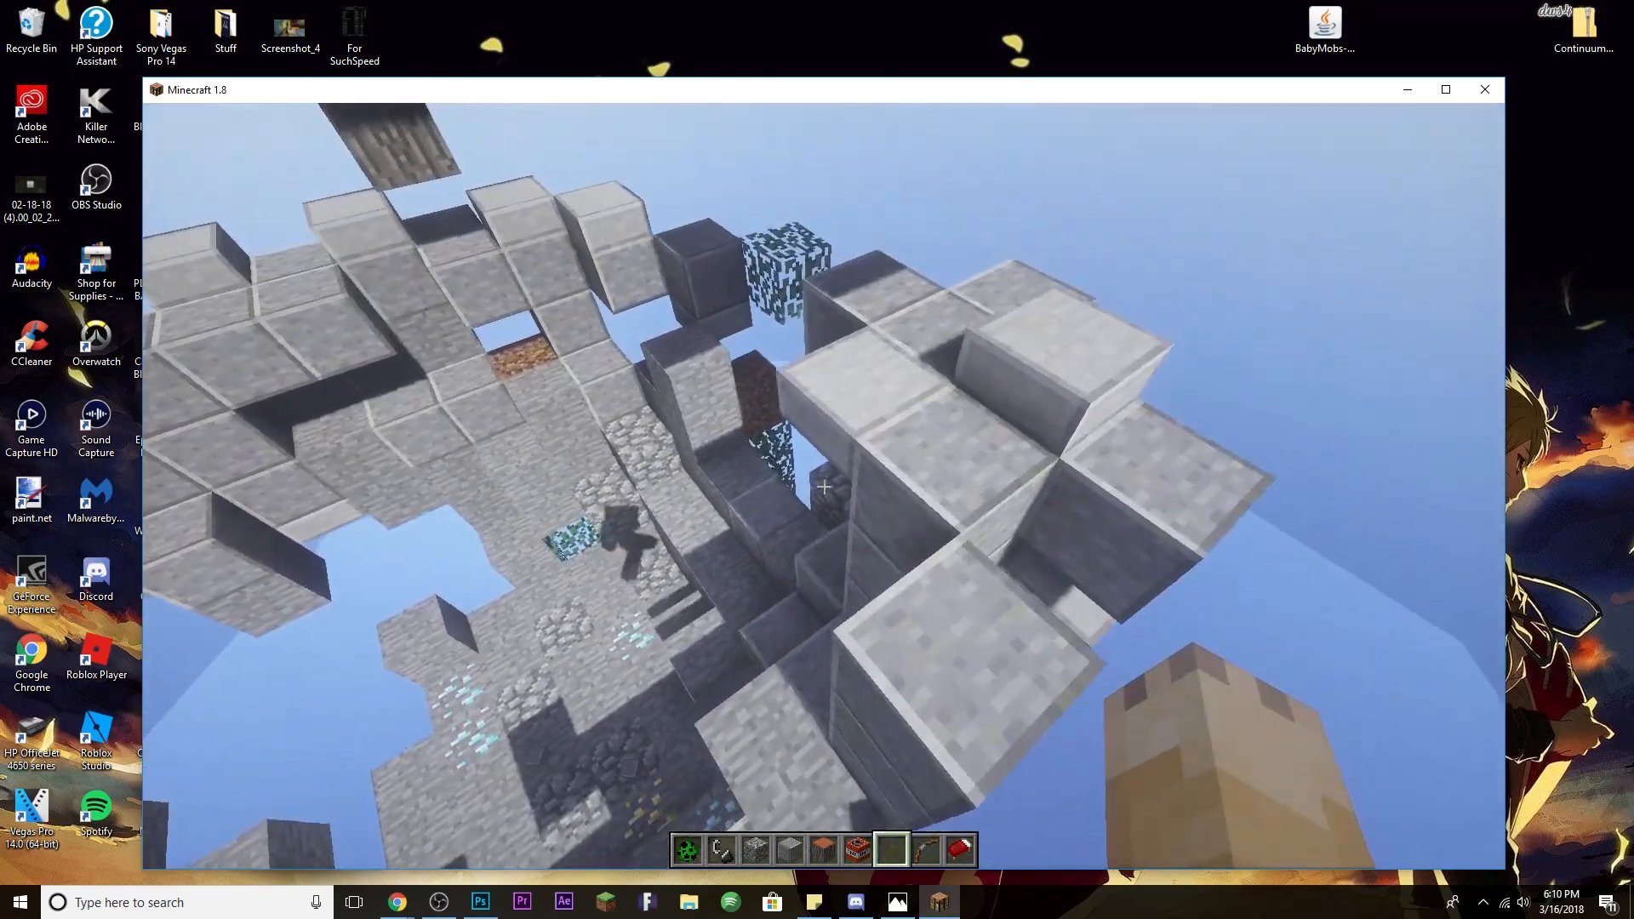
pyautogui.press('shift')
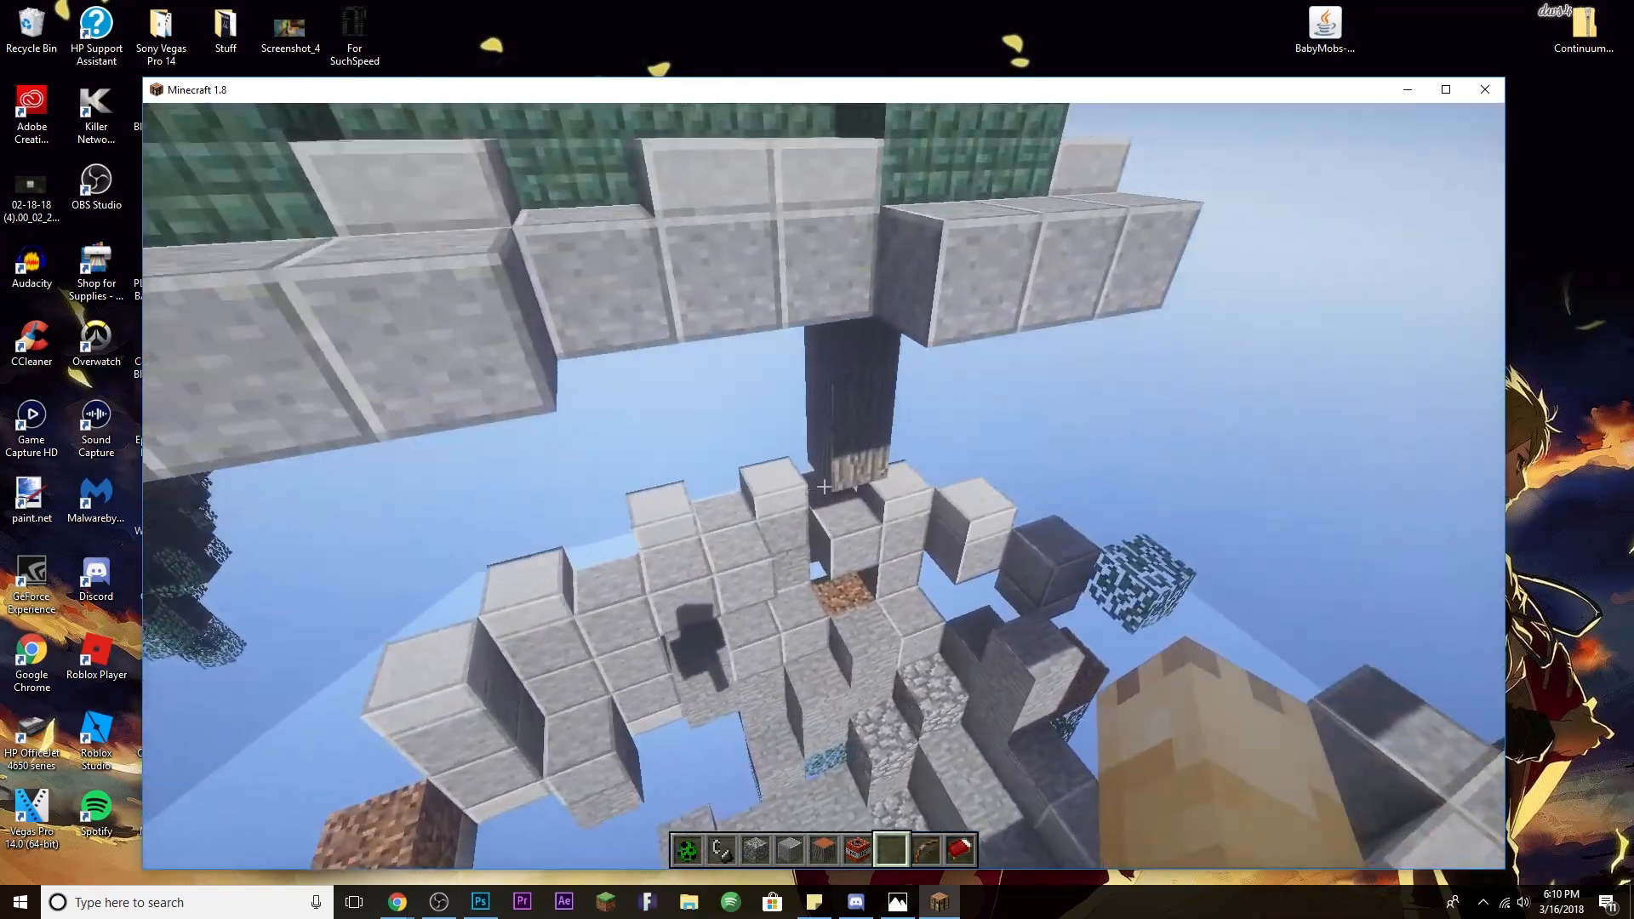
pyautogui.press('space')
pyautogui.press('shift')
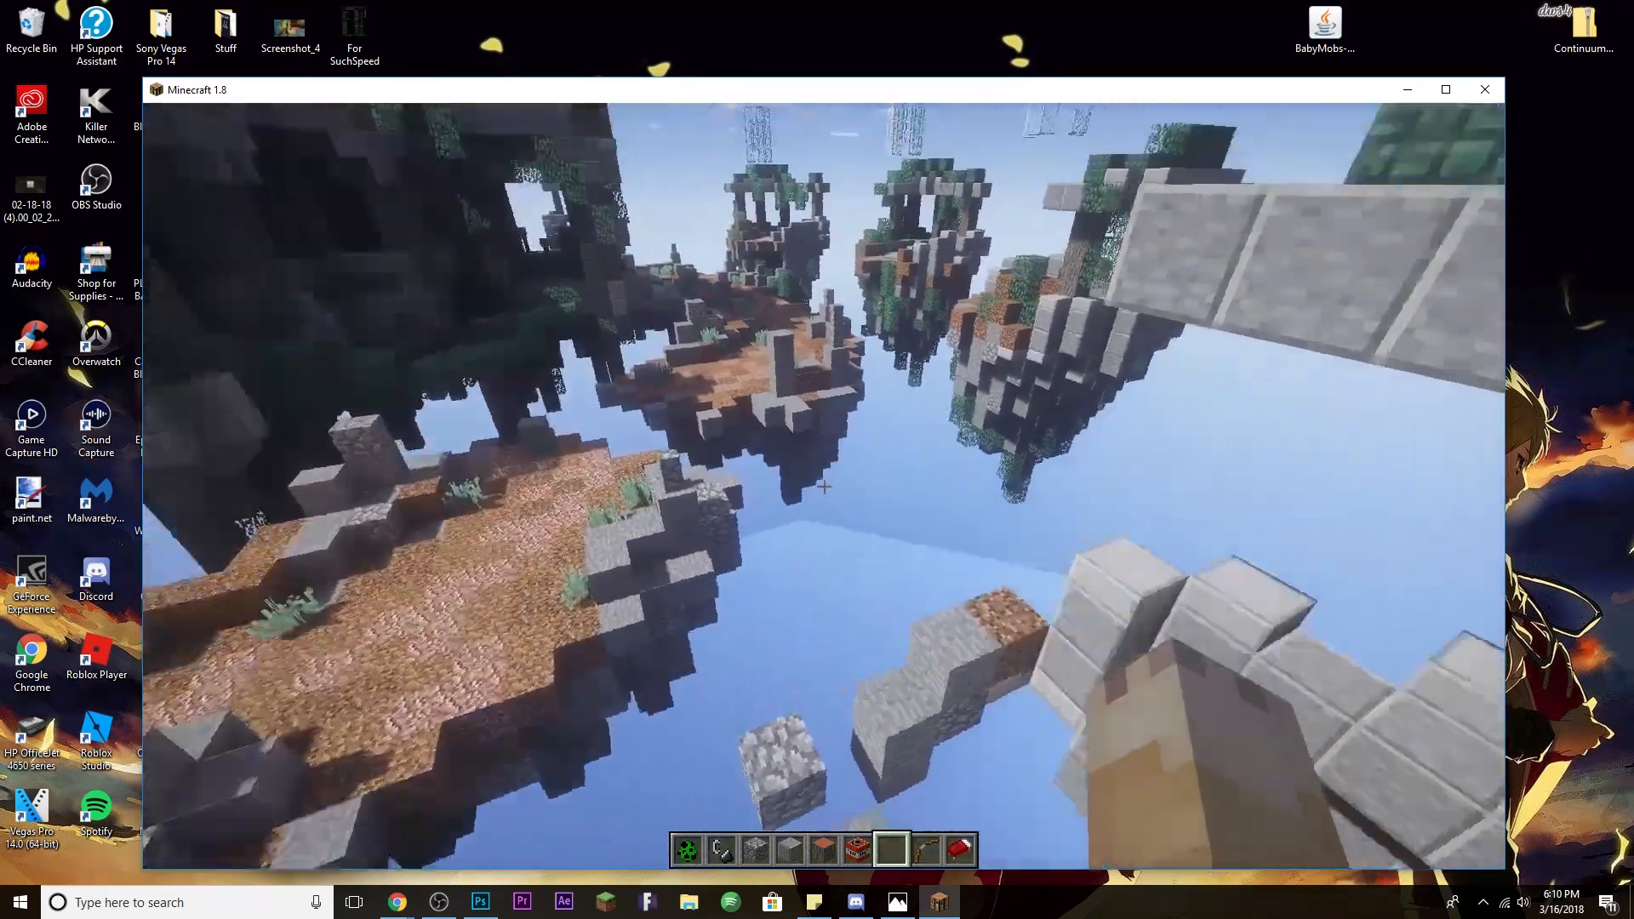
# Build a row of polished andesite blocks outward from the ruin's stone wall and place TNT on its end.
pyautogui.scroll(3, 824, 486)
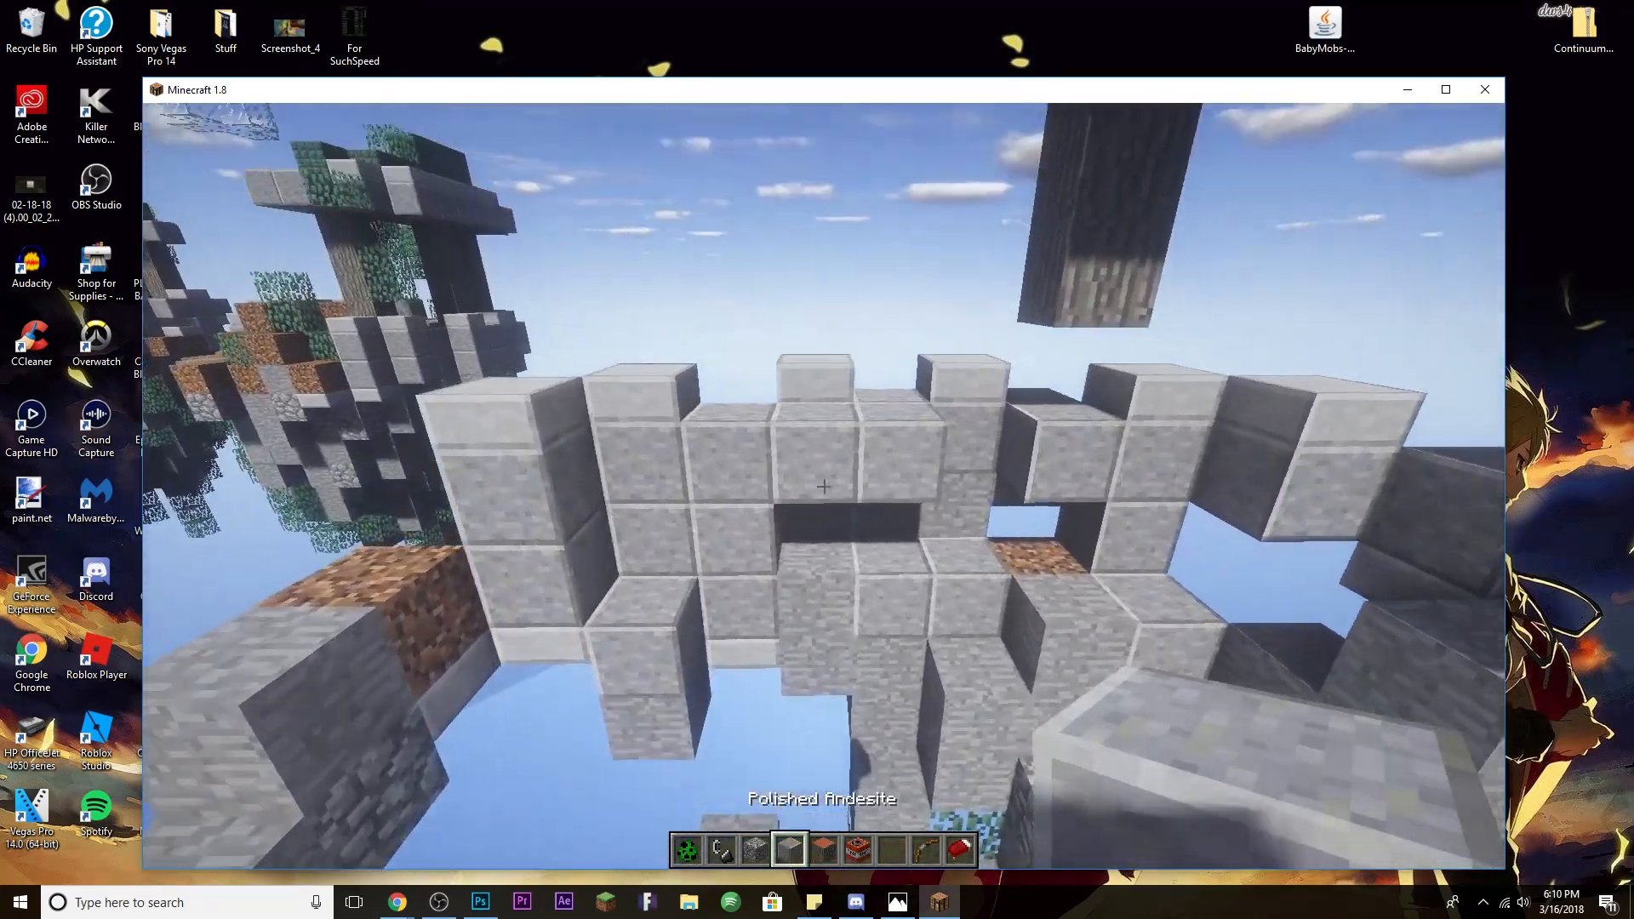
pyautogui.rightClick(824, 486)
pyautogui.rightClick(824, 486)
pyautogui.rightClick(824, 486)
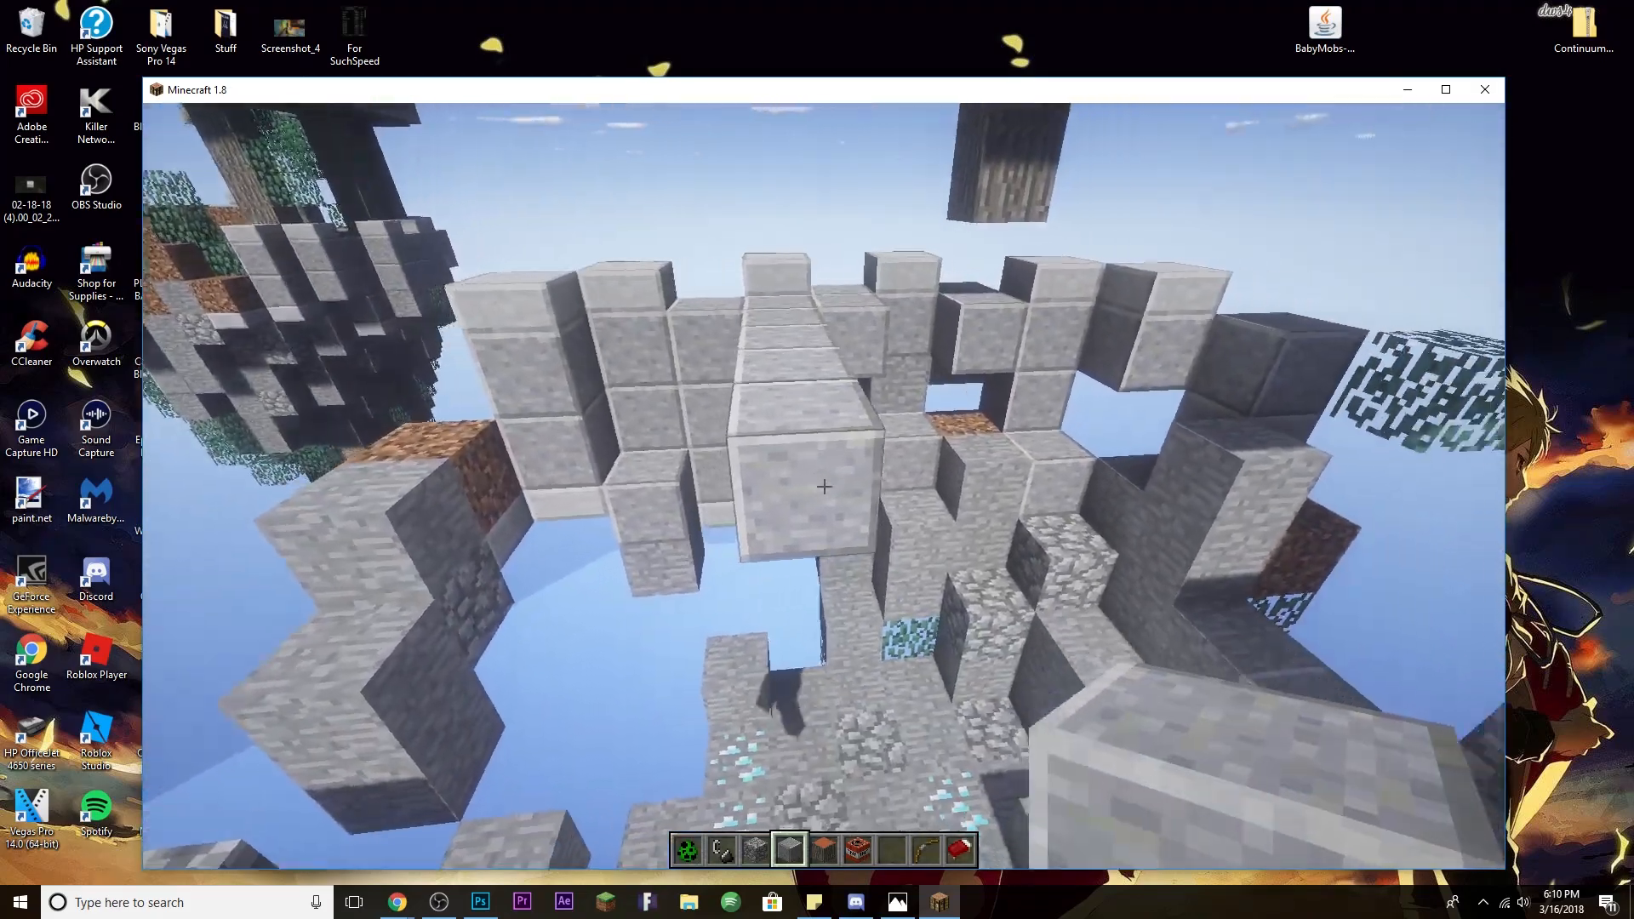
pyautogui.rightClick(824, 486)
pyautogui.scroll(-2, 824, 486)
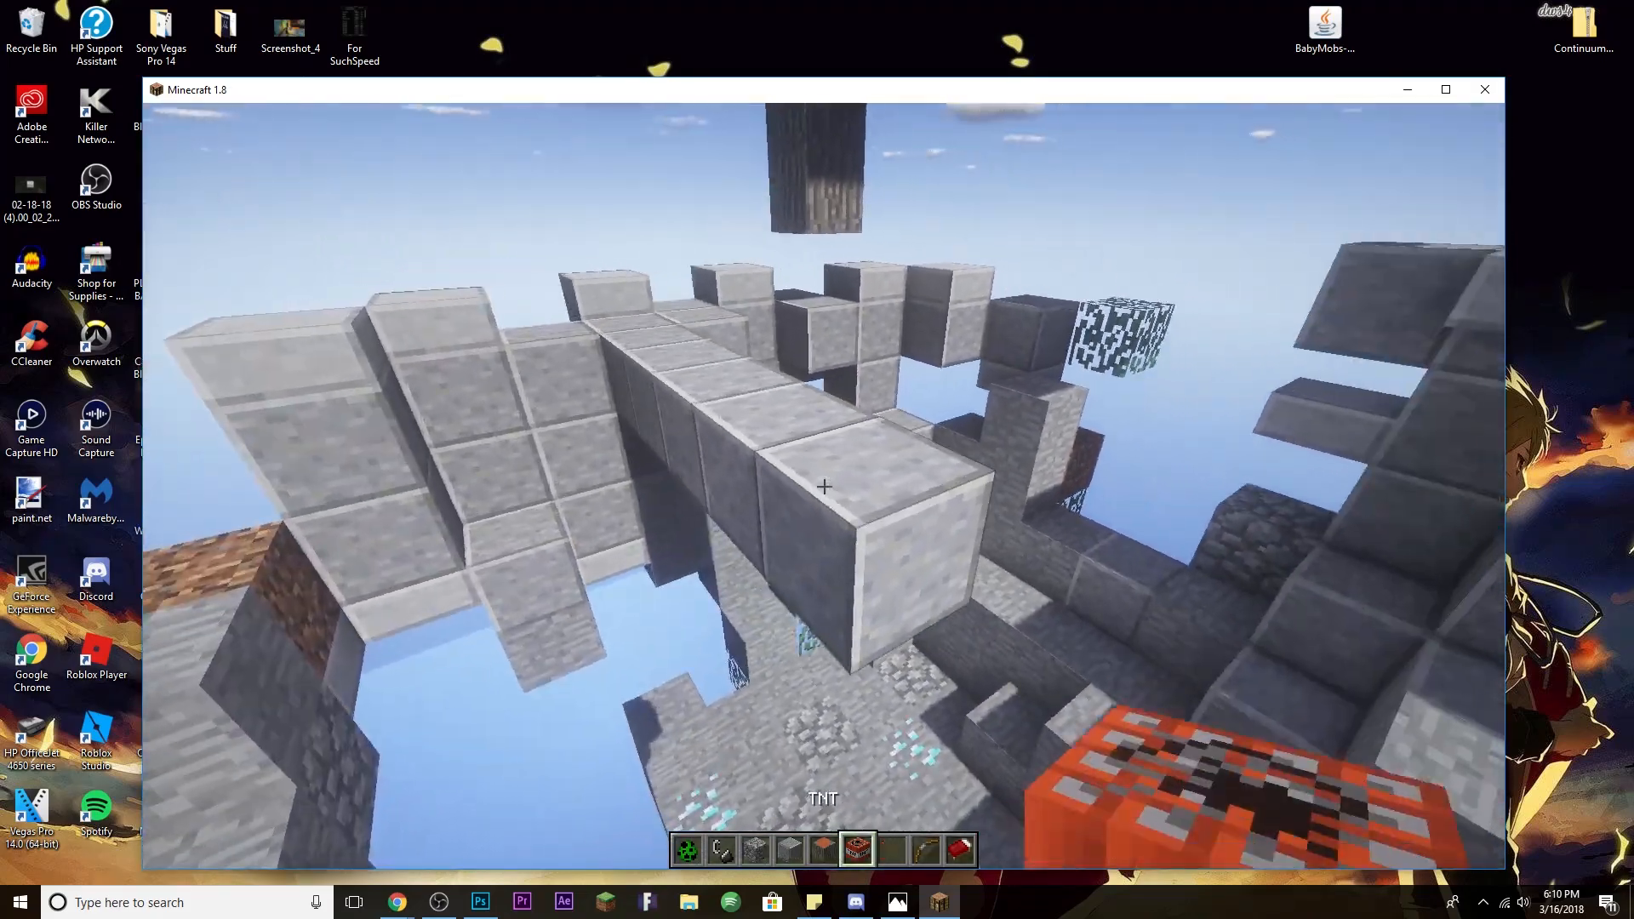
pyautogui.rightClick(824, 486)
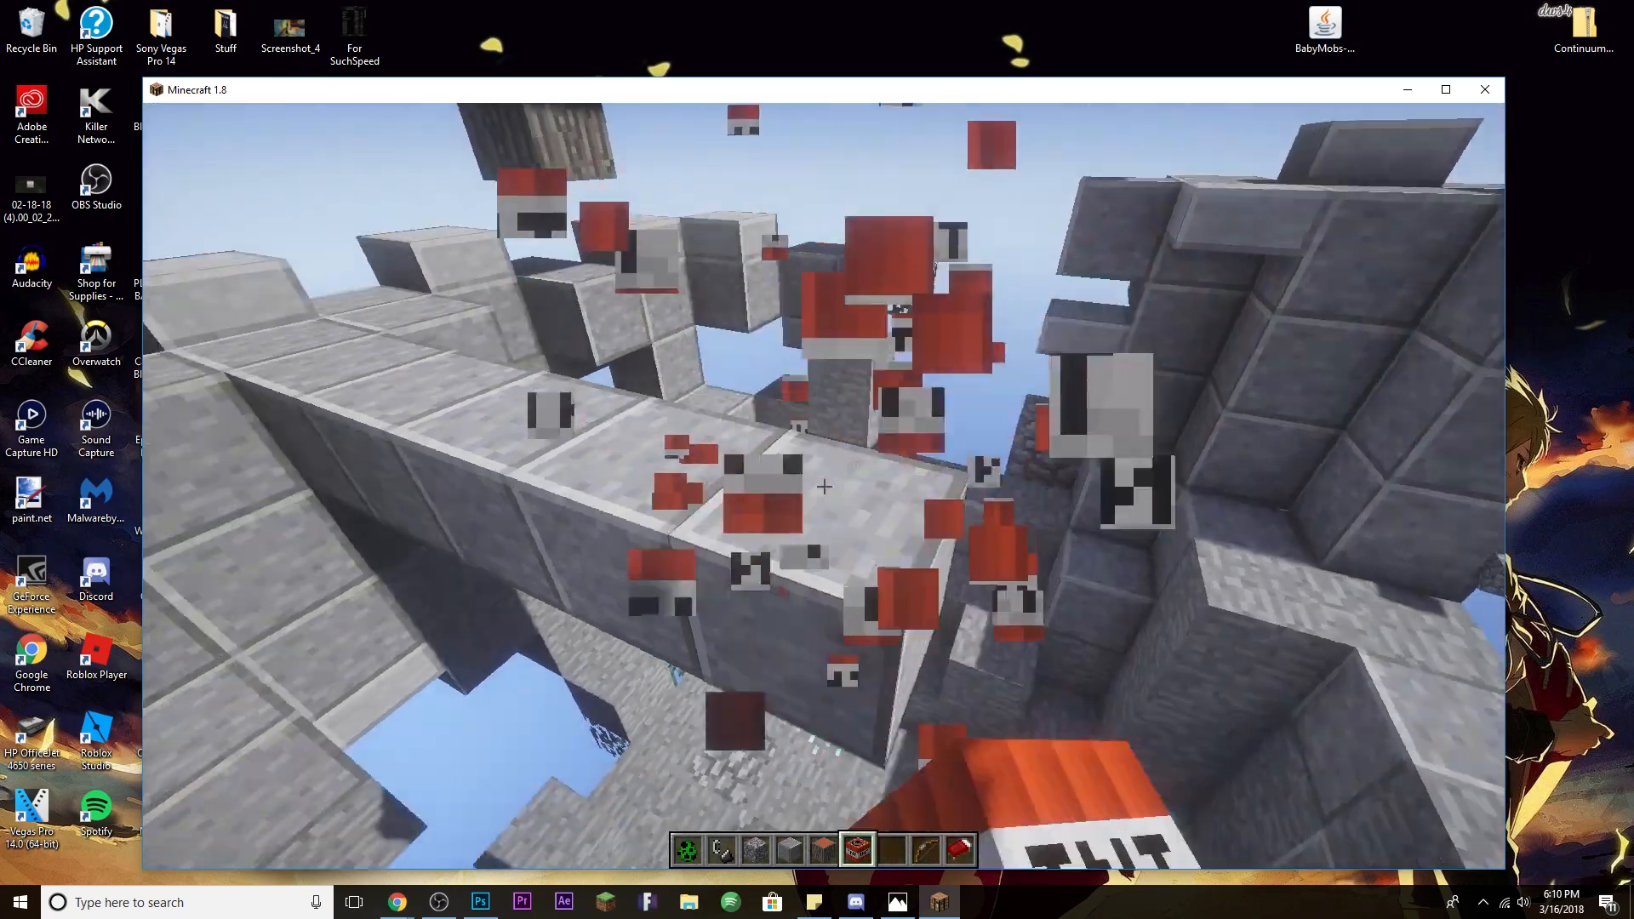
# Break the polished andesite blocks connecting the row to the wall, leaving only the floating end block.
pyautogui.press('1')
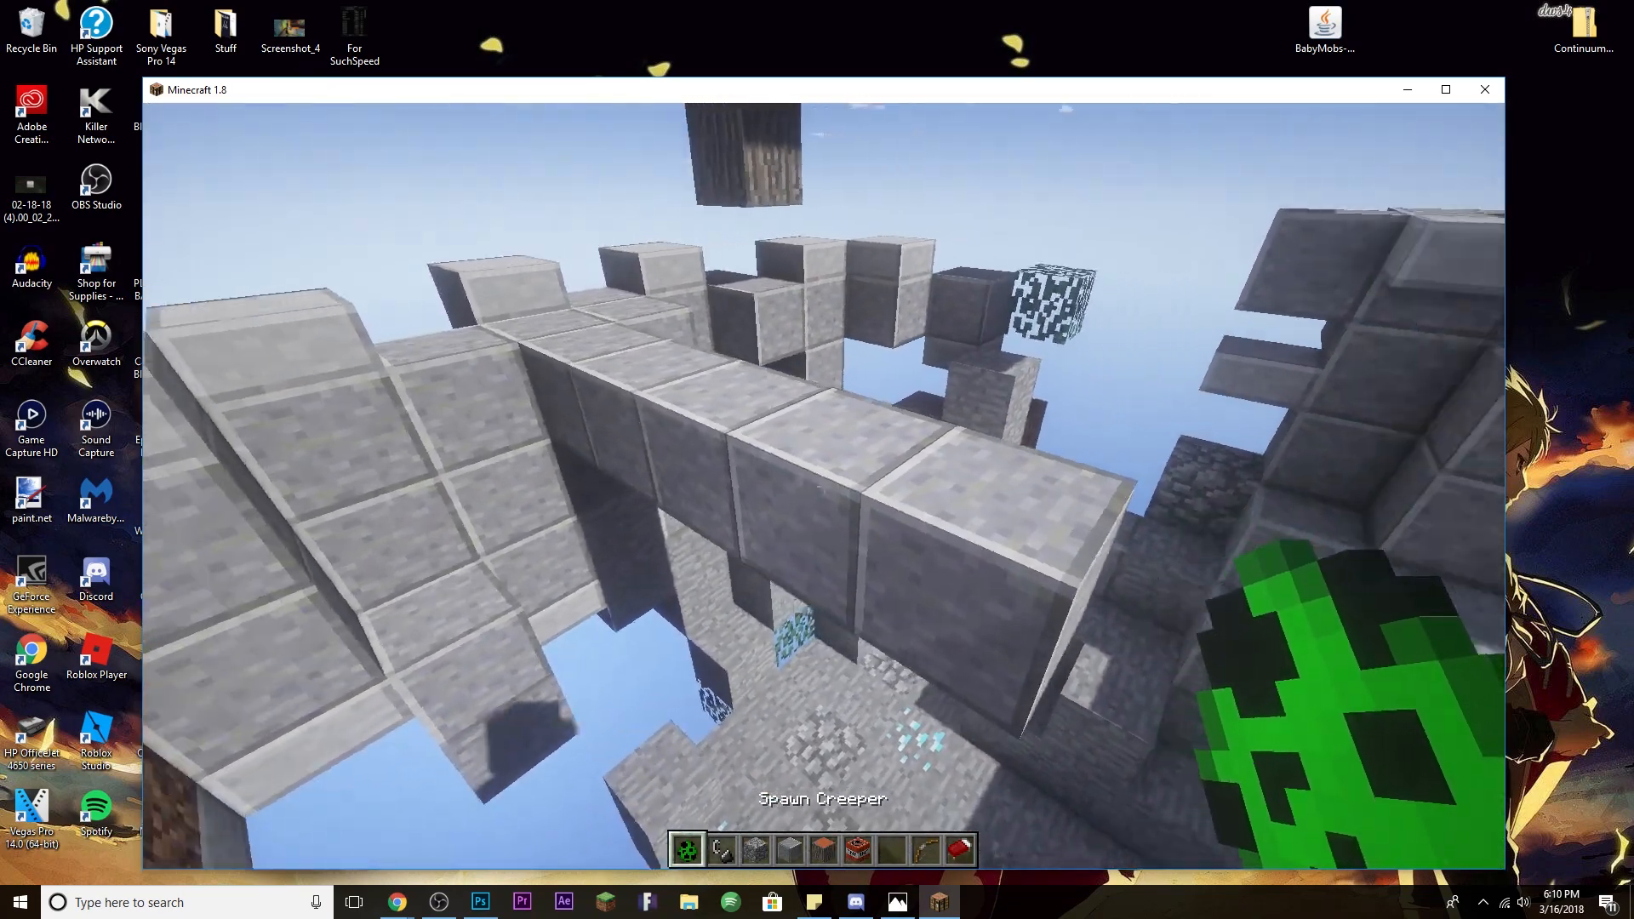
pyautogui.click(824, 486)
pyautogui.click(824, 486)
pyautogui.click(824, 486)
# Spawn a creeper on the remaining andesite block and ignite it with flint and steel.
pyautogui.rightClick(824, 486)
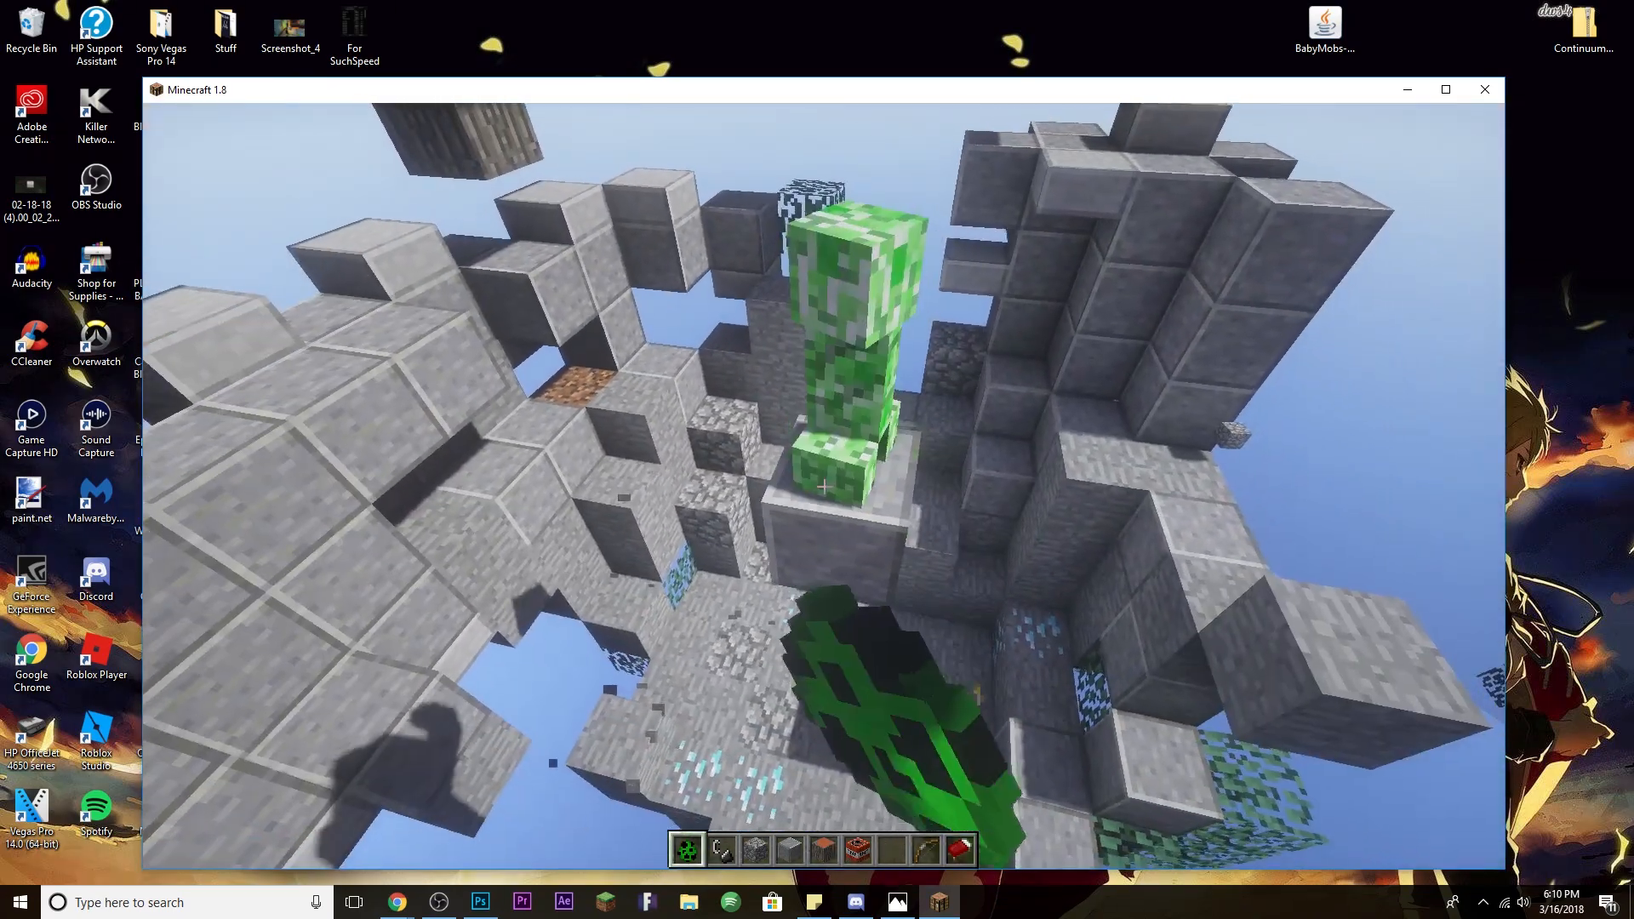
pyautogui.press('2')
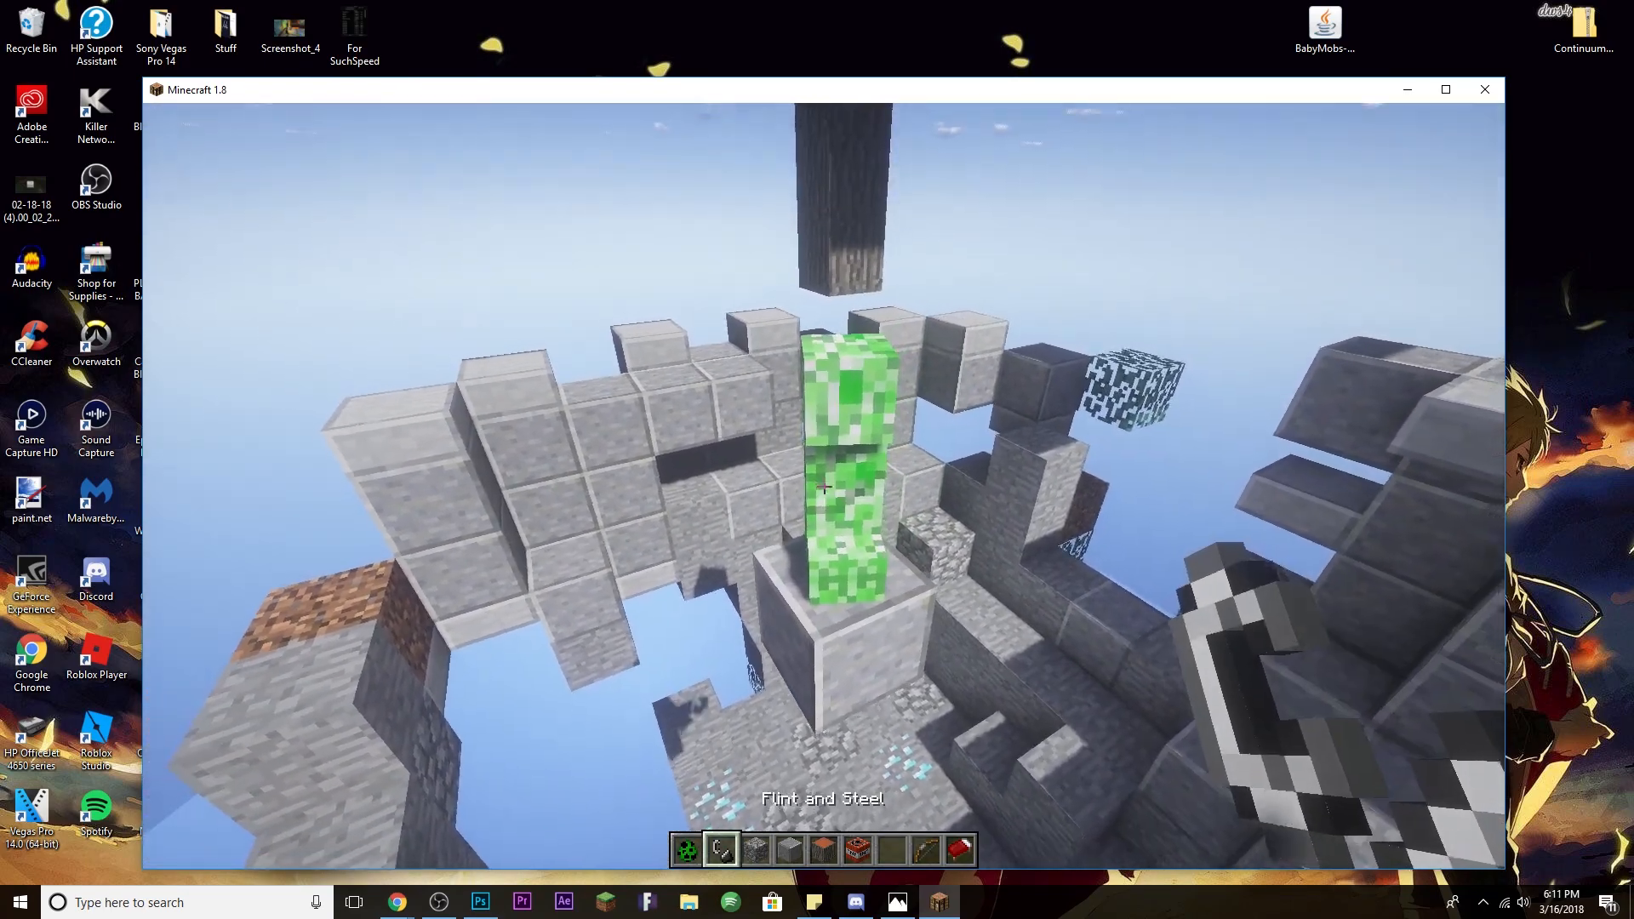
pyautogui.rightClick(824, 486)
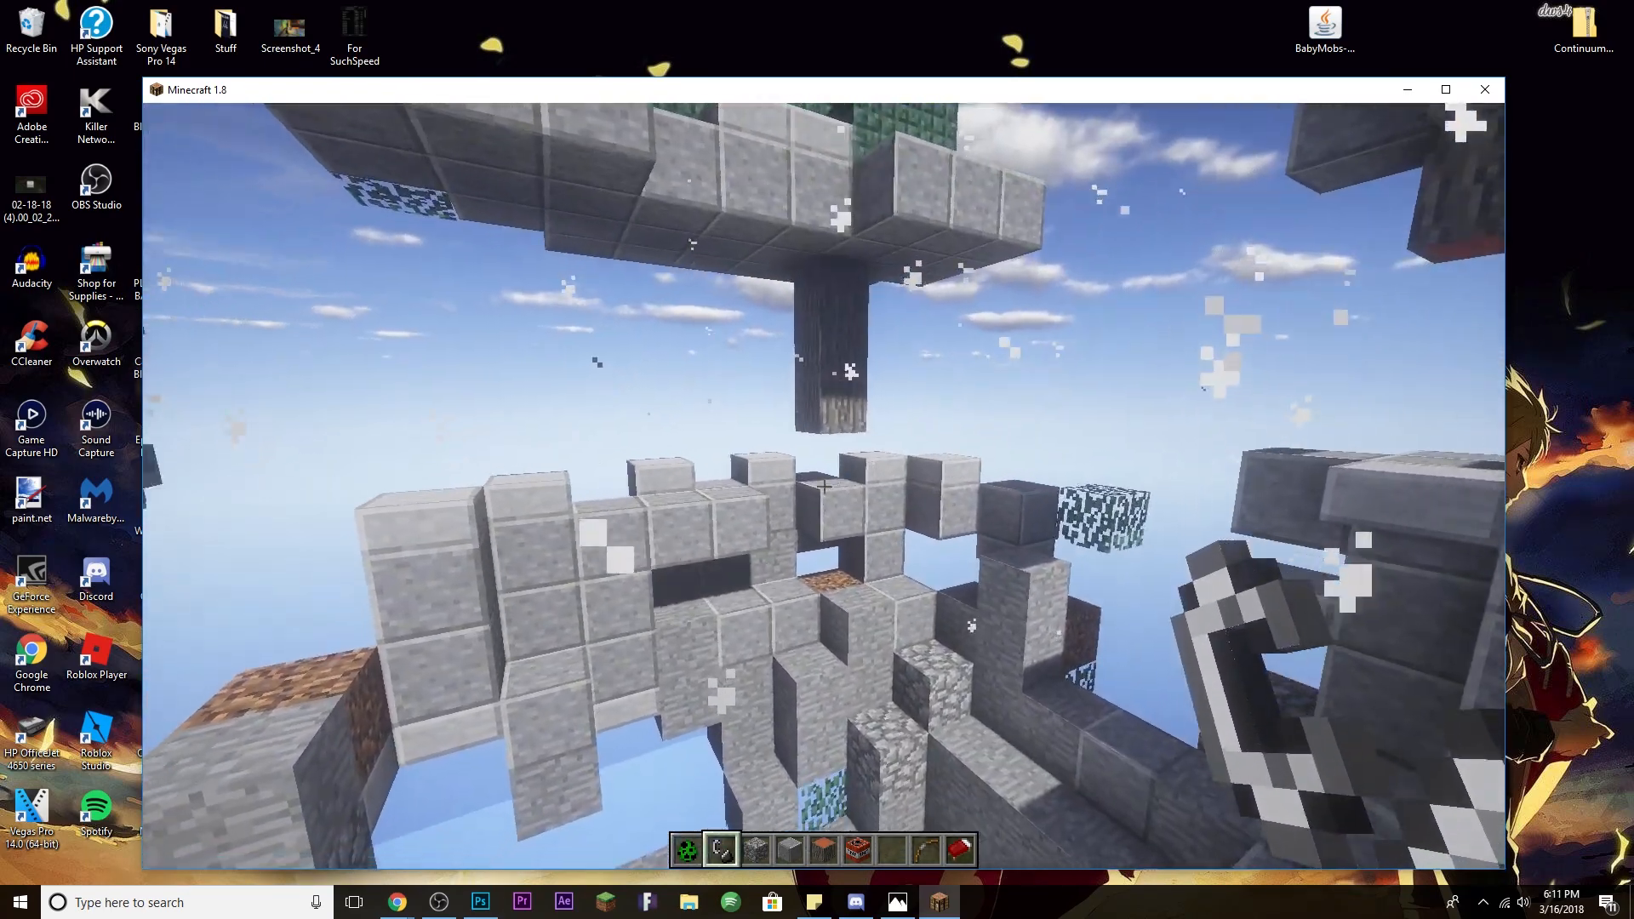
# Quit the floating-islands world to the title screen and load another singleplayer world.
pyautogui.press('4')
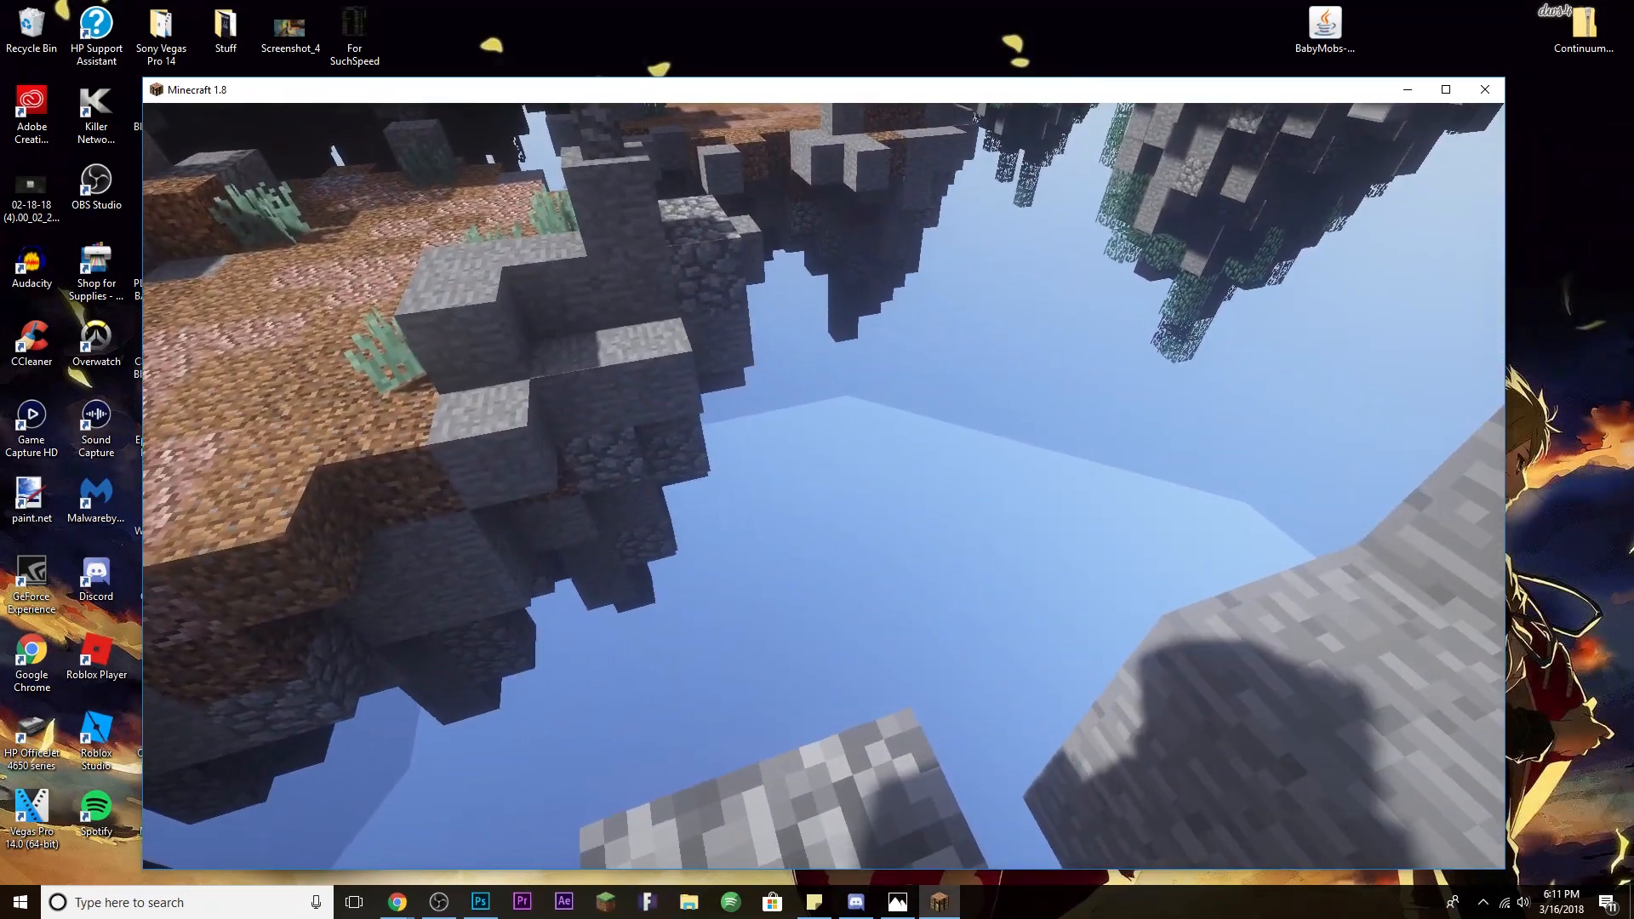
pyautogui.press('Escape')
pyautogui.click(818, 489)
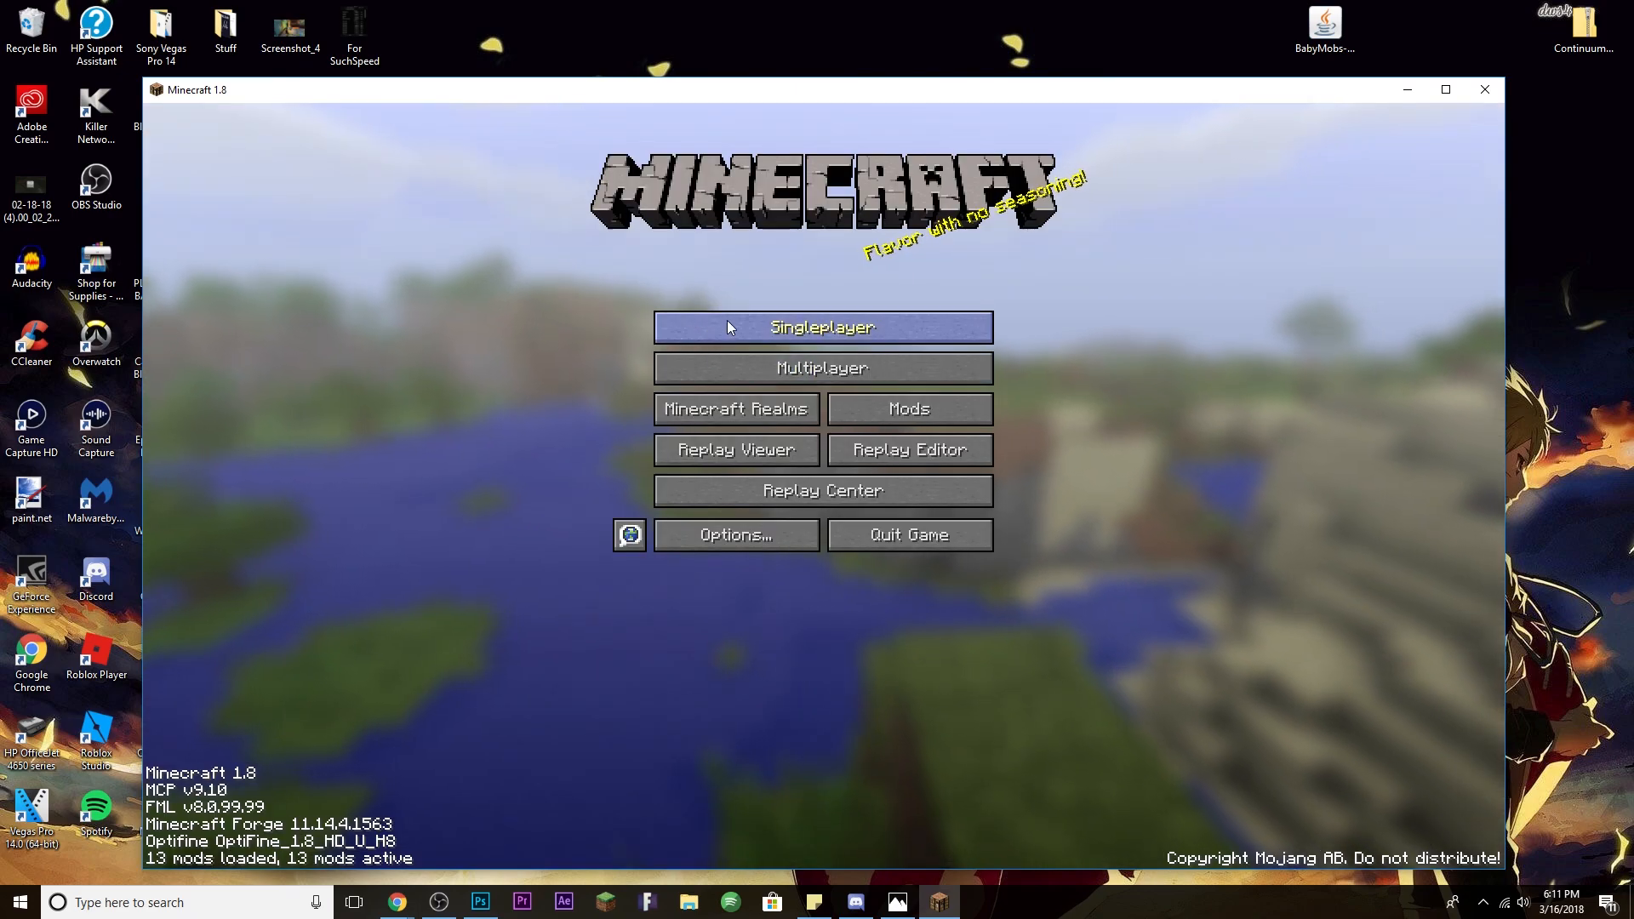
pyautogui.click(726, 327)
pyautogui.doubleClick(754, 254)
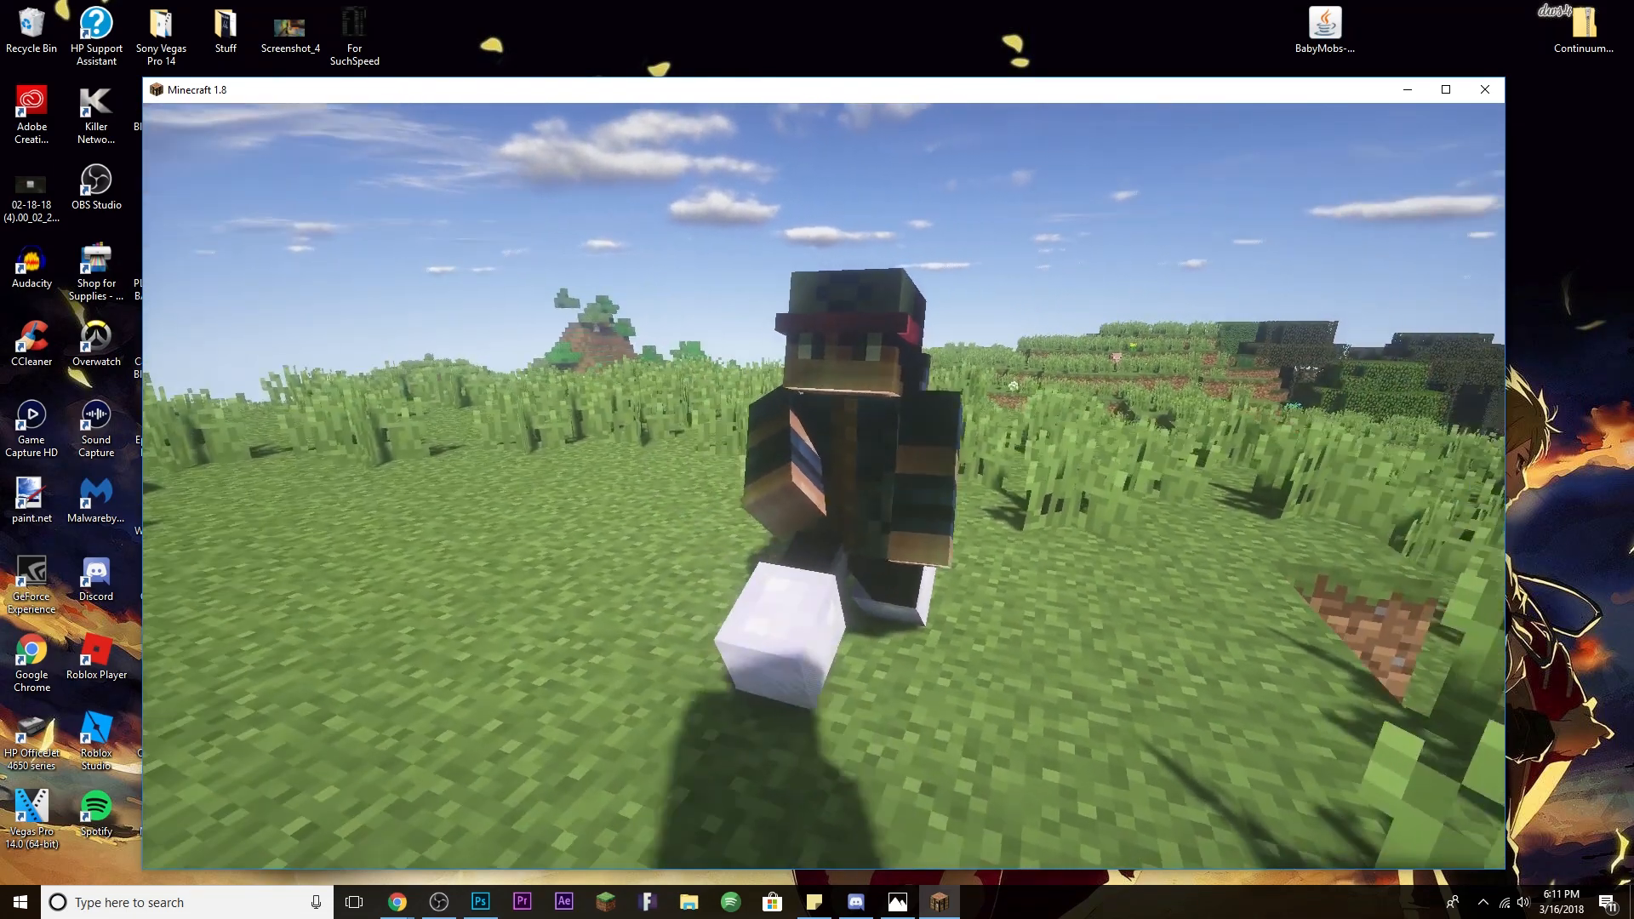
# Turn the shaders off in the game's video settings.
pyautogui.press('Escape')
pyautogui.click(770, 451)
pyautogui.click(742, 405)
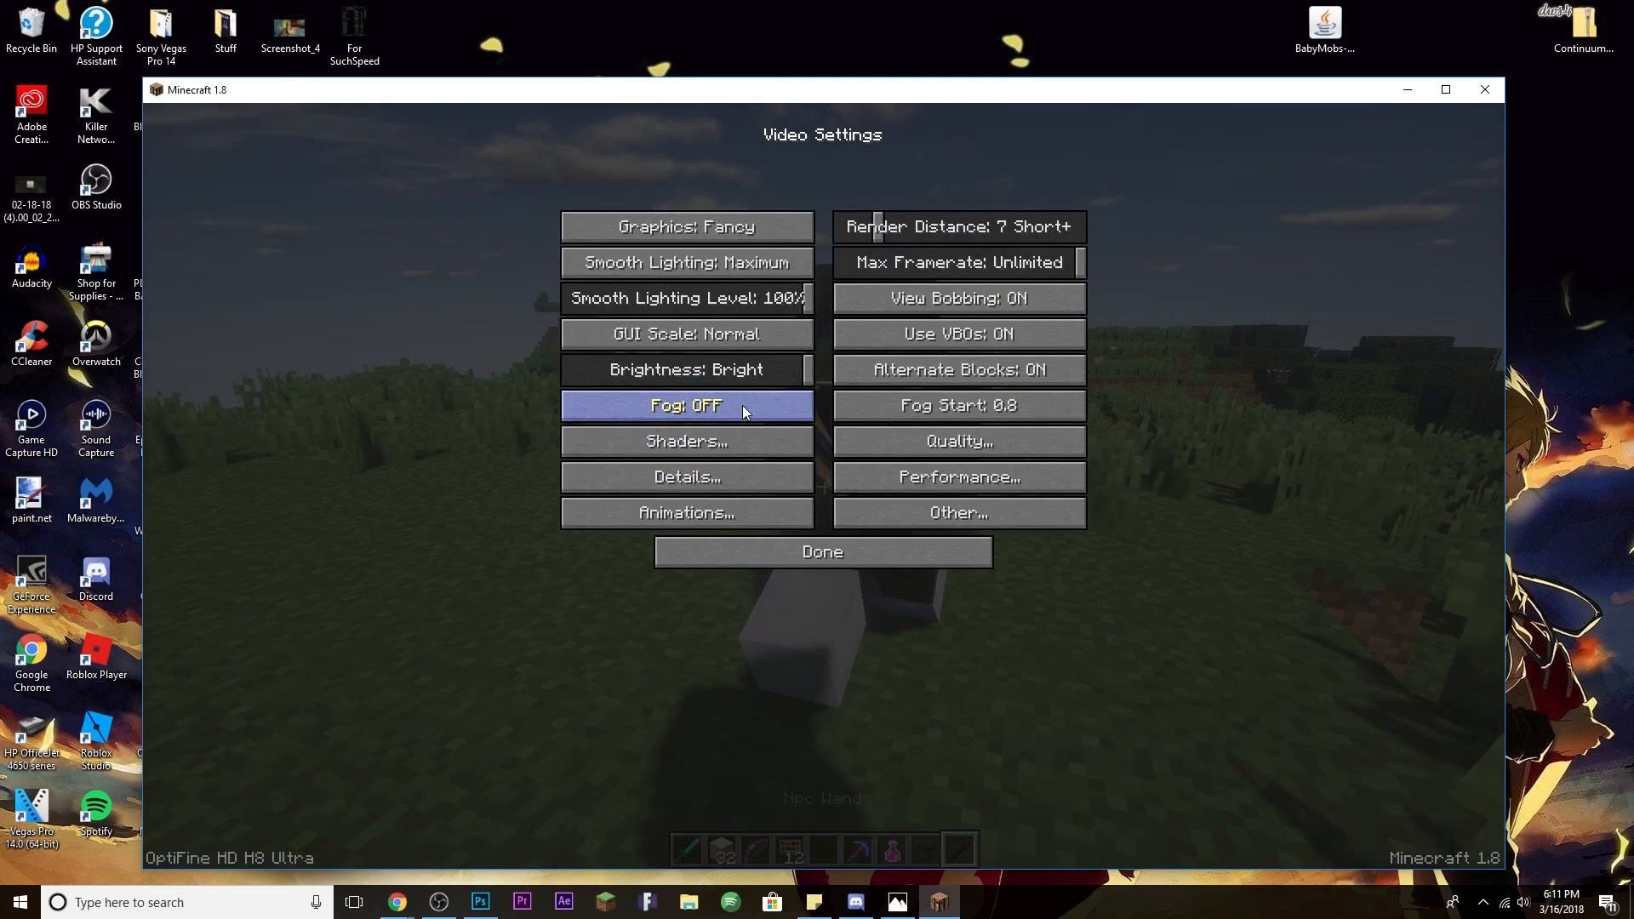
pyautogui.click(722, 442)
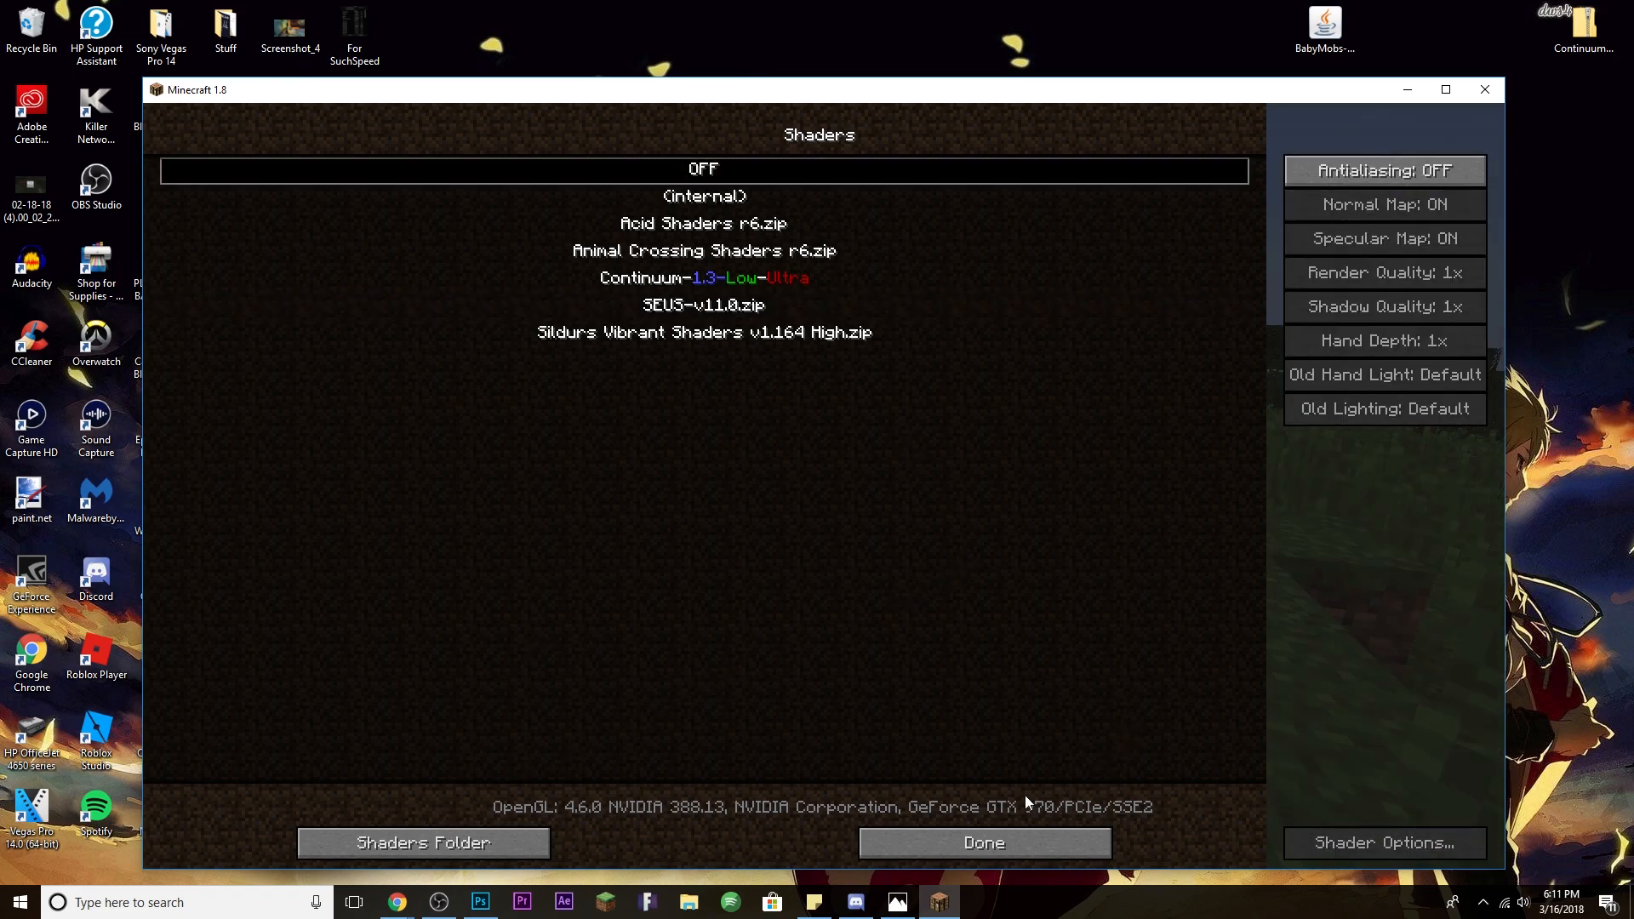
pyautogui.click(1004, 836)
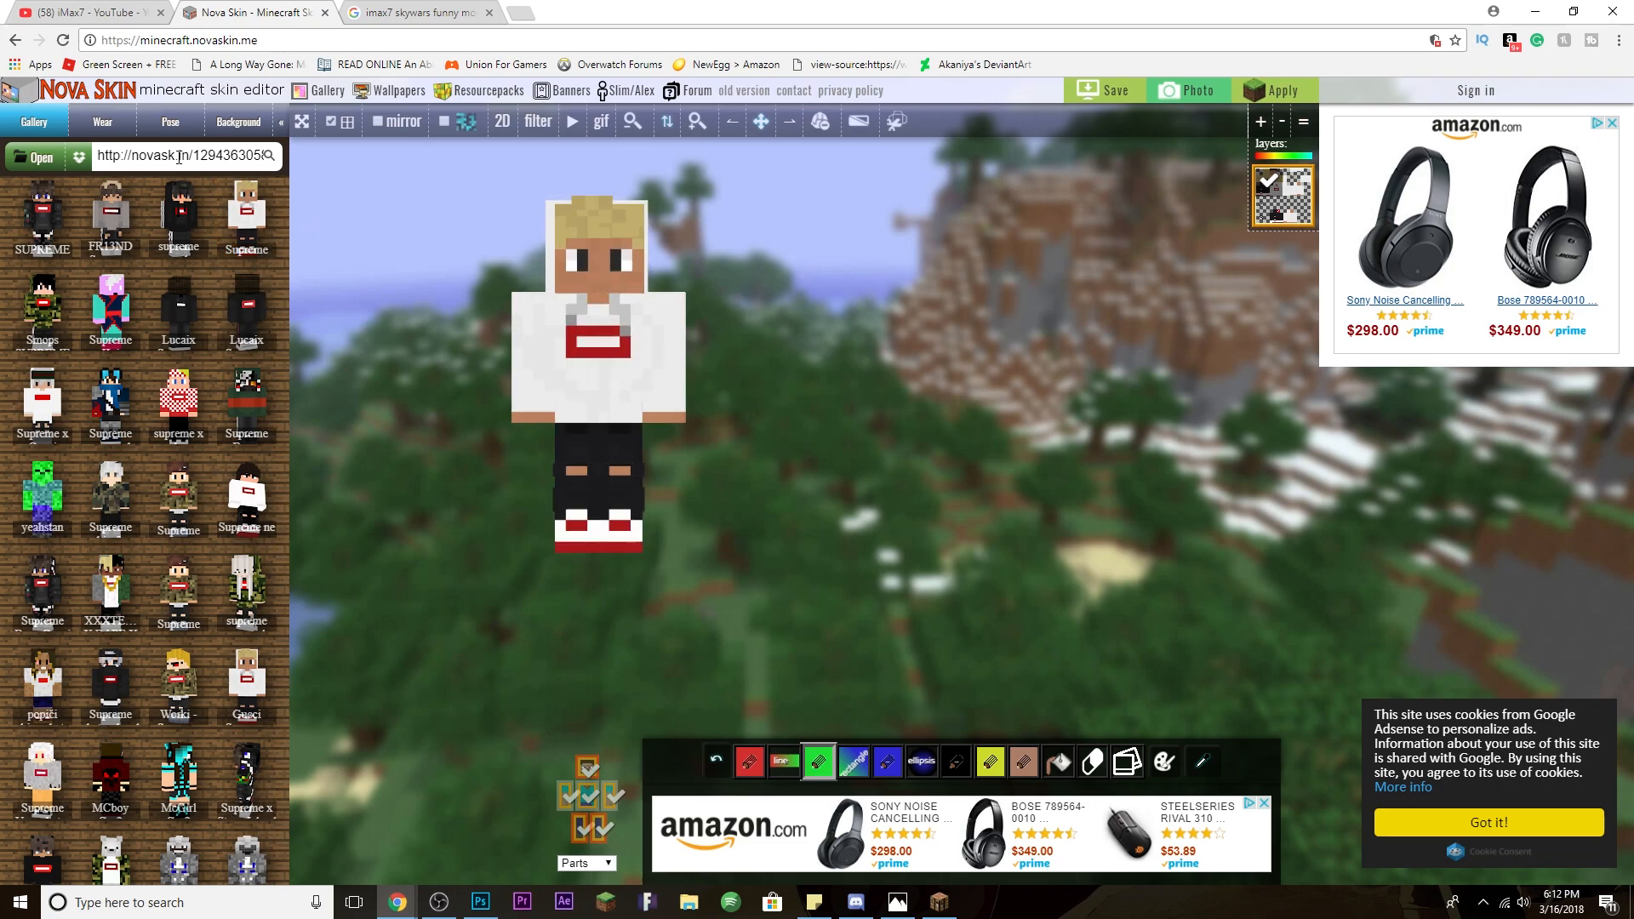
# Copy the white-hoodie skin's novask.in link from the Nova Skin editor in Chrome and return to Minecraft.
pyautogui.click(179, 157)
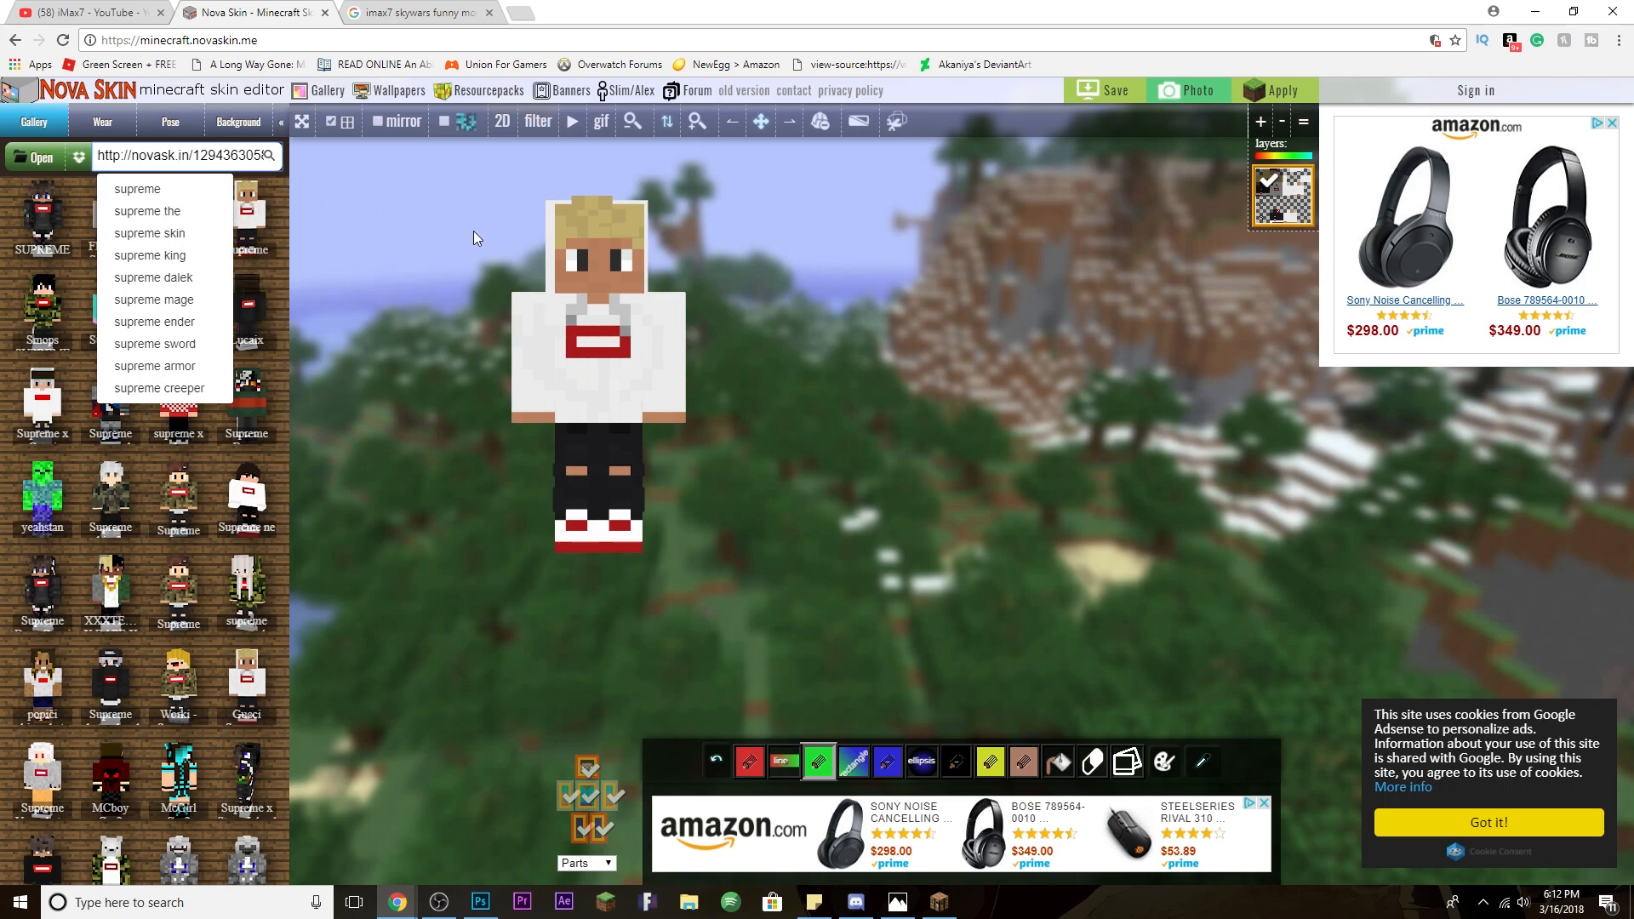
pyautogui.hotkey('ctrl', 'a')
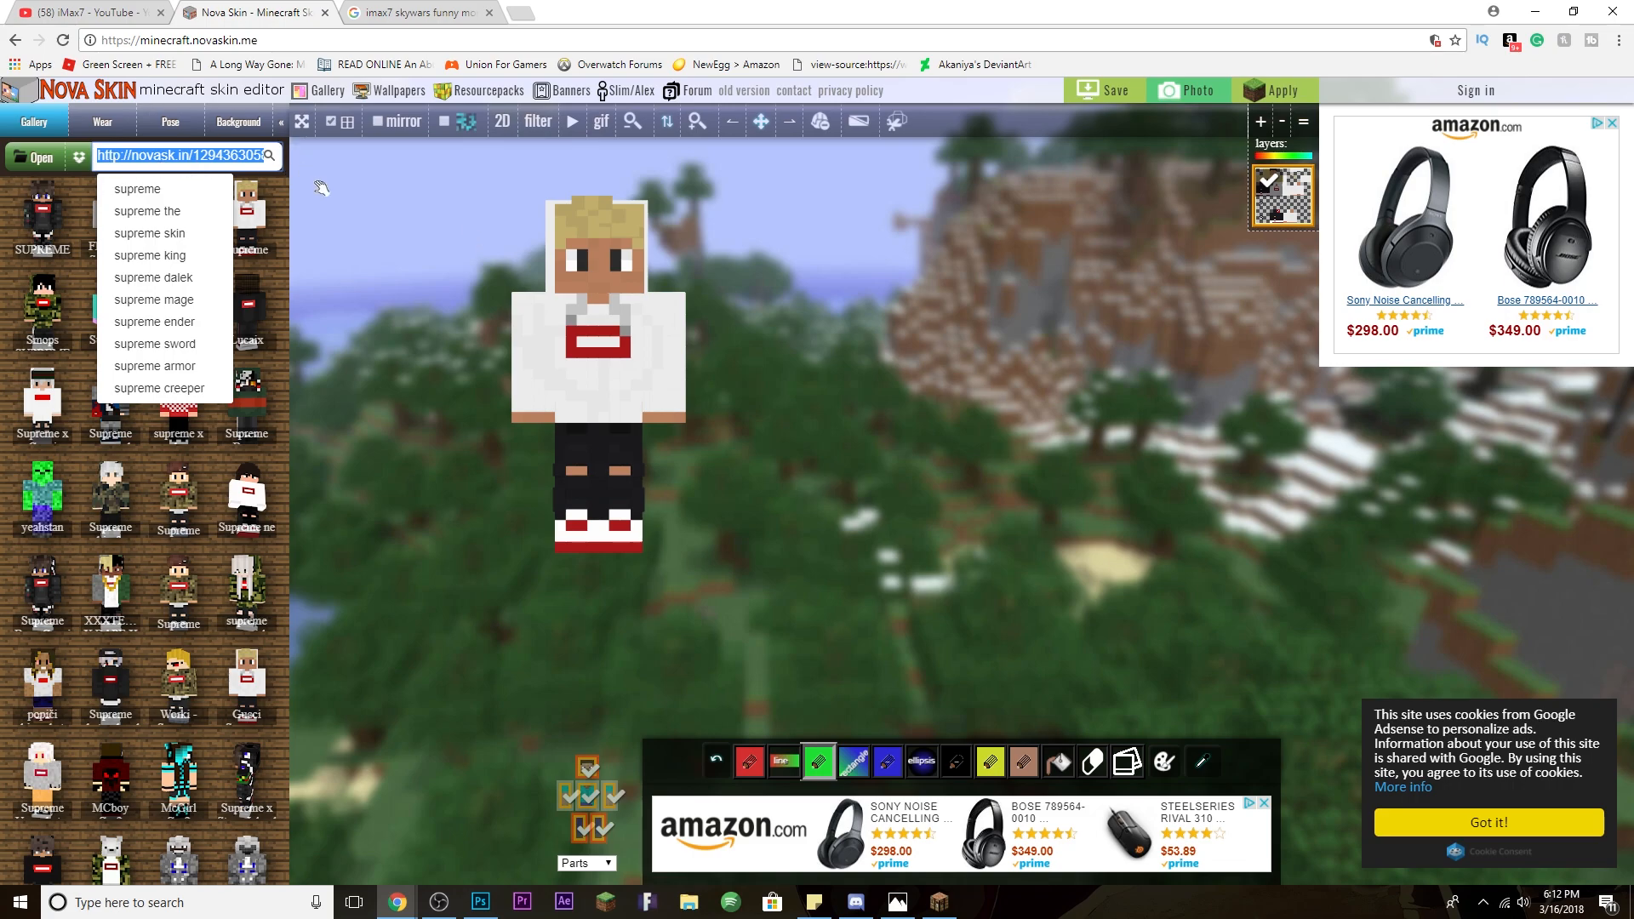
pyautogui.hotkey('alt', 'Tab')
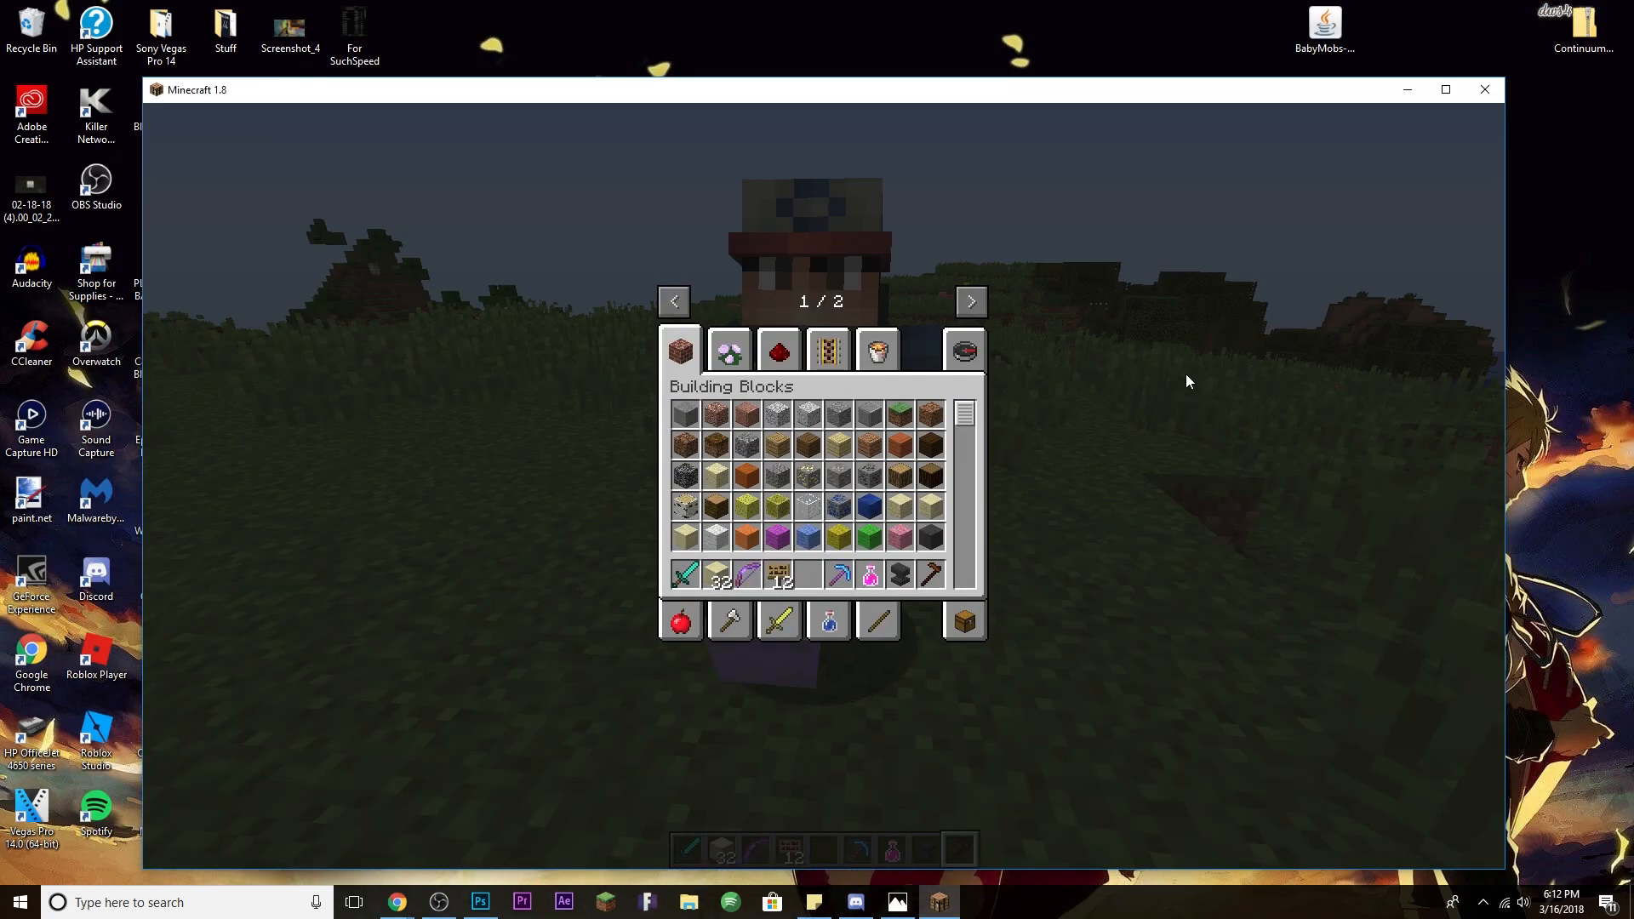
pyautogui.press('e')
pyautogui.press('F5')
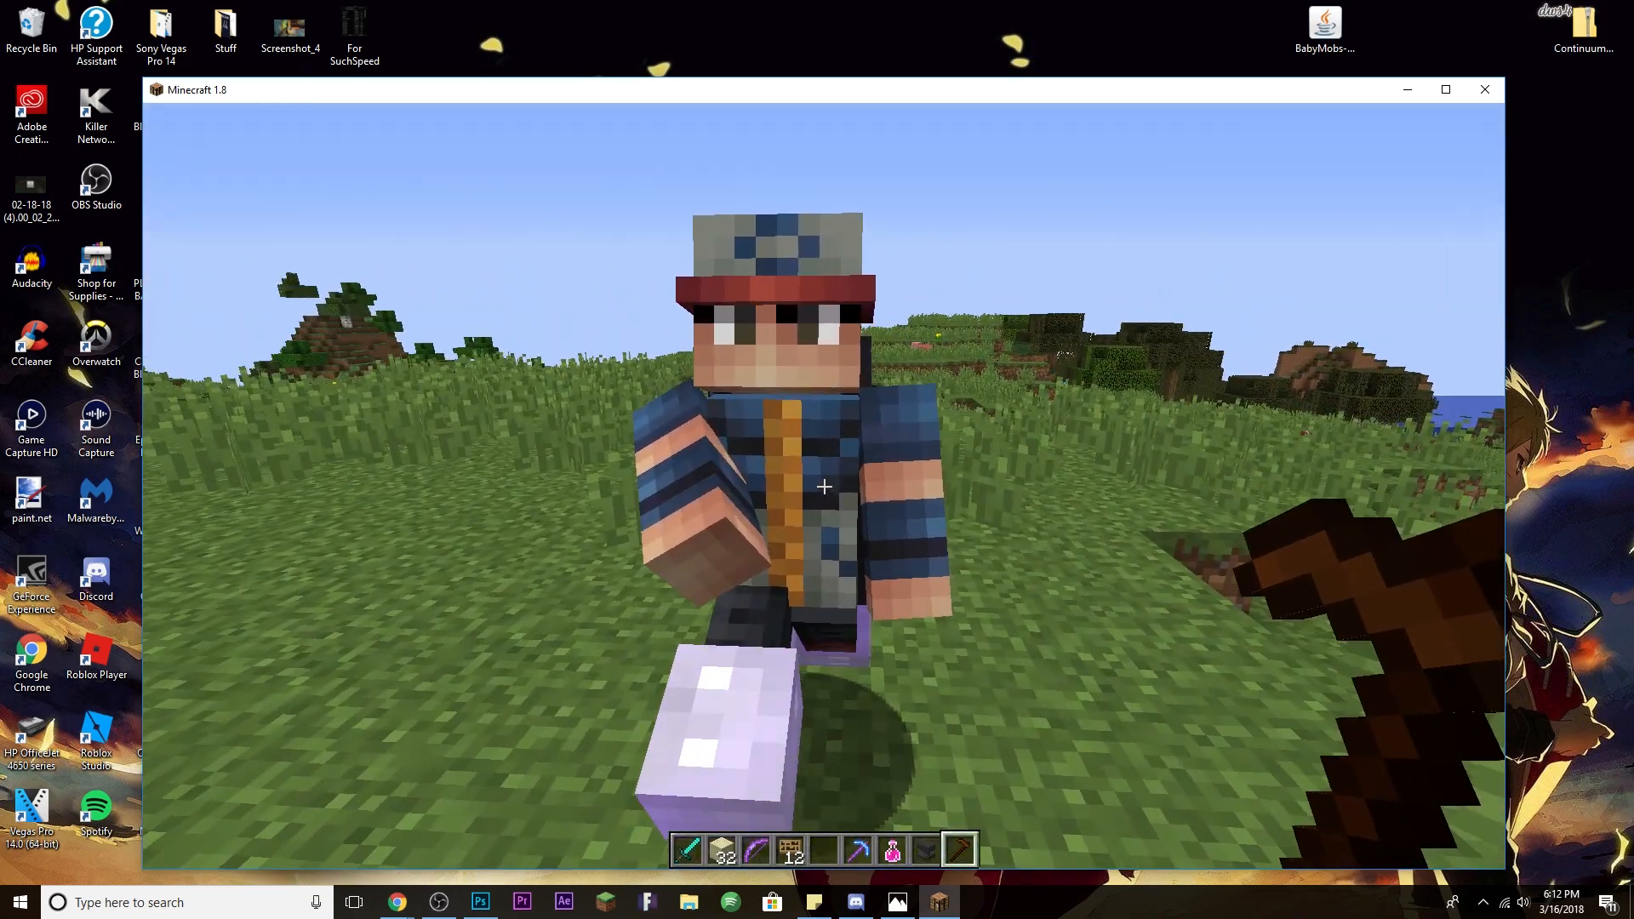
pyautogui.rightClick(824, 487)
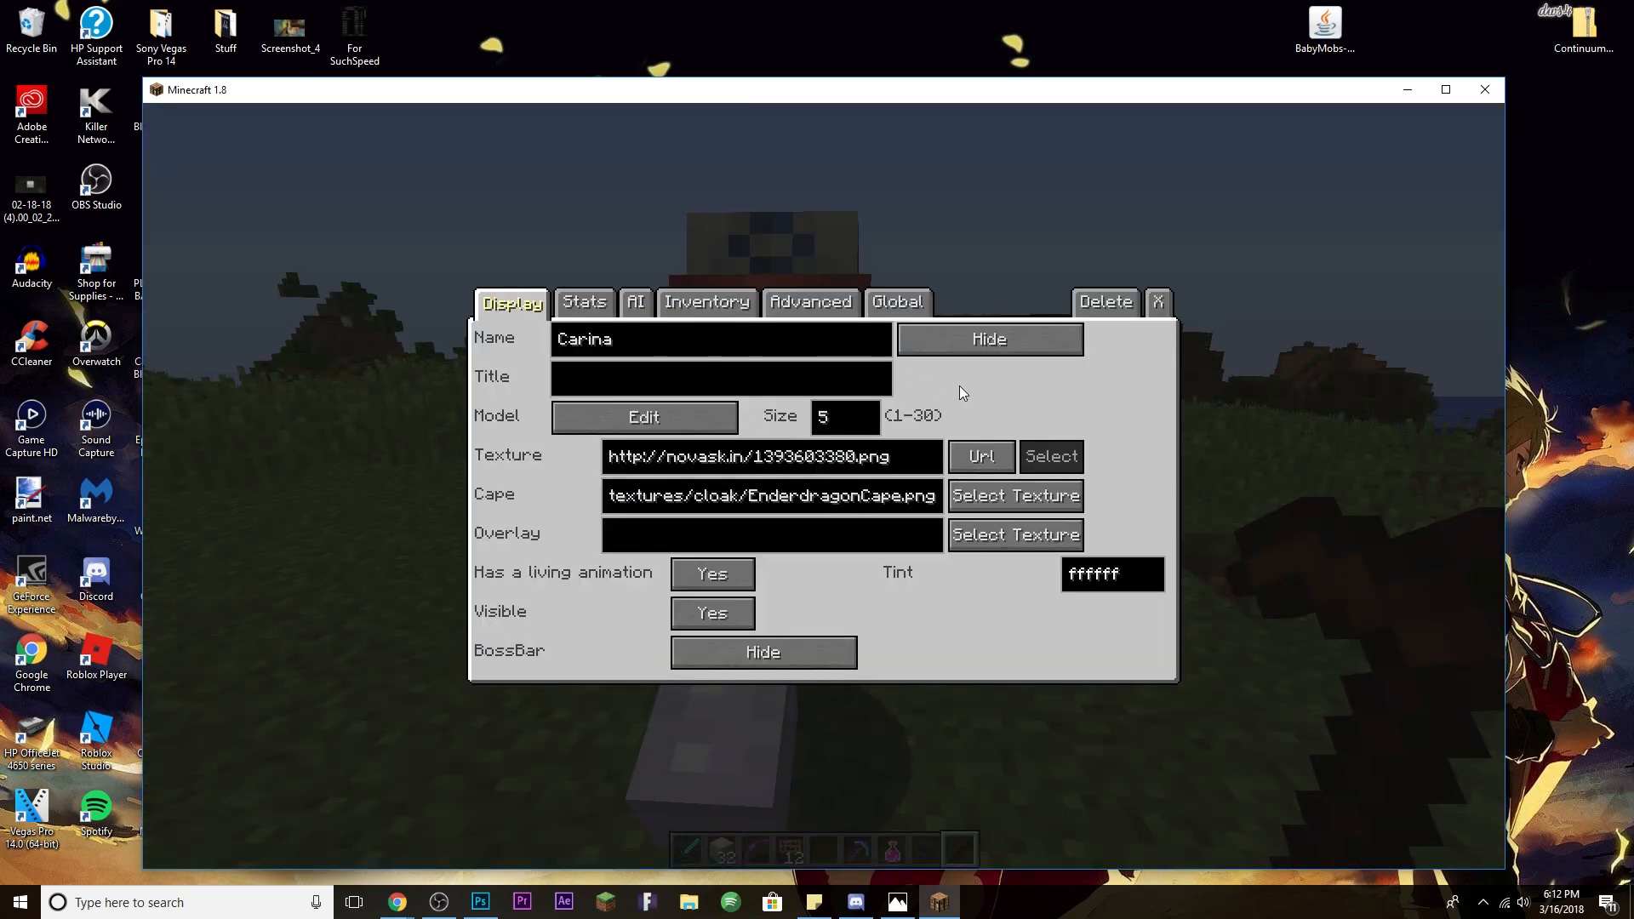
pyautogui.click(925, 453)
pyautogui.hotkey('ctrl', 'a')
pyautogui.write('http://novask.in/1294363058.png')
pyautogui.click(1161, 313)
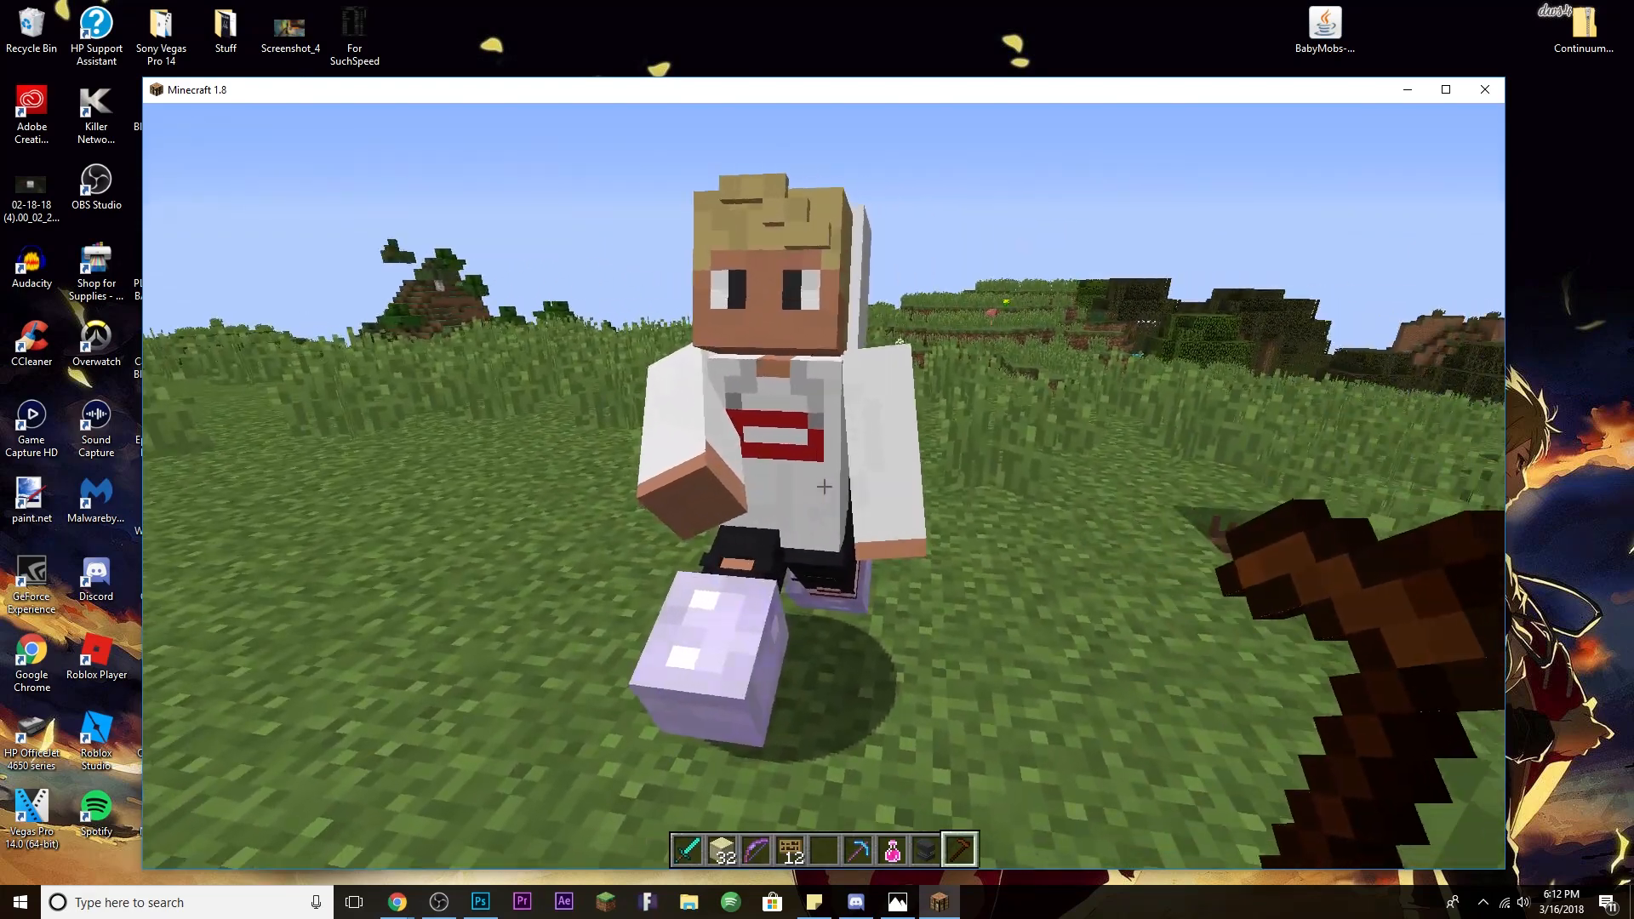
# Review the NPC's AI and movement settings, and open its inventory settings.
pyautogui.rightClick(824, 486)
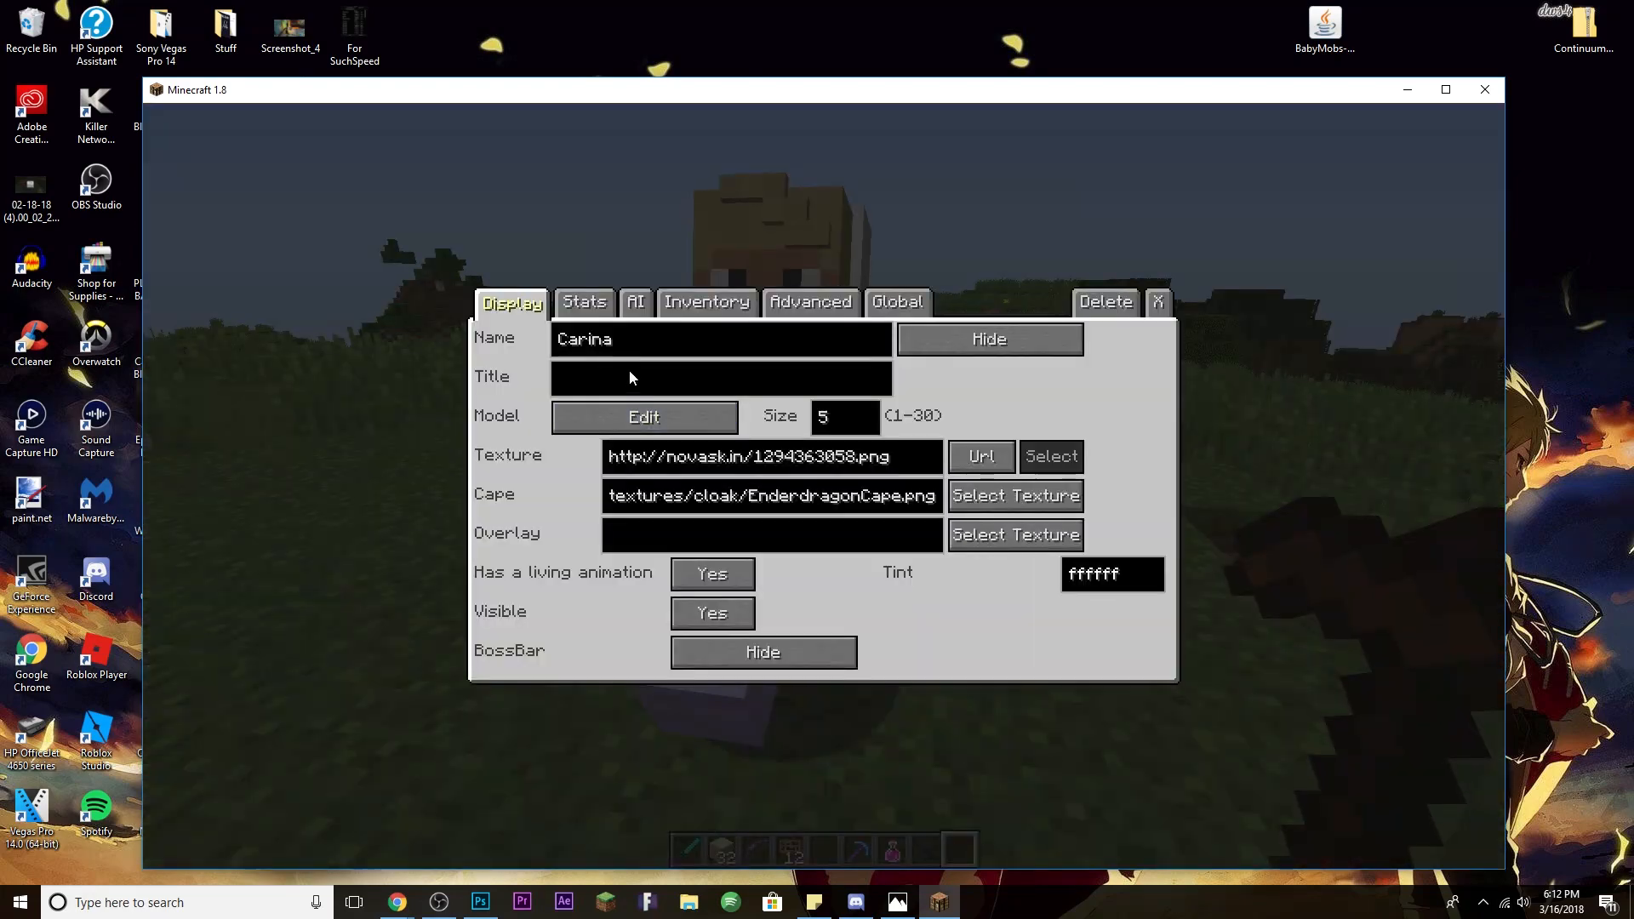
pyautogui.click(637, 305)
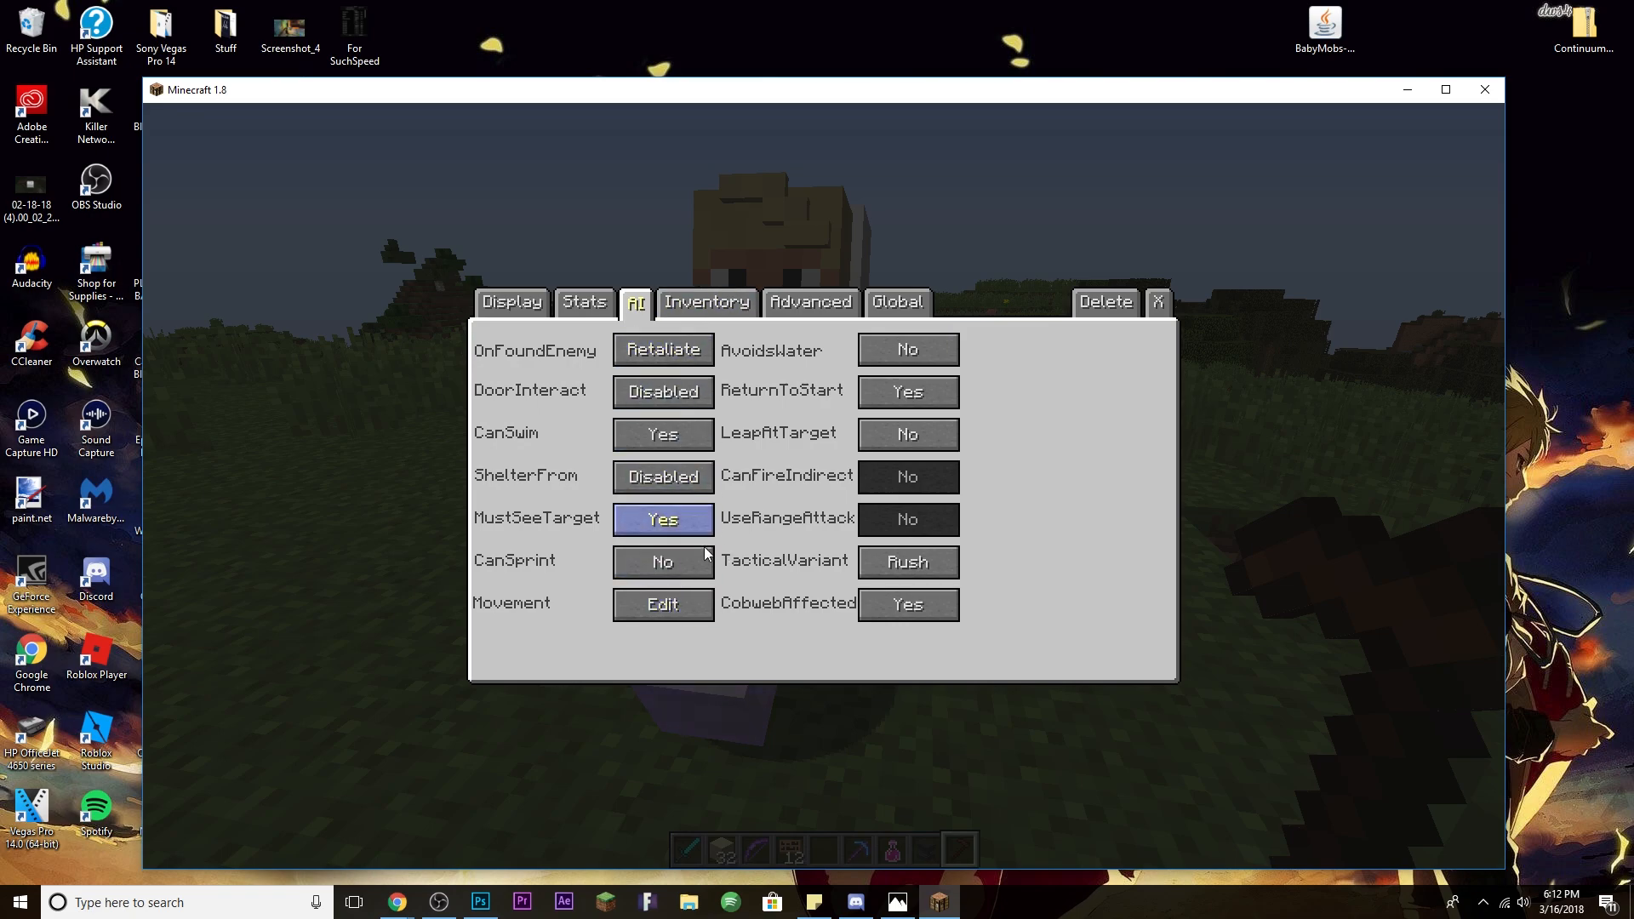
pyautogui.click(663, 604)
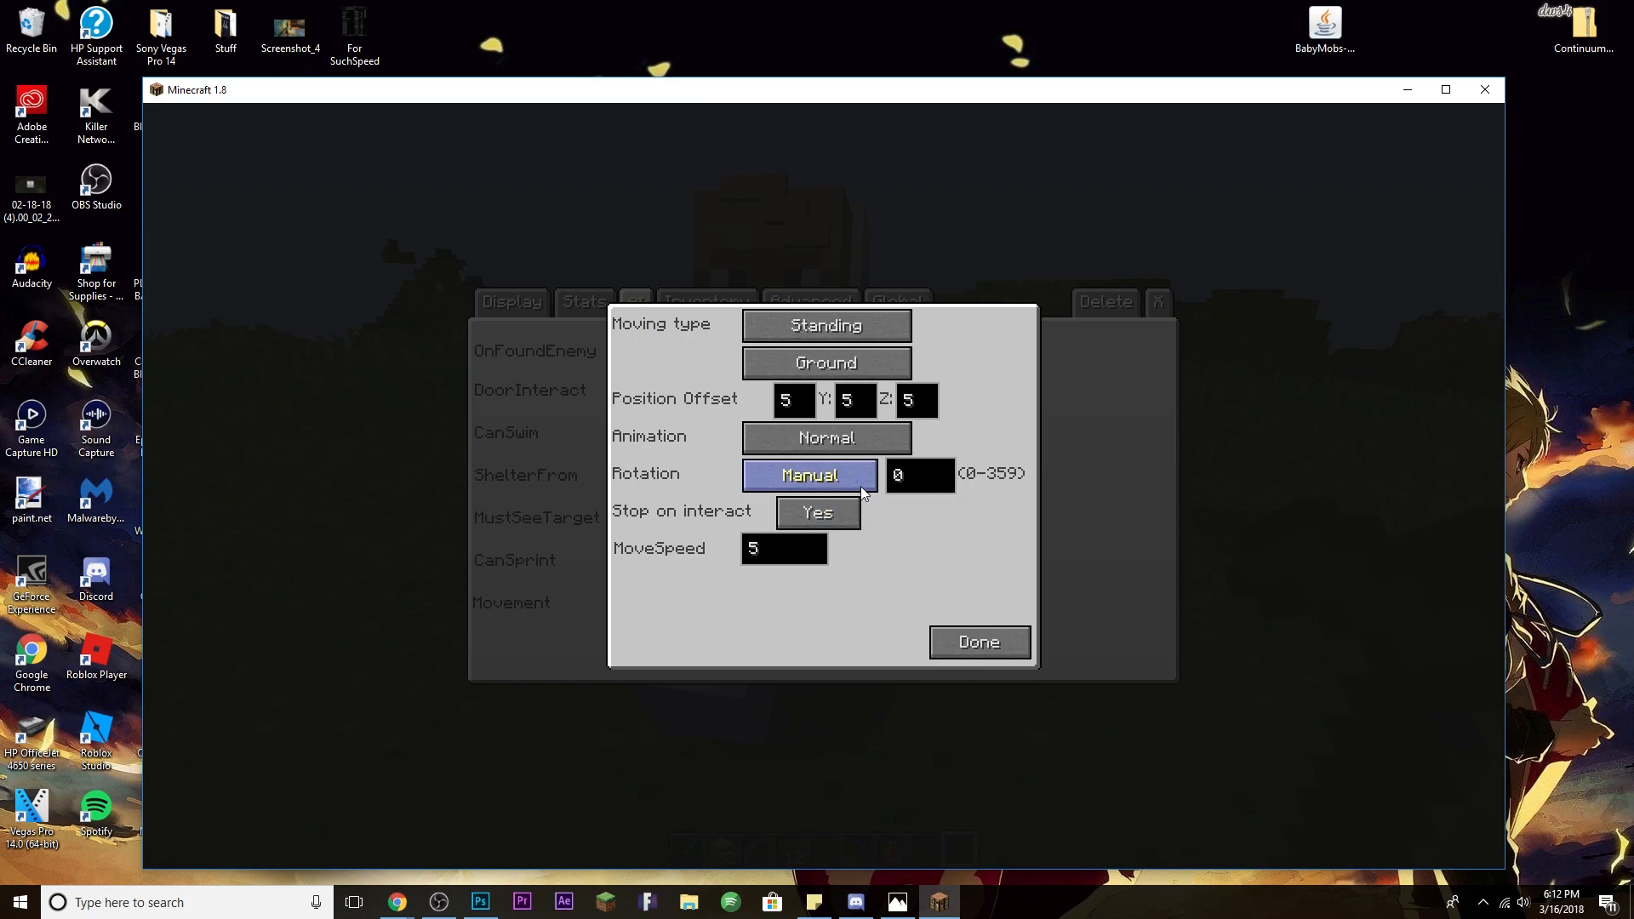
pyautogui.click(966, 641)
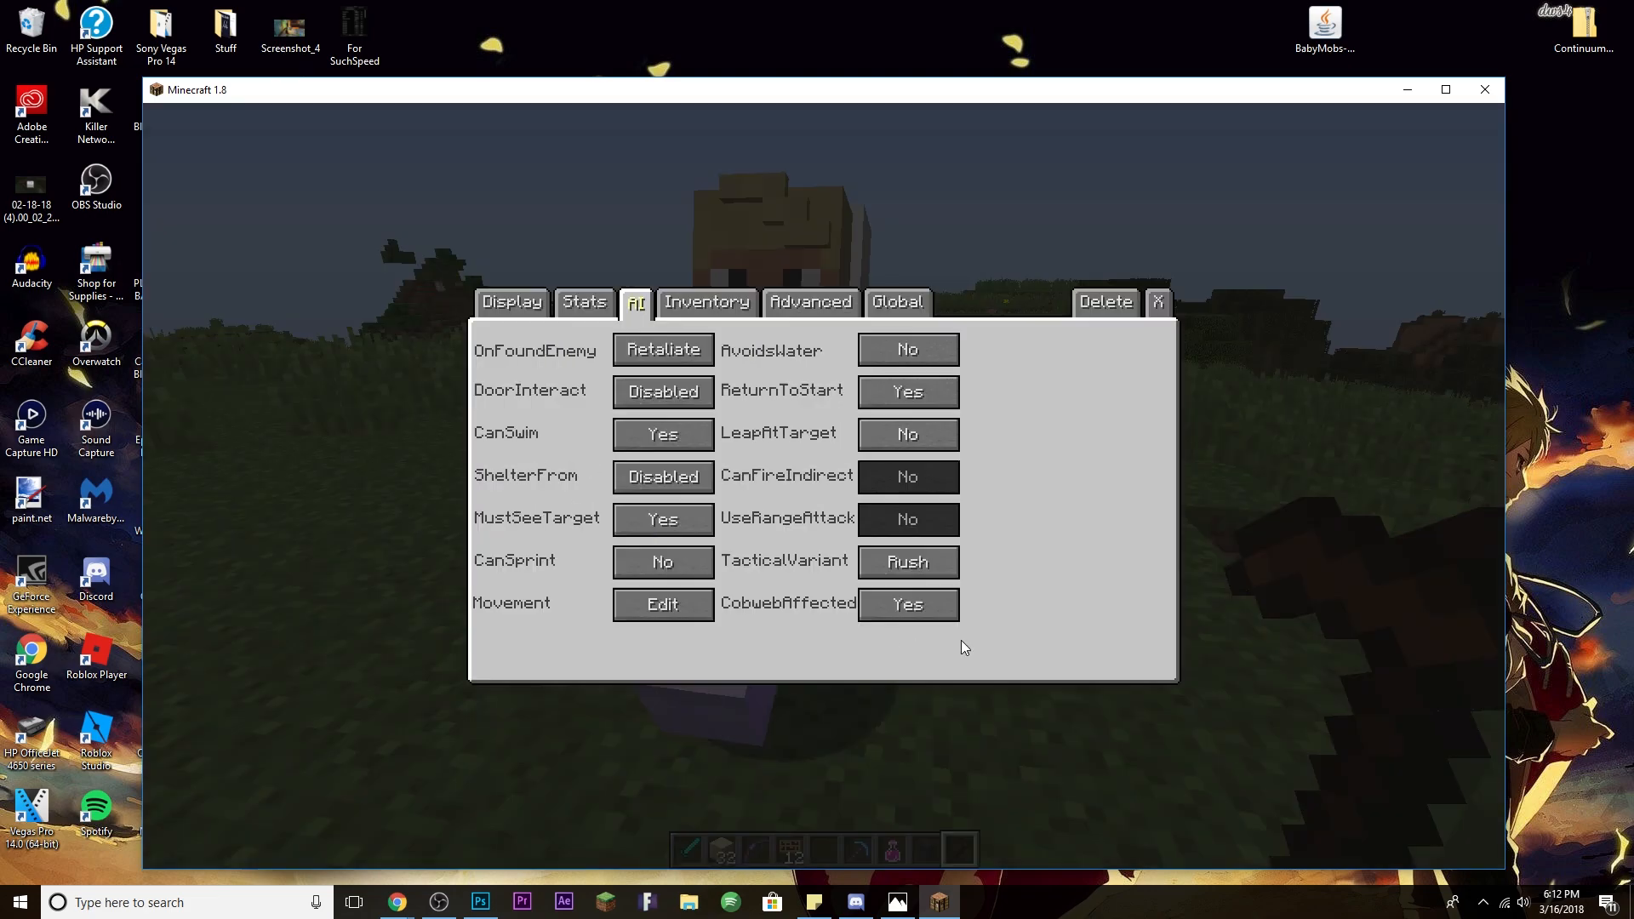
pyautogui.click(722, 303)
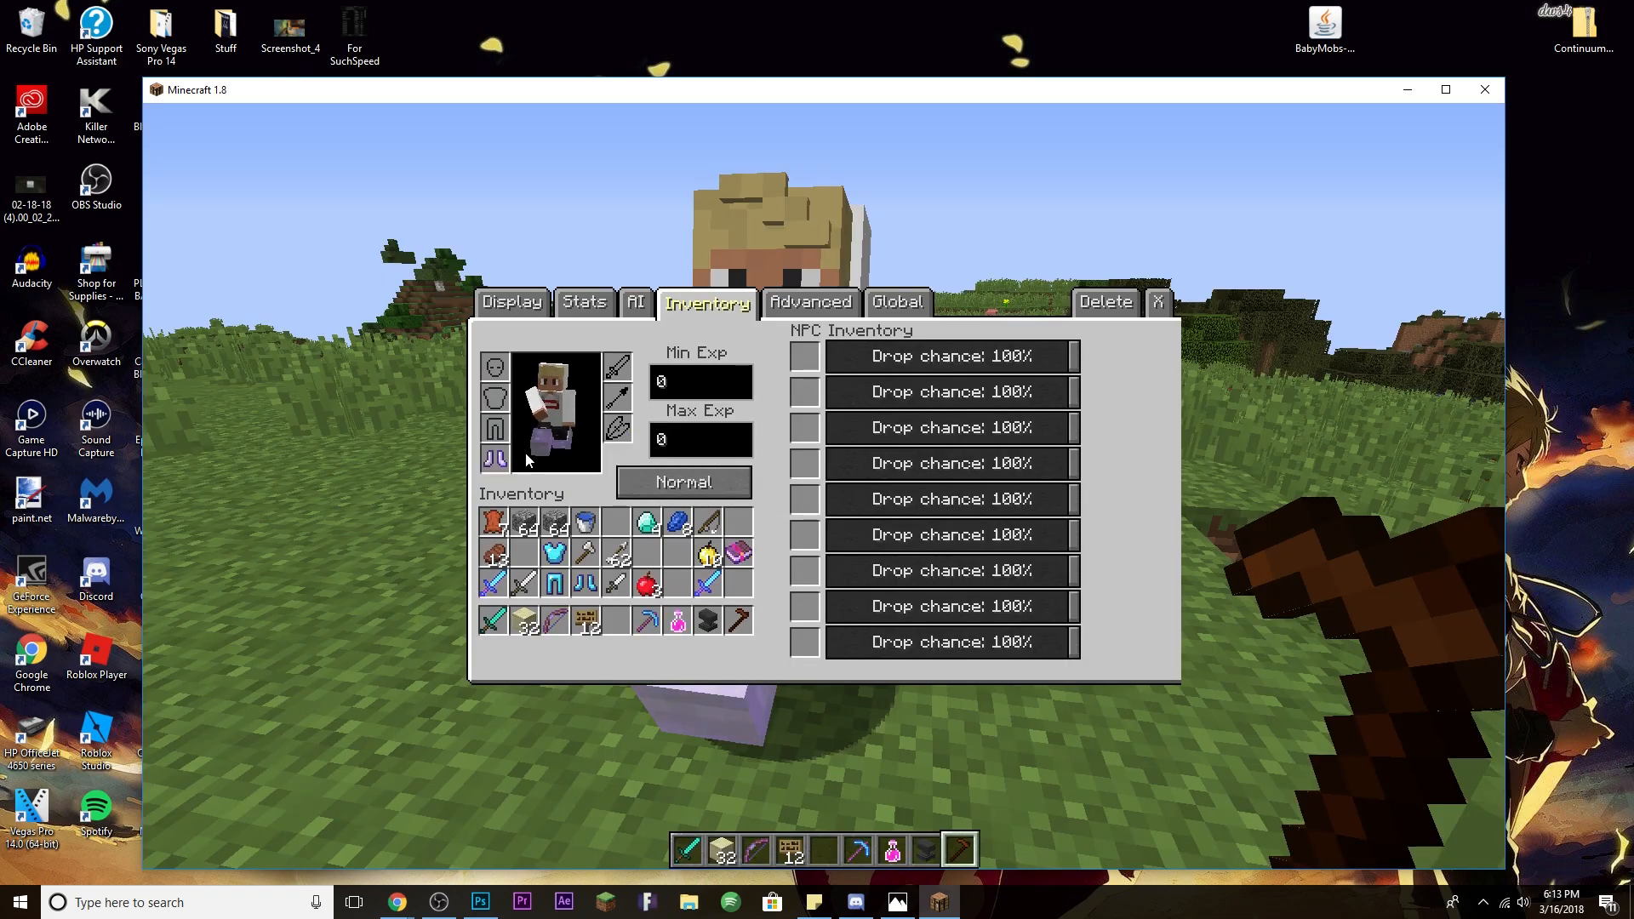
# Open the NPC's Puppet job settings from its advanced settings and set the head's Z rotation to 180%.
pyautogui.click(816, 309)
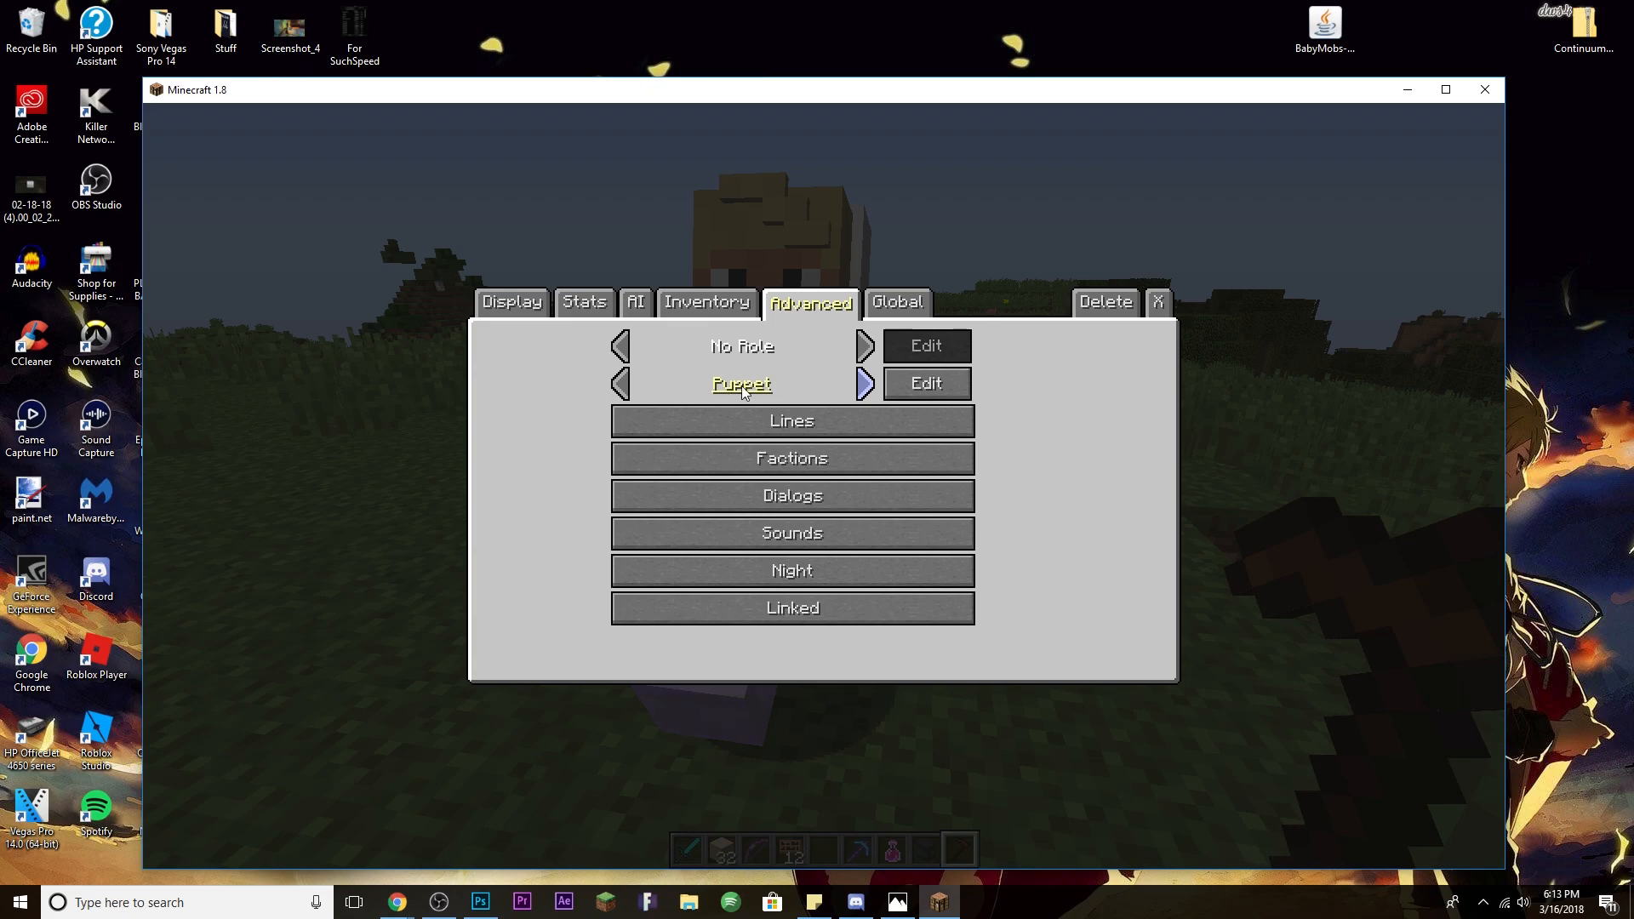
pyautogui.click(926, 383)
pyautogui.click(729, 453)
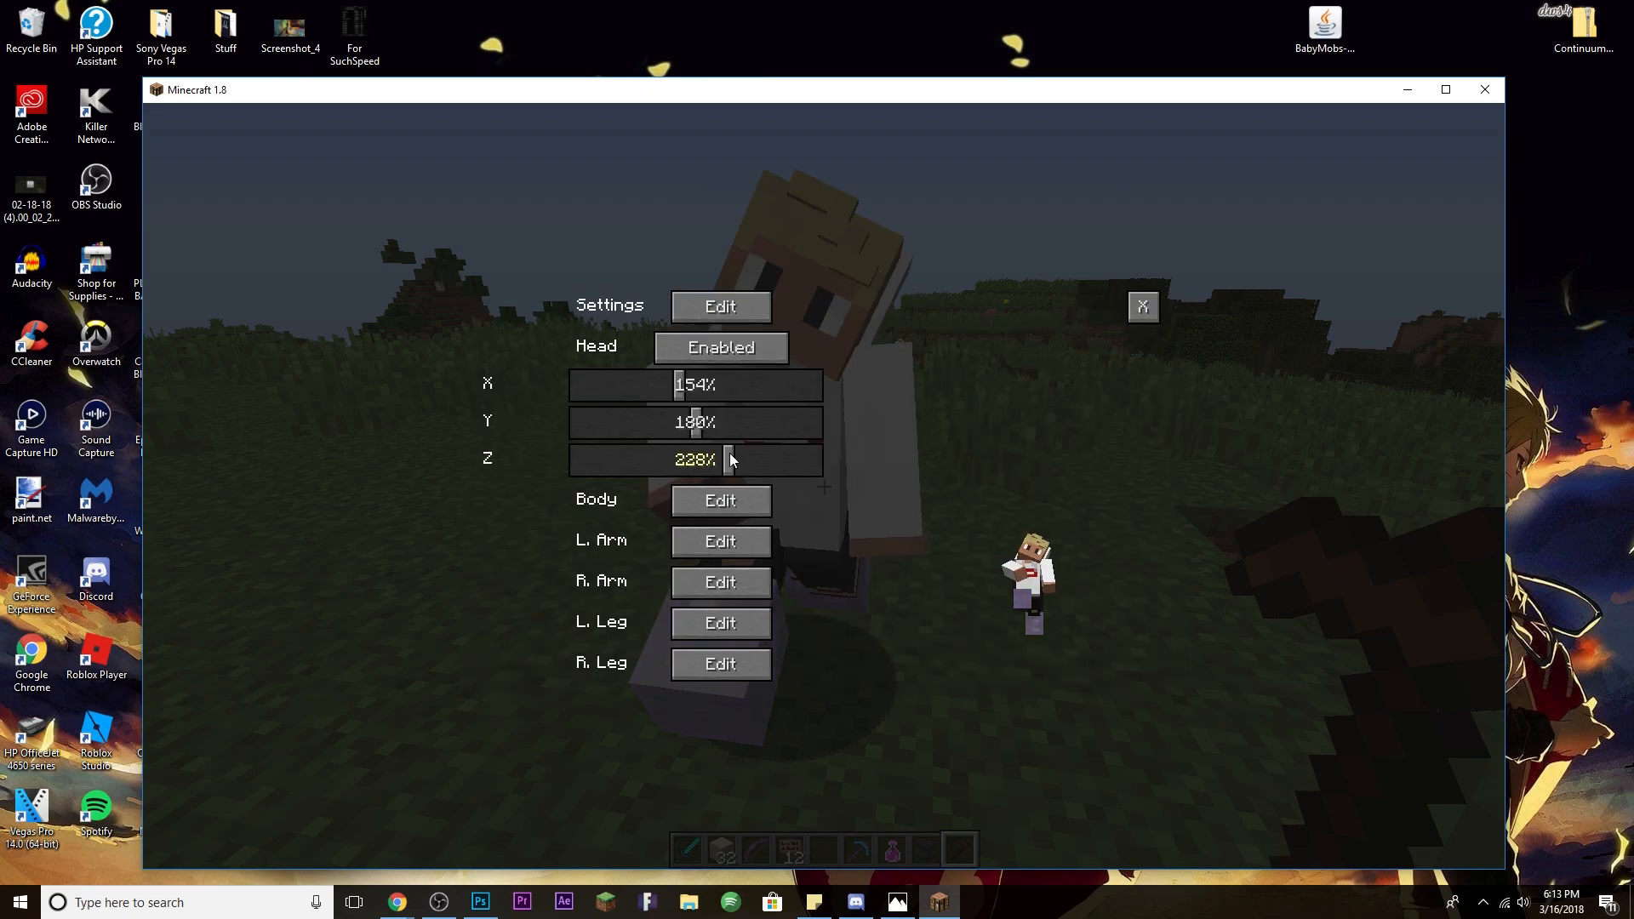
pyautogui.moveTo(728, 453); pyautogui.dragTo(696, 458)
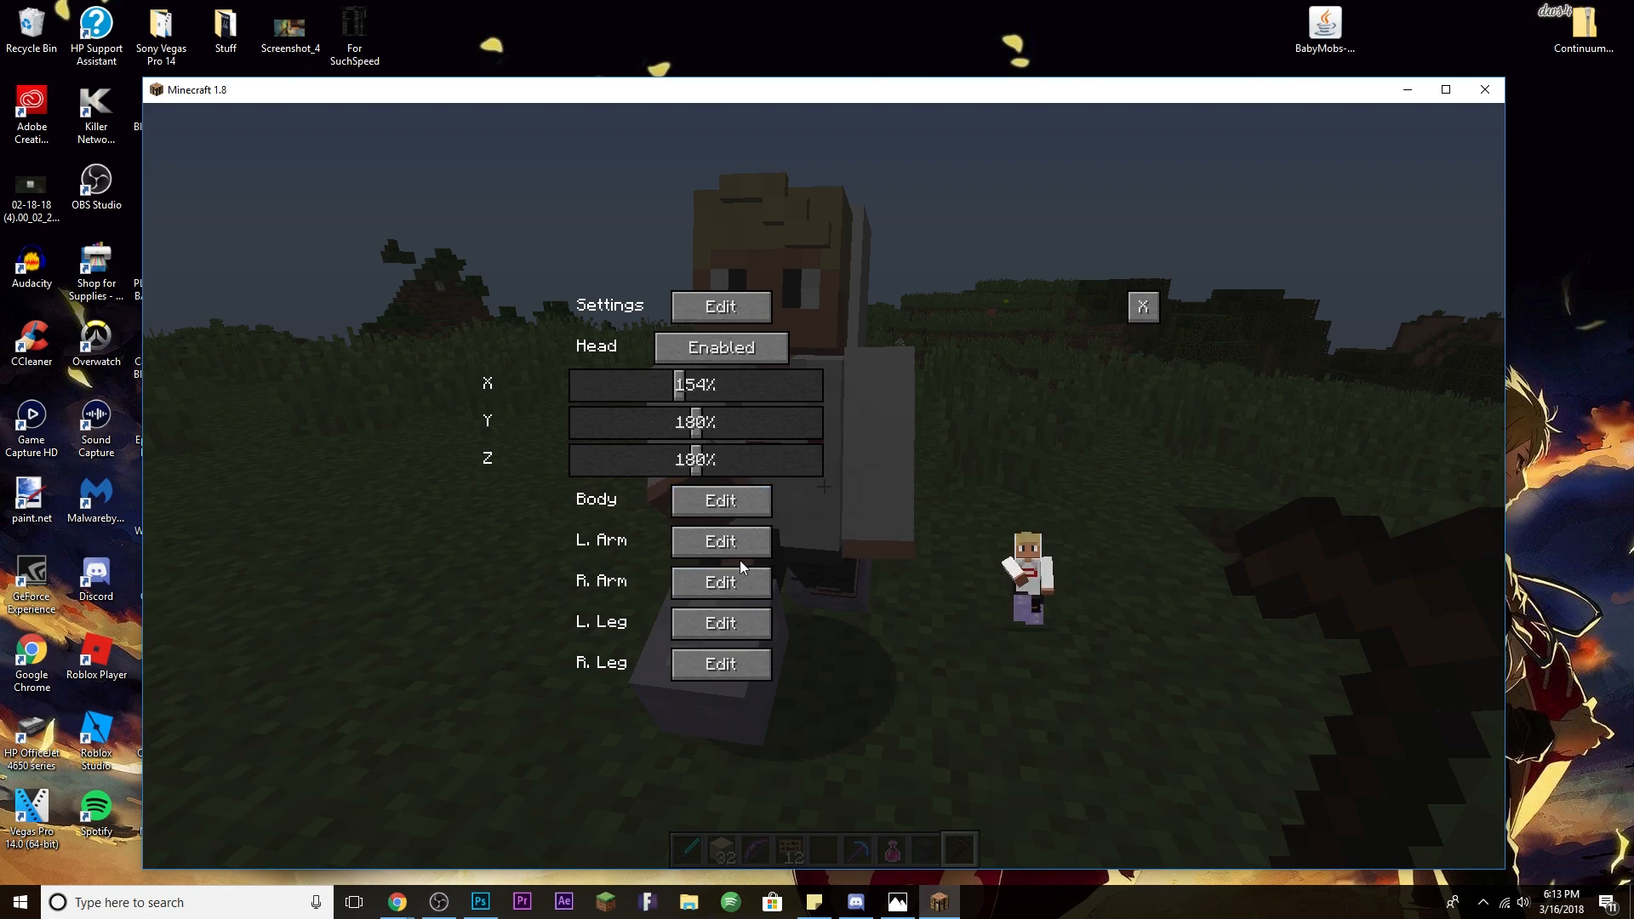
# Review the puppet rotation values of the left arm, right arm, left leg and right leg, and close the NPC editor.
pyautogui.click(769, 541)
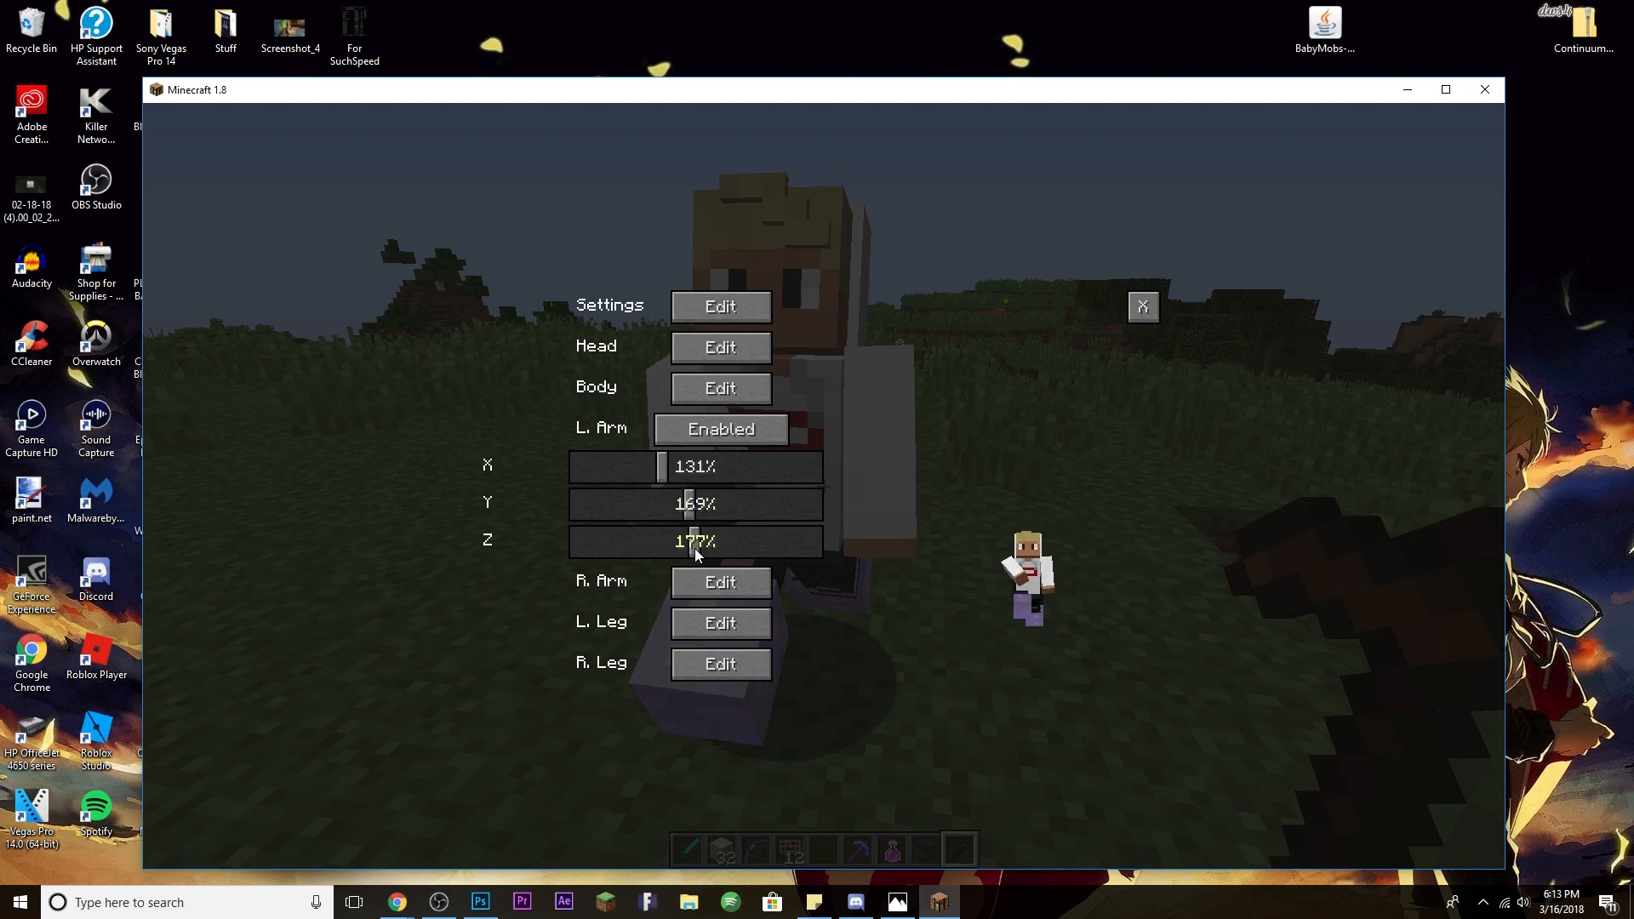
pyautogui.click(752, 591)
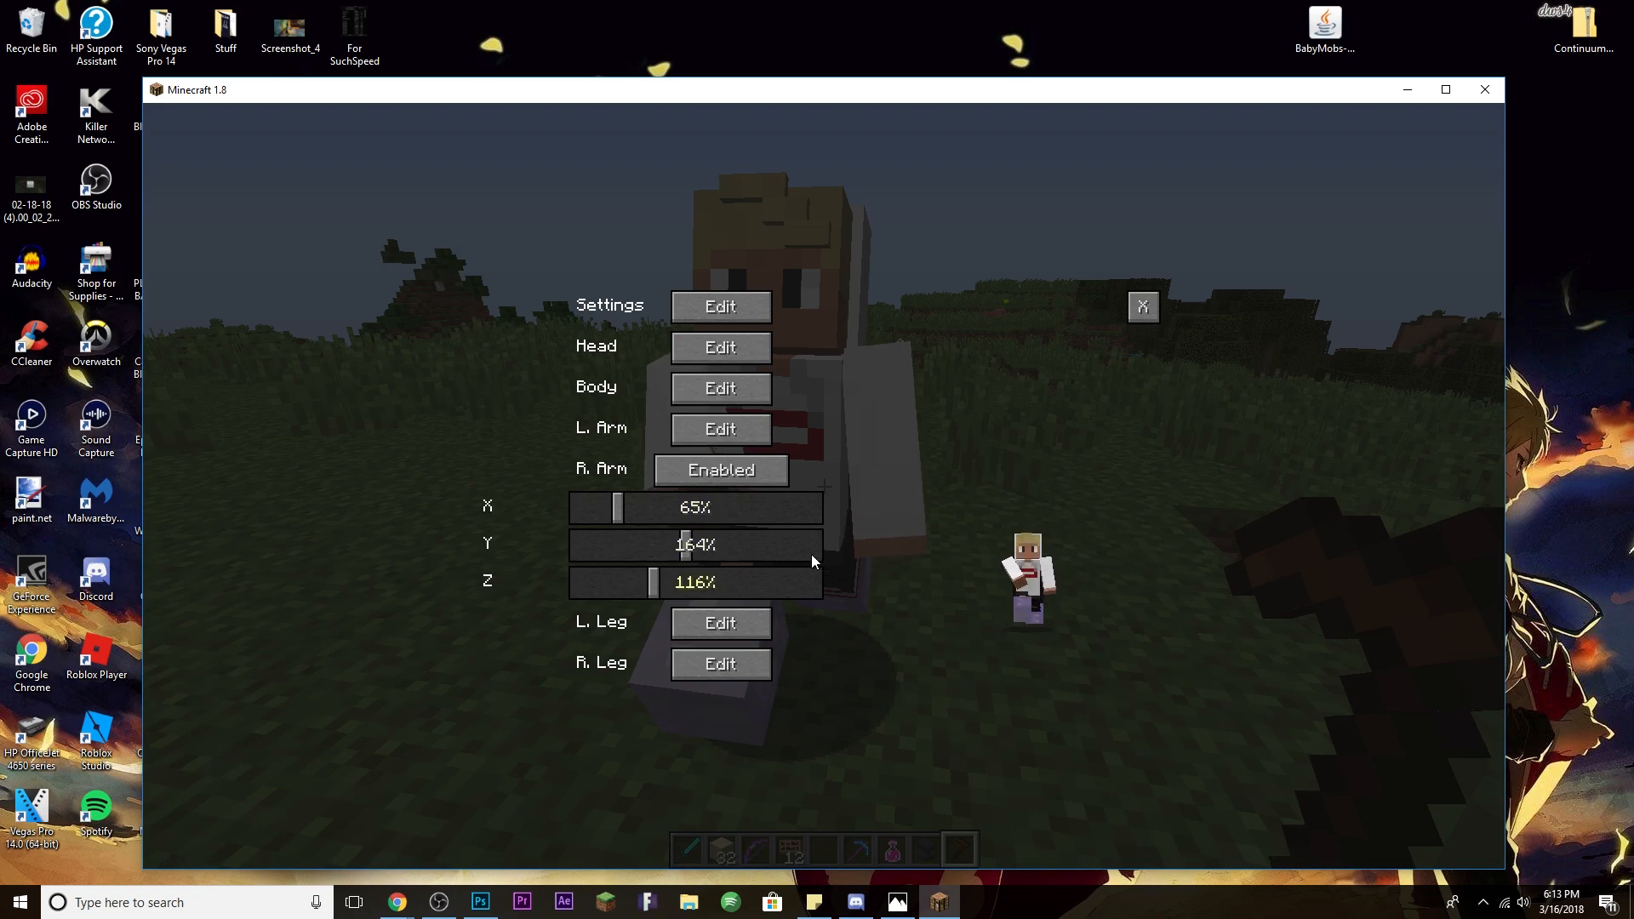
pyautogui.click(758, 625)
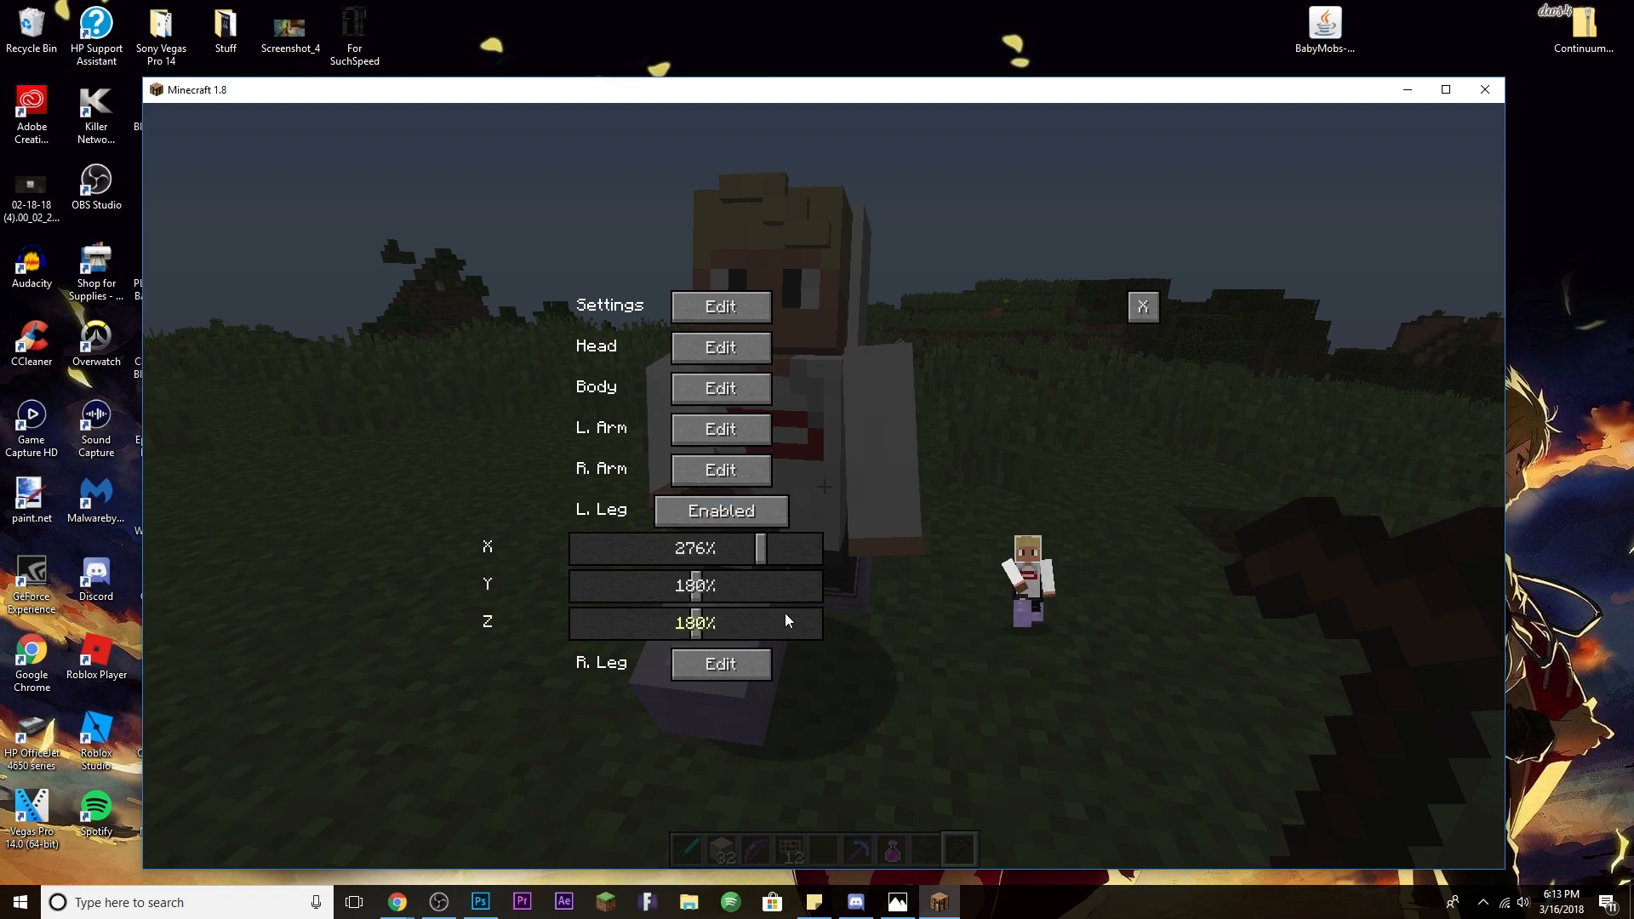
pyautogui.click(753, 668)
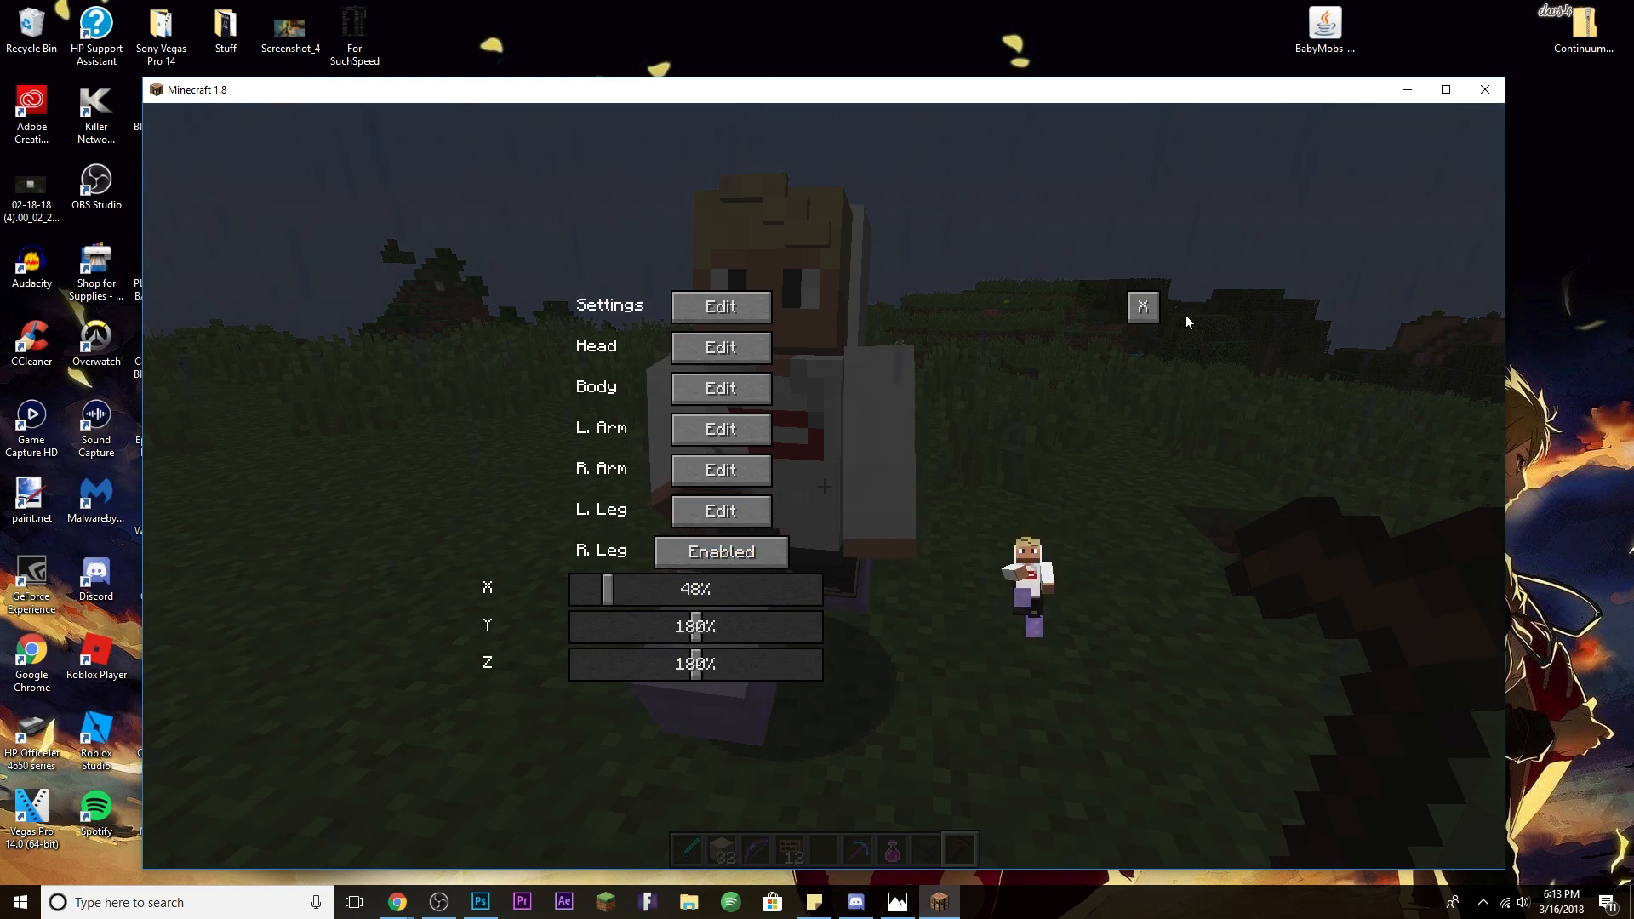
pyautogui.click(1143, 306)
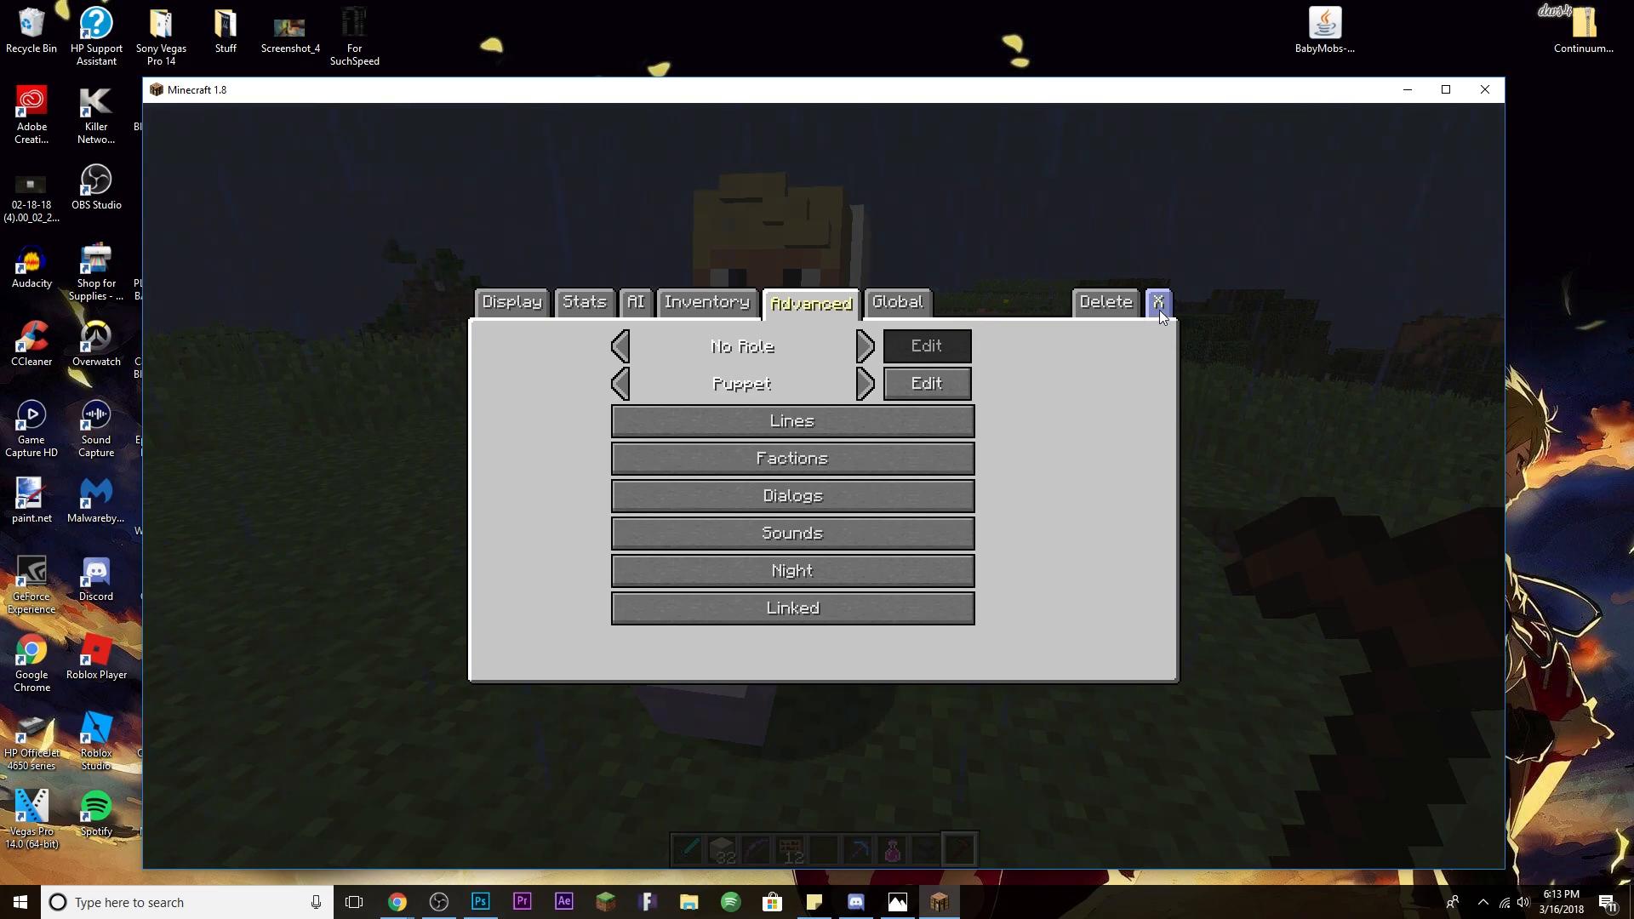
pyautogui.click(1159, 304)
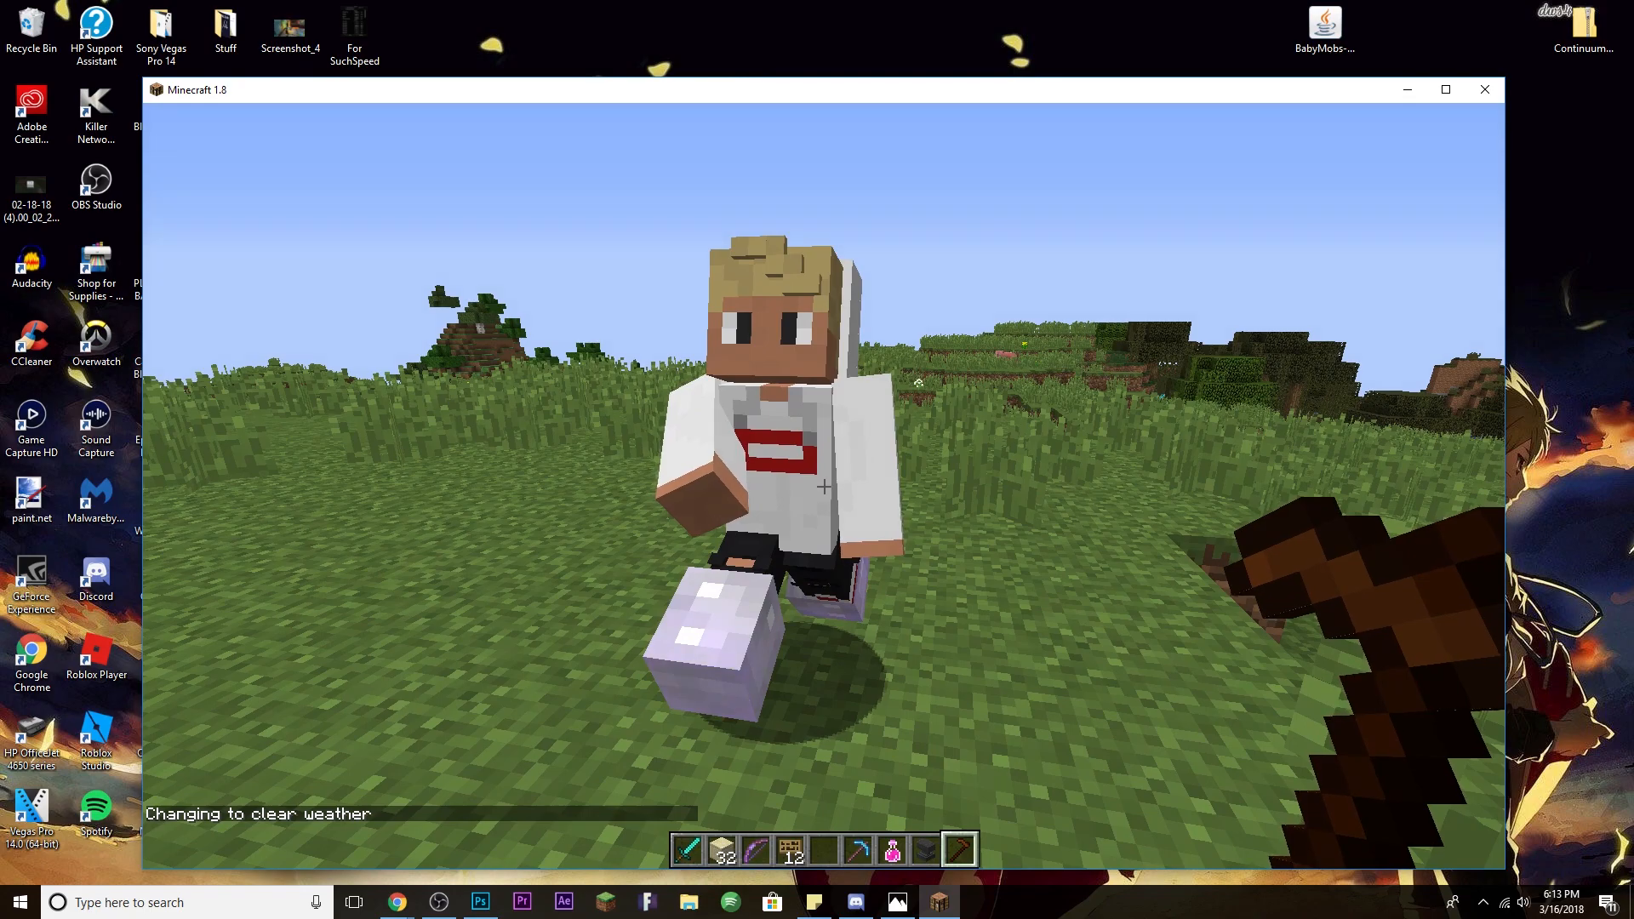
# Take an in-game screenshot of the posed NPC with the HUD hidden, and show the HUD again.
pyautogui.press('F1')
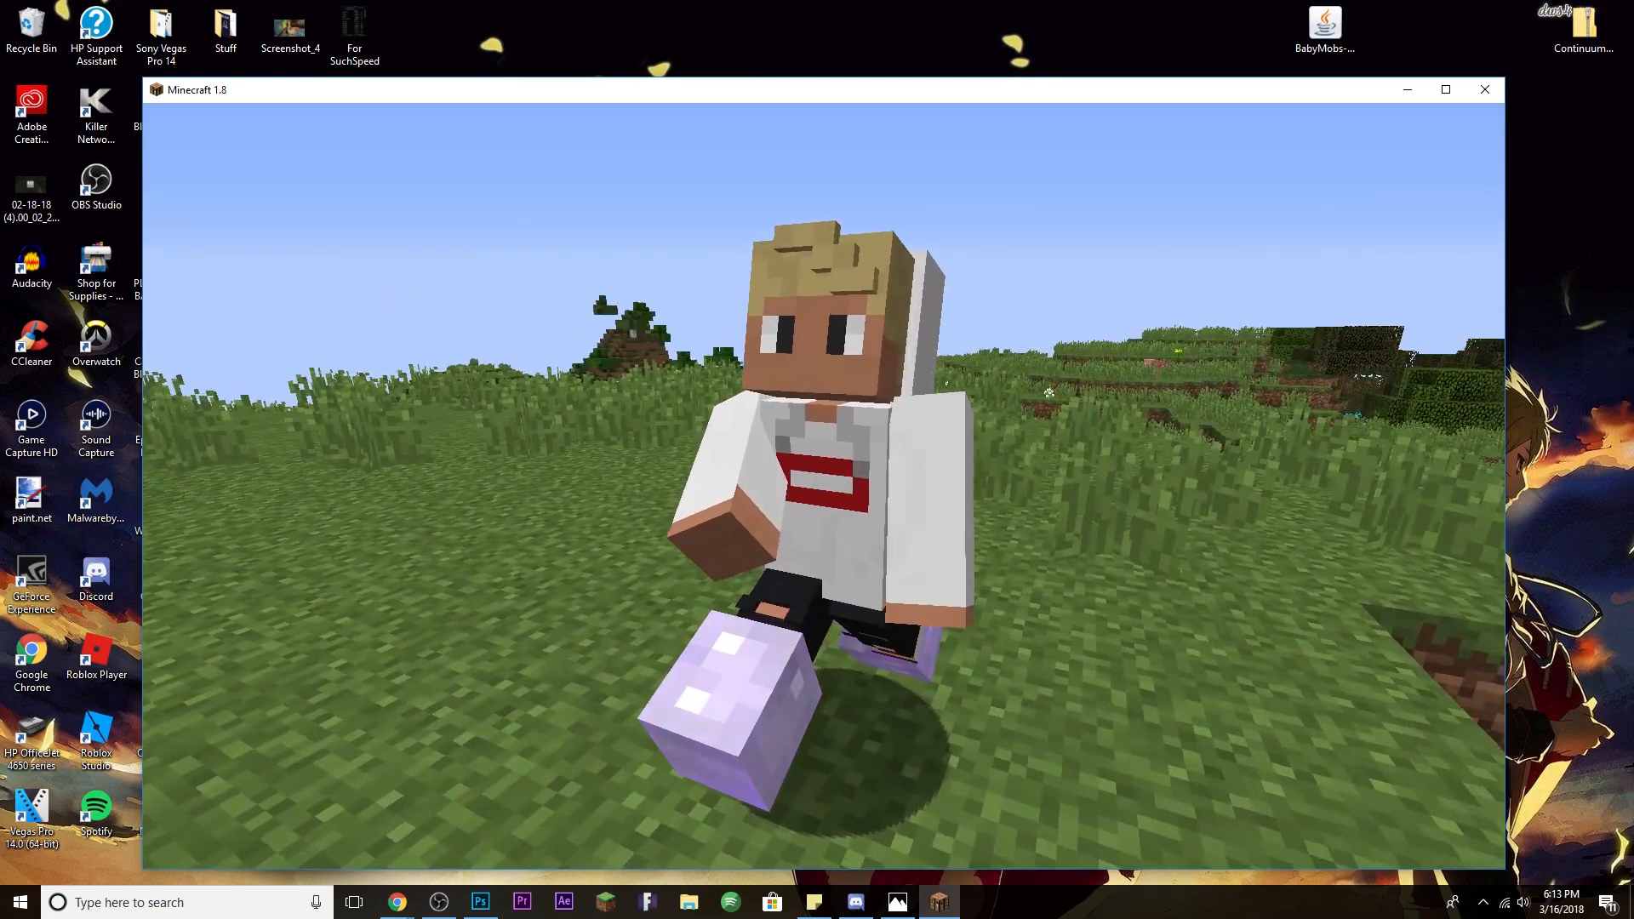
pyautogui.press('F2')
pyautogui.press('F1')
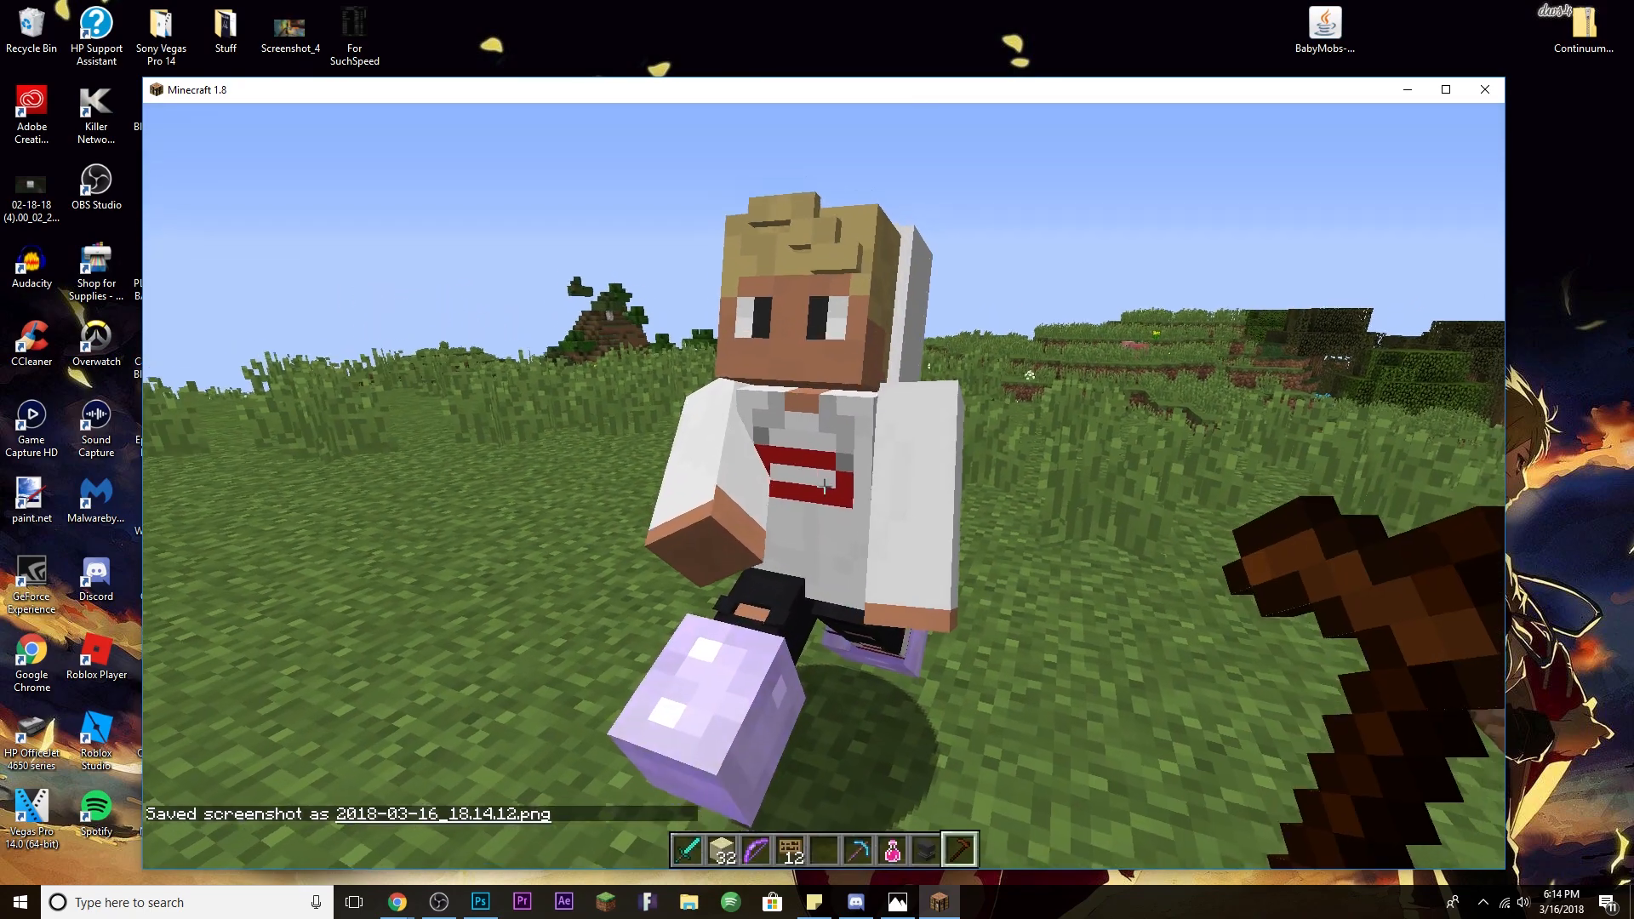
# Quit the world to the title screen and minimize the Minecraft window.
pyautogui.press('space')
pyautogui.scroll(-5, 824, 487)
pyautogui.press('w')
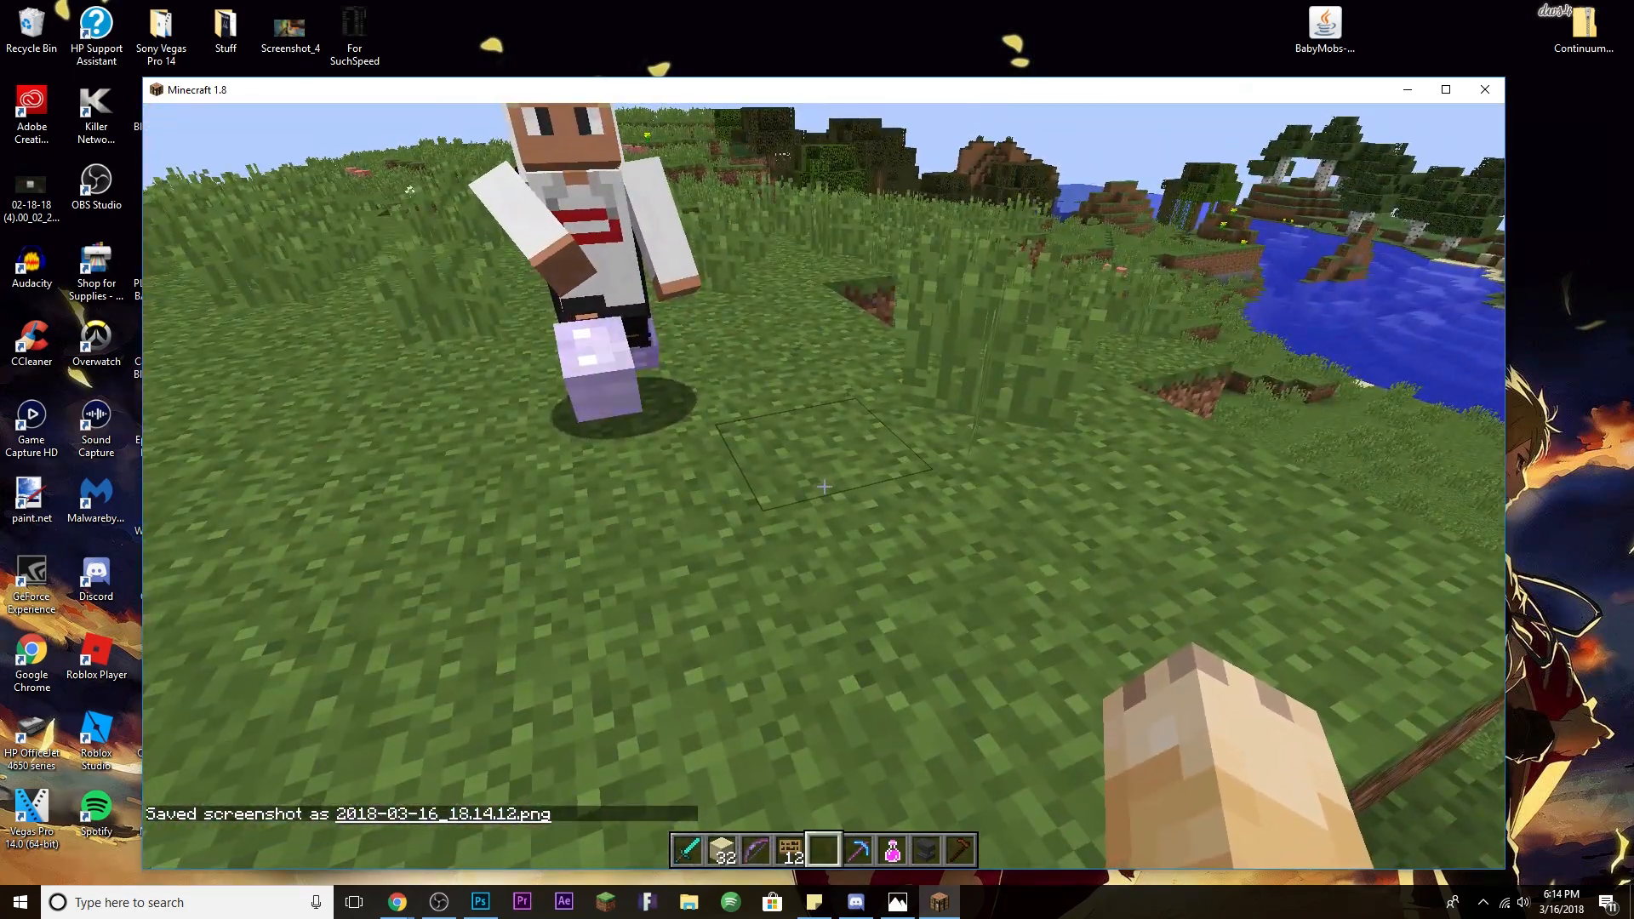
pyautogui.press('Escape')
pyautogui.click(885, 499)
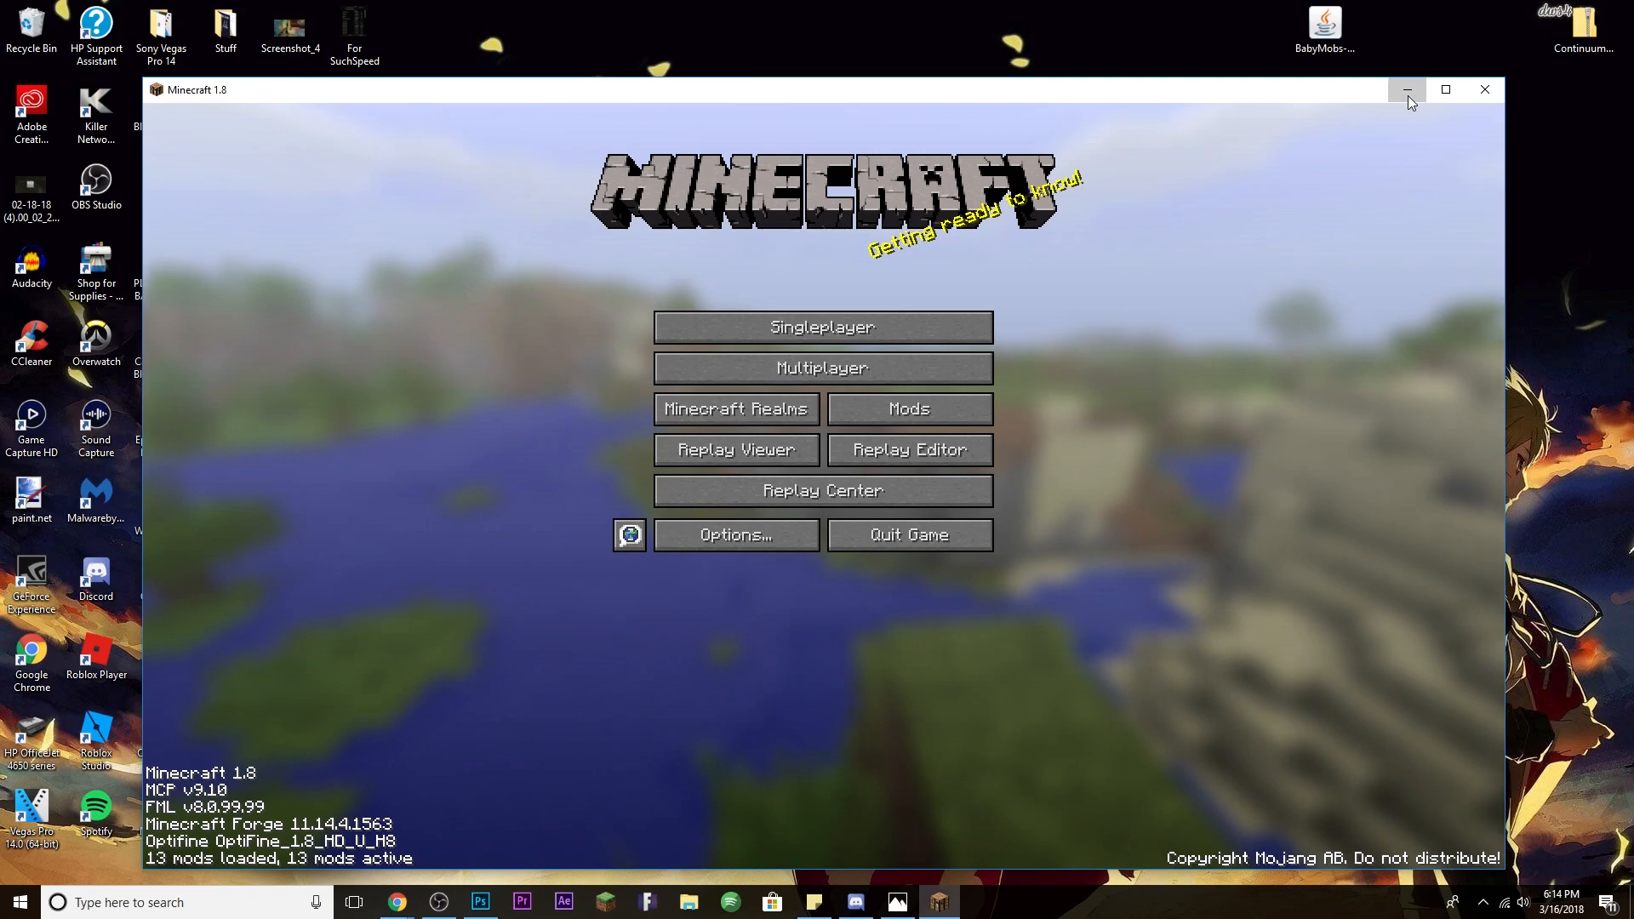
pyautogui.click(1407, 92)
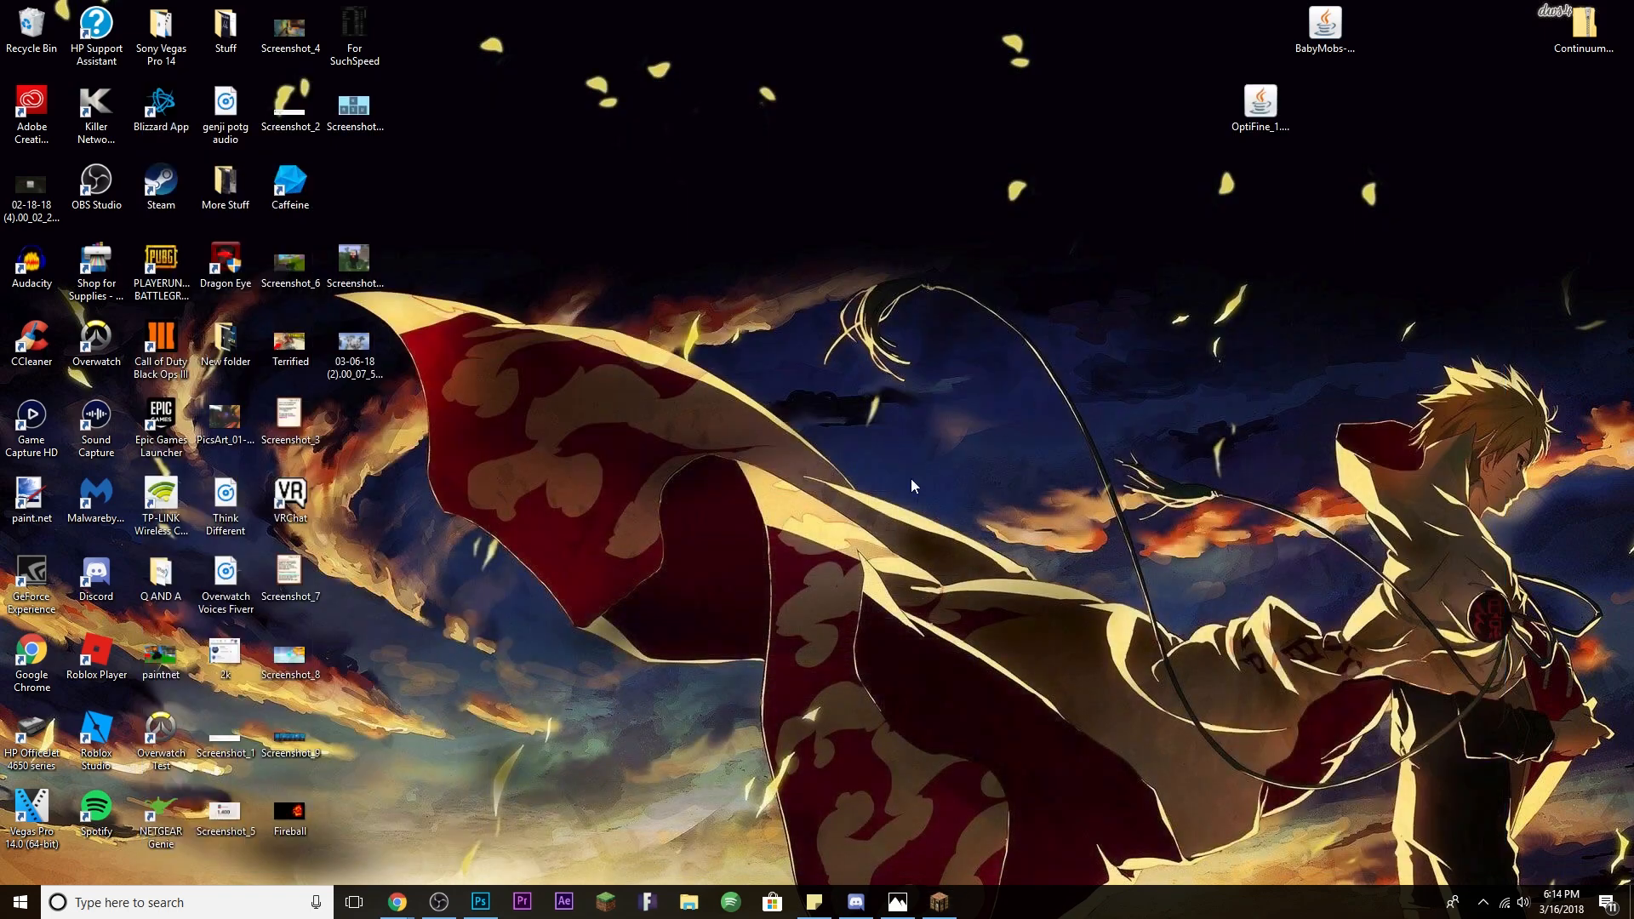
# Switch to Photoshop and create a 1920 × 1080 px transparent document named Tutorial 18 with the Thumbnails document type.
pyautogui.click(487, 909)
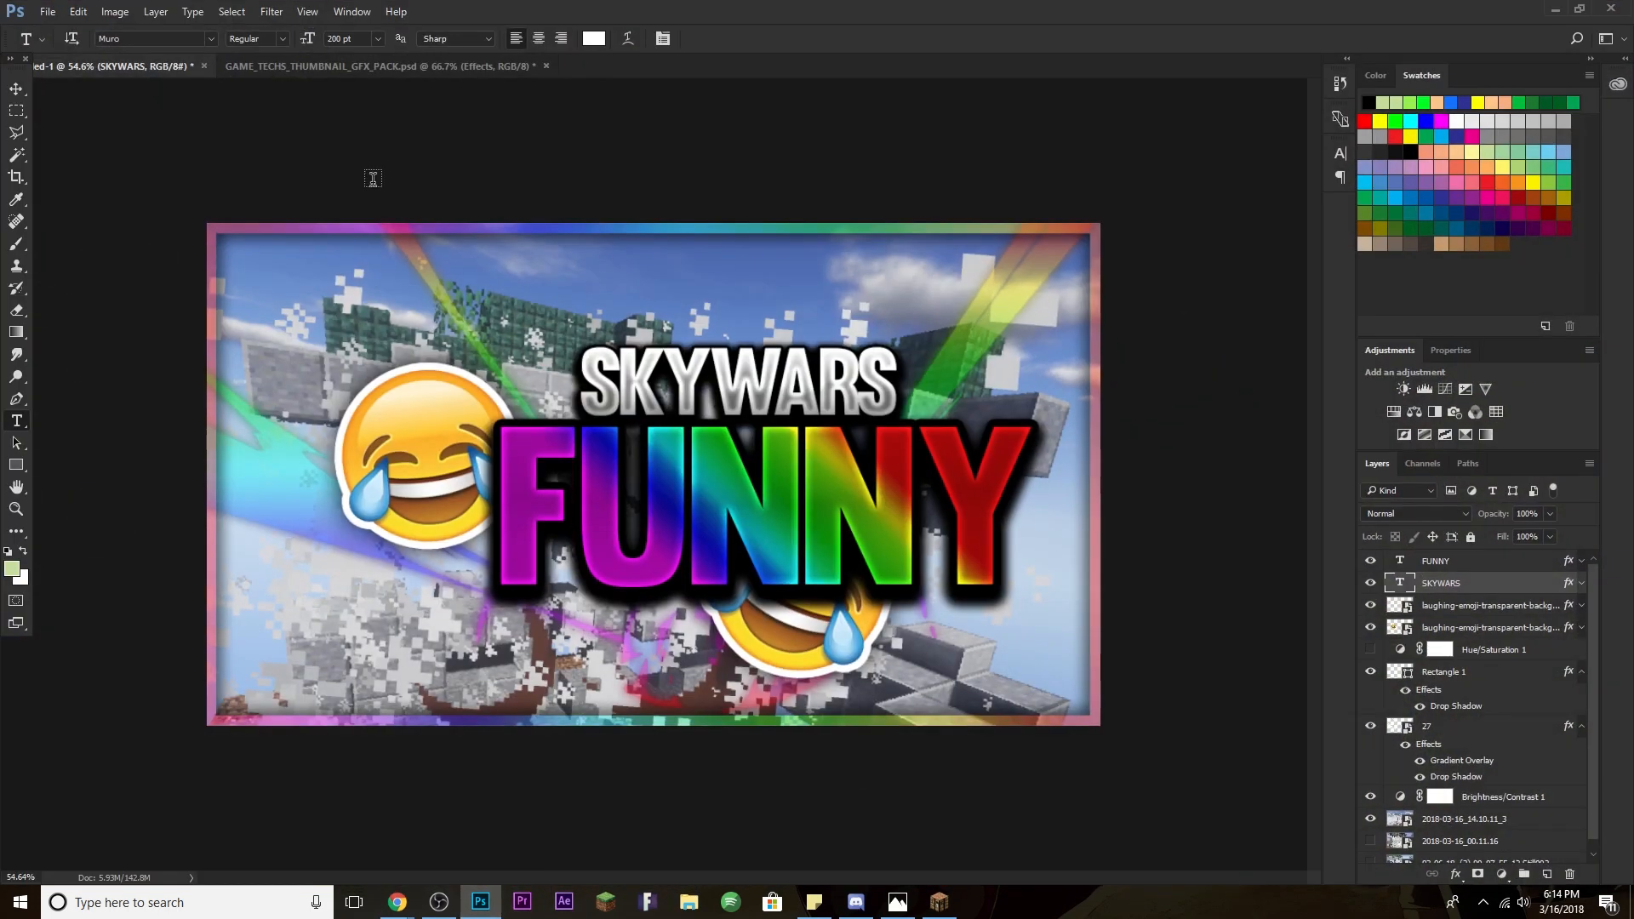
pyautogui.click(47, 12)
pyautogui.click(51, 25)
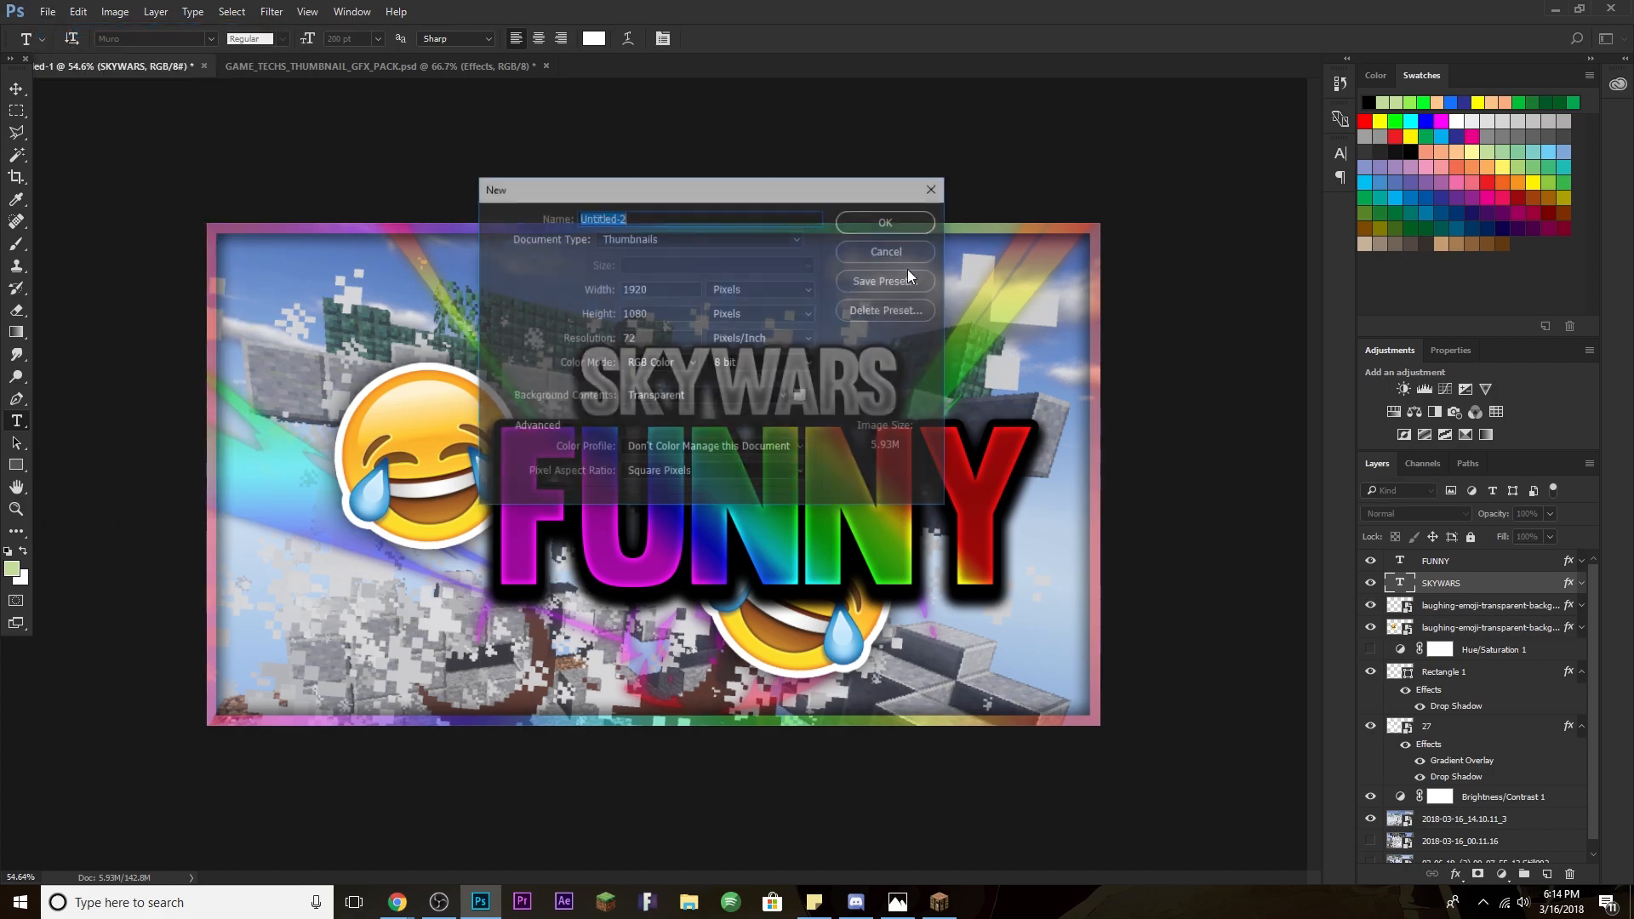
pyautogui.write('Tutorial 18')
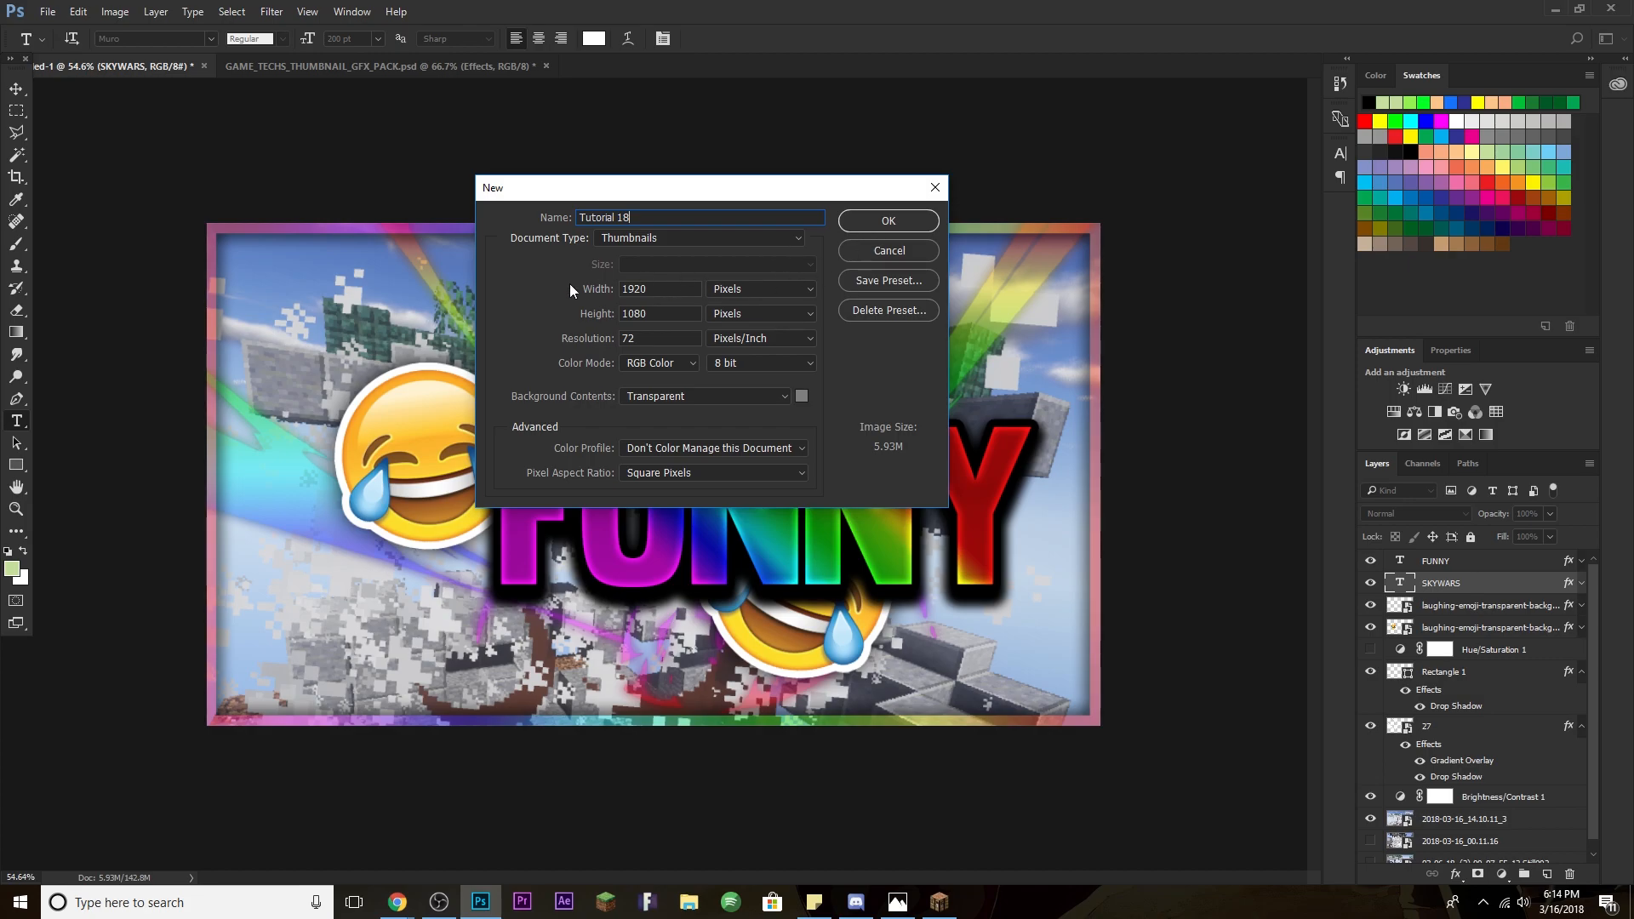
pyautogui.click(890, 220)
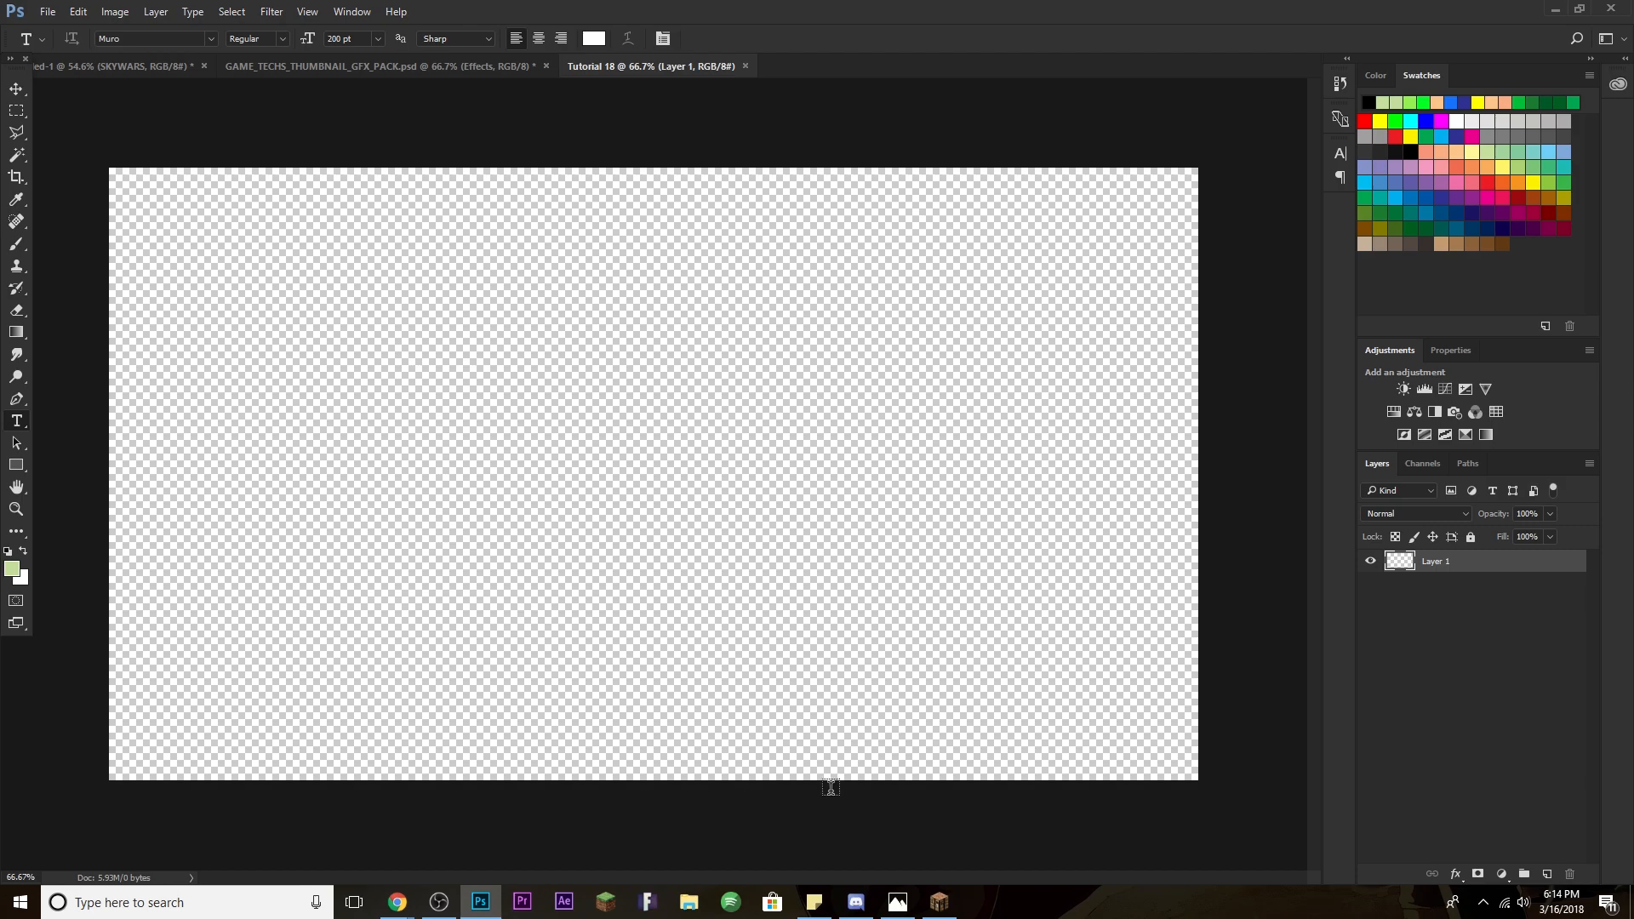
# Place the image 2018-03-16_14.10.11_2 from the screenshots folder into the Tutorial 18 document.
pyautogui.click(696, 907)
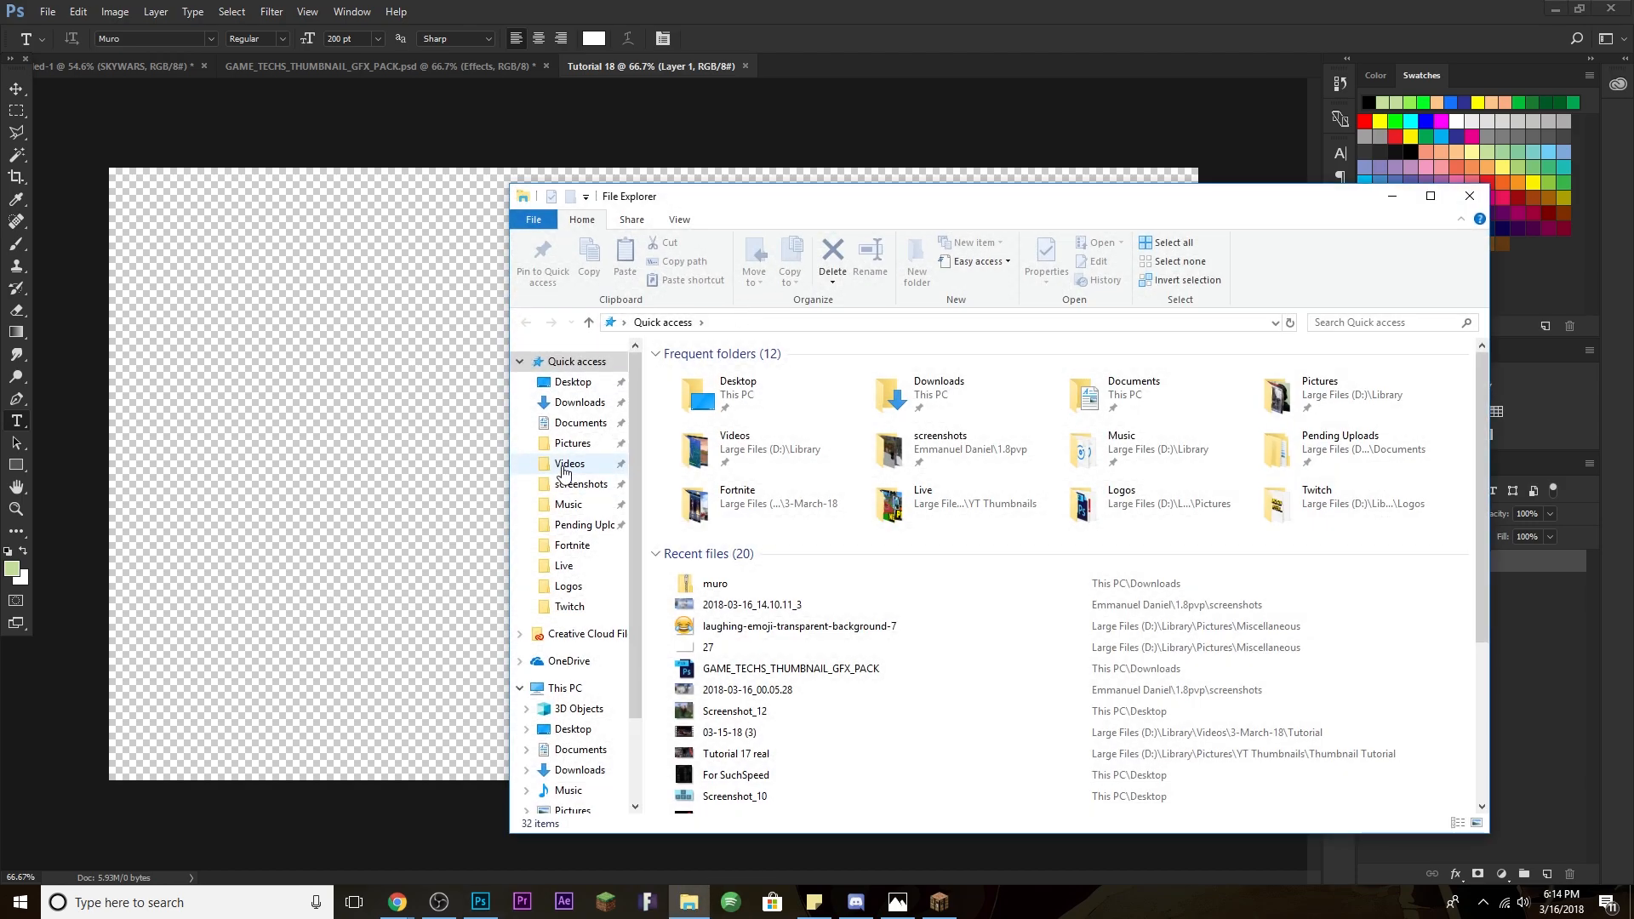
pyautogui.click(587, 484)
pyautogui.scroll(-15, 1217, 595)
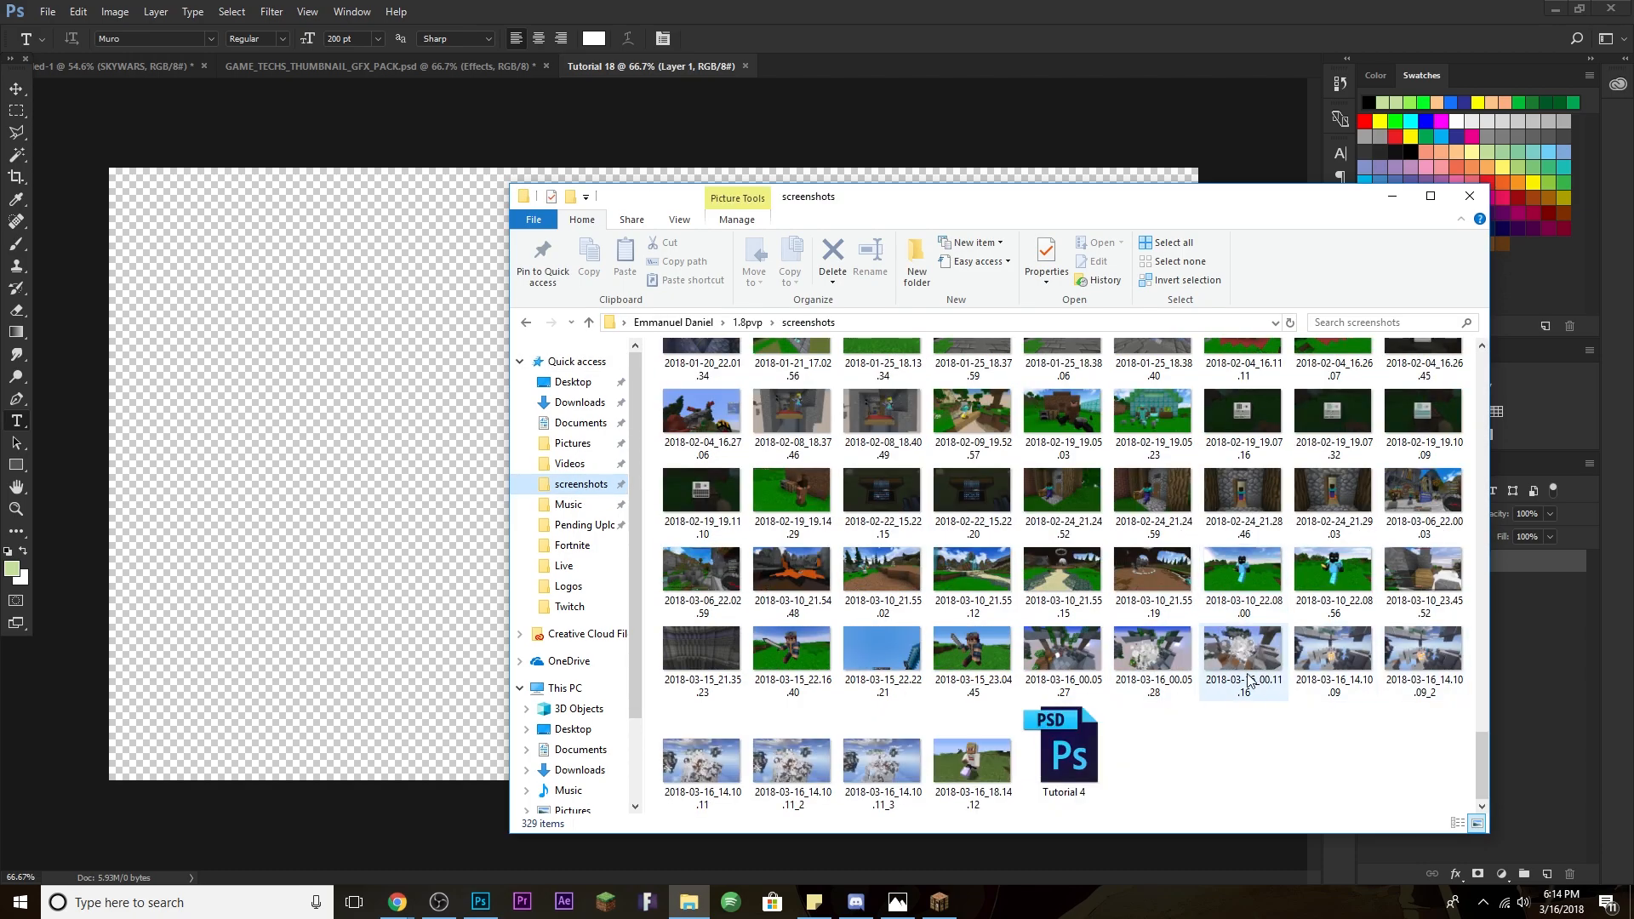
pyautogui.click(804, 779)
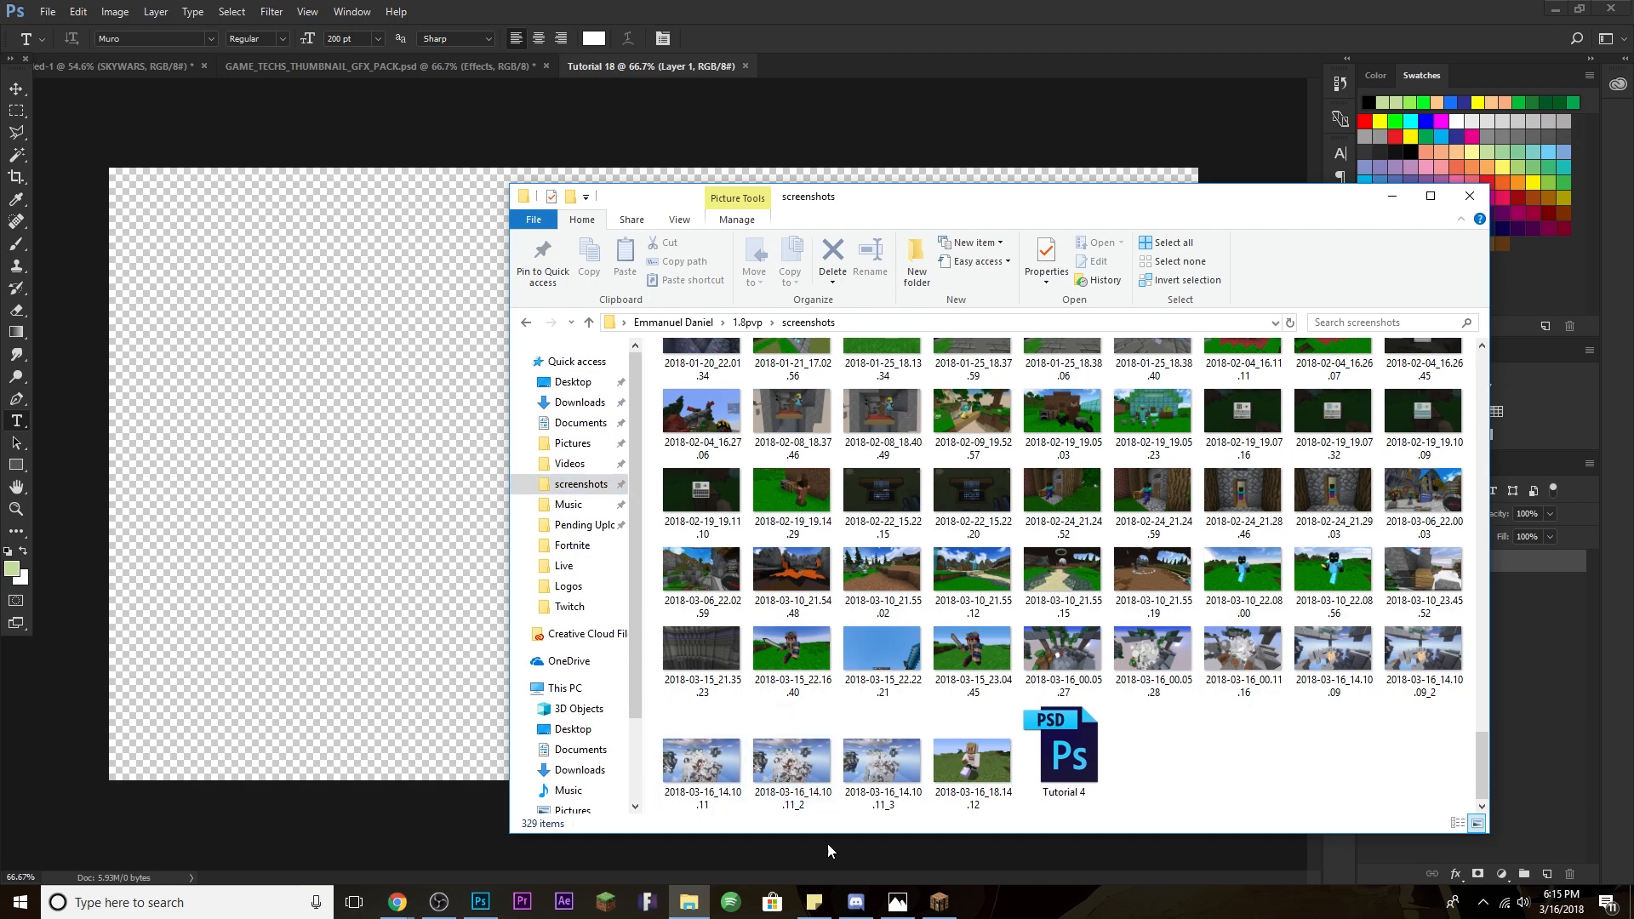
pyautogui.moveTo(804, 779); pyautogui.dragTo(353, 578)
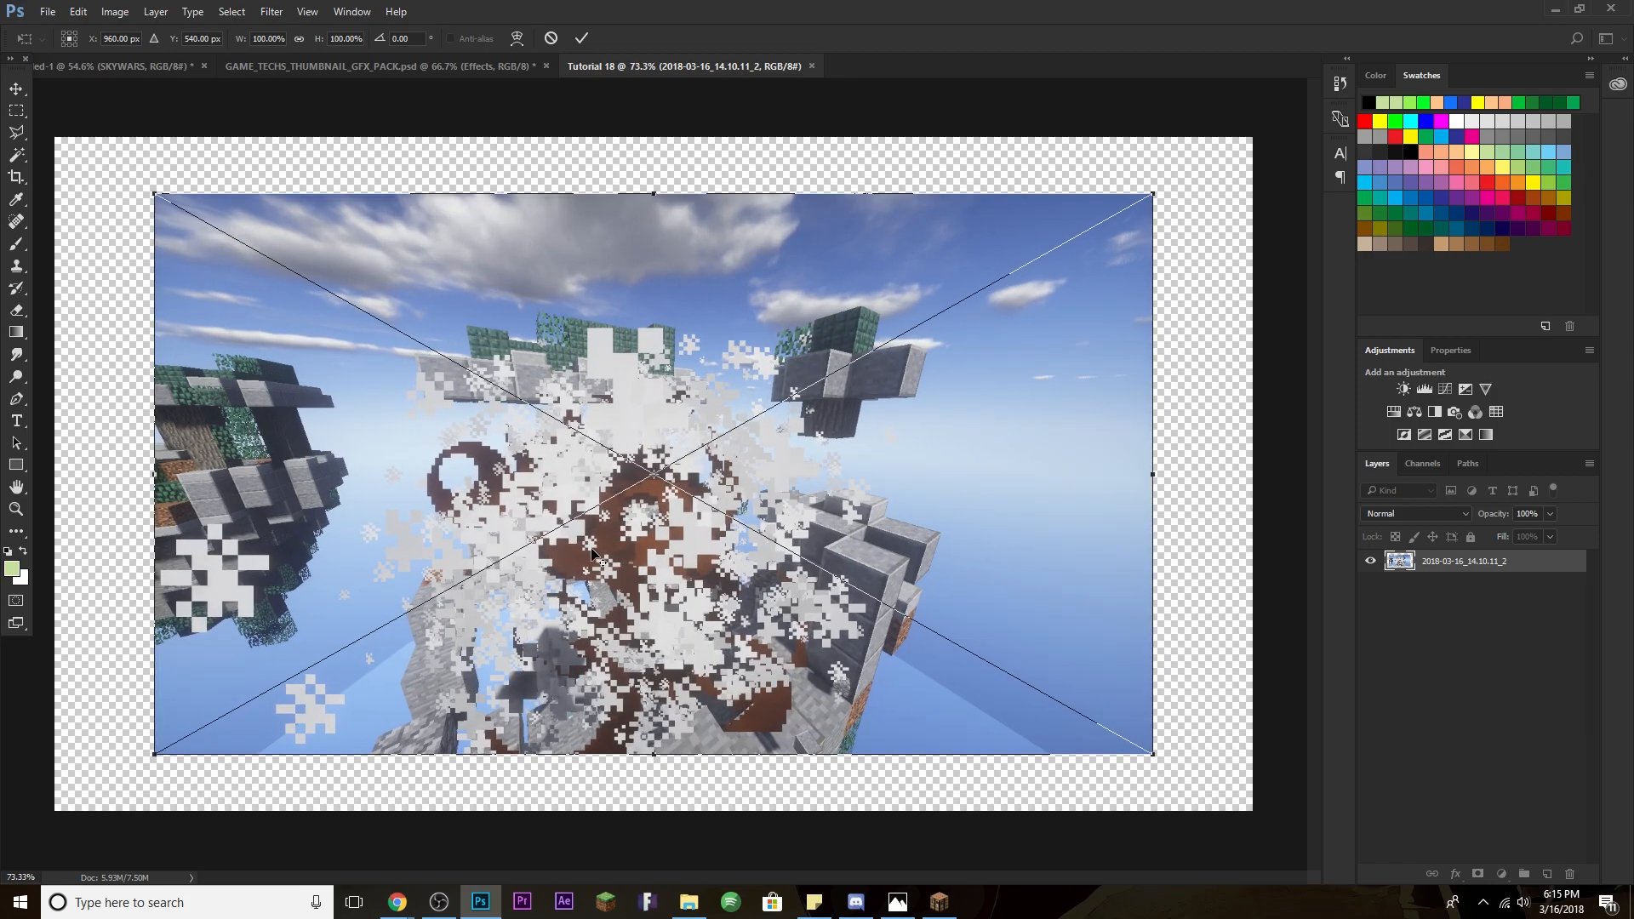
# Scale the placed screenshot about its centre to about 201% so it covers the whole canvas.
pyautogui.scroll(-2, 723, 575)
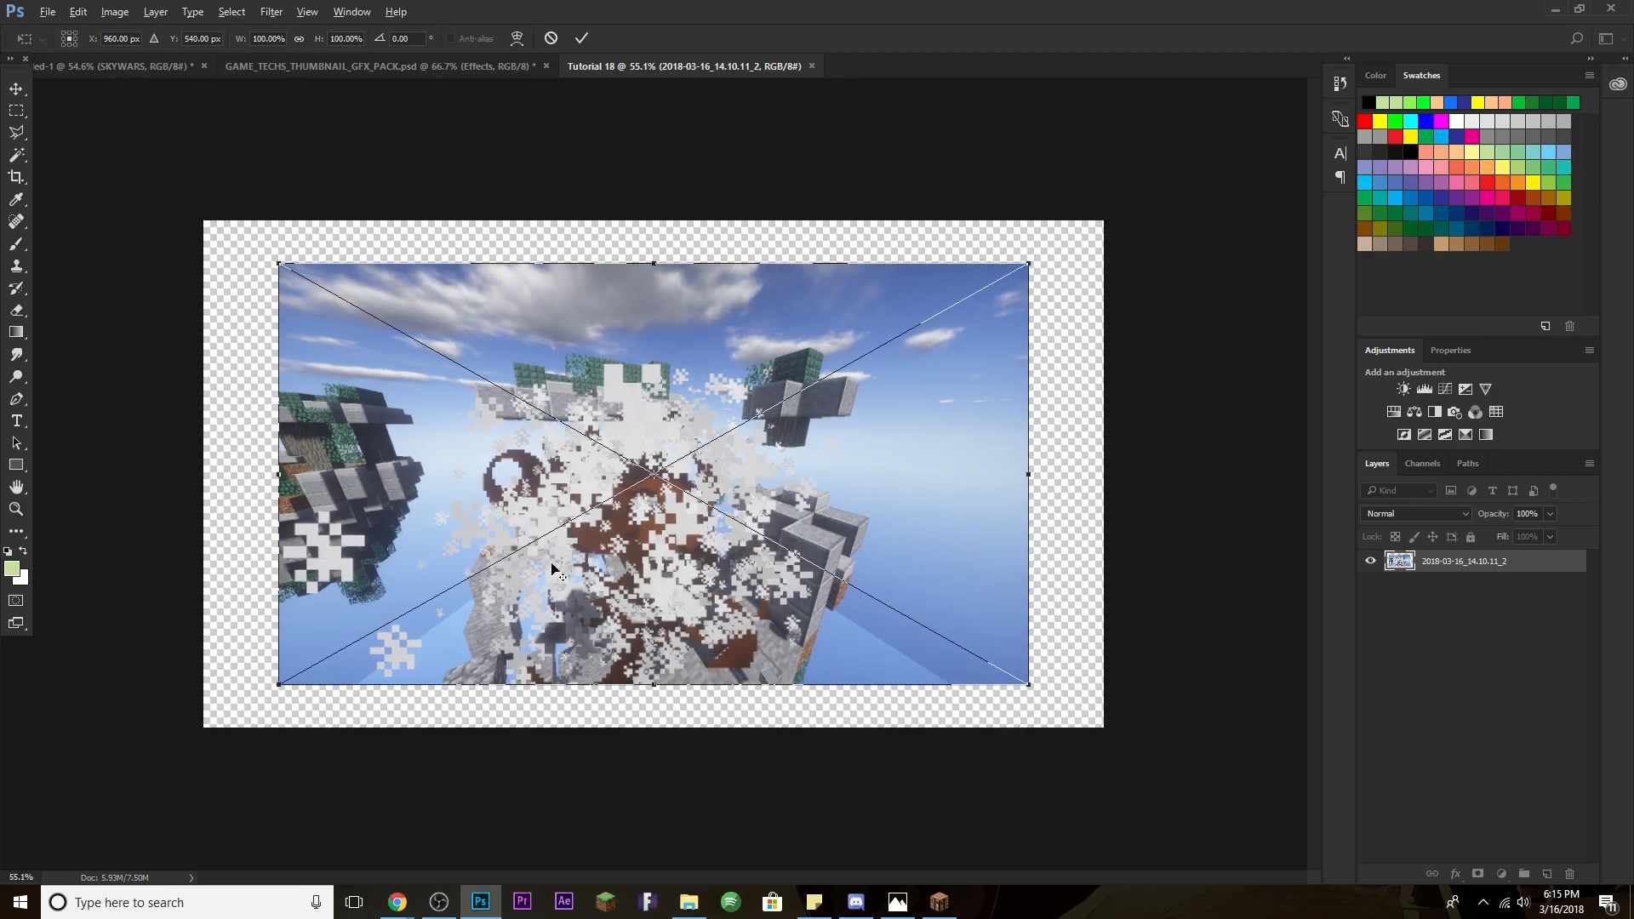
pyautogui.scroll(-2, 558, 572)
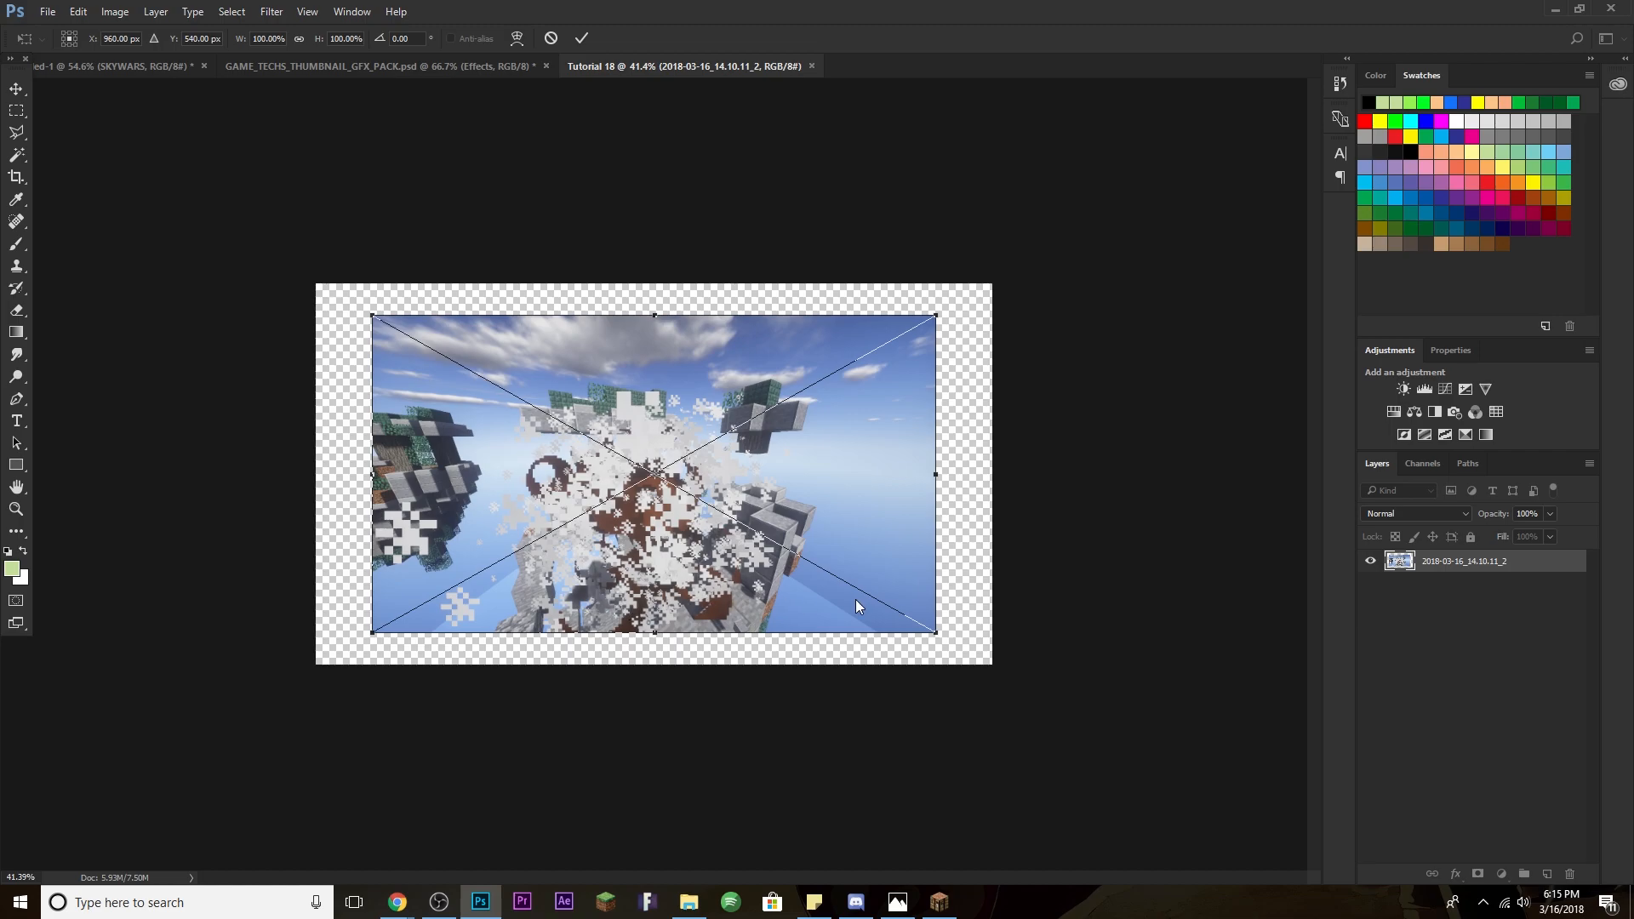
pyautogui.keyDown('alt'); pyautogui.click(923, 612); pyautogui.keyUp('alt')
pyautogui.hotkey('ctrl', 'z')
pyautogui.moveTo(939, 635); pyautogui.dragTo(1204, 842)
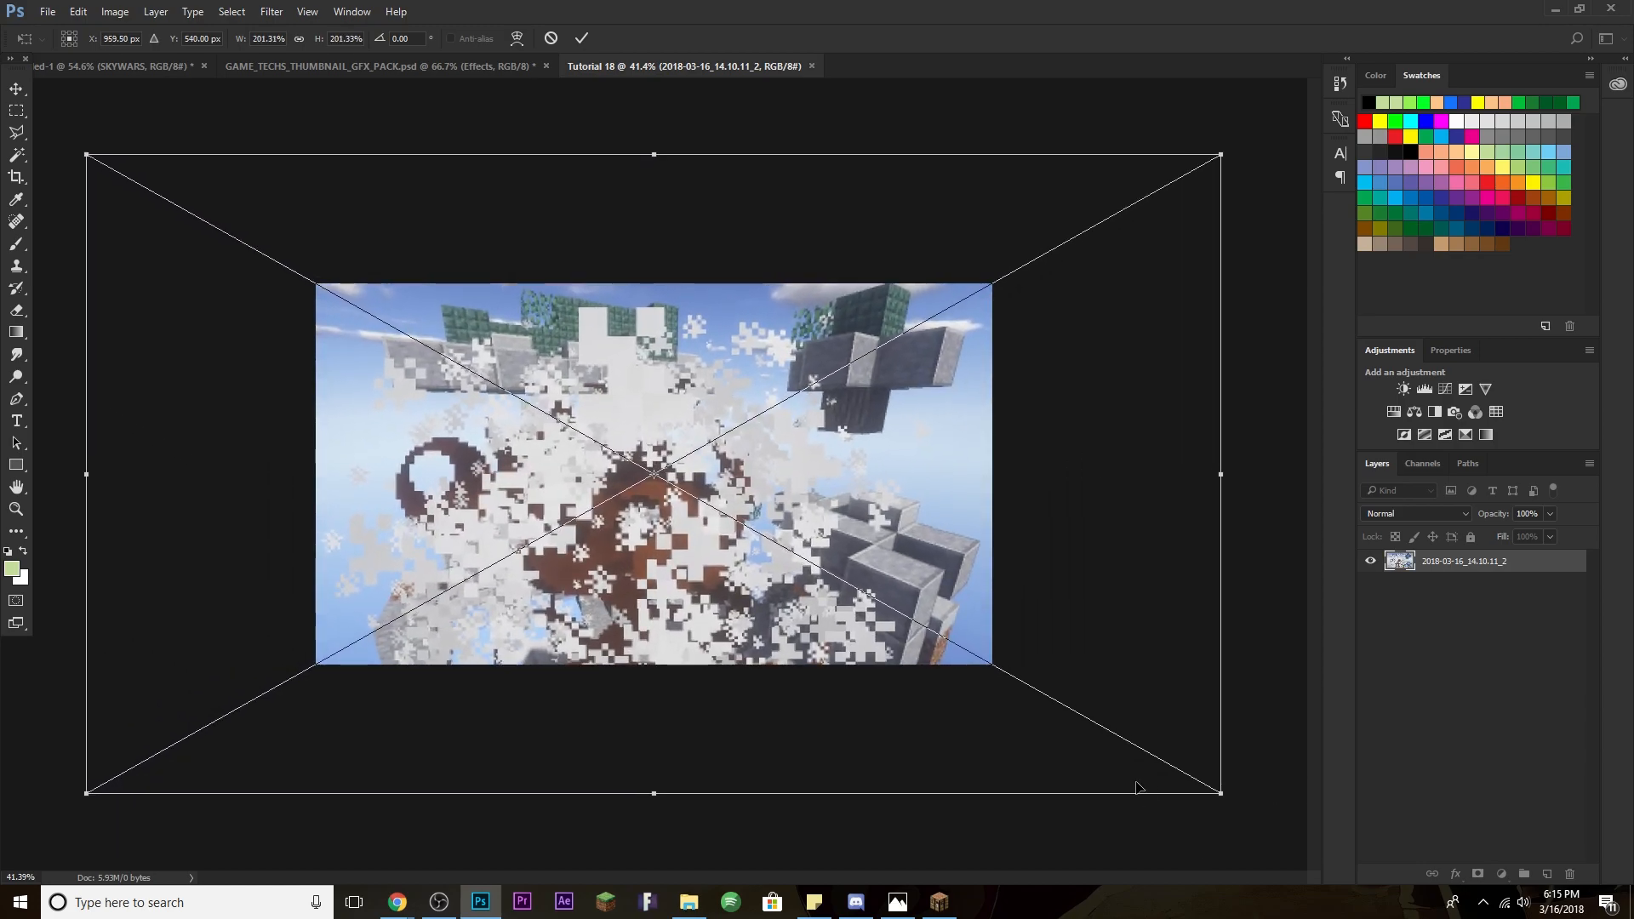
pyautogui.scroll(-5, 1017, 698)
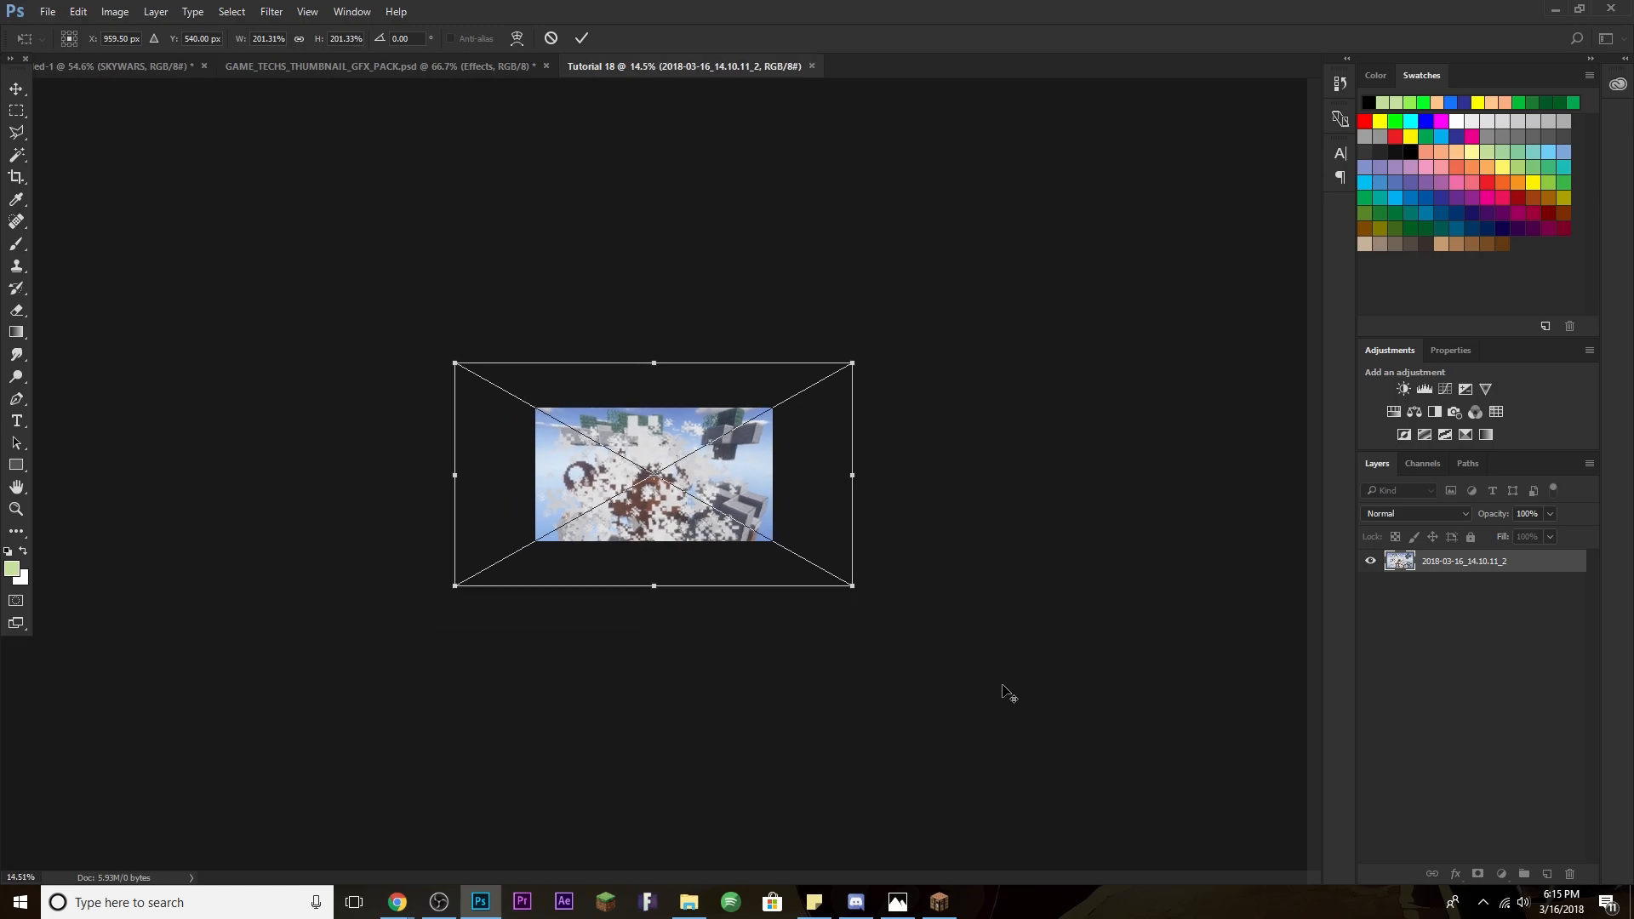
pyautogui.scroll(1, 715, 511)
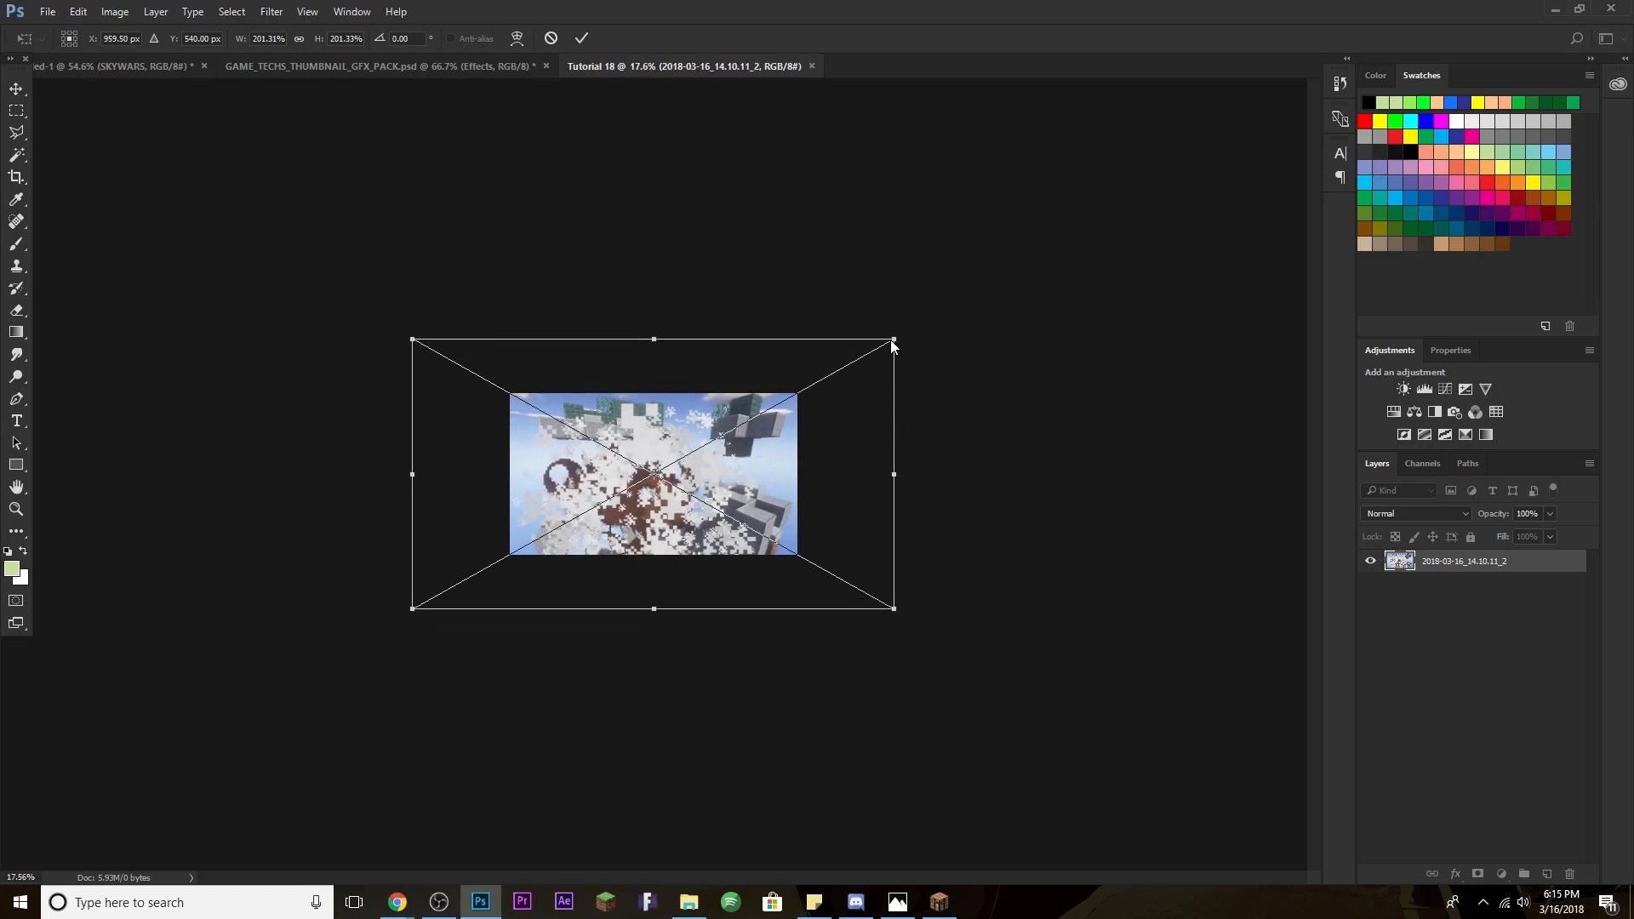
# Enlarge the placed screenshot further, rotate it slightly clockwise, reposition it over the canvas and apply the transform.
pyautogui.moveTo(894, 338); pyautogui.dragTo(1149, 195)
pyautogui.moveTo(1030, 393); pyautogui.dragTo(905, 487)
pyautogui.moveTo(1011, 300); pyautogui.dragTo(1031, 339)
pyautogui.moveTo(911, 471); pyautogui.dragTo(928, 469)
pyautogui.moveTo(1042, 350); pyautogui.dragTo(1034, 355)
pyautogui.press('Return')
# Move the screenshot layer to the left with the Move tool so the floating stone structure sits inside the canvas.
pyautogui.scroll(5, 365, 554)
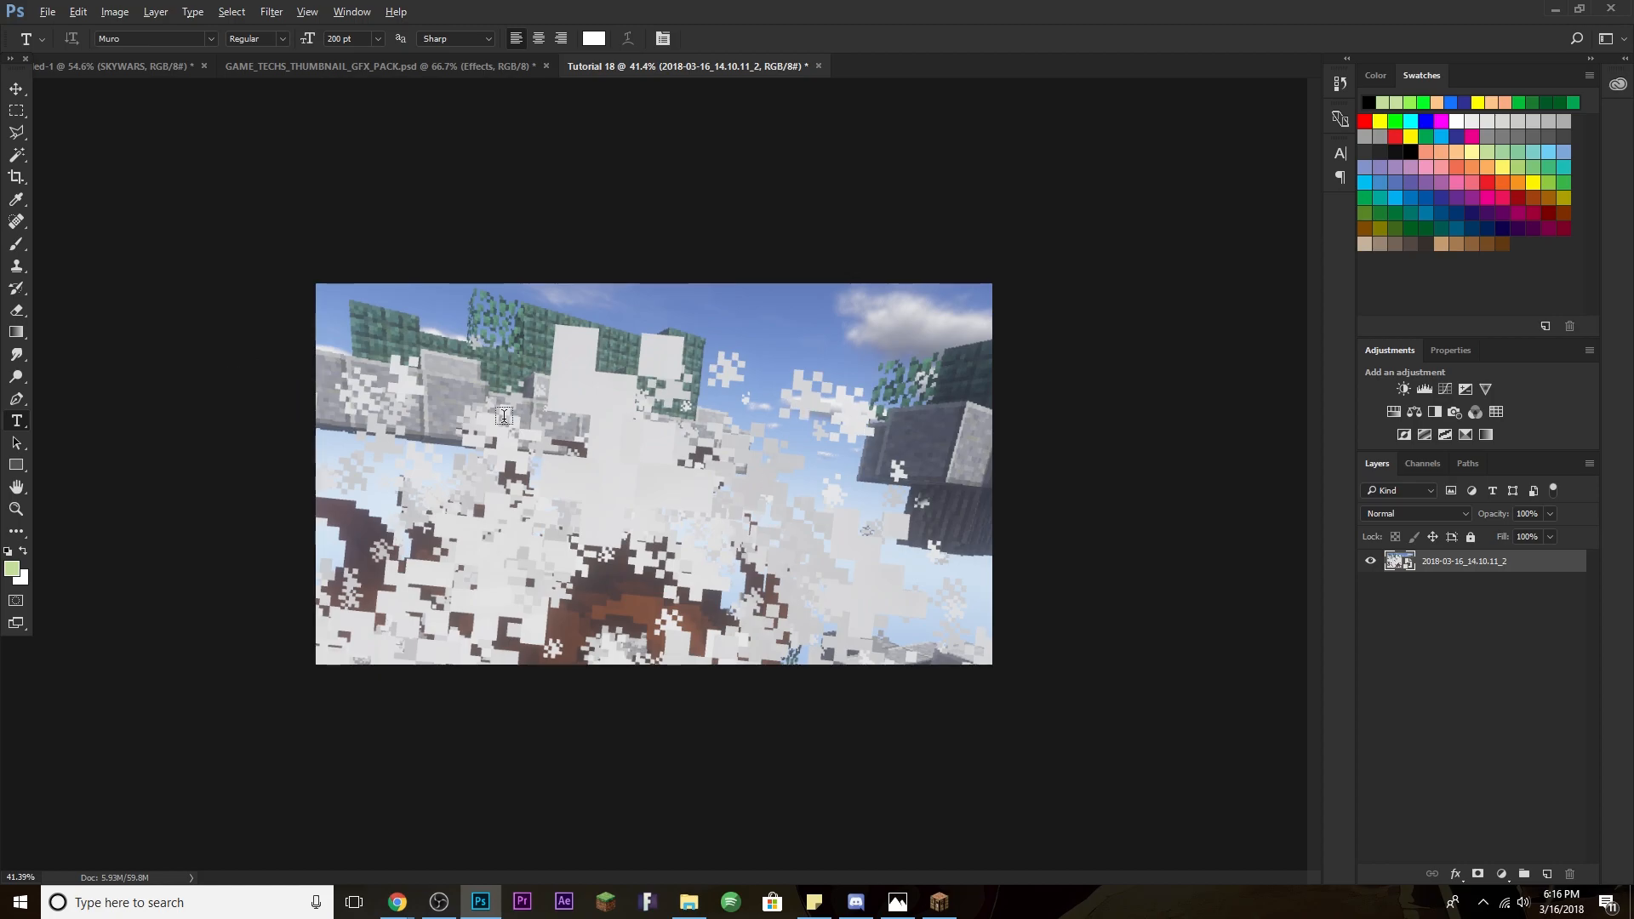
pyautogui.scroll(1, 1069, 565)
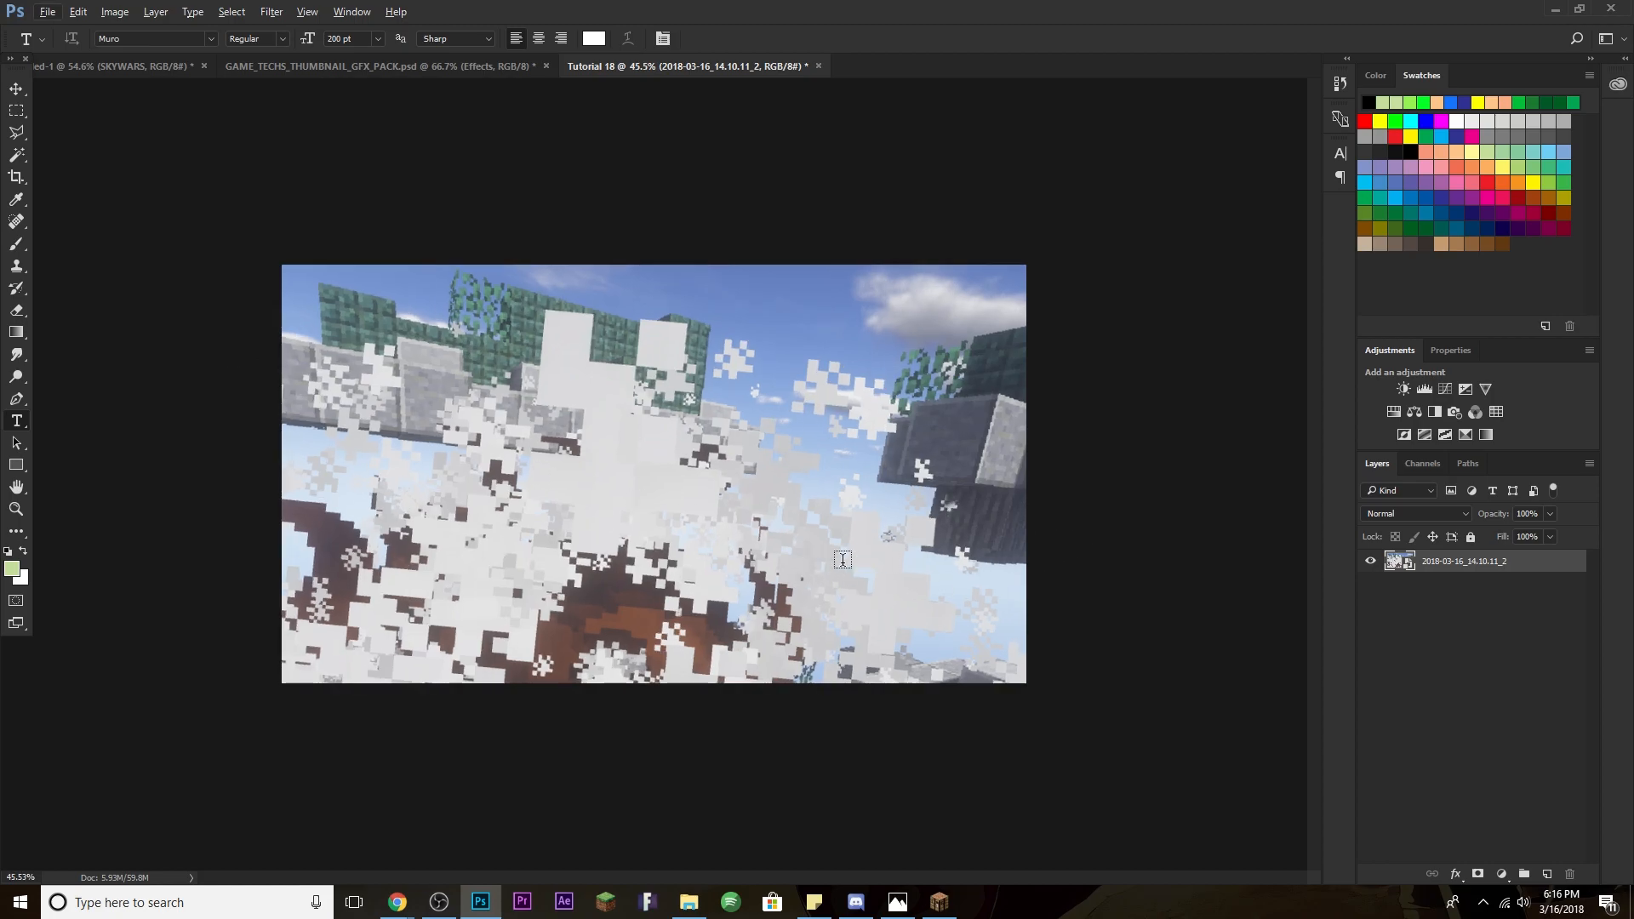
pyautogui.click(15, 87)
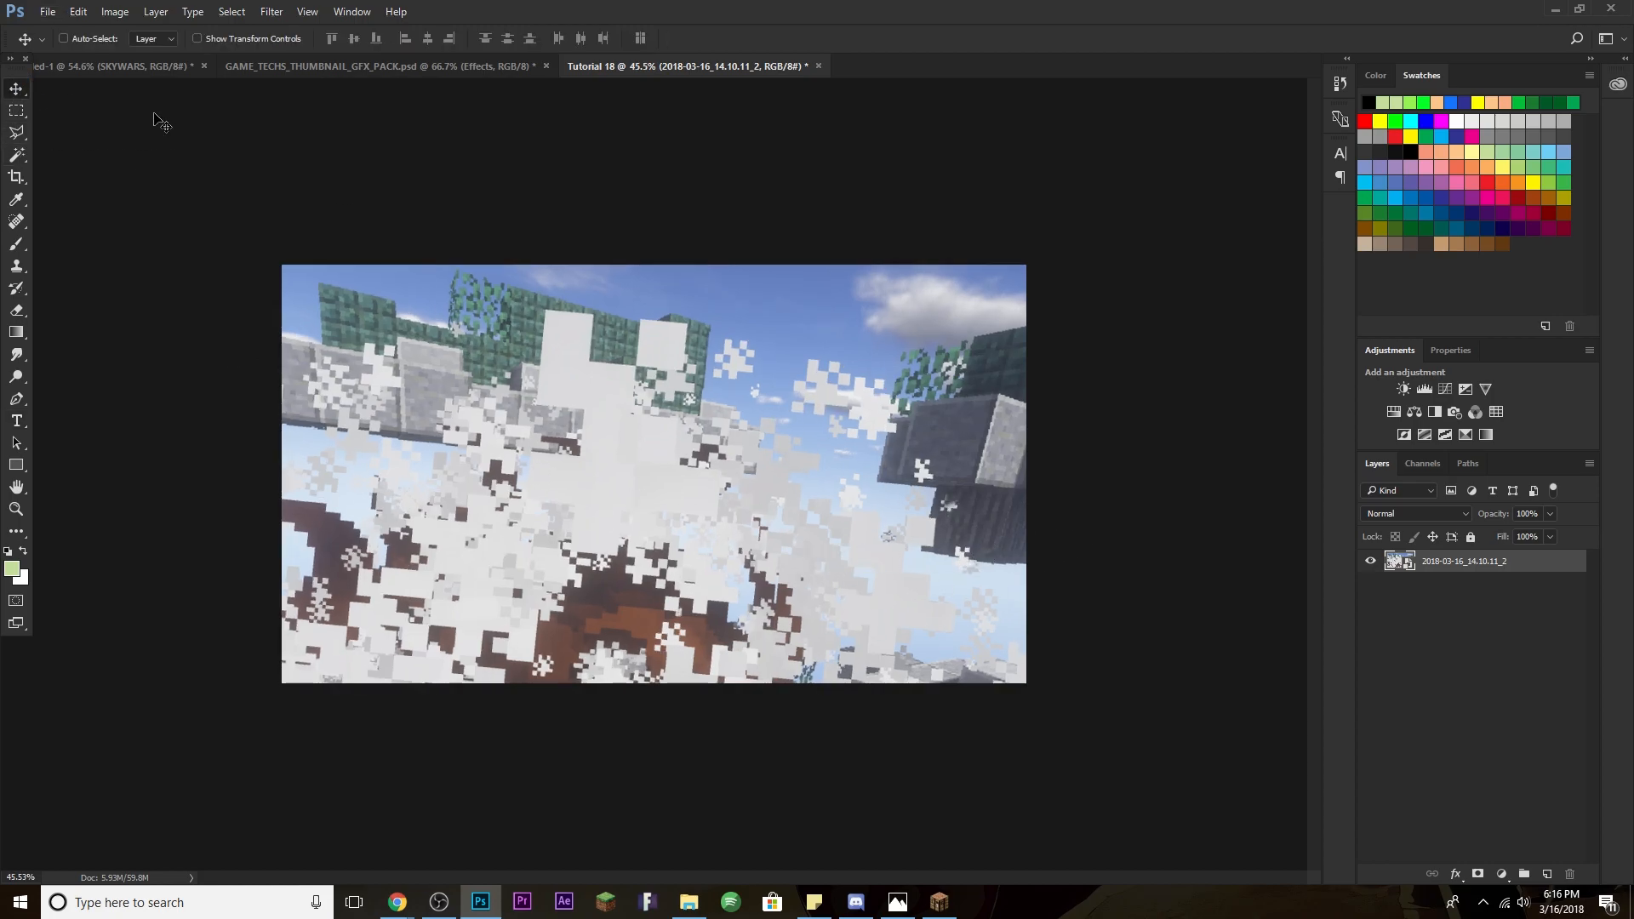
pyautogui.moveTo(824, 530); pyautogui.dragTo(673, 527)
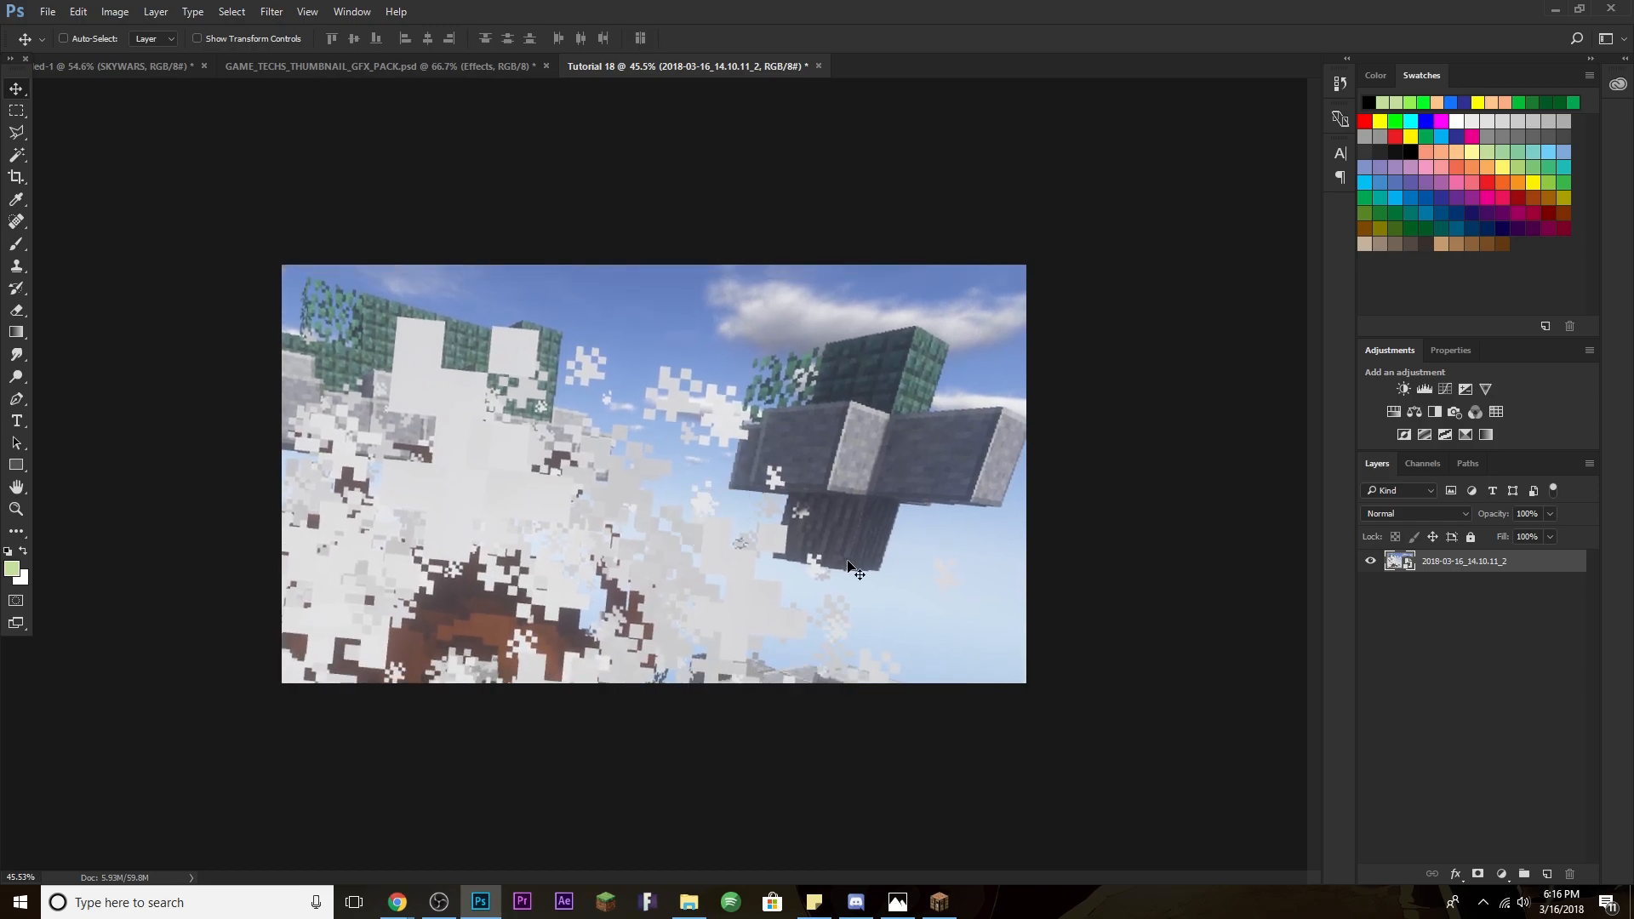
# Draw an unfilled rectangle shape about 1300 by 743 px and give its stroke the magenta-to-red rainbow gradient preset.
pyautogui.click(16, 466)
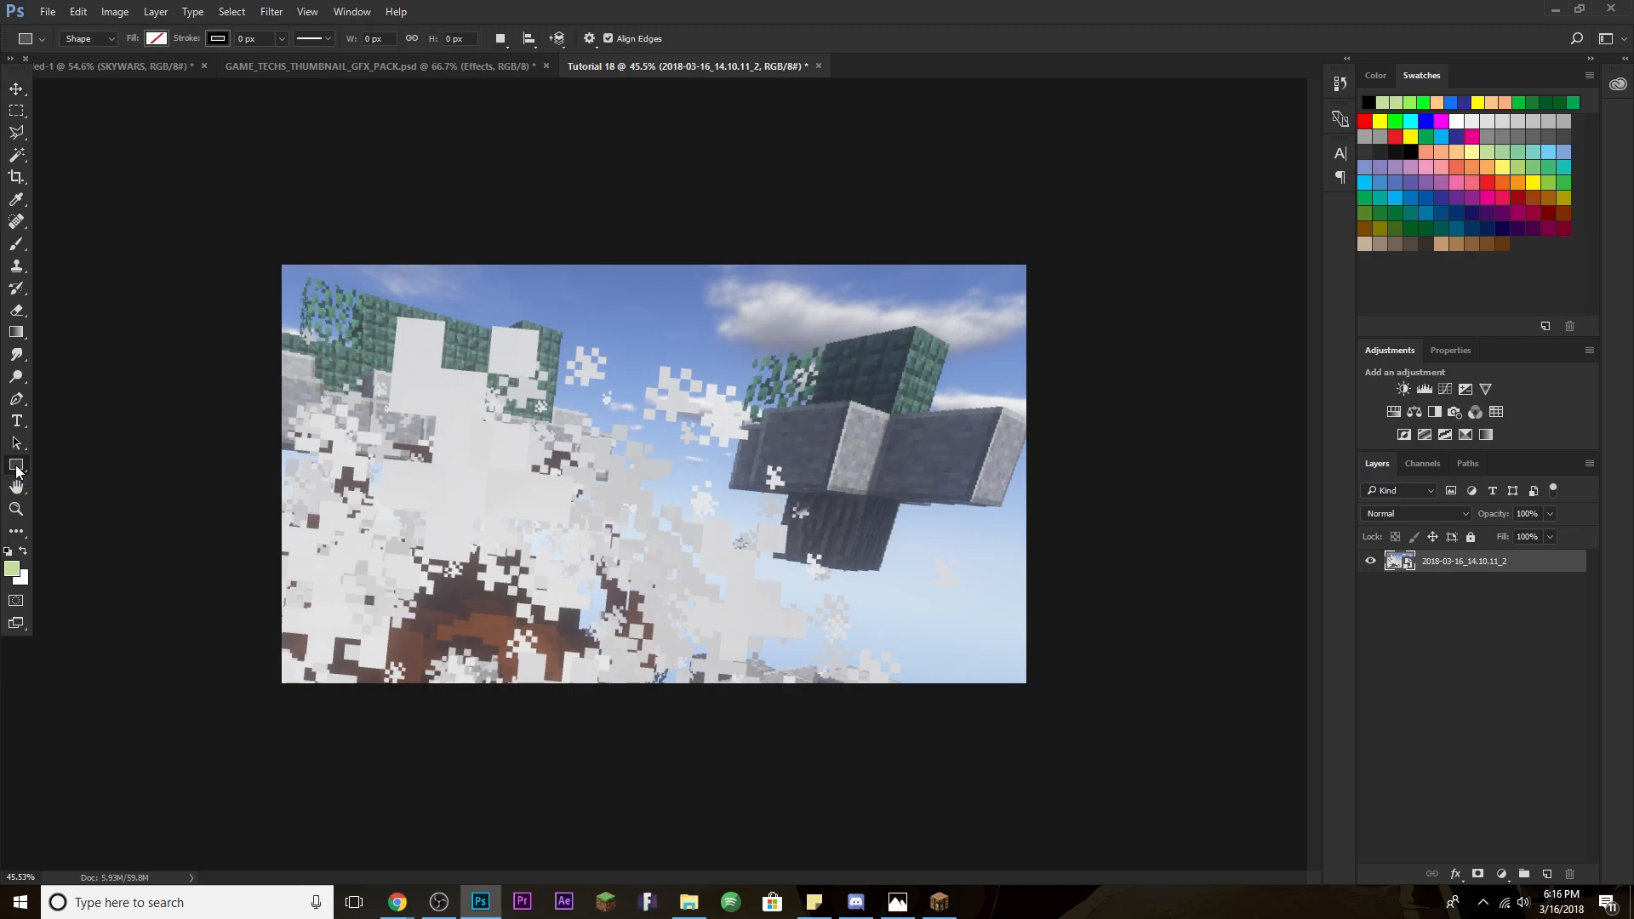
pyautogui.moveTo(505, 382); pyautogui.dragTo(720, 491)
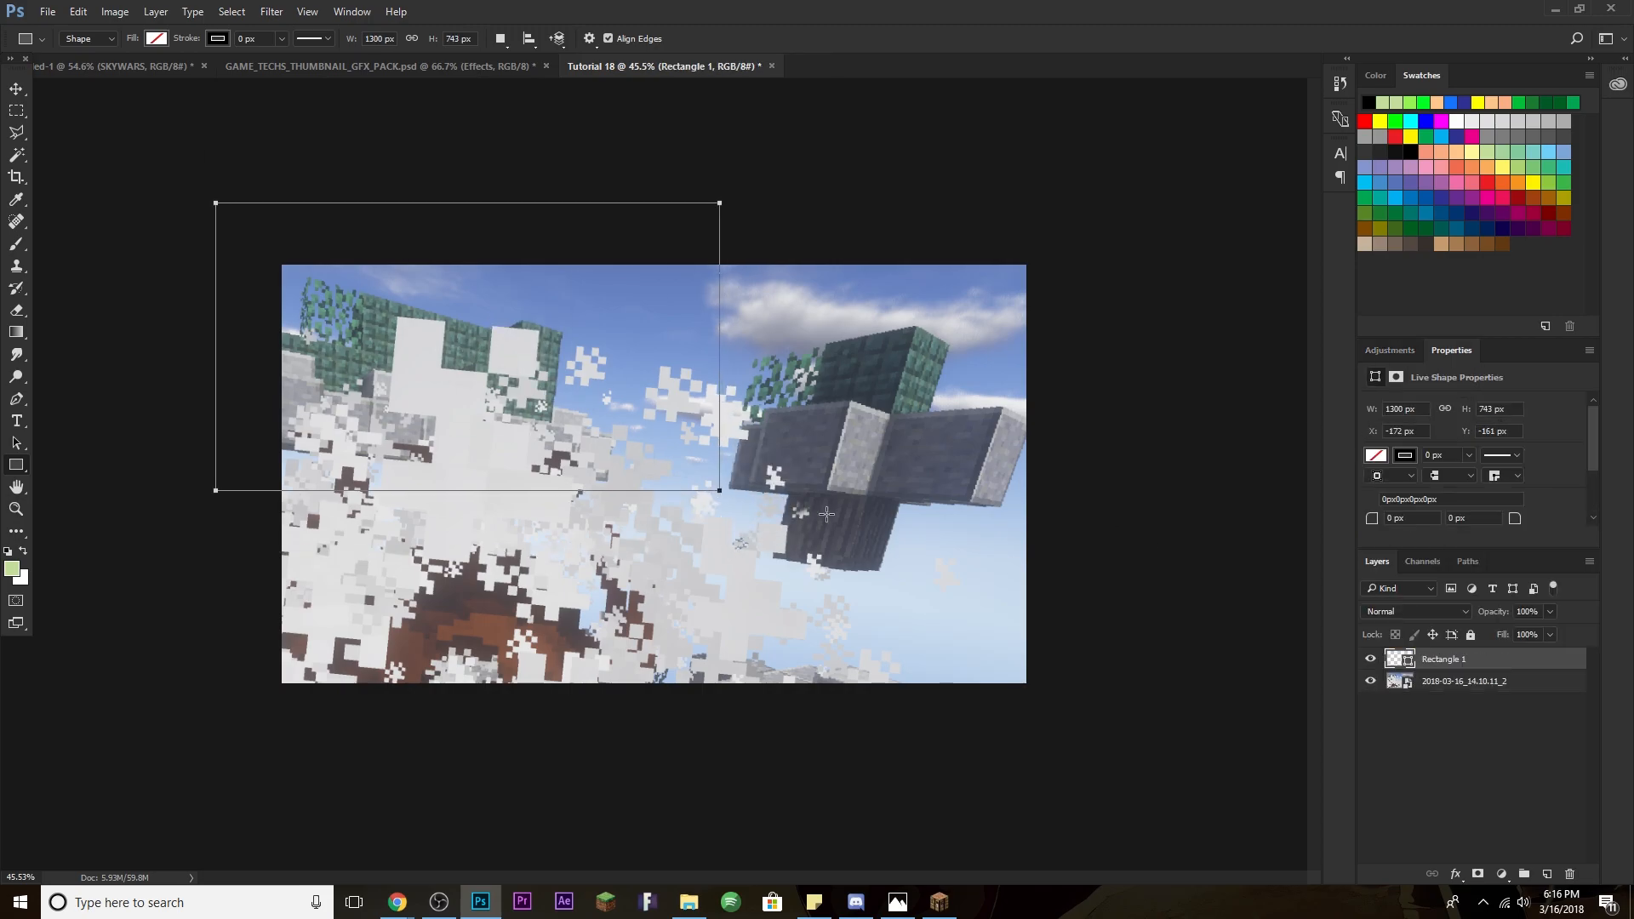
pyautogui.click(218, 38)
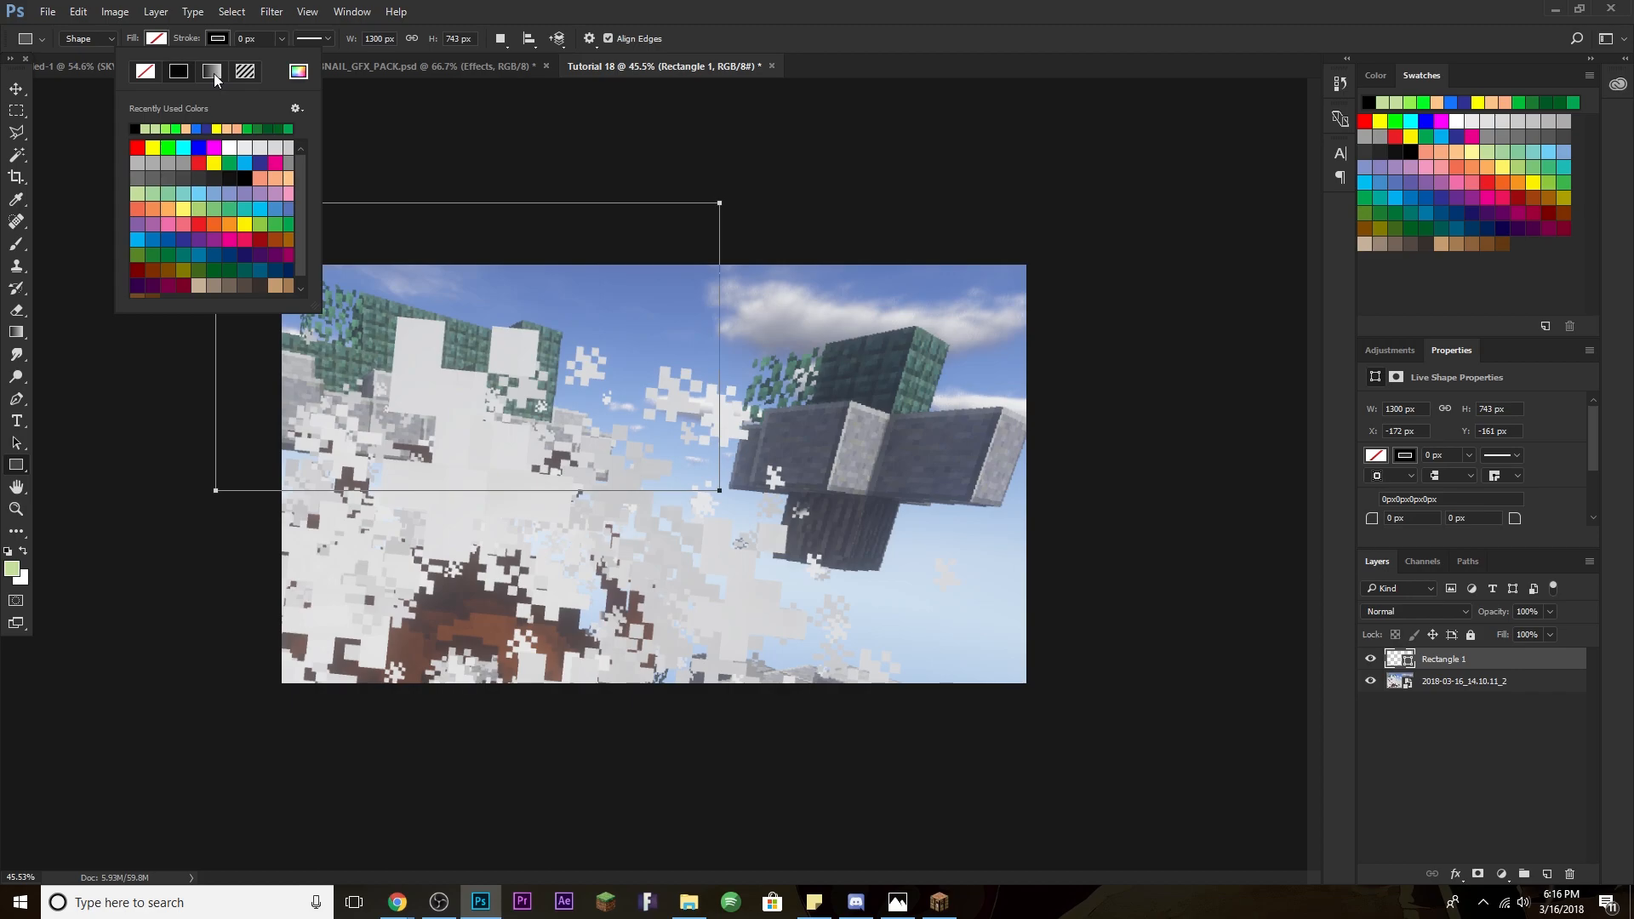
pyautogui.click(213, 72)
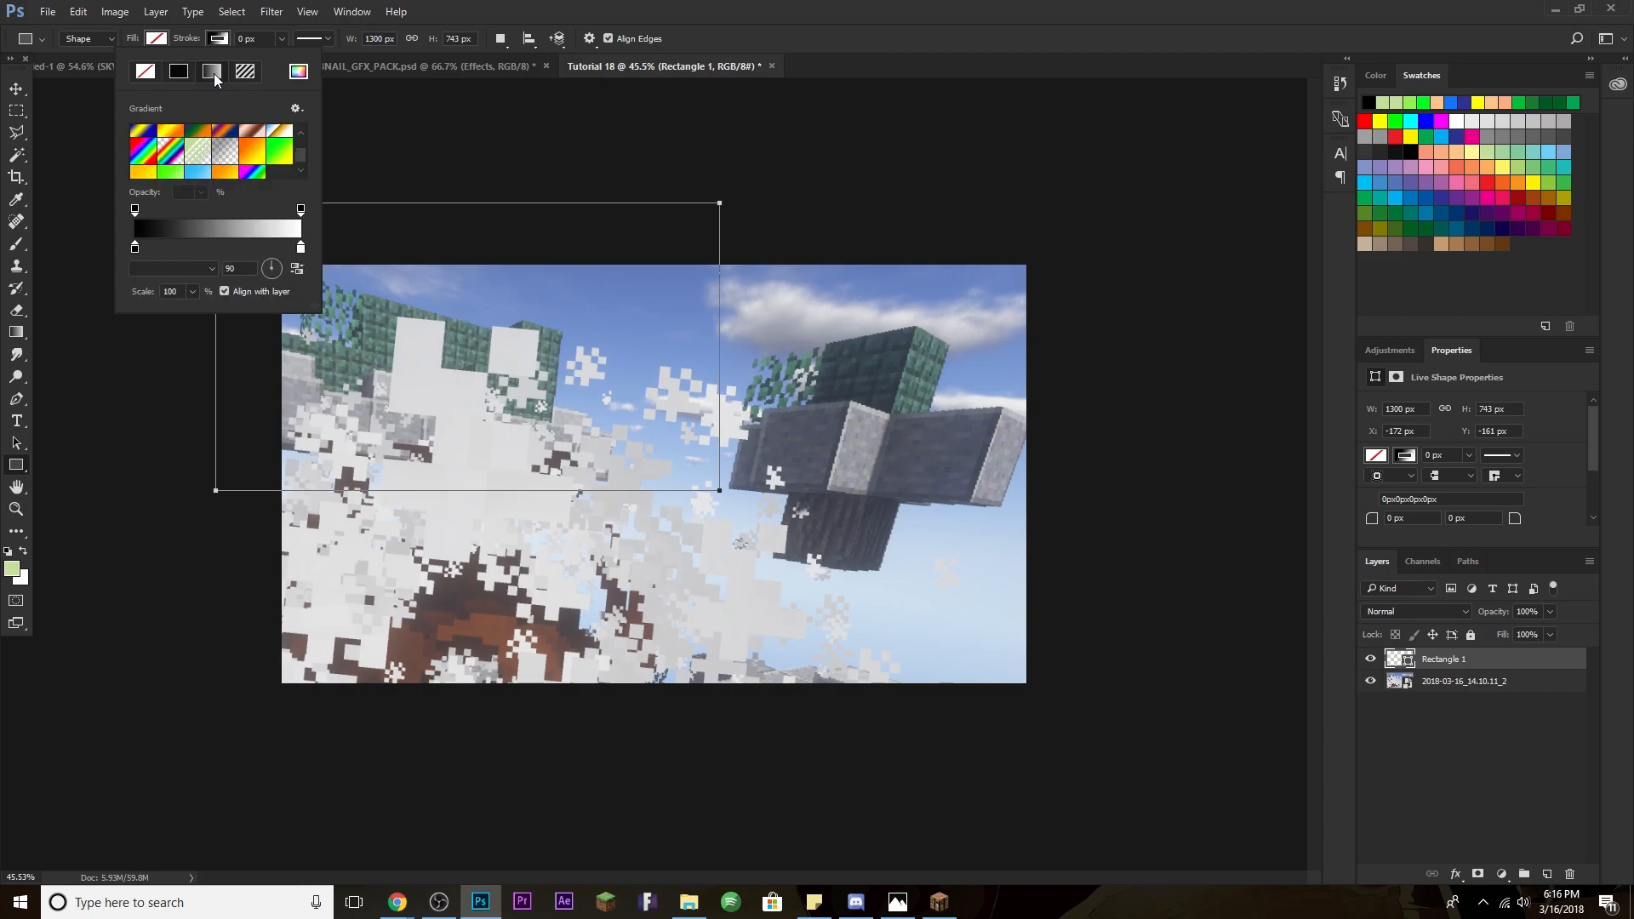
pyautogui.scroll(-1, 189, 159)
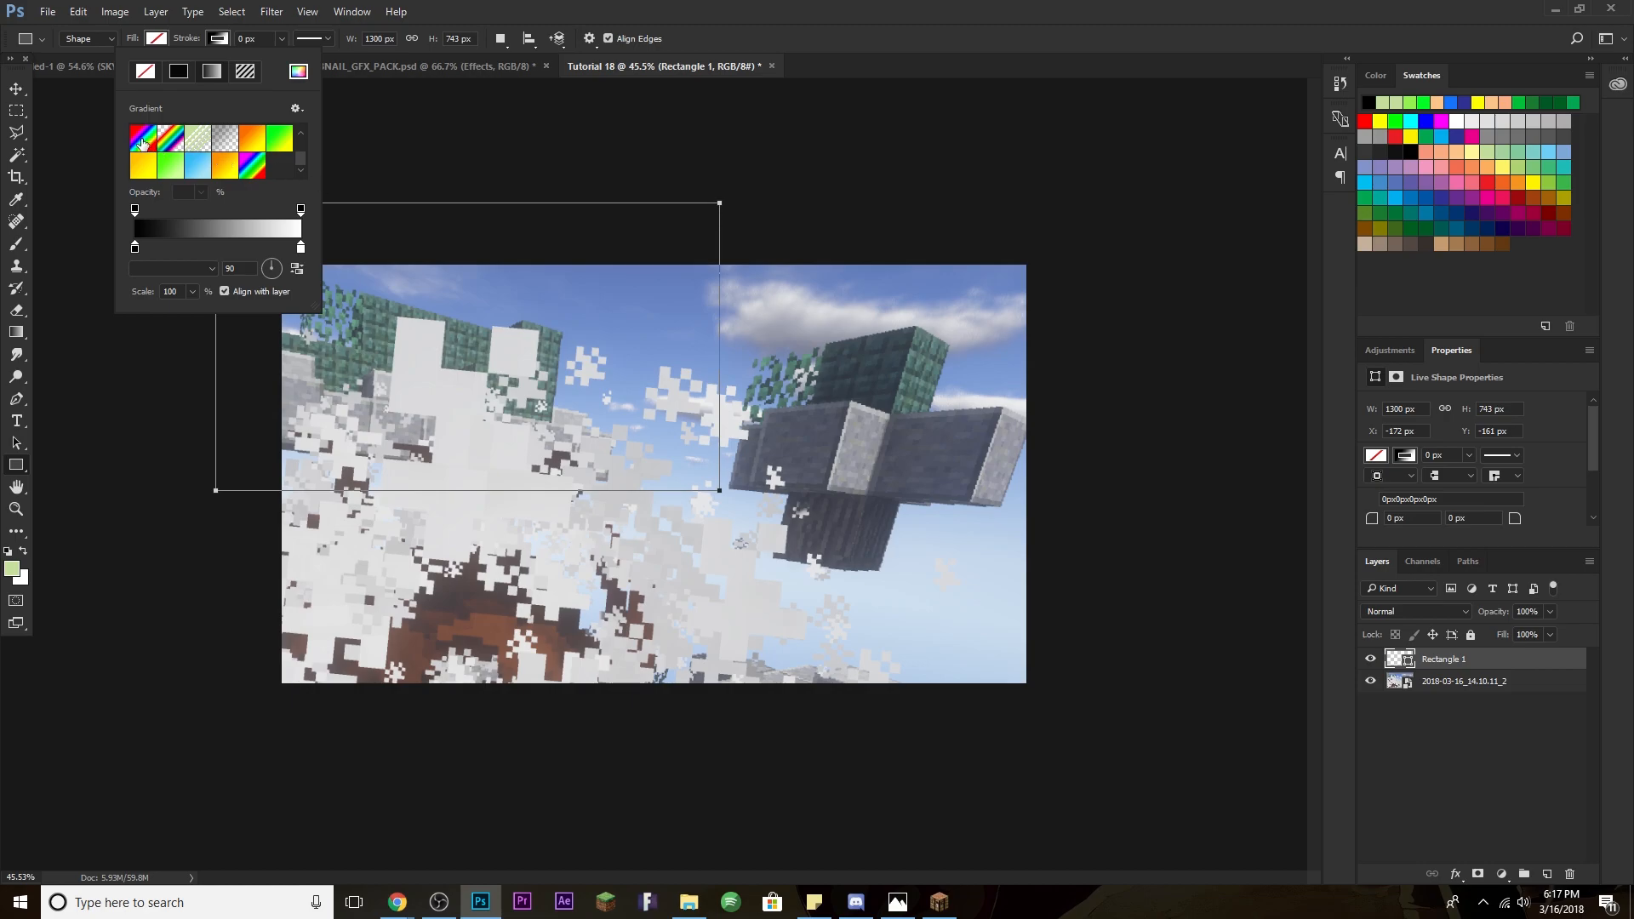
pyautogui.click(250, 166)
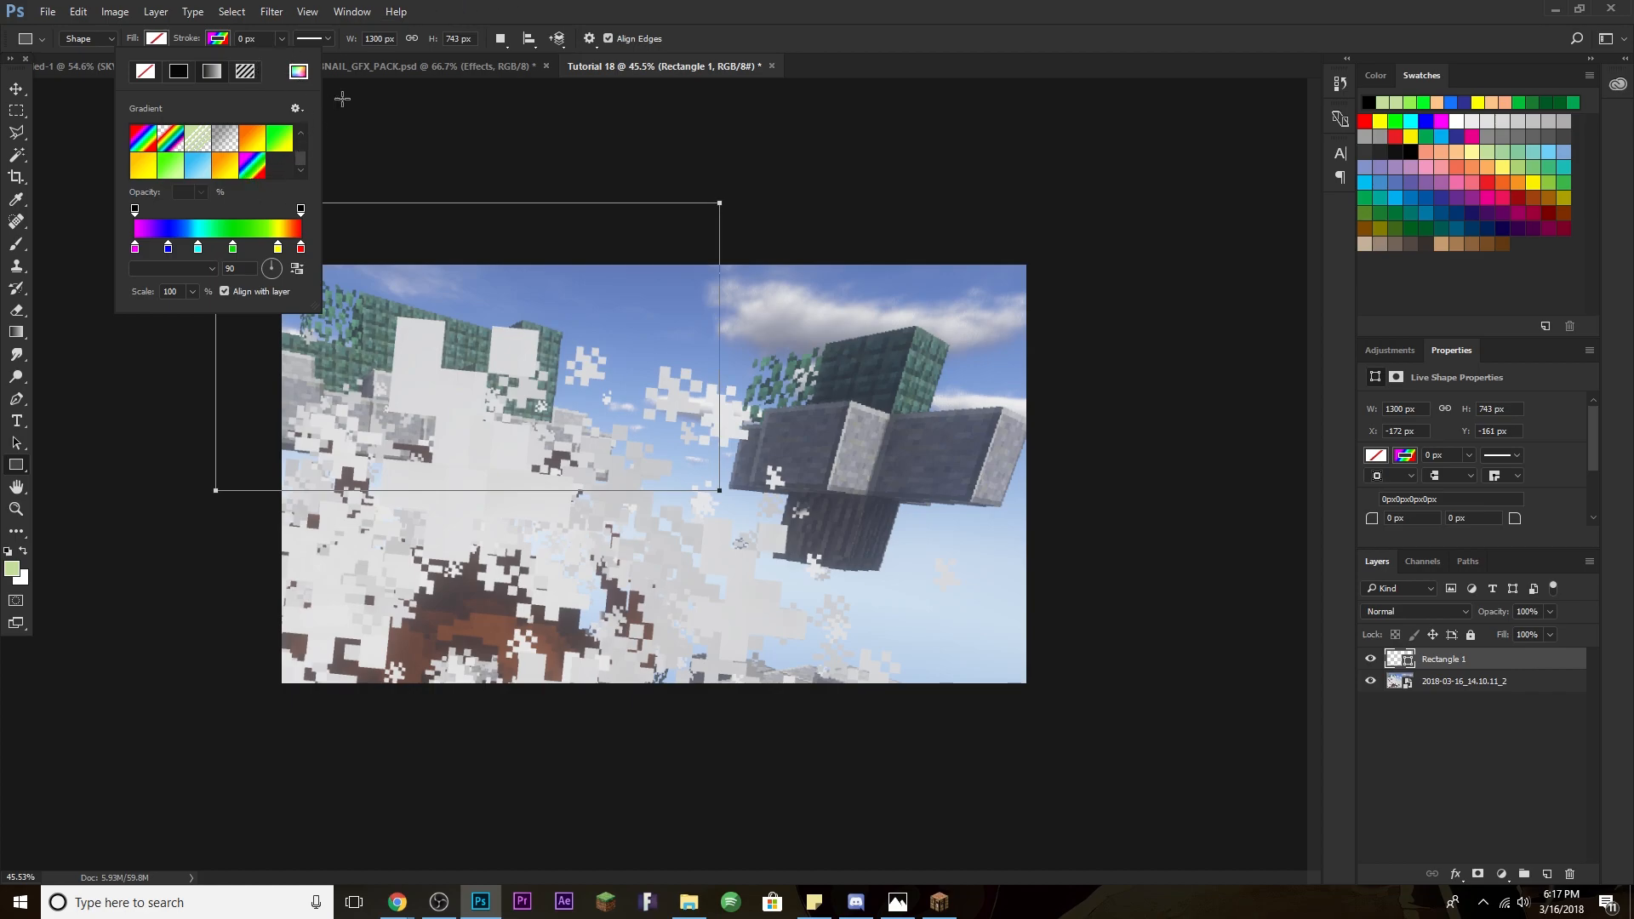
pyautogui.click(366, 50)
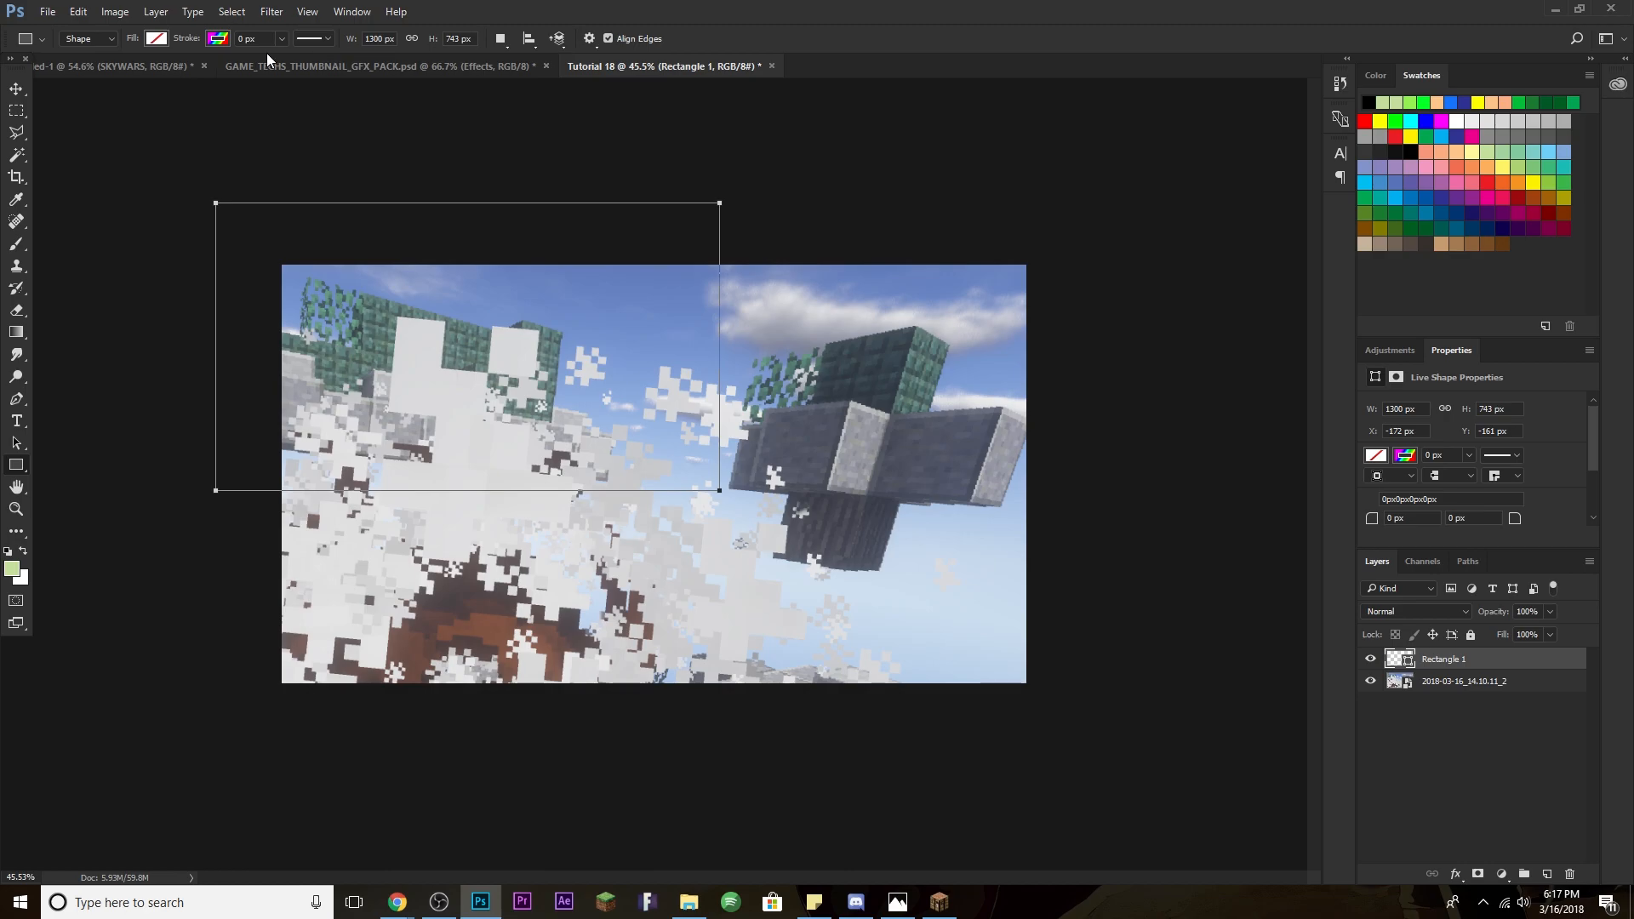
# Set the rectangle's stroke width to about 27.5 px.
pyautogui.click(280, 40)
pyautogui.moveTo(294, 60); pyautogui.dragTo(324, 68)
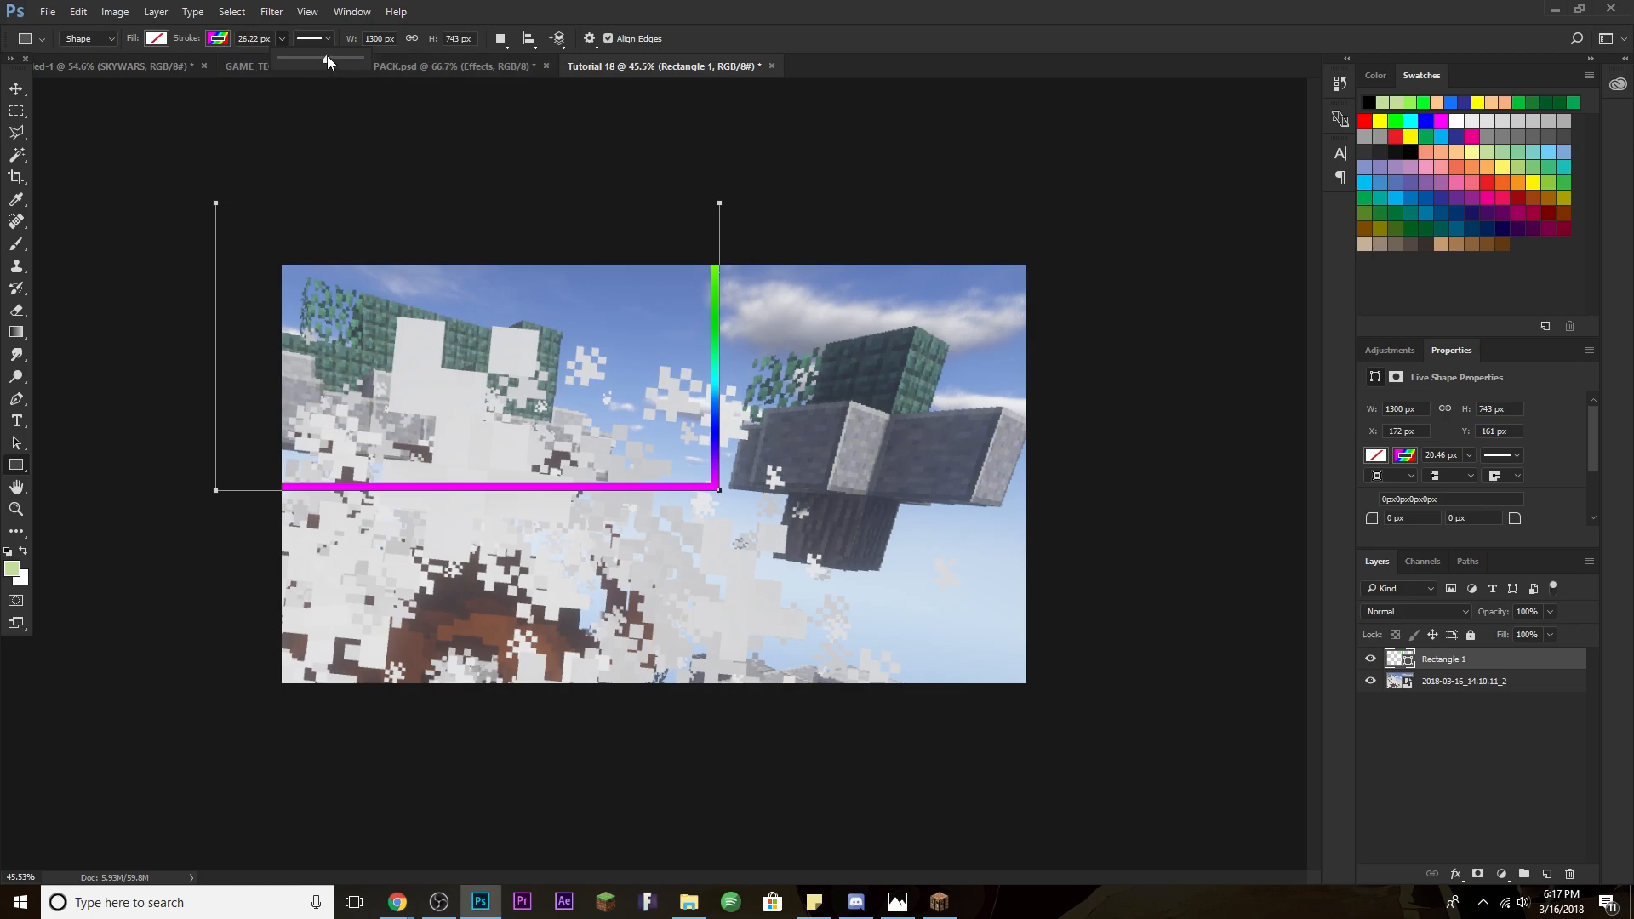
pyautogui.moveTo(327, 54); pyautogui.dragTo(331, 58)
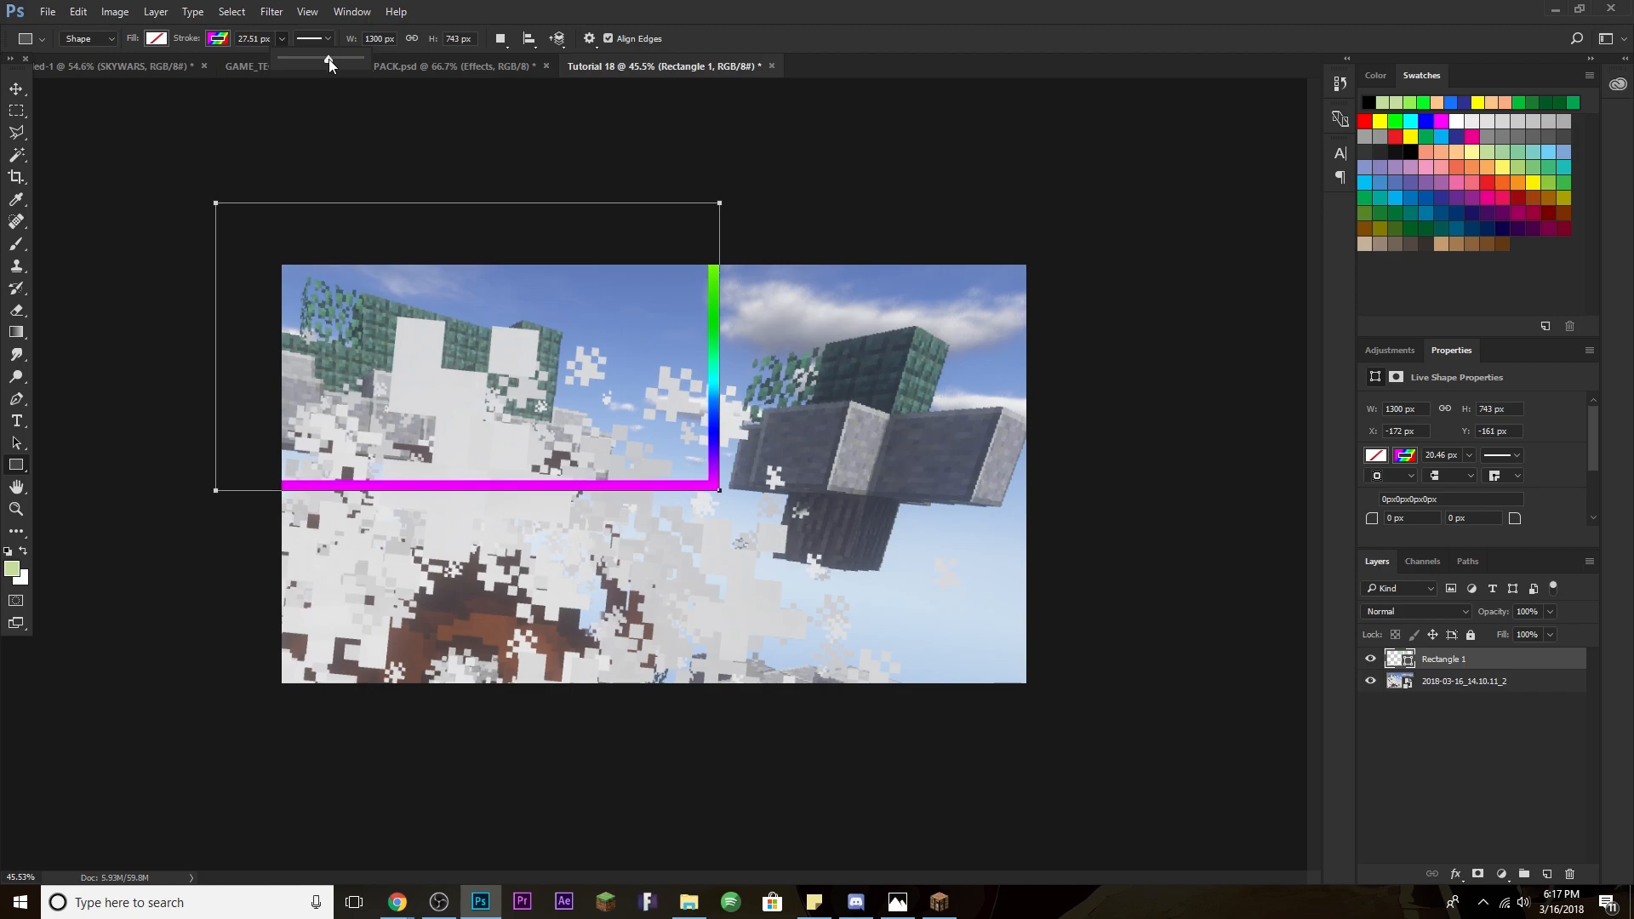
# Move and scale the rectangle to 1920 by 1080 px so it frames the whole canvas, and apply the transform.
pyautogui.click(19, 95)
pyautogui.moveTo(713, 388); pyautogui.dragTo(1020, 585)
pyautogui.hotkey('ctrl', 't')
pyautogui.moveTo(523, 395); pyautogui.dragTo(284, 263)
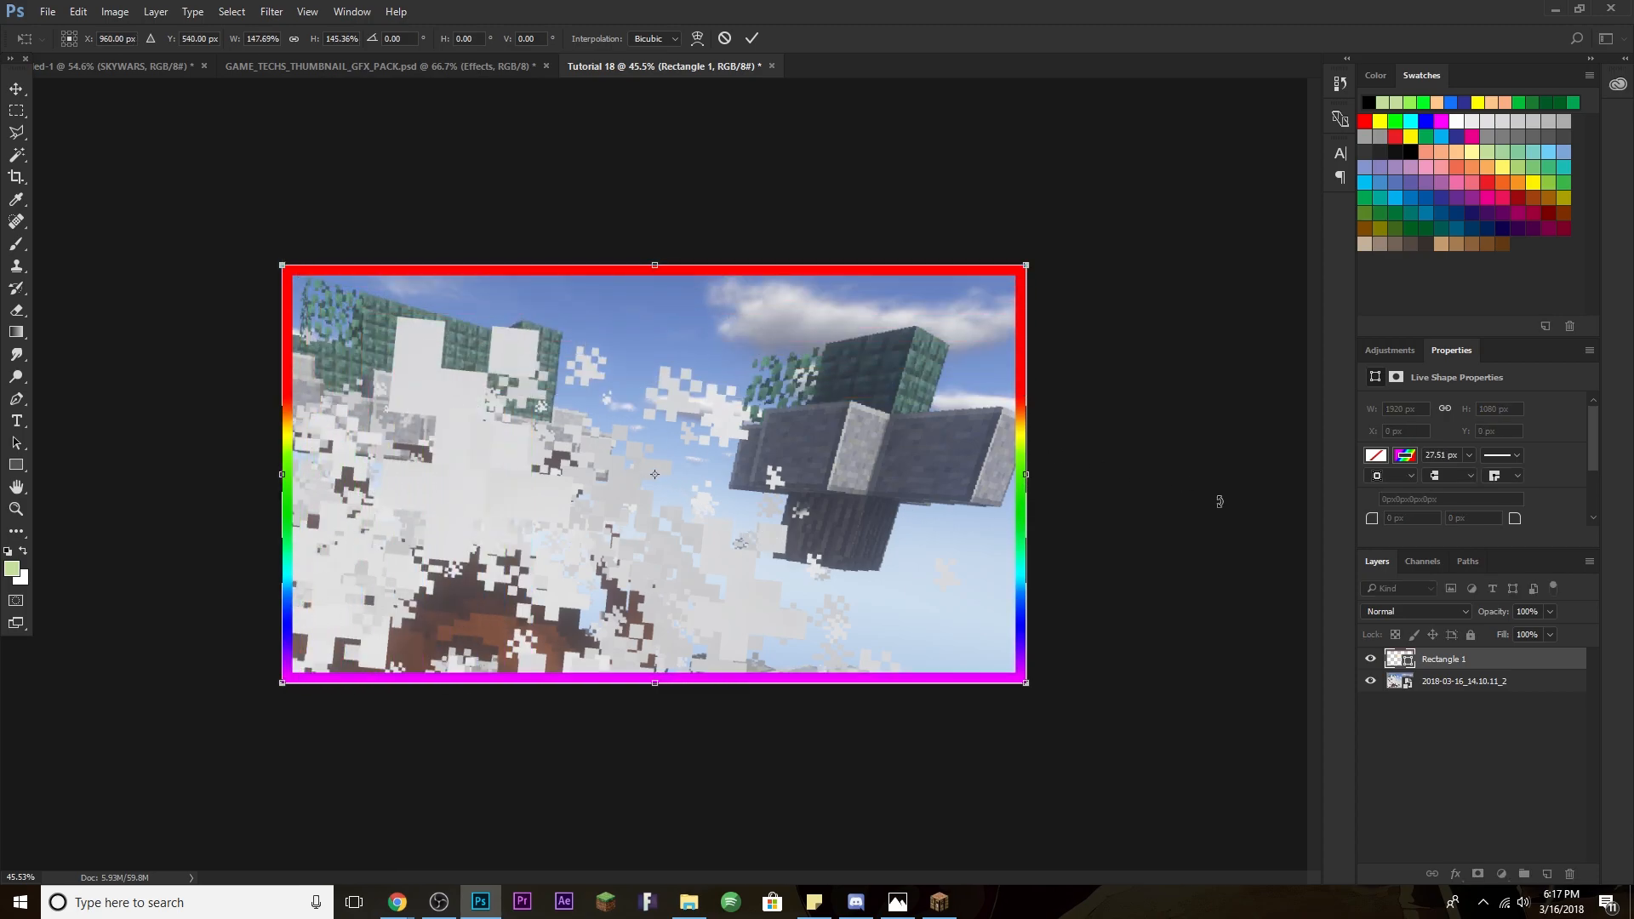
pyautogui.press('Return')
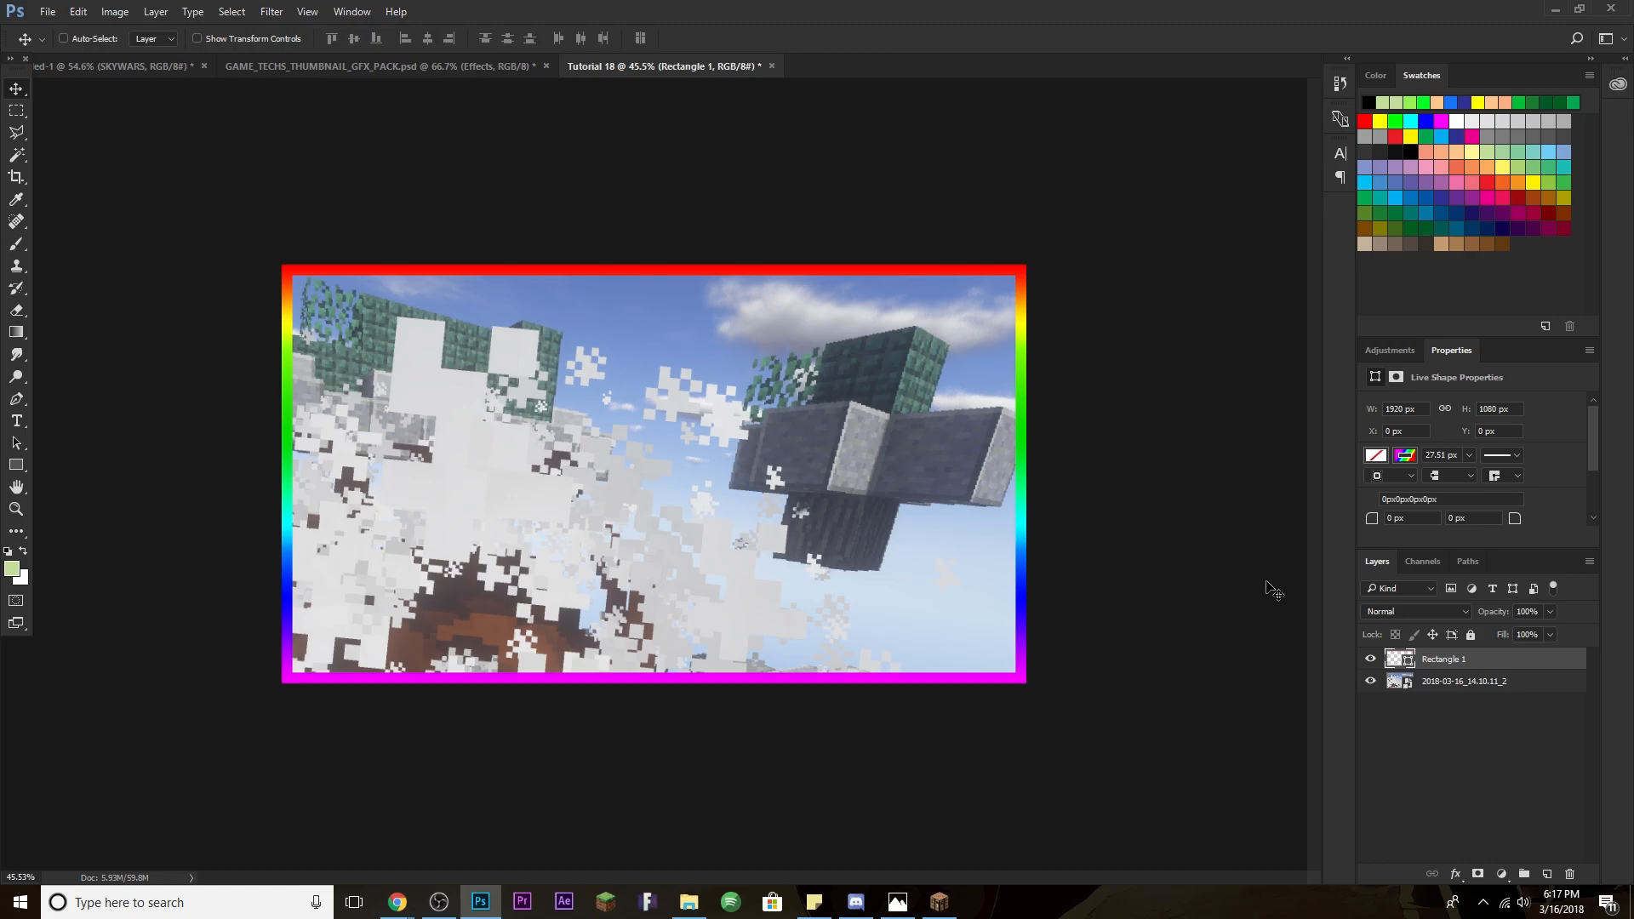
# Add a black Multiply drop shadow to the rectangle border with 100% opacity, 0 px distance, 7% spread and 57 px size.
pyautogui.press('h')
pyautogui.doubleClick(1540, 664)
pyautogui.scroll(-1, 938, 467)
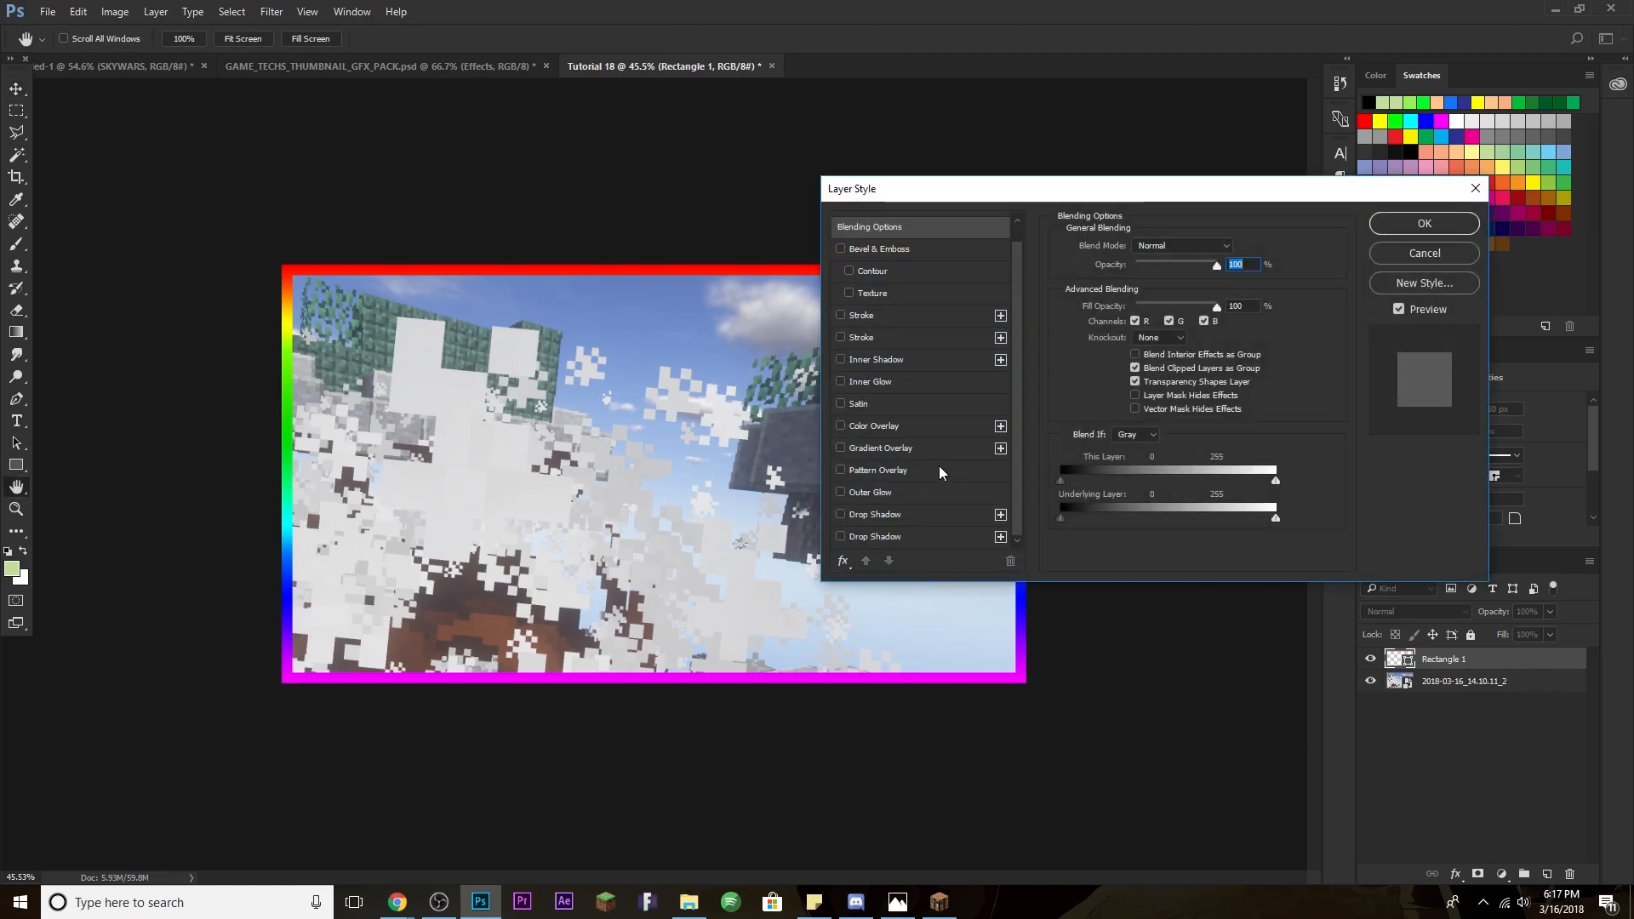
pyautogui.click(891, 514)
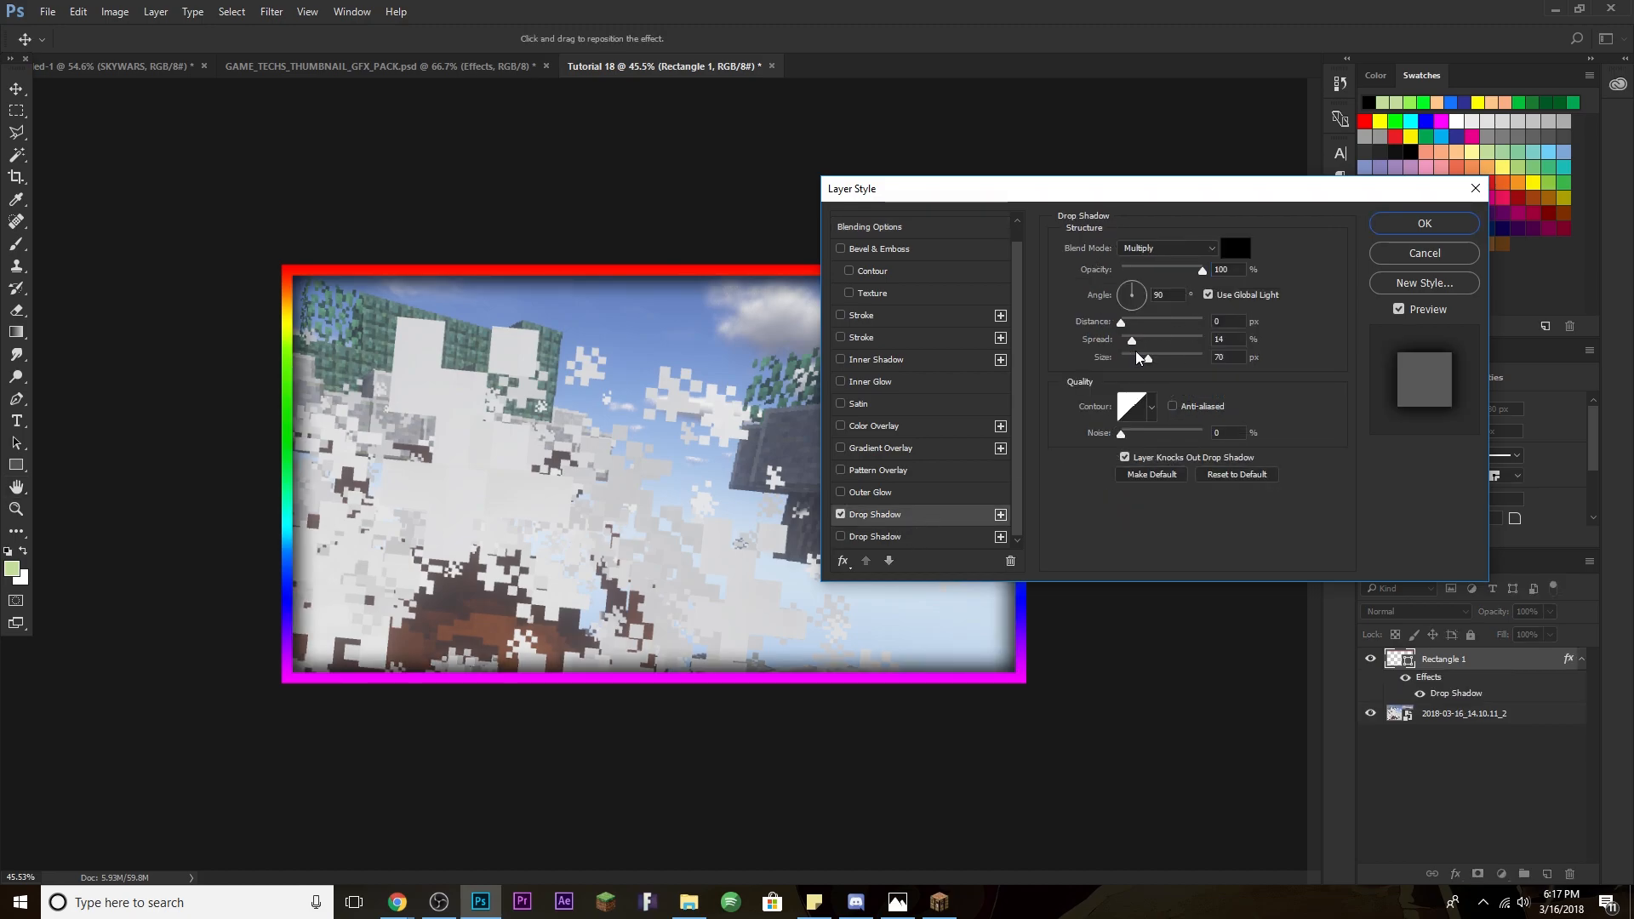
pyautogui.moveTo(1148, 366); pyautogui.dragTo(1128, 343)
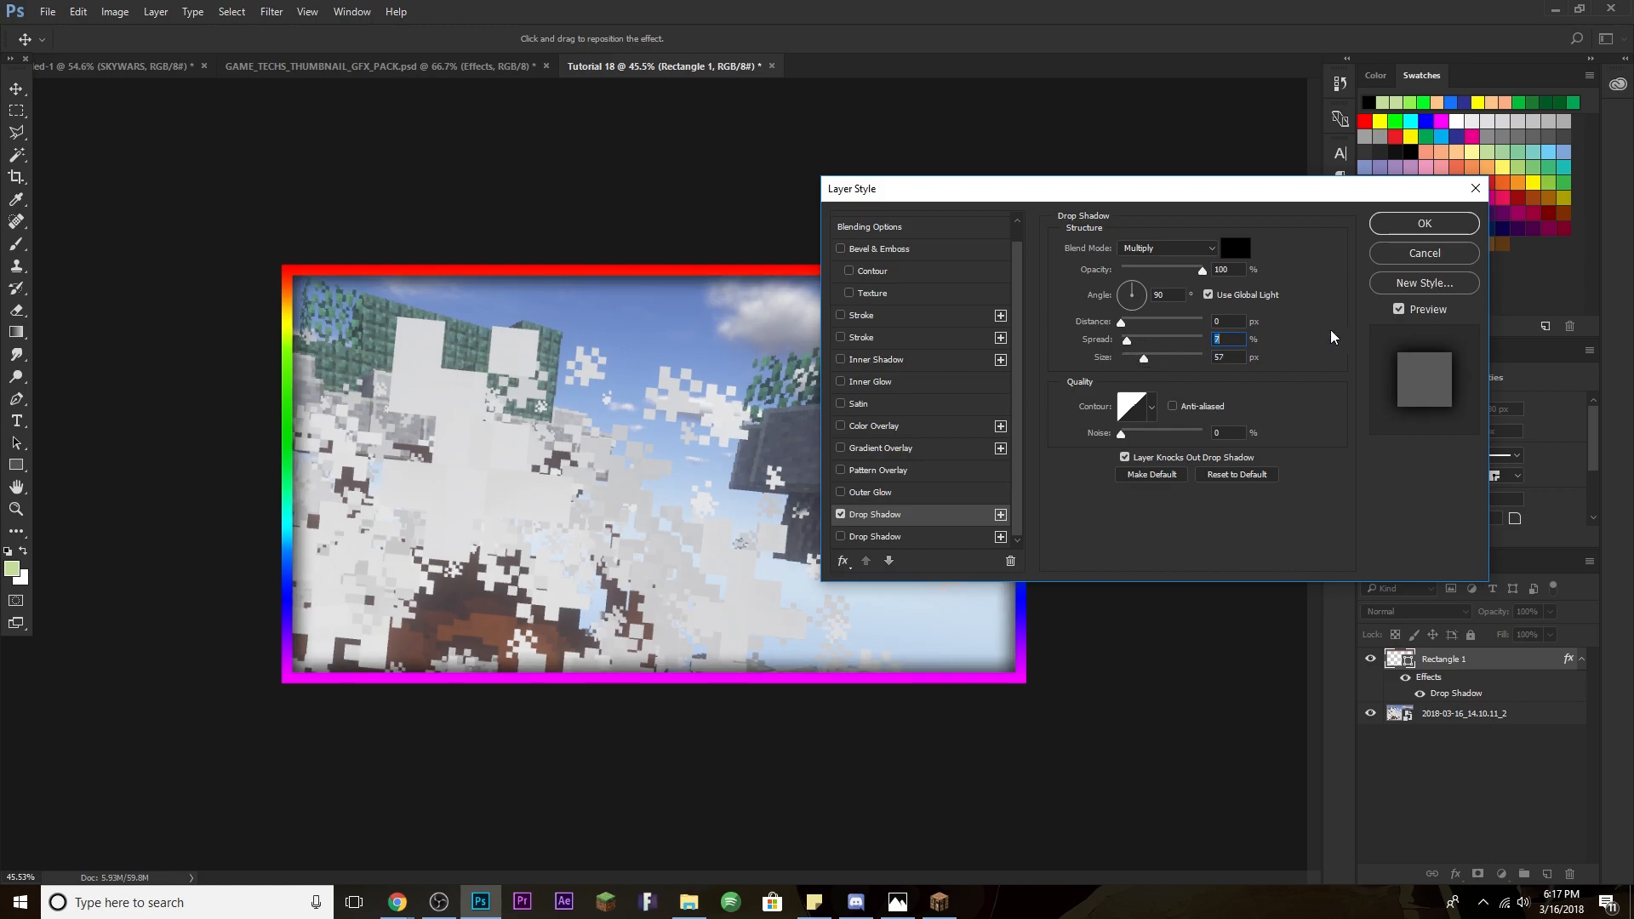
pyautogui.click(1424, 223)
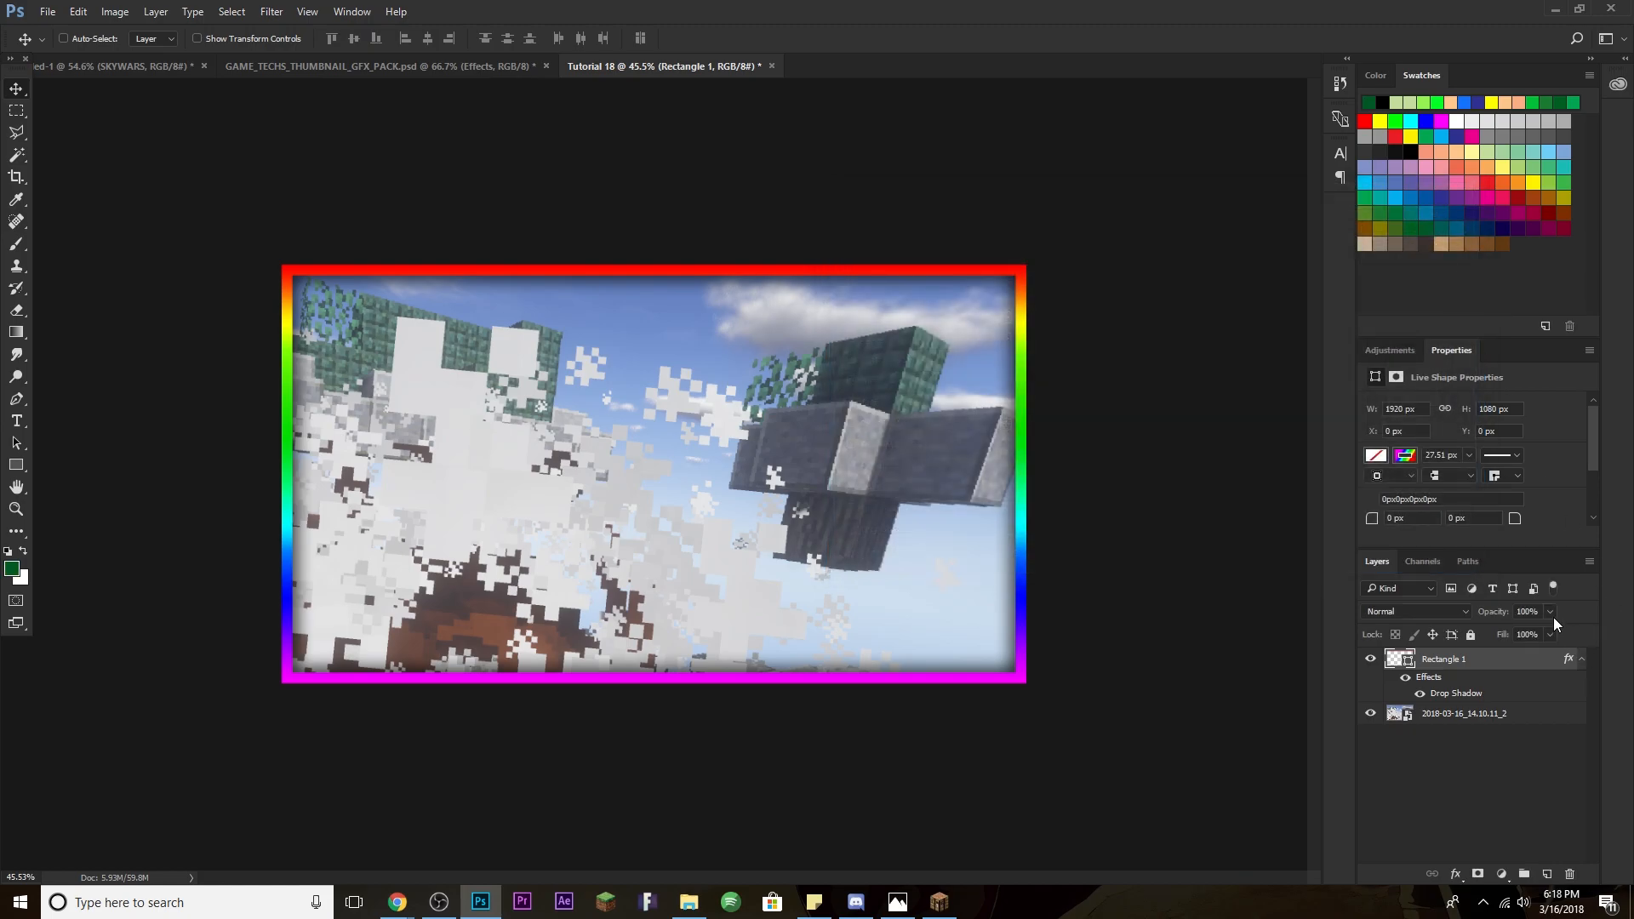
# Lower the rectangle border layer's opacity to 40% and deselect the layer.
pyautogui.click(1551, 636)
pyautogui.moveTo(1534, 652); pyautogui.dragTo(1501, 631)
pyautogui.click(1548, 611)
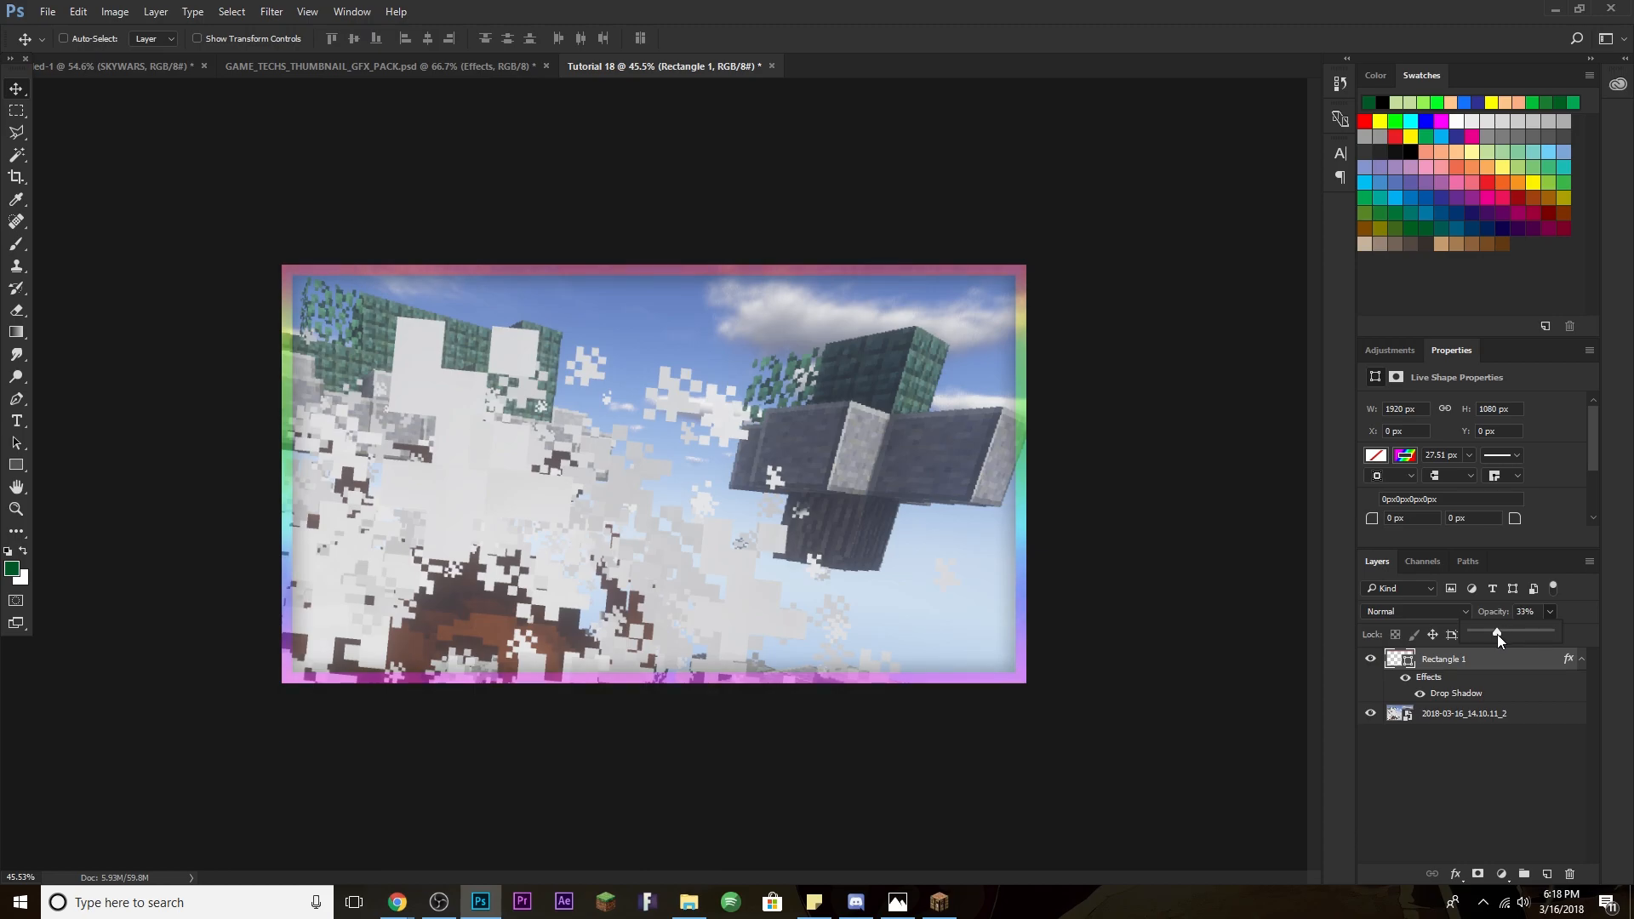
pyautogui.scroll(2, 1013, 562)
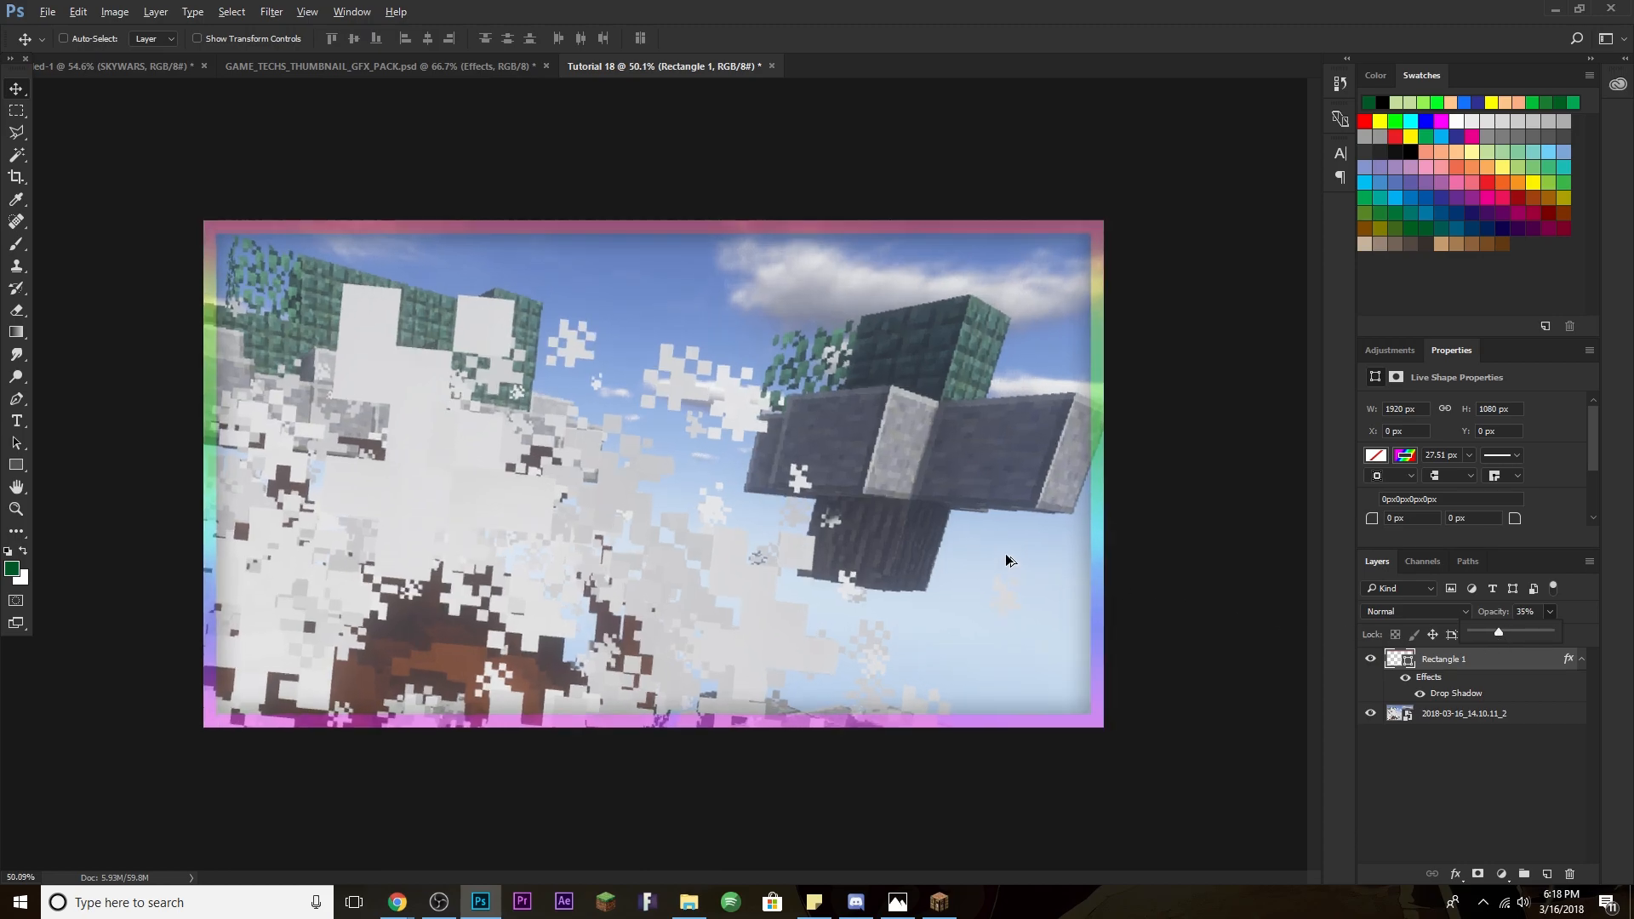
pyautogui.moveTo(1498, 634); pyautogui.dragTo(1497, 632)
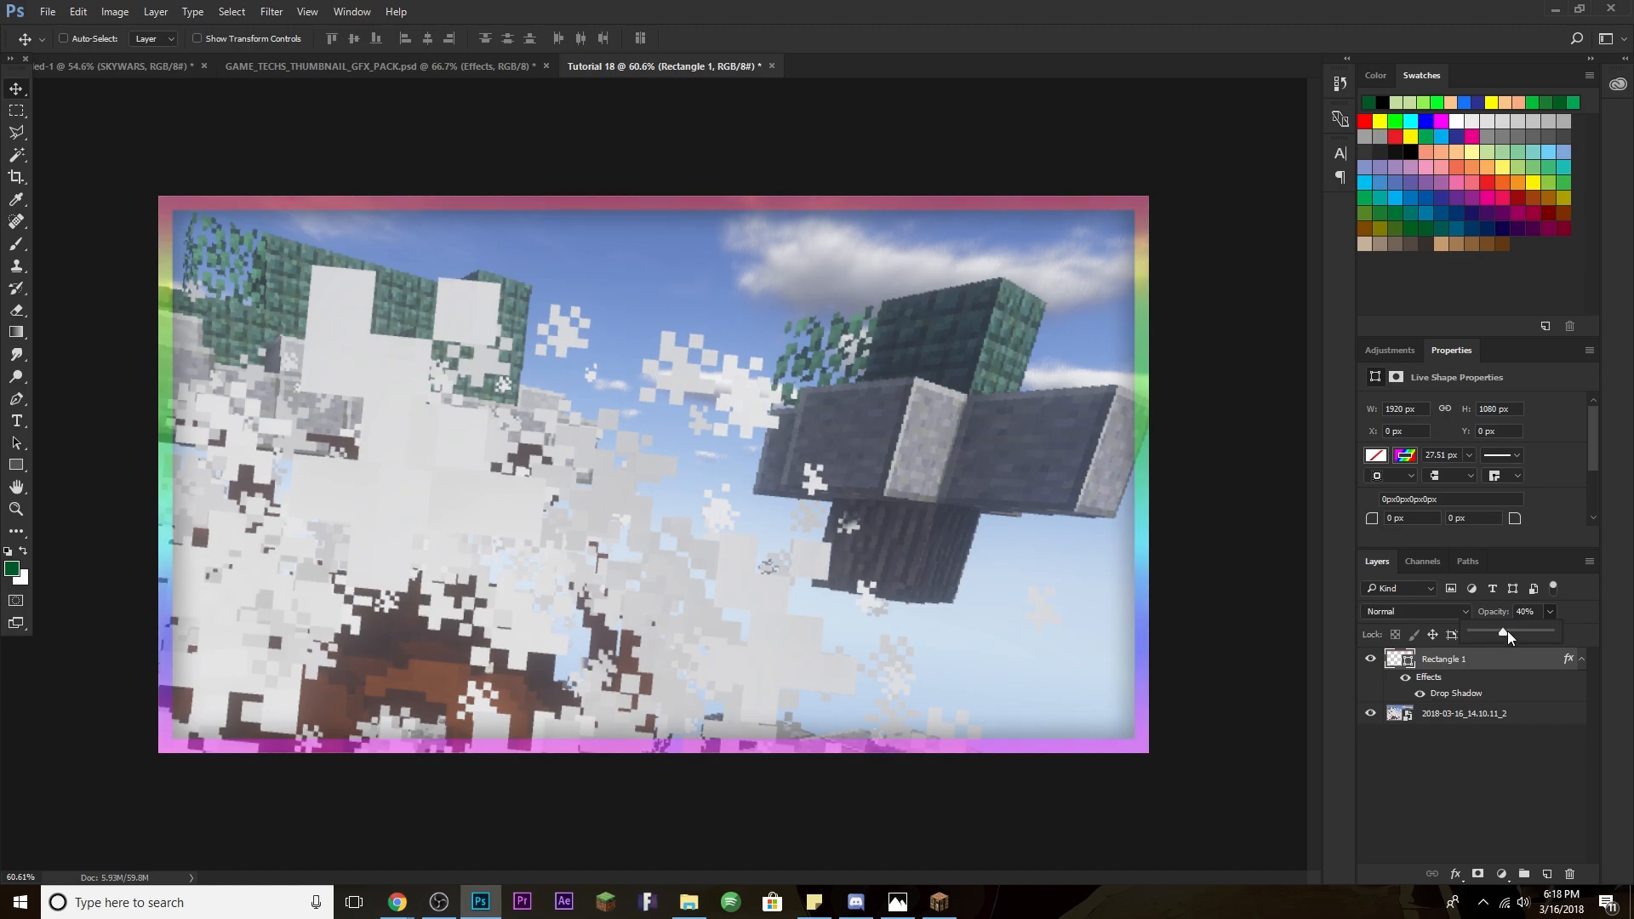
pyautogui.click(1512, 775)
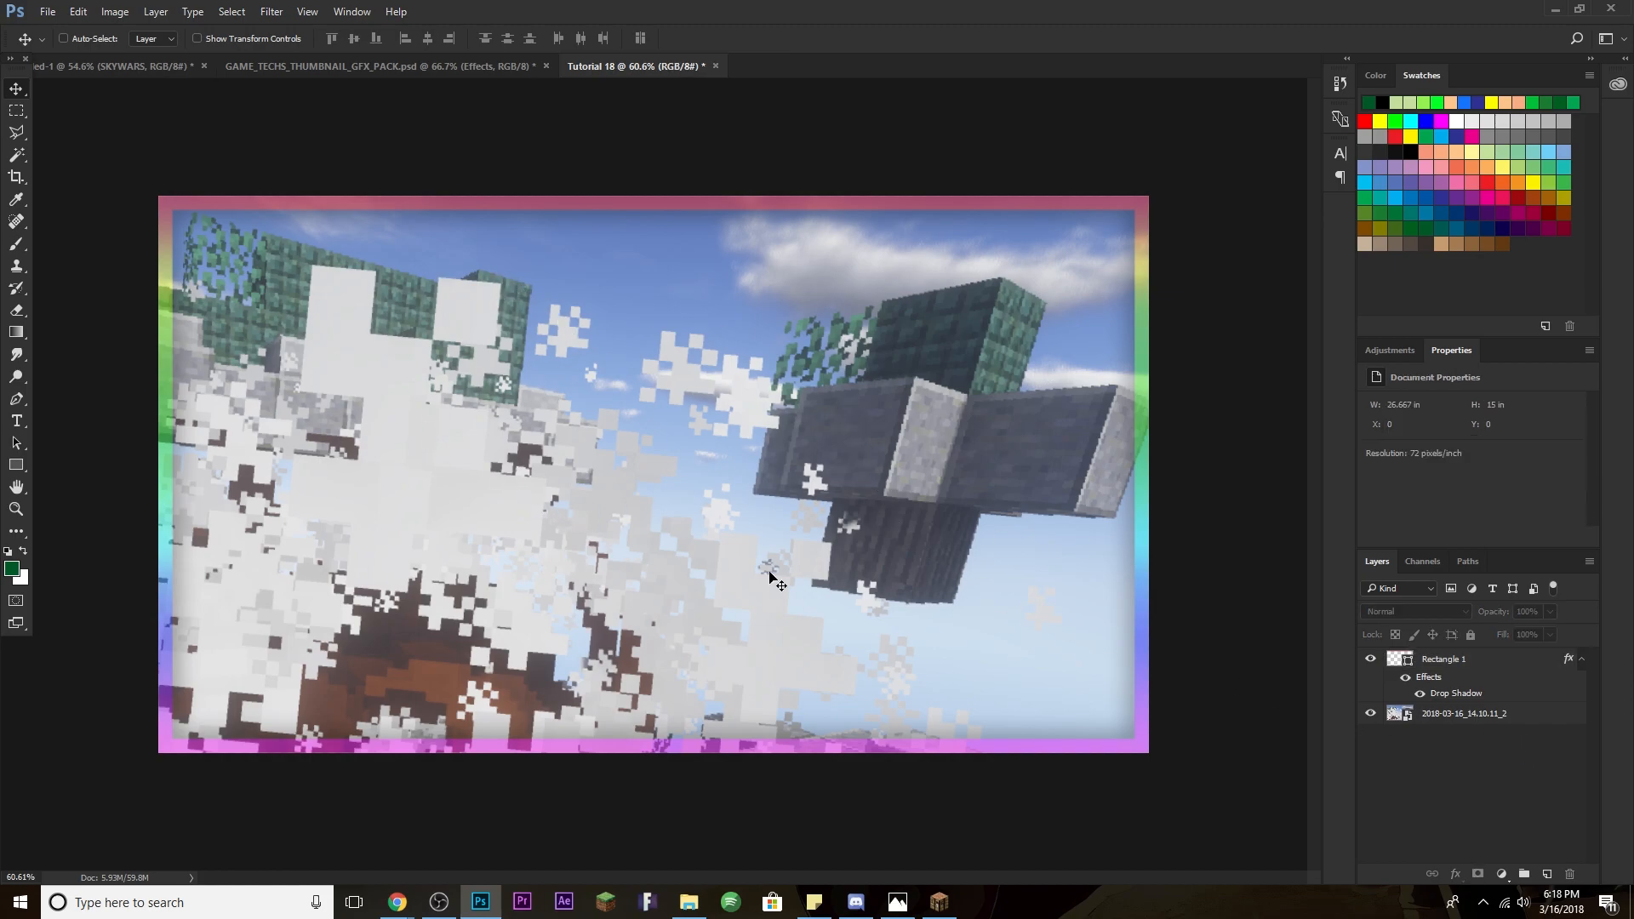
# Add a Brightness/Contrast adjustment above the screenshot layer, with contrast at about 76 and brightness slightly raised.
pyautogui.click(1536, 723)
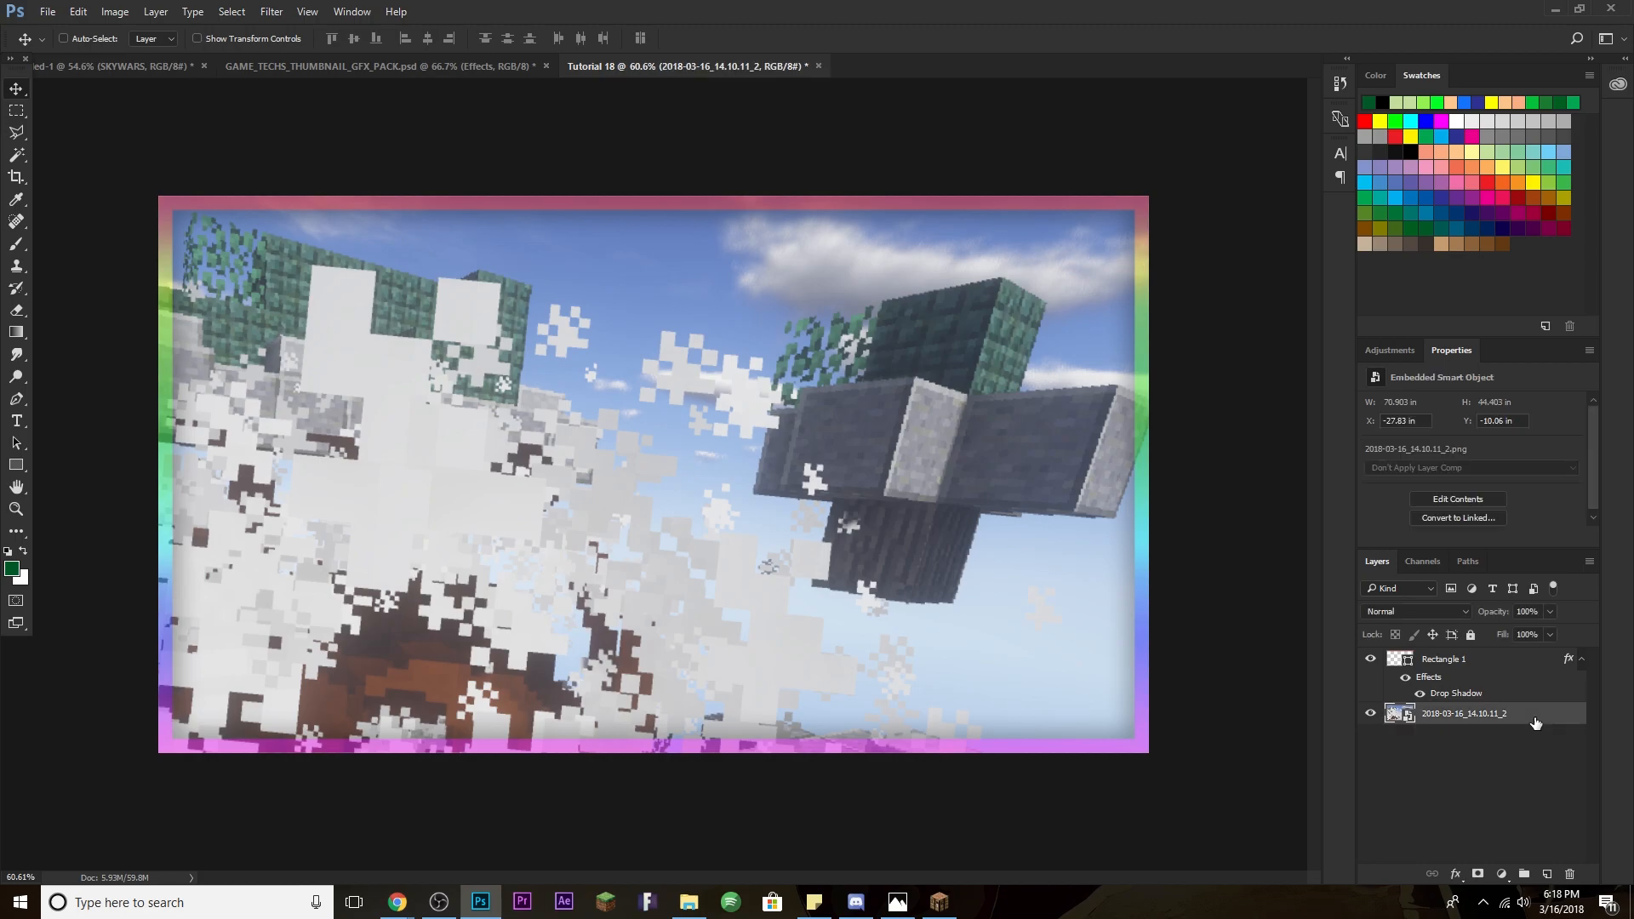
pyautogui.click(1580, 661)
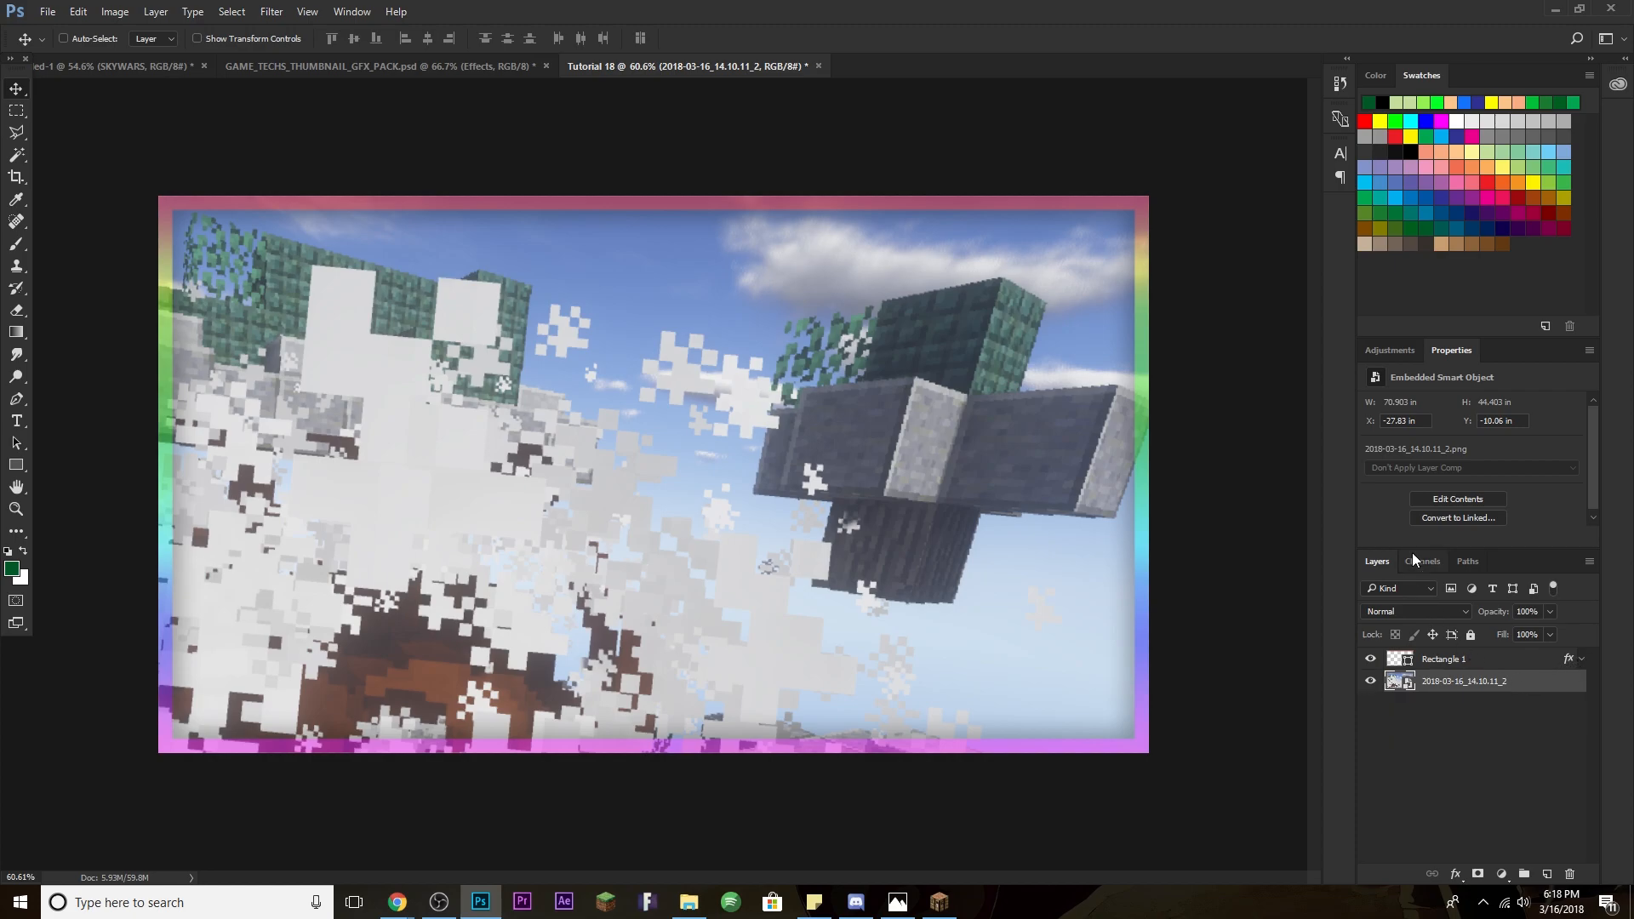
pyautogui.click(1405, 349)
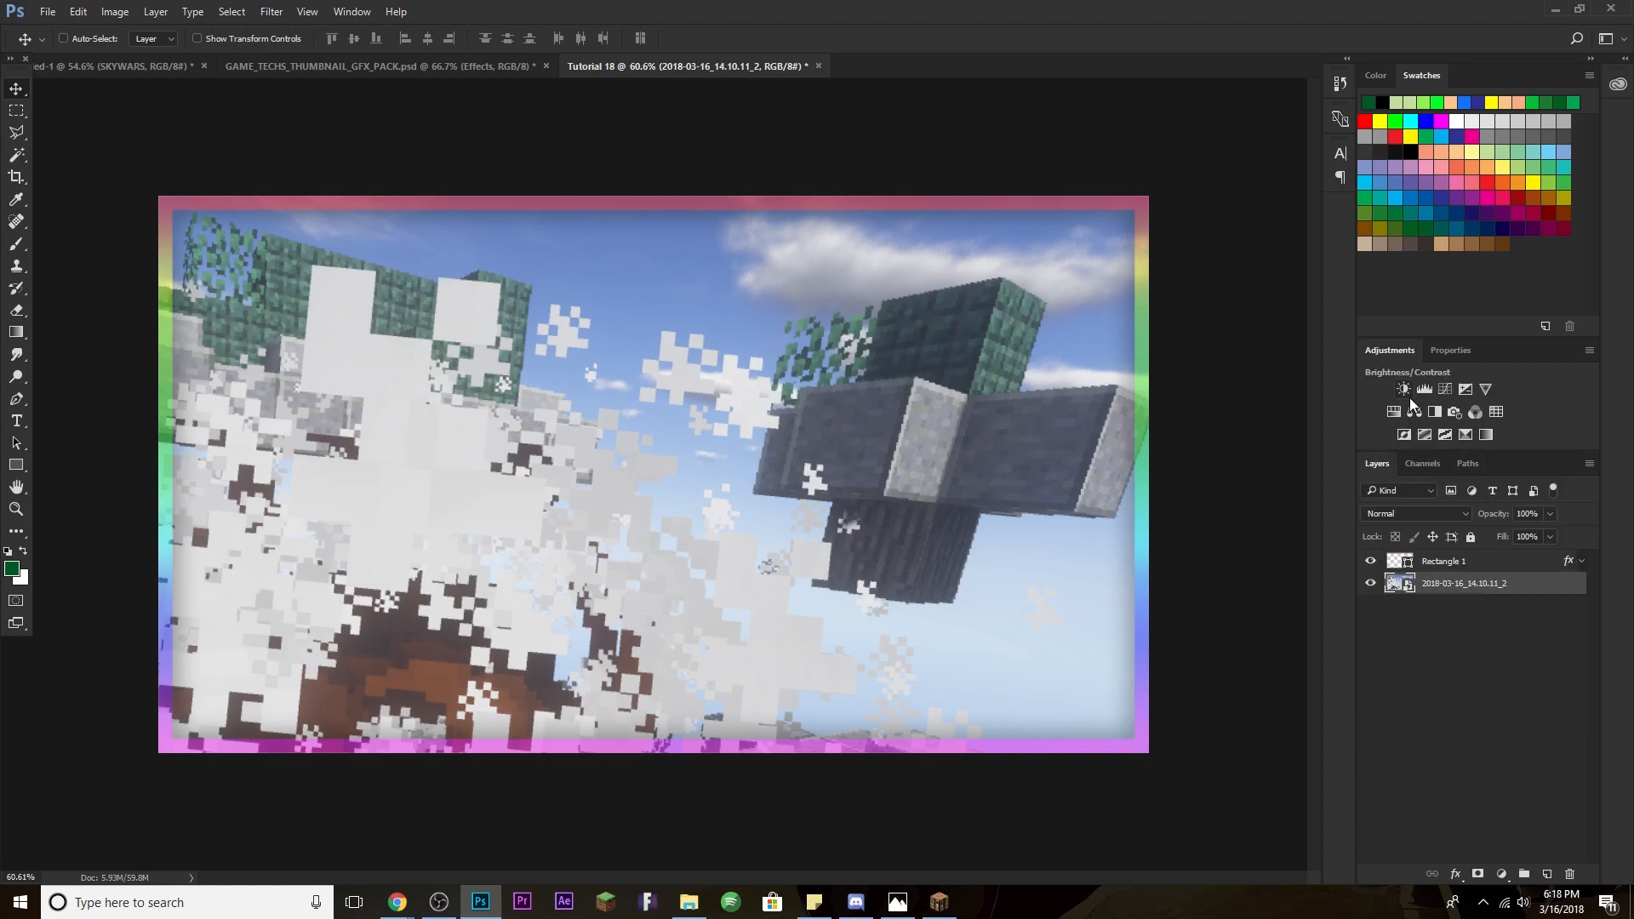
pyautogui.click(1404, 389)
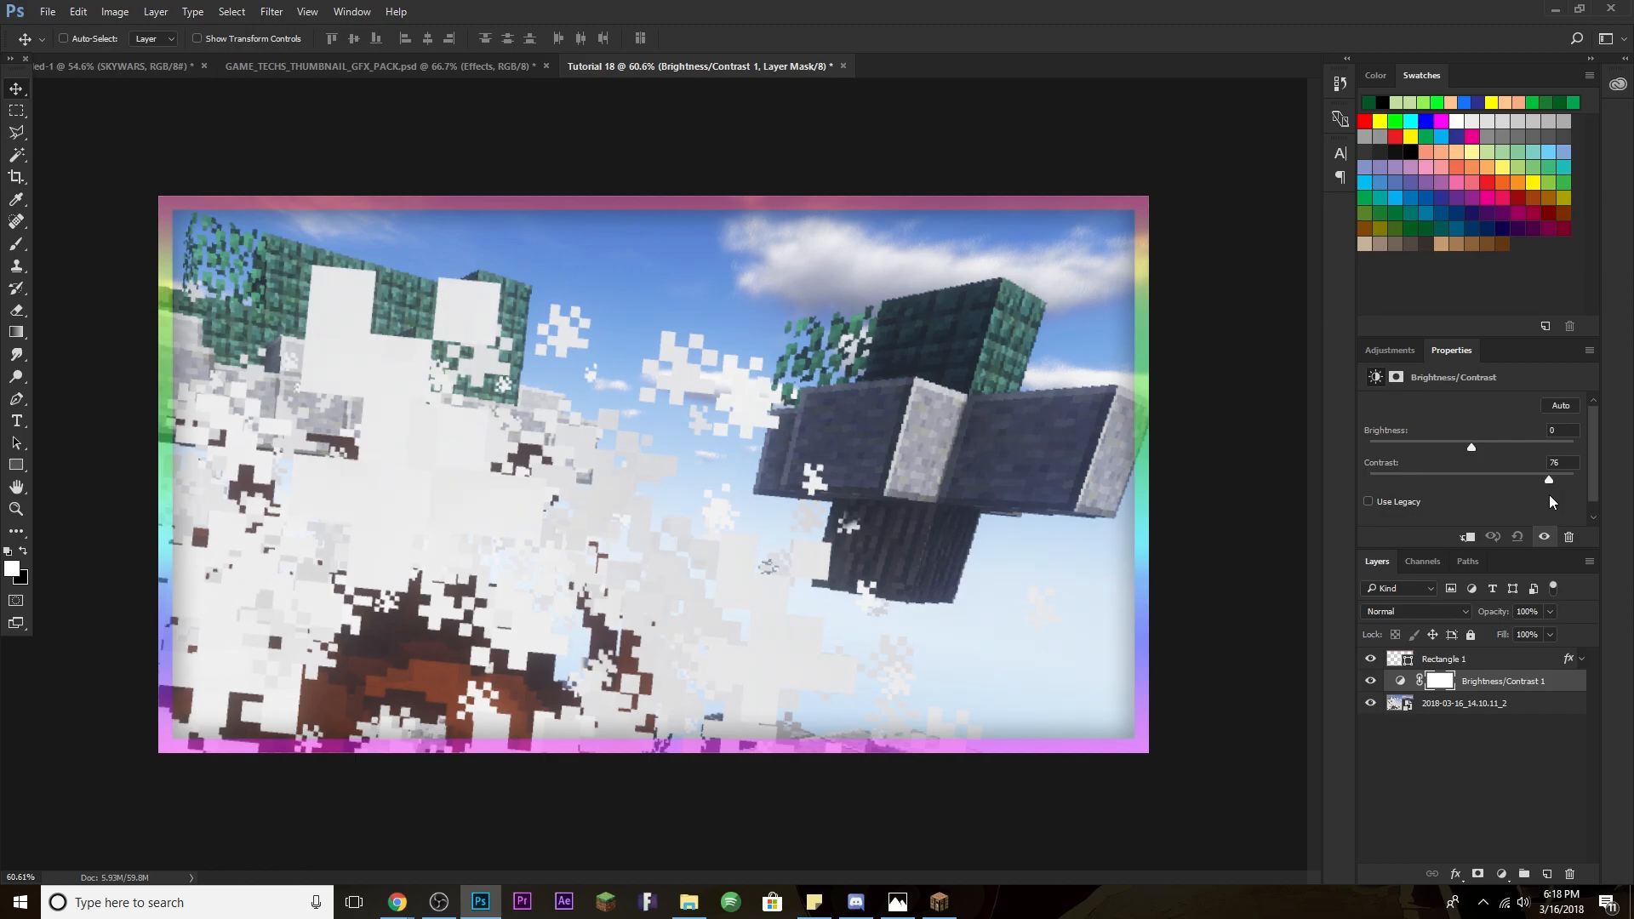
pyautogui.moveTo(1549, 499); pyautogui.dragTo(1550, 499)
pyautogui.moveTo(1472, 450); pyautogui.dragTo(1479, 449)
# Place the image 27 from the Miscellaneous pictures folder above the Rectangle 1 layer.
pyautogui.click(1513, 662)
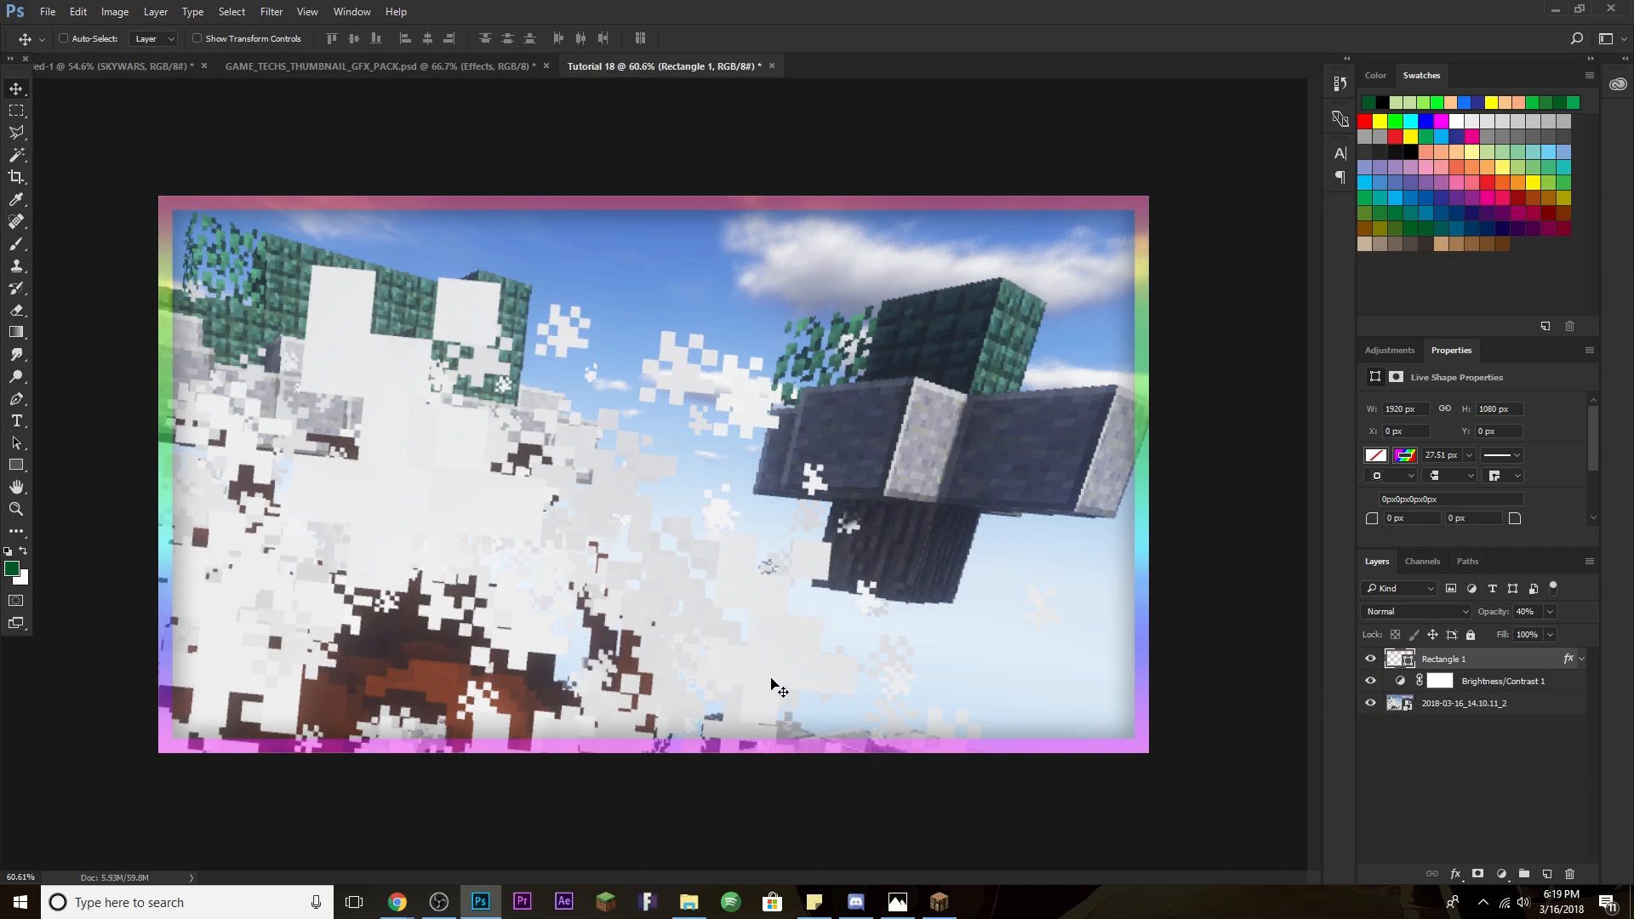
pyautogui.click(689, 902)
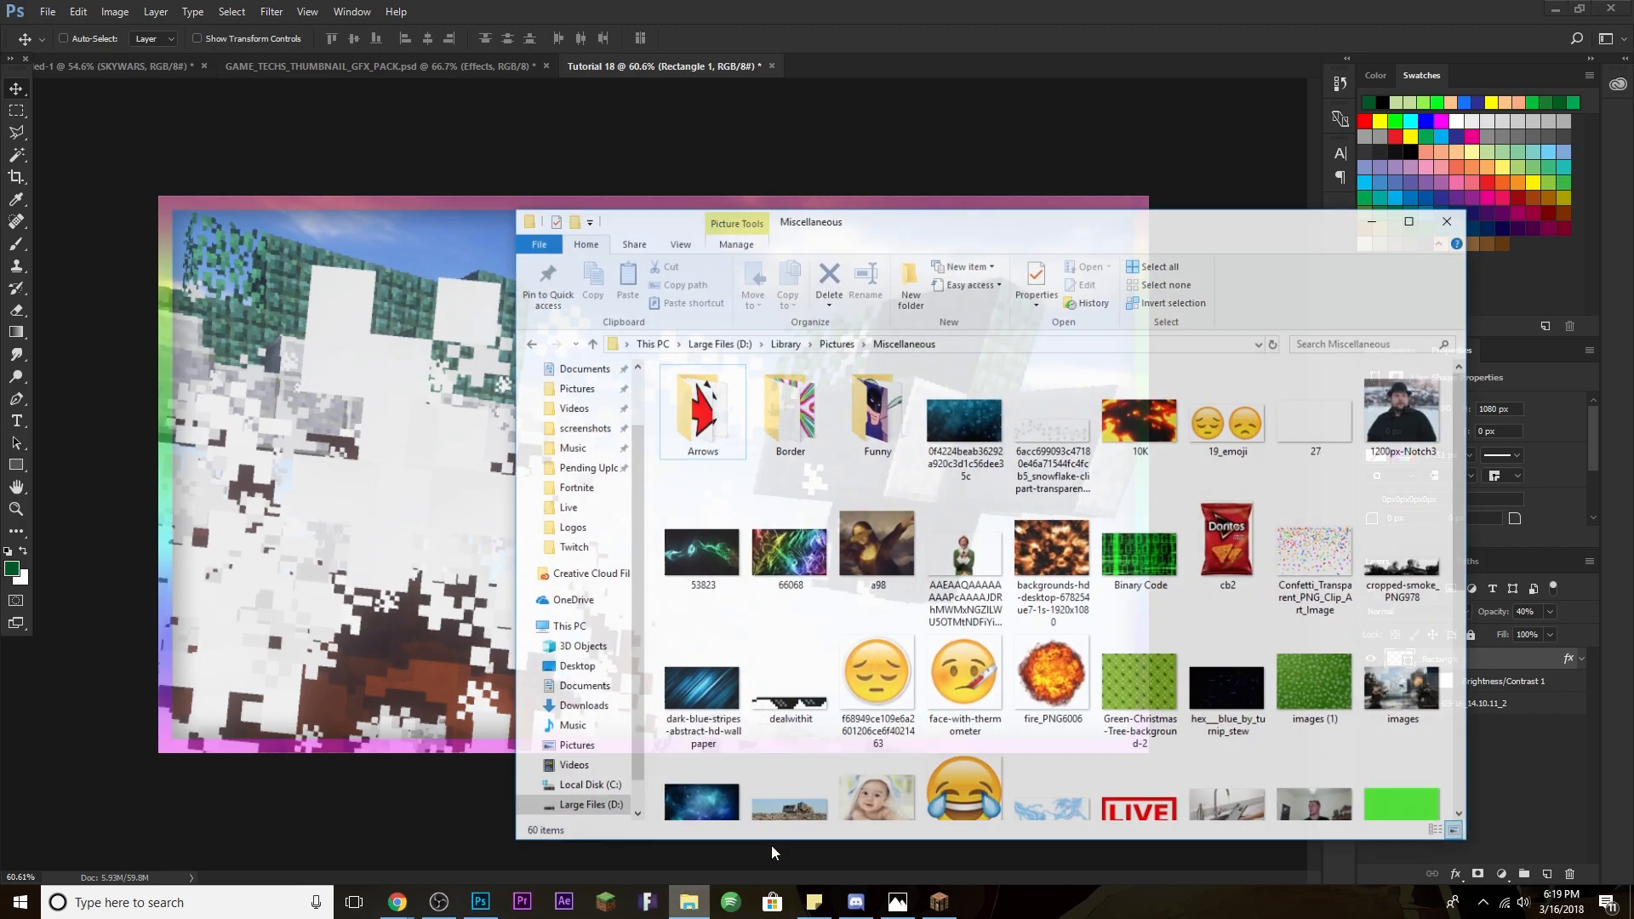
pyautogui.moveTo(1310, 419); pyautogui.dragTo(712, 278)
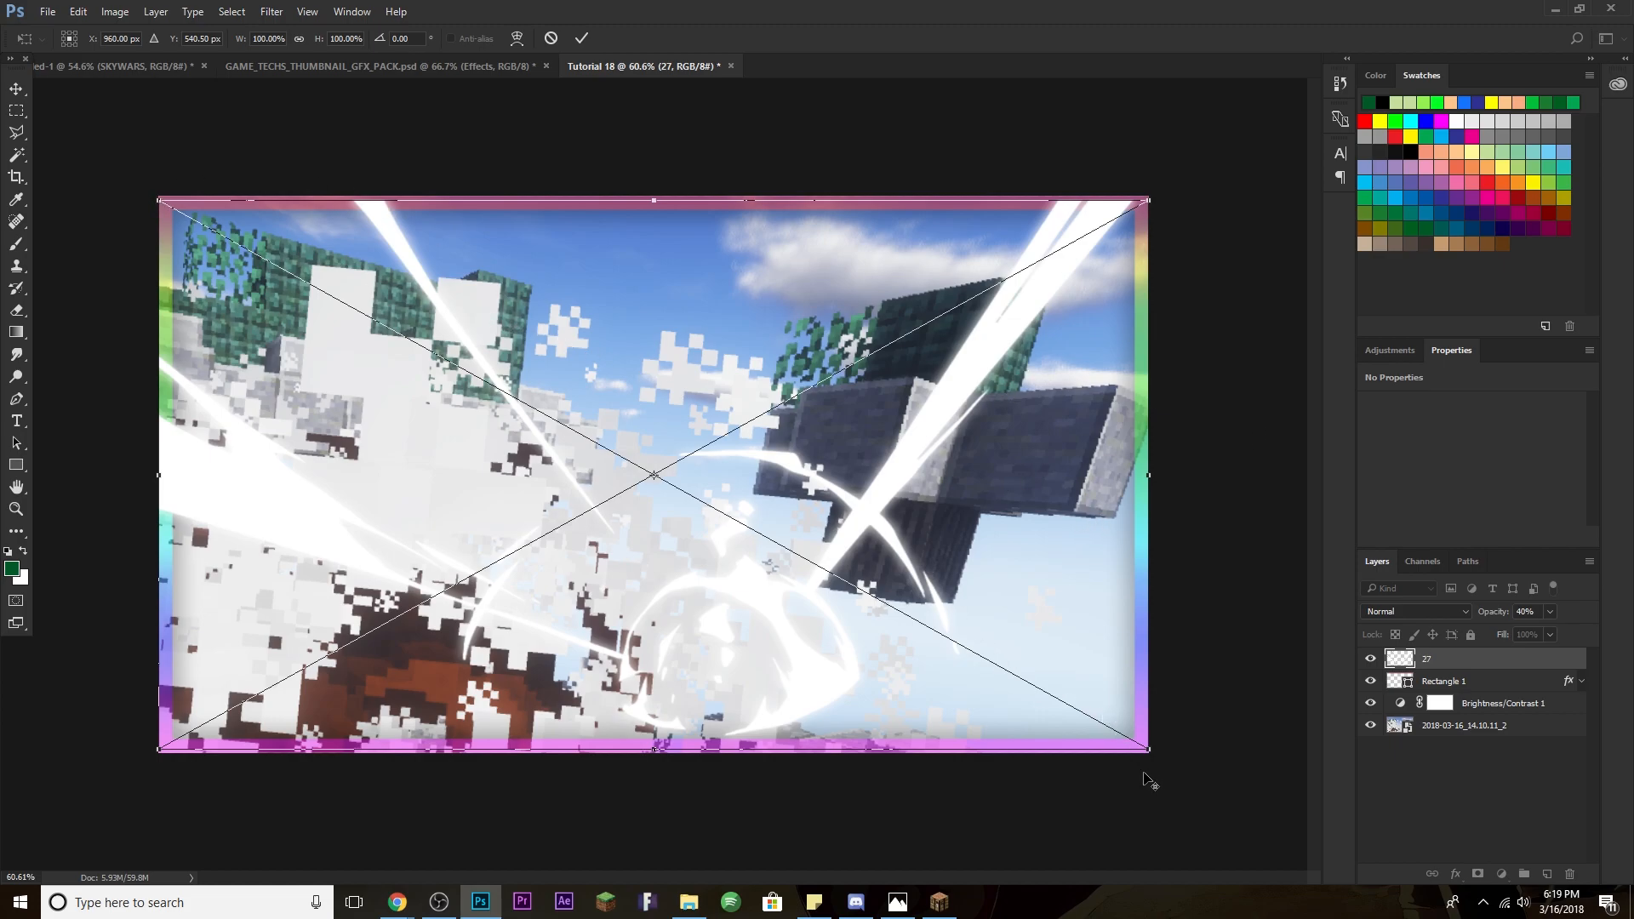
# Rotate the placed light-streak image to -4.35° and scale it to about 108%, extending it past the canvas edges, and apply the transform.
pyautogui.moveTo(1150, 749); pyautogui.dragTo(1223, 739)
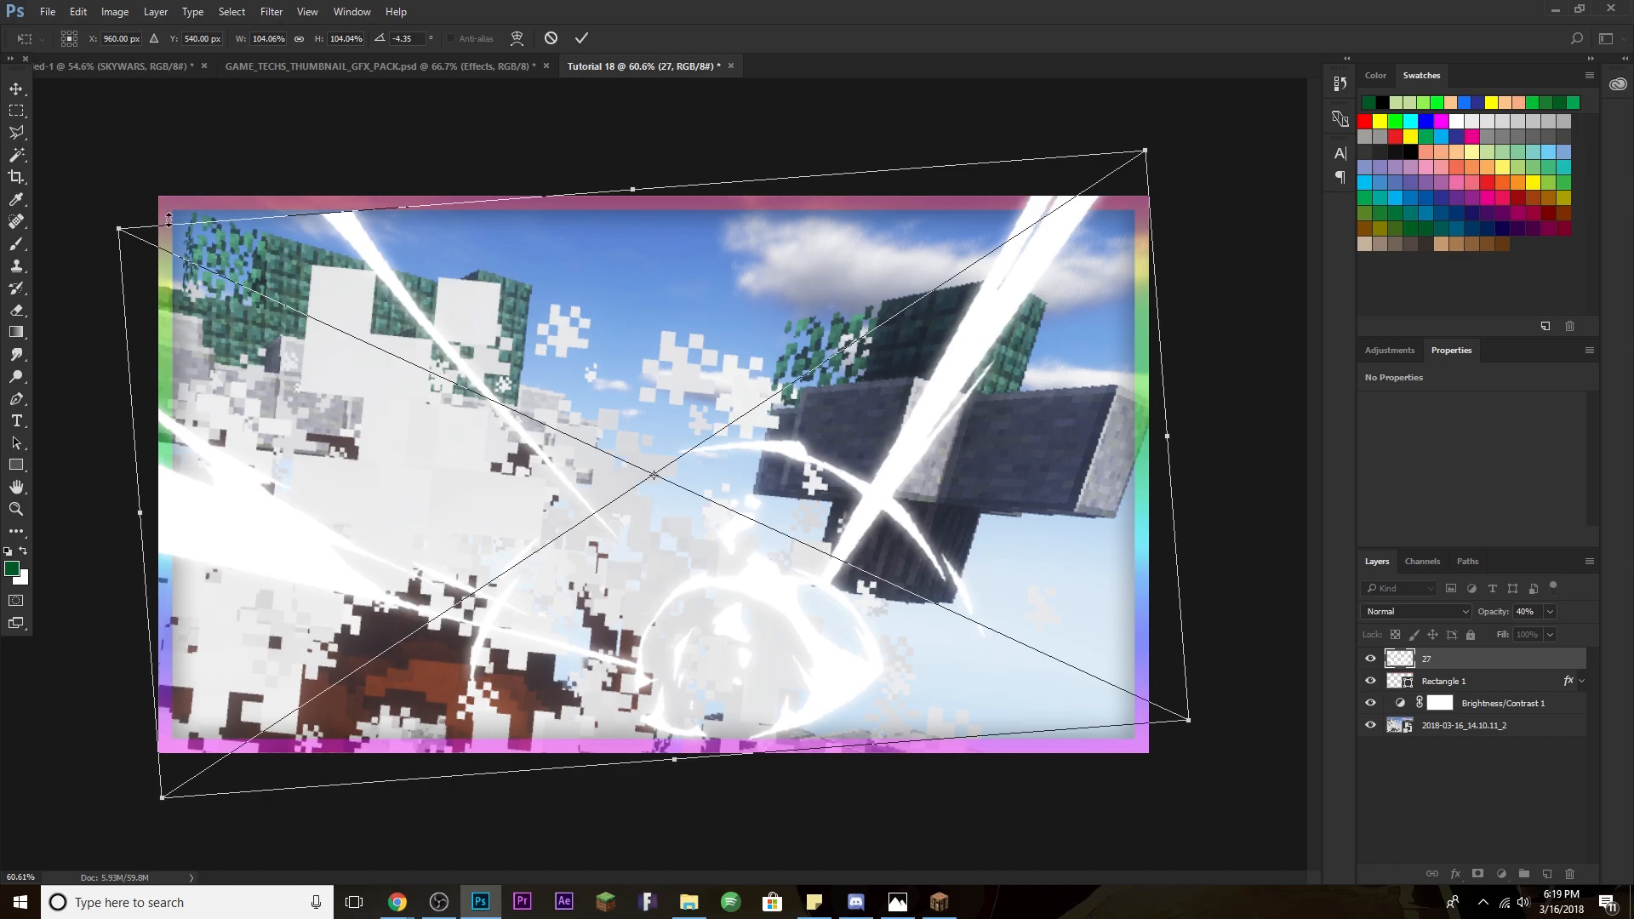
pyautogui.moveTo(119, 228); pyautogui.dragTo(79, 211)
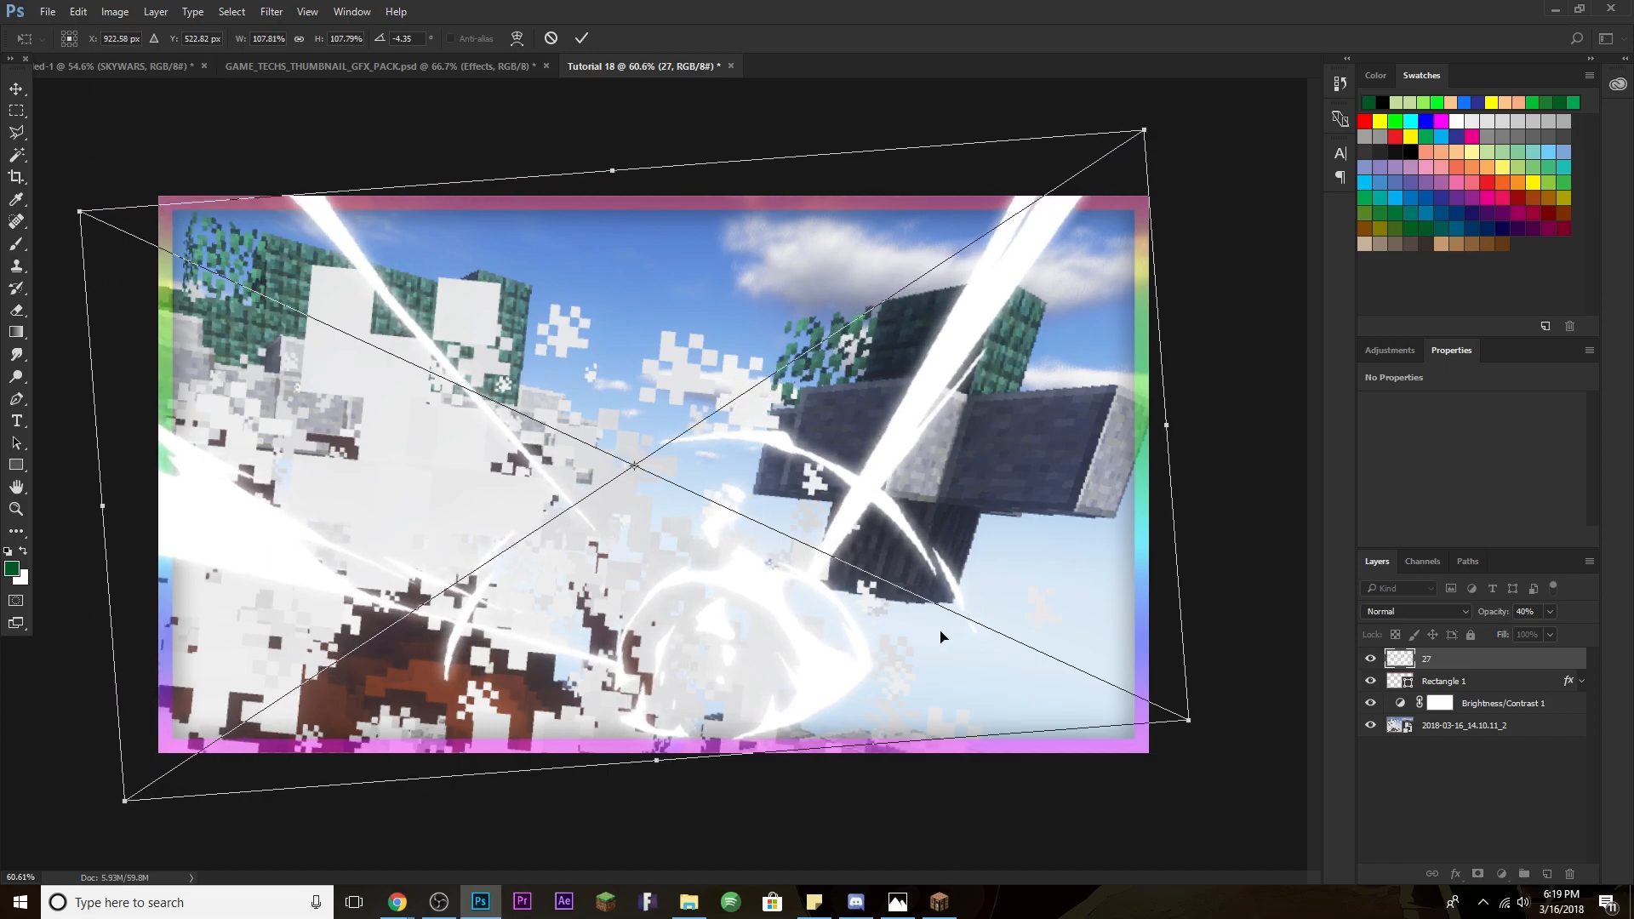
pyautogui.press('Return')
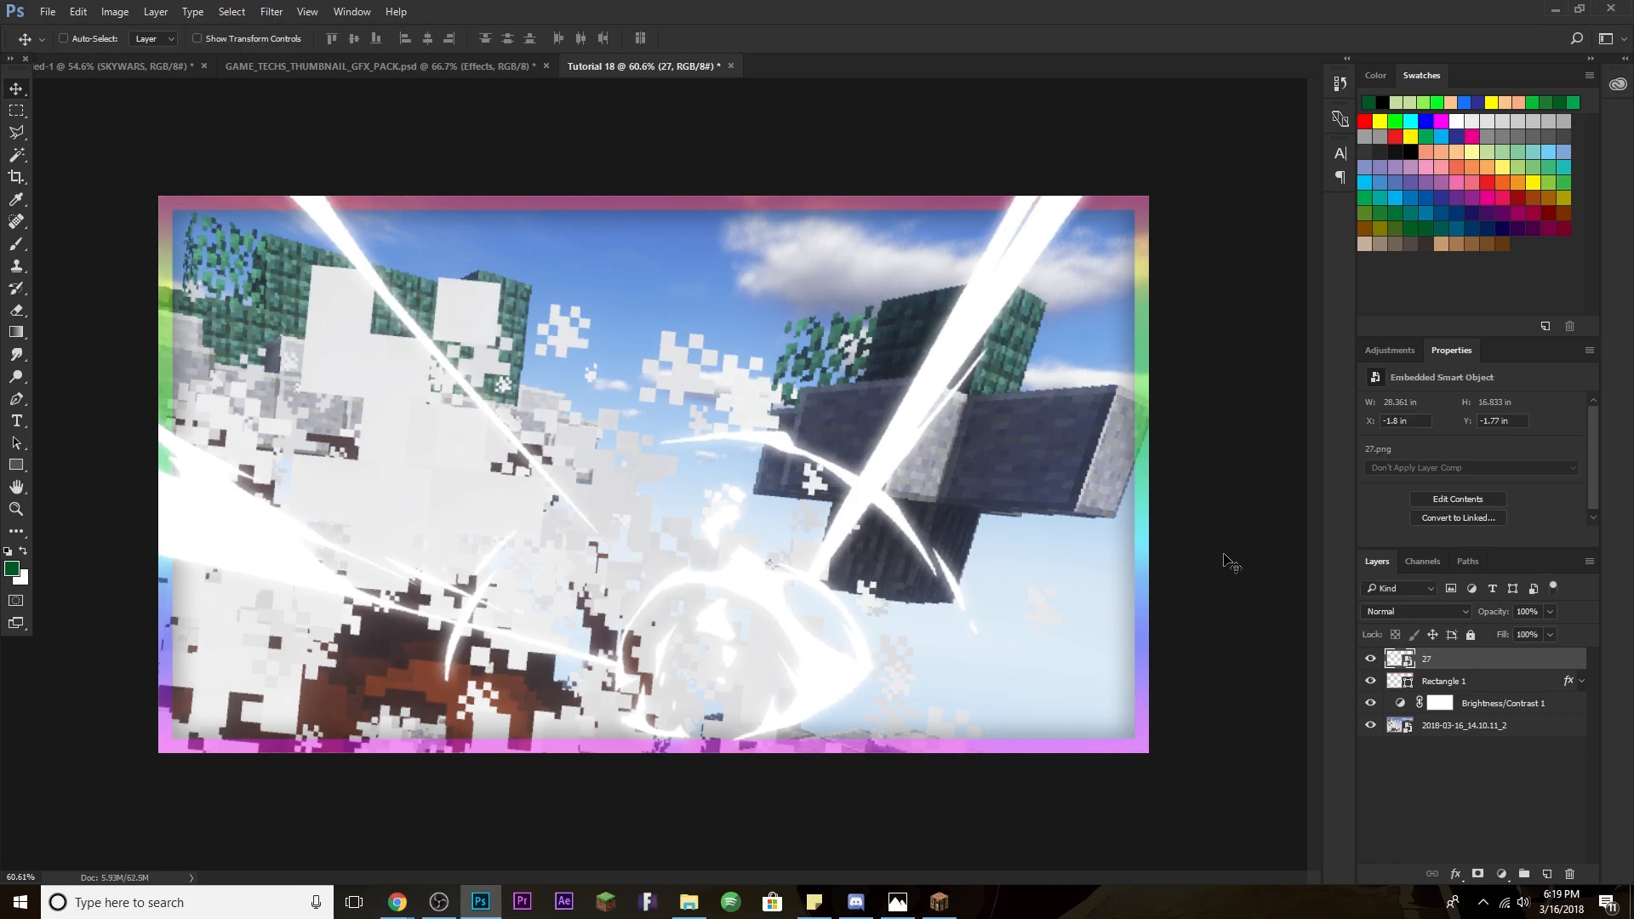
# Add a linear gradient overlay to layer 27 using the Spectrum preset.
pyautogui.doubleClick(1532, 662)
pyautogui.click(928, 468)
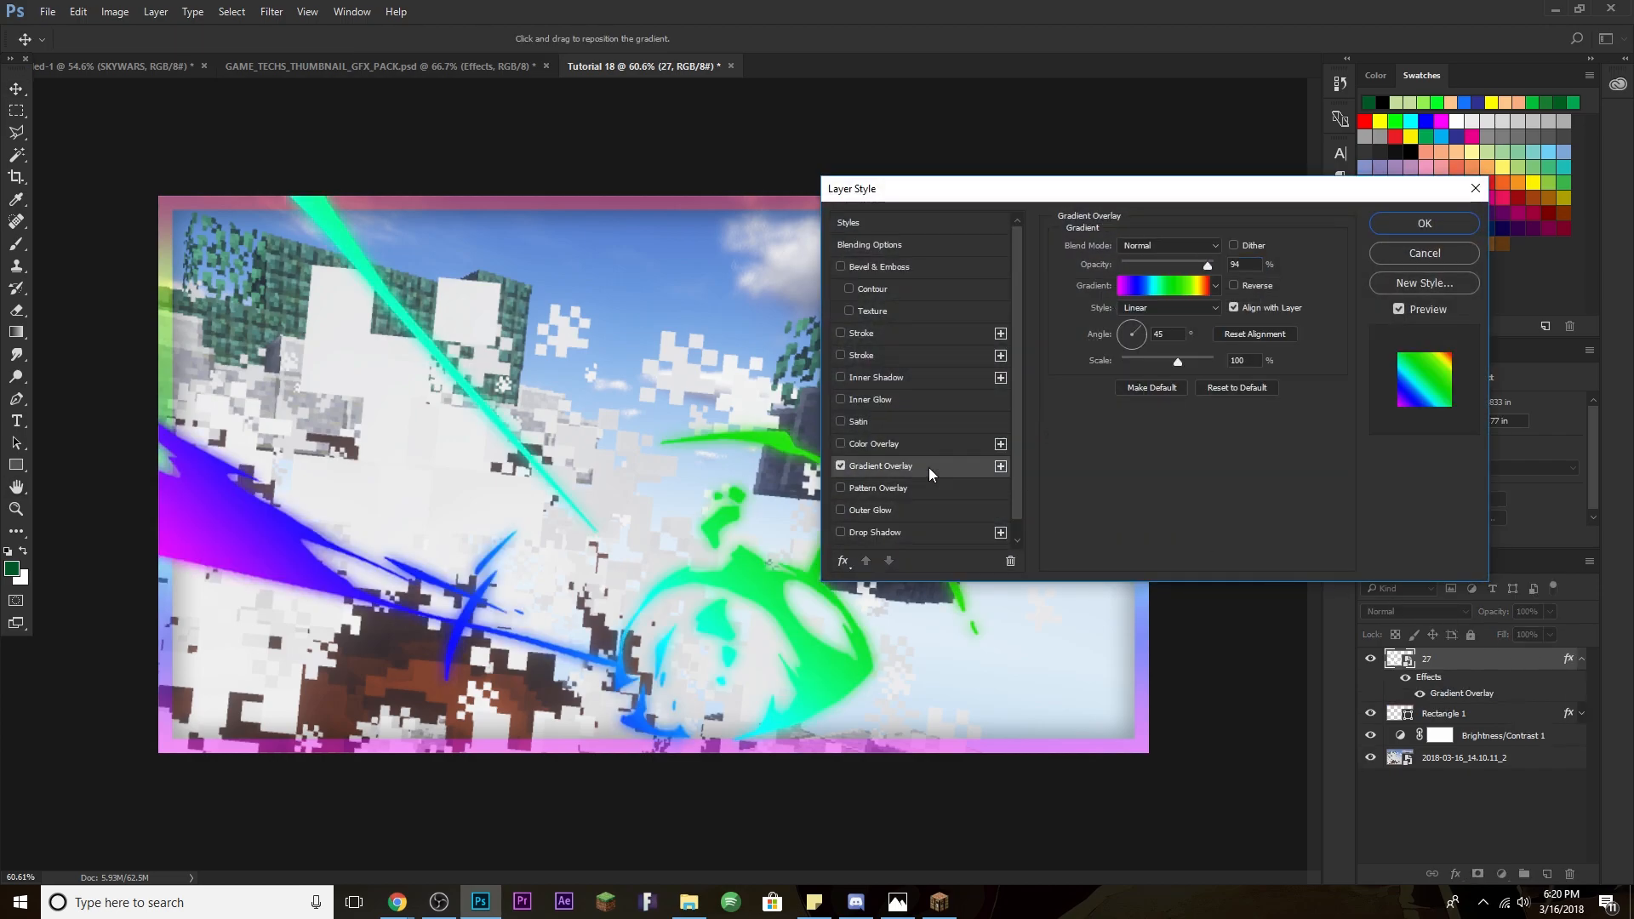
pyautogui.click(1175, 281)
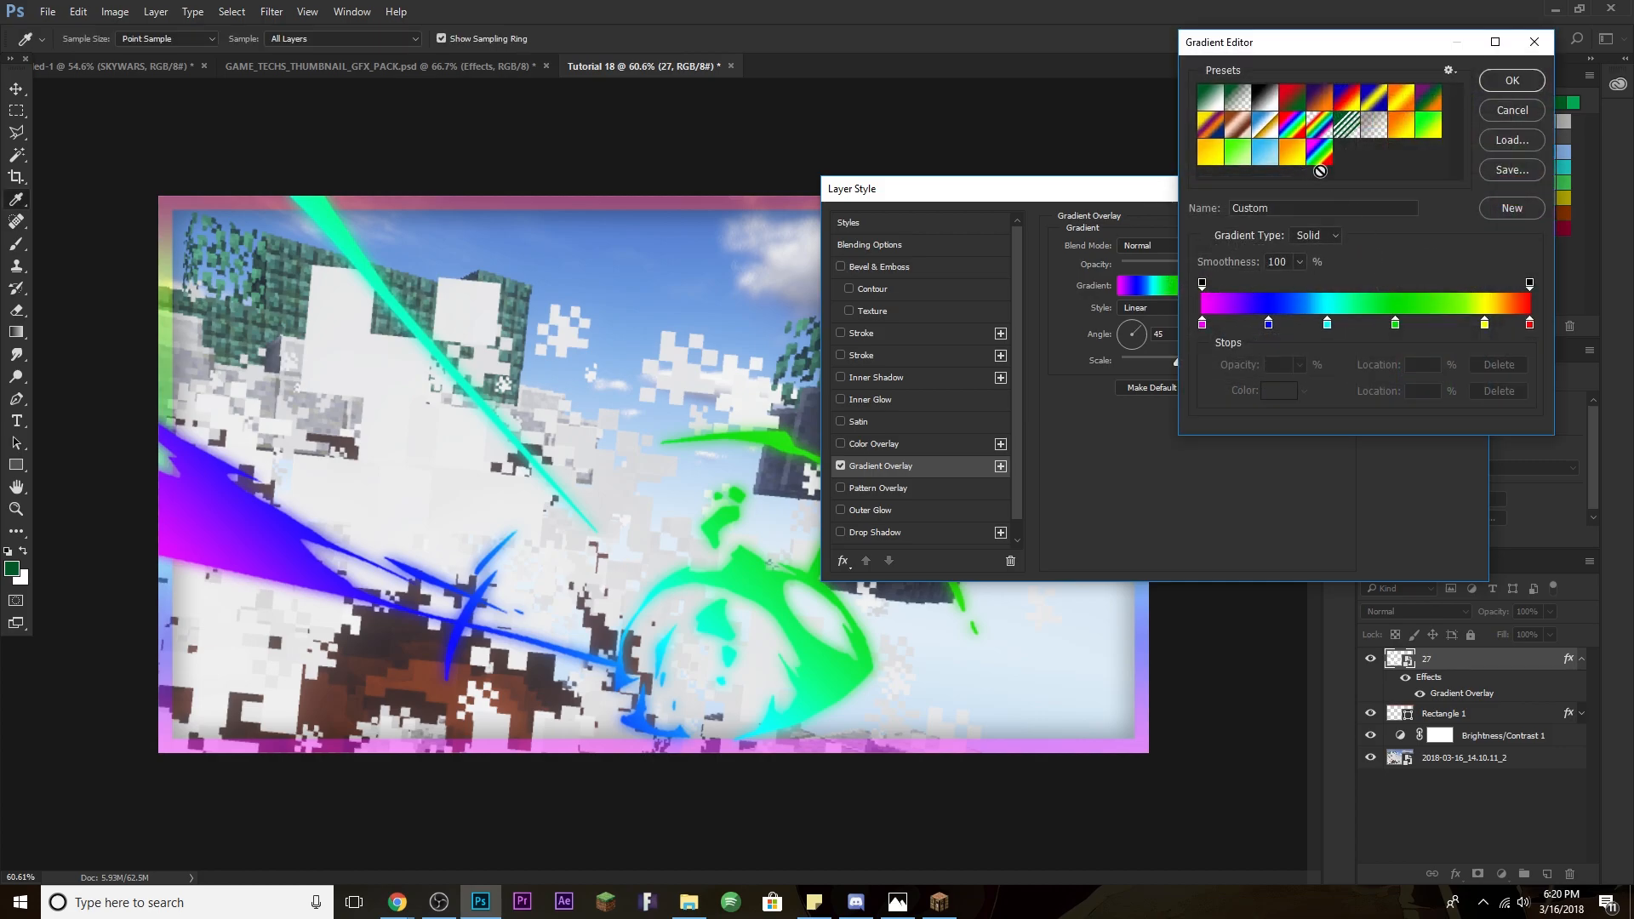
pyautogui.click(1292, 126)
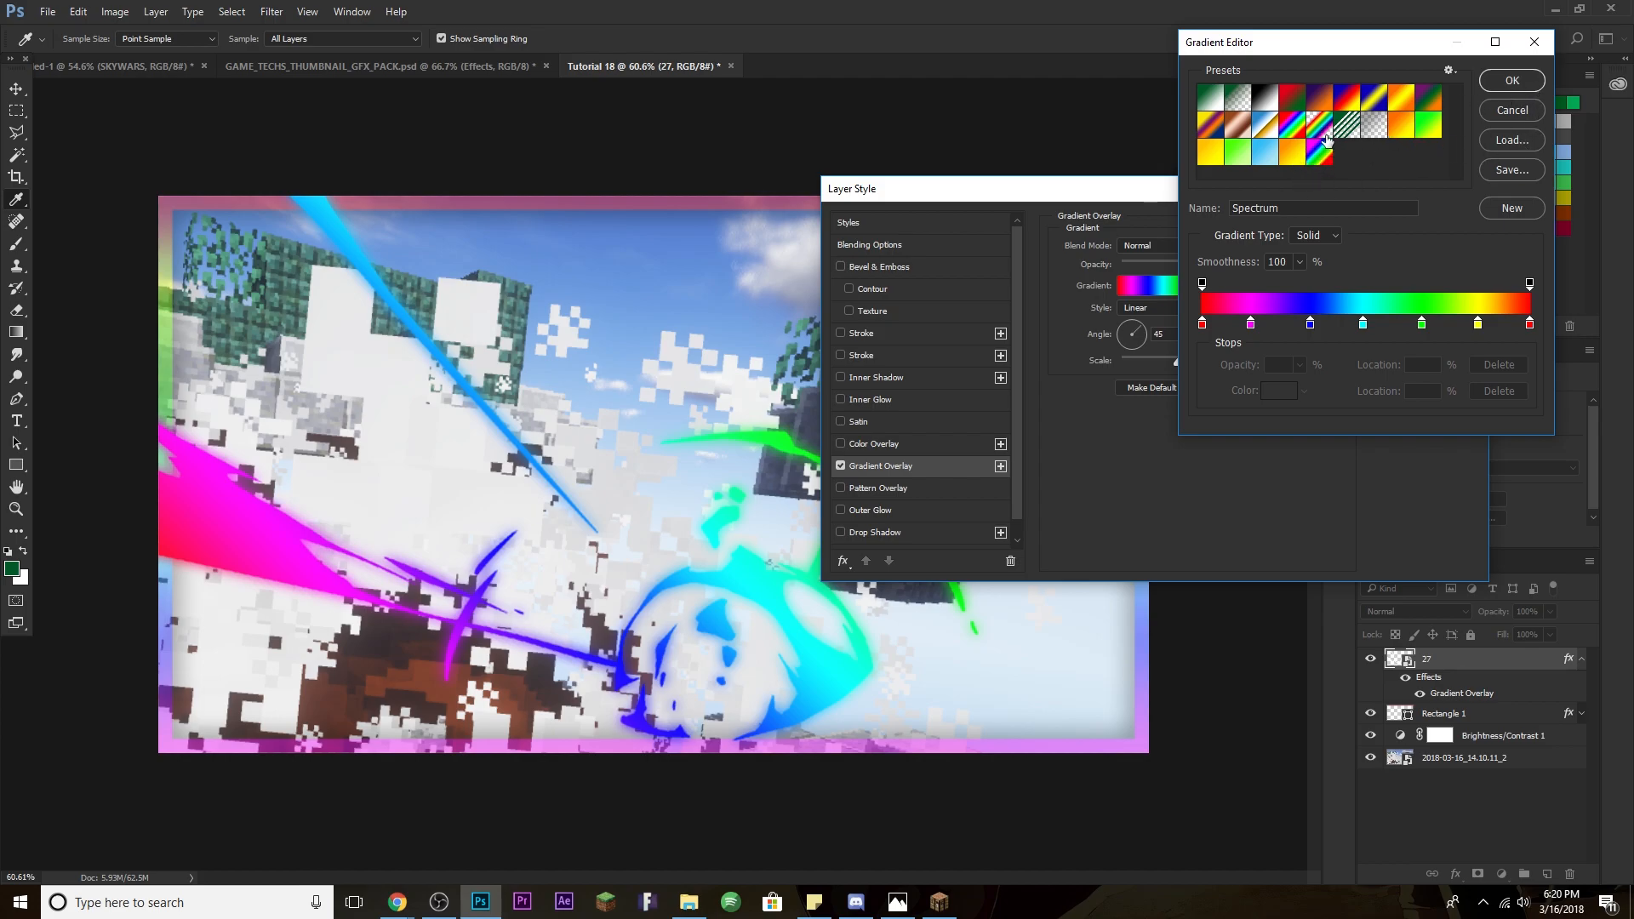
pyautogui.click(1526, 84)
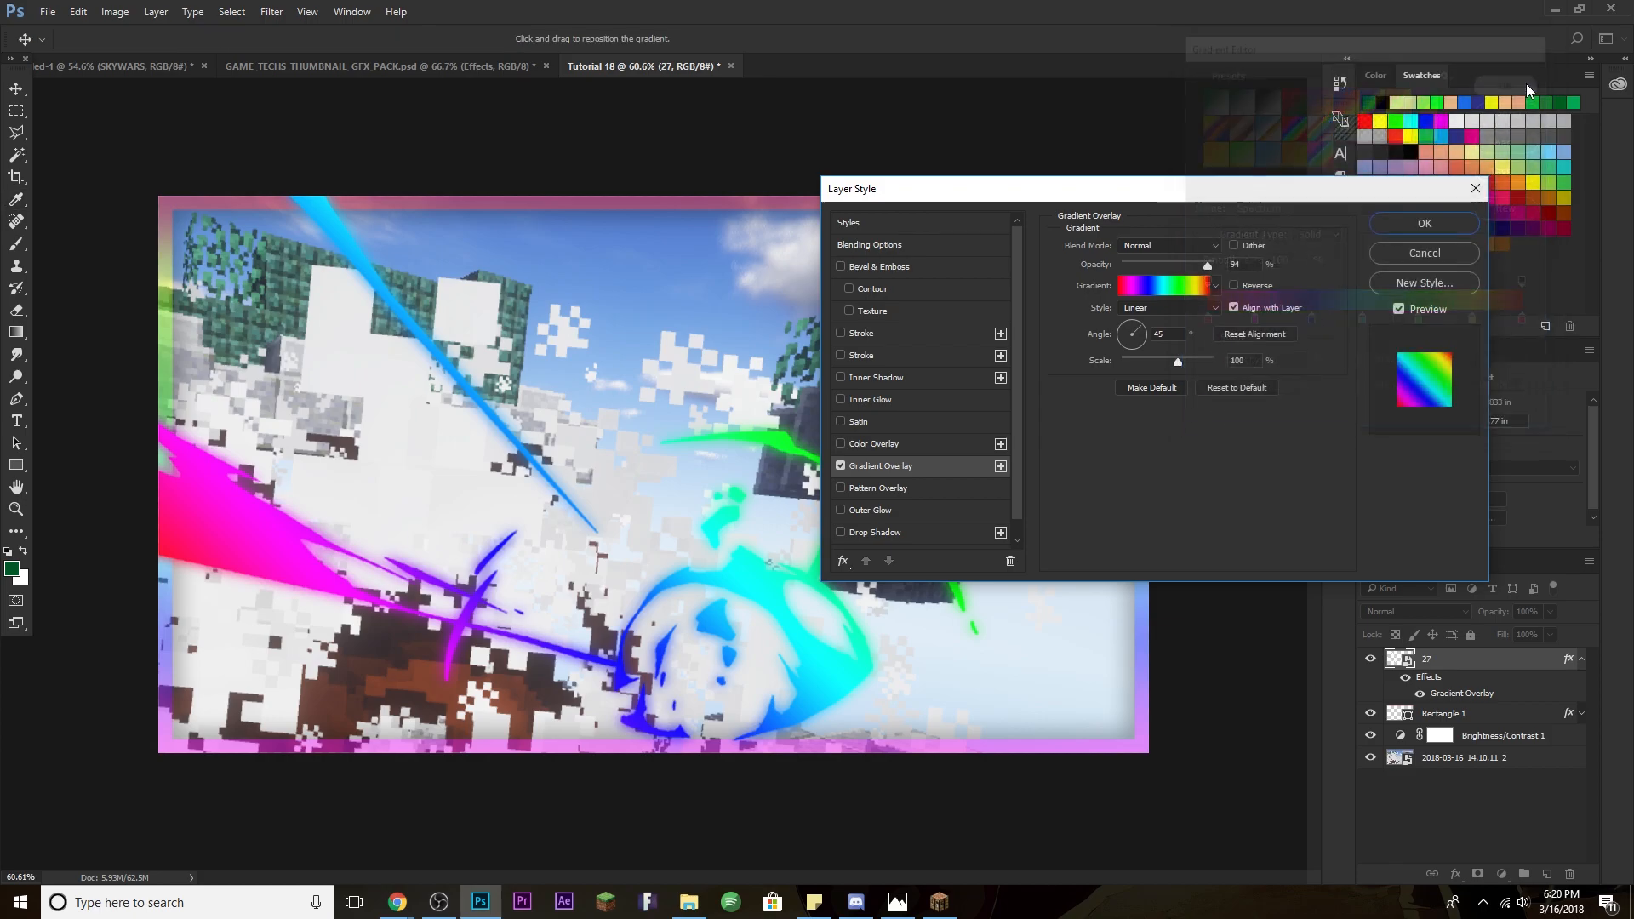
# Add a black Multiply drop shadow to layer 27 with 0% spread and a size of about 3 px.
pyautogui.scroll(-1, 912, 509)
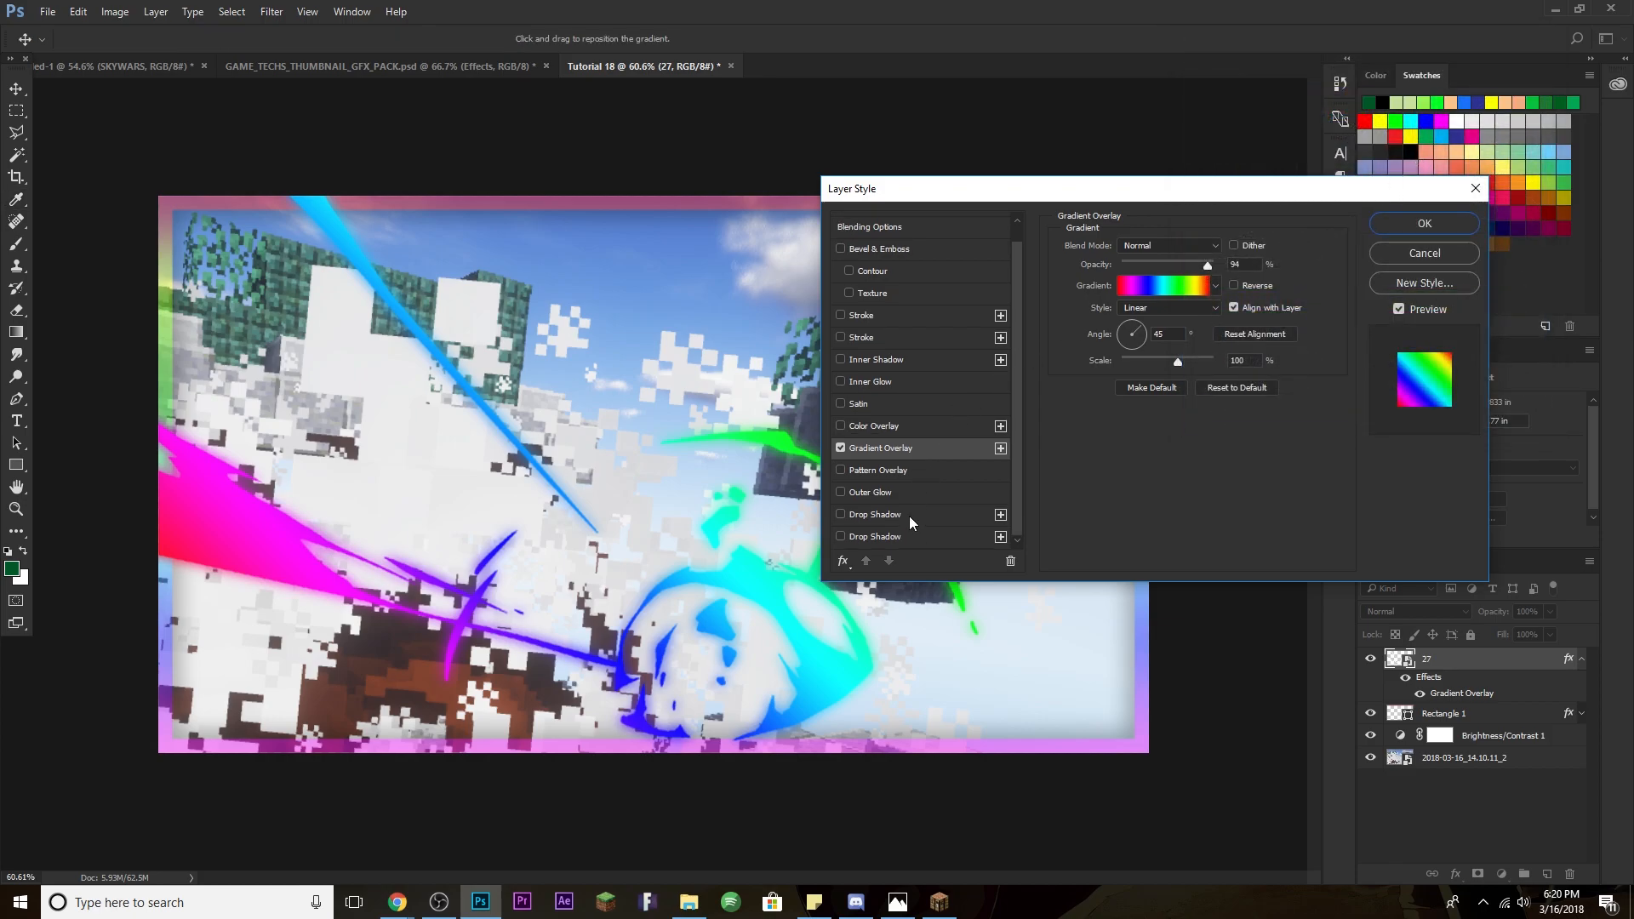
pyautogui.click(909, 516)
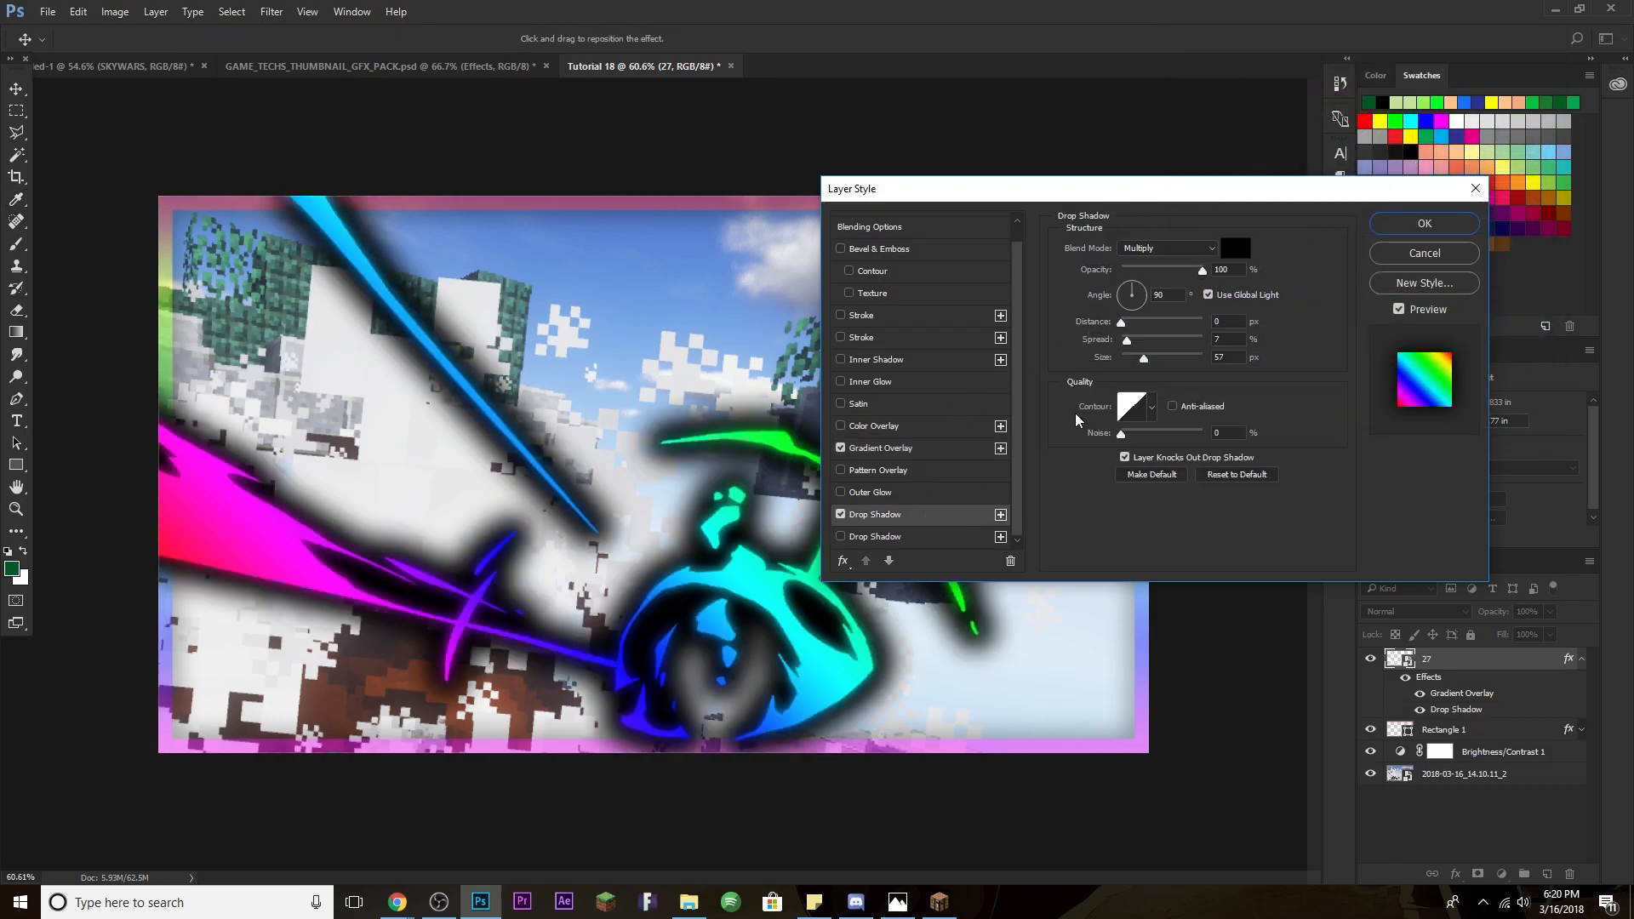
pyautogui.moveTo(1144, 361)
pyautogui.mouseDown()
pyautogui.moveTo(1126, 363)
pyautogui.moveTo(1124, 342)
pyautogui.mouseUp()
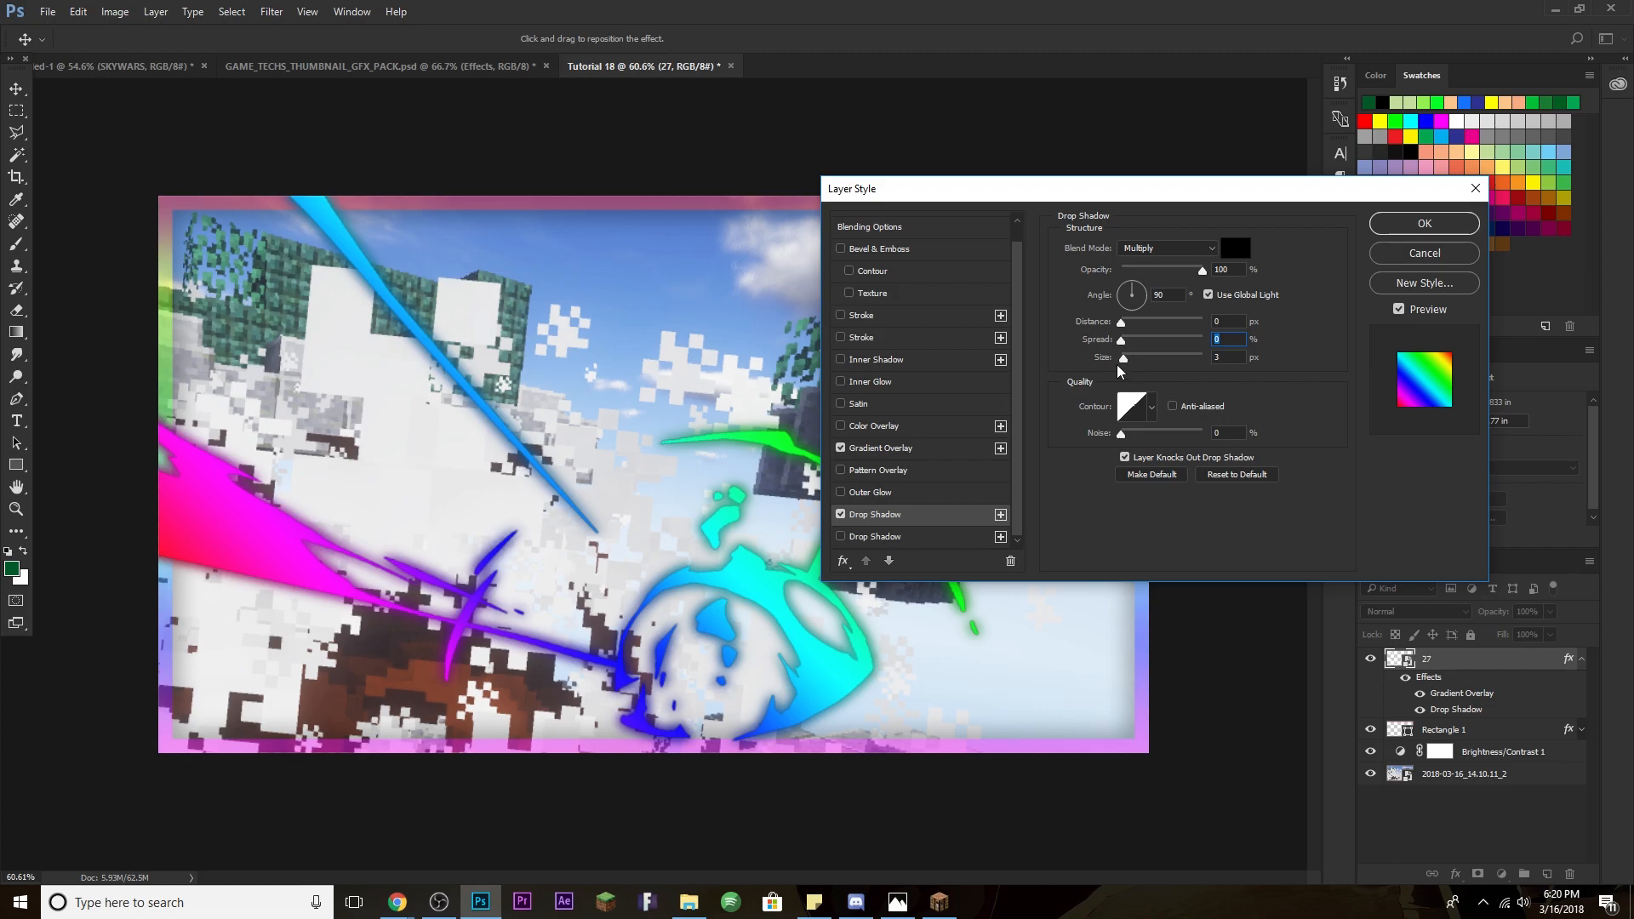
pyautogui.moveTo(1125, 361); pyautogui.dragTo(1123, 361)
pyautogui.click(1424, 223)
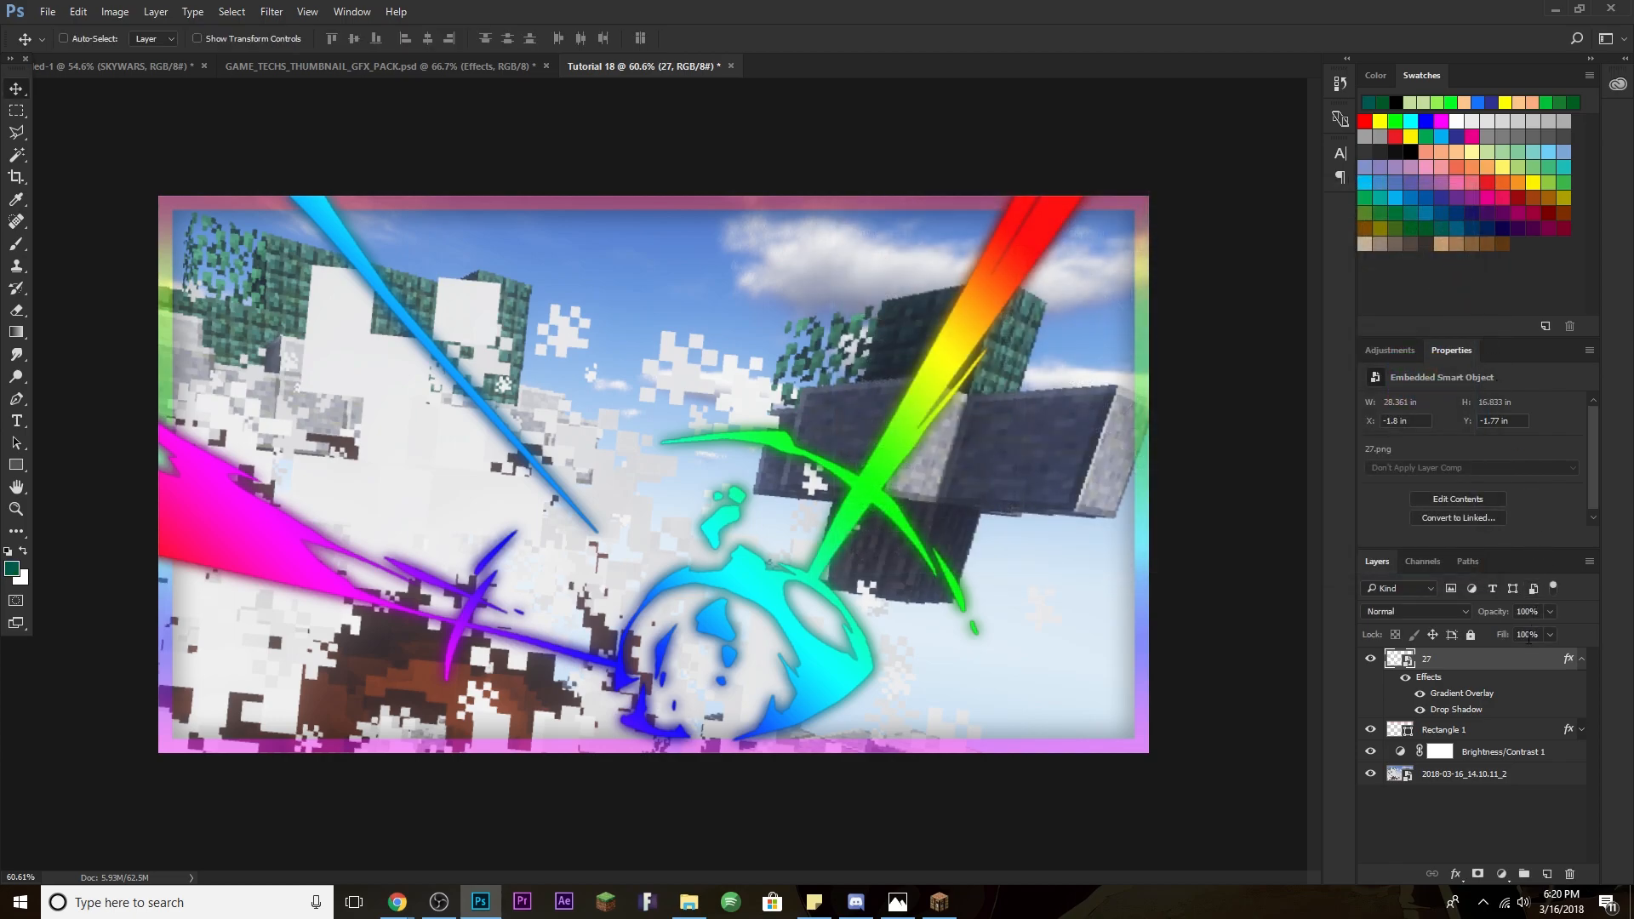
# Reduce the opacity of layer 27 to 43% and collapse the layer's effects list.
pyautogui.click(1547, 611)
pyautogui.moveTo(1548, 629); pyautogui.dragTo(1518, 627)
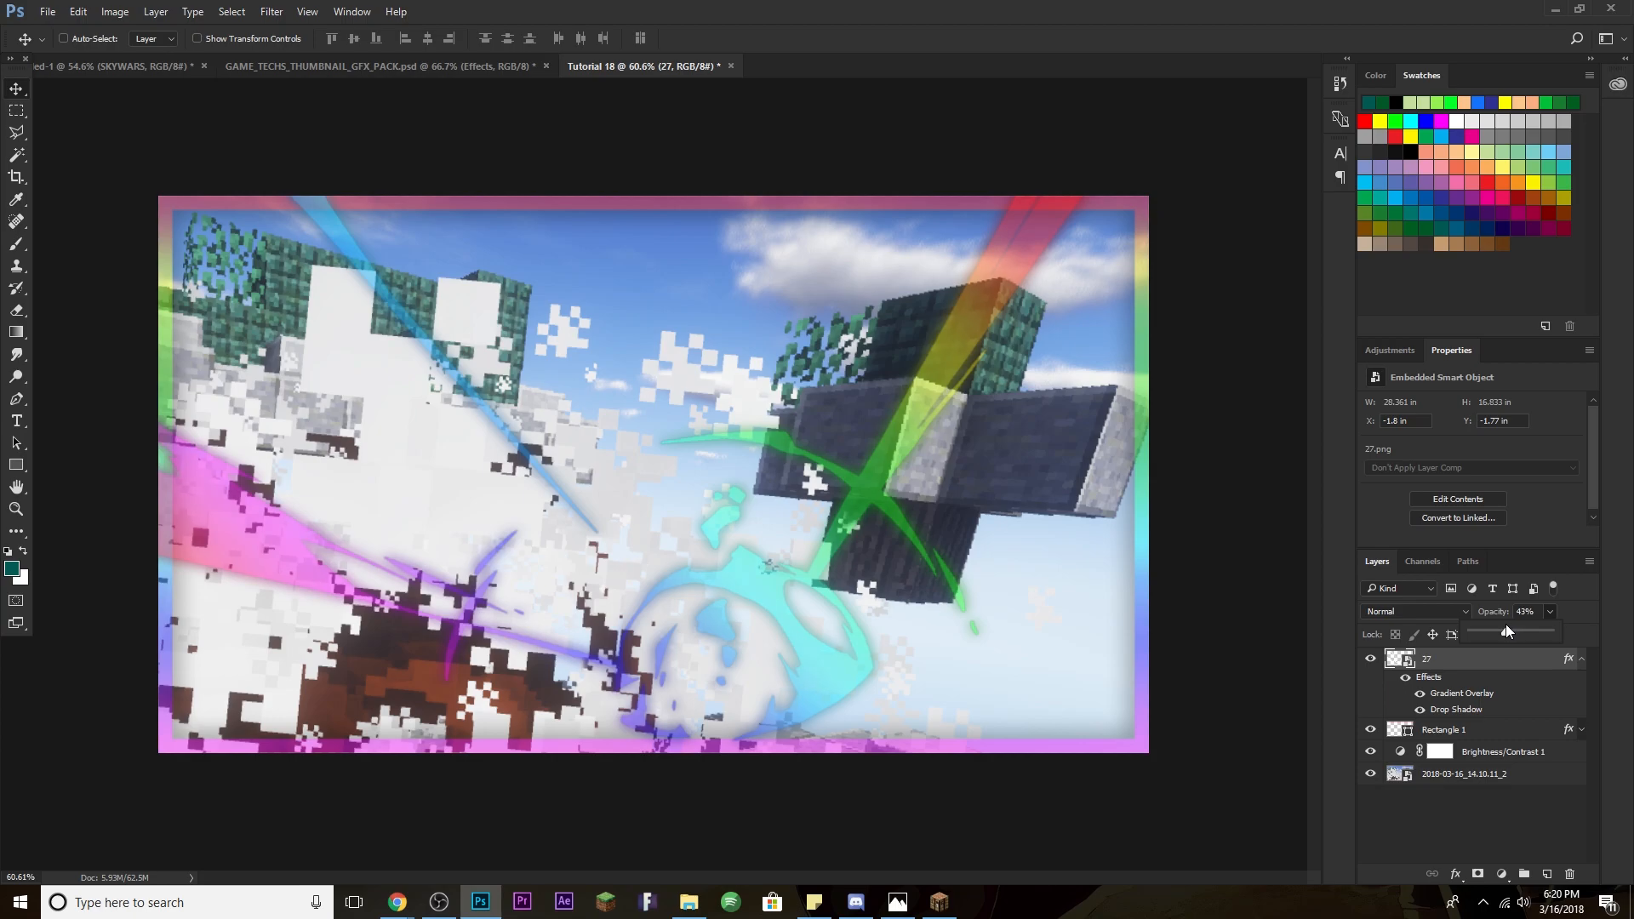
pyautogui.click(1581, 660)
pyautogui.click(1580, 660)
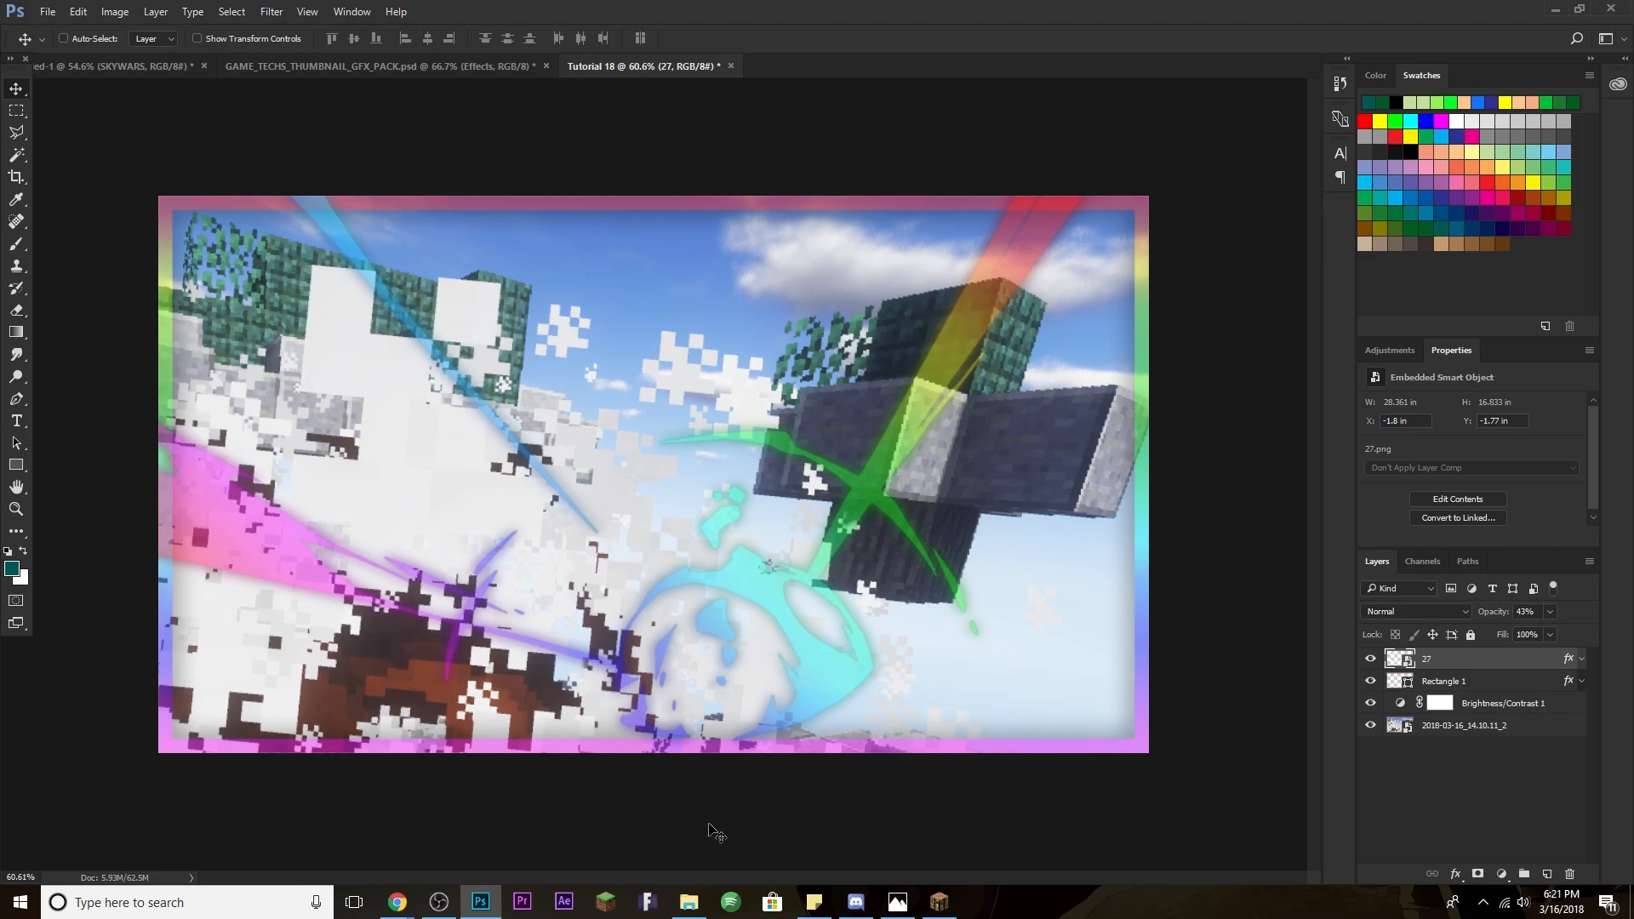
# Place the character image 2018-03-16_18.14.12 from the screenshots folder above layer 27 at its default size.
pyautogui.click(689, 904)
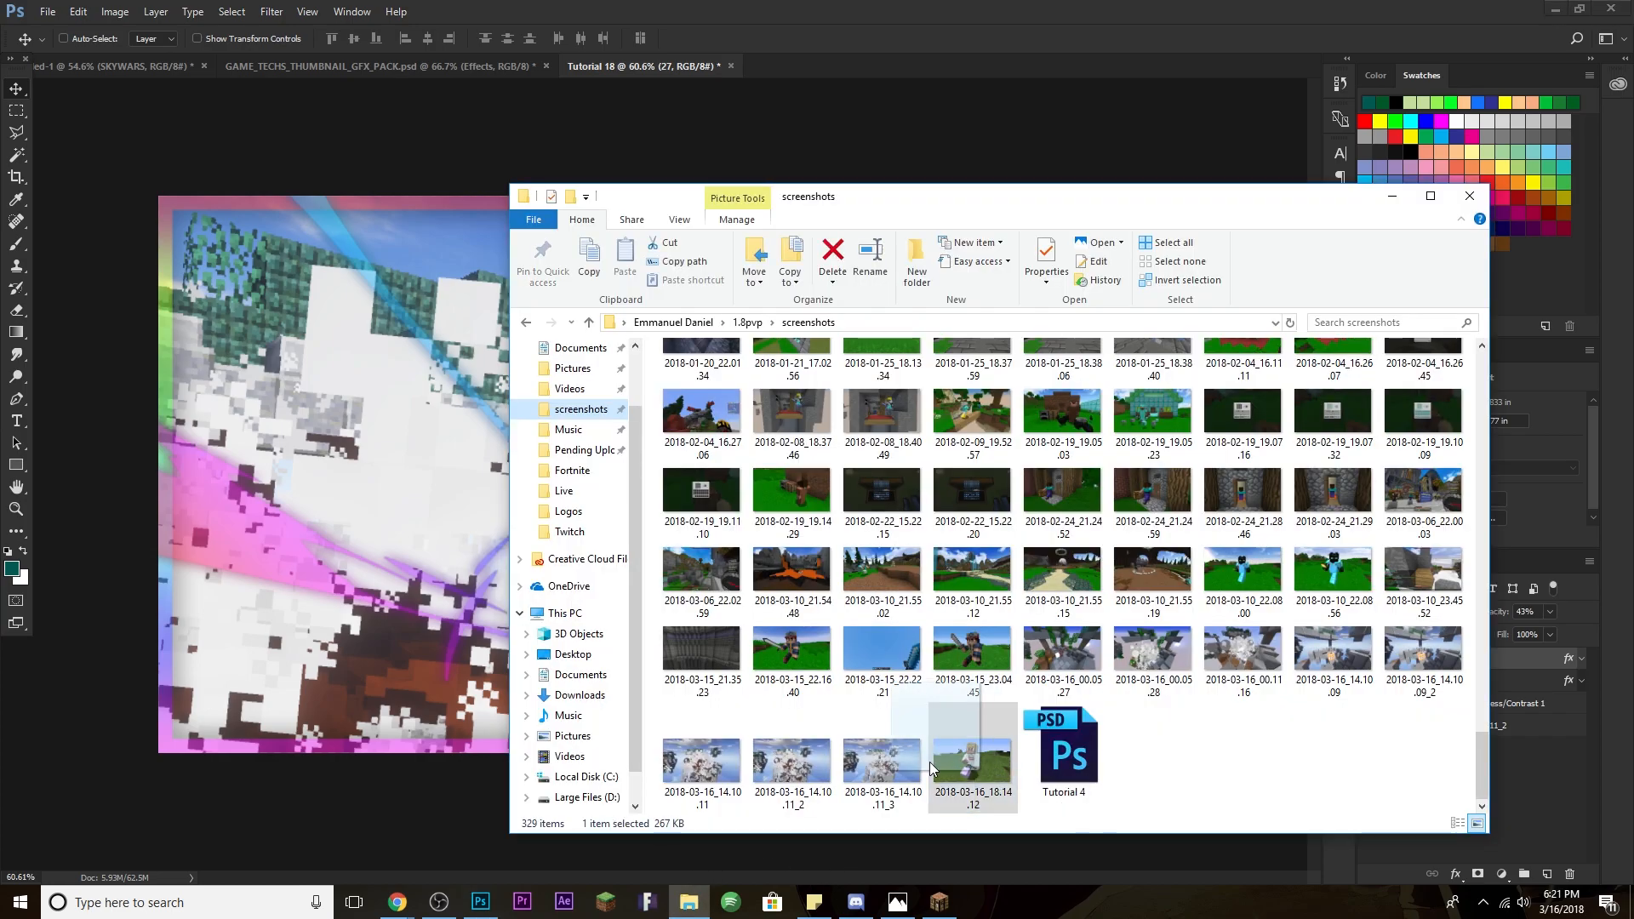
pyautogui.click(383, 535)
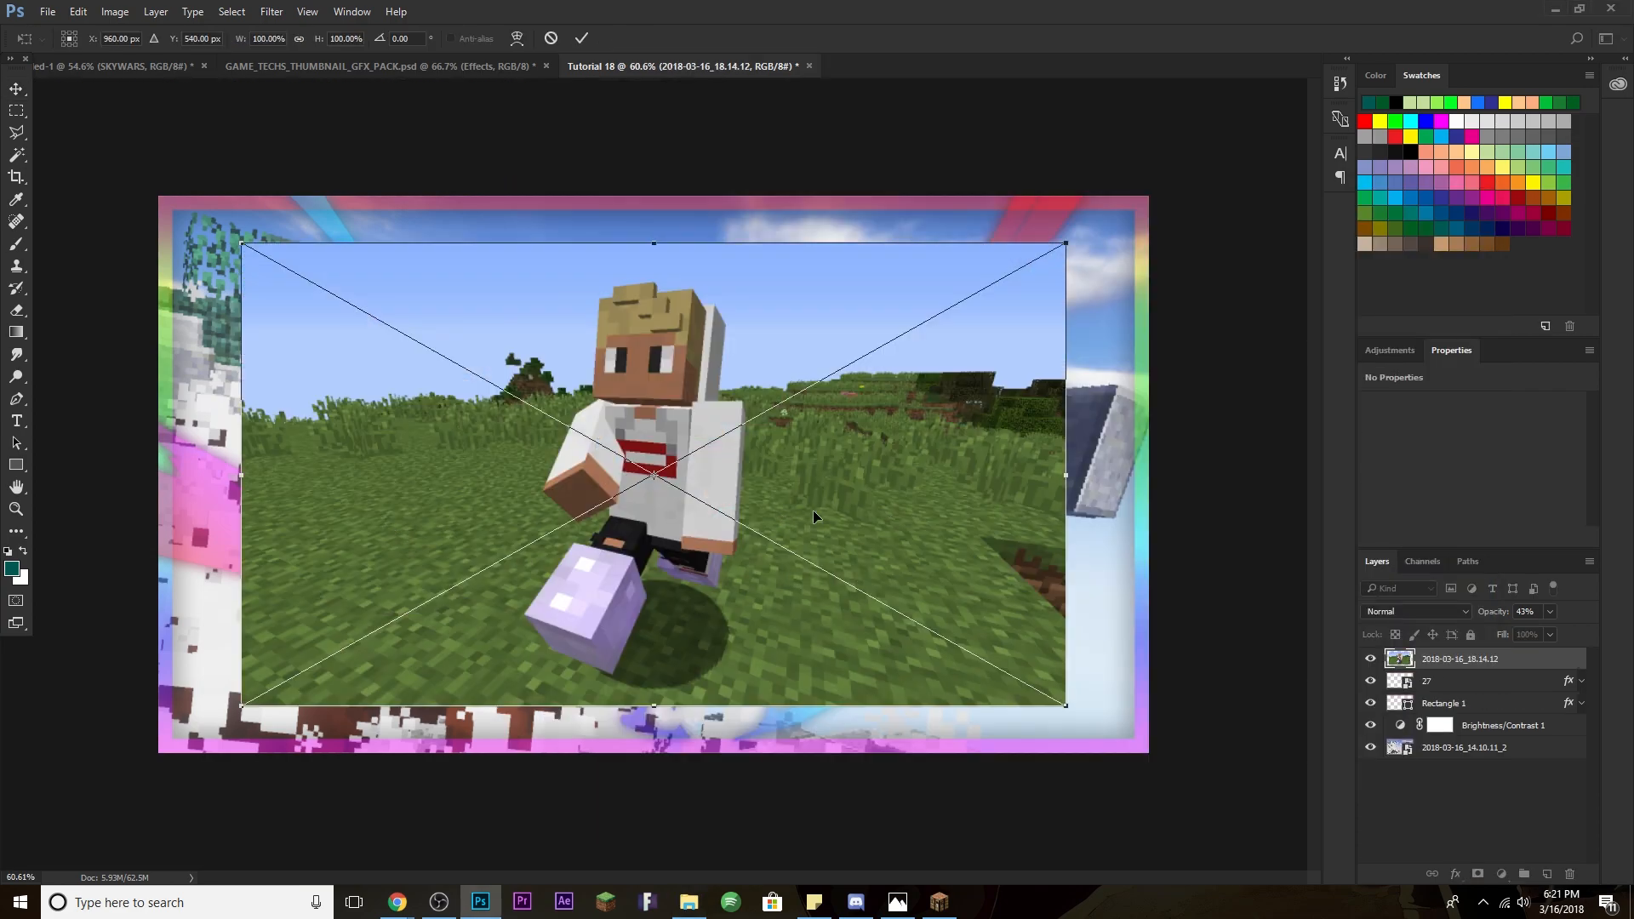
pyautogui.scroll(3, 798, 509)
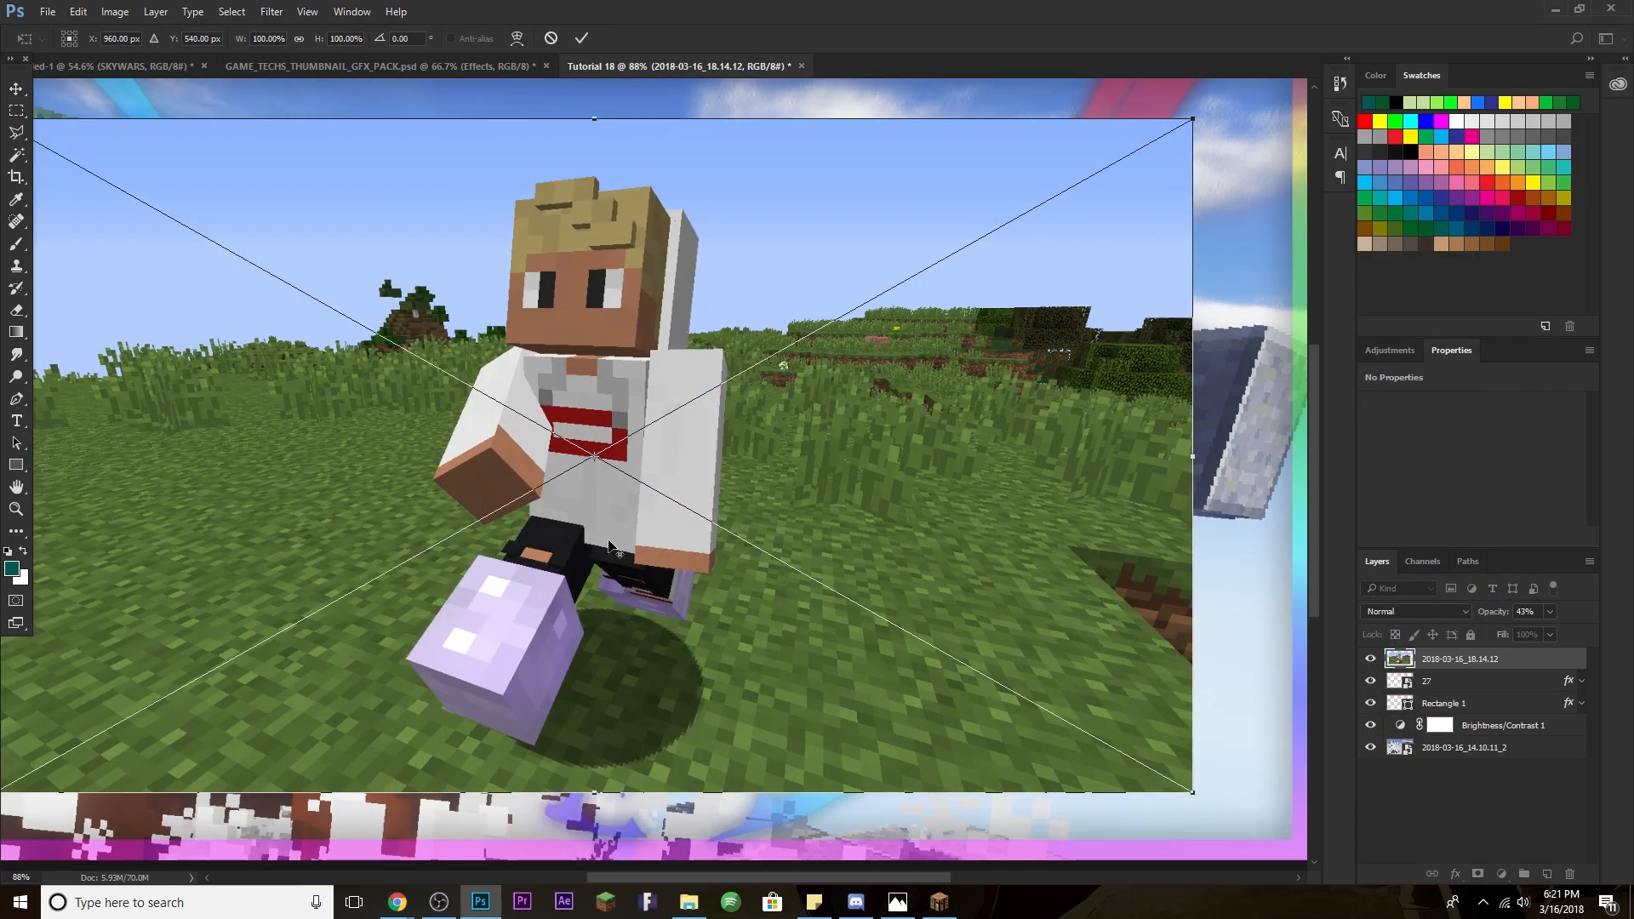
pyautogui.press('Return')
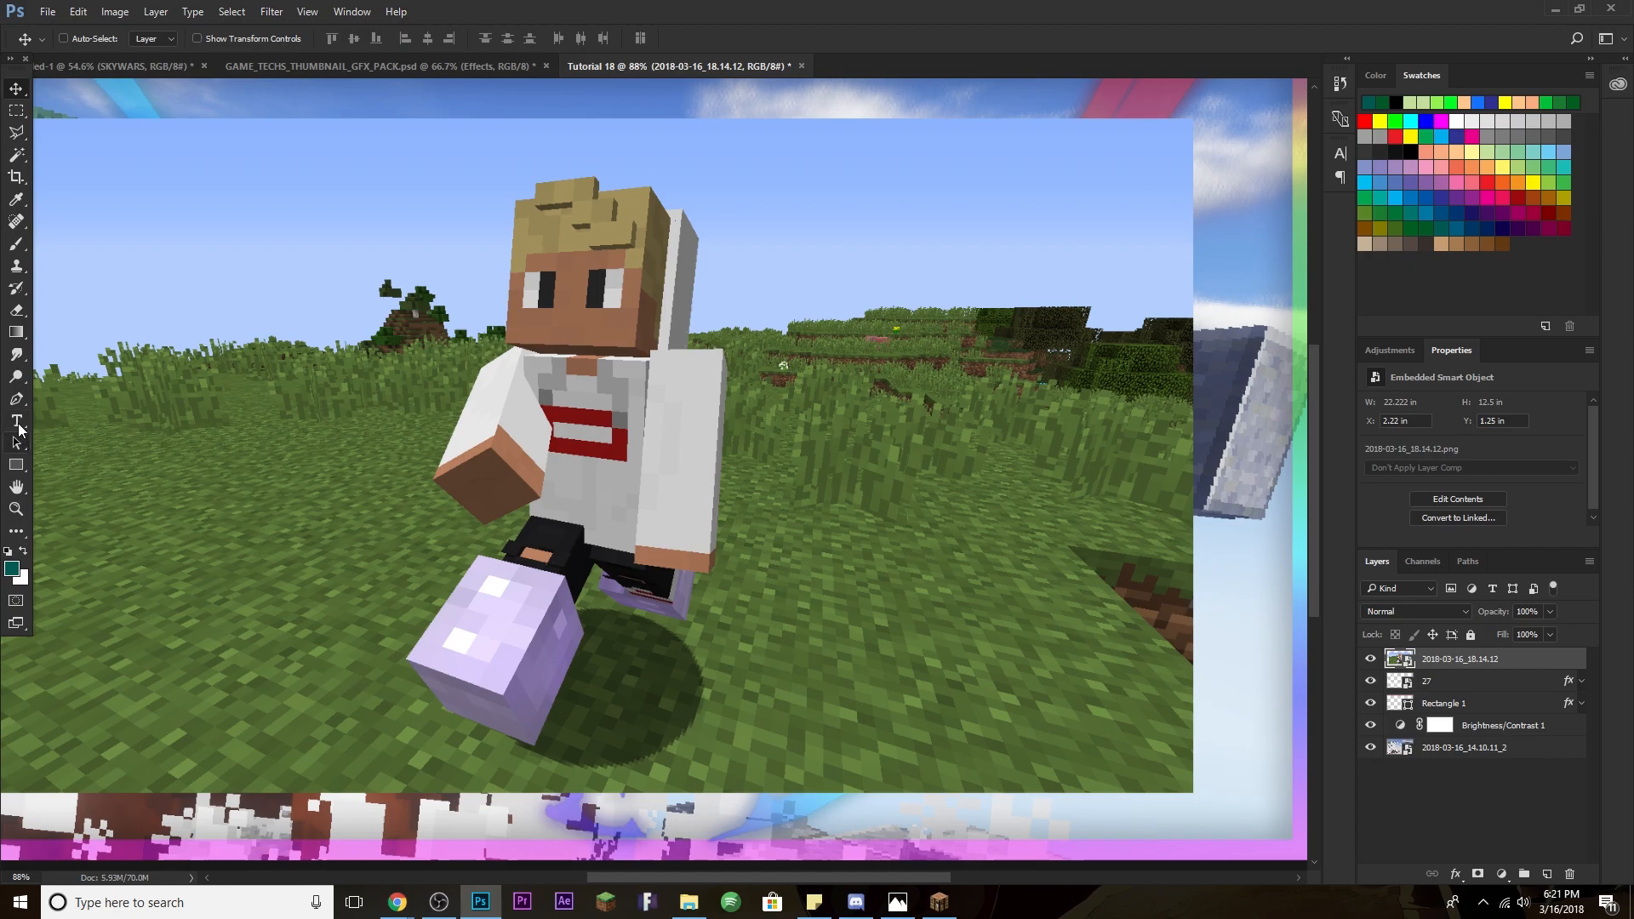
# Rasterize the placed 2018-03-16_18.14.12 layer and get the Pen tool ready for tracing.
pyautogui.click(17, 400)
pyautogui.rightClick(1550, 661)
pyautogui.click(1430, 444)
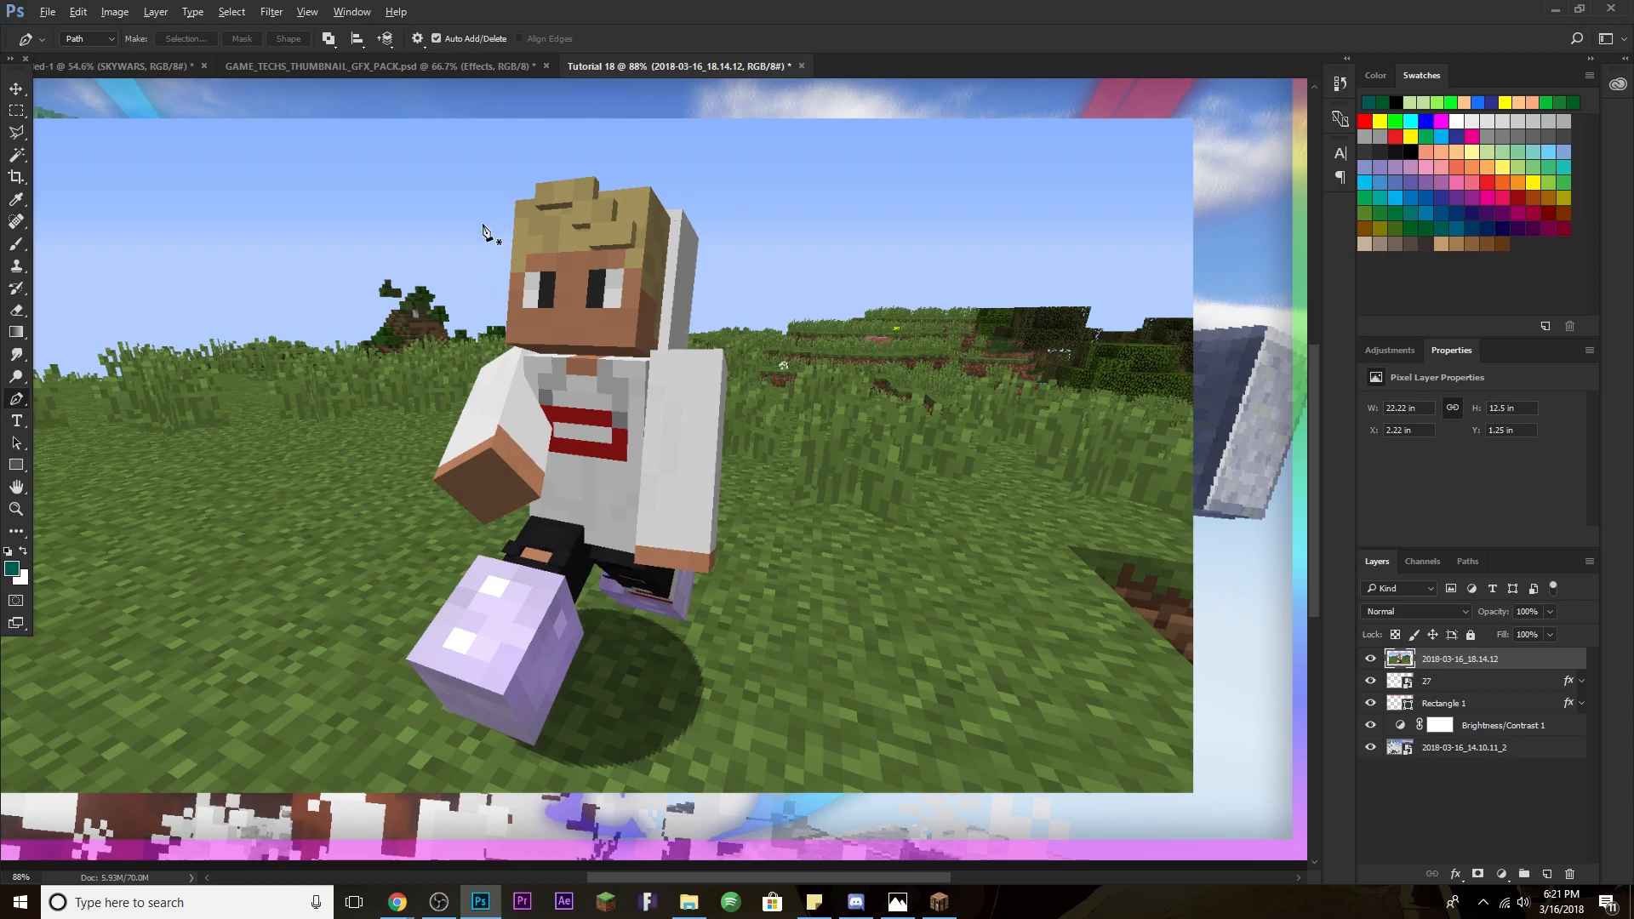
# Start a Pen path where the hood meets the shoulder and trace the outline of the hood and the top of the hair.
pyautogui.scroll(5, 498, 230)
pyautogui.scroll(3, 651, 204)
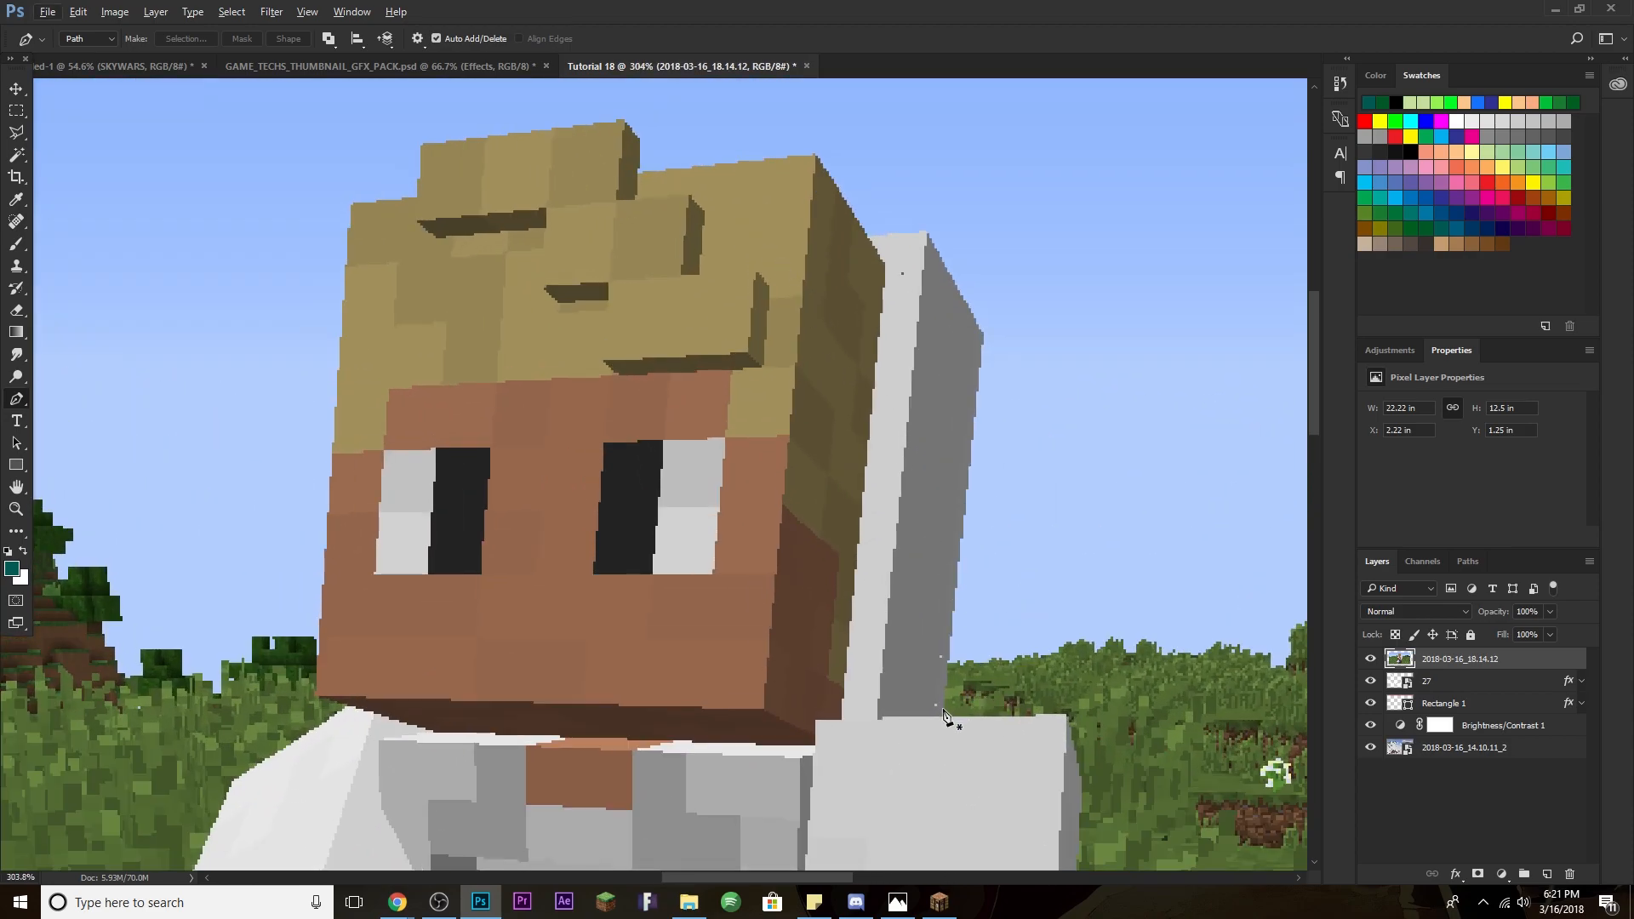
pyautogui.click(943, 717)
pyautogui.click(984, 333)
pyautogui.hotkey('ctrl', 'z')
pyautogui.click(984, 333)
pyautogui.click(927, 231)
pyautogui.click(868, 236)
pyautogui.click(812, 157)
pyautogui.click(639, 173)
pyautogui.click(622, 120)
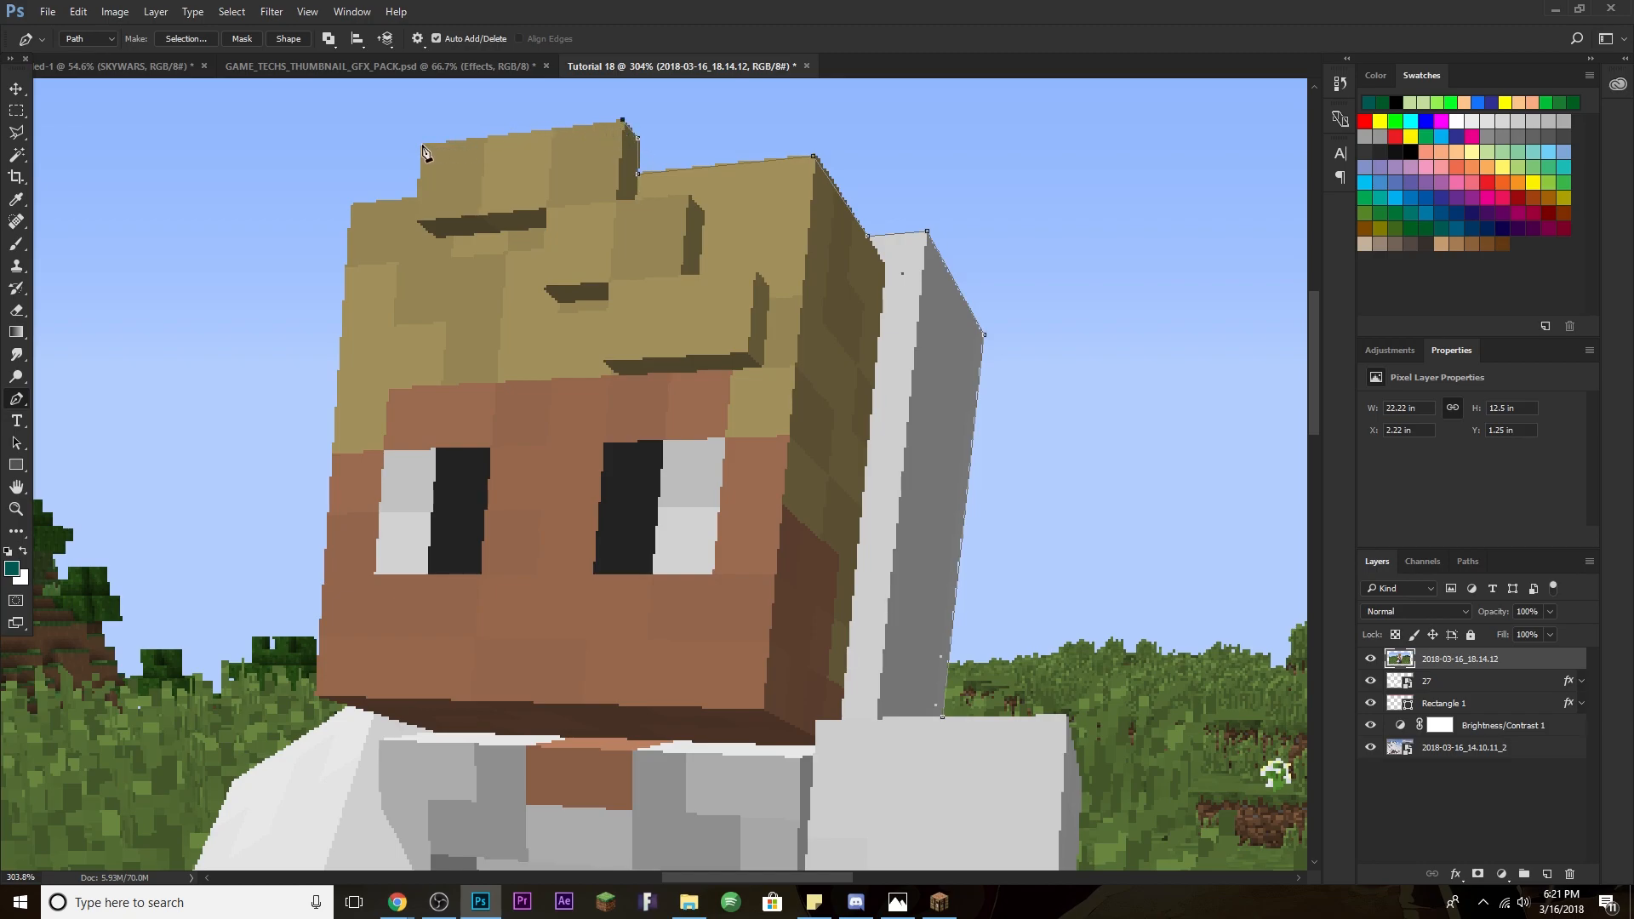
pyautogui.click(423, 147)
# Continue the path down the side of the face and around the bent arm and hand to the character's waist.
pyautogui.scroll(-2, 361, 477)
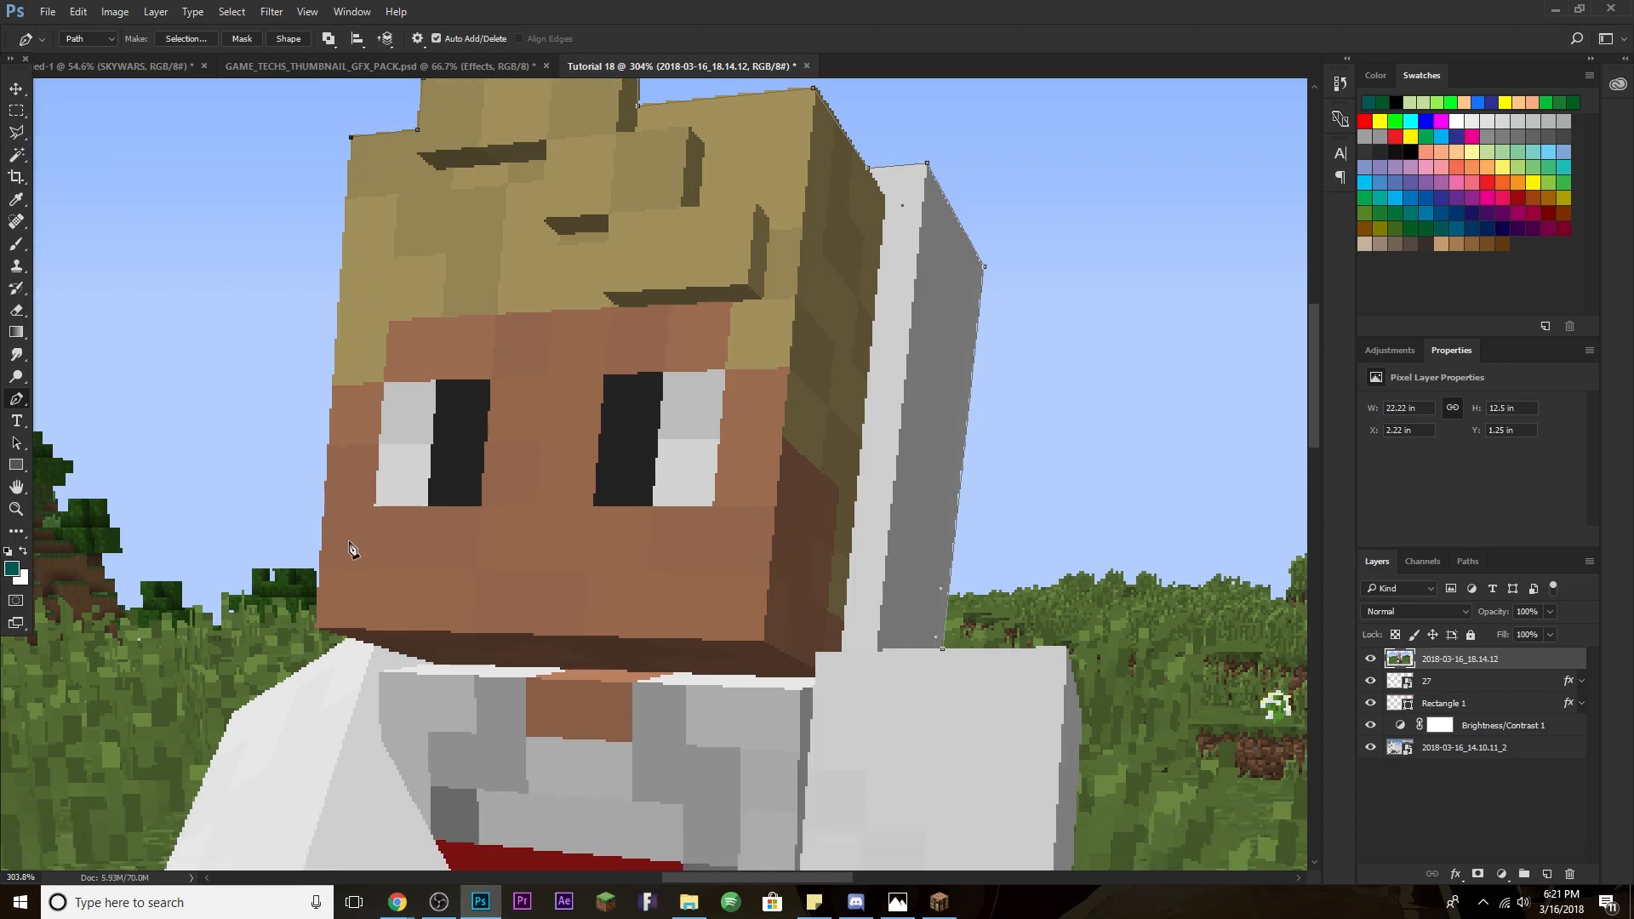
pyautogui.click(316, 629)
pyautogui.scroll(-2, 189, 749)
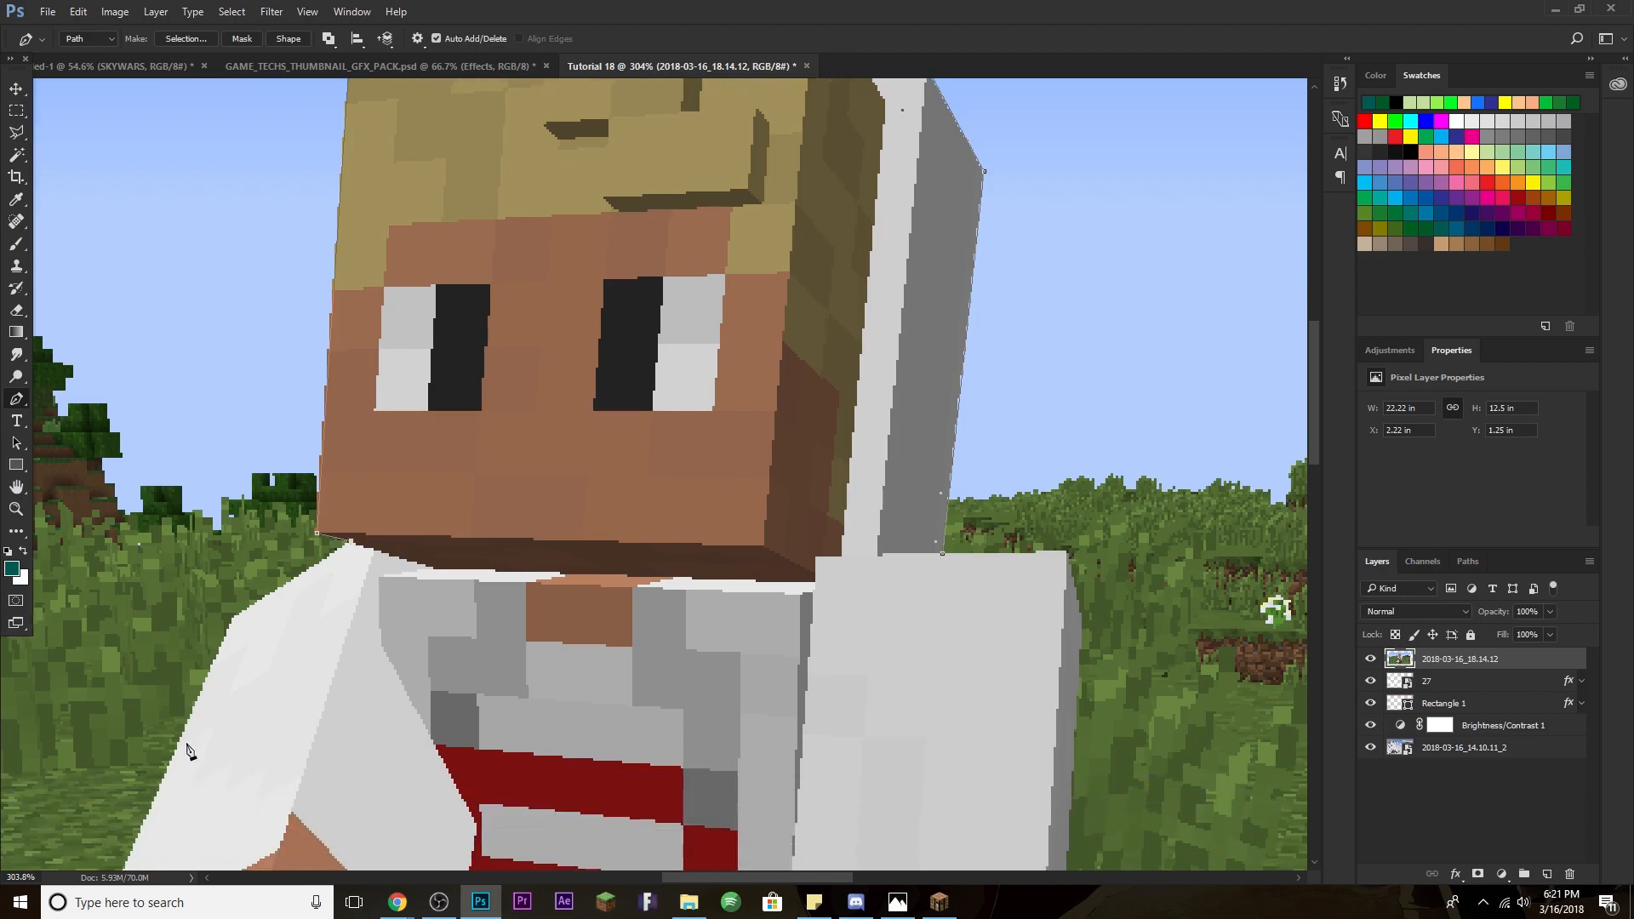
pyautogui.click(231, 541)
pyautogui.scroll(-2, 233, 548)
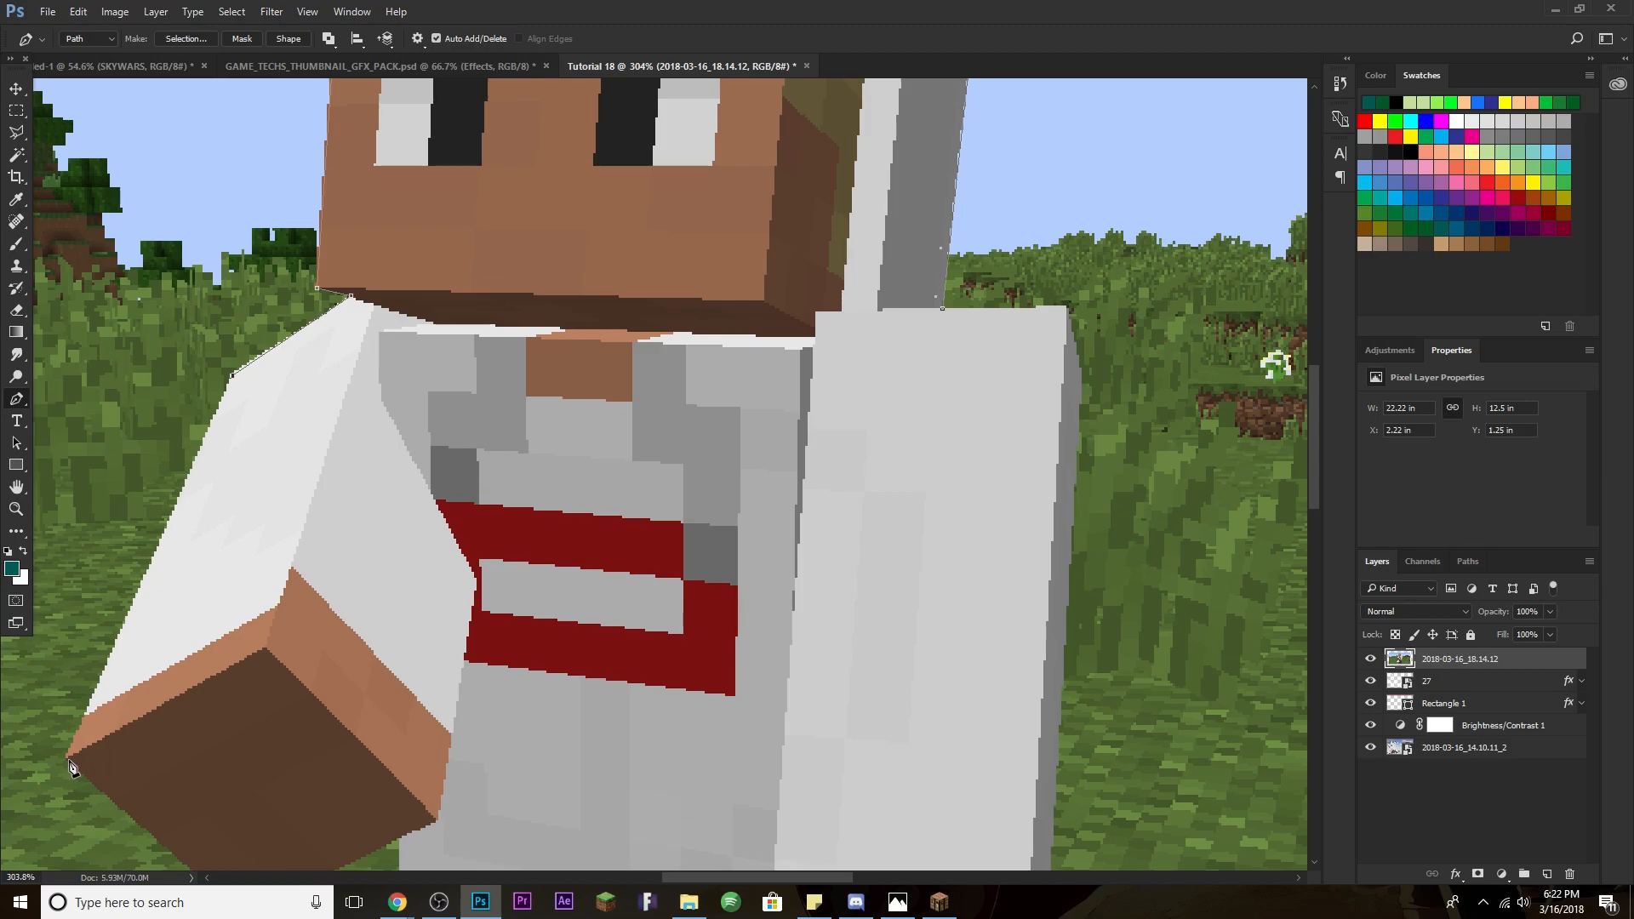
pyautogui.click(67, 759)
pyautogui.scroll(-1, 72, 766)
pyautogui.click(242, 805)
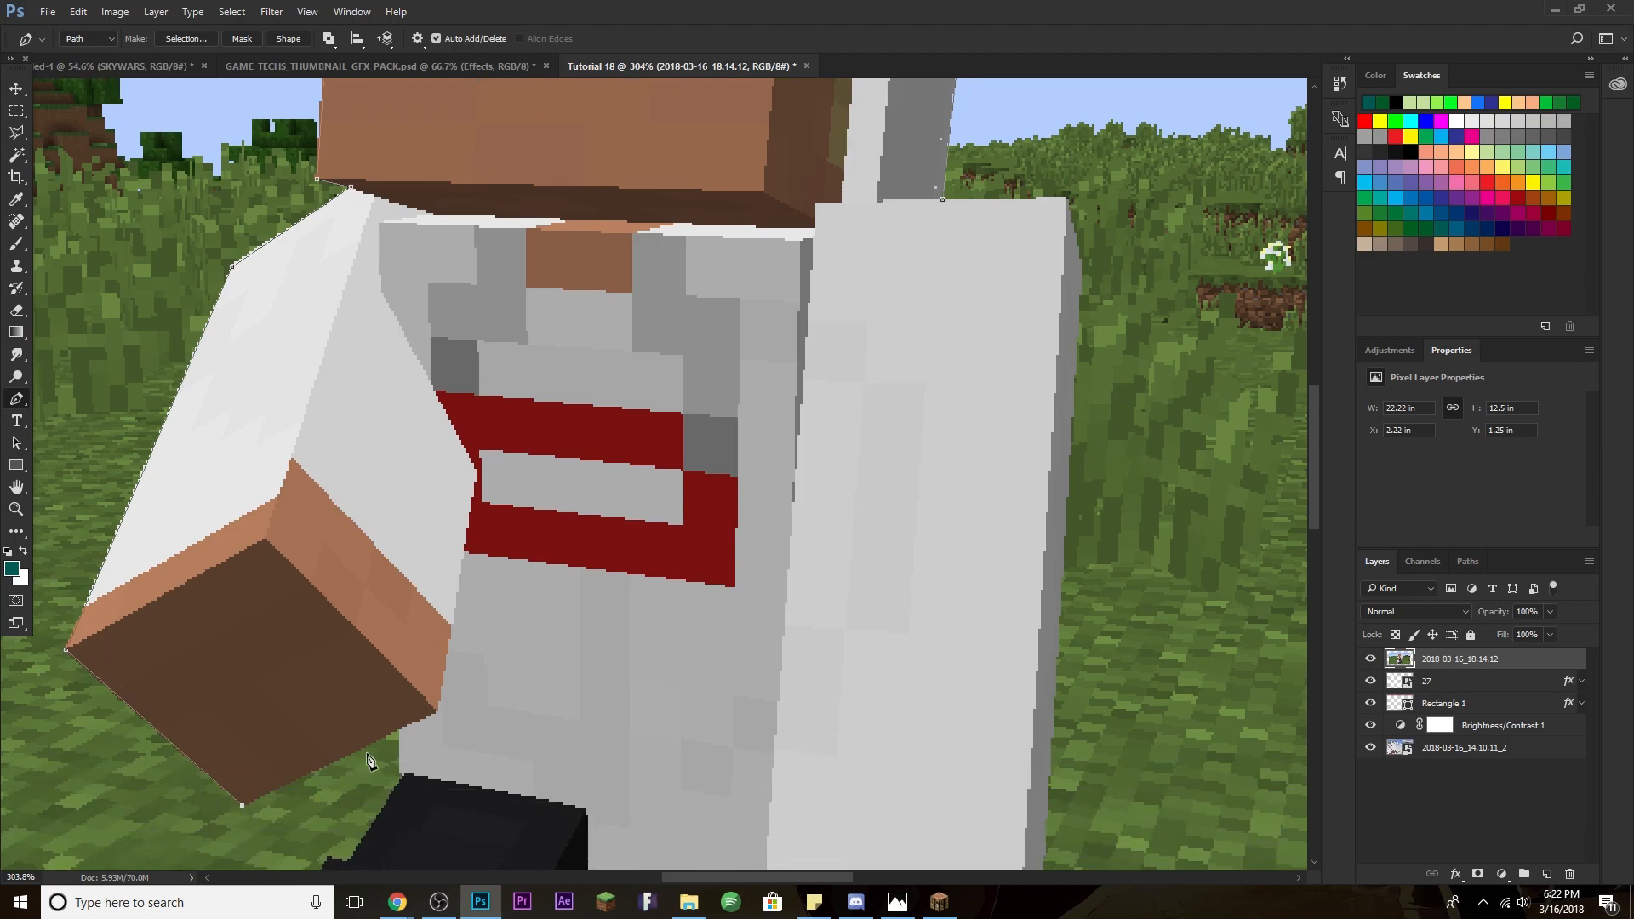
pyautogui.click(400, 728)
pyautogui.scroll(-1, 409, 732)
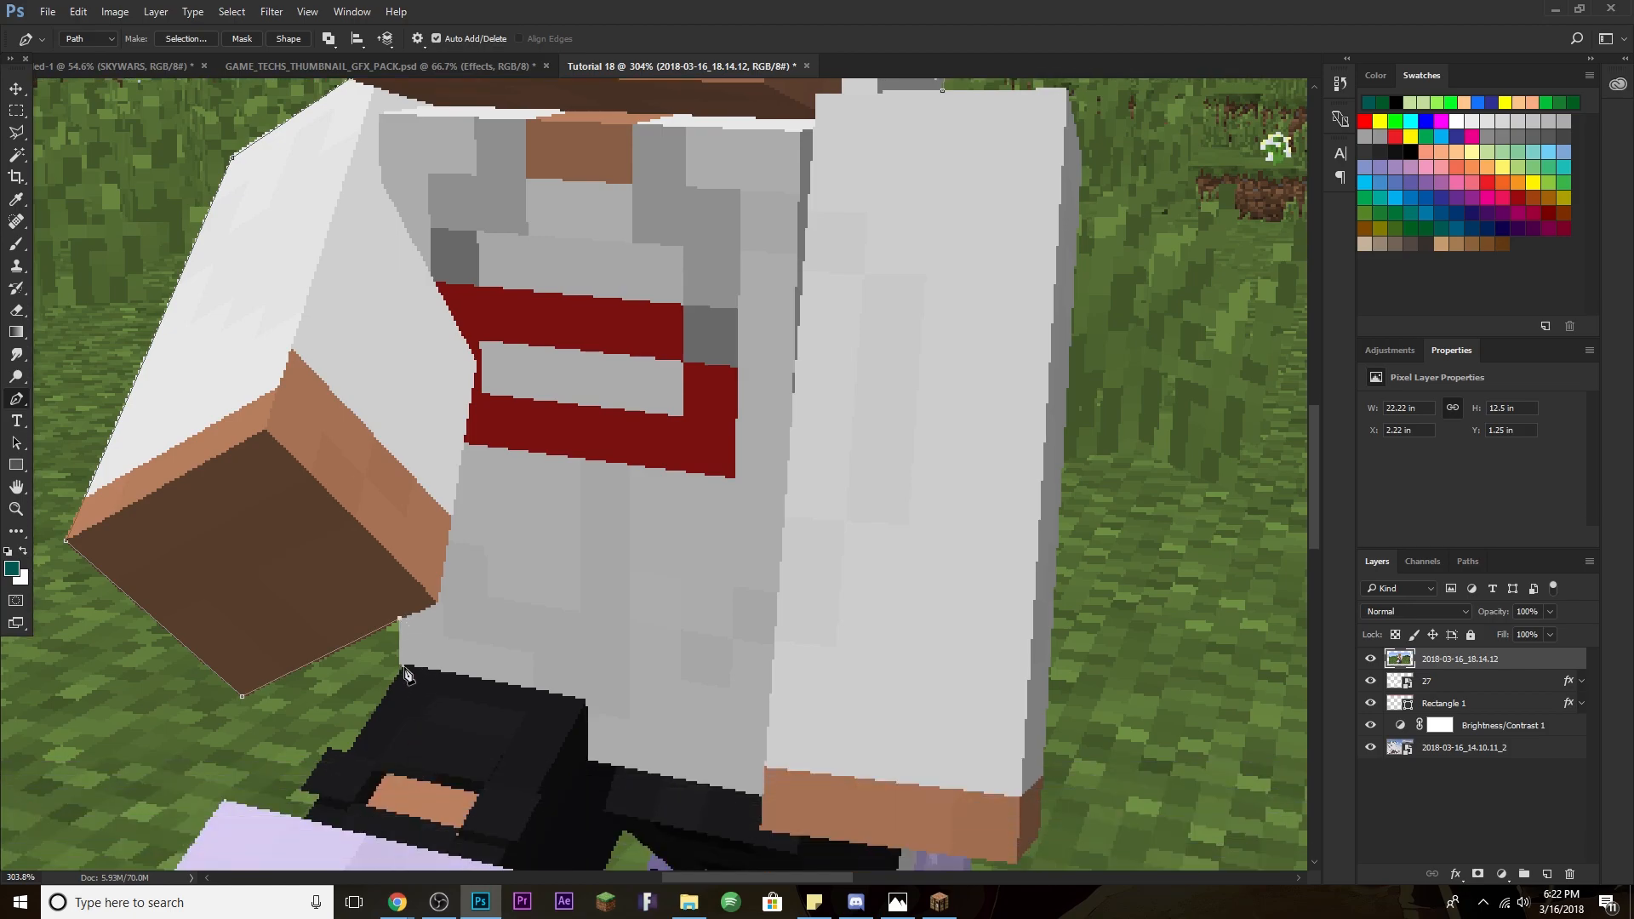
pyautogui.click(401, 667)
# Trace the outer edge of the black front trouser leg up to the top corner of the purple boot.
pyautogui.scroll(-1, 406, 666)
pyautogui.scroll(-1, 346, 630)
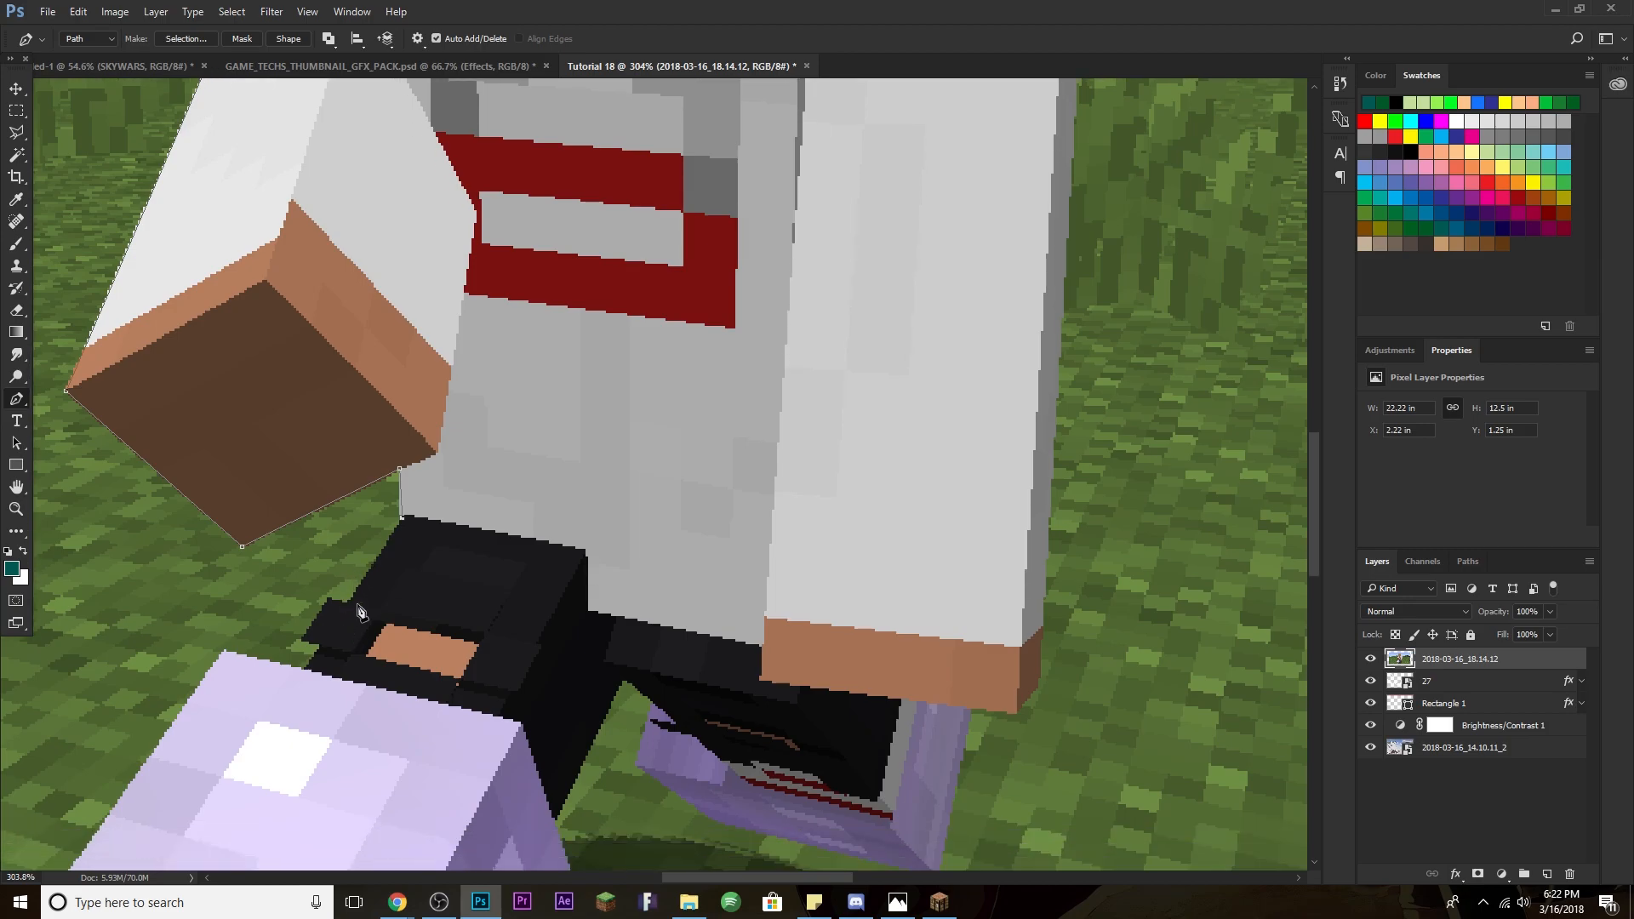
pyautogui.click(350, 606)
pyautogui.click(330, 601)
pyautogui.click(304, 642)
pyautogui.click(322, 647)
pyautogui.click(225, 652)
# Extend the path around the corners of the large purple front boot.
pyautogui.scroll(-7, 255, 617)
pyautogui.moveTo(699, 877); pyautogui.dragTo(671, 875)
pyautogui.scroll(-3, 256, 650)
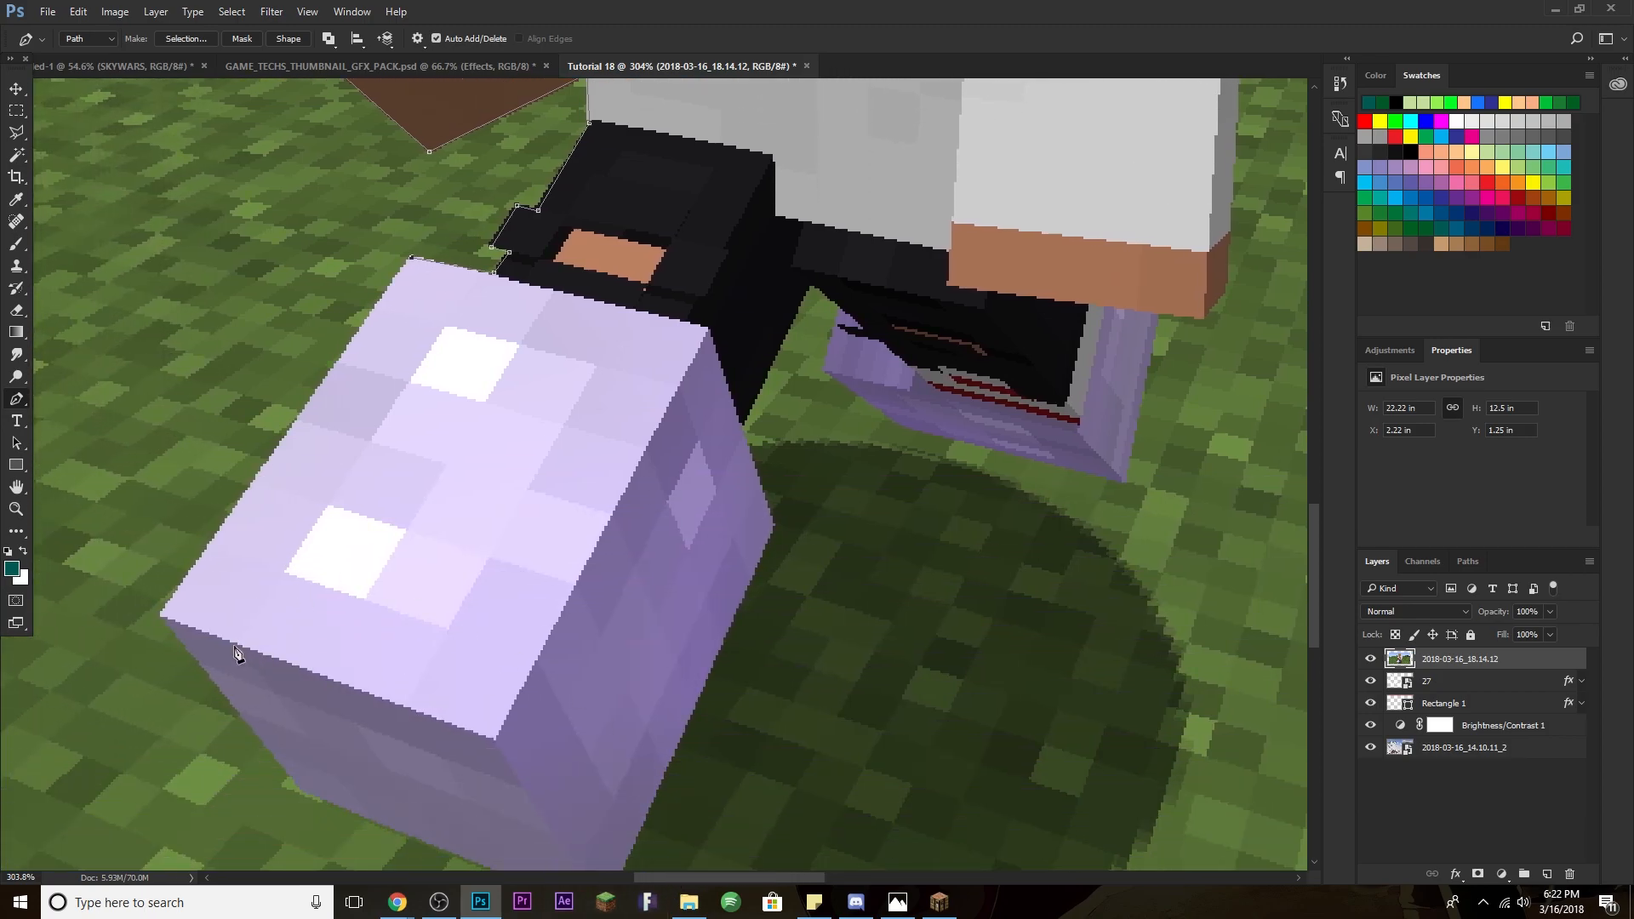
pyautogui.click(162, 614)
pyautogui.click(303, 792)
pyautogui.scroll(-3, 538, 814)
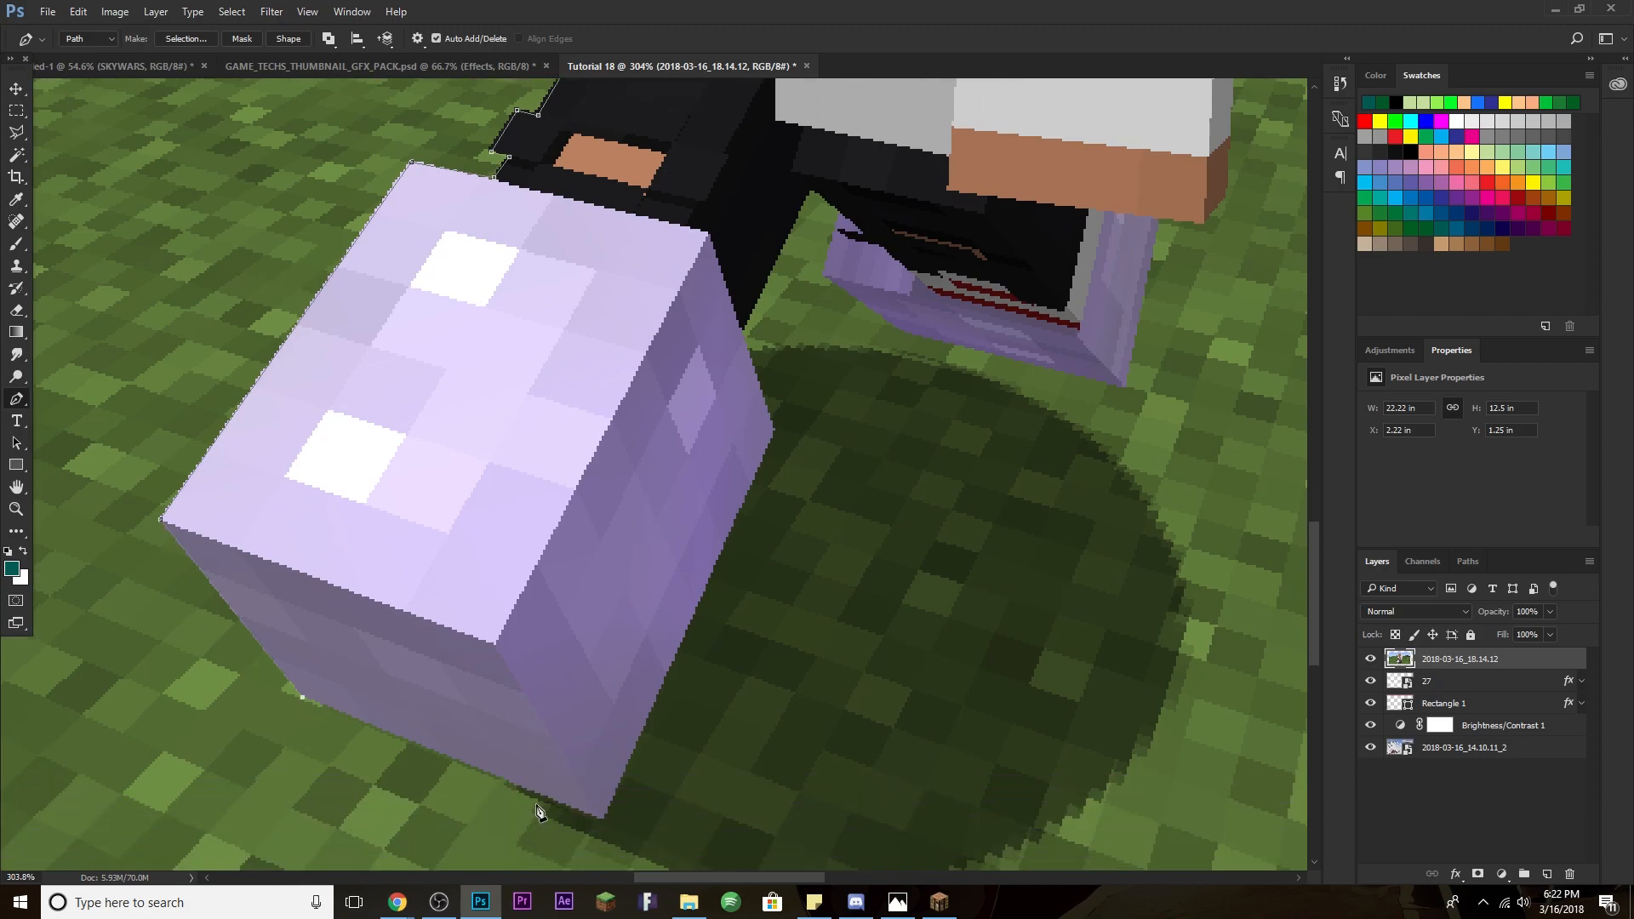
pyautogui.click(599, 819)
pyautogui.click(773, 431)
# Trace the gap between the legs and the outline of the rear boot up to the sleeved arm's hand.
pyautogui.click(739, 333)
pyautogui.click(813, 186)
pyautogui.click(843, 214)
pyautogui.click(824, 276)
pyautogui.click(897, 329)
pyautogui.click(1125, 387)
pyautogui.click(1157, 219)
# Trace the straight arm from its hand up to the shoulder and close the path at the starting anchor by the hood.
pyautogui.scroll(3, 1158, 220)
pyautogui.click(1205, 330)
pyautogui.click(1228, 296)
pyautogui.scroll(3, 1229, 295)
pyautogui.moveTo(1314, 508); pyautogui.dragTo(1314, 403)
pyautogui.click(1269, 289)
pyautogui.click(1256, 235)
pyautogui.scroll(-11, 1273, 305)
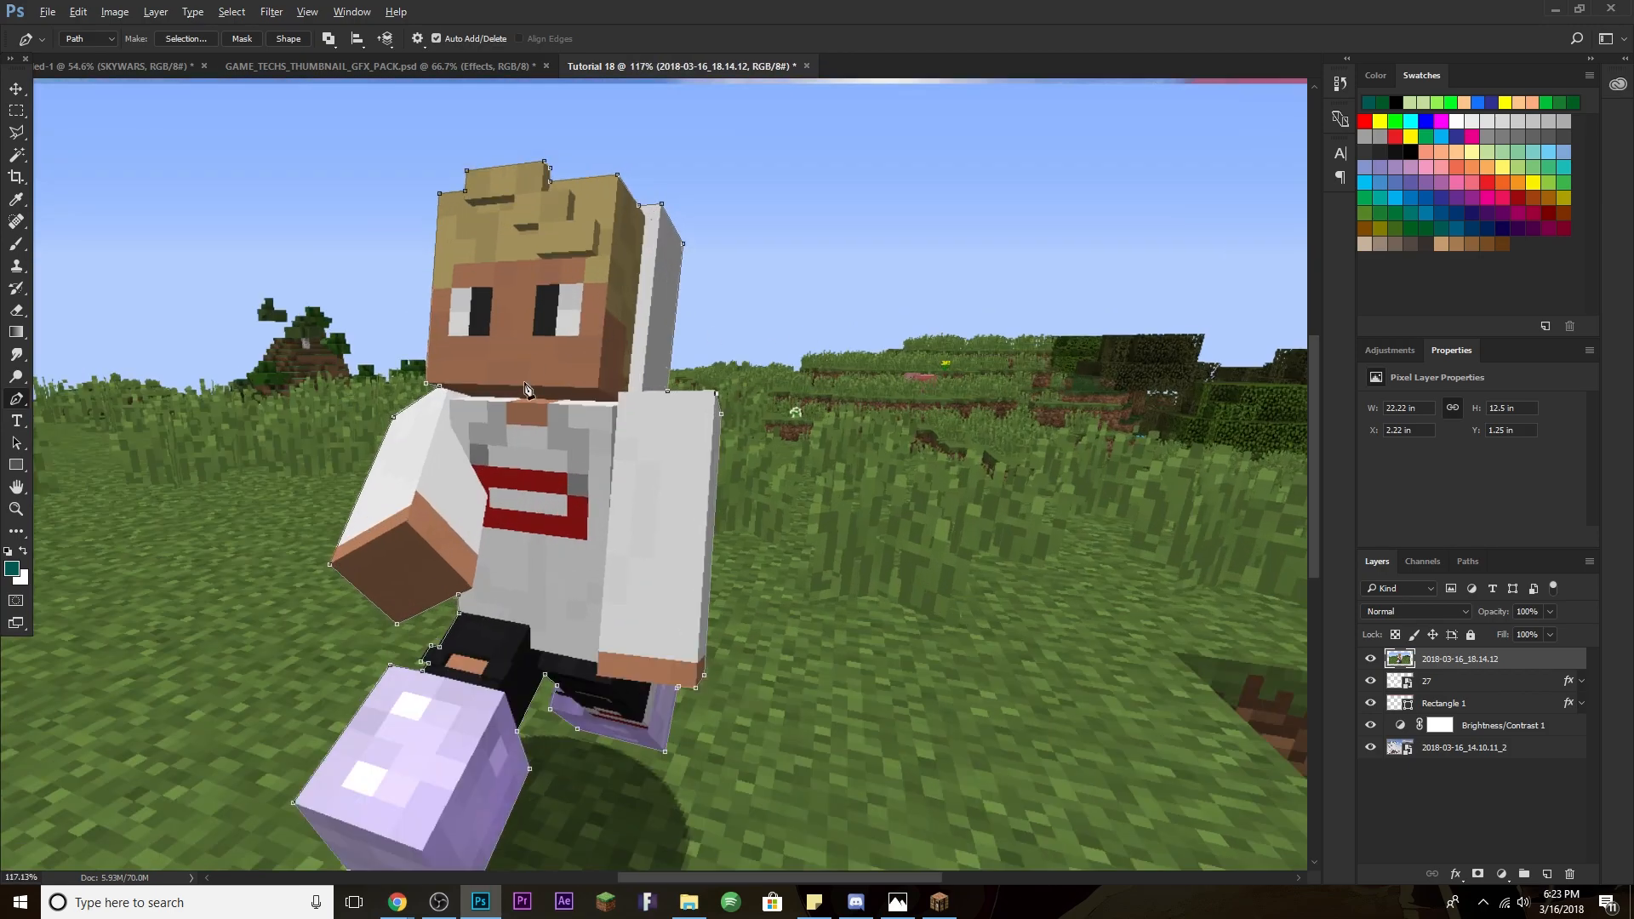
pyautogui.scroll(10, 799, 410)
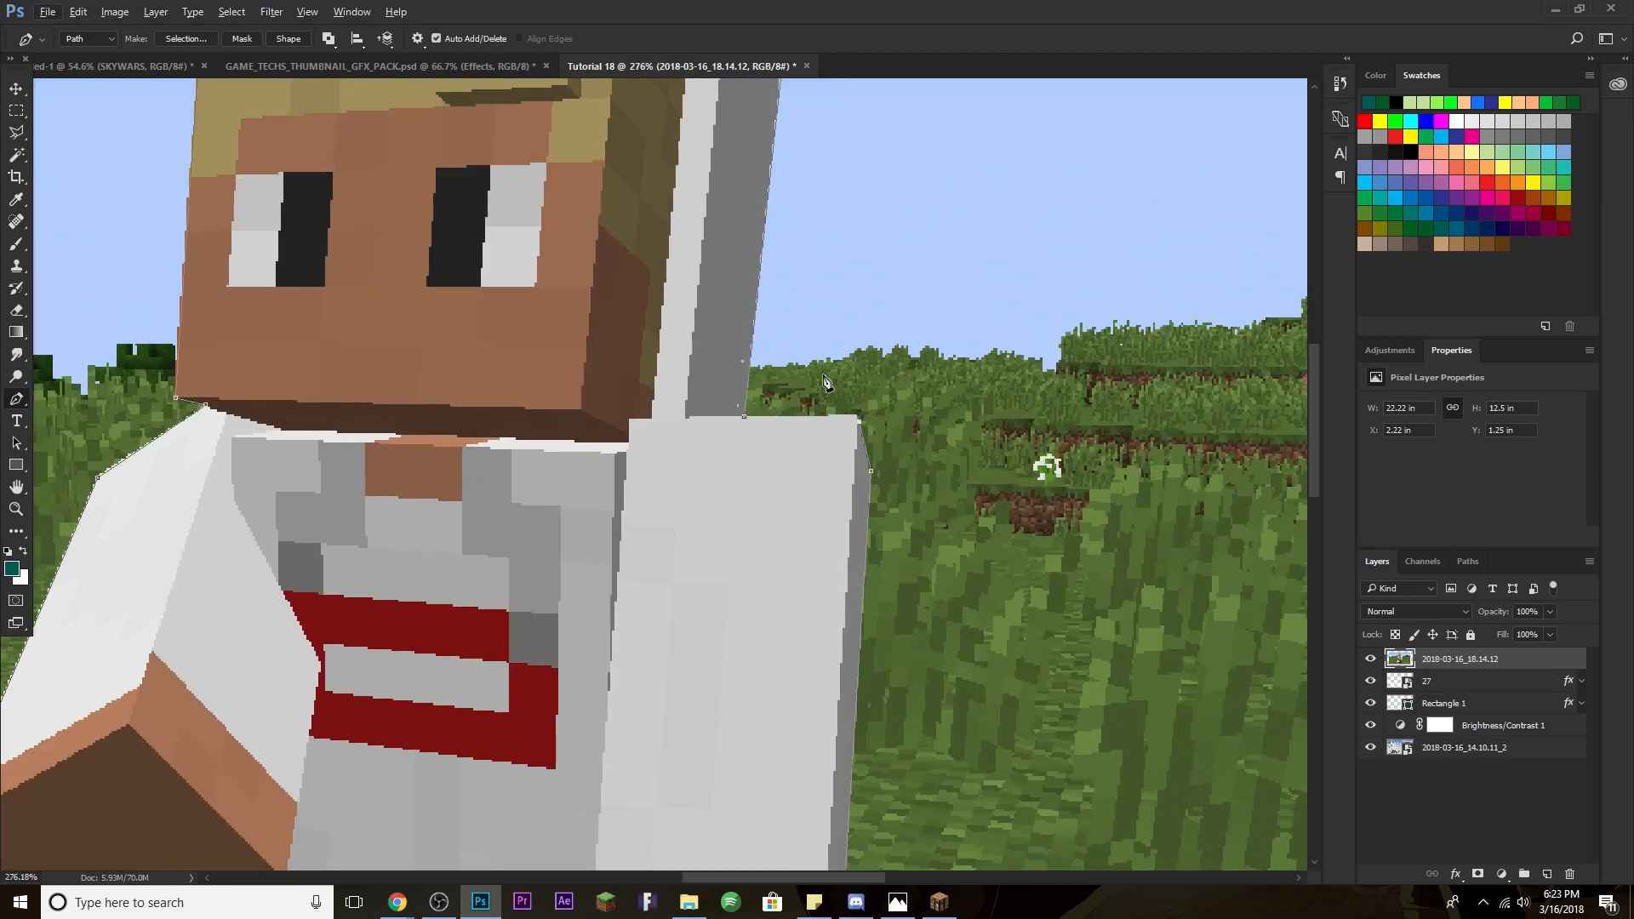
pyautogui.click(745, 418)
# Convert the closed character path into a new anti-aliased selection with a feather radius of 1.5 pixels.
pyautogui.scroll(-6, 442, 417)
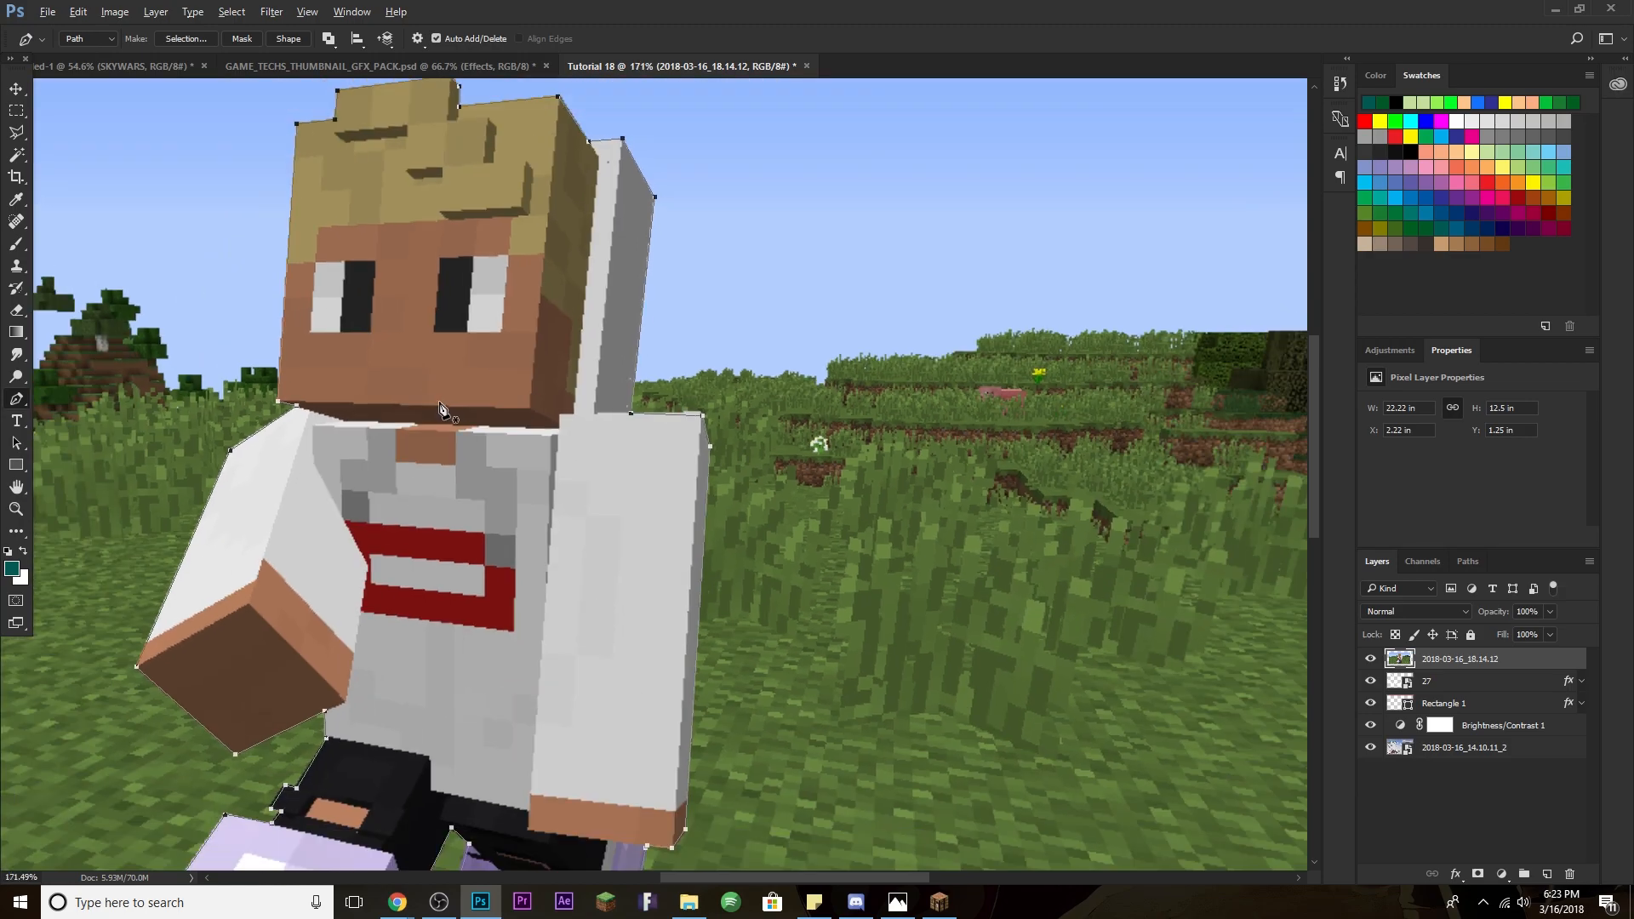
pyautogui.scroll(-4, 440, 417)
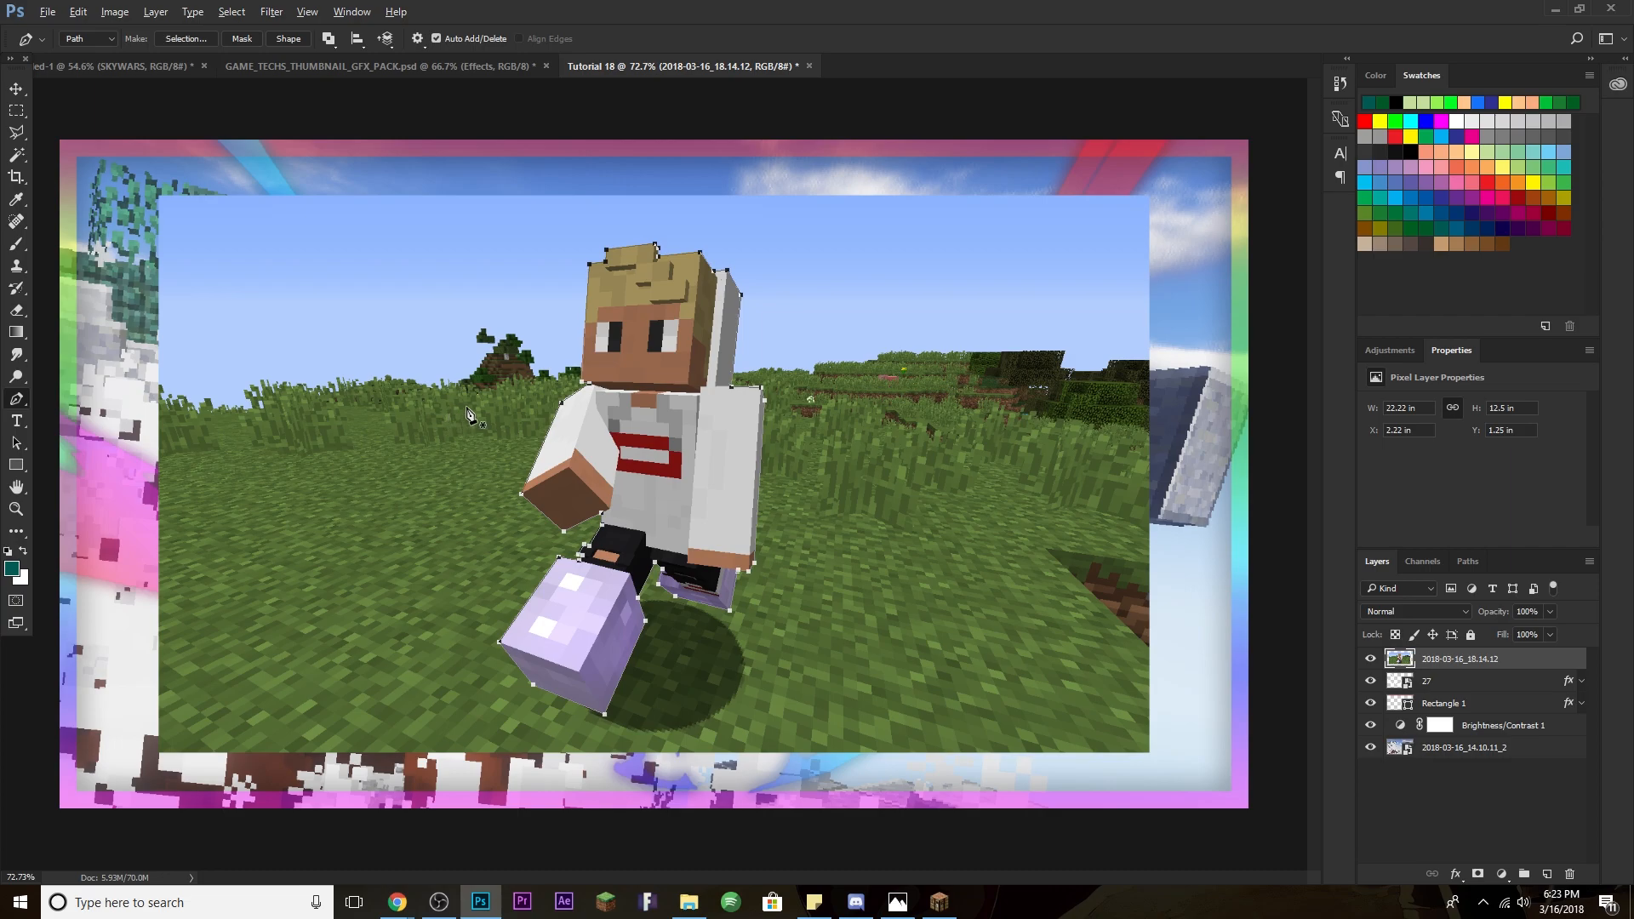
pyautogui.rightClick(648, 394)
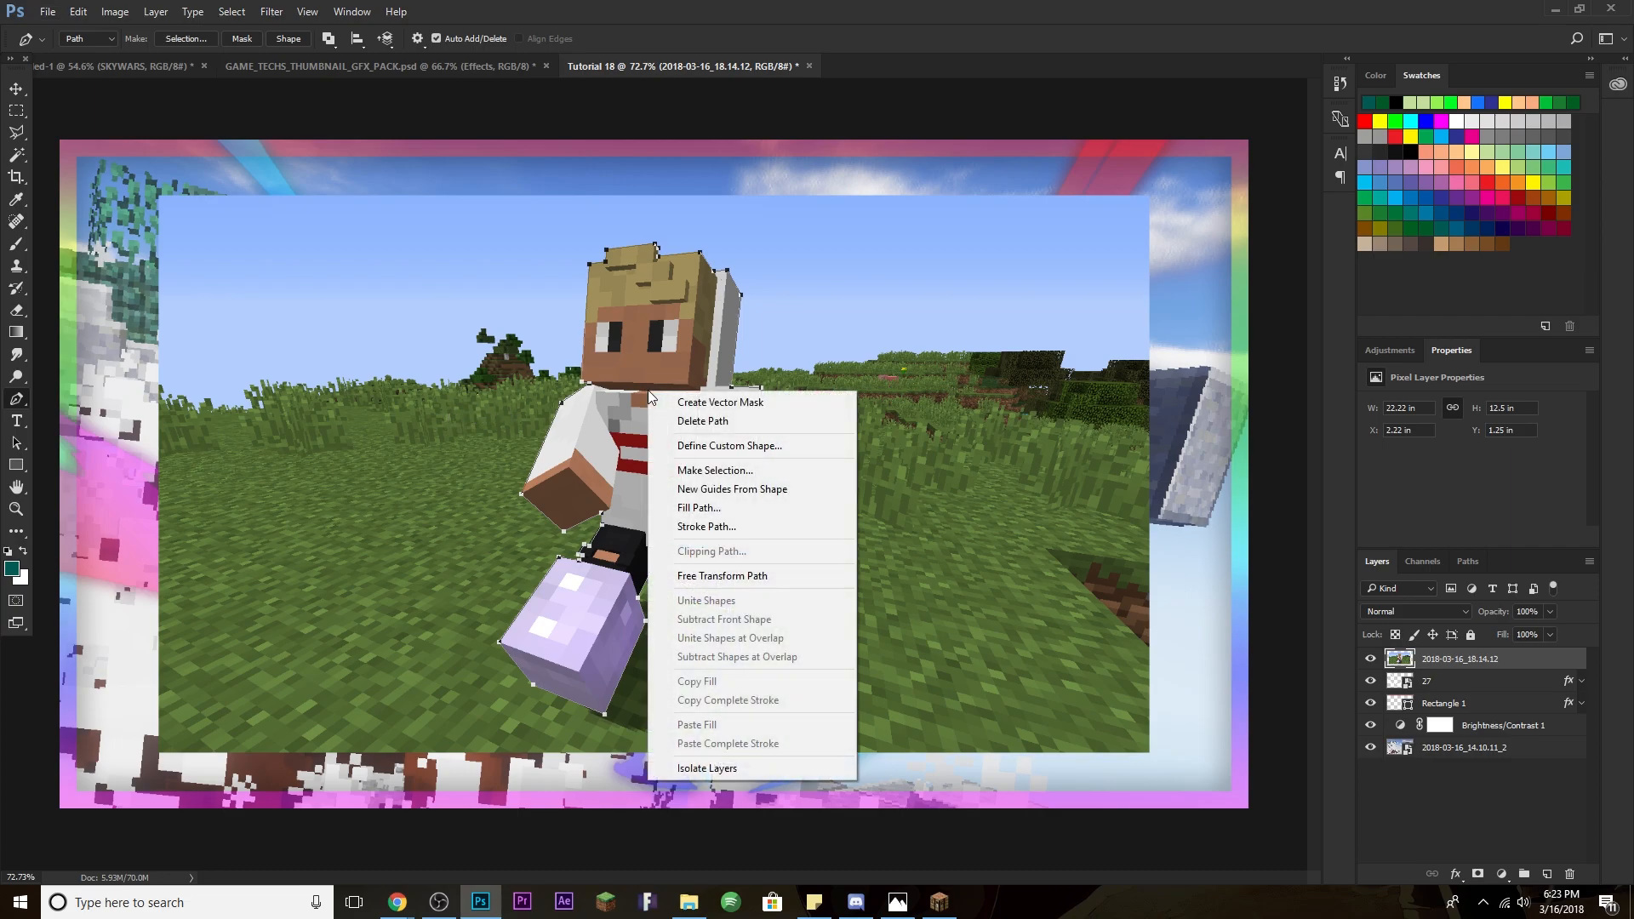
pyautogui.click(732, 470)
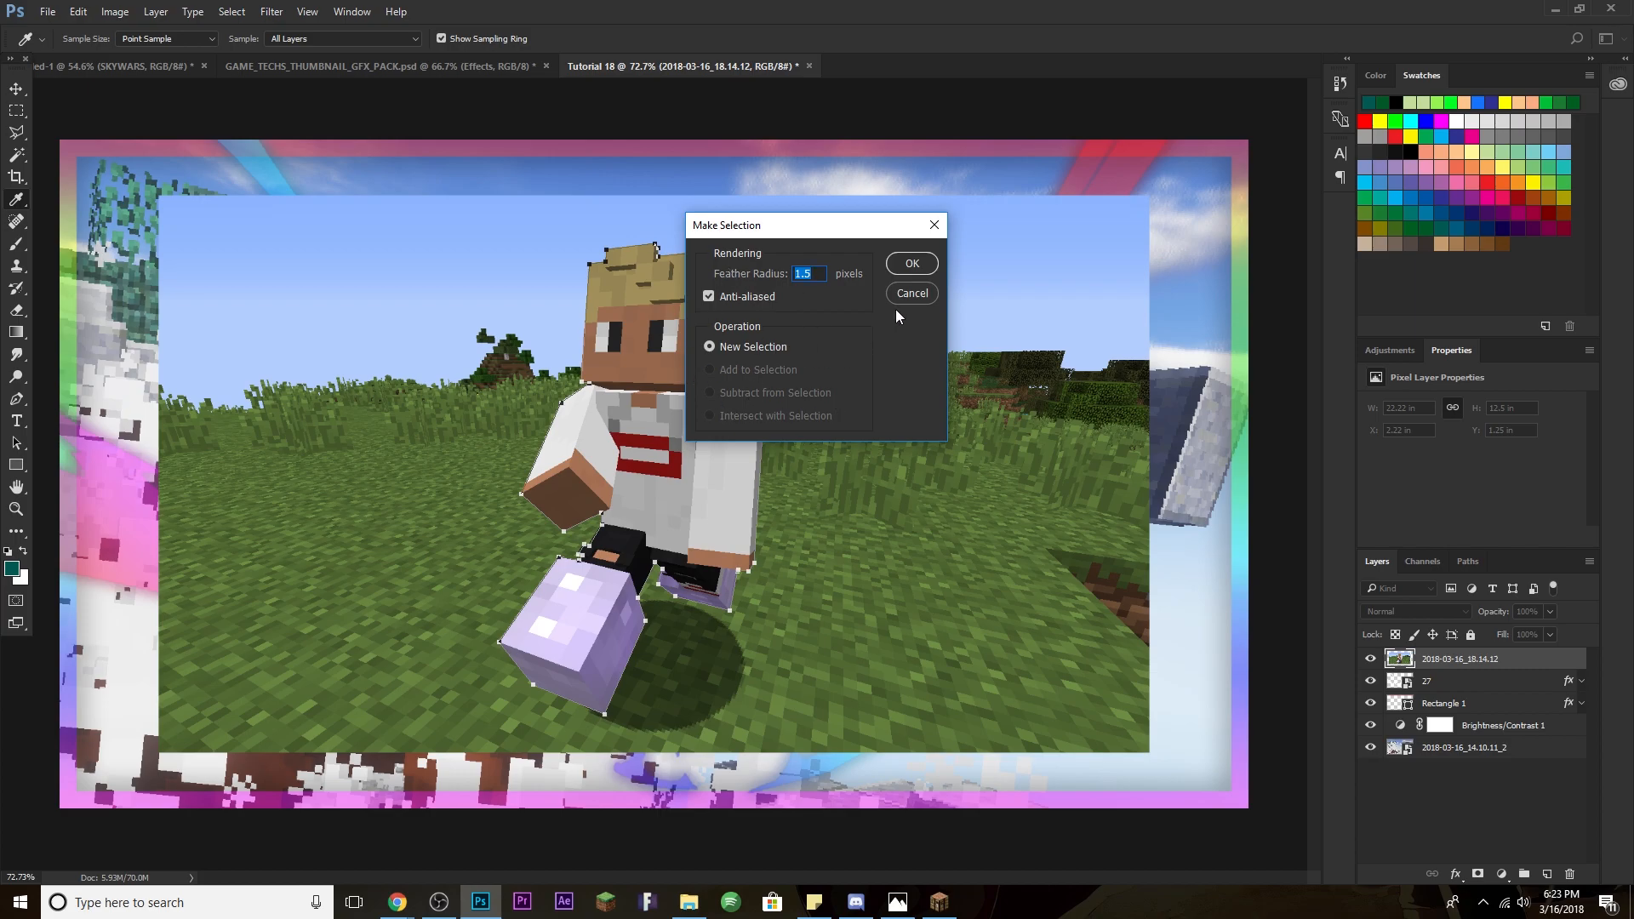
pyautogui.click(912, 264)
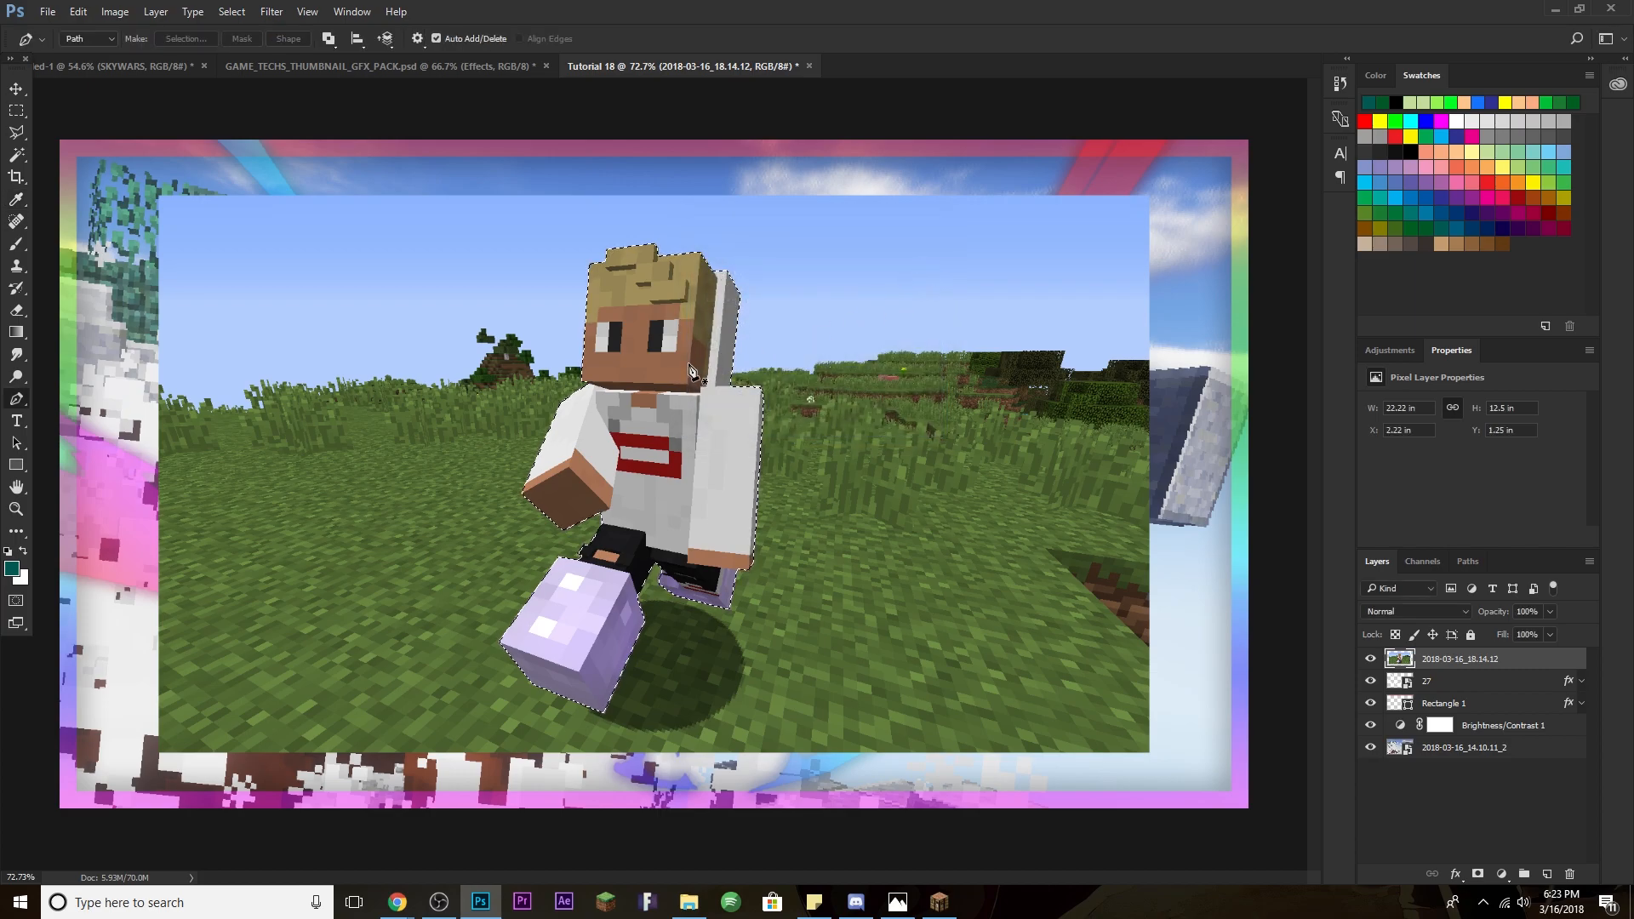
# Cut the selected character, paste it onto a new layer and delete the leftover 2018-03-16_18.14.12 layer.
pyautogui.press('Delete')
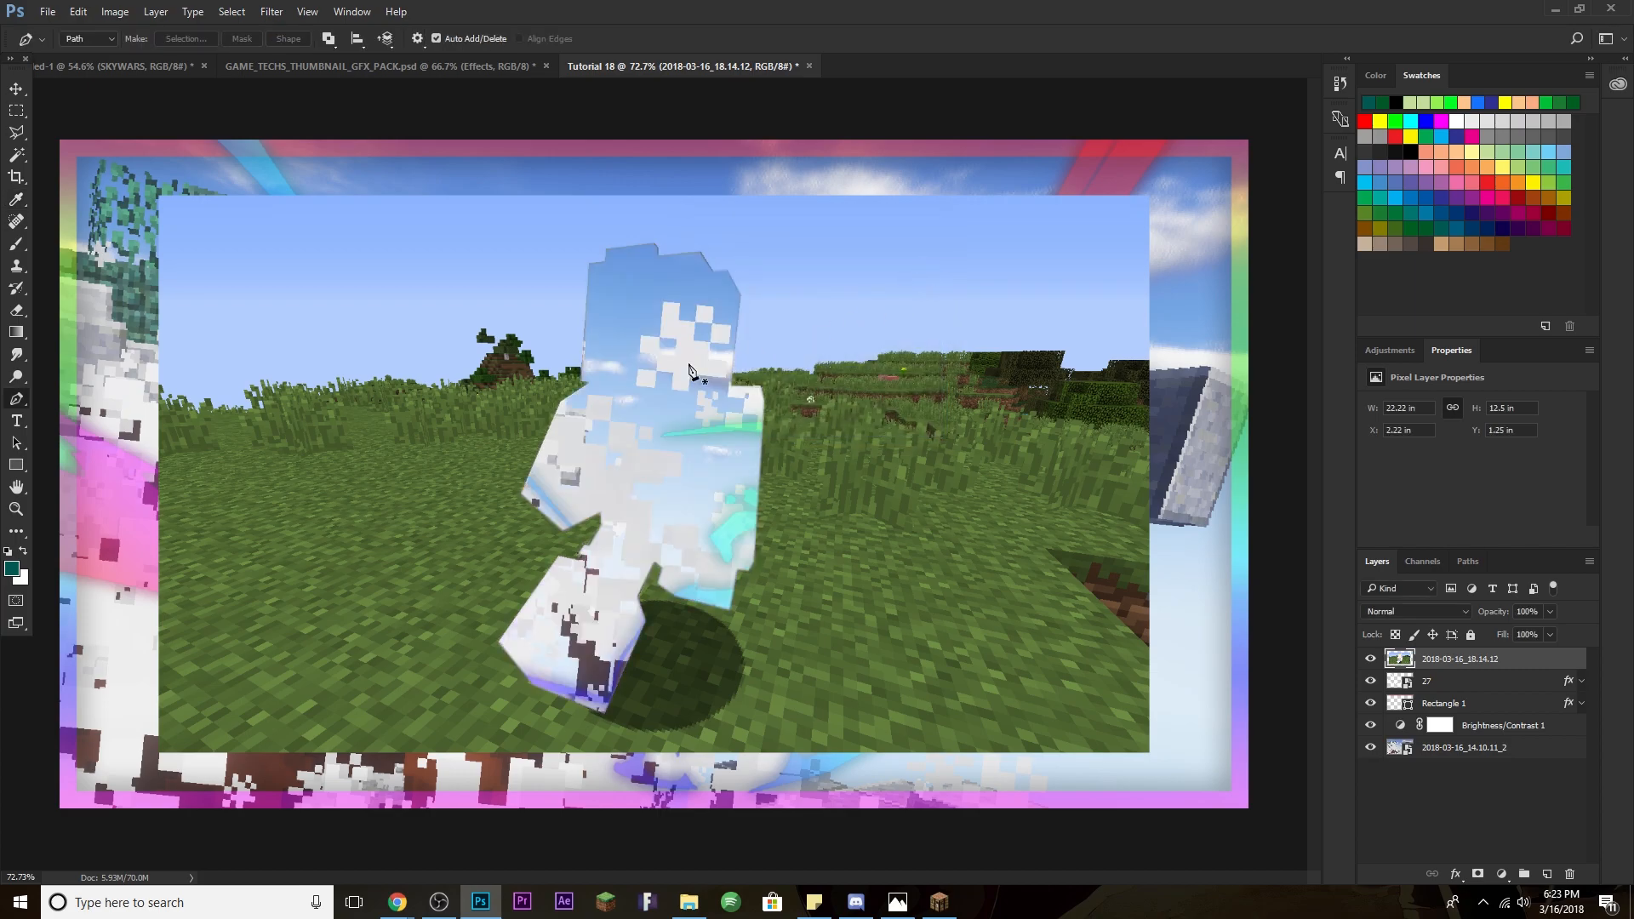
pyautogui.hotkey('ctrl', 'v')
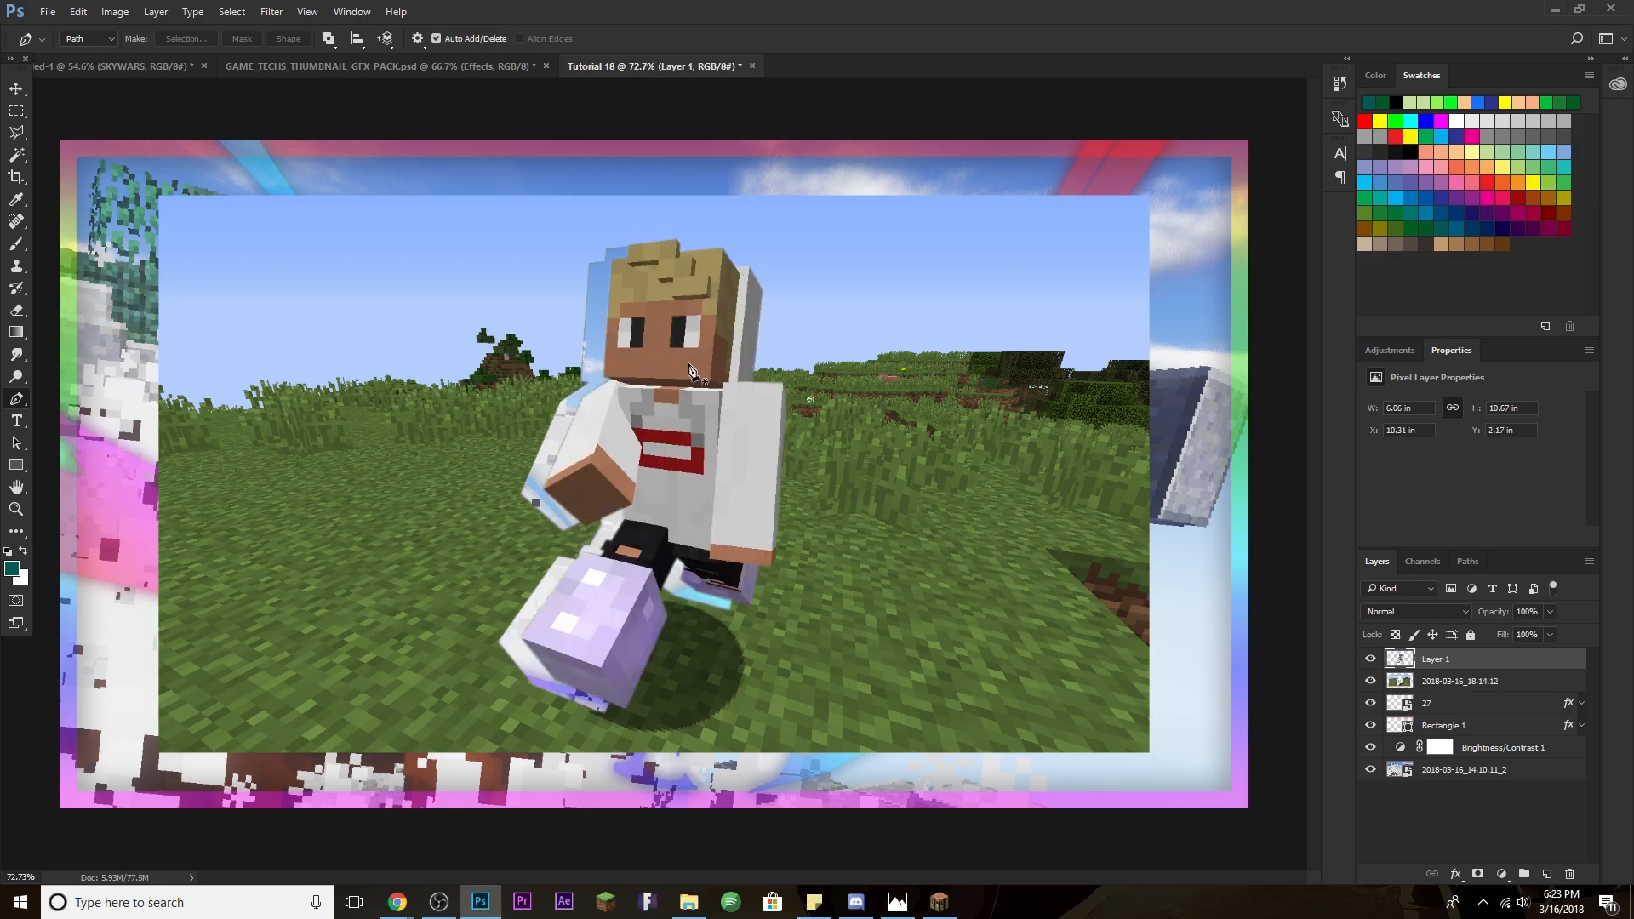
pyautogui.click(1434, 682)
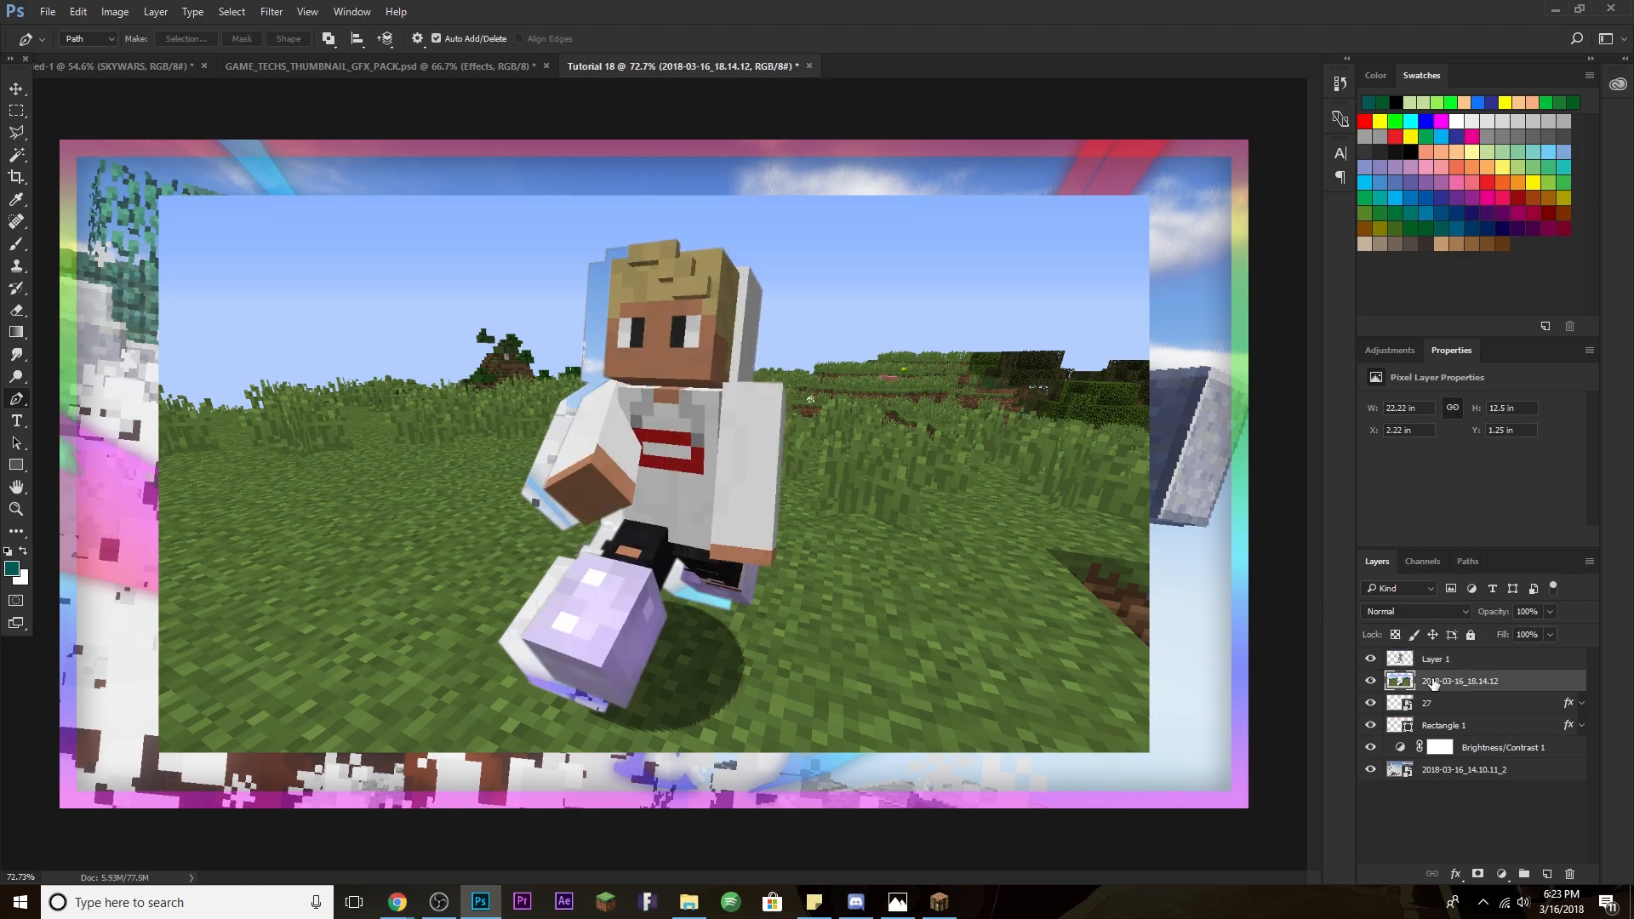
pyautogui.press('Delete')
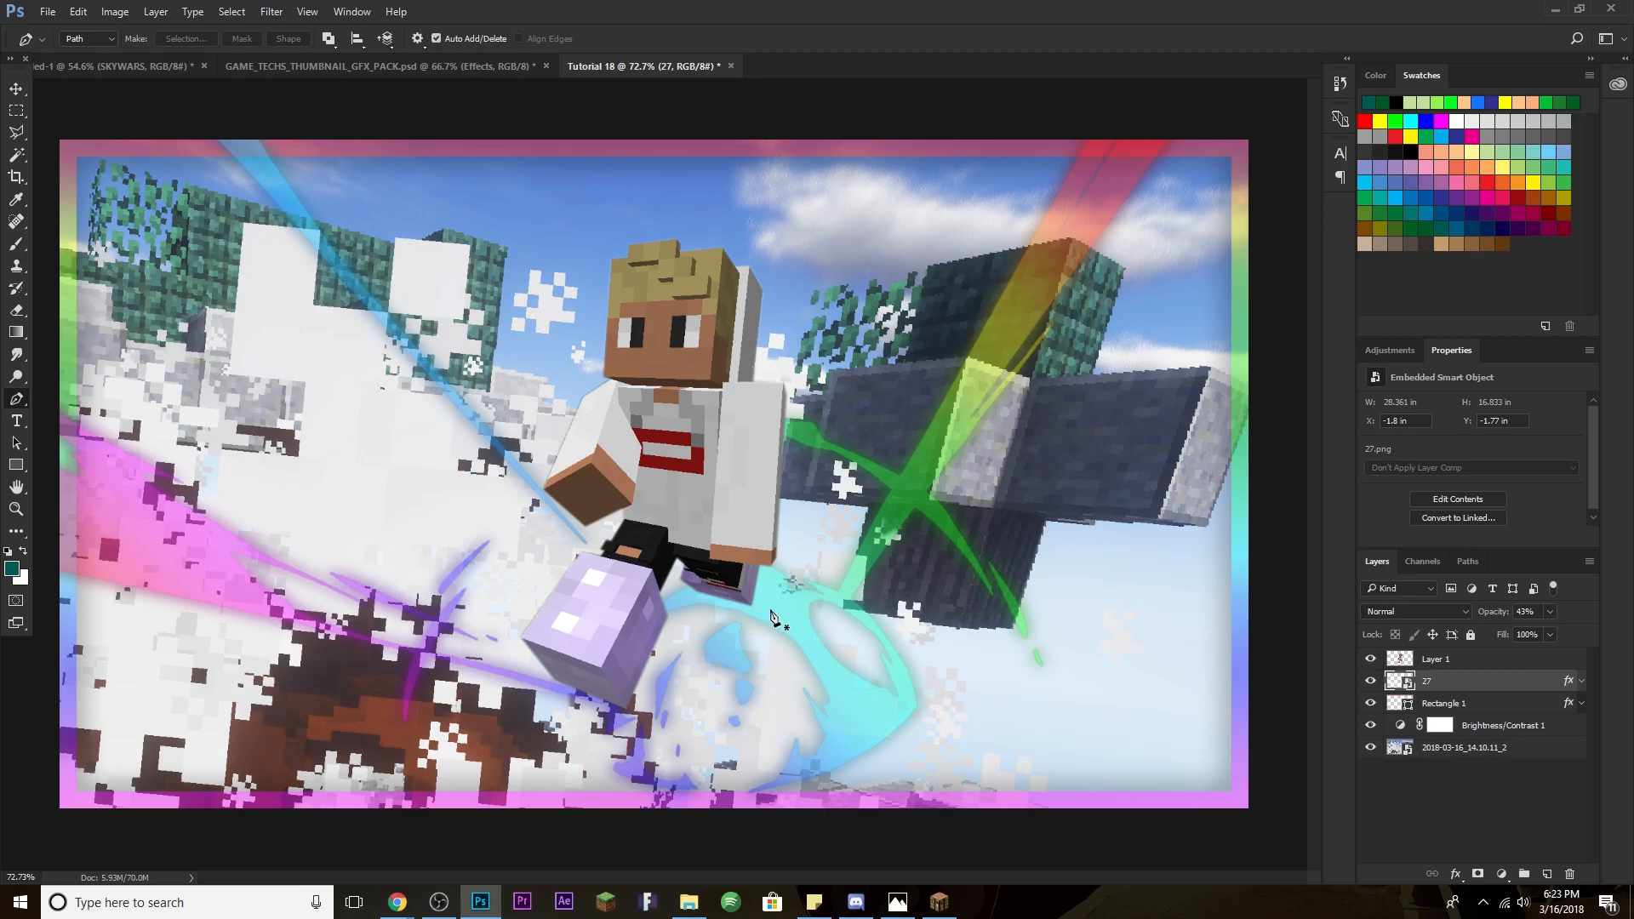
# Select Layer 1 and move the cut-out character to the left side of the thumbnail.
pyautogui.scroll(-1, 771, 614)
pyautogui.scroll(1, 711, 606)
pyautogui.click(1480, 660)
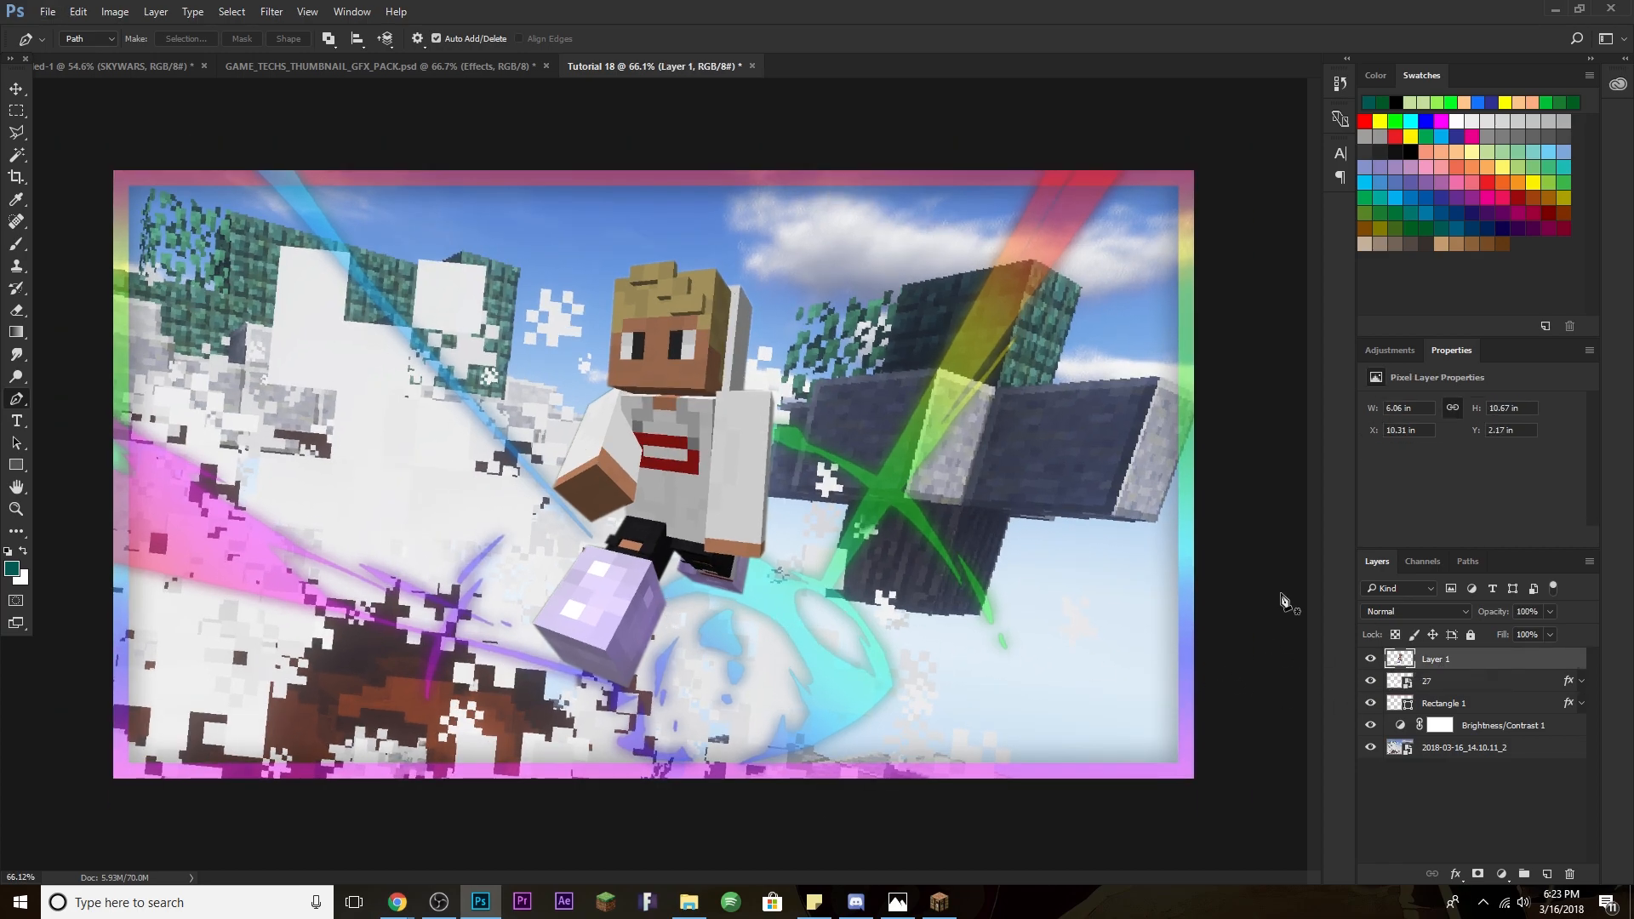
pyautogui.click(15, 88)
pyautogui.moveTo(651, 422); pyautogui.dragTo(425, 430)
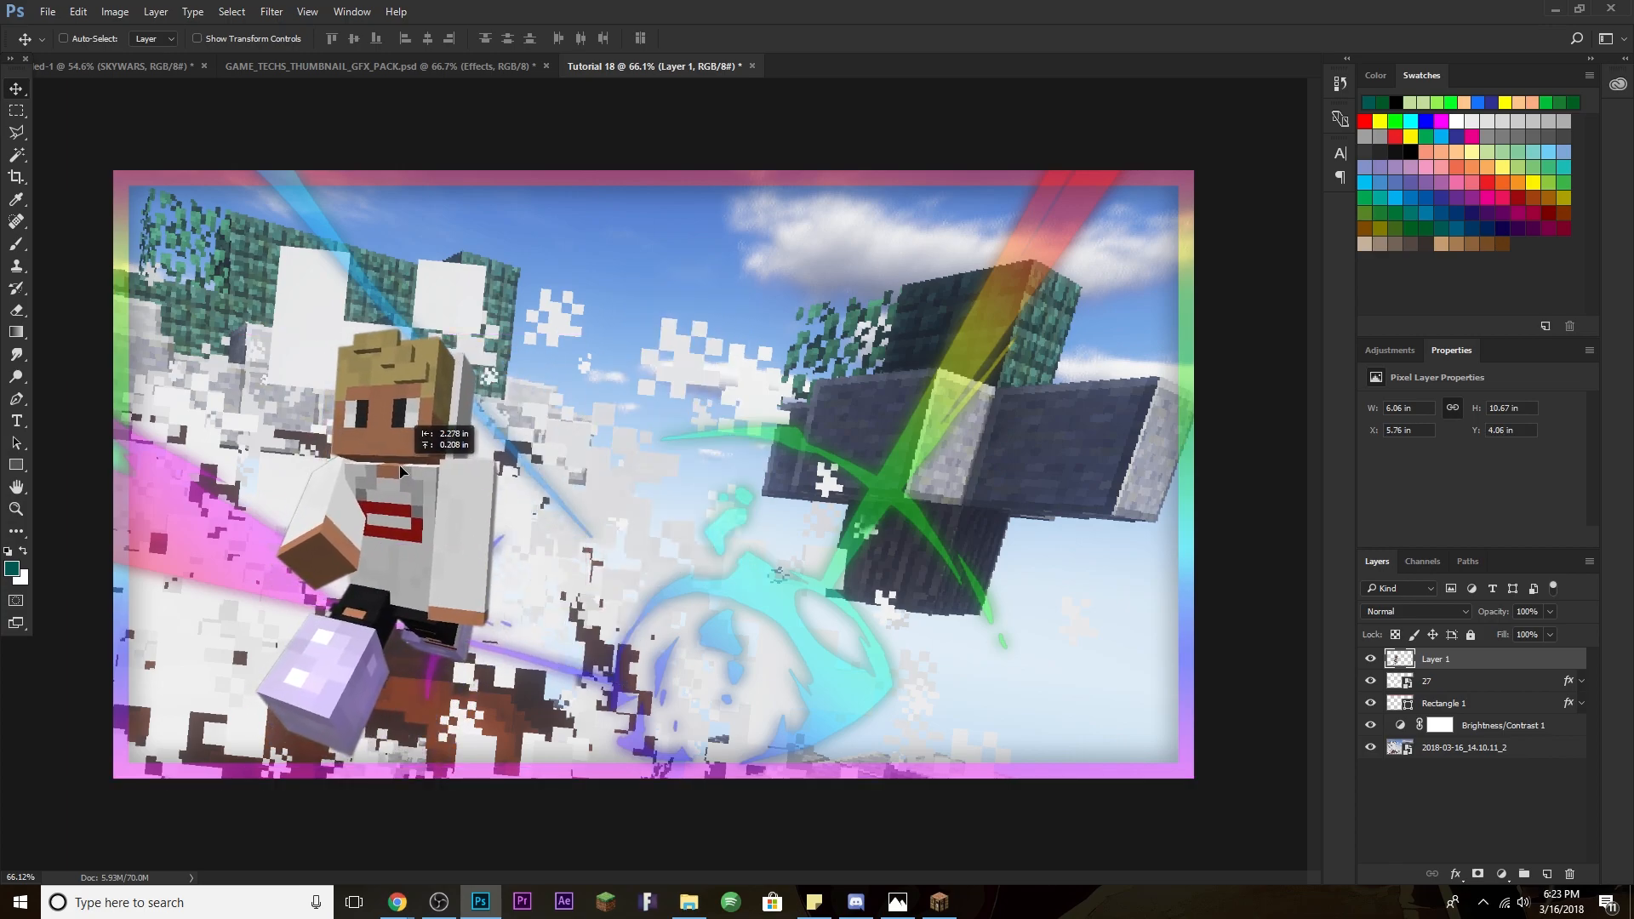
# Enlarge the character to about 112% and tilt it clockwise on the left side of the thumbnail.
pyautogui.hotkey('ctrl', 't')
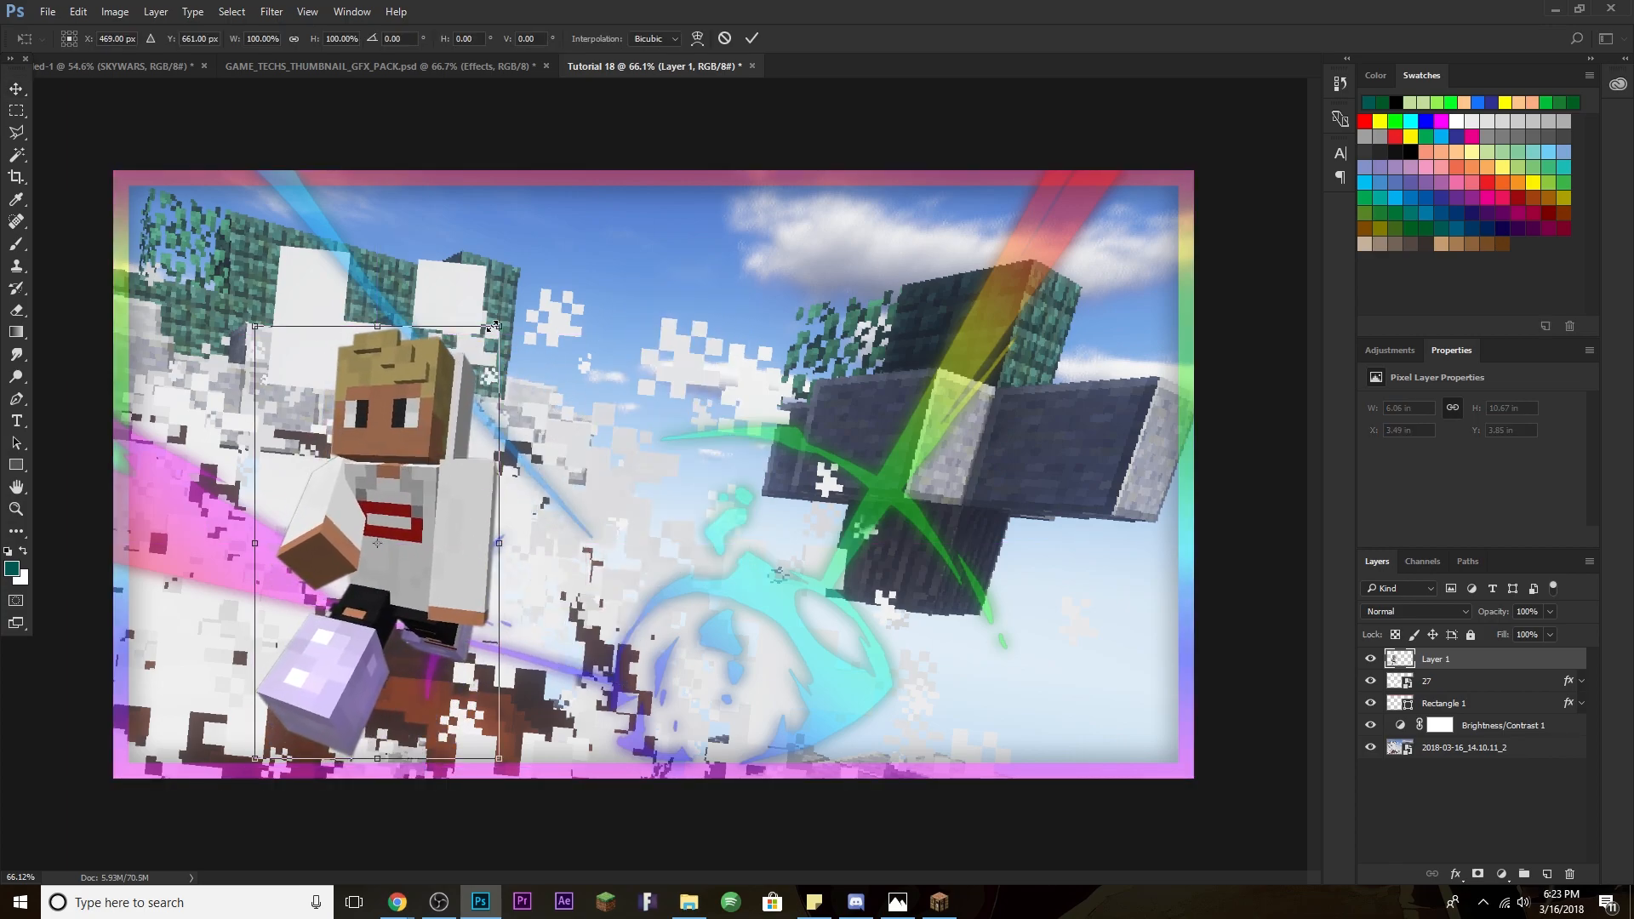
pyautogui.moveTo(499, 327); pyautogui.dragTo(563, 215)
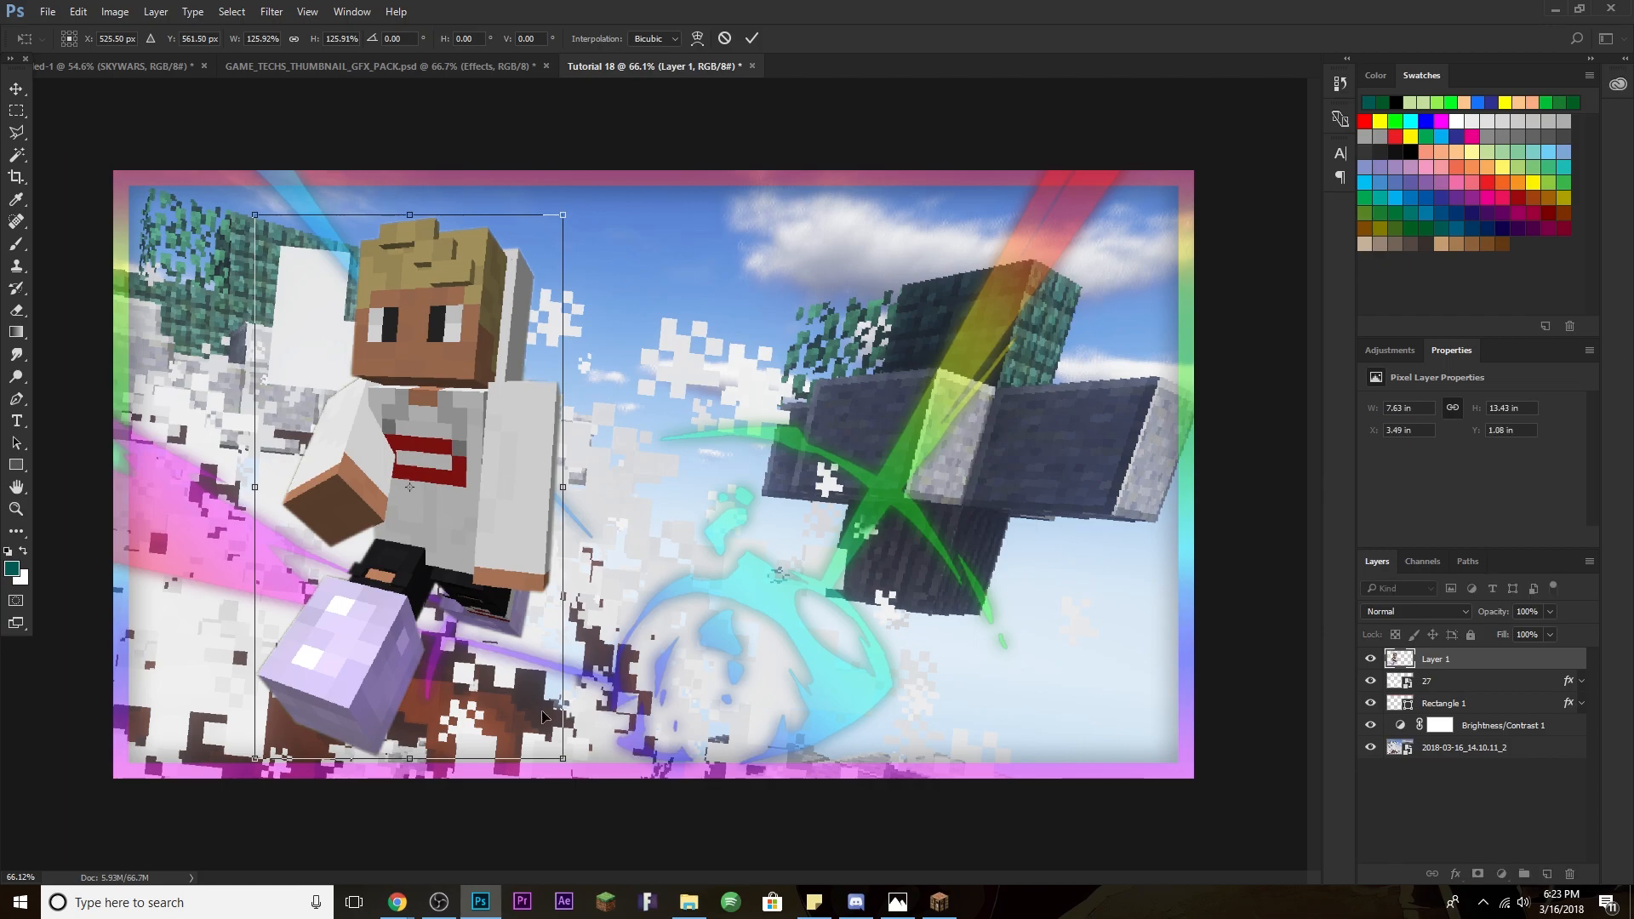
pyautogui.moveTo(584, 769); pyautogui.dragTo(612, 742)
pyautogui.moveTo(486, 536); pyautogui.dragTo(418, 549)
pyautogui.moveTo(513, 215); pyautogui.dragTo(478, 282)
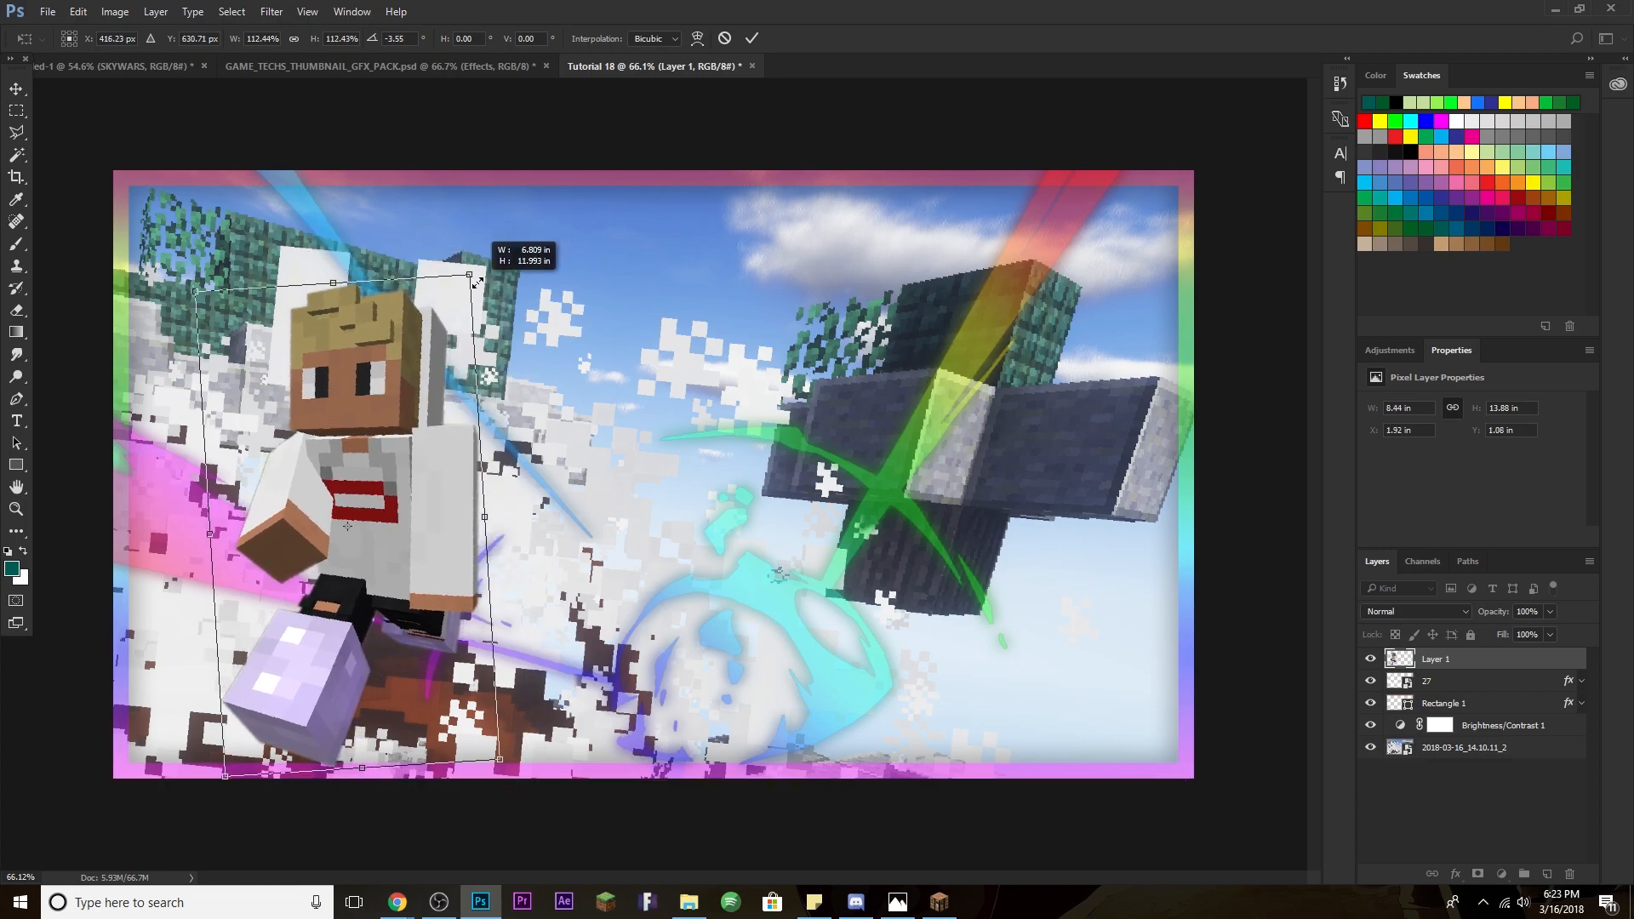
pyautogui.moveTo(421, 447); pyautogui.dragTo(428, 449)
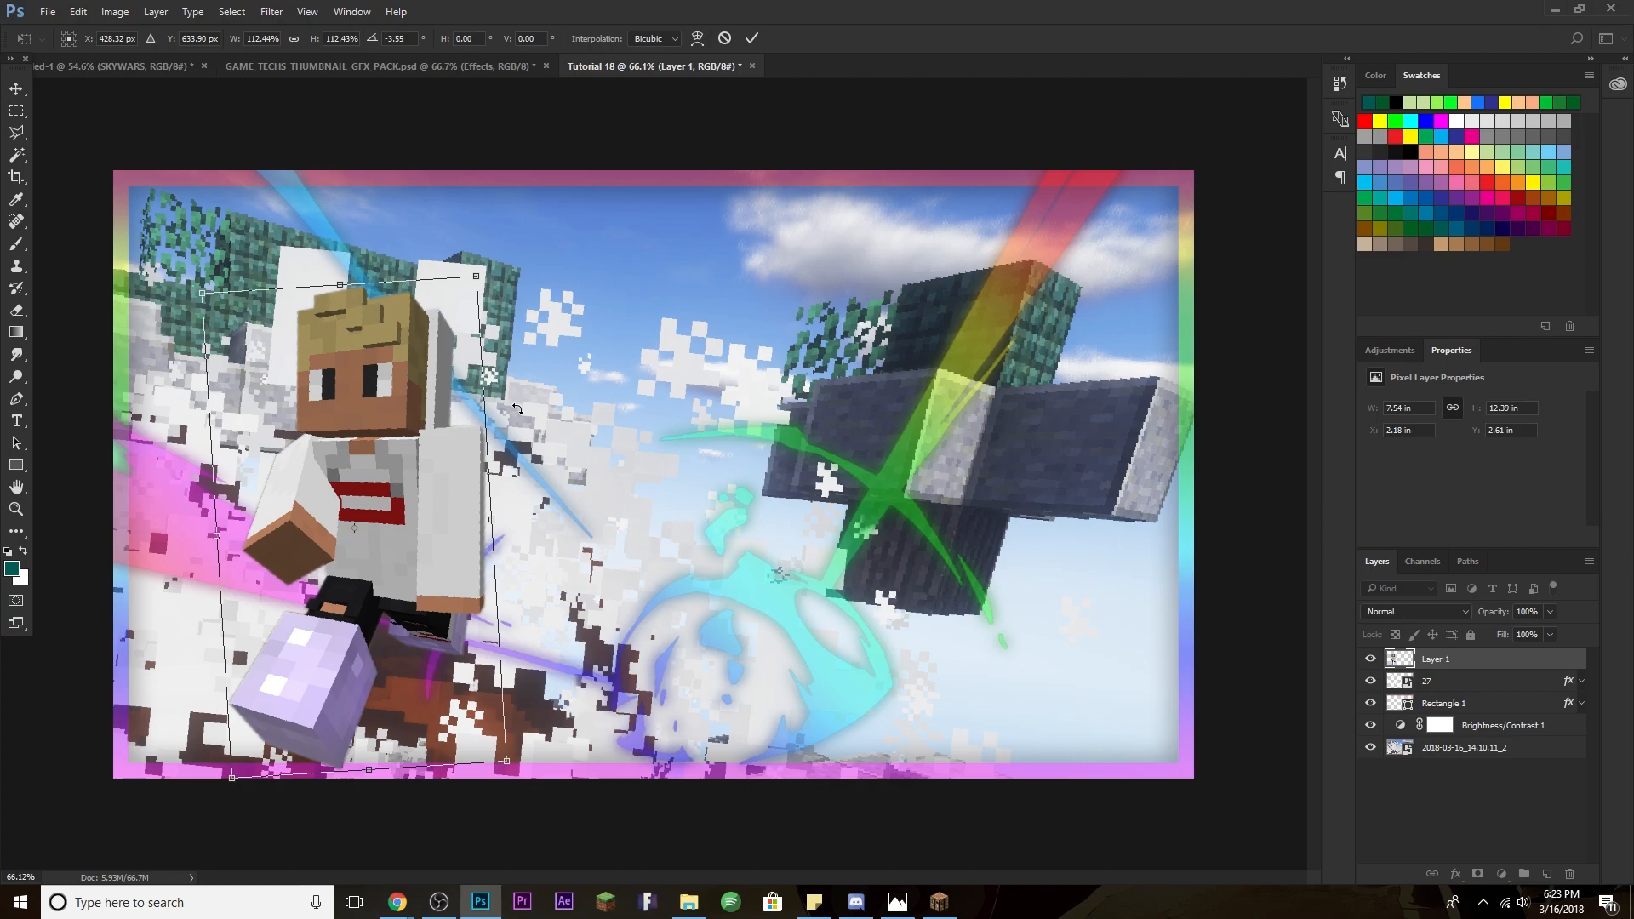
pyautogui.press('Return')
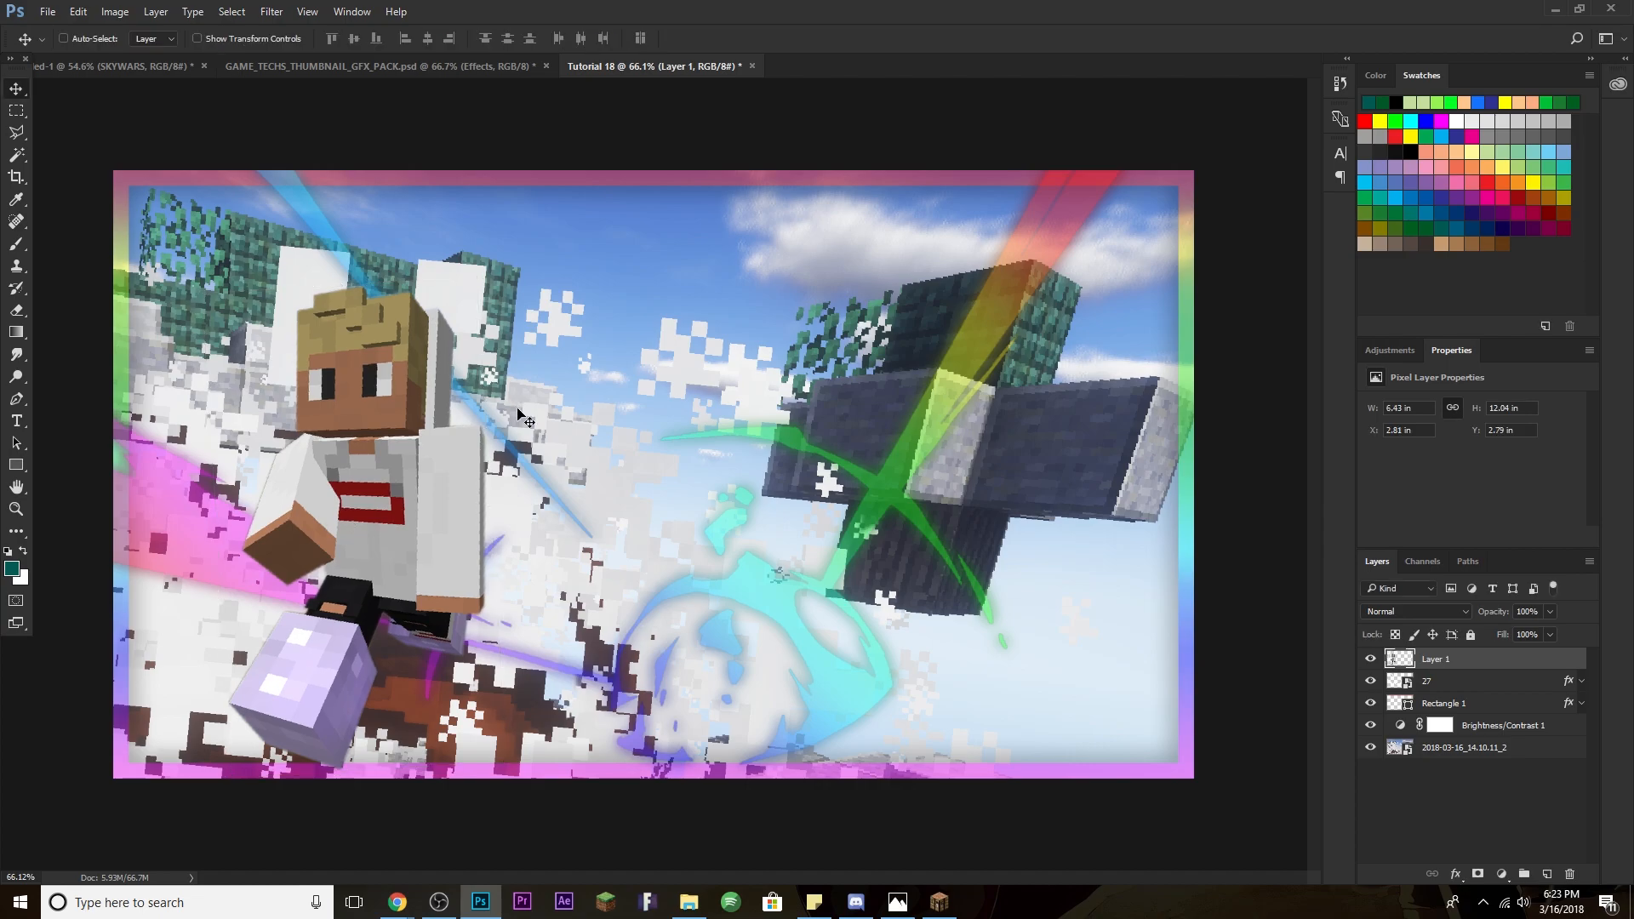
pyautogui.hotkey('ctrl', 'z')
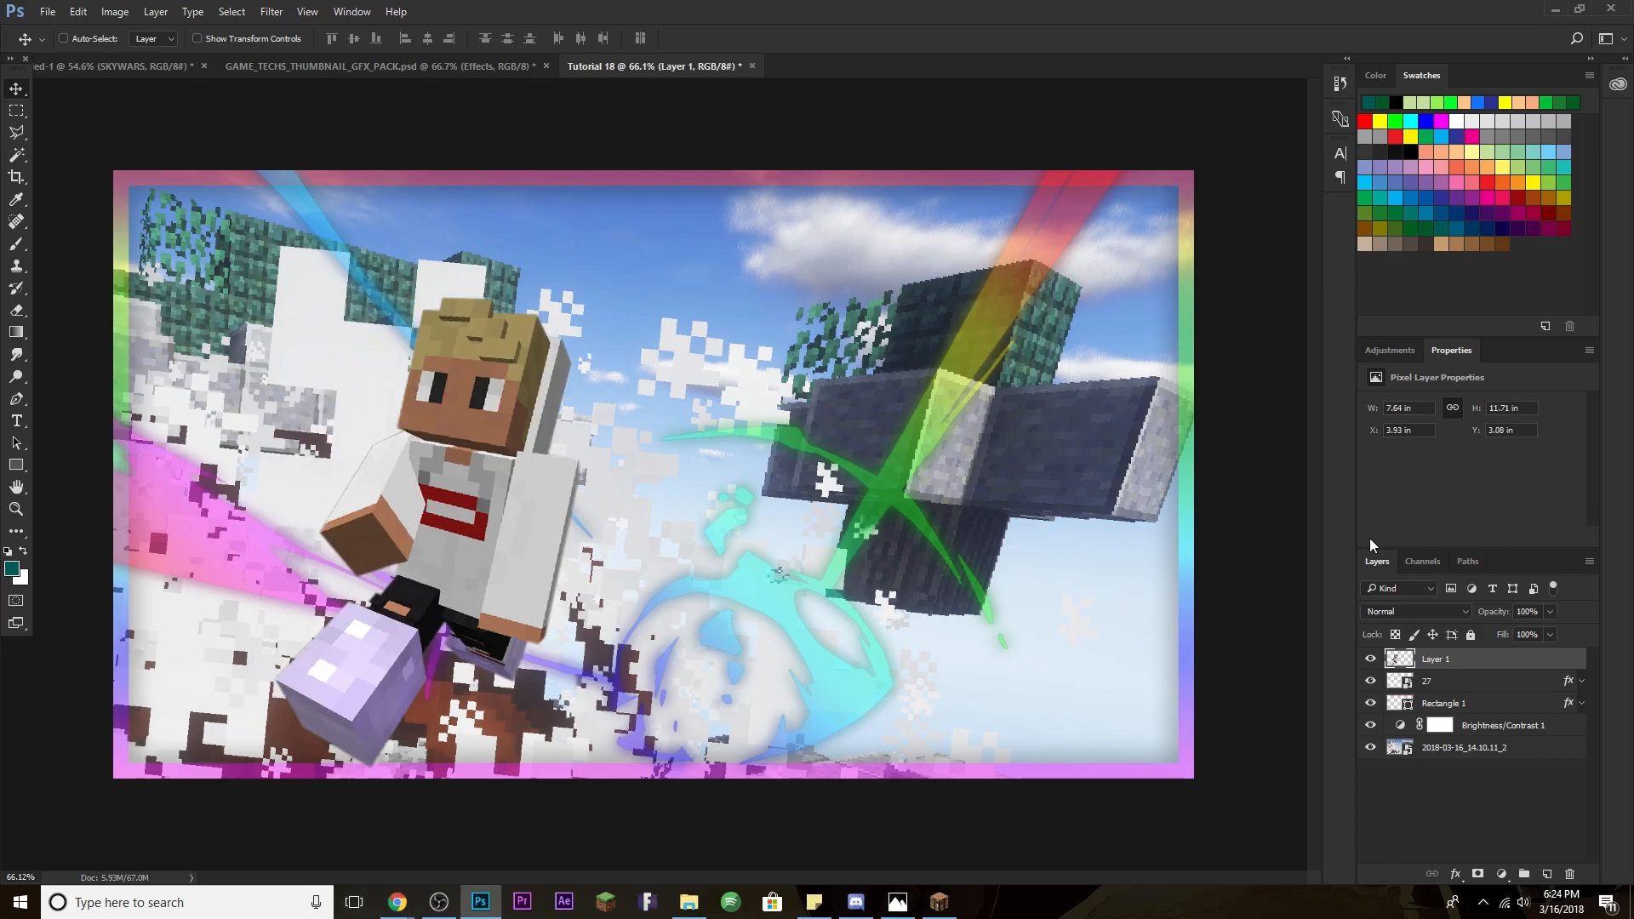
# Give Layer 1 an outside stroke of 13 px with the Spectrum gradient fill at 50% opacity.
pyautogui.doubleClick(1551, 662)
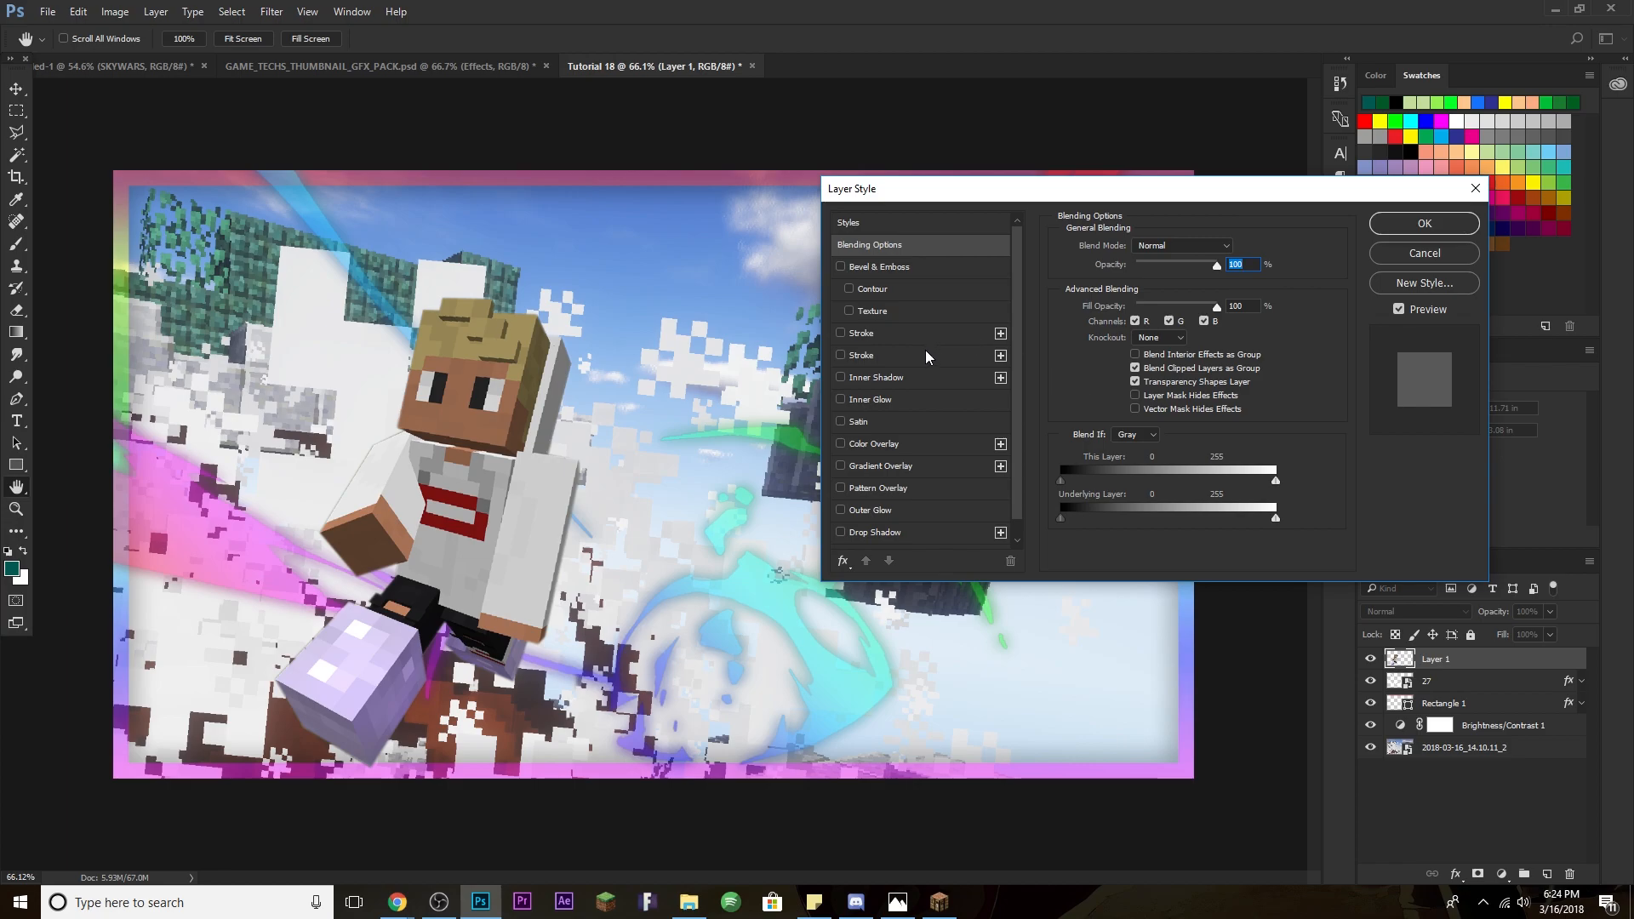
pyautogui.click(1000, 355)
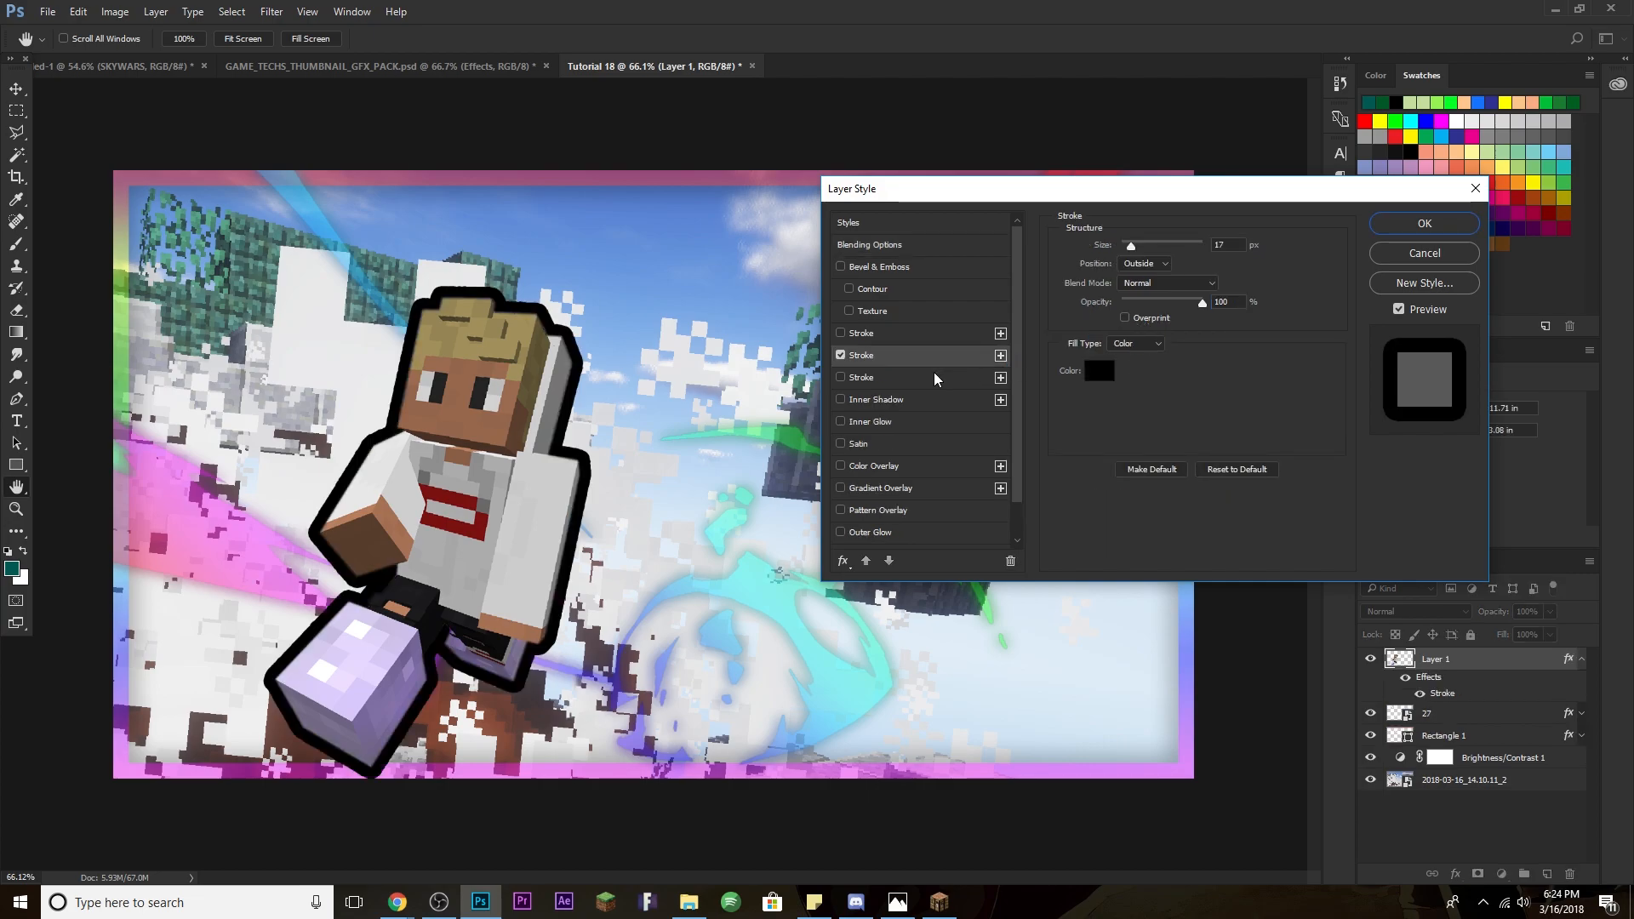
pyautogui.click(841, 377)
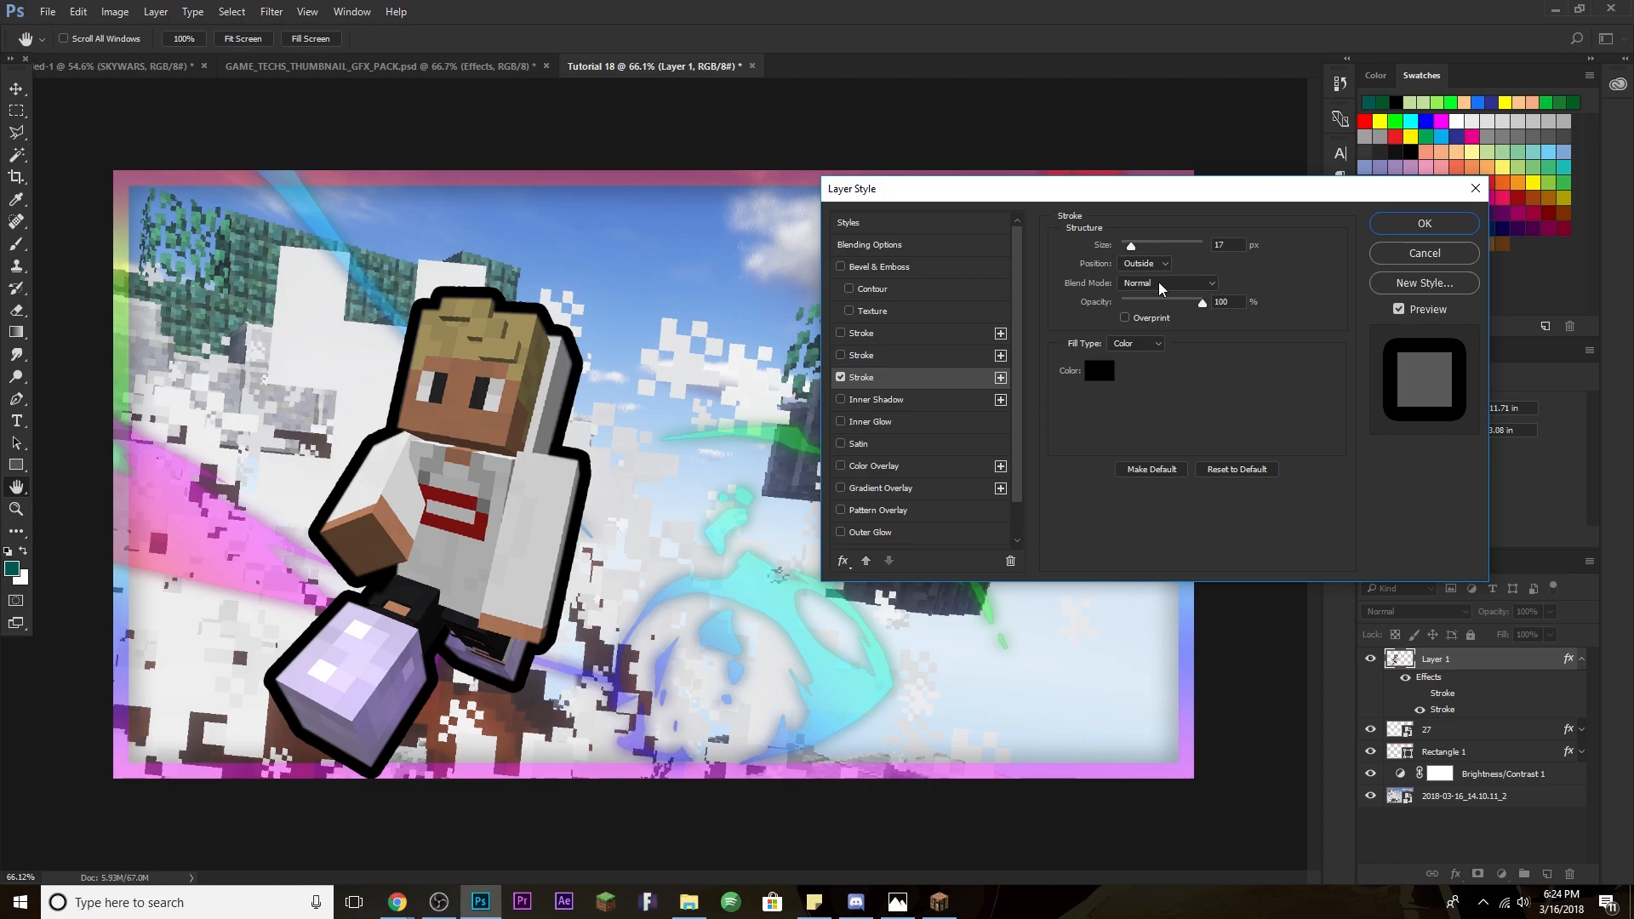
pyautogui.click(1151, 345)
pyautogui.click(1145, 369)
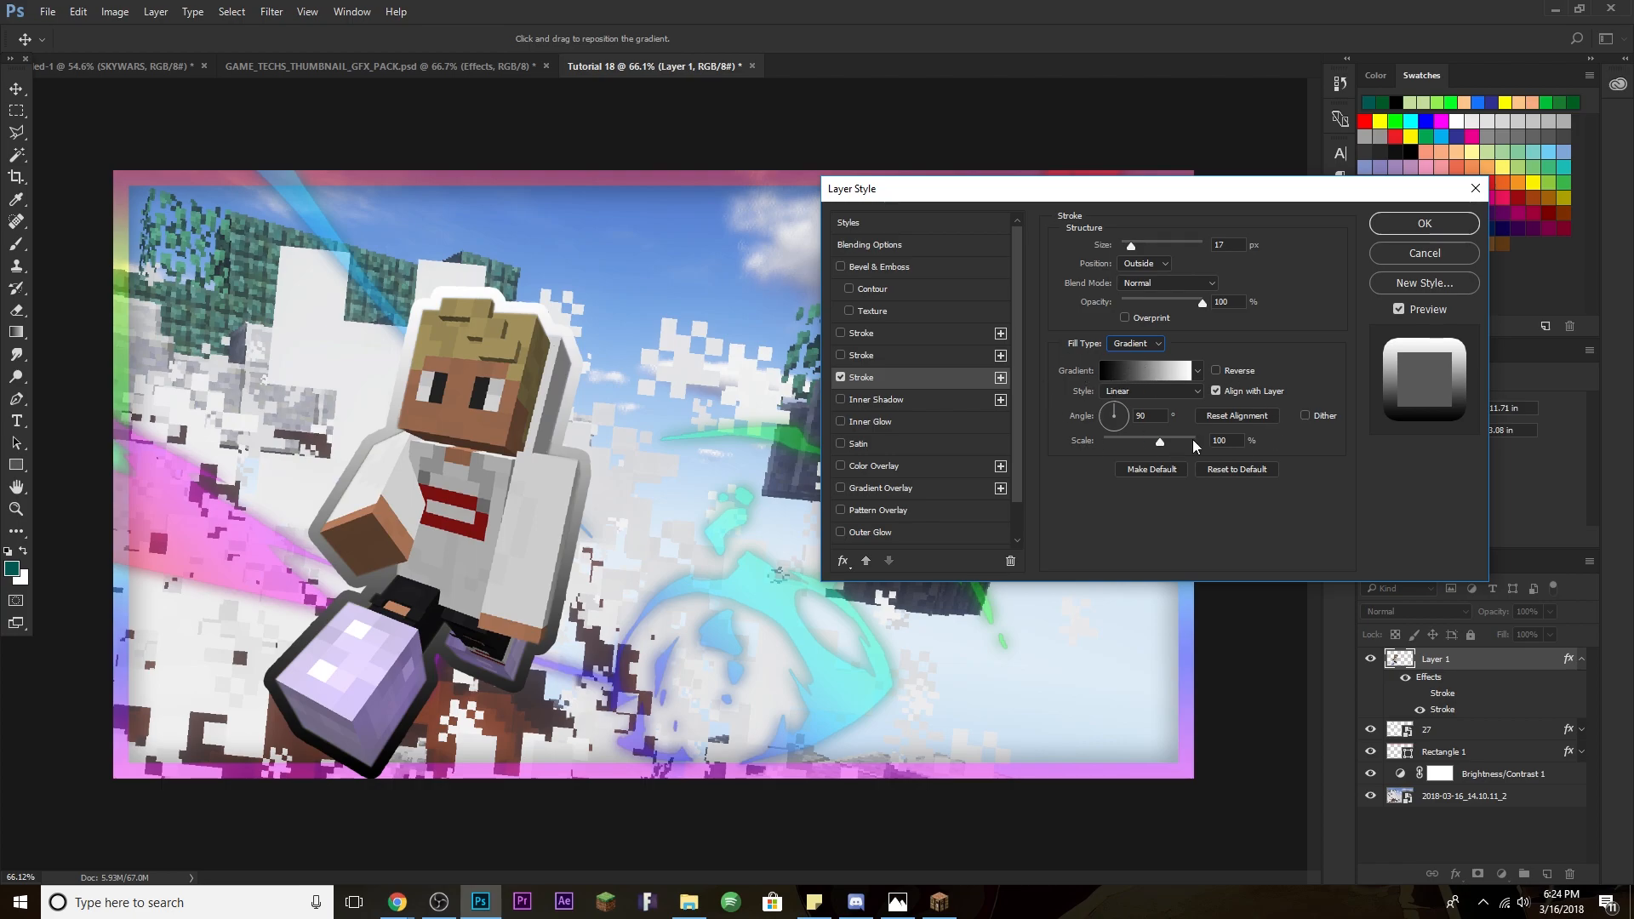
pyautogui.click(1159, 372)
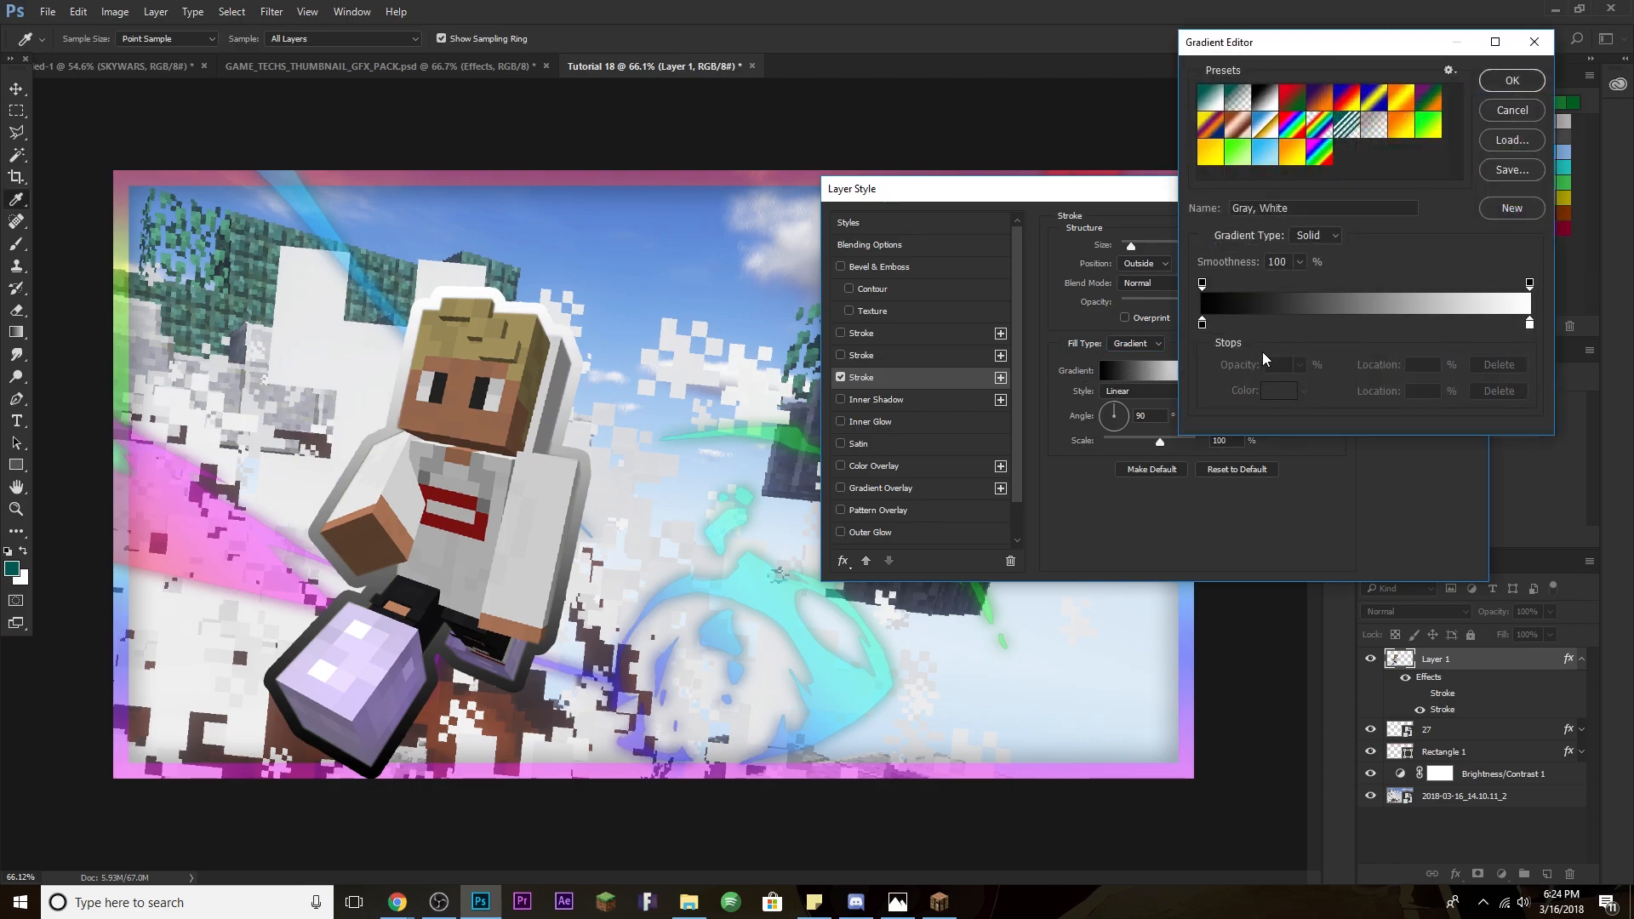
pyautogui.click(1294, 126)
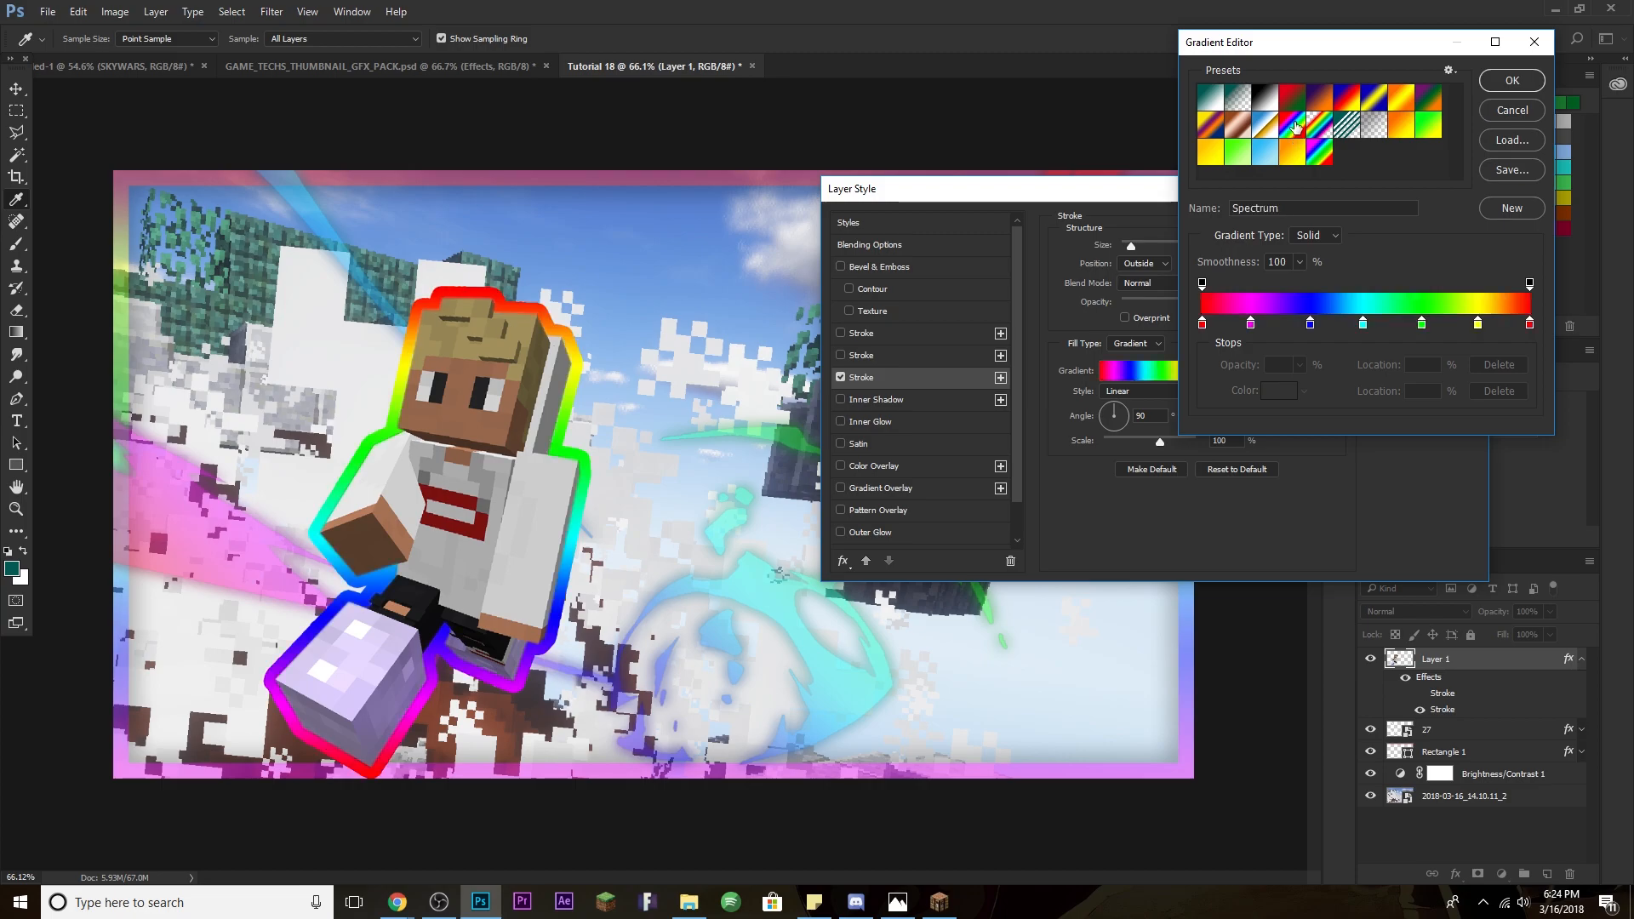
pyautogui.click(1505, 83)
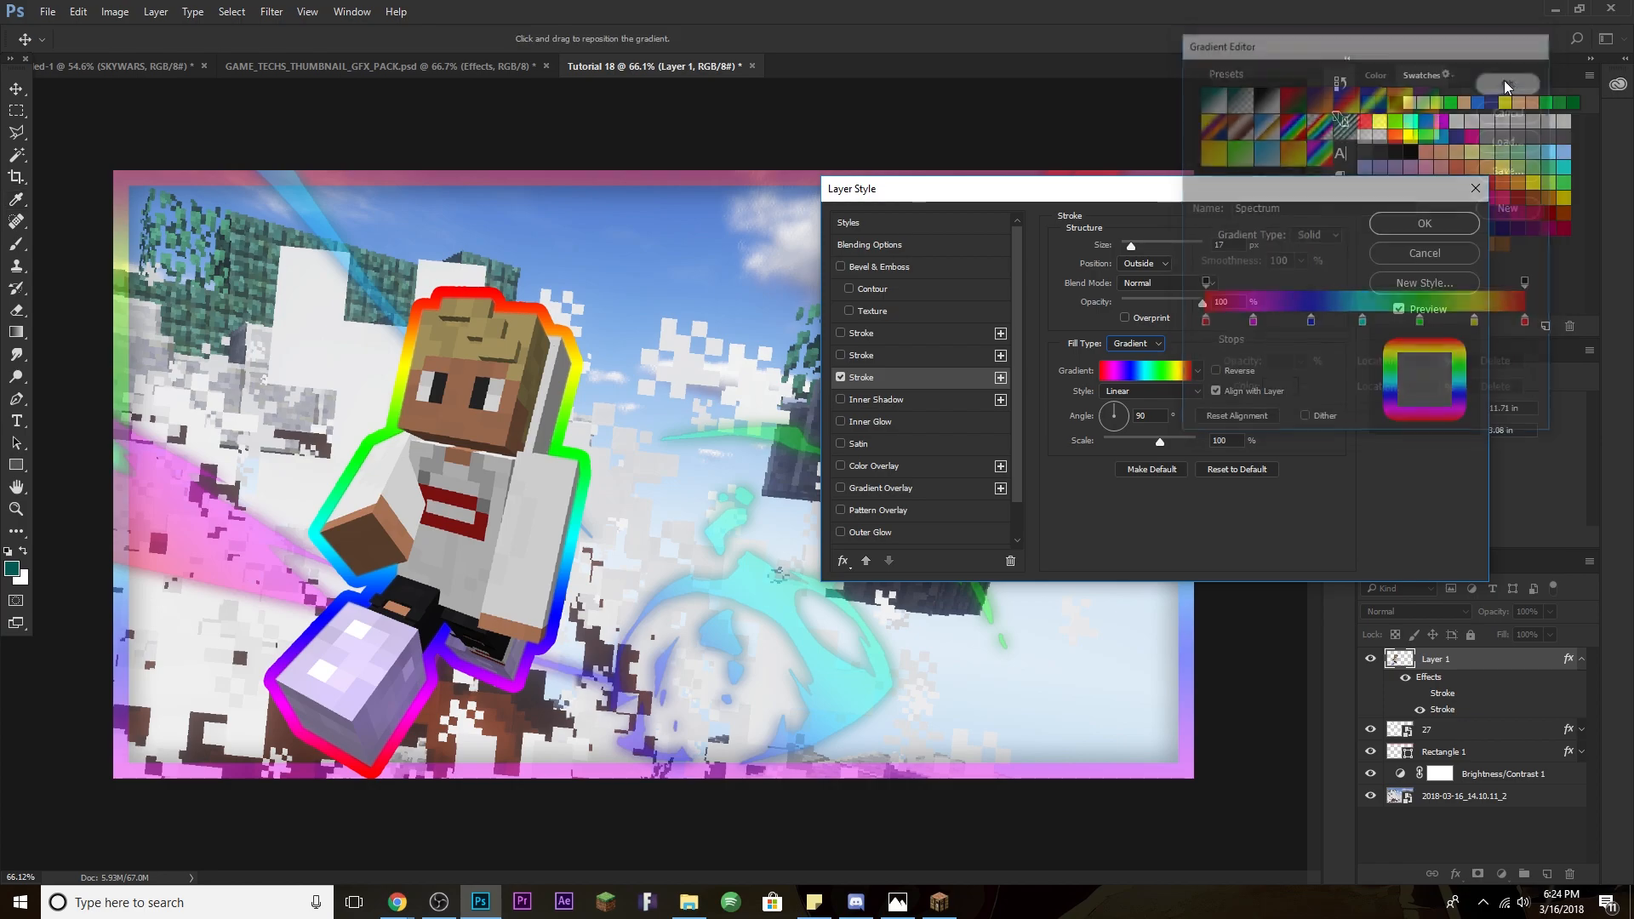
pyautogui.moveTo(1135, 247); pyautogui.dragTo(1131, 248)
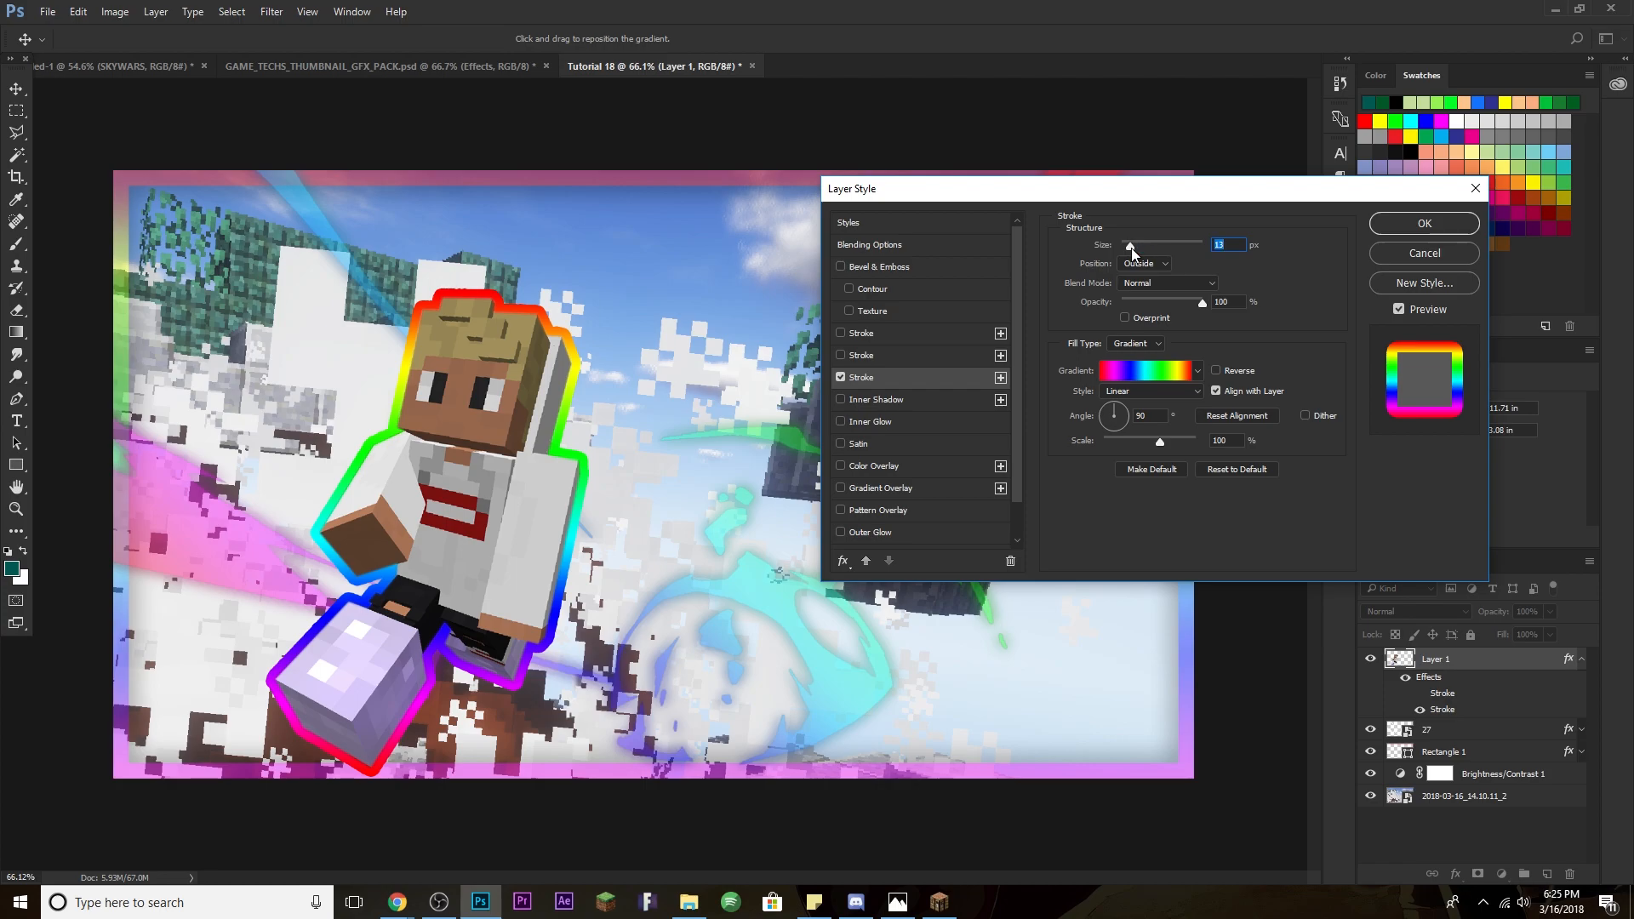
pyautogui.moveTo(1202, 304); pyautogui.dragTo(1164, 308)
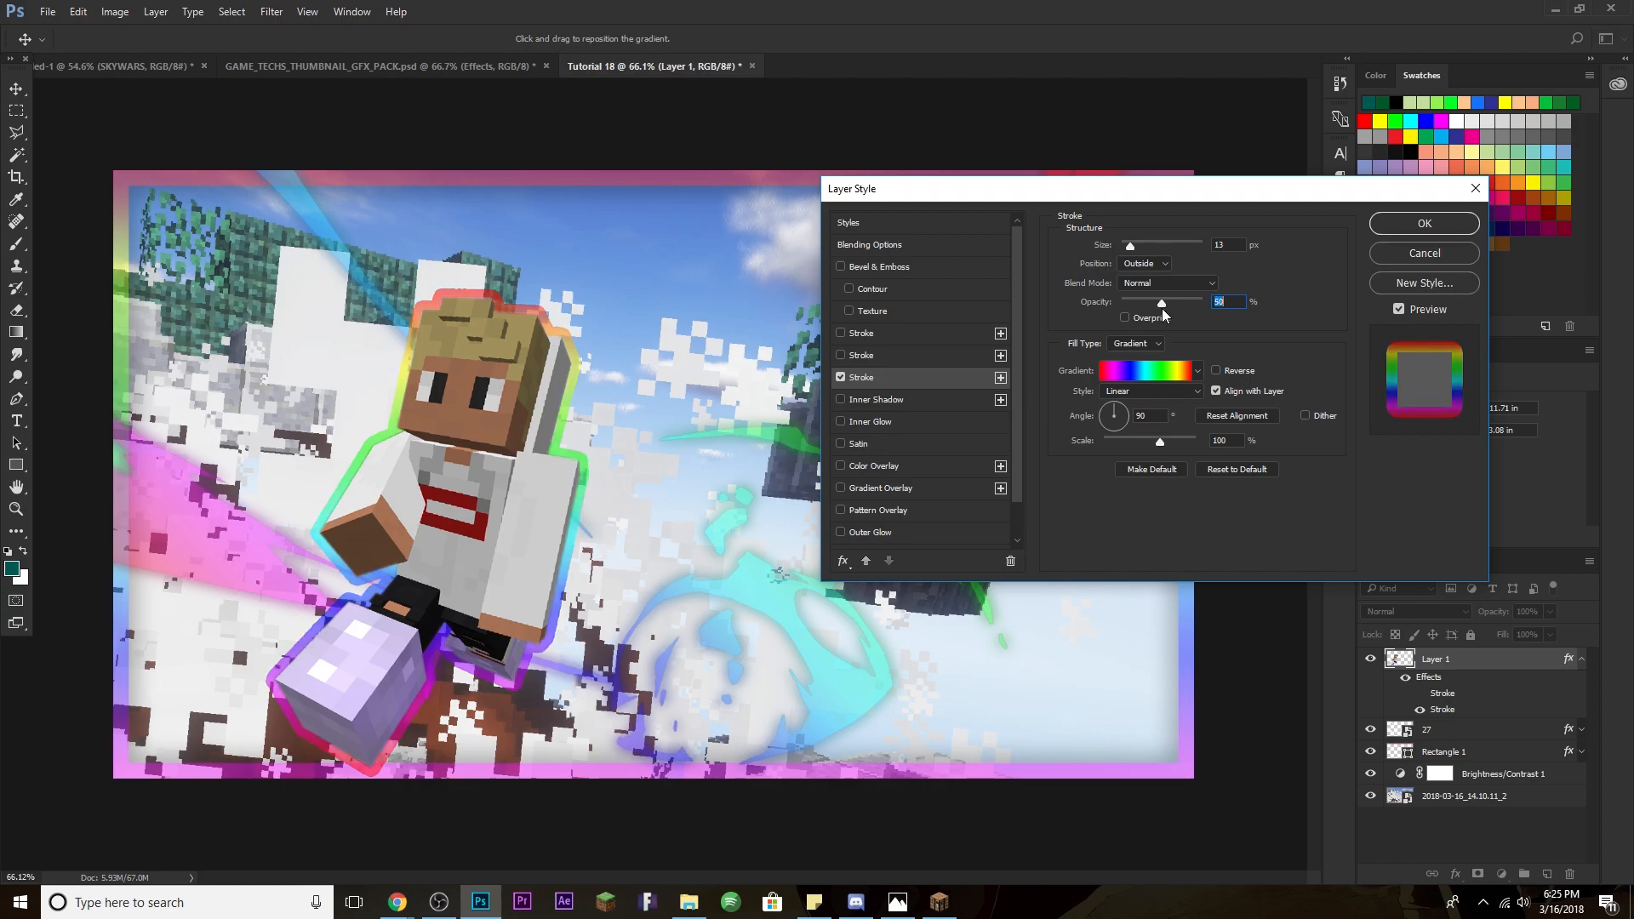
# Add a drop shadow to the character with a size of 46 px and a spread of 11%.
pyautogui.scroll(-1, 934, 493)
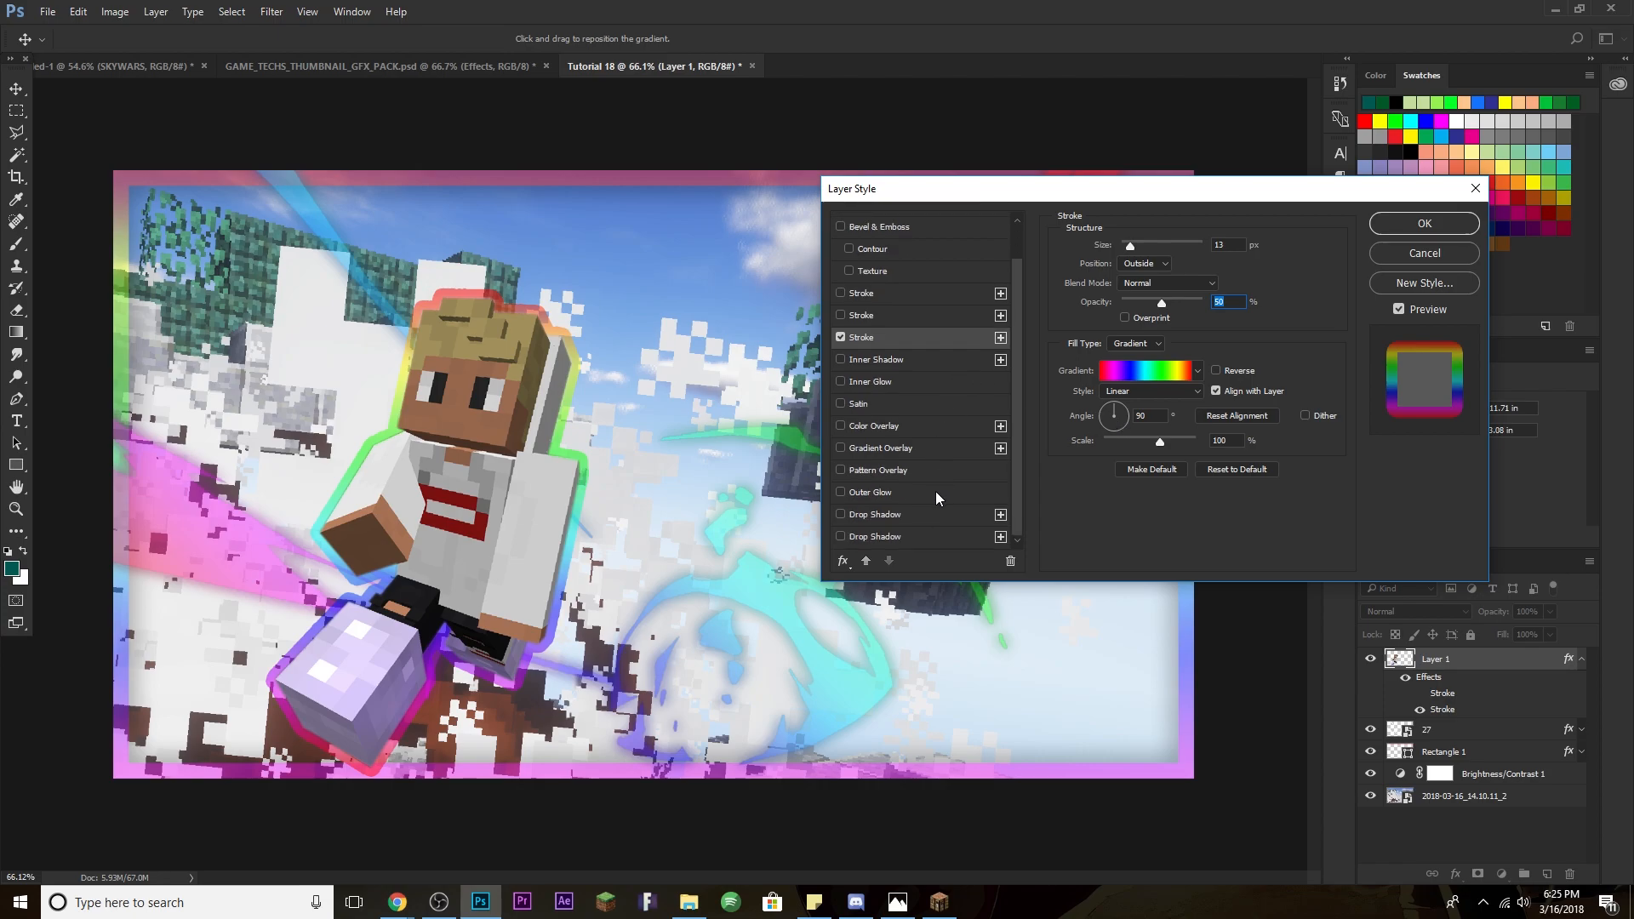
pyautogui.click(918, 520)
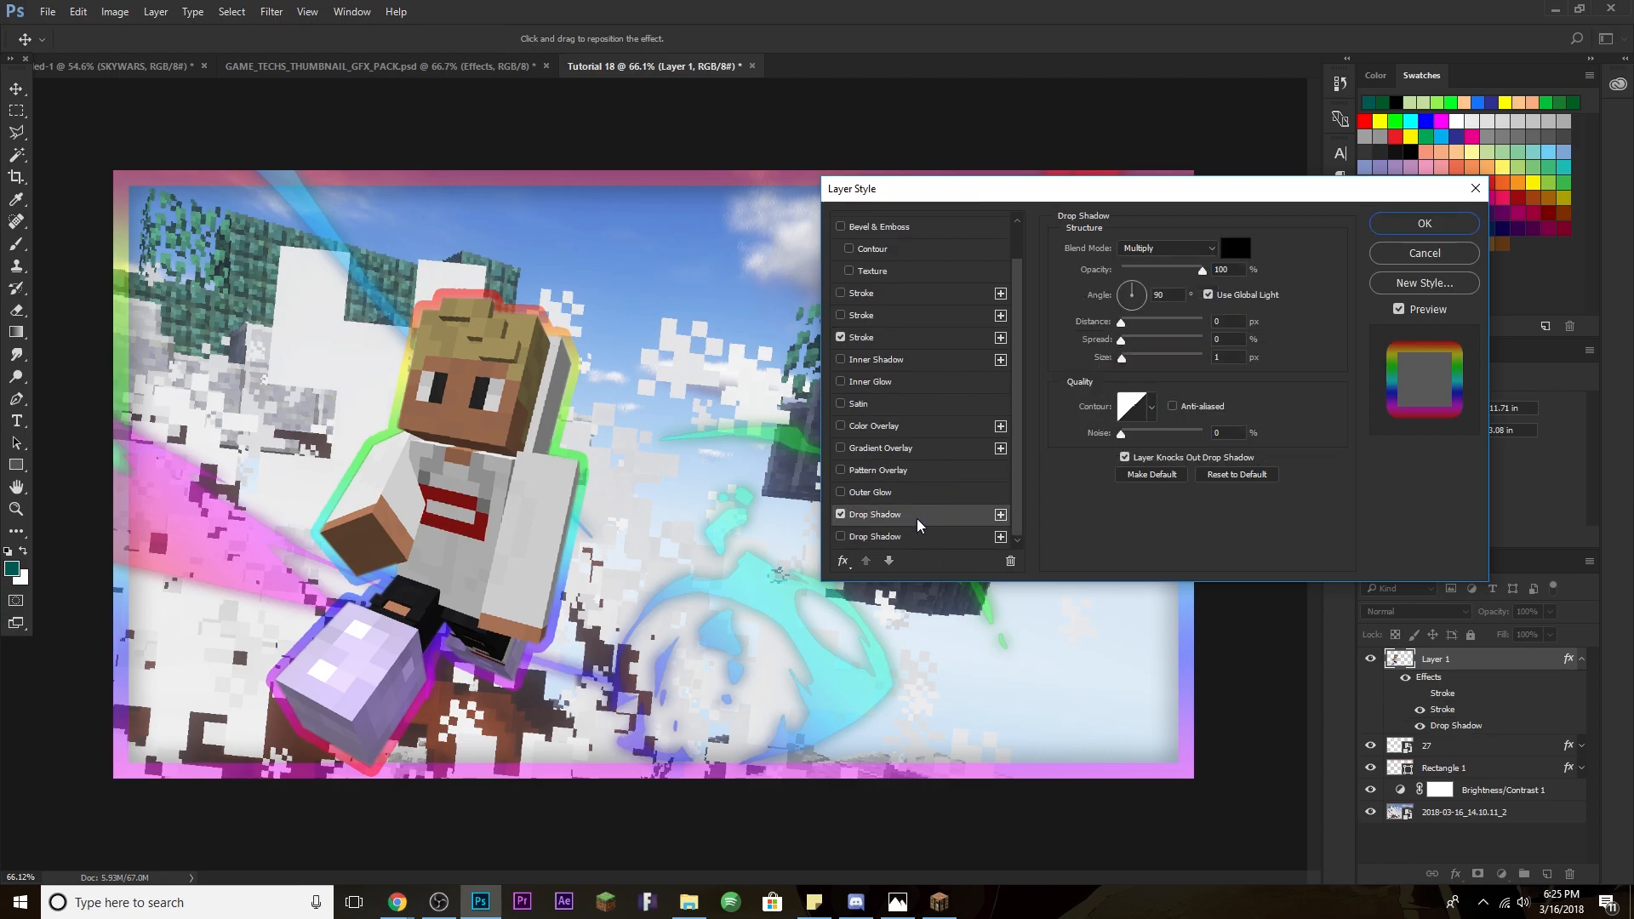
pyautogui.moveTo(1122, 358)
pyautogui.mouseDown()
pyautogui.moveTo(1145, 373)
pyautogui.moveTo(1132, 347)
pyautogui.mouseUp()
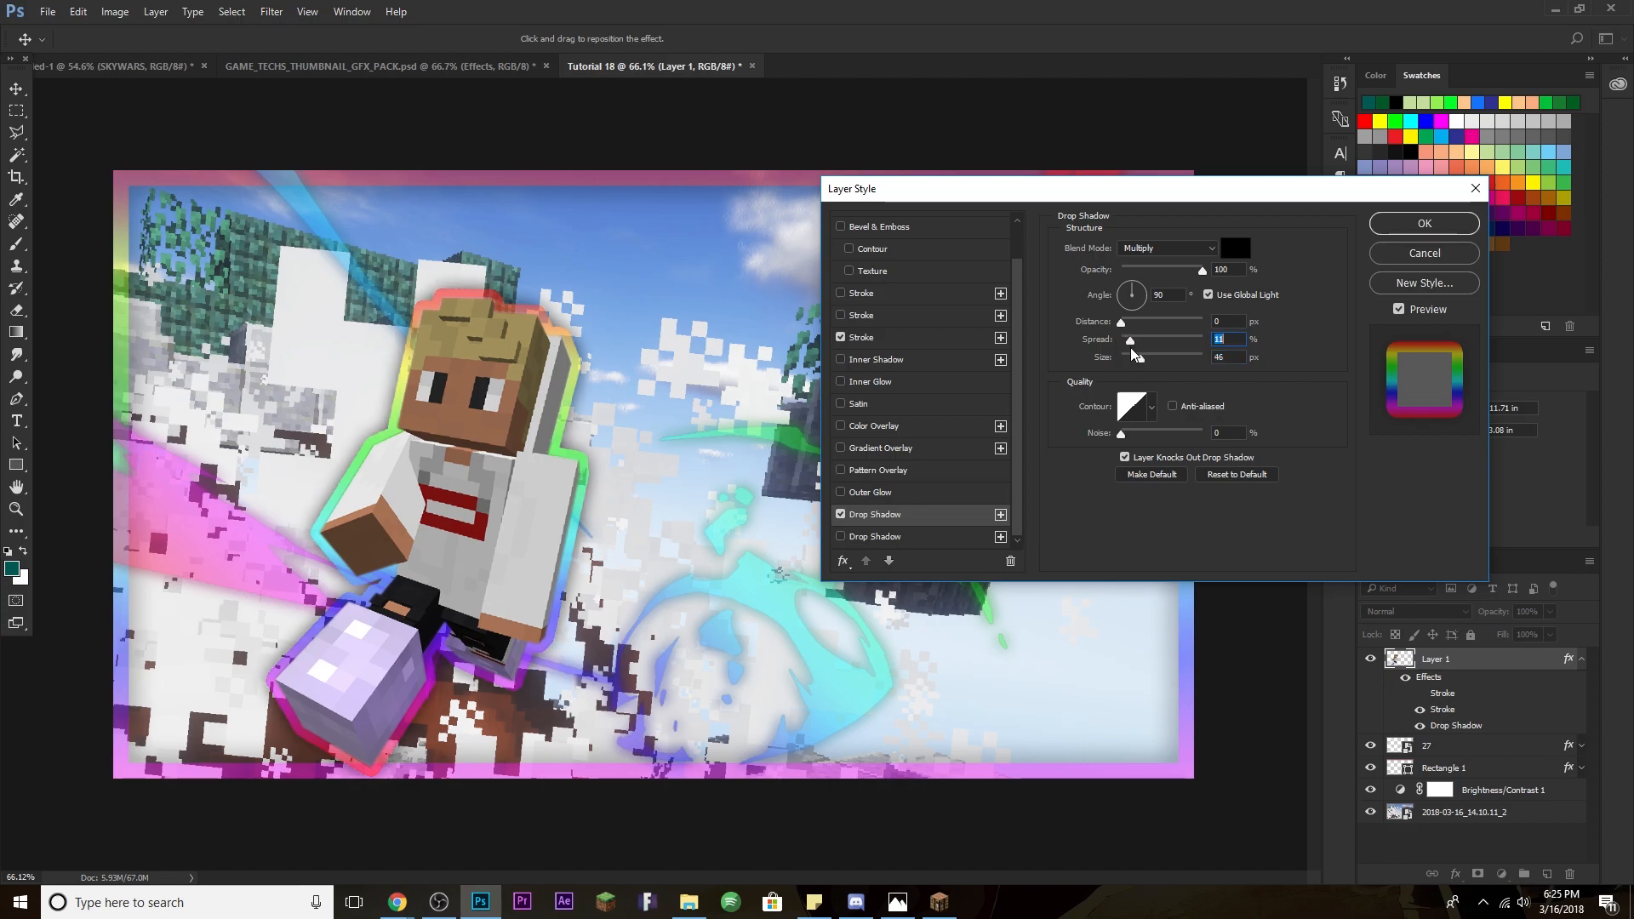
# Add a white inner glow to the character, try Normal blending and settle on the Overlay blend mode.
pyautogui.click(913, 381)
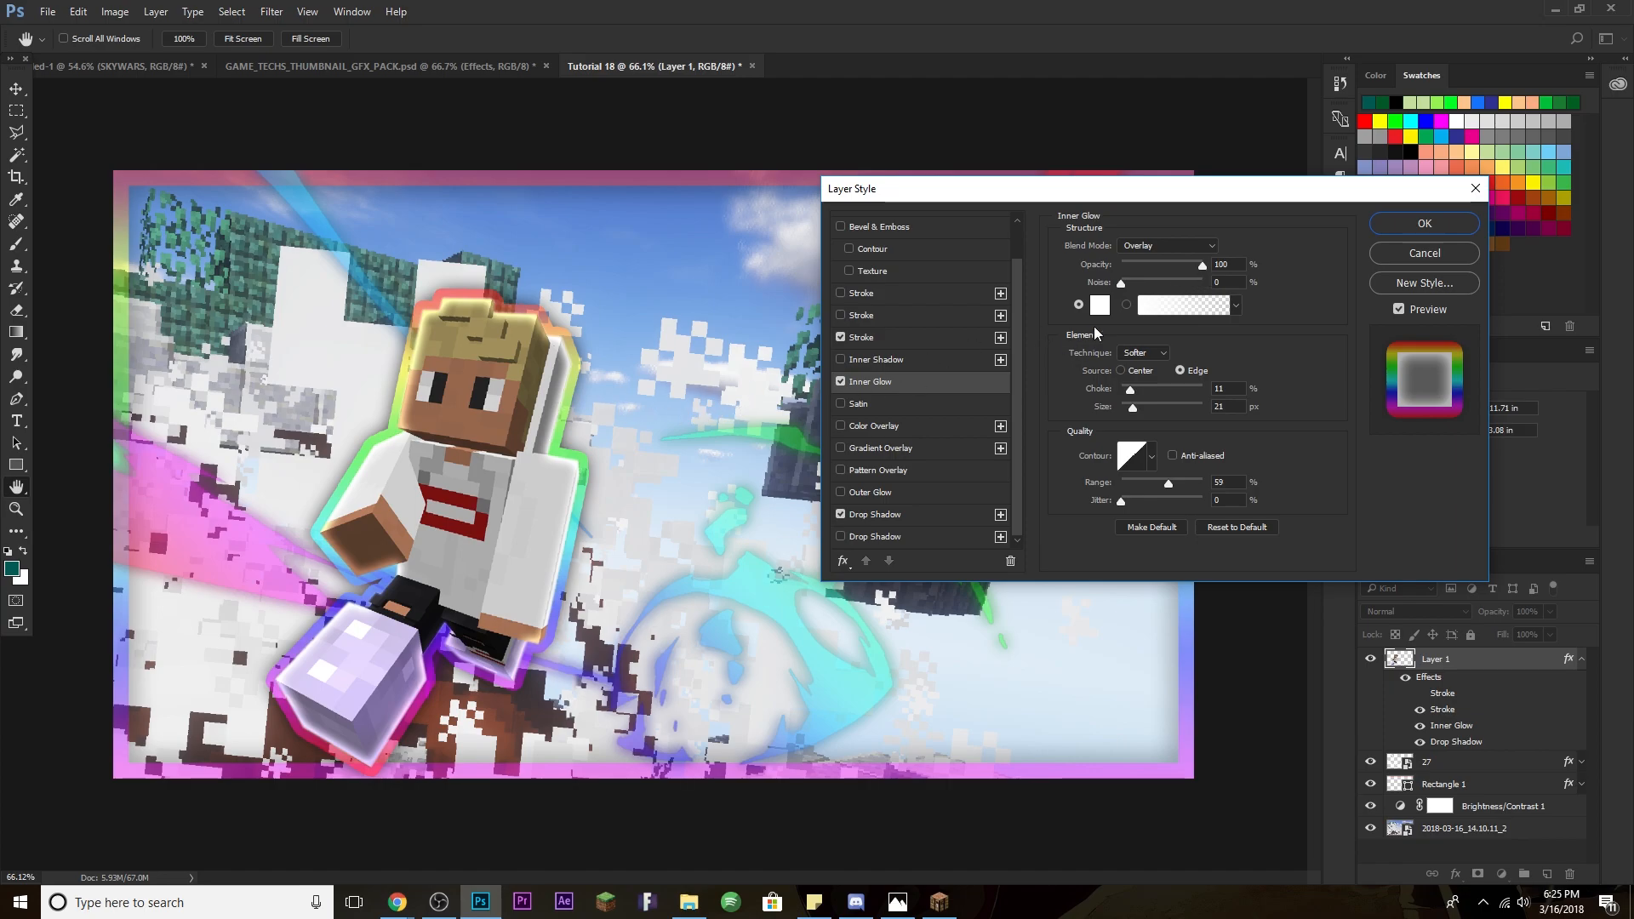
pyautogui.click(1166, 246)
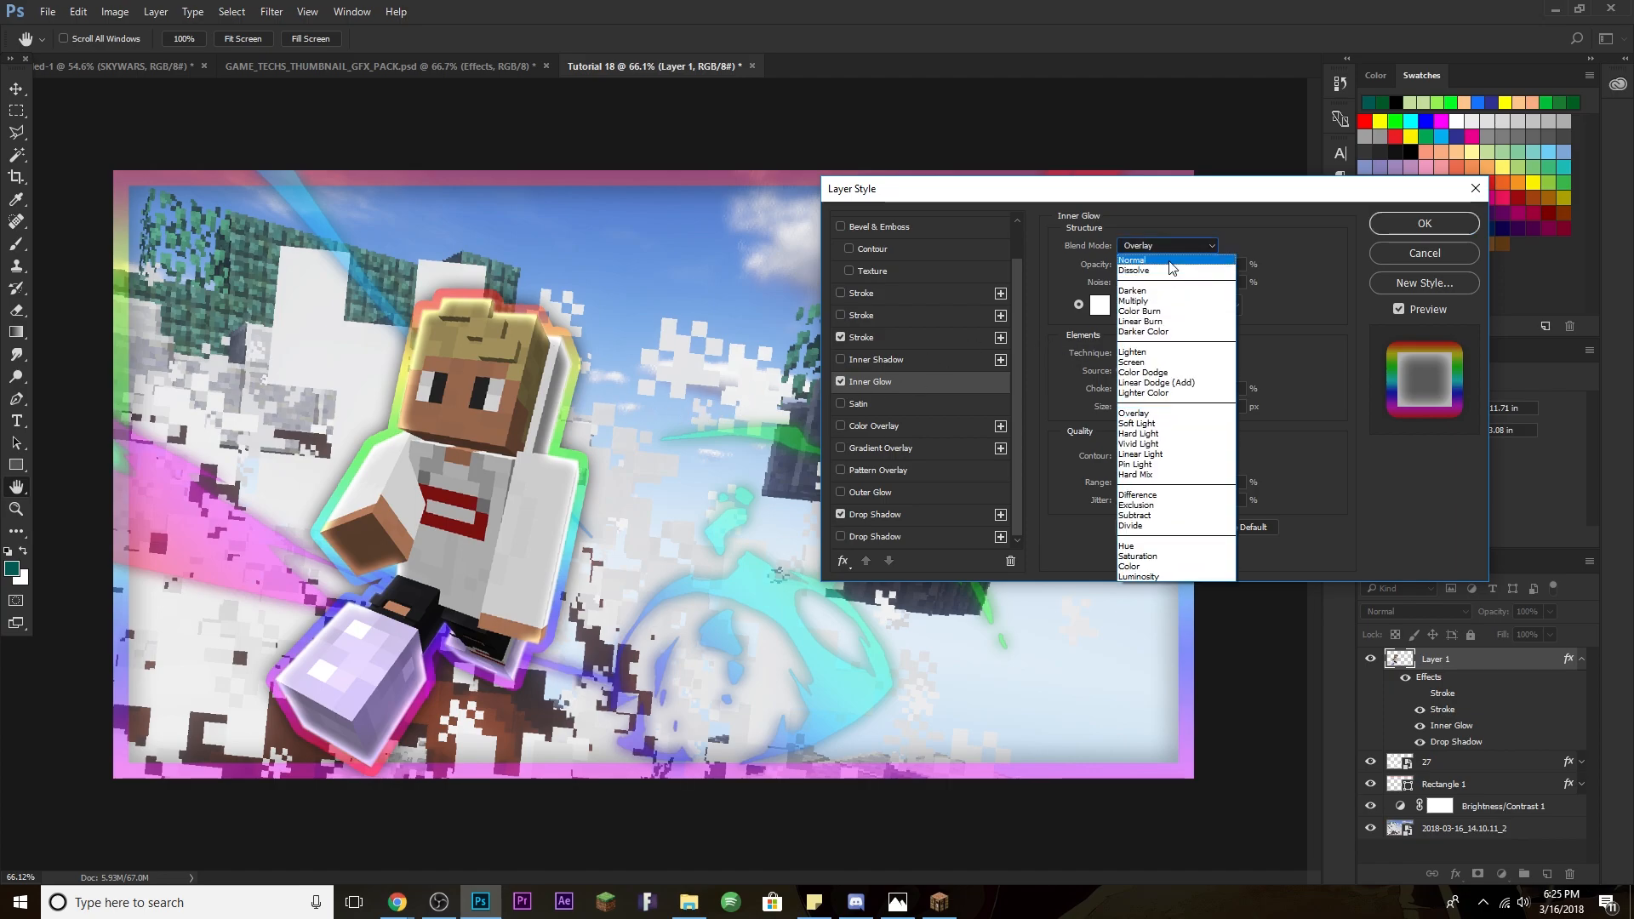
pyautogui.click(1167, 261)
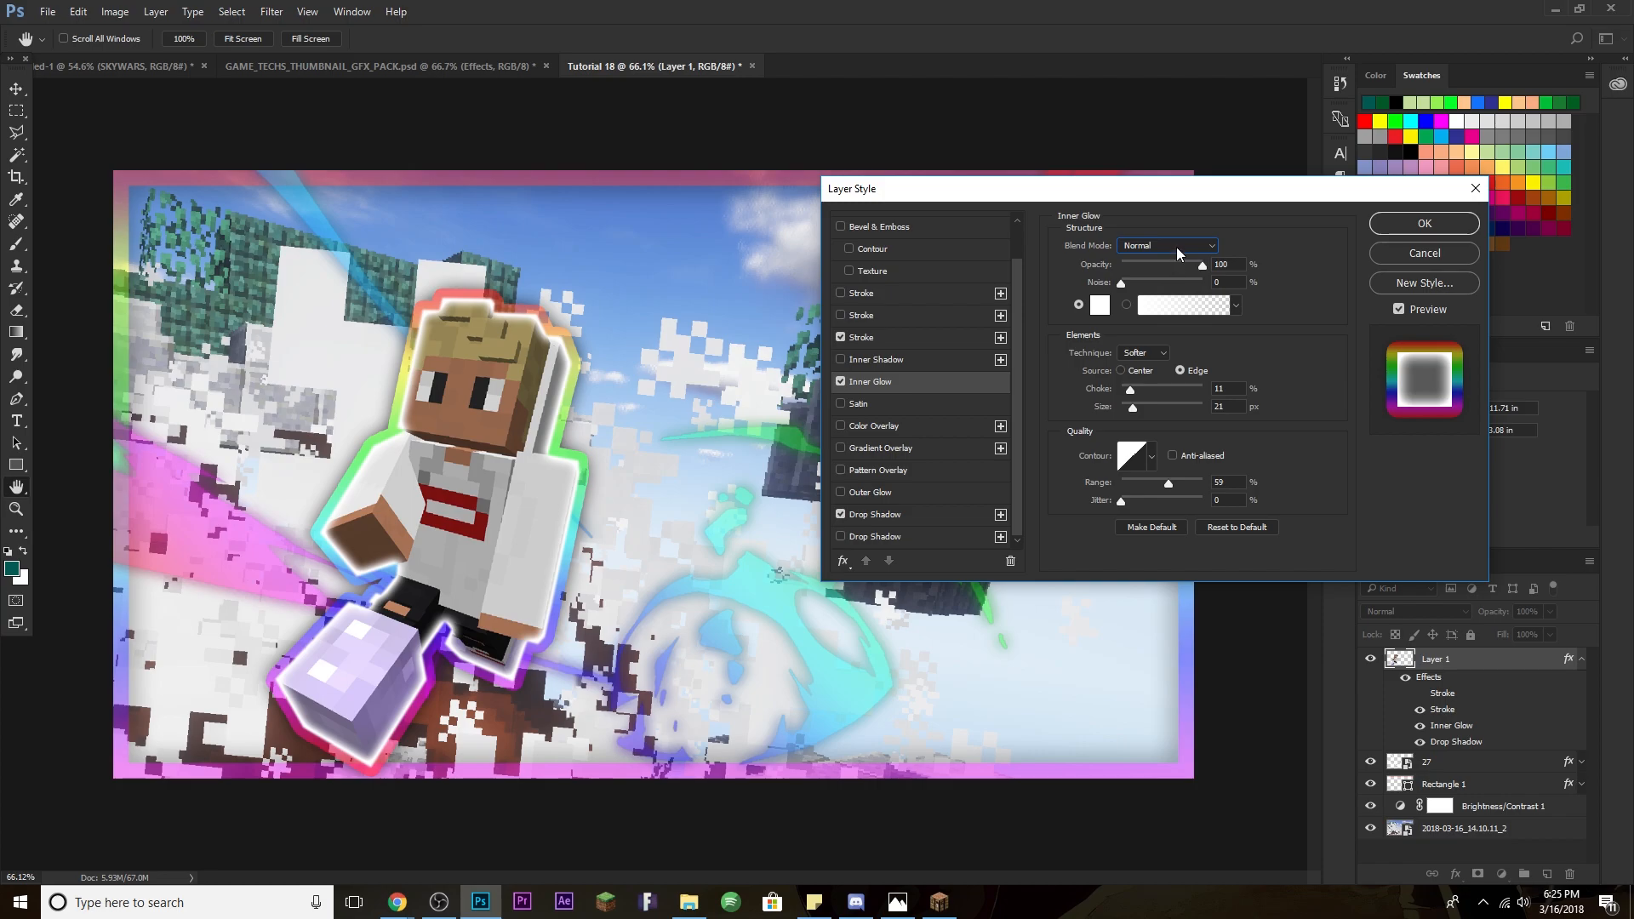
pyautogui.click(1178, 248)
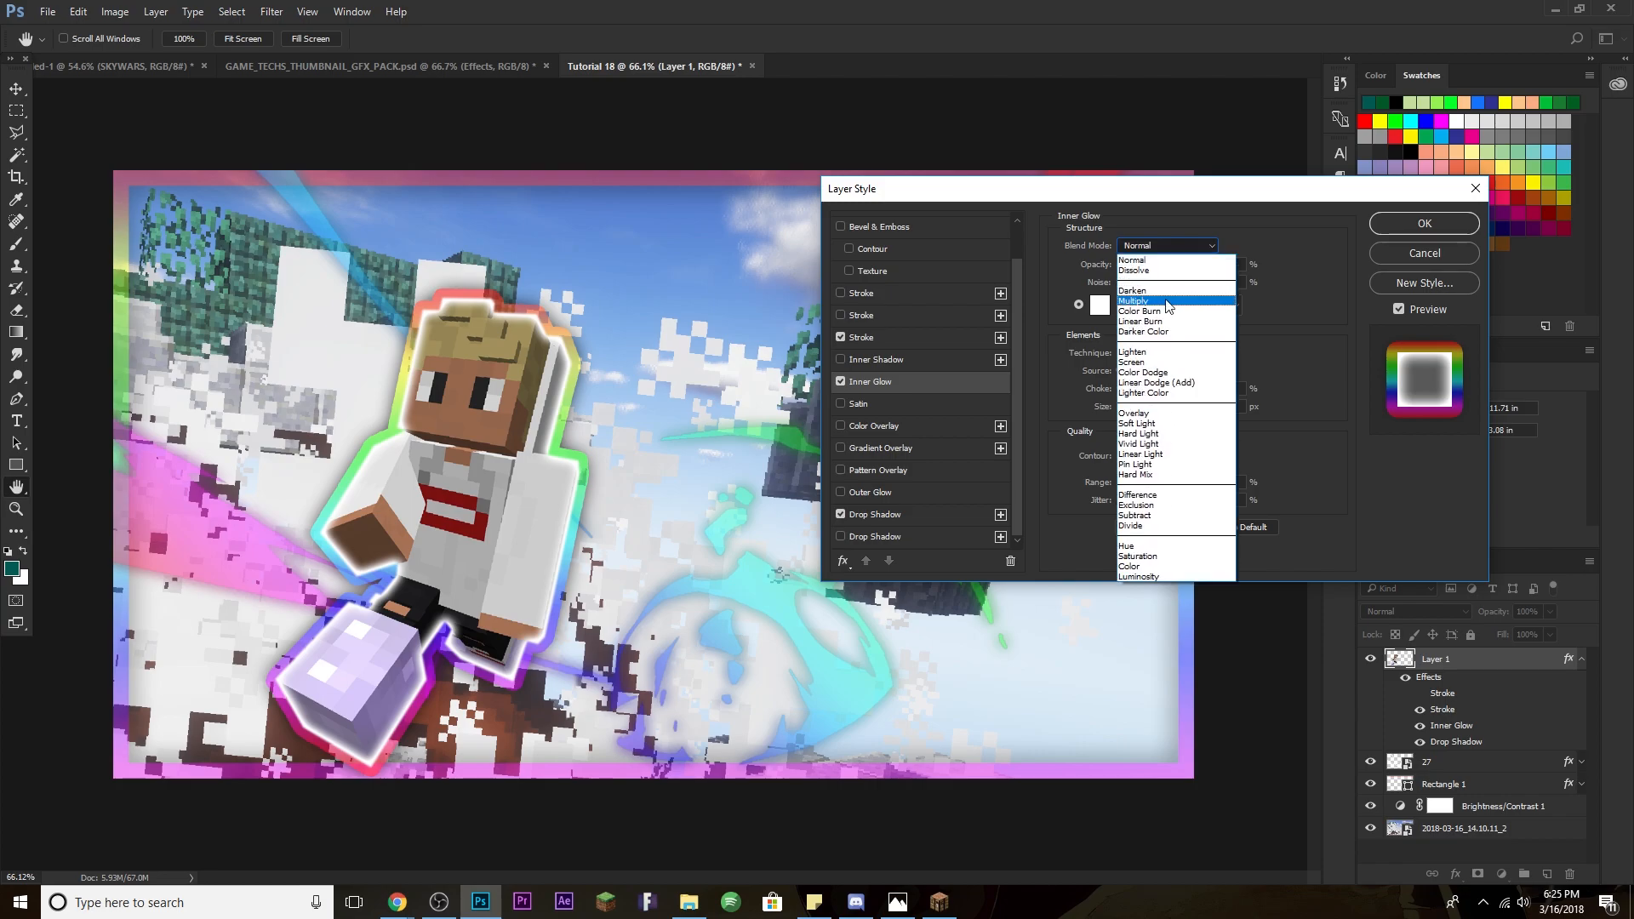
pyautogui.click(1186, 417)
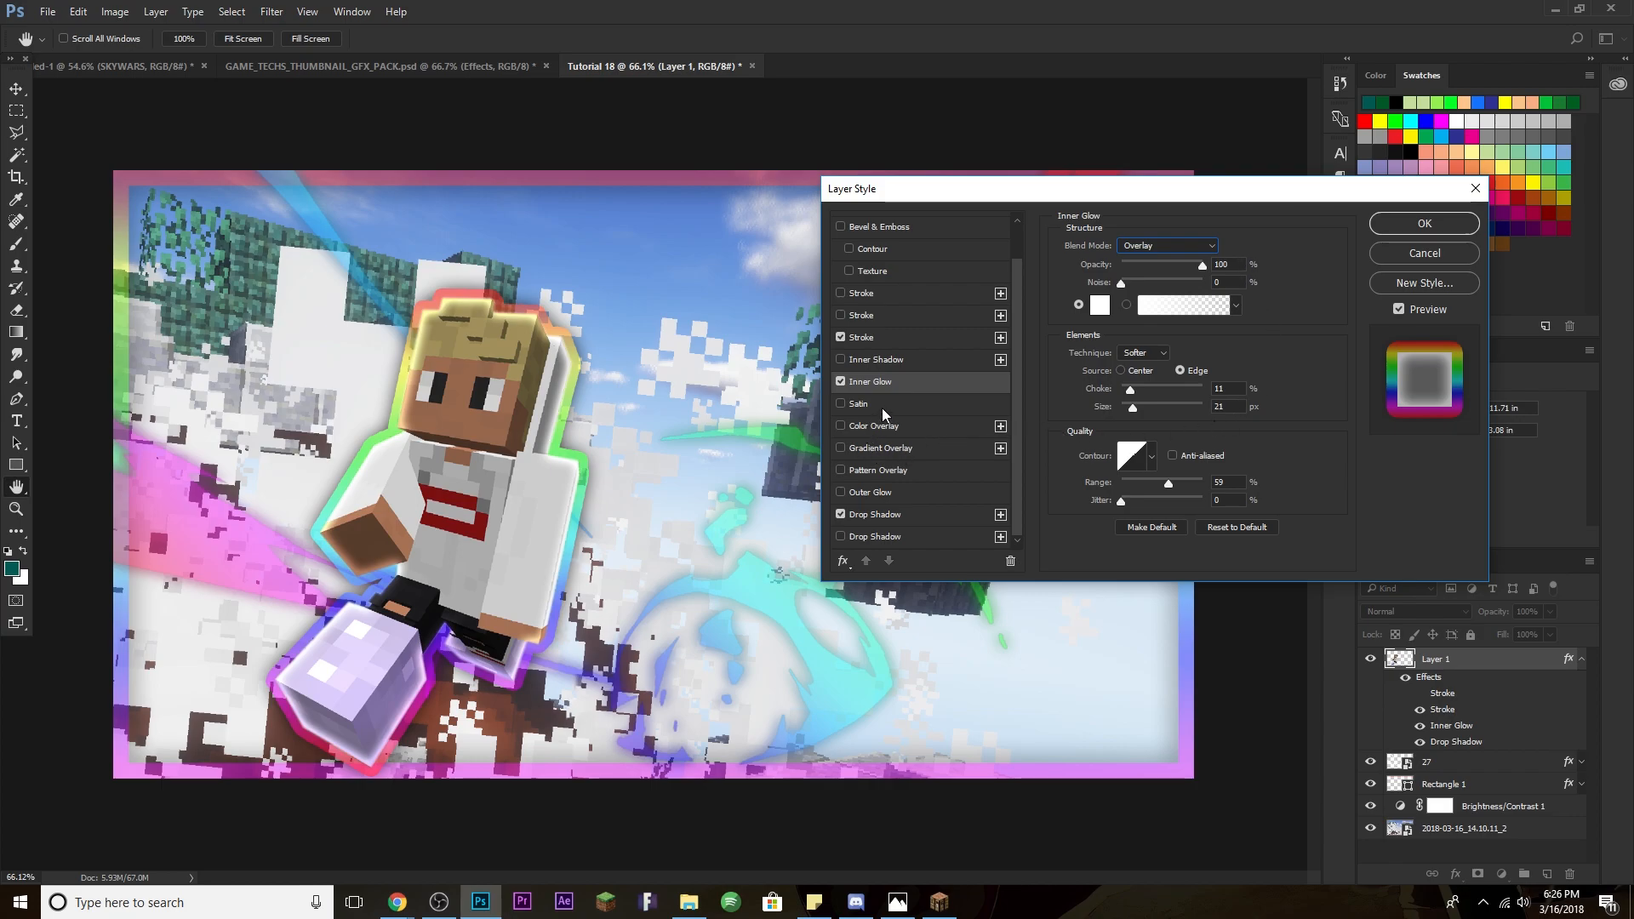
# Add a Satin effect at 9% opacity, keep the inner glow at 100% opacity and apply the layer style.
pyautogui.click(860, 404)
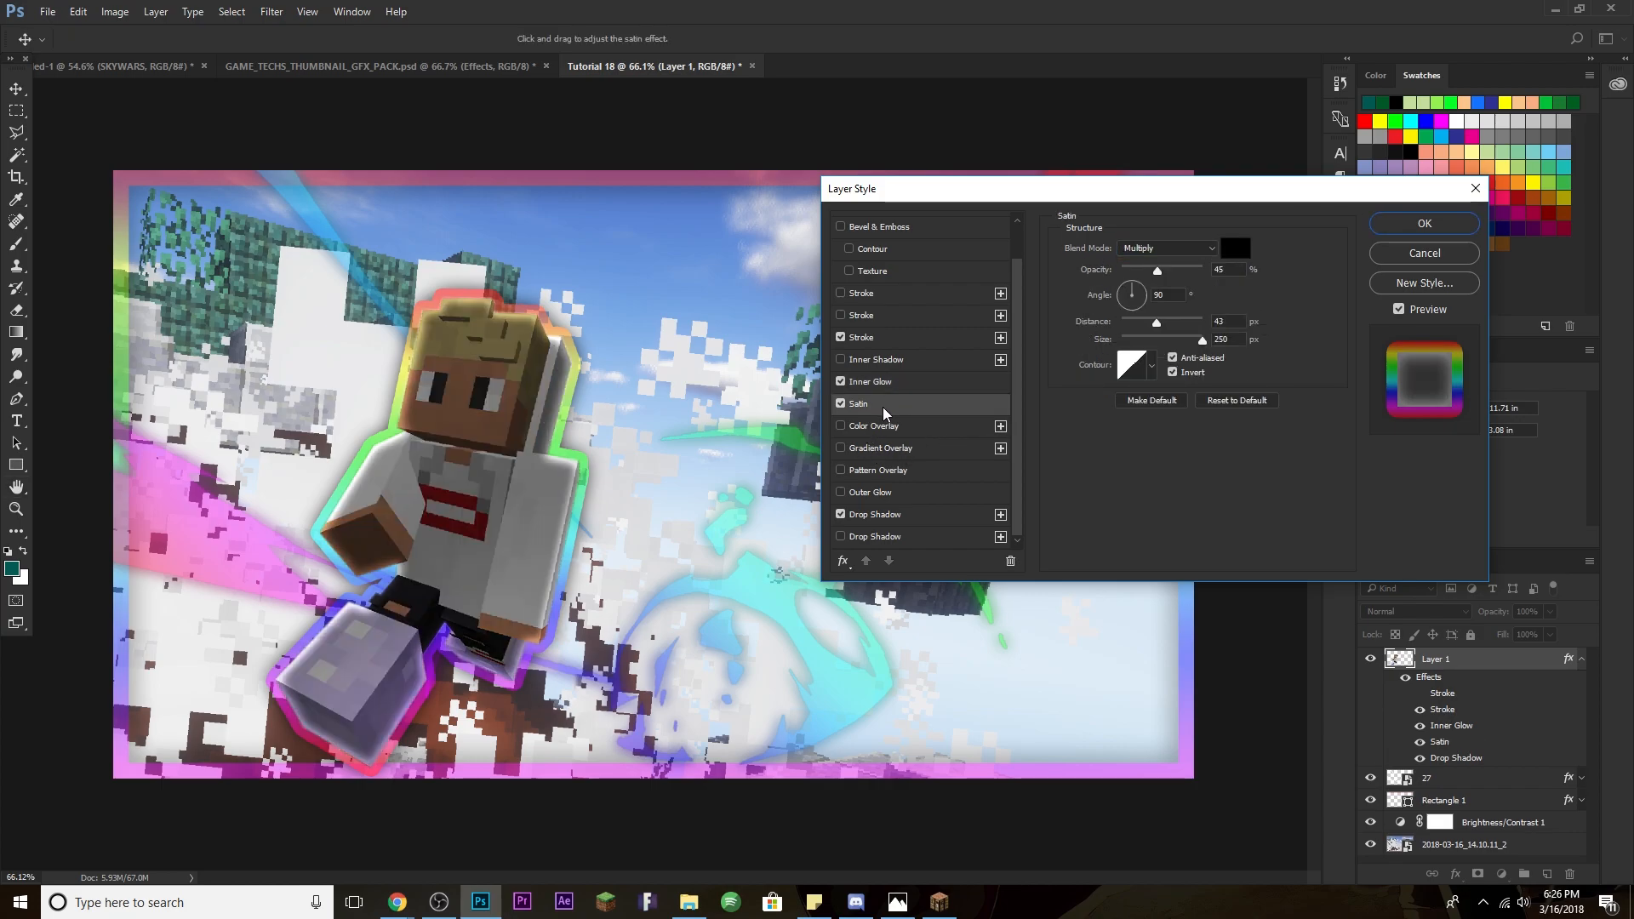
pyautogui.moveTo(1158, 272); pyautogui.dragTo(1132, 273)
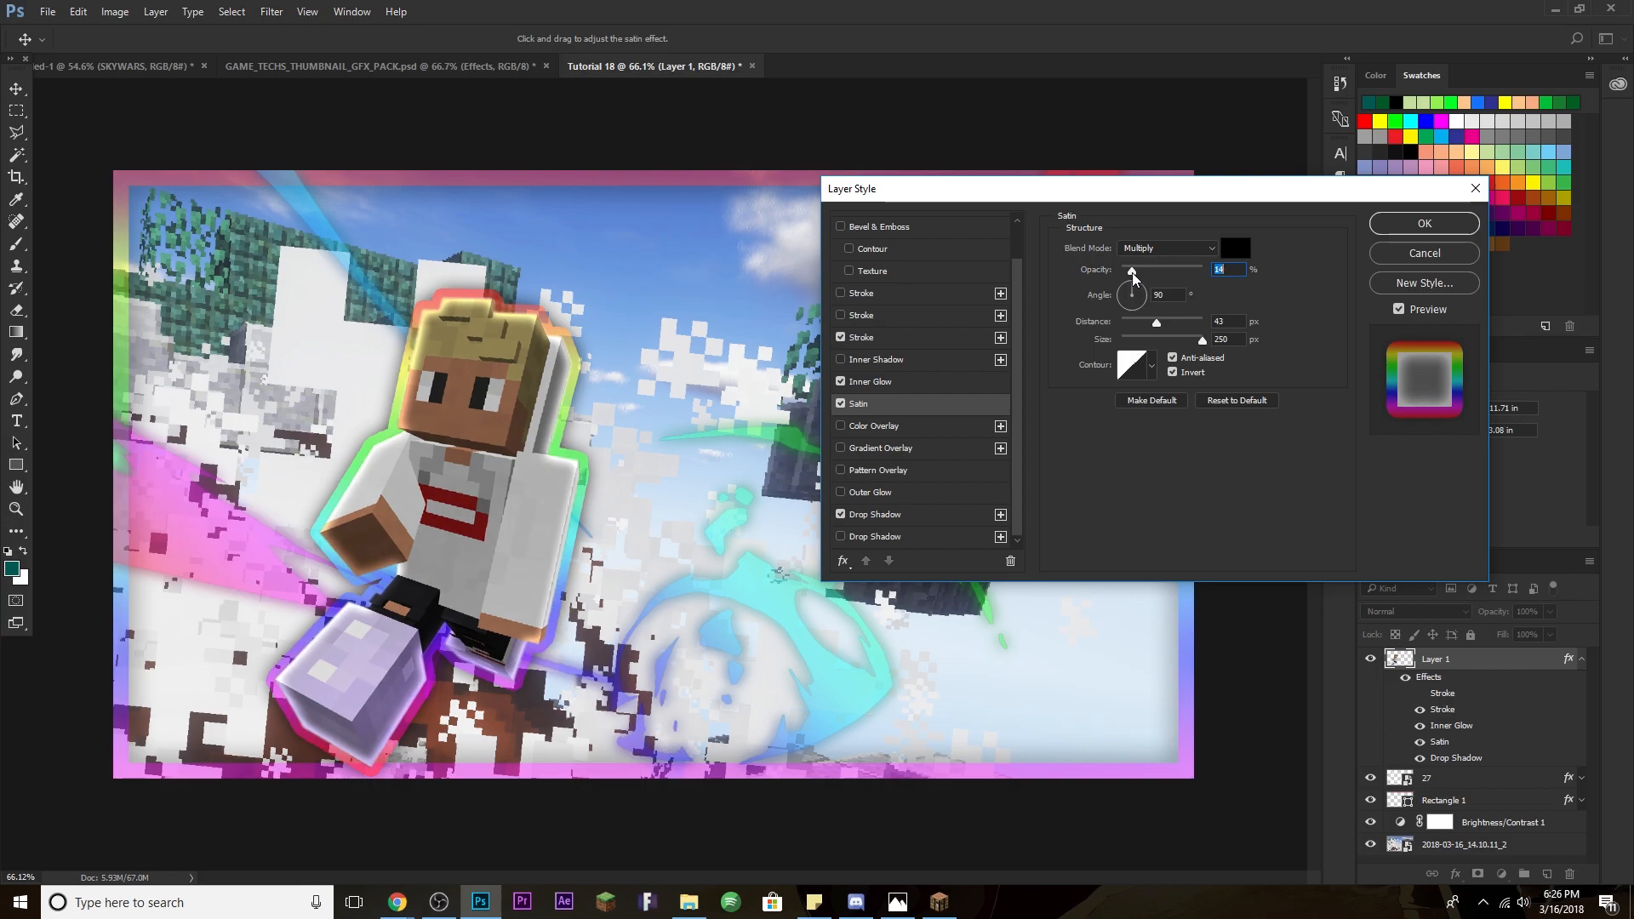
pyautogui.moveTo(1131, 275); pyautogui.dragTo(1129, 274)
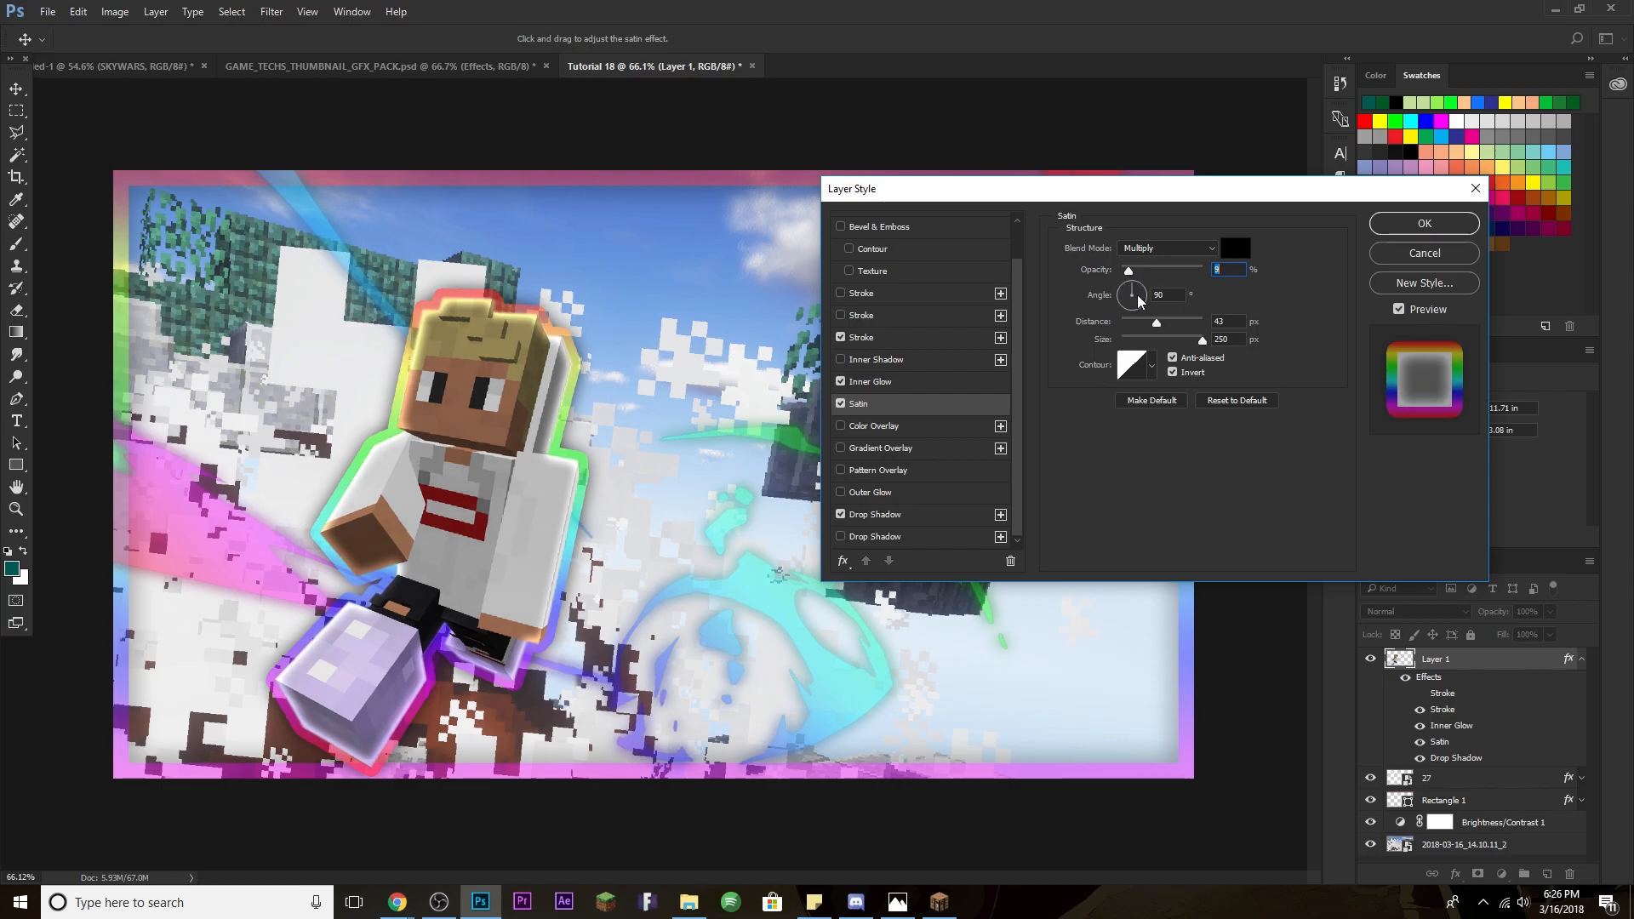
pyautogui.click(921, 383)
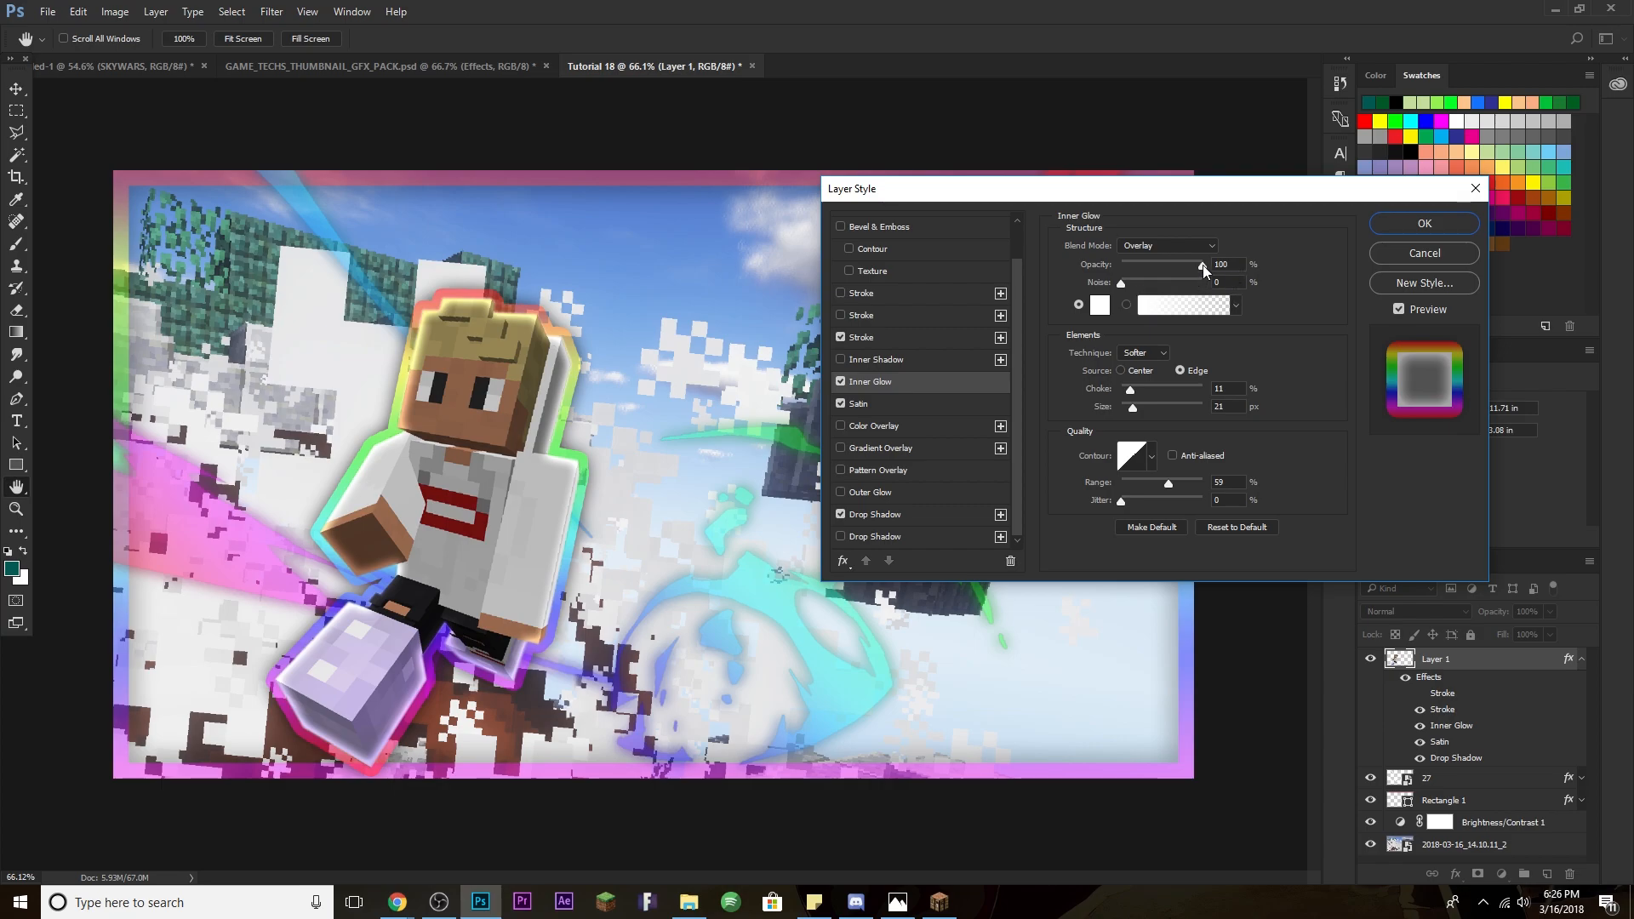
pyautogui.moveTo(1203, 264)
pyautogui.mouseDown()
pyautogui.moveTo(1158, 265)
pyautogui.moveTo(1205, 266)
pyautogui.mouseUp()
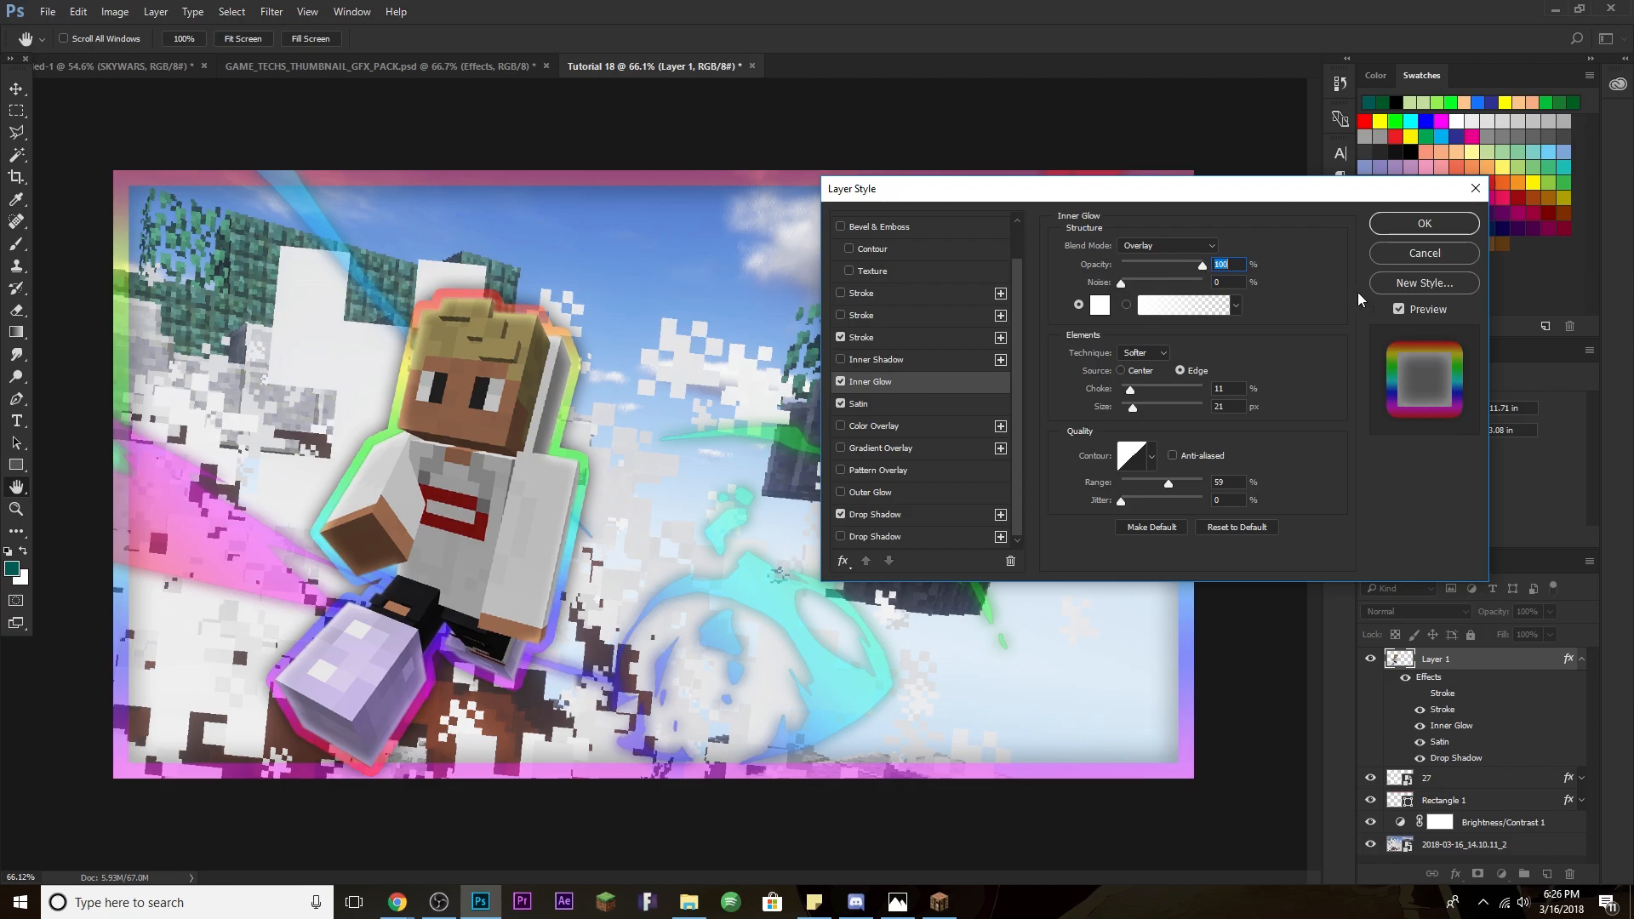
pyautogui.click(1425, 223)
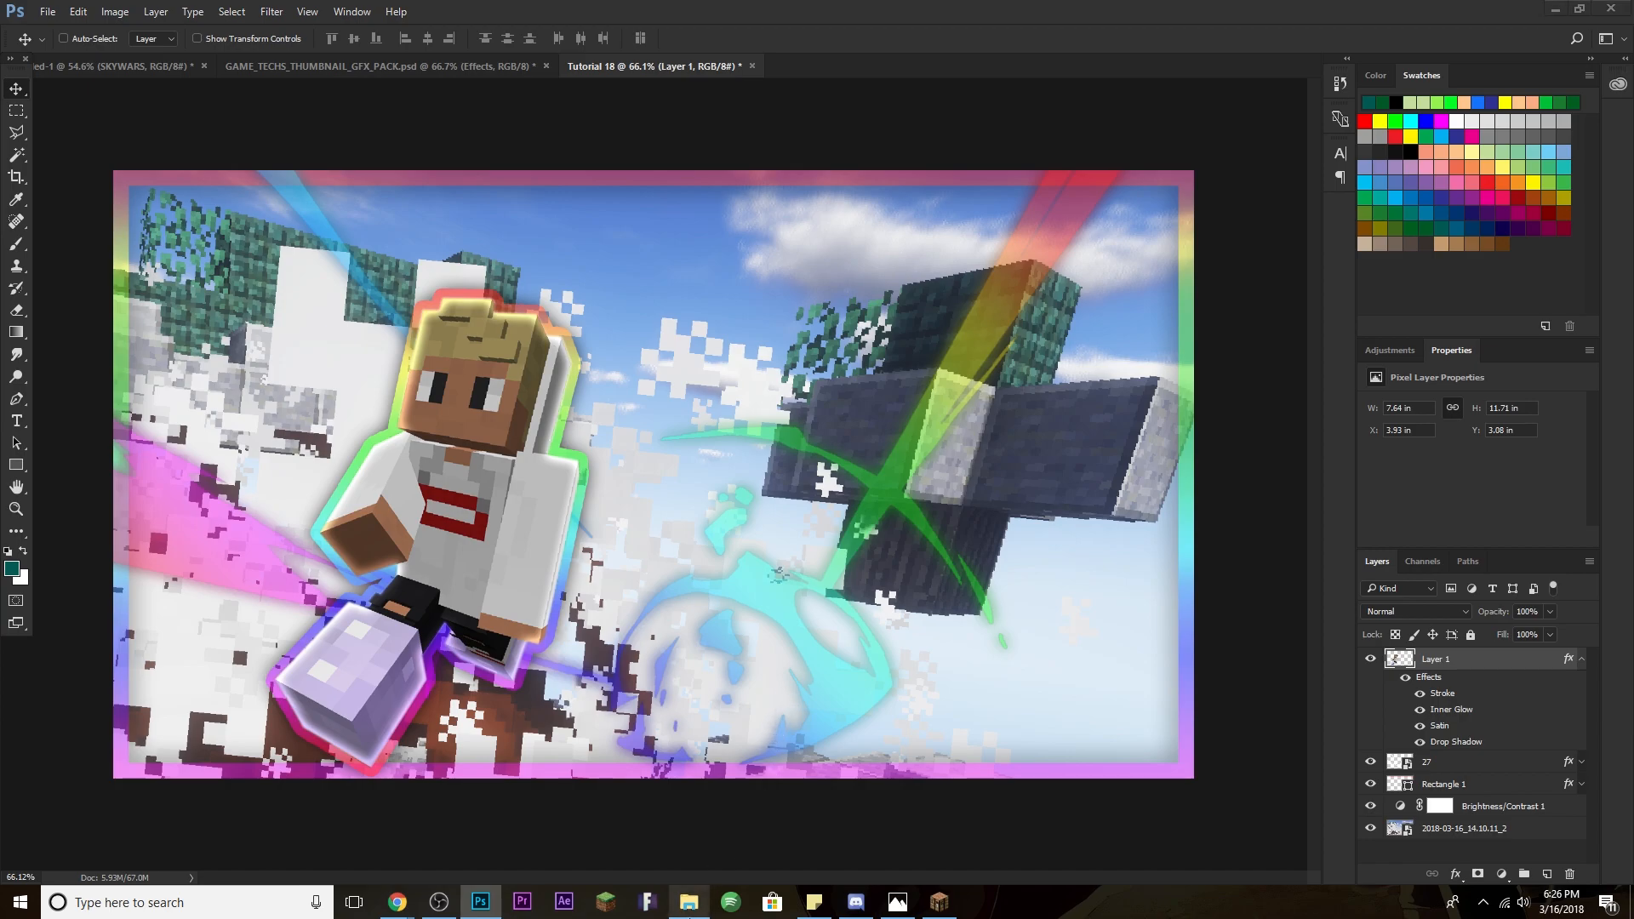
# Place the laughing-emoji-transparent-background-7 image, scale it to 34.5% and position it beside the character's head.
pyautogui.click(689, 902)
pyautogui.moveTo(930, 557); pyautogui.dragTo(365, 383)
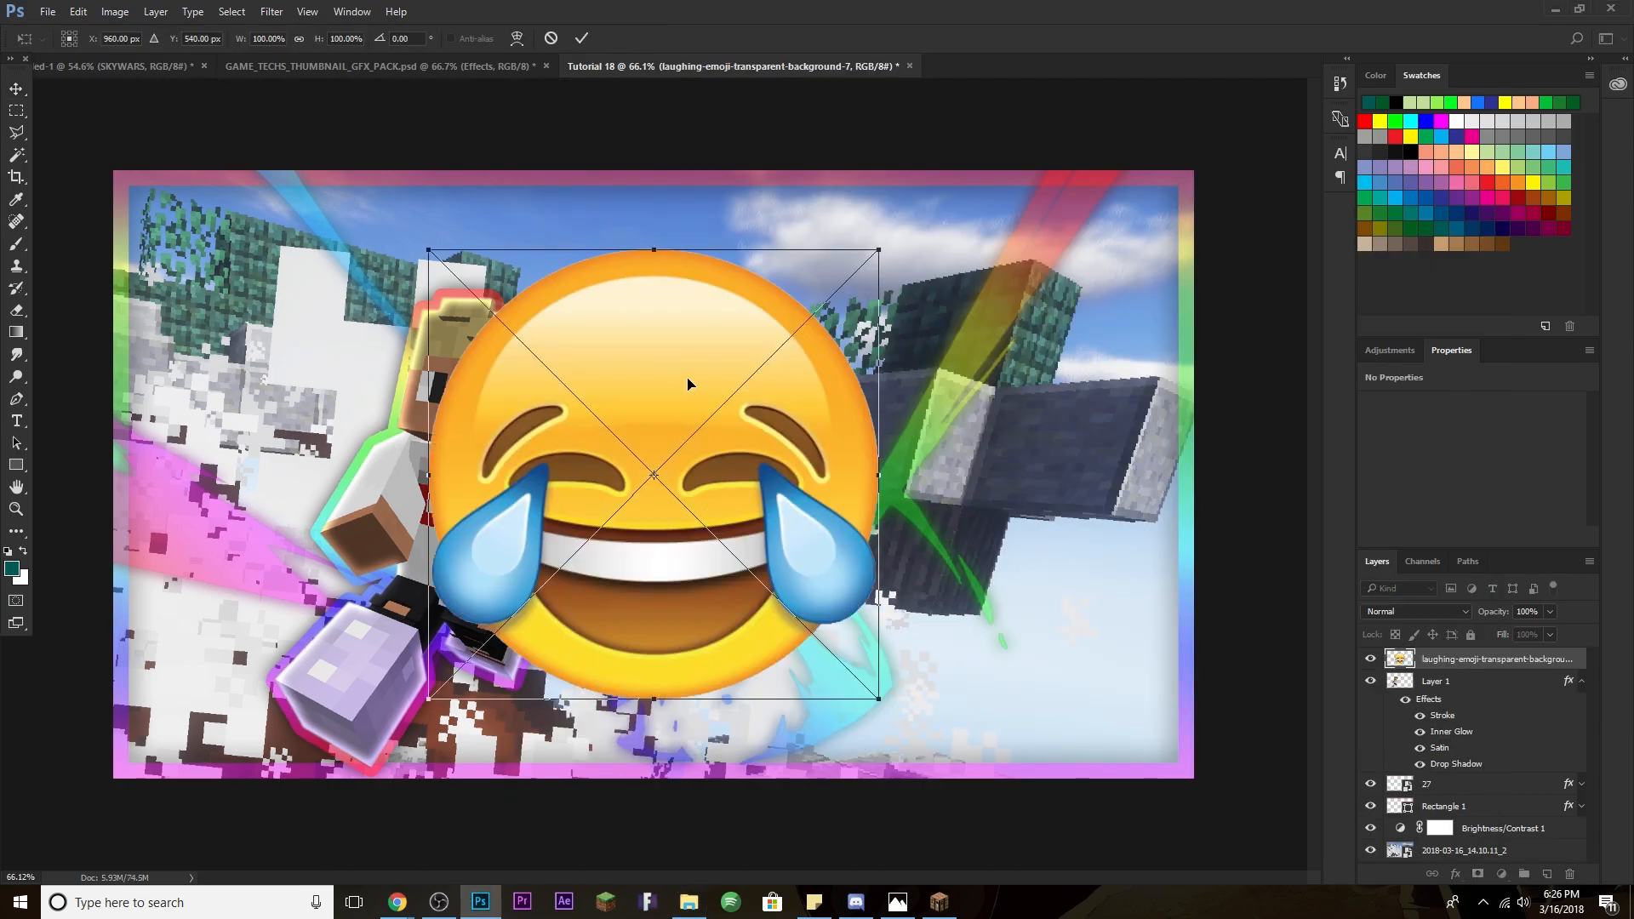
pyautogui.moveTo(884, 251); pyautogui.dragTo(300, 373)
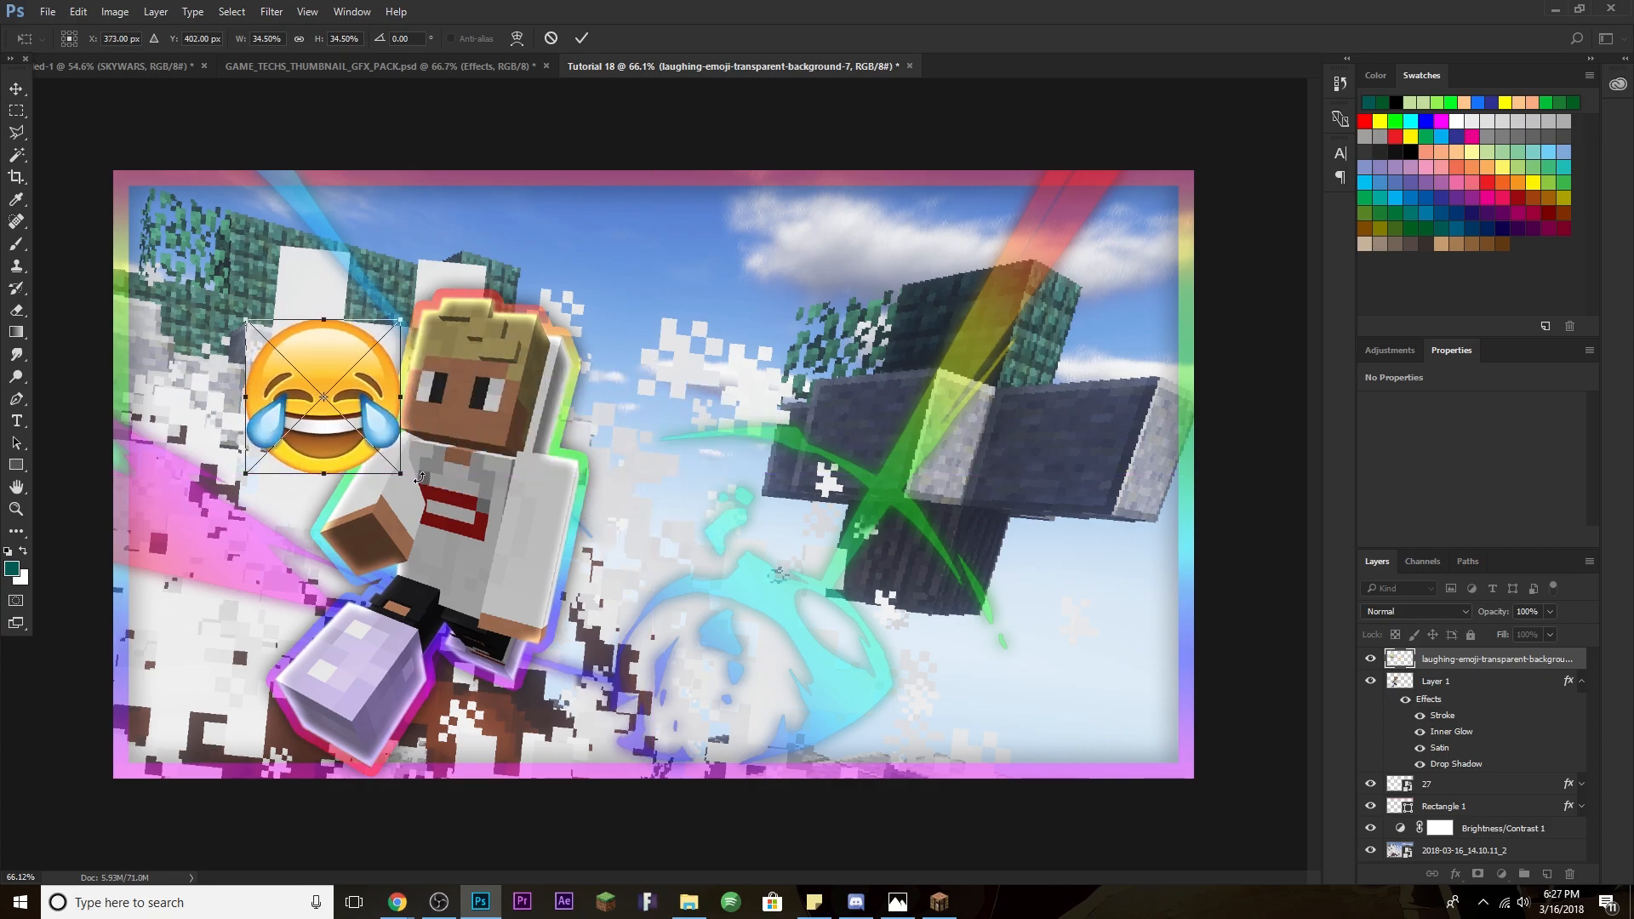
pyautogui.press('Return')
# Collapse Layer 1's effects list and move the laughing emoji layer beneath Layer 1.
pyautogui.click(1581, 681)
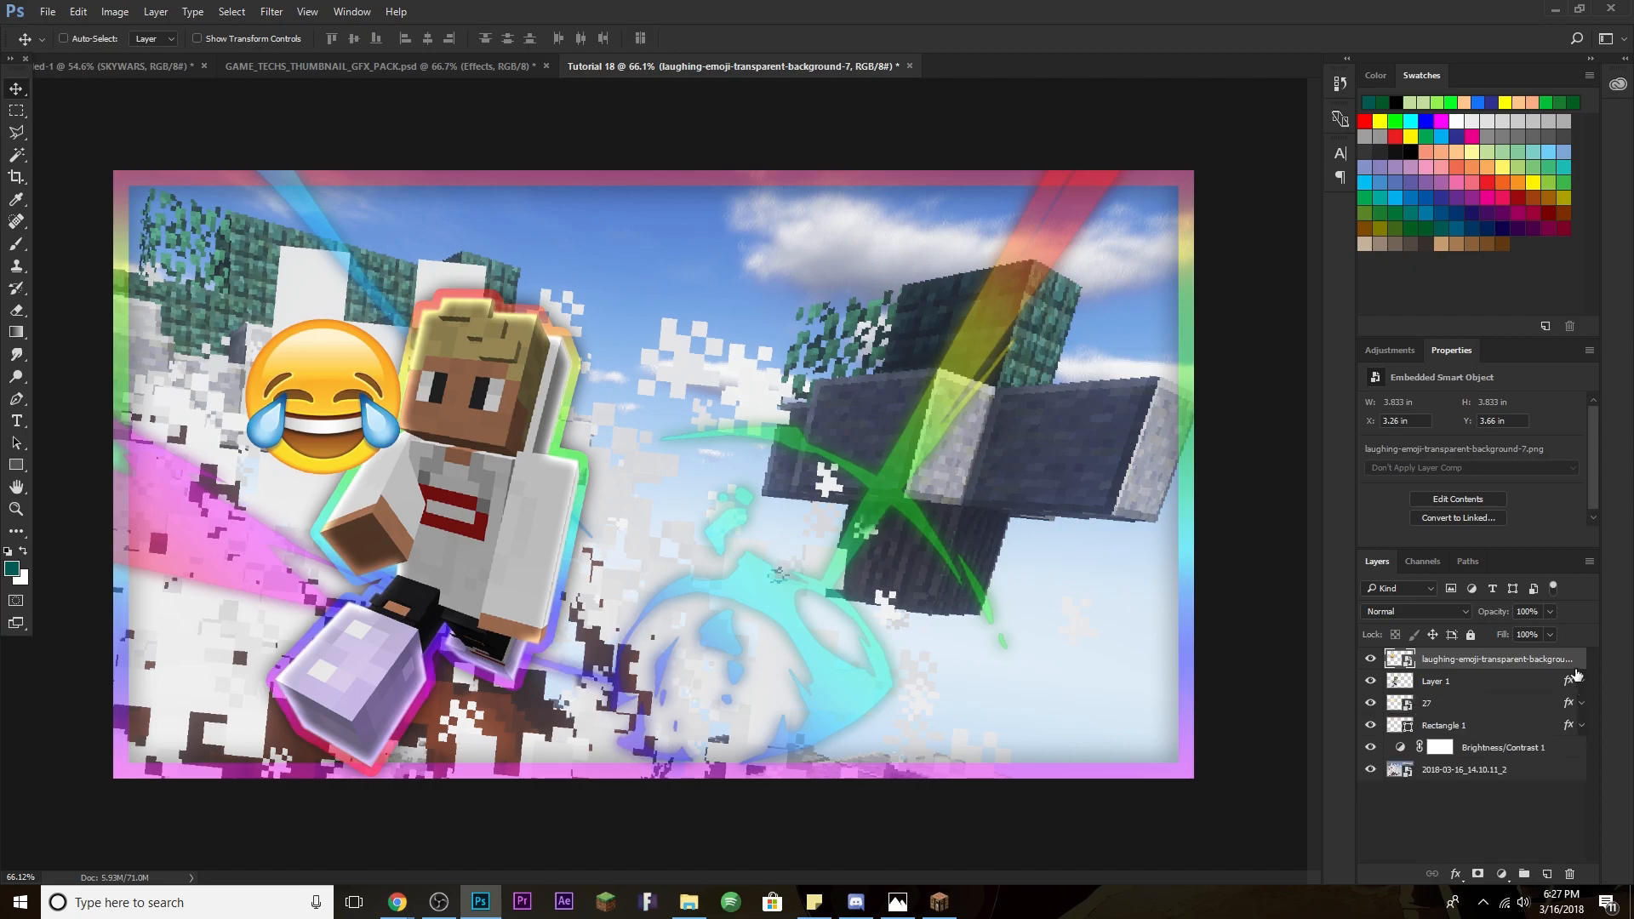
pyautogui.click(1392, 356)
pyautogui.moveTo(1577, 564); pyautogui.dragTo(1464, 594)
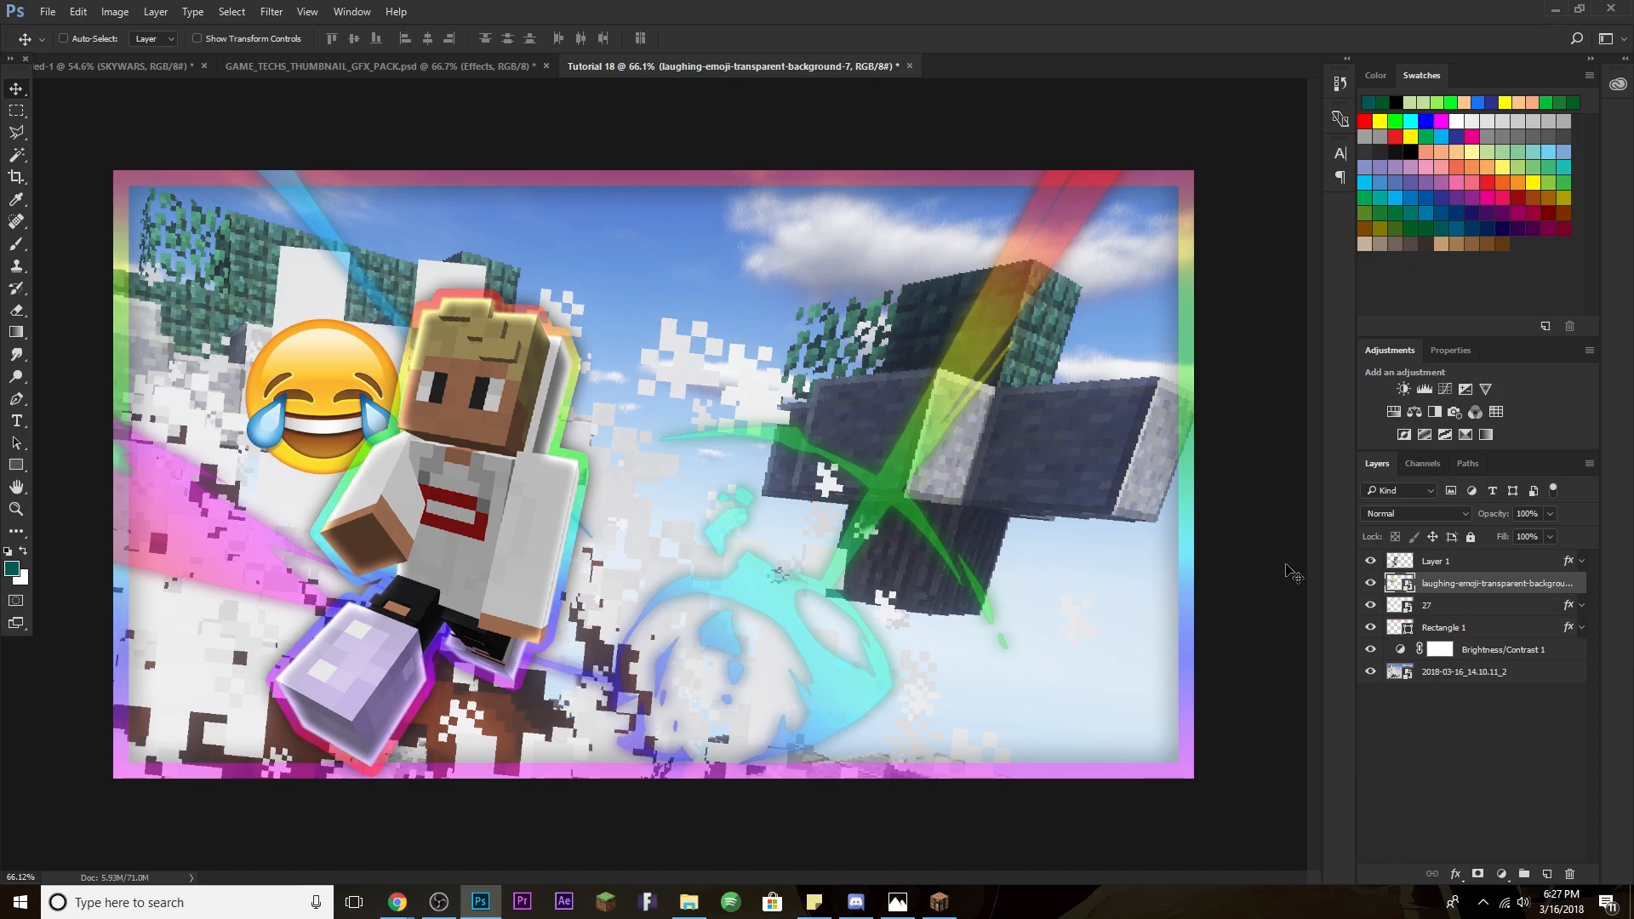
# Give the laughing emoji a 16 px white outside stroke and a black drop shadow with increased spread, and collapse its effects list.
pyautogui.doubleClick(1584, 586)
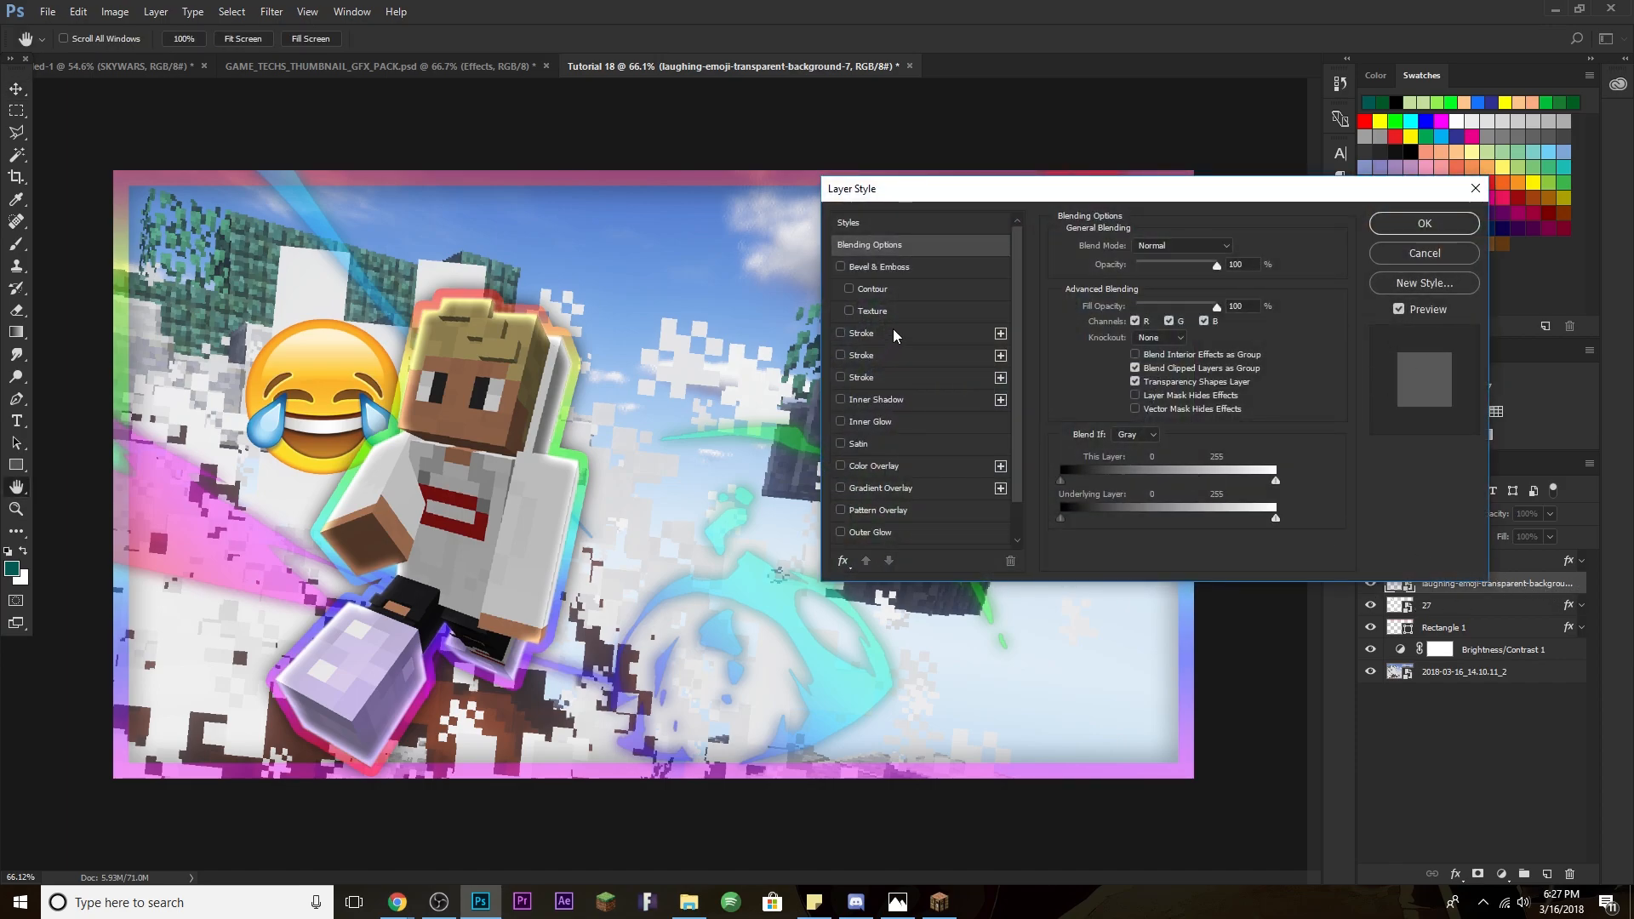
pyautogui.click(880, 333)
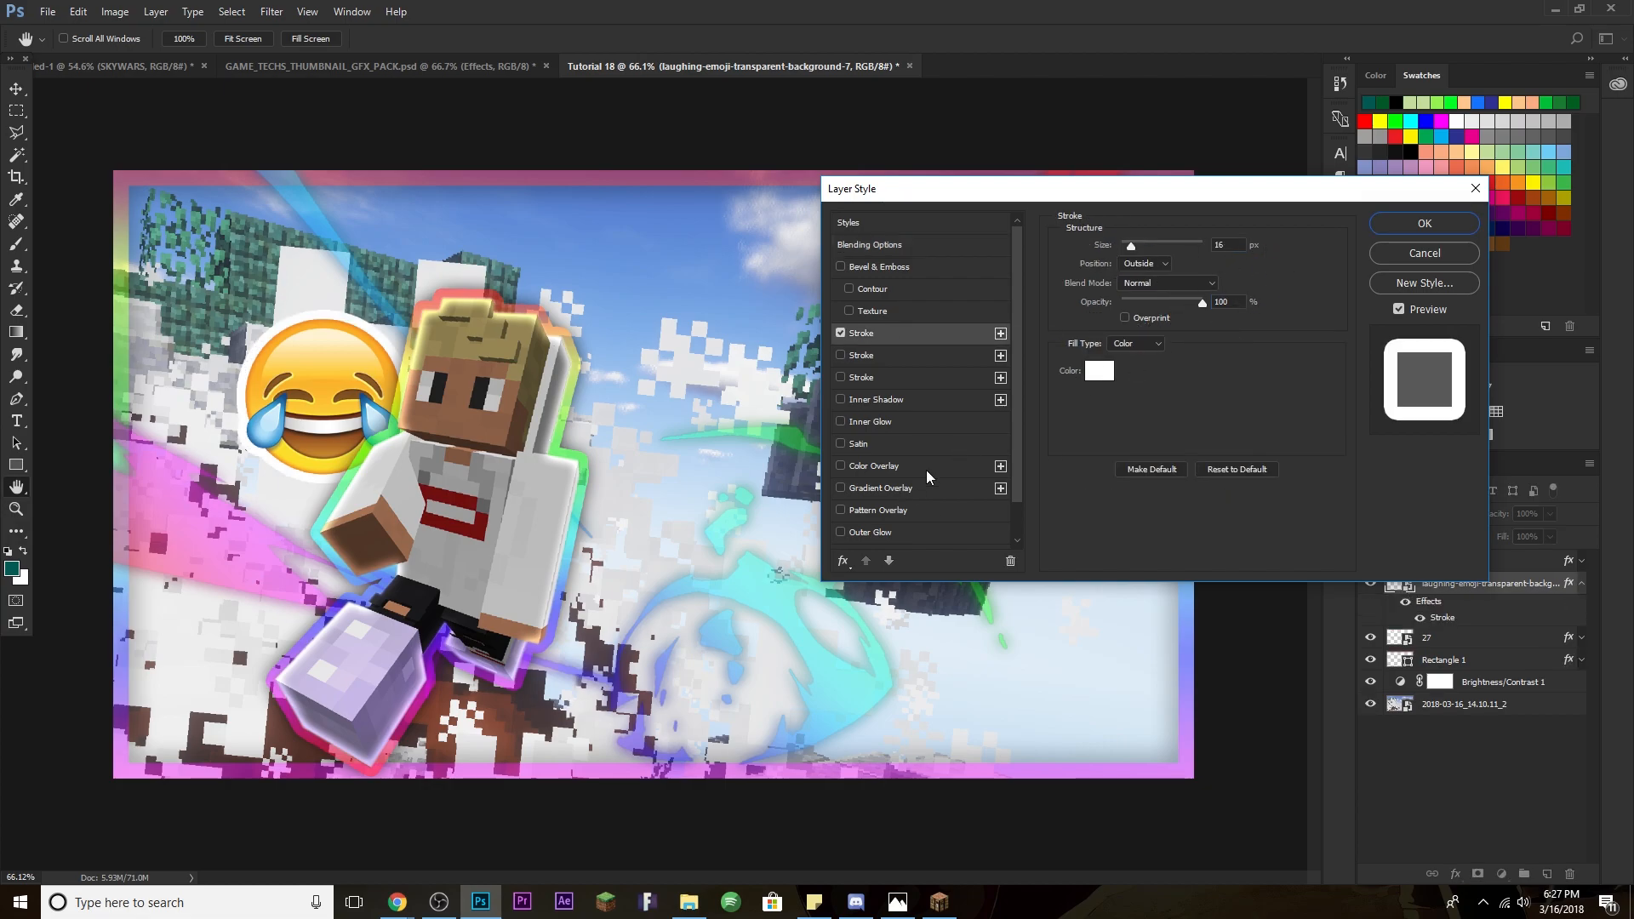
pyautogui.scroll(-2, 928, 474)
pyautogui.click(921, 515)
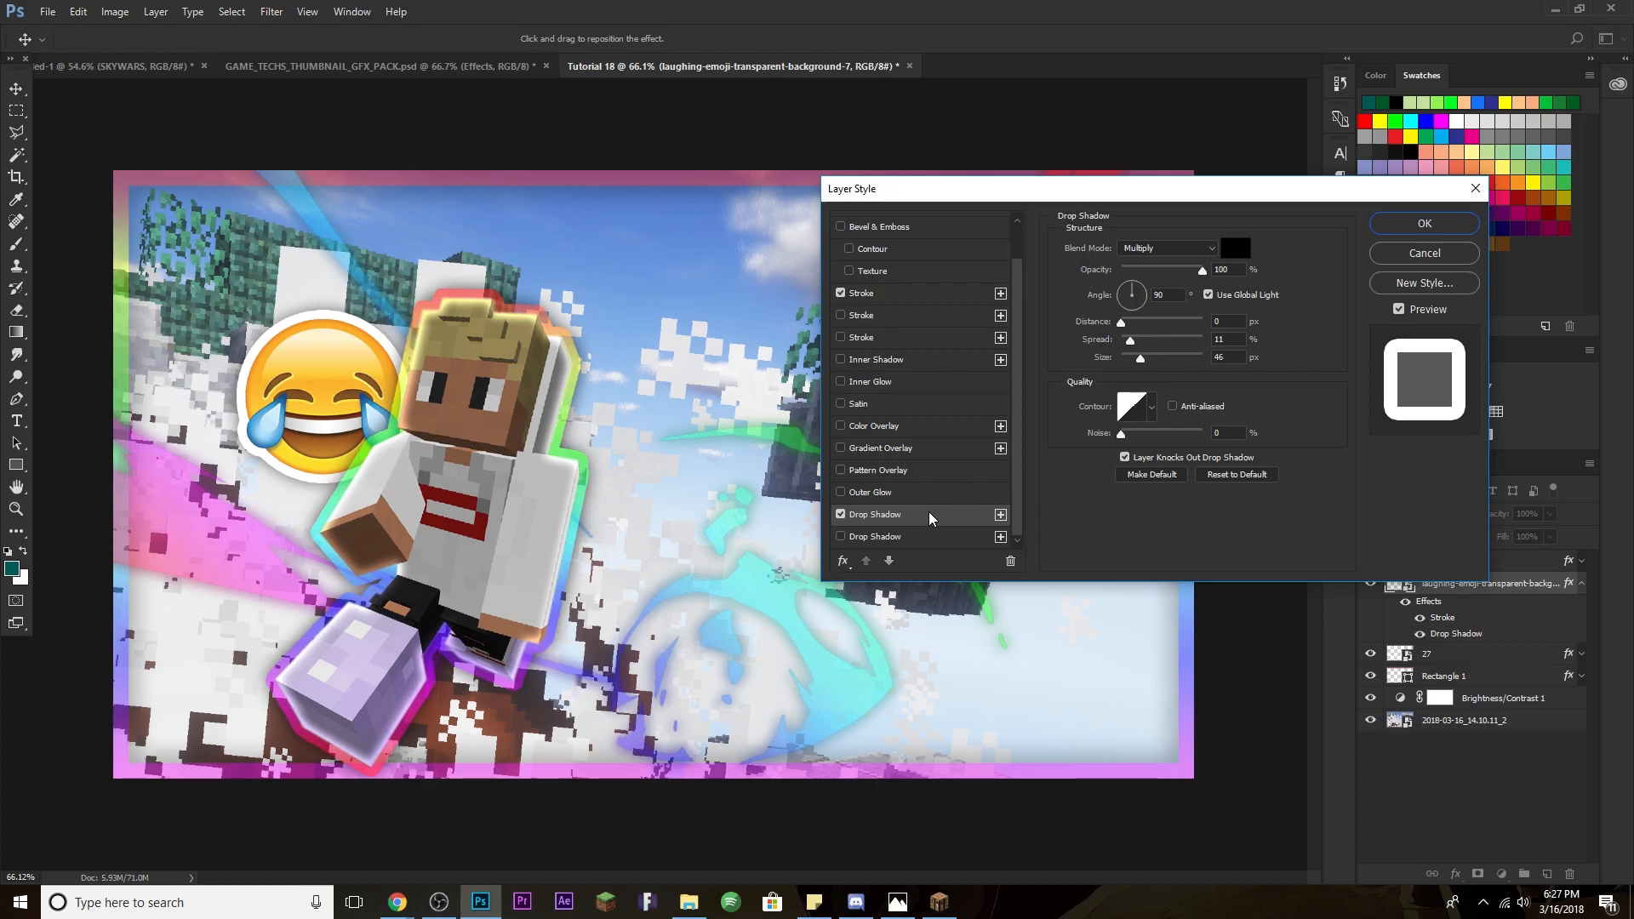
pyautogui.click(1132, 344)
pyautogui.moveTo(1132, 344); pyautogui.dragTo(1148, 351)
pyautogui.click(1459, 223)
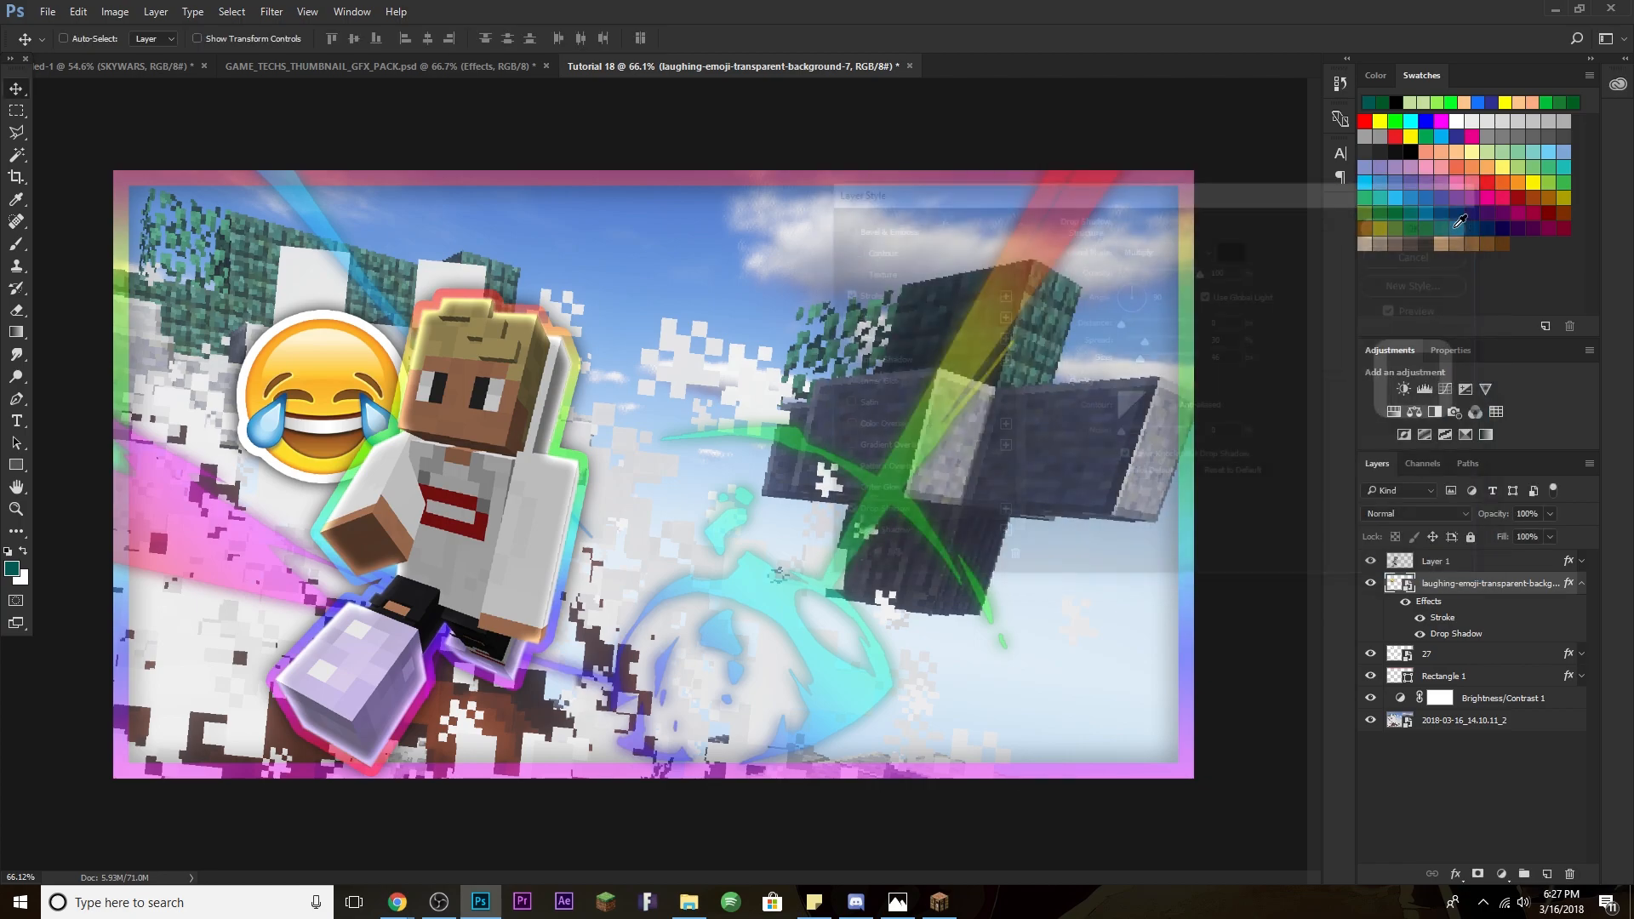
pyautogui.click(1582, 586)
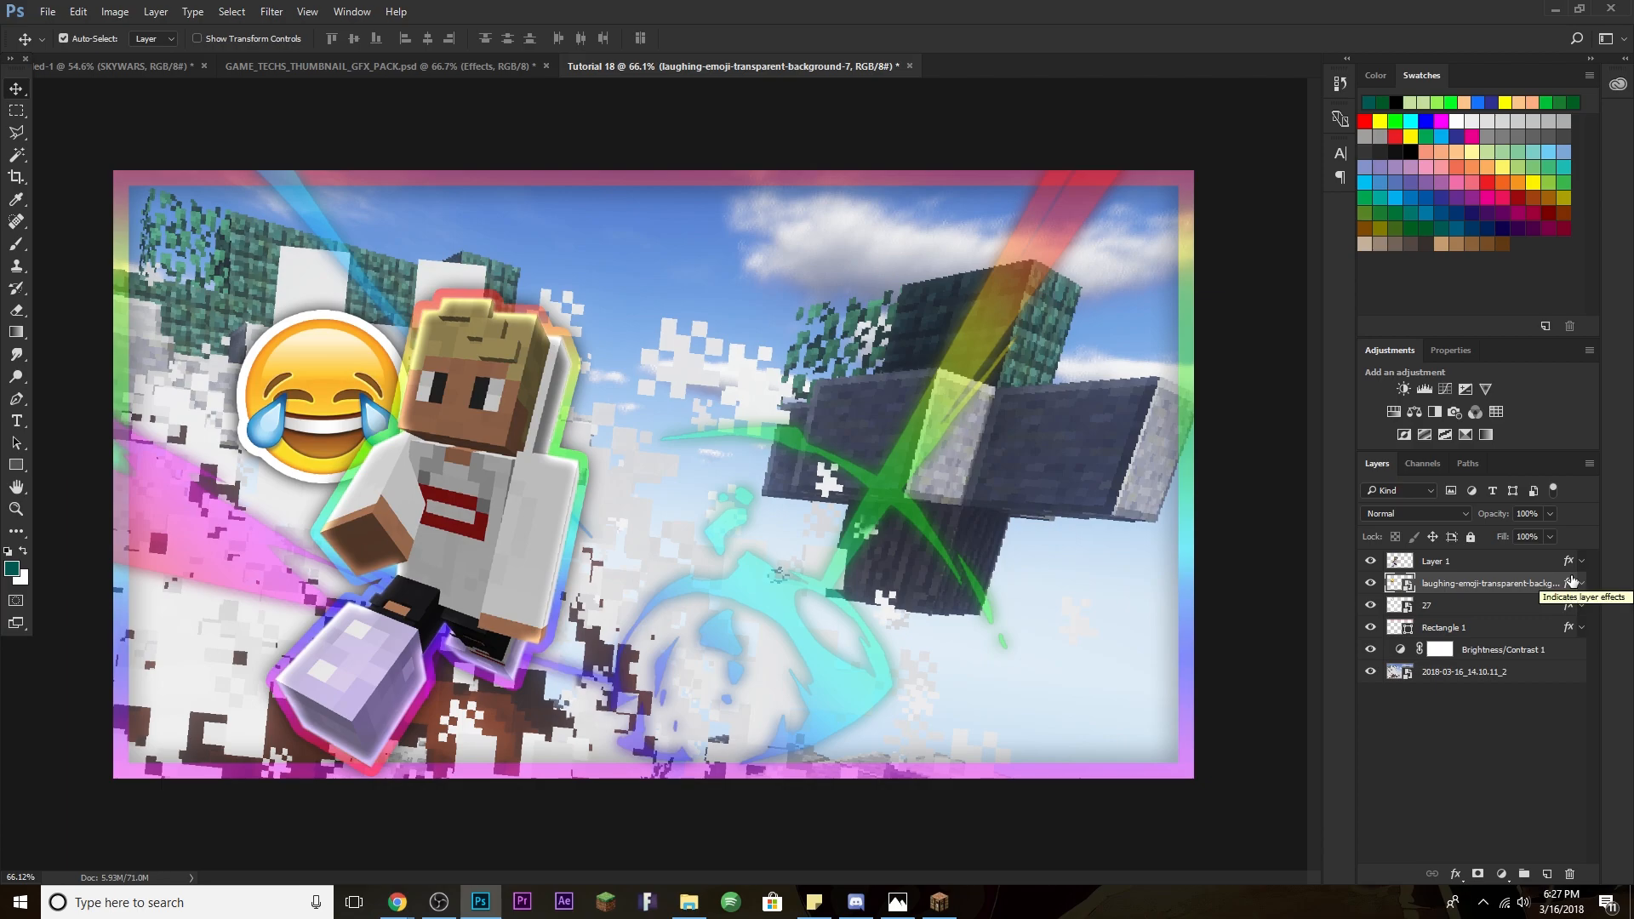
# Duplicate the emoji, place the copy beside the character's lower hand, and tilt the original emoji slightly counterclockwise.
pyautogui.hotkey('ctrl', 'j')
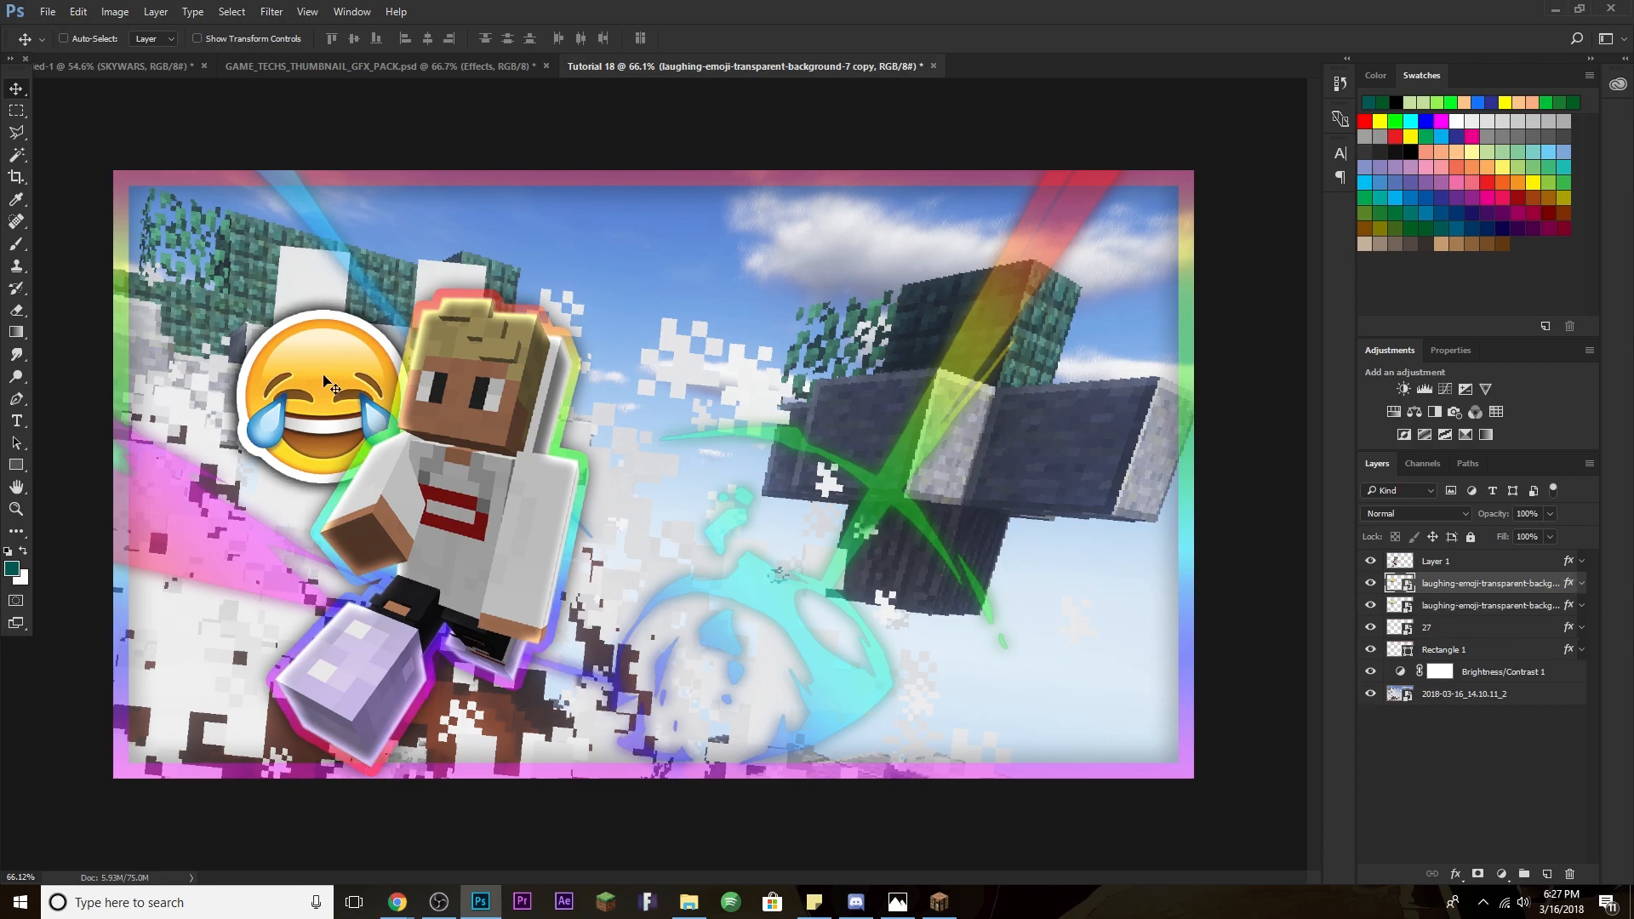
pyautogui.moveTo(349, 398); pyautogui.dragTo(627, 599)
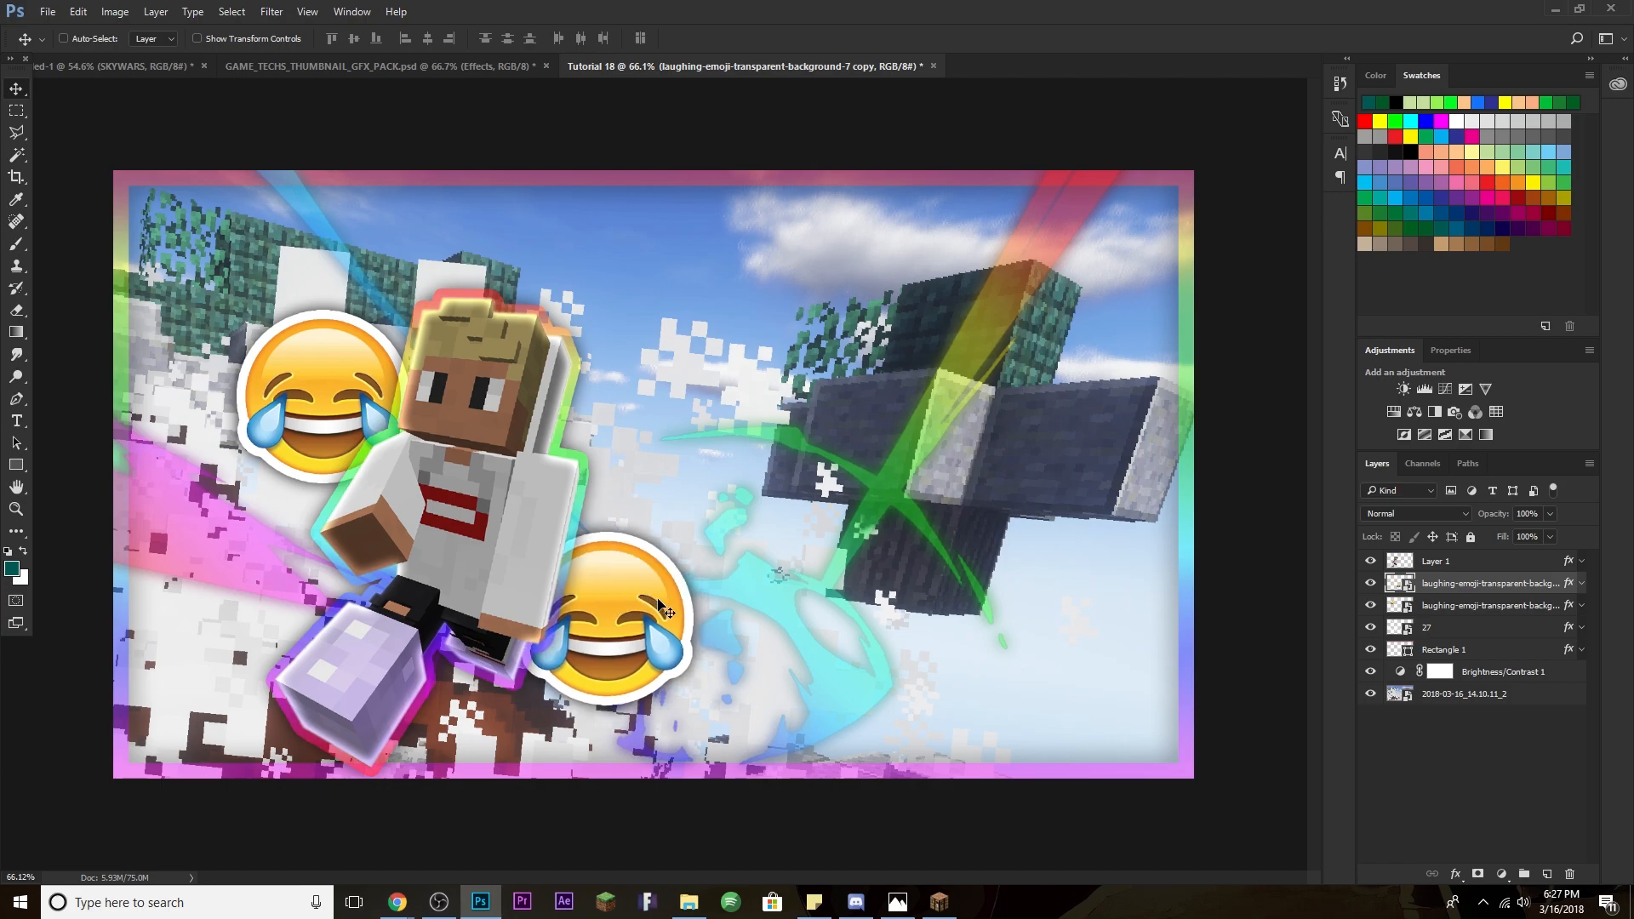
pyautogui.click(1495, 612)
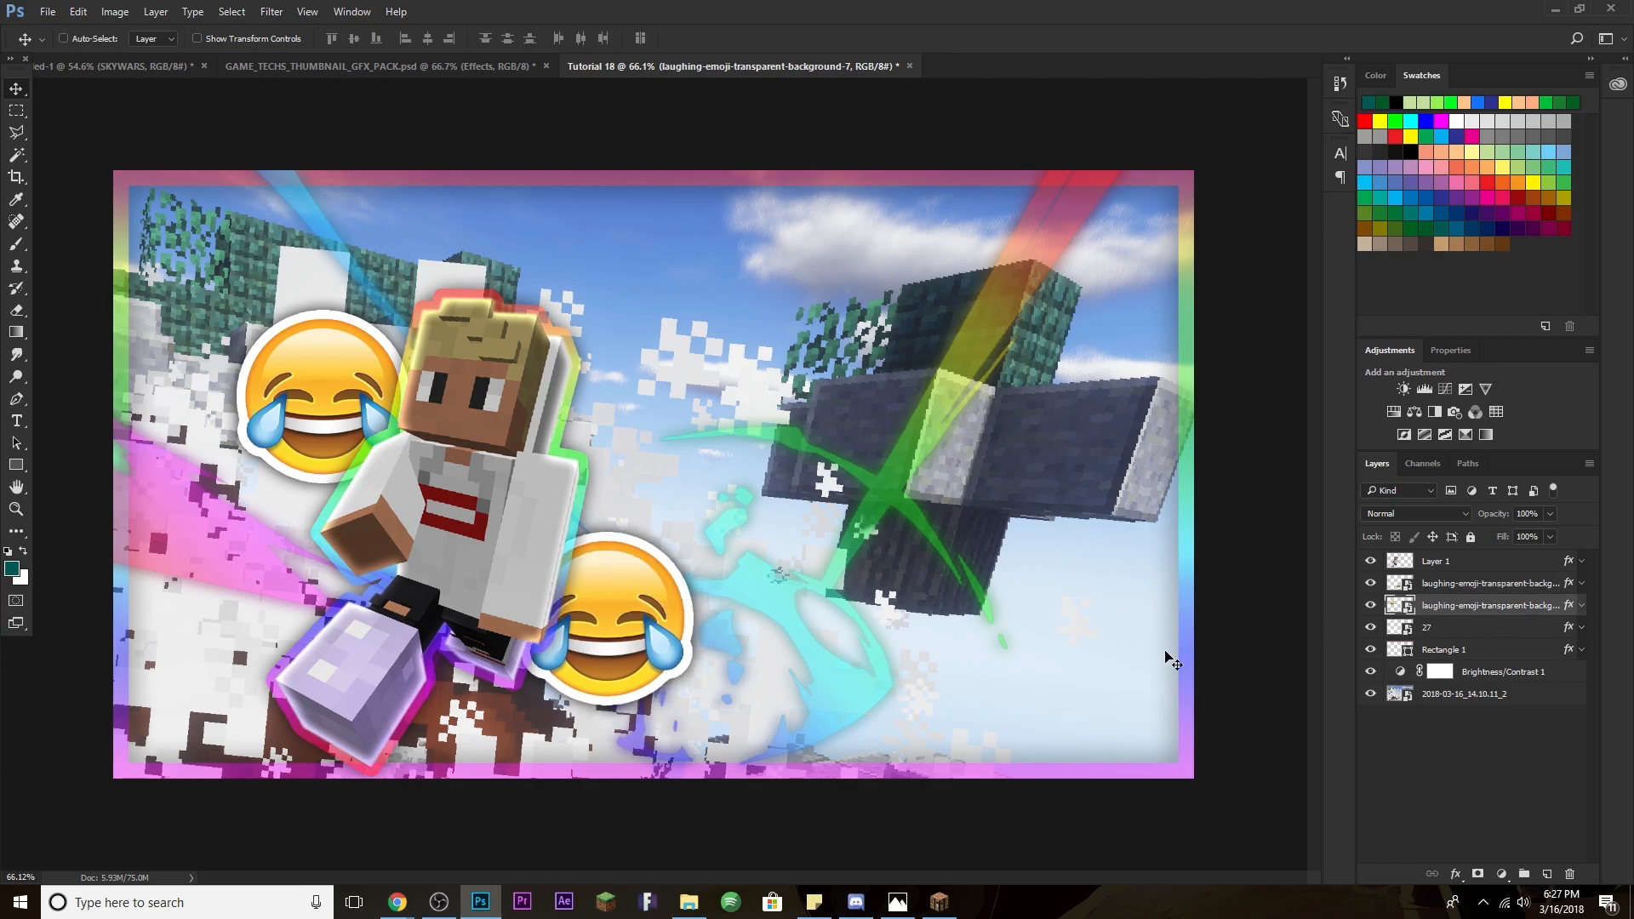
pyautogui.hotkey('ctrl', 't')
pyautogui.moveTo(411, 490); pyautogui.dragTo(423, 477)
pyautogui.press('Return')
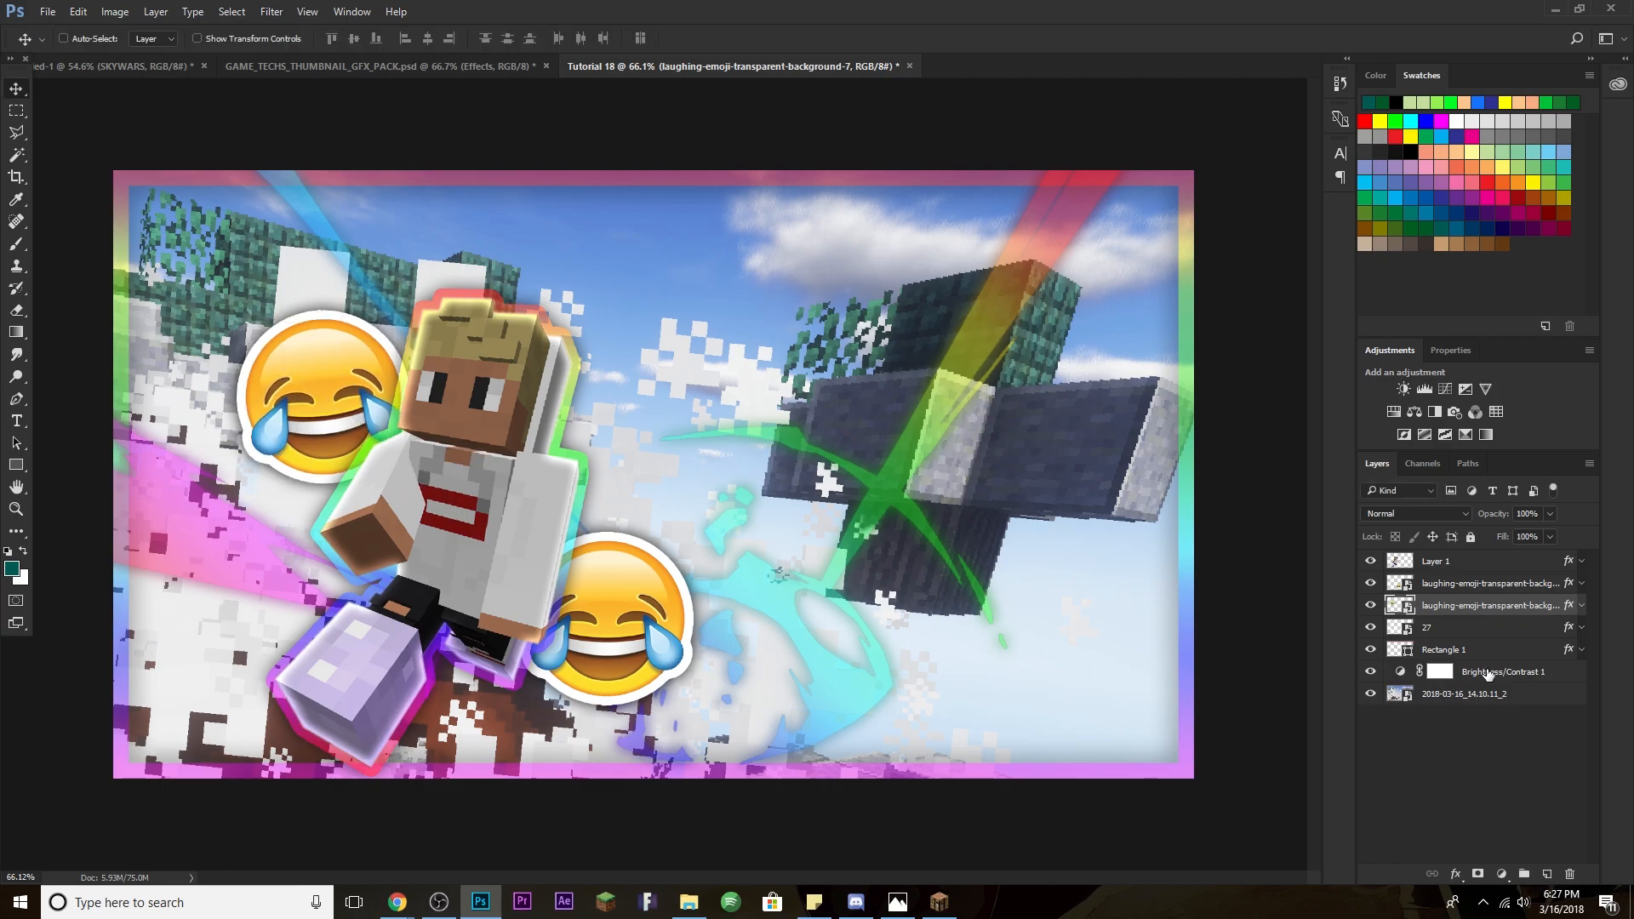
# Tilt the emoji copy clockwise and shift it slightly lower, and nudge the original emoji closer to the character's head.
pyautogui.click(1505, 590)
pyautogui.hotkey('ctrl', 't')
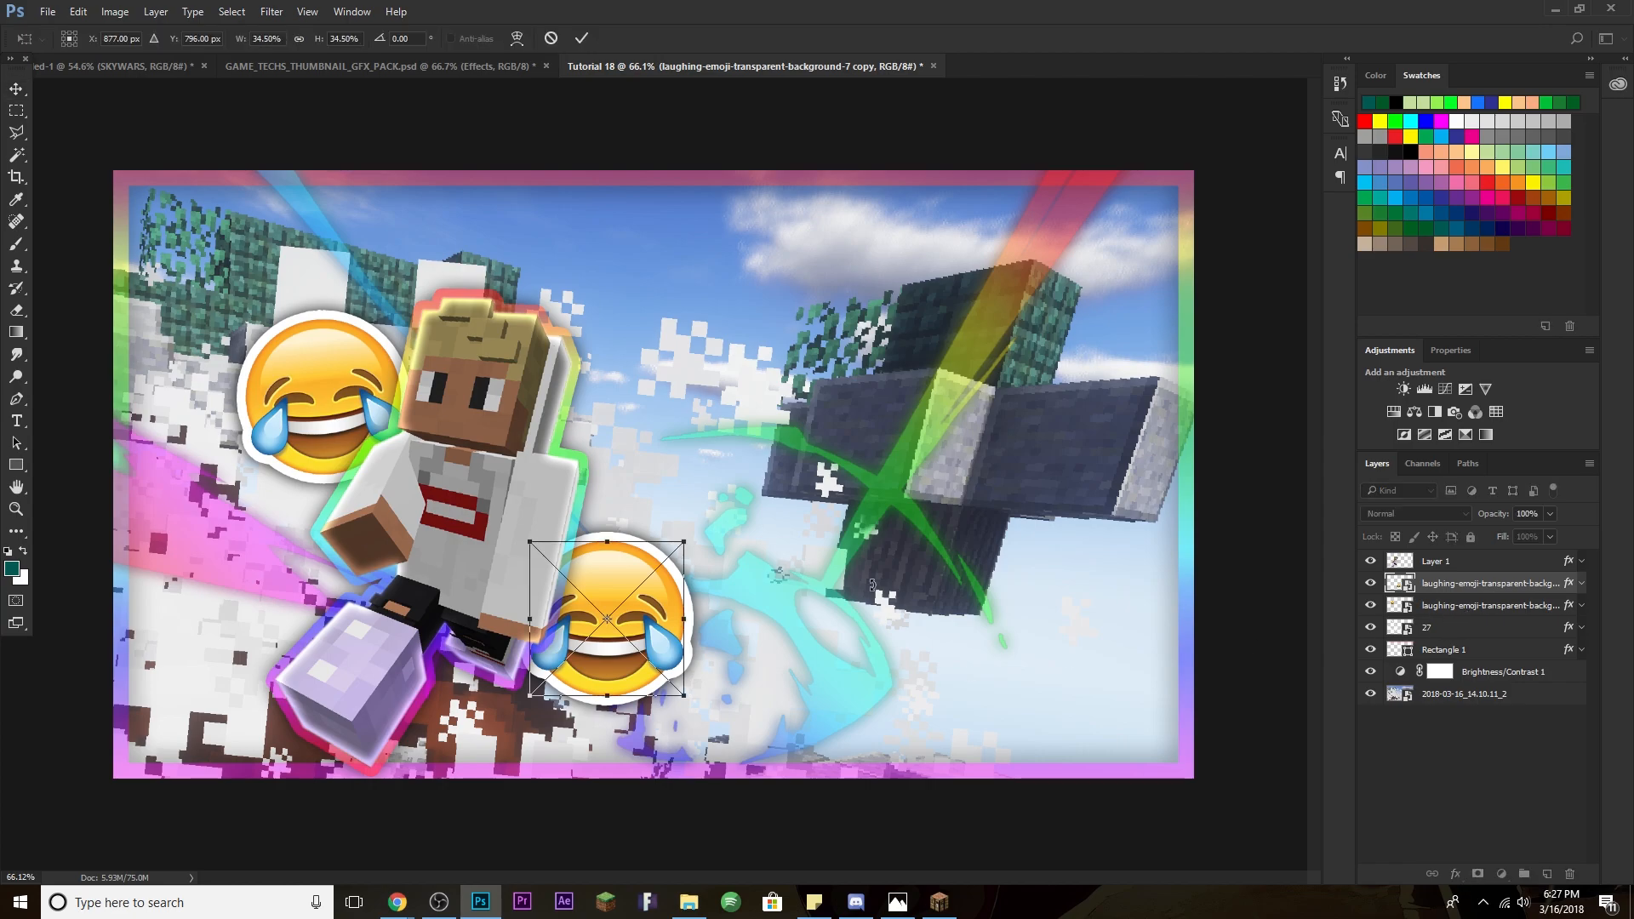
pyautogui.moveTo(731, 530); pyautogui.dragTo(744, 552)
pyautogui.moveTo(667, 587); pyautogui.dragTo(669, 643)
pyautogui.press('Return')
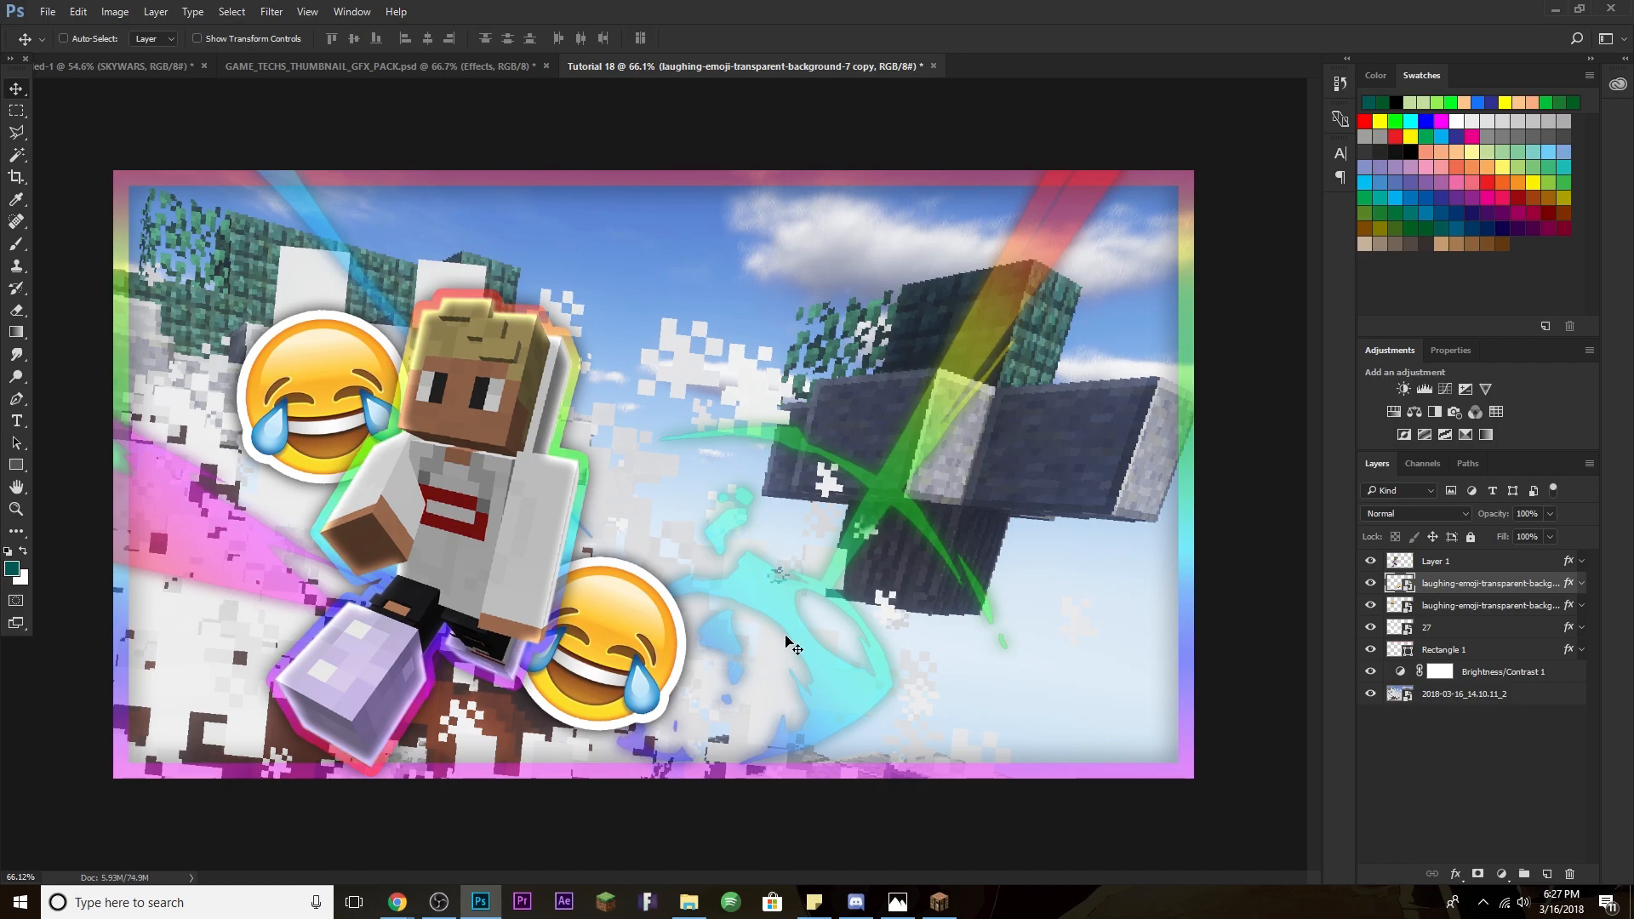
pyautogui.hotkey('alt', '[')
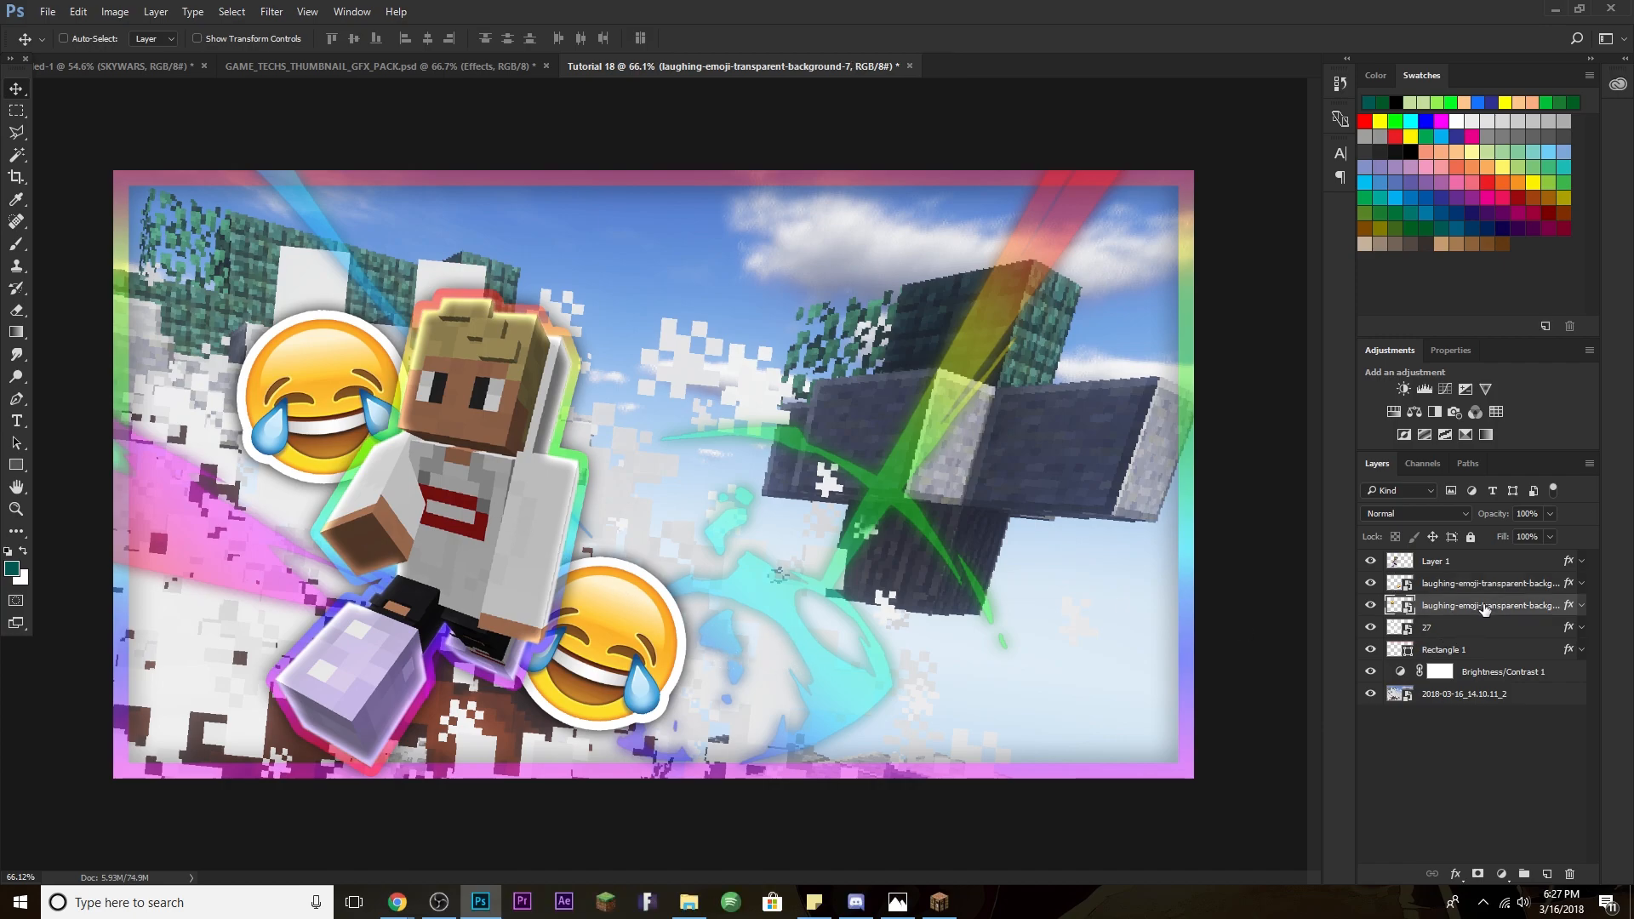
pyautogui.moveTo(355, 423); pyautogui.dragTo(364, 428)
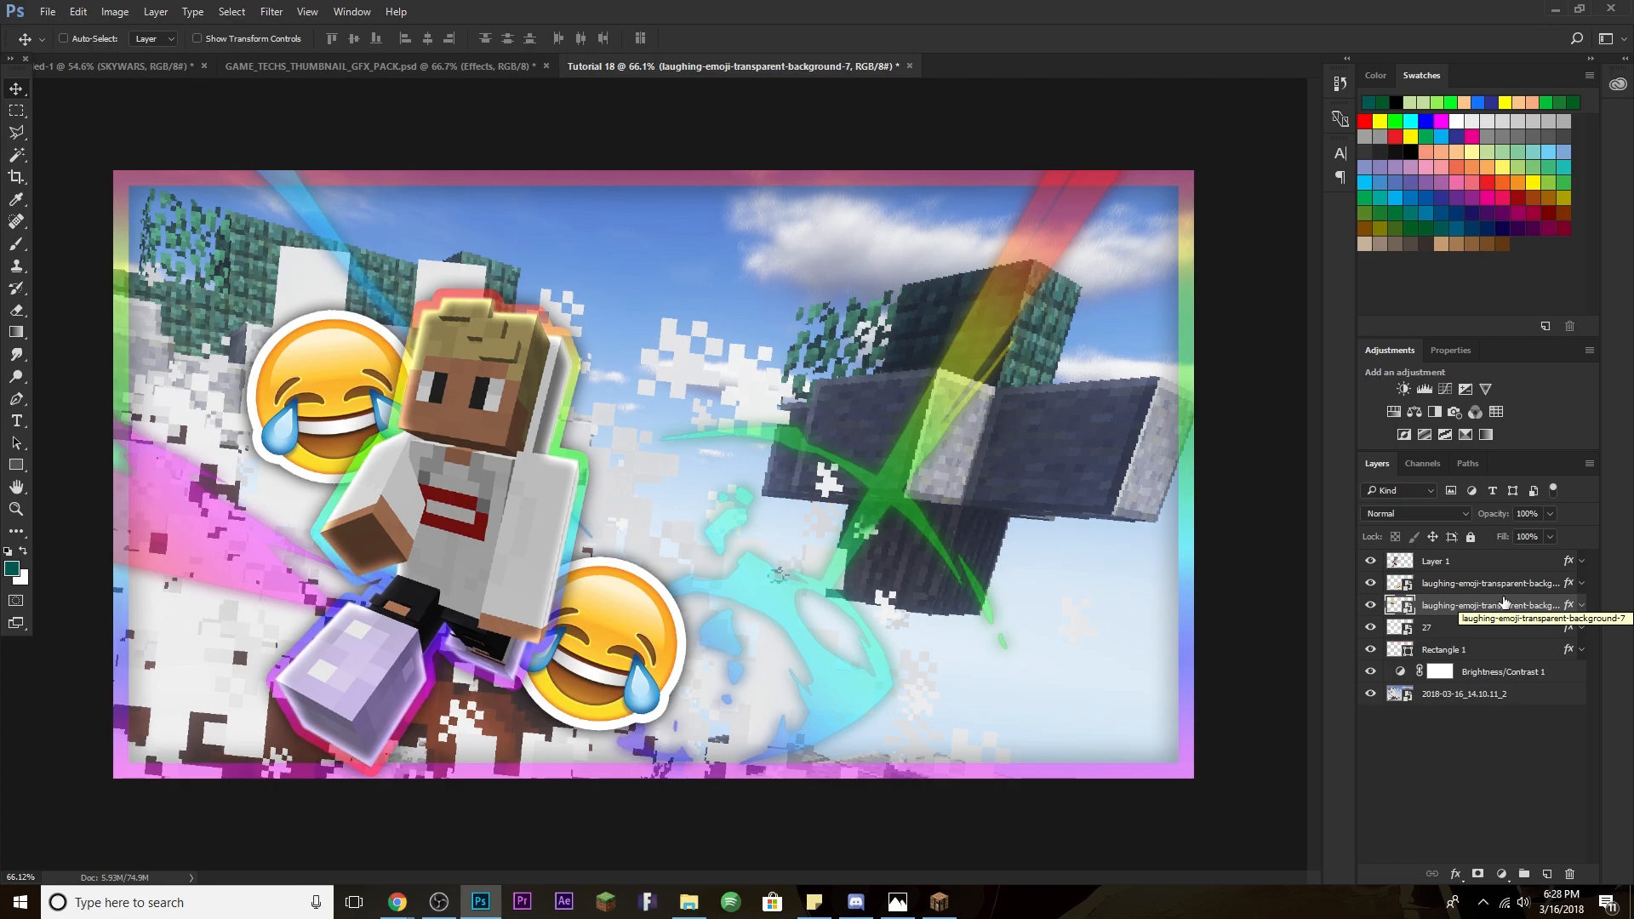
# Add the text SKYWARS in the Muro font at 200 pt on a new text layer above Layer 1.
pyautogui.click(1491, 563)
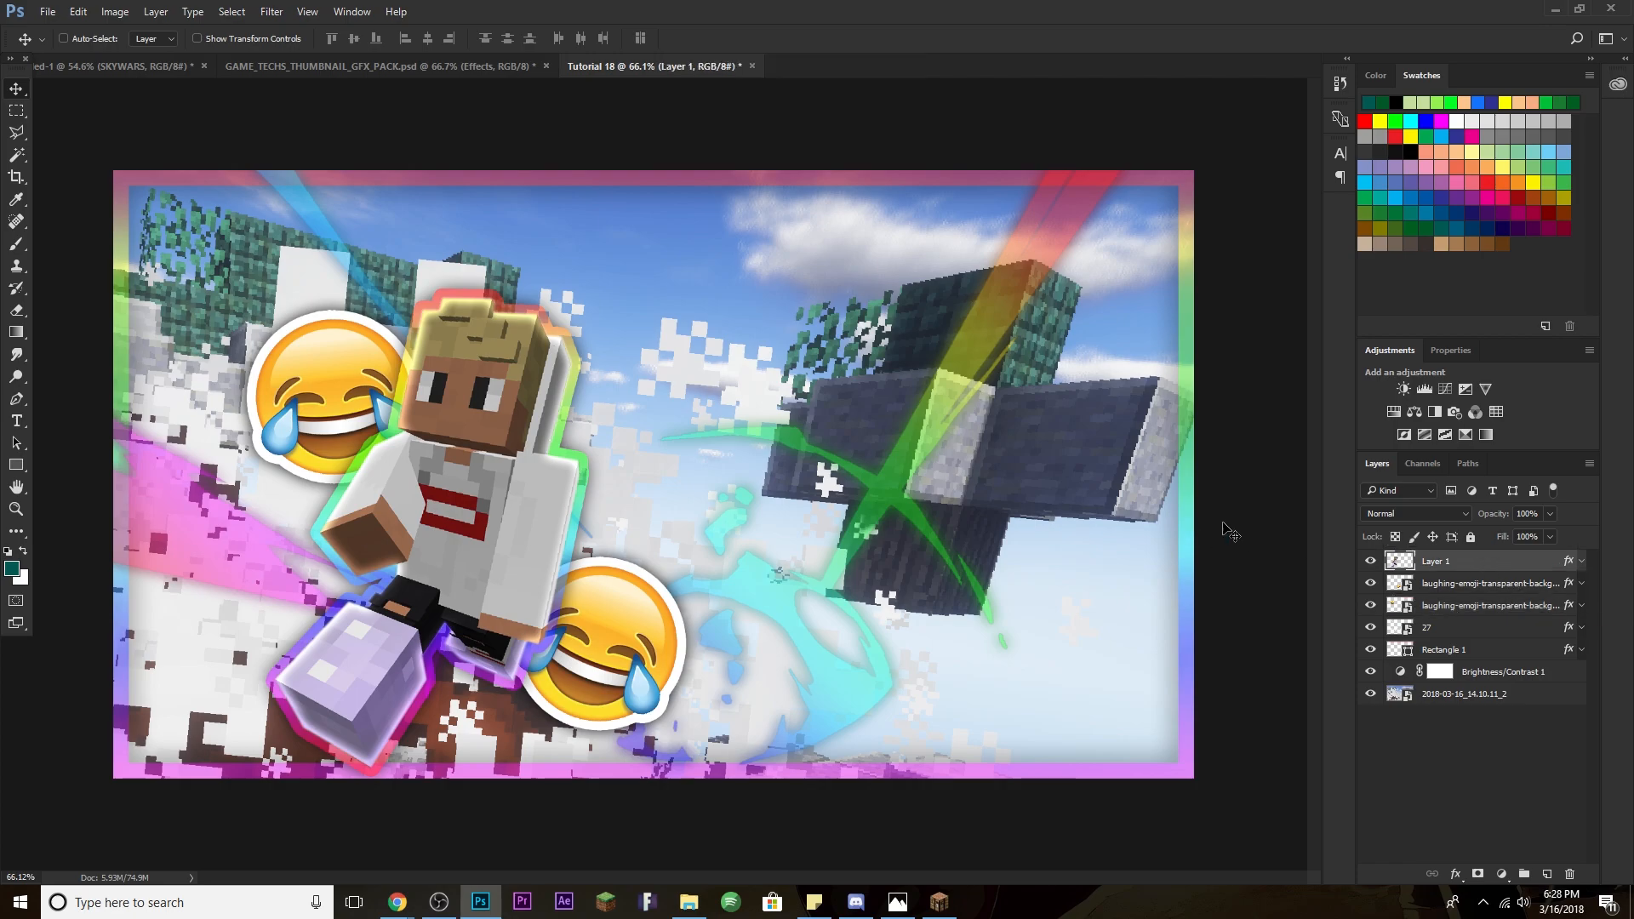
pyautogui.click(16, 420)
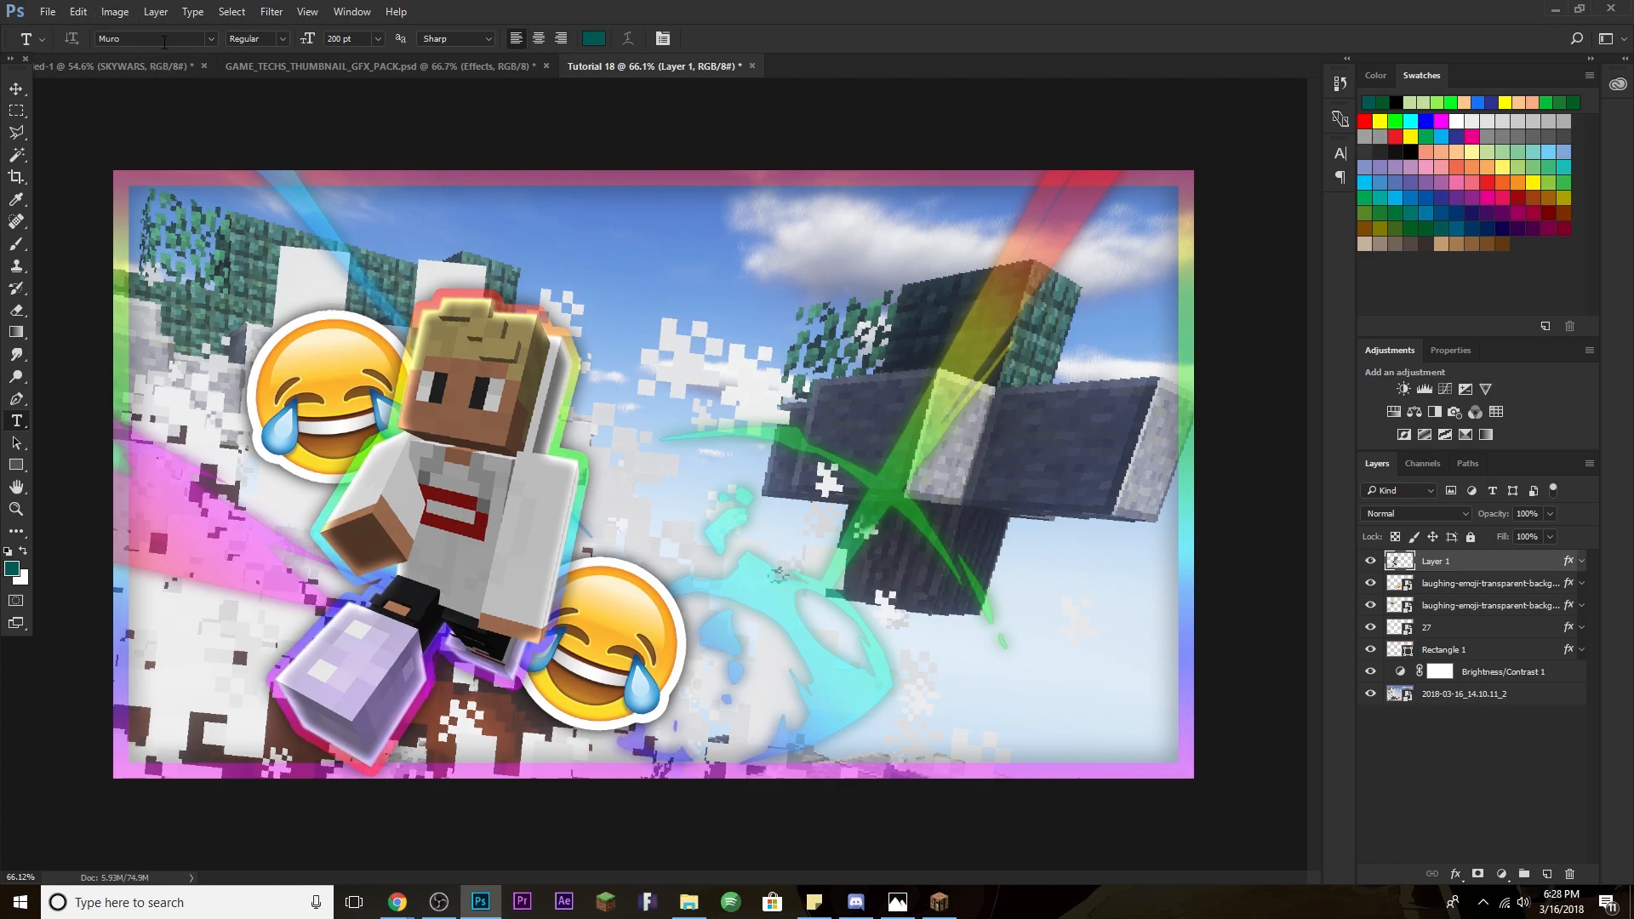
pyautogui.click(701, 416)
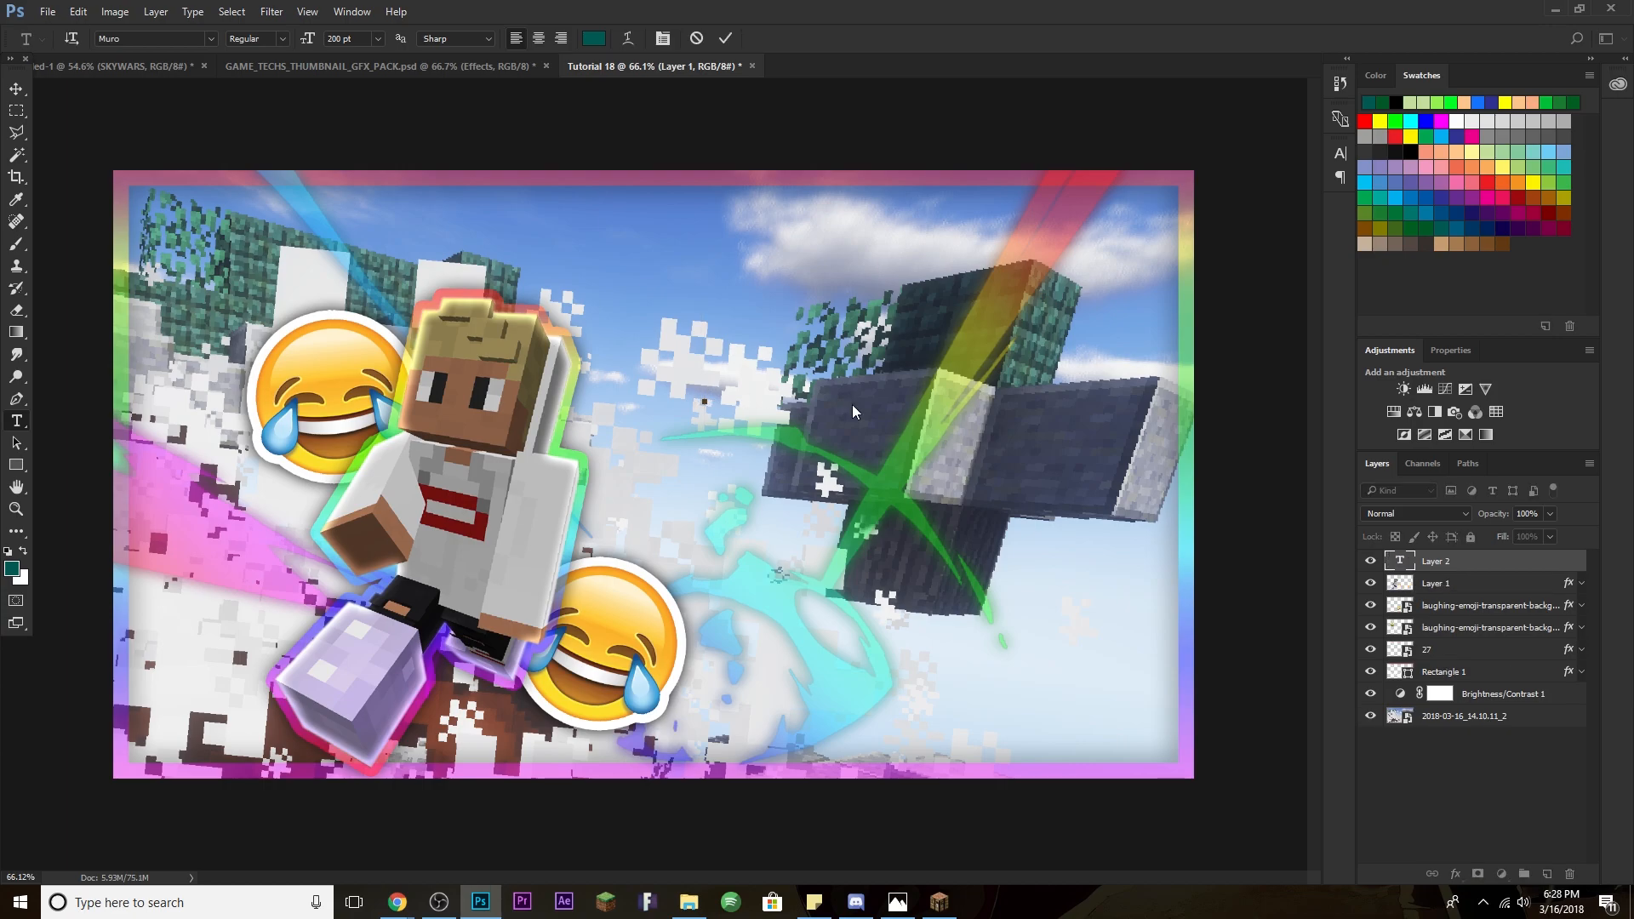
pyautogui.write('SY')
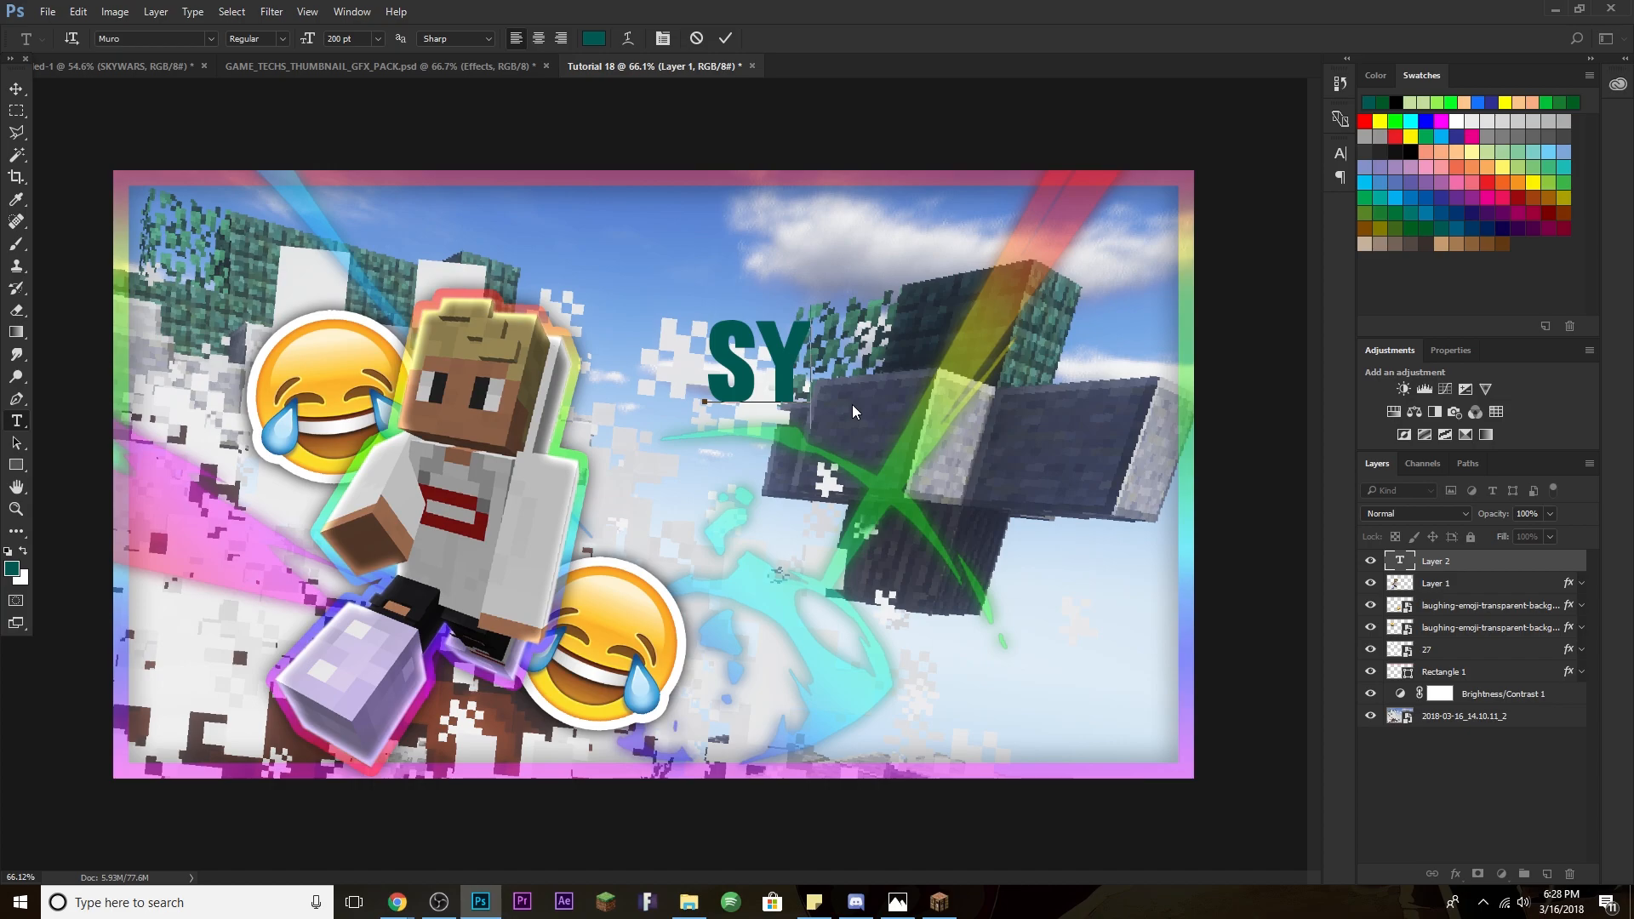
pyautogui.press('BackSpace')
pyautogui.write('K')
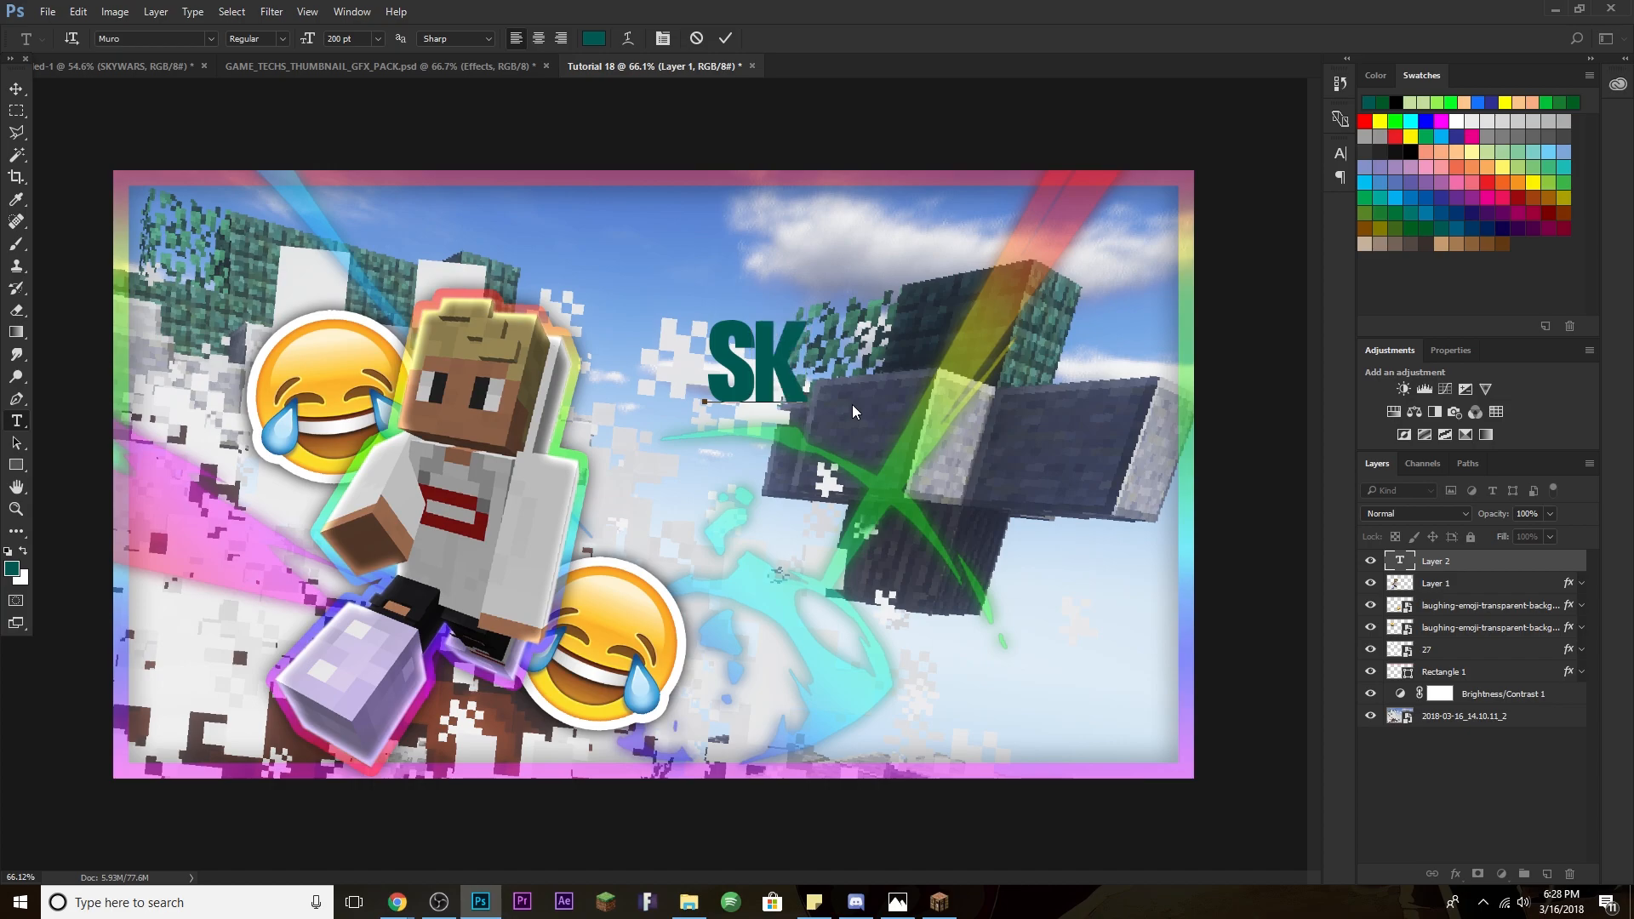
pyautogui.write('YWARS')
# Set the whole SKYWARS text to white (ffffff) at 368 pt and commit it.
pyautogui.hotkey('ctrl', 'a')
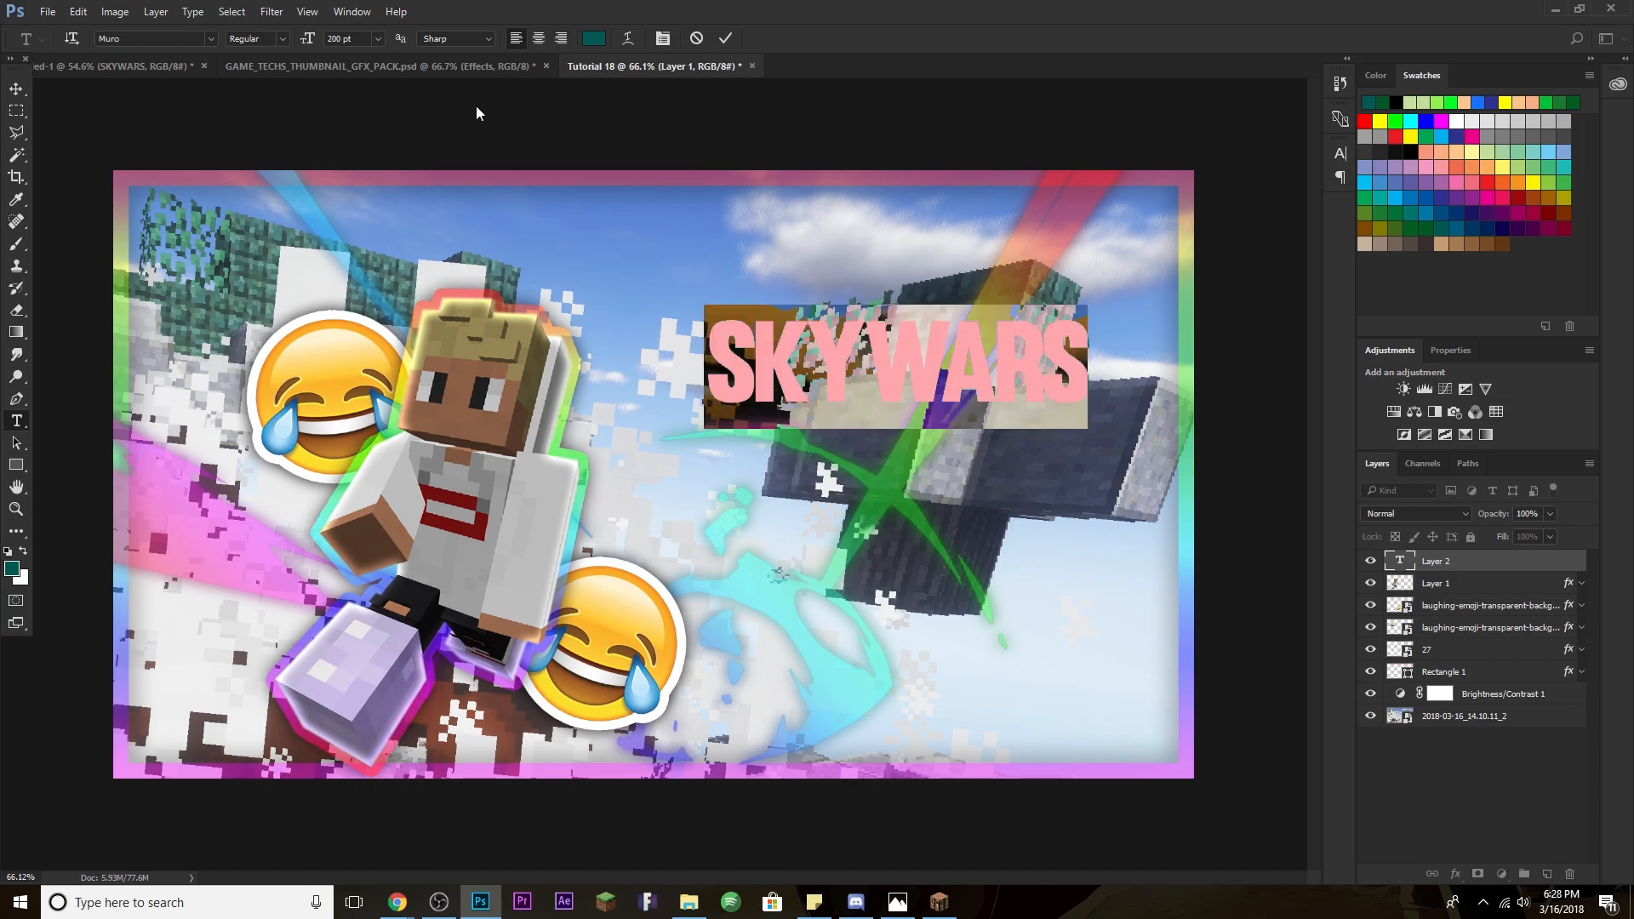
pyautogui.click(593, 38)
pyautogui.click(1080, 457)
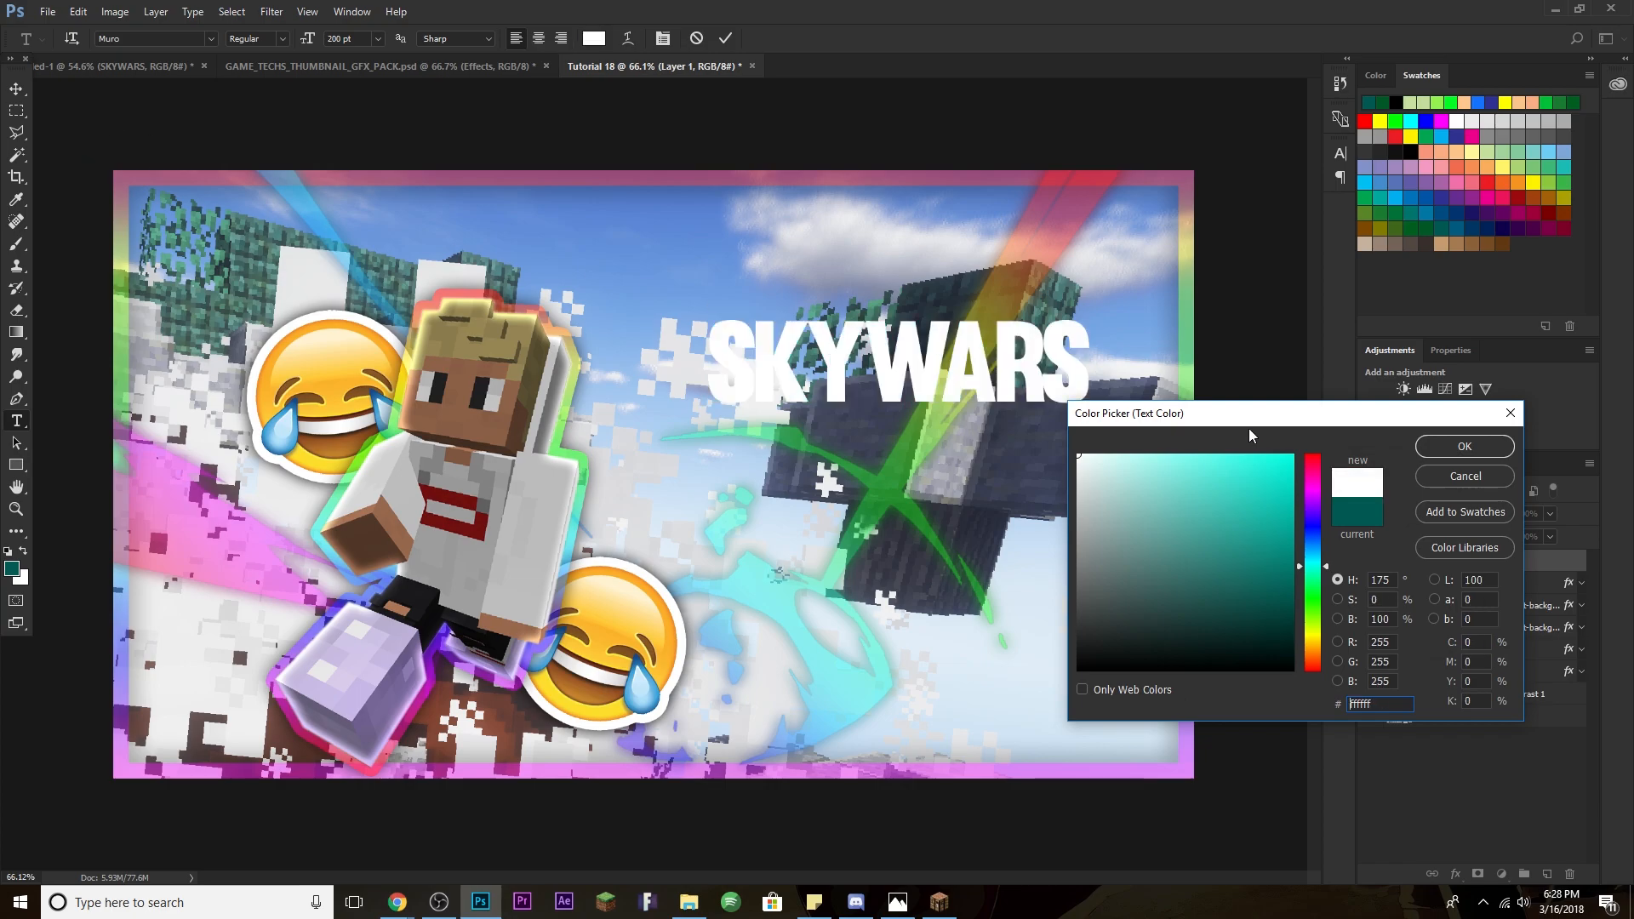
pyautogui.click(1463, 447)
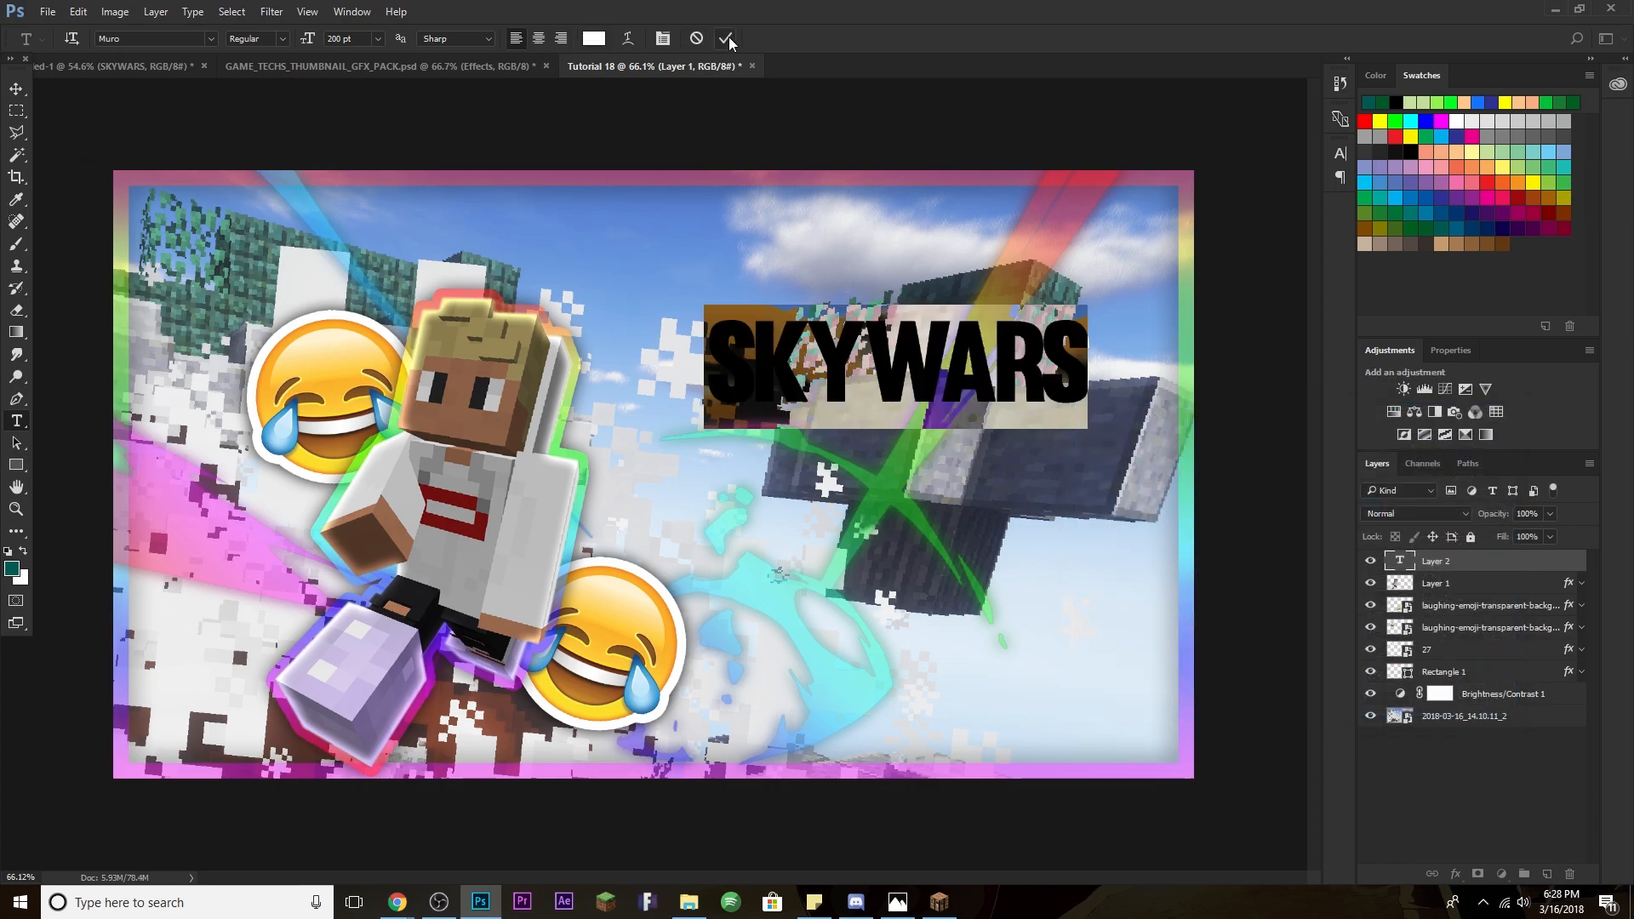
pyautogui.moveTo(312, 40); pyautogui.dragTo(464, 82)
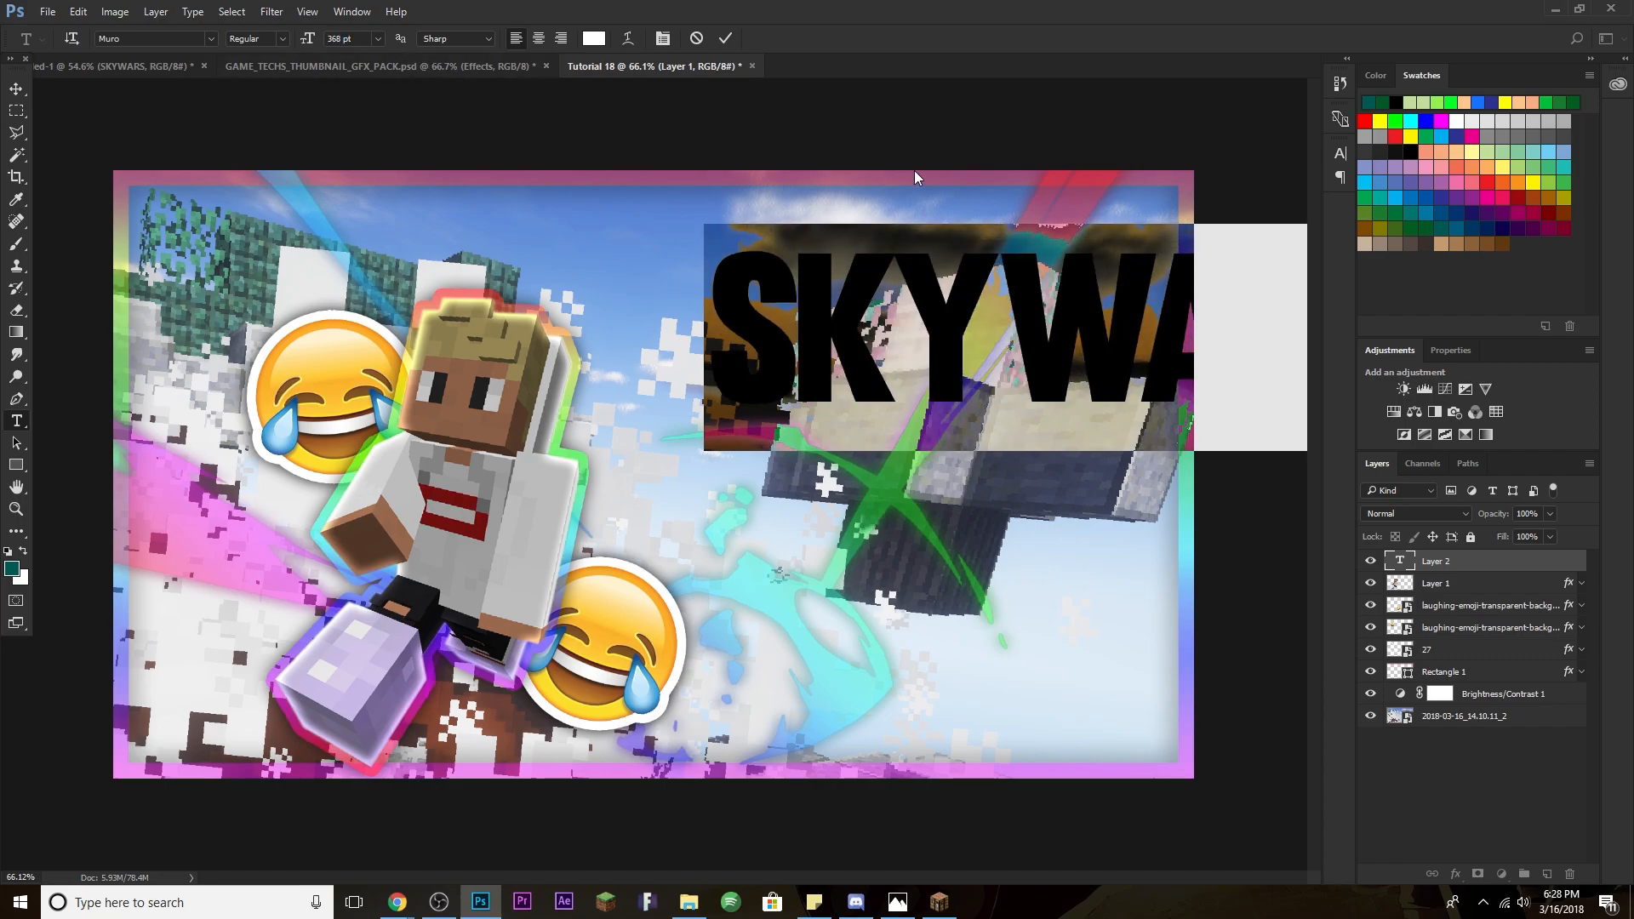
pyautogui.click(725, 38)
# Move the SKYWARS title fully inside the canvas, across the upper area over the character's head.
pyautogui.click(16, 90)
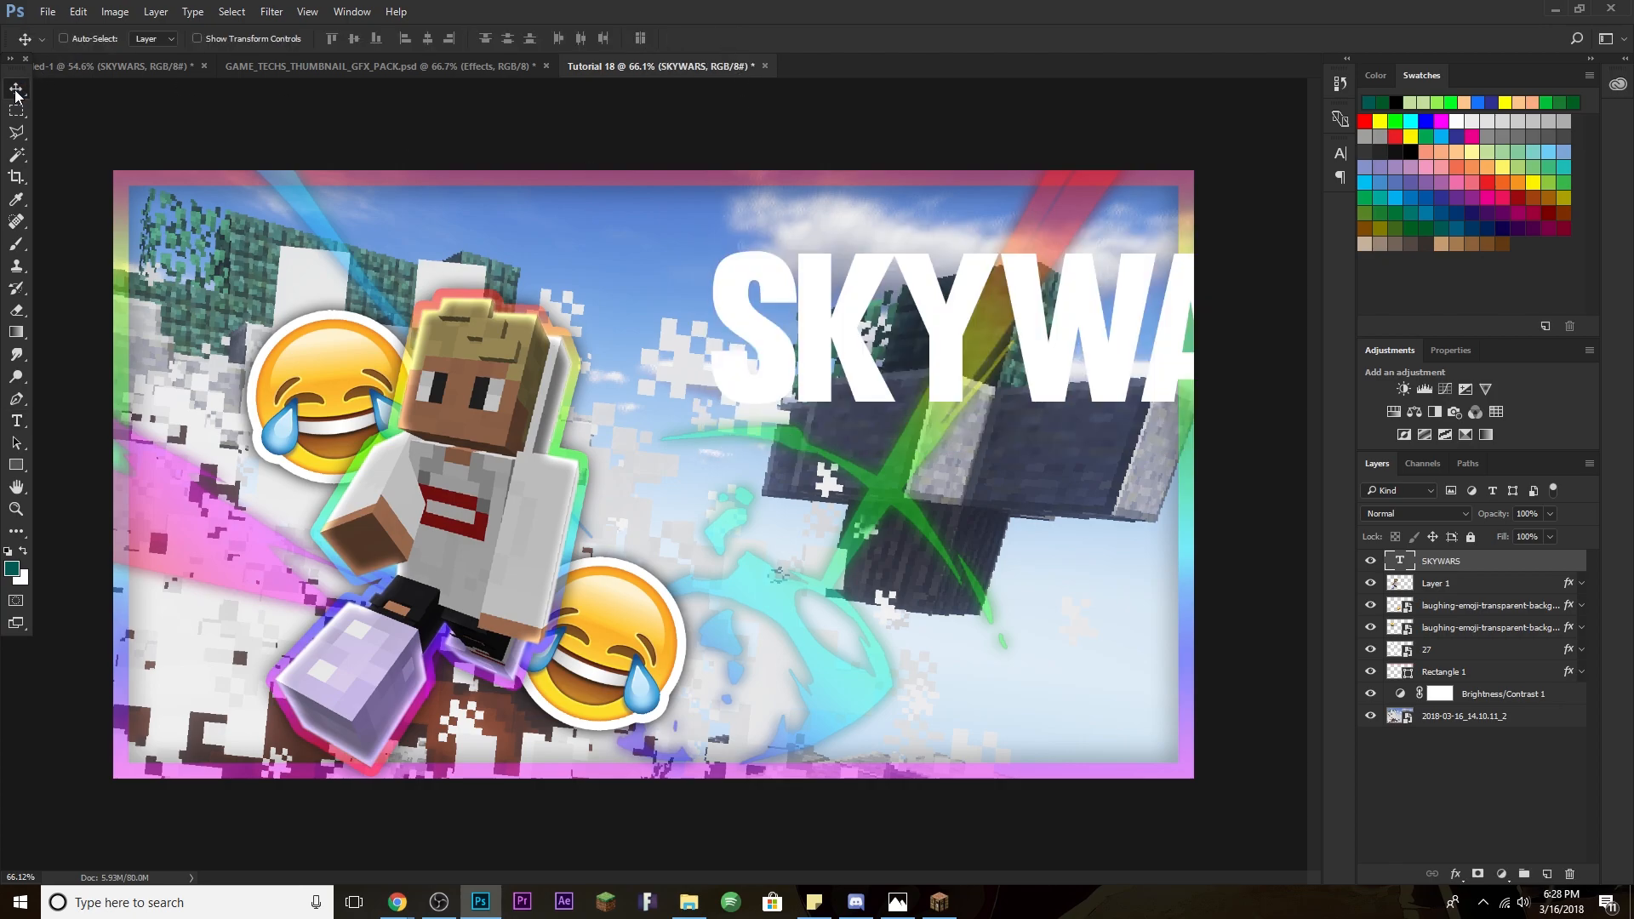
pyautogui.moveTo(1009, 358); pyautogui.dragTo(699, 342)
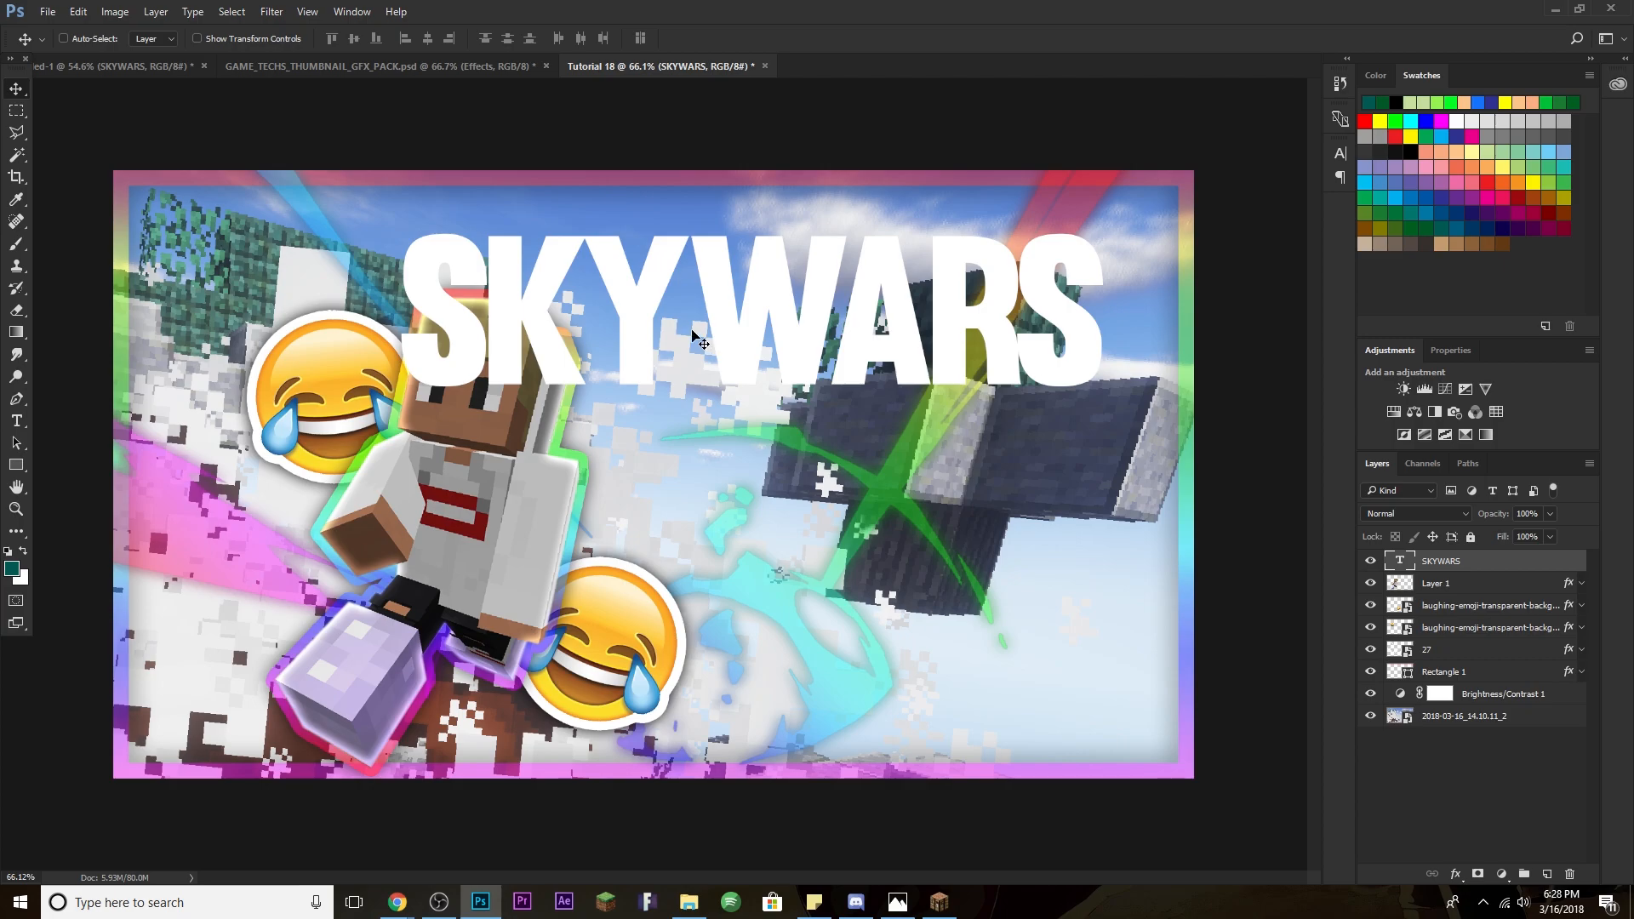
pyautogui.moveTo(800, 322); pyautogui.dragTo(811, 320)
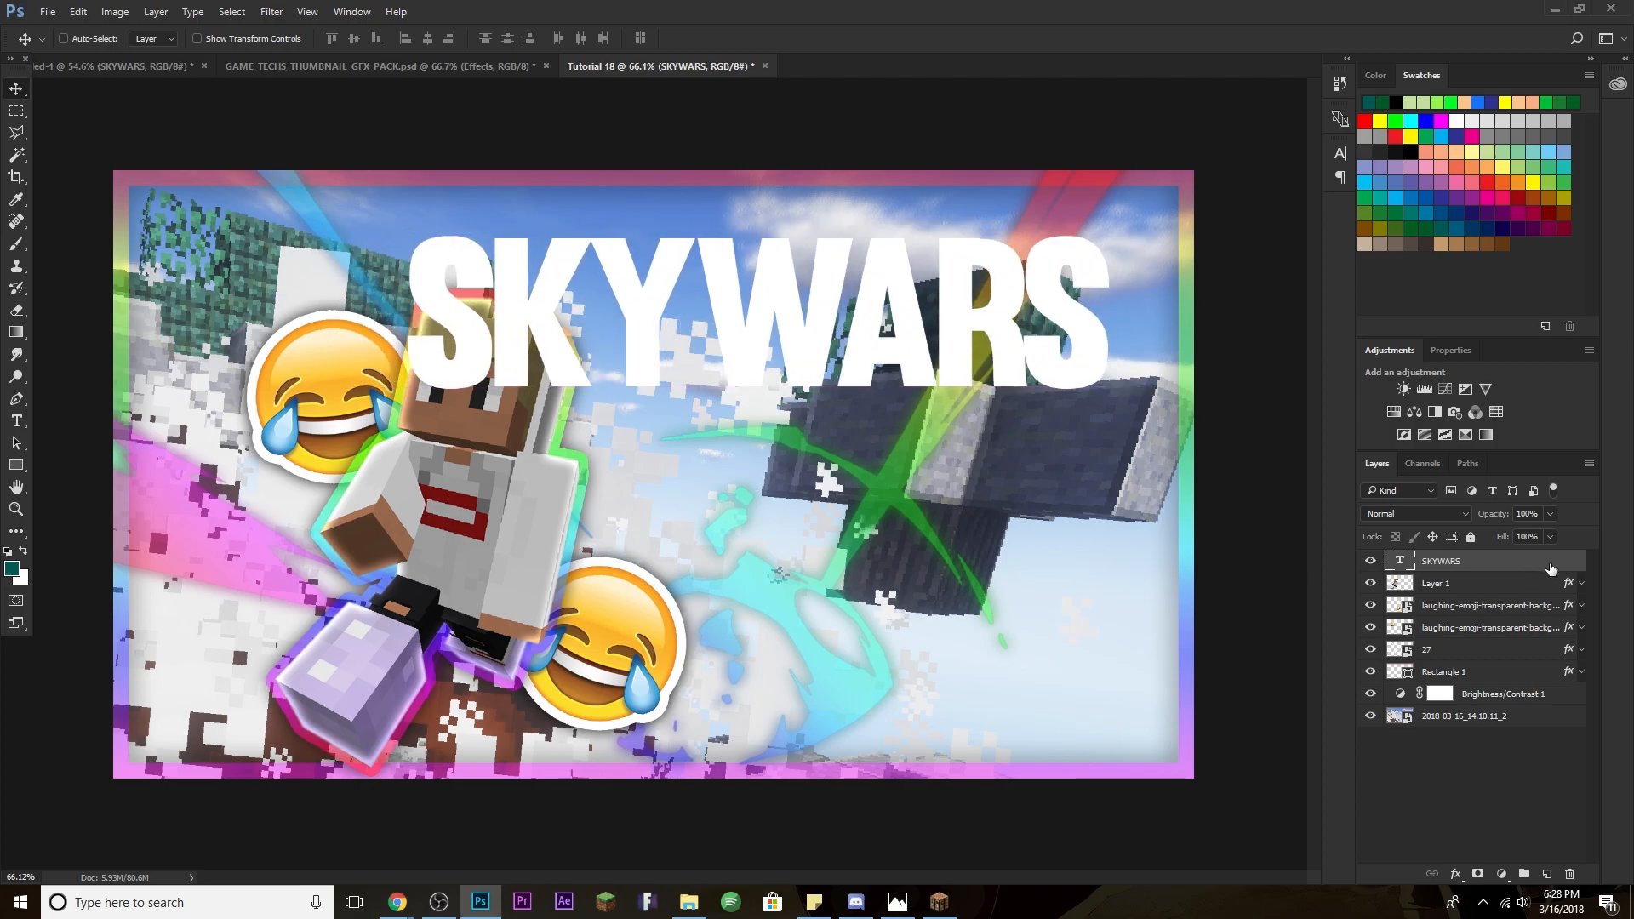
# Add a black Multiply drop shadow to the SKYWARS text at 100% opacity, 18 px distance, 57% spread and 51 px size.
pyautogui.doubleClick(1550, 569)
pyautogui.moveTo(1177, 201); pyautogui.dragTo(1232, 124)
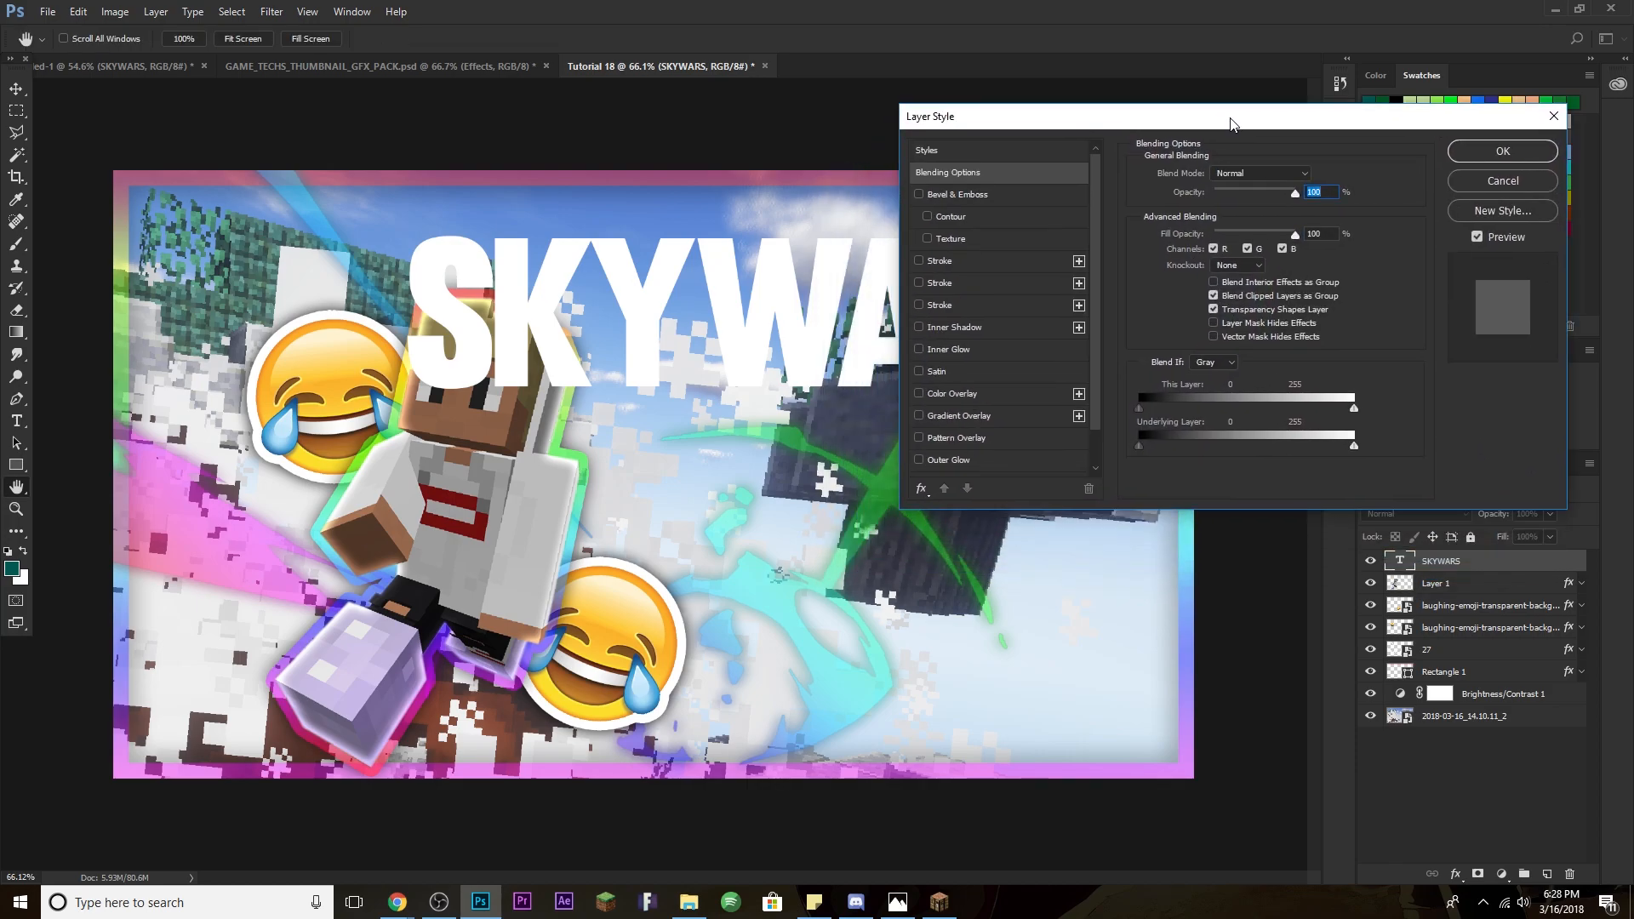
pyautogui.scroll(-2, 968, 350)
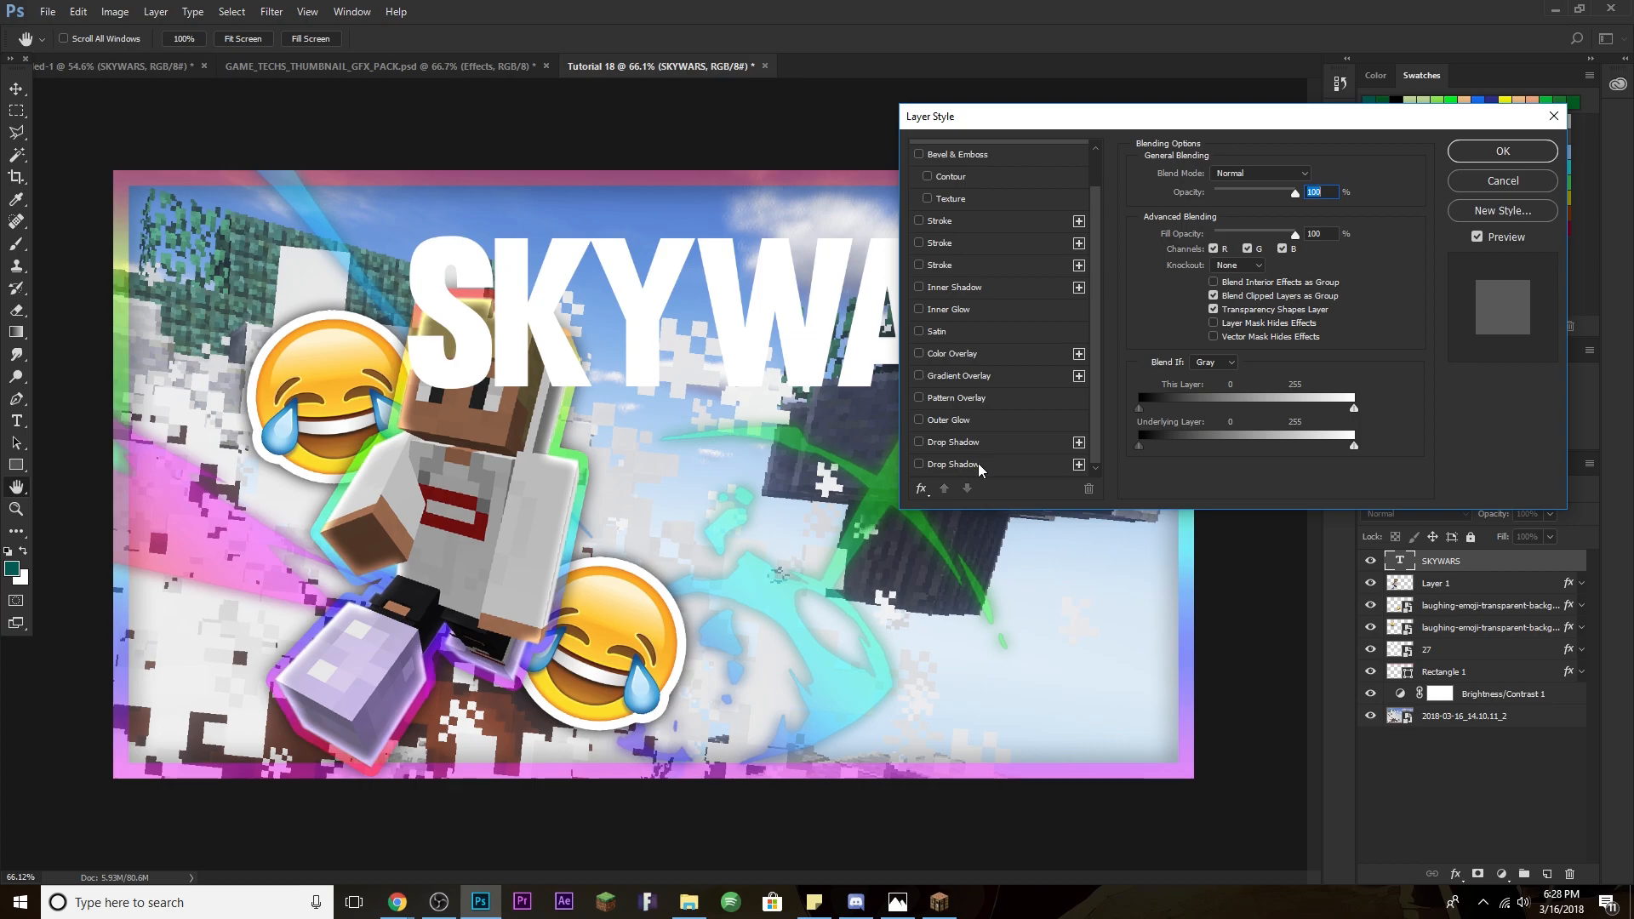
pyautogui.click(954, 464)
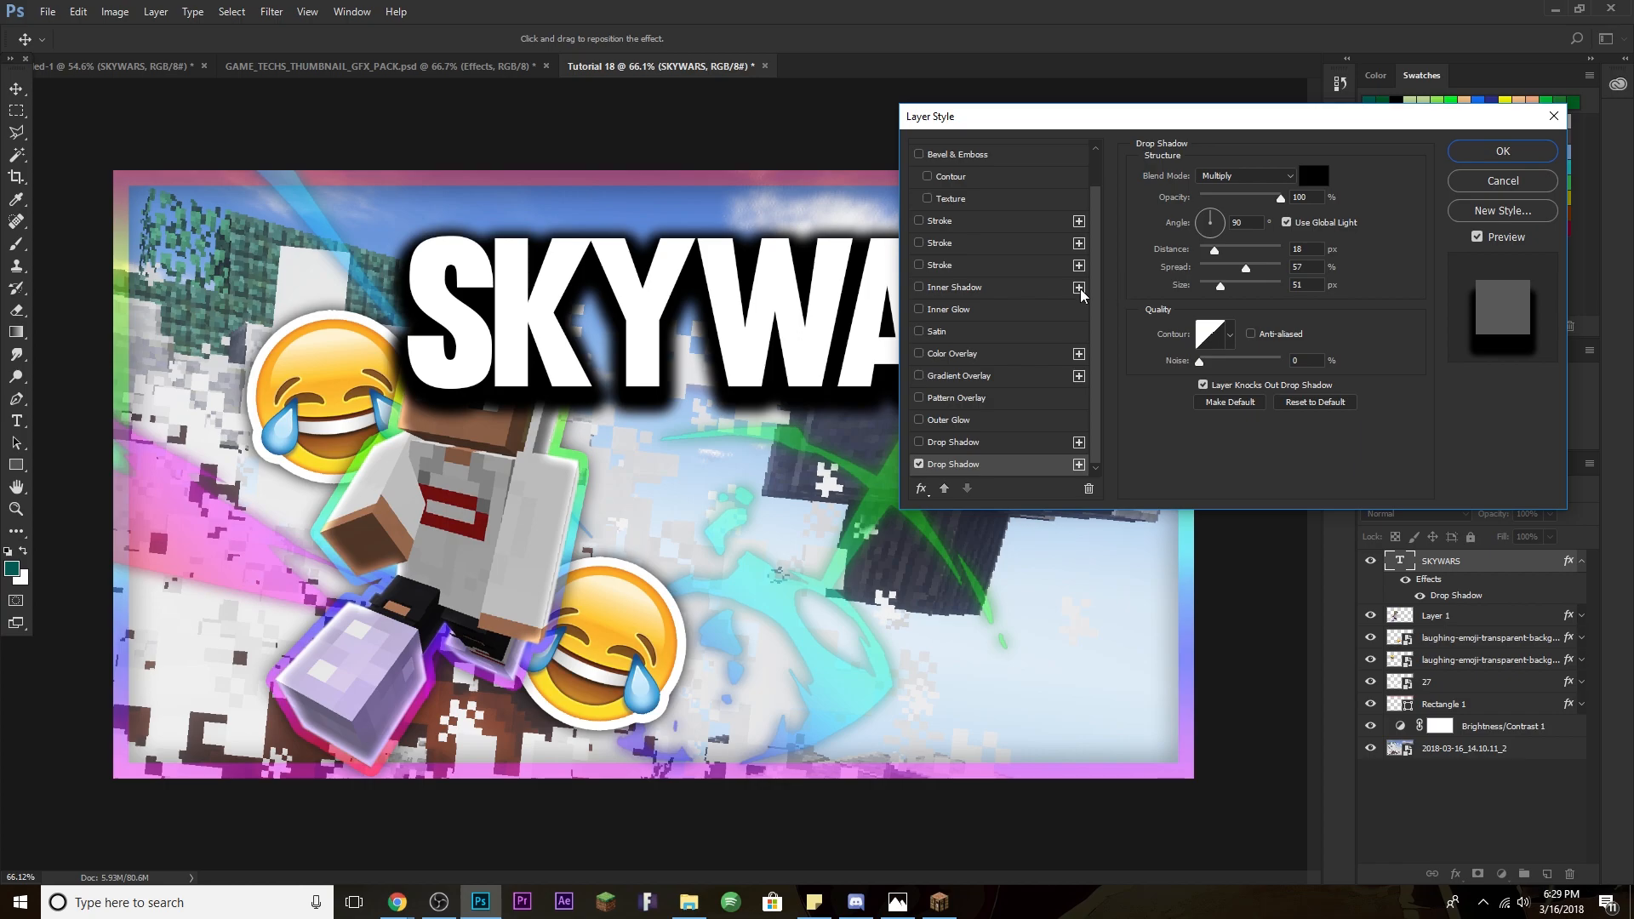
# Add a Satin effect at 9% opacity to the SKYWARS text.
pyautogui.scroll(2, 1001, 321)
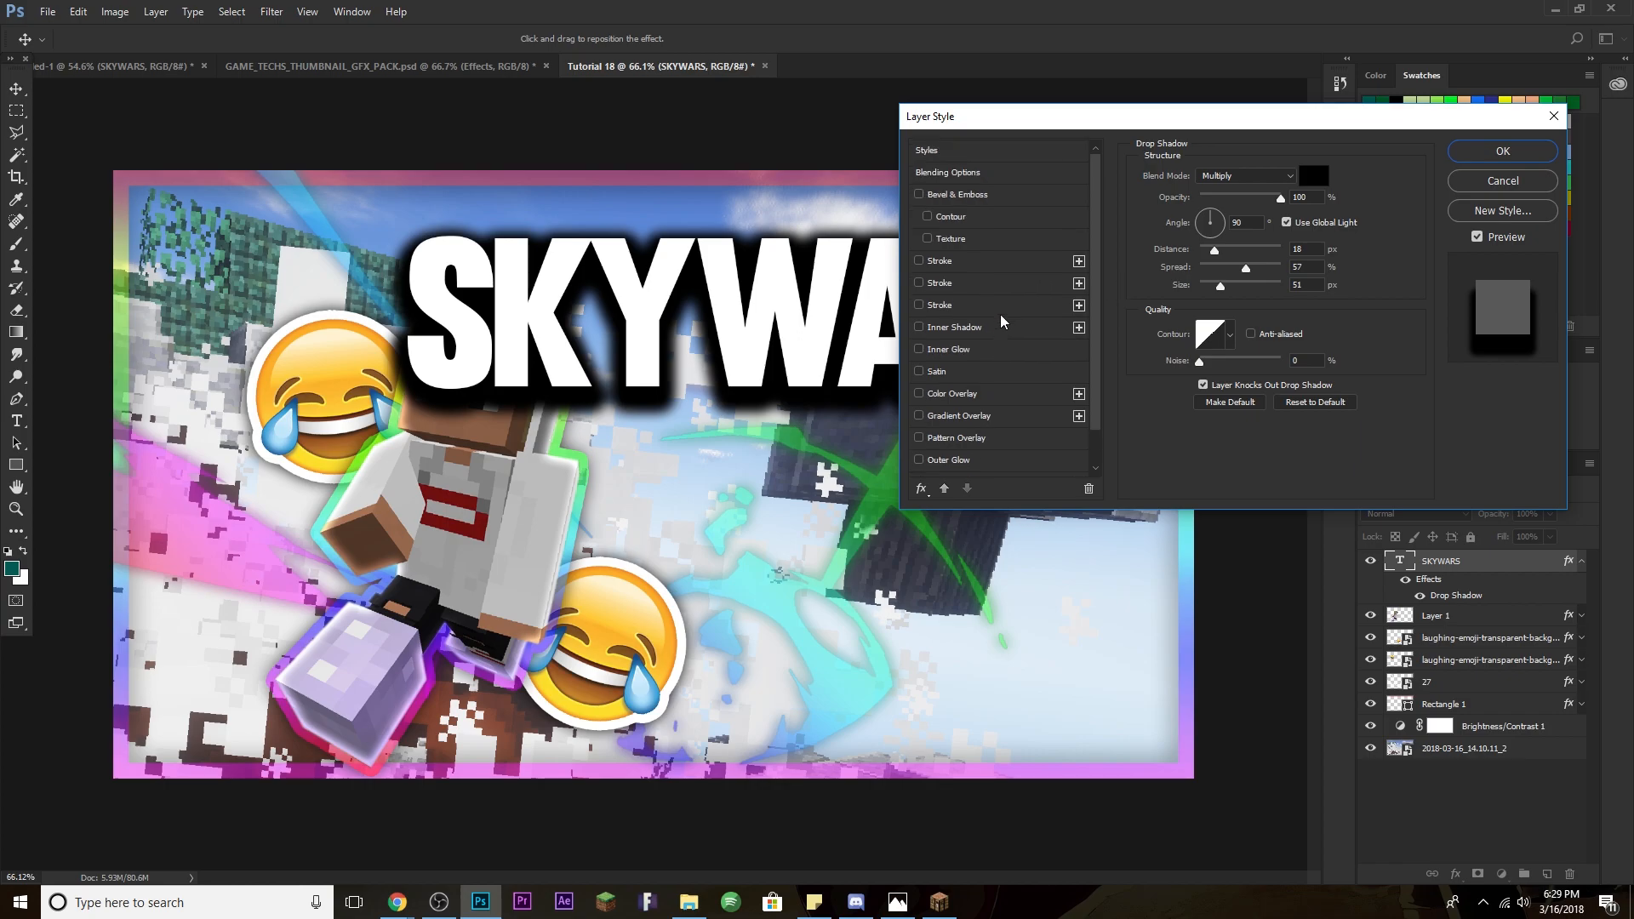
pyautogui.scroll(-1, 1003, 317)
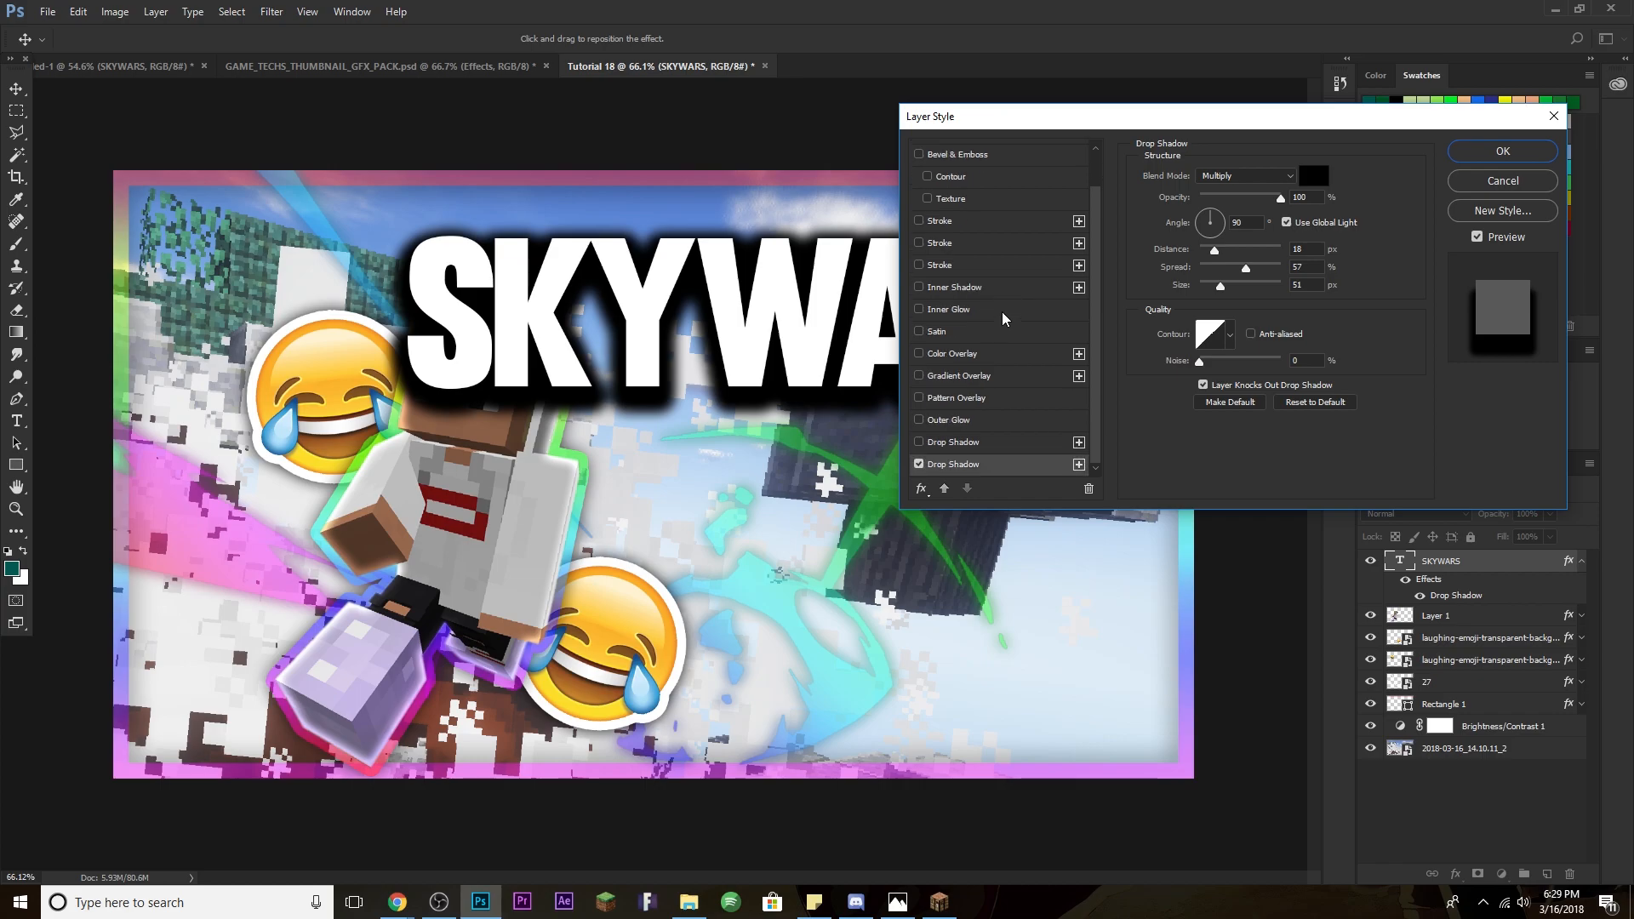
pyautogui.click(976, 335)
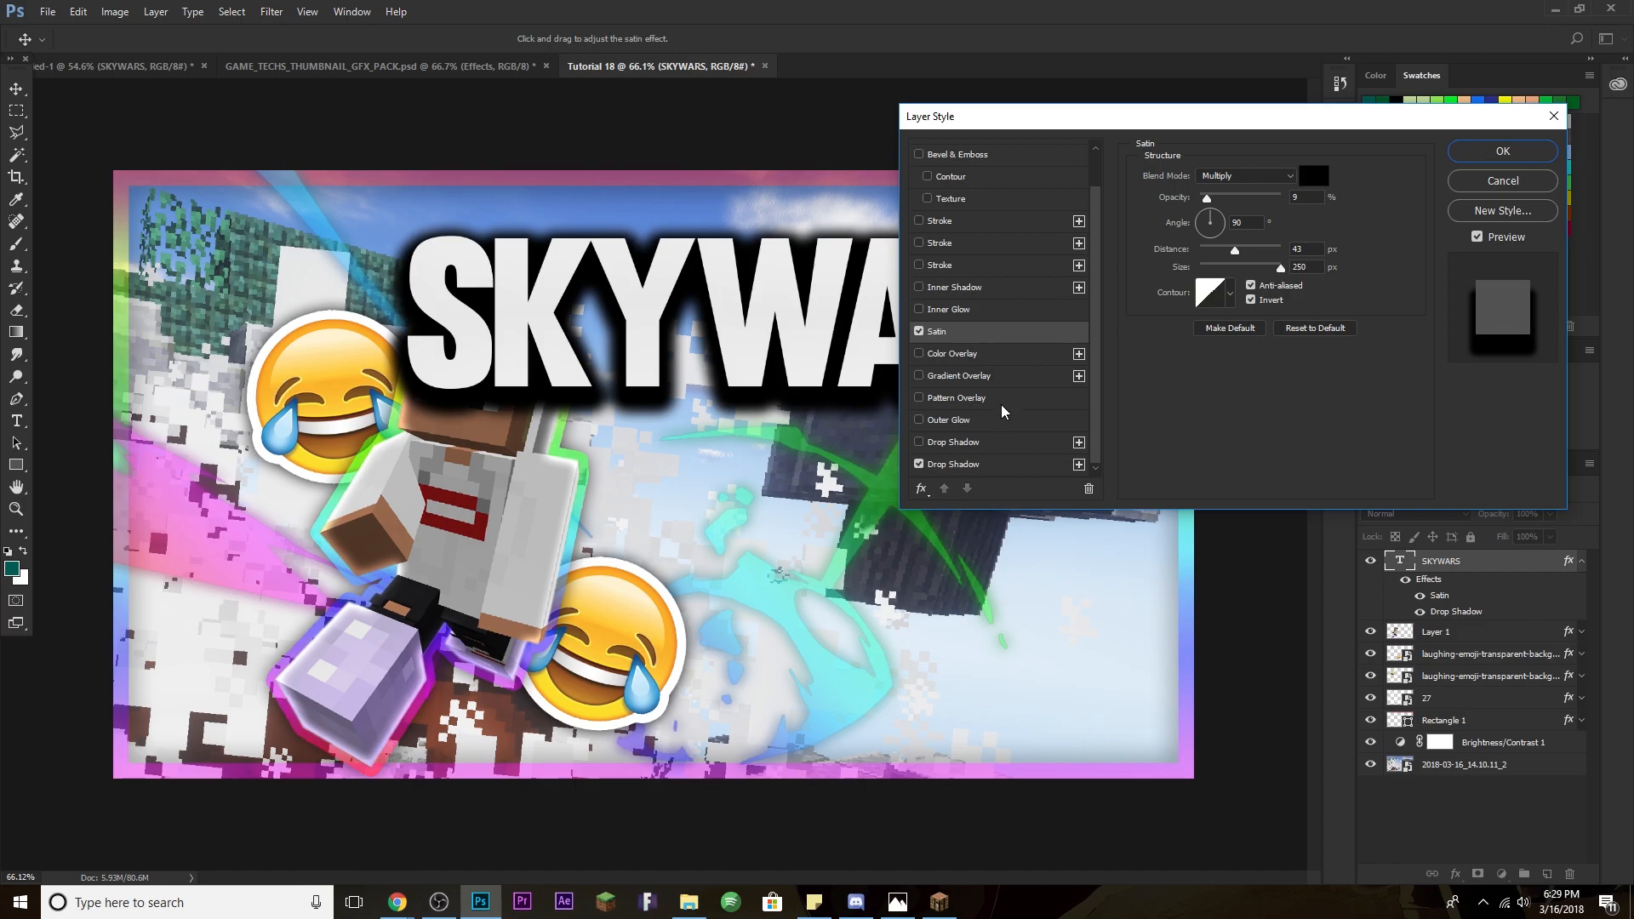
# Add a linear Black, White gradient overlay to the SKYWARS text at a 90° angle and 72% opacity.
pyautogui.click(1008, 376)
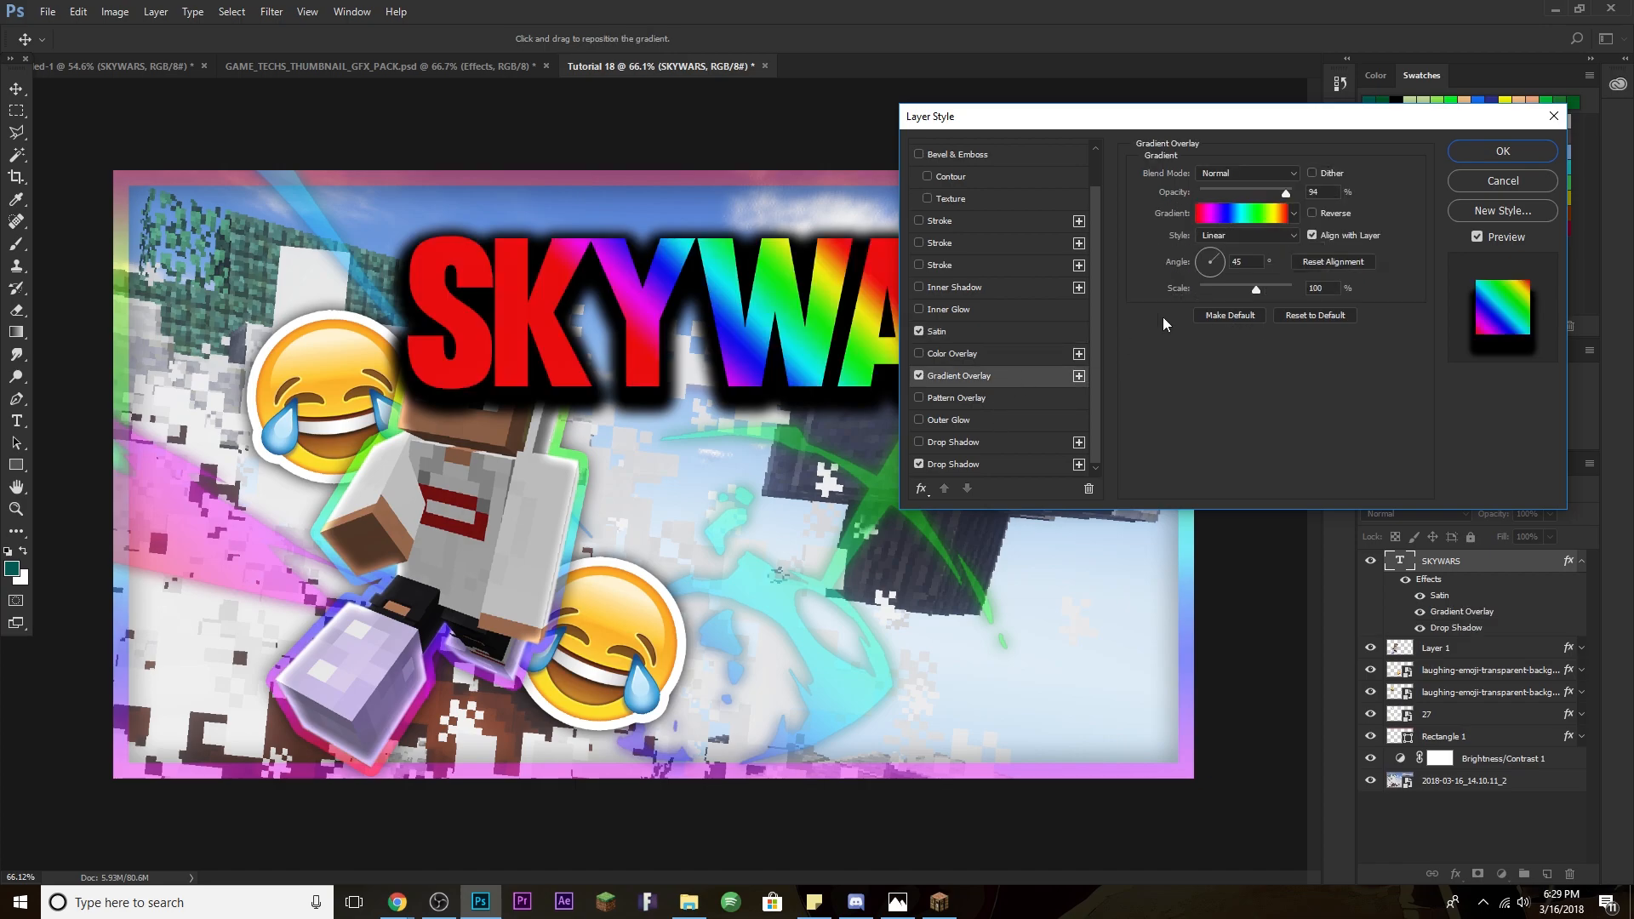
pyautogui.click(1259, 212)
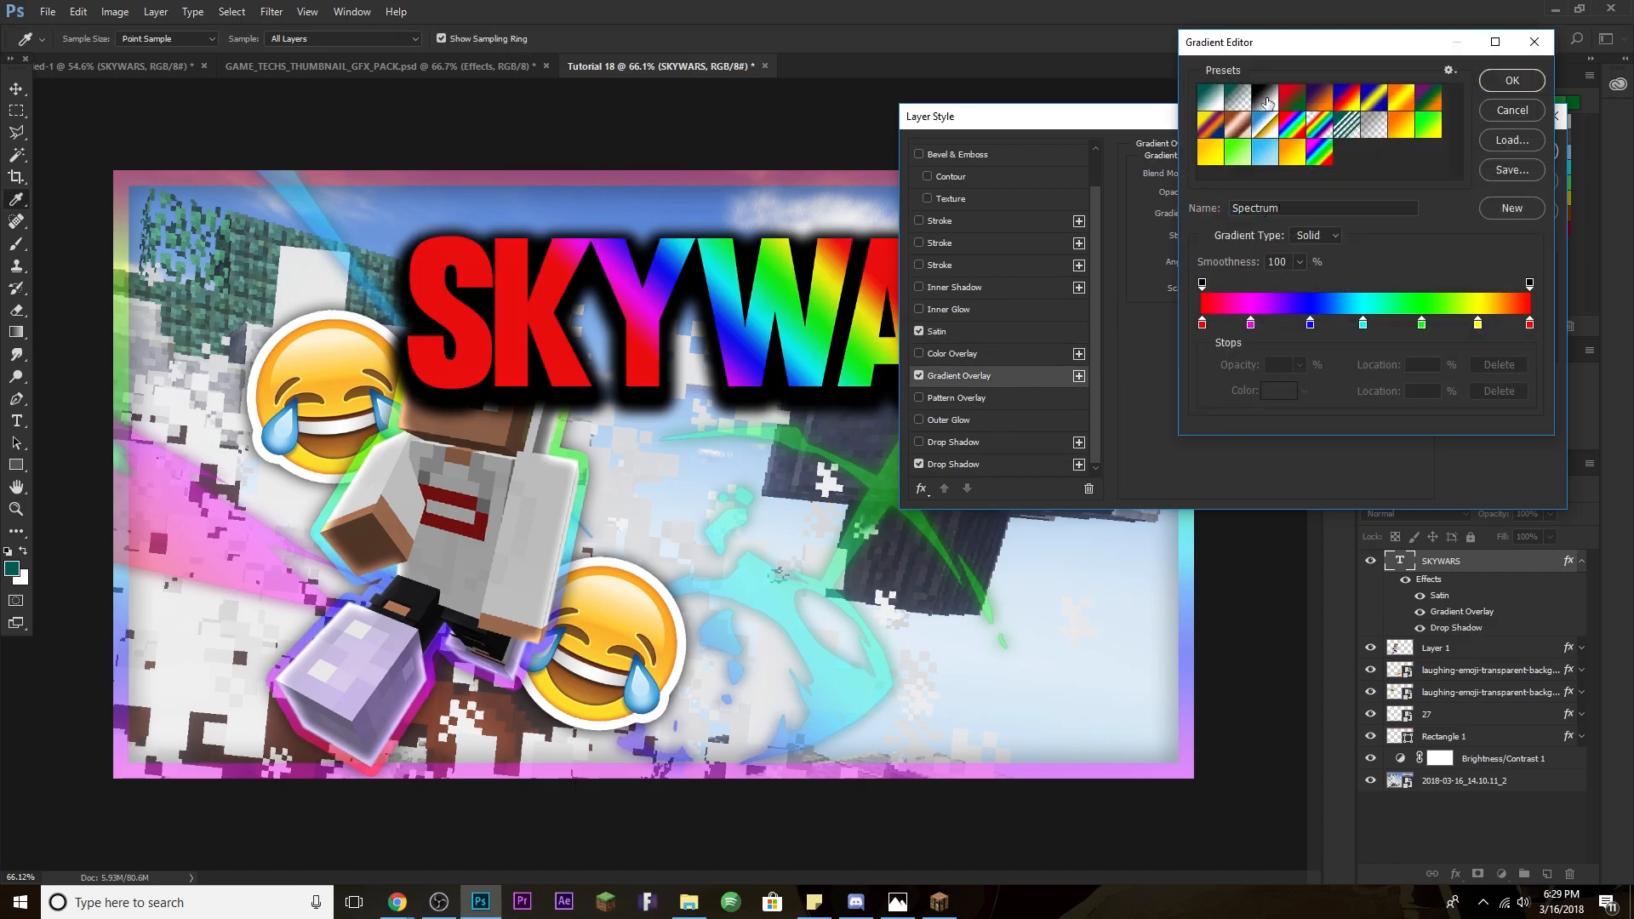
pyautogui.click(1266, 100)
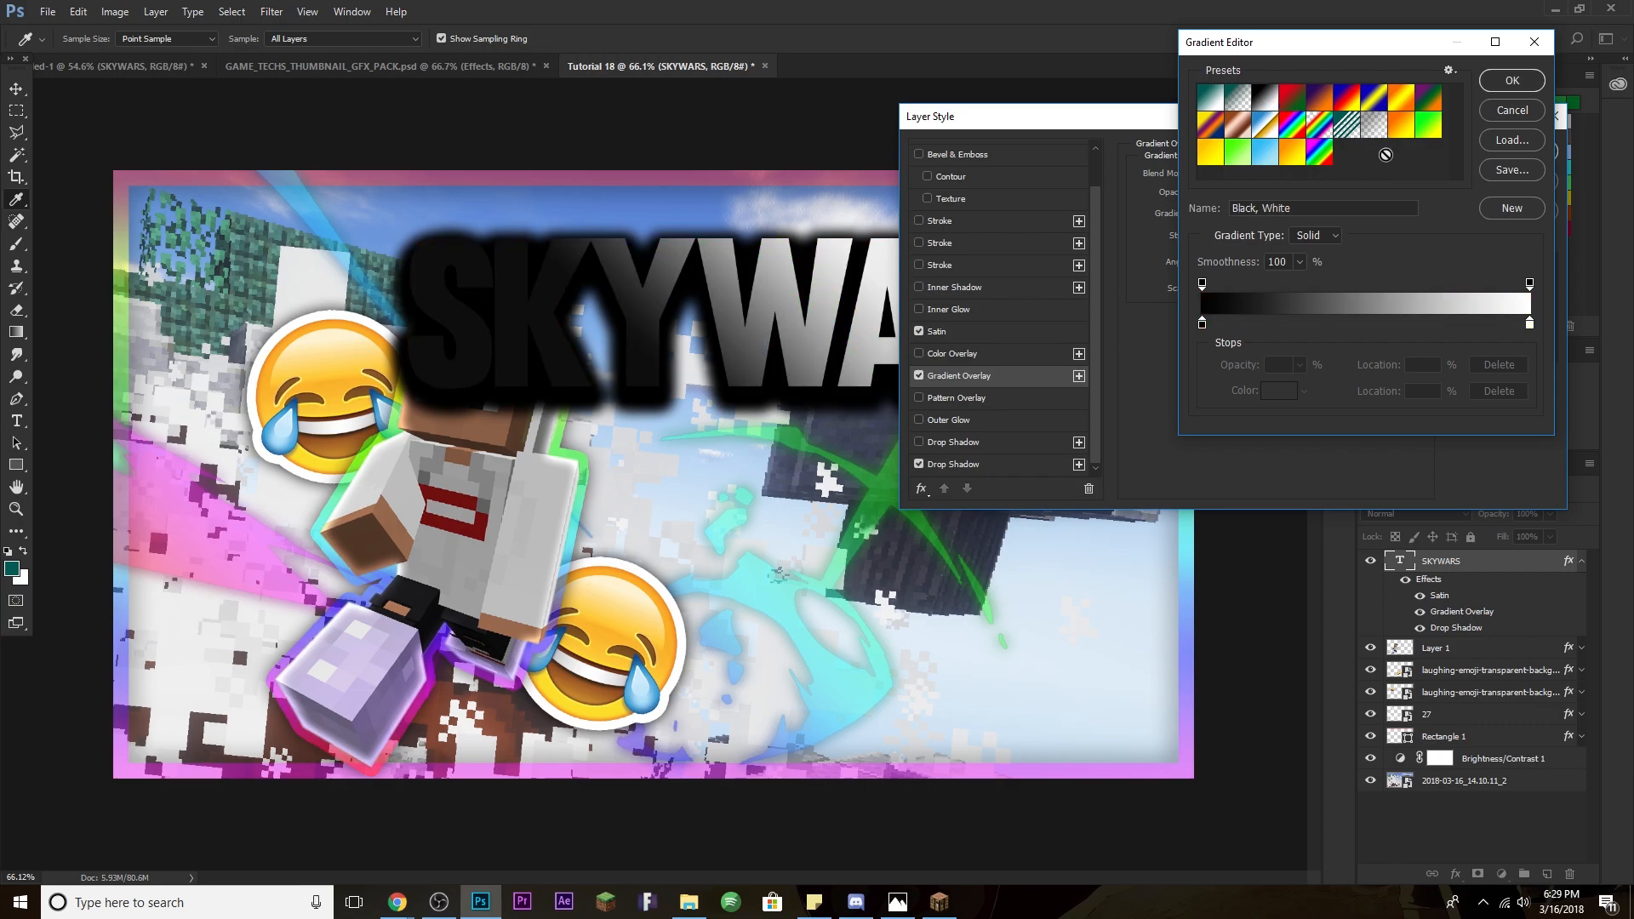
pyautogui.click(1511, 81)
pyautogui.click(1260, 263)
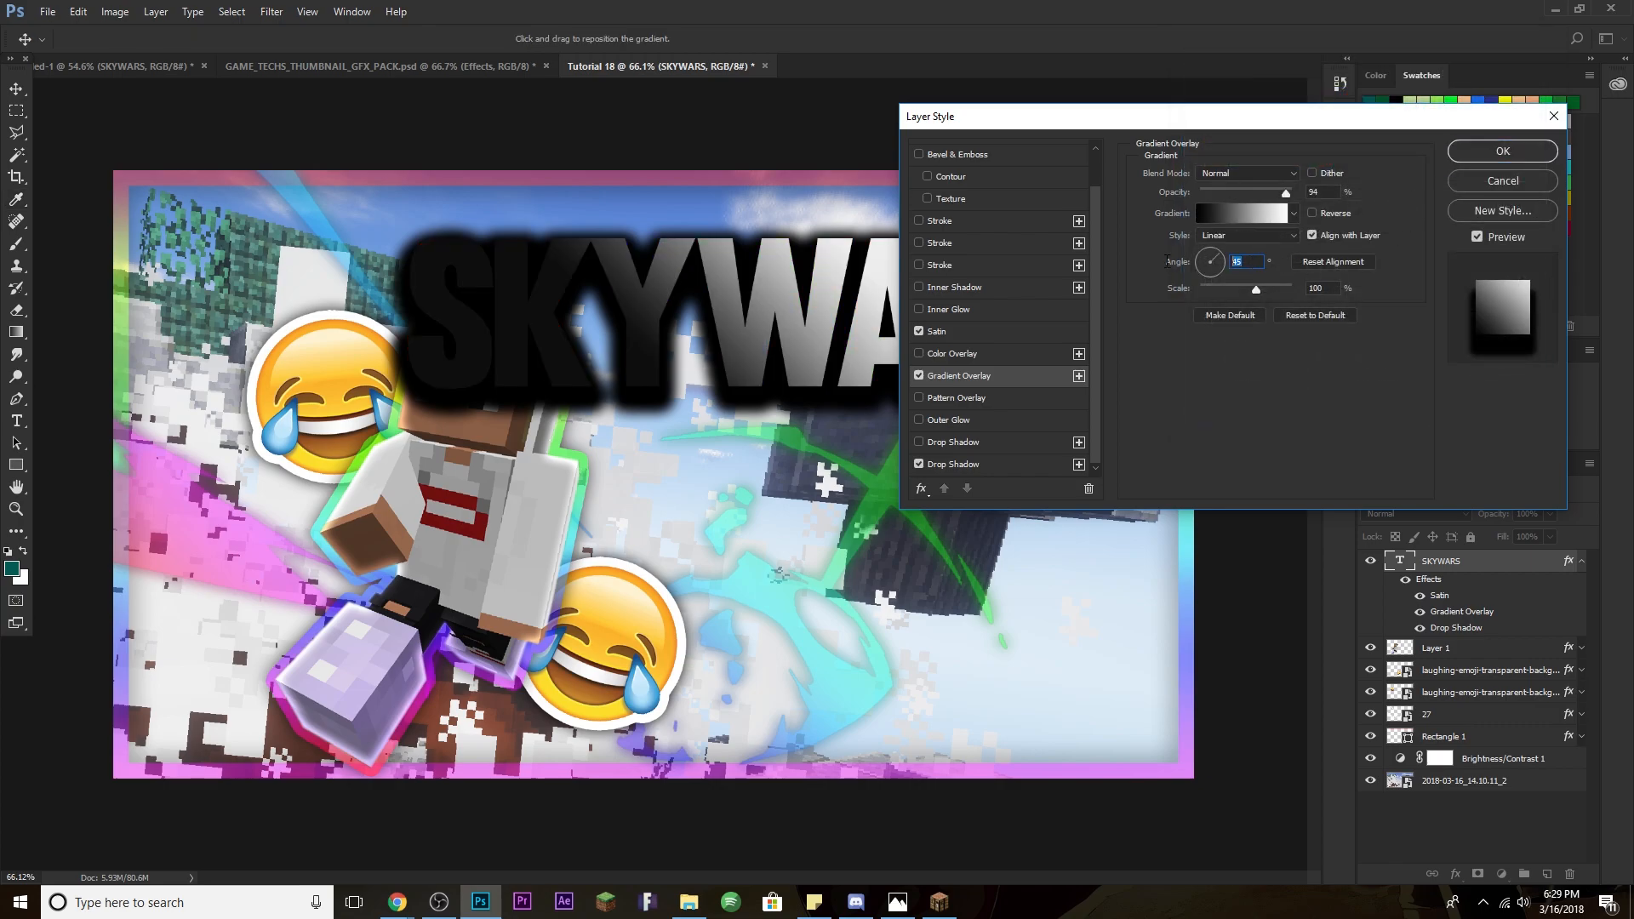
pyautogui.write('90')
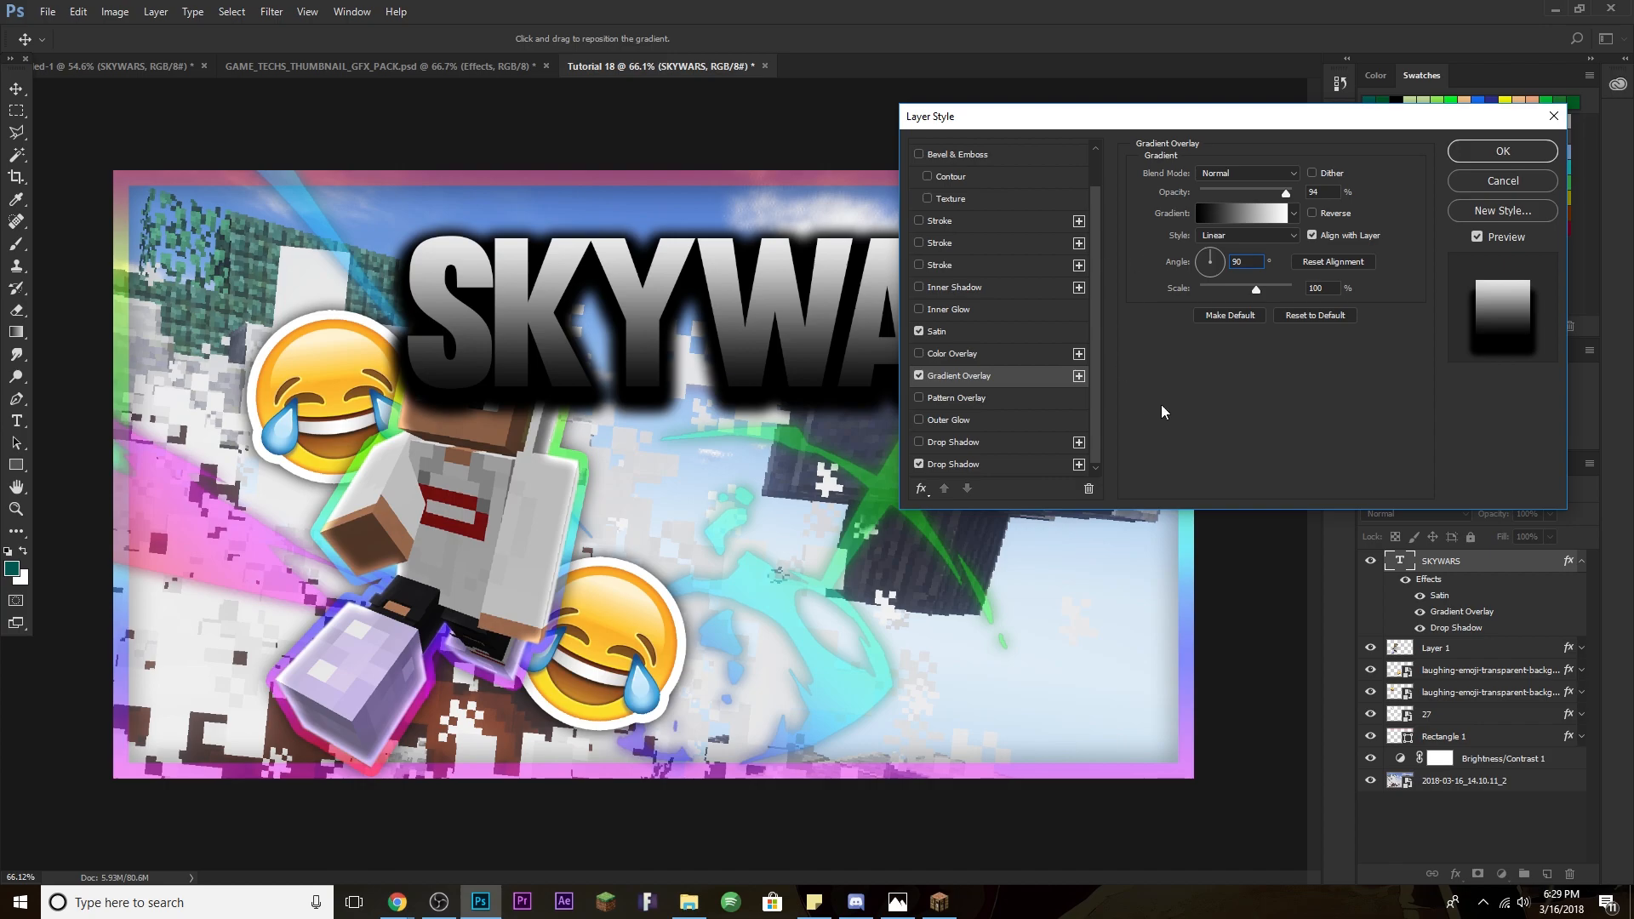
pyautogui.moveTo(1286, 190)
pyautogui.mouseDown()
pyautogui.moveTo(1257, 192)
pyautogui.moveTo(1272, 186)
pyautogui.mouseUp()
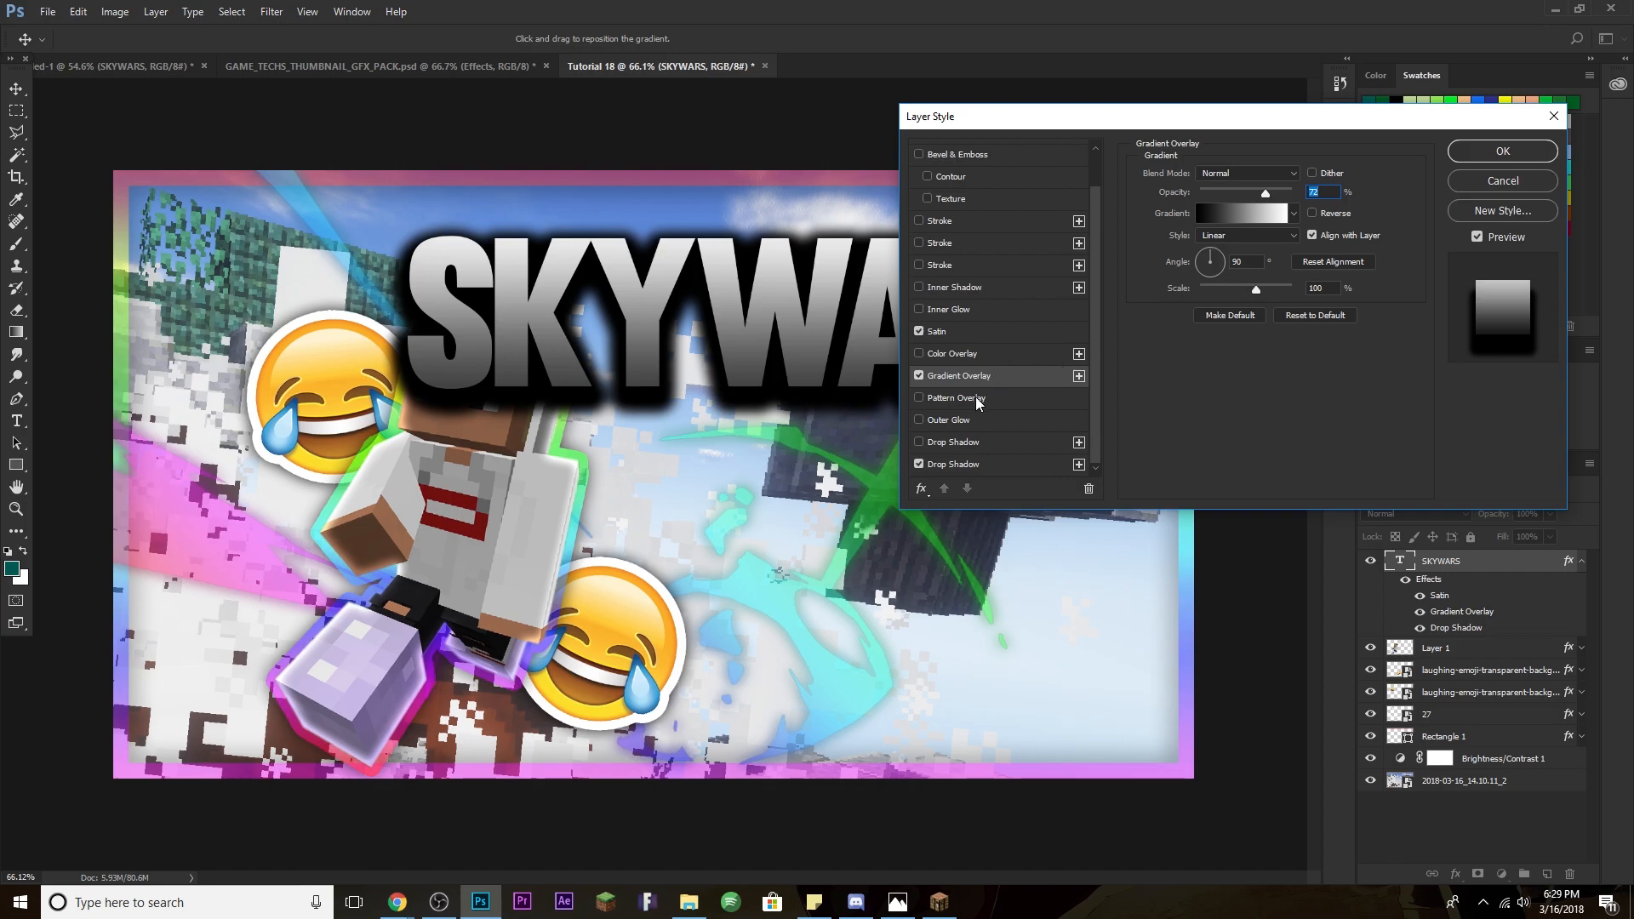
# Add a white Overlay inner glow to the SKYWARS text at 100% opacity, 45% choke and 40 px size.
pyautogui.click(982, 309)
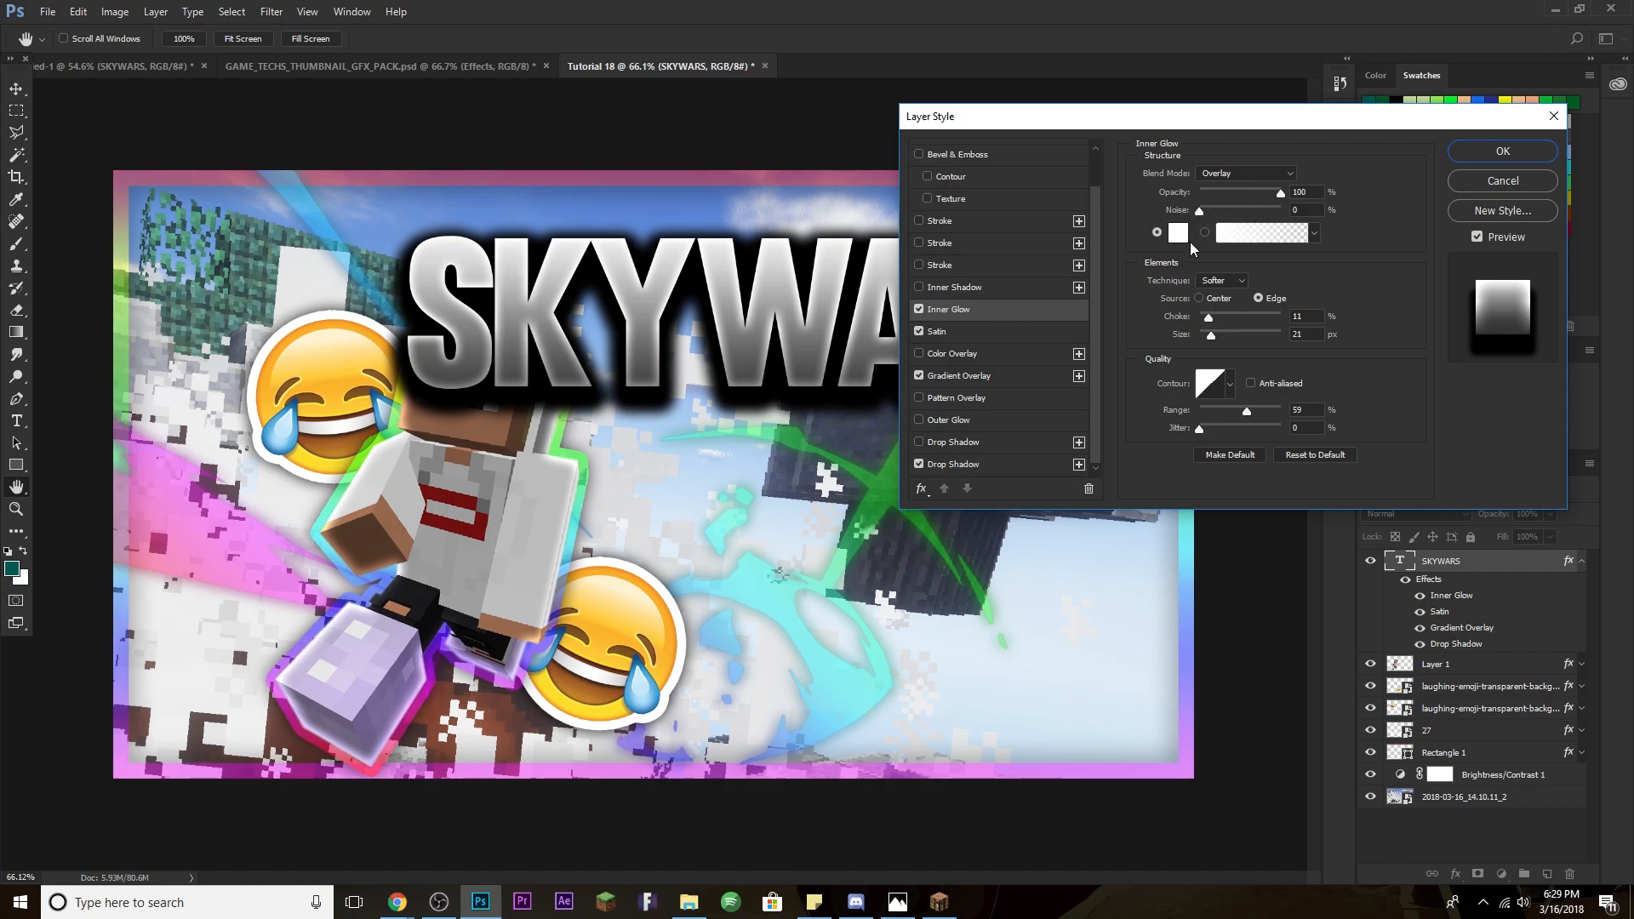
pyautogui.moveTo(1212, 333); pyautogui.dragTo(1212, 335)
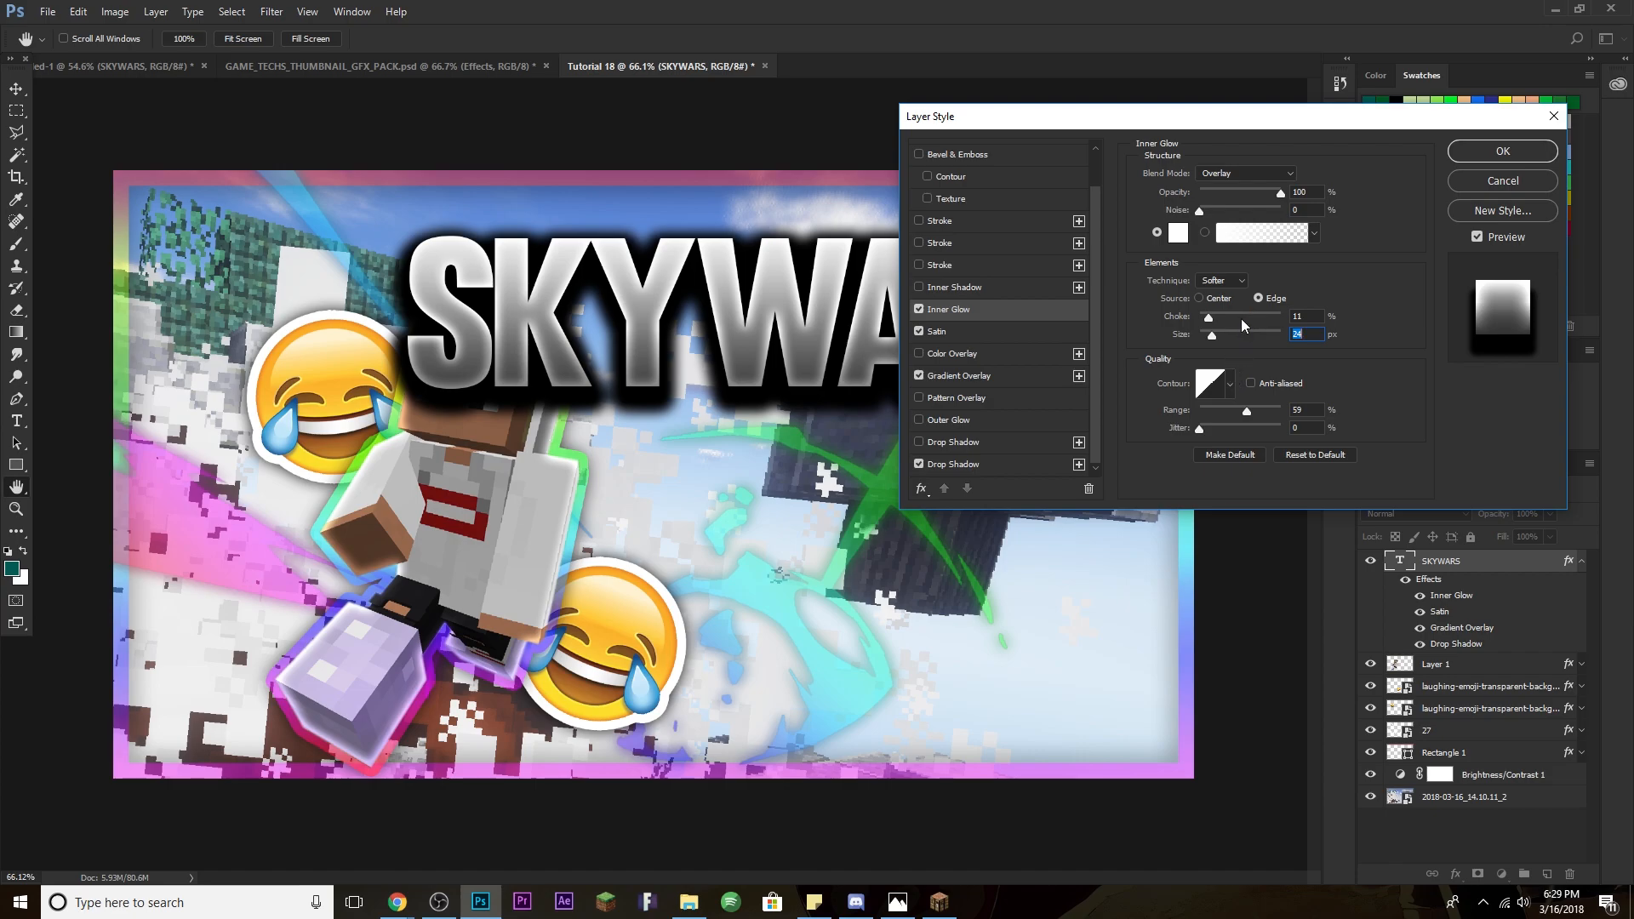
pyautogui.moveTo(1209, 316)
pyautogui.mouseDown()
pyautogui.moveTo(1238, 333)
pyautogui.moveTo(1218, 334)
pyautogui.mouseUp()
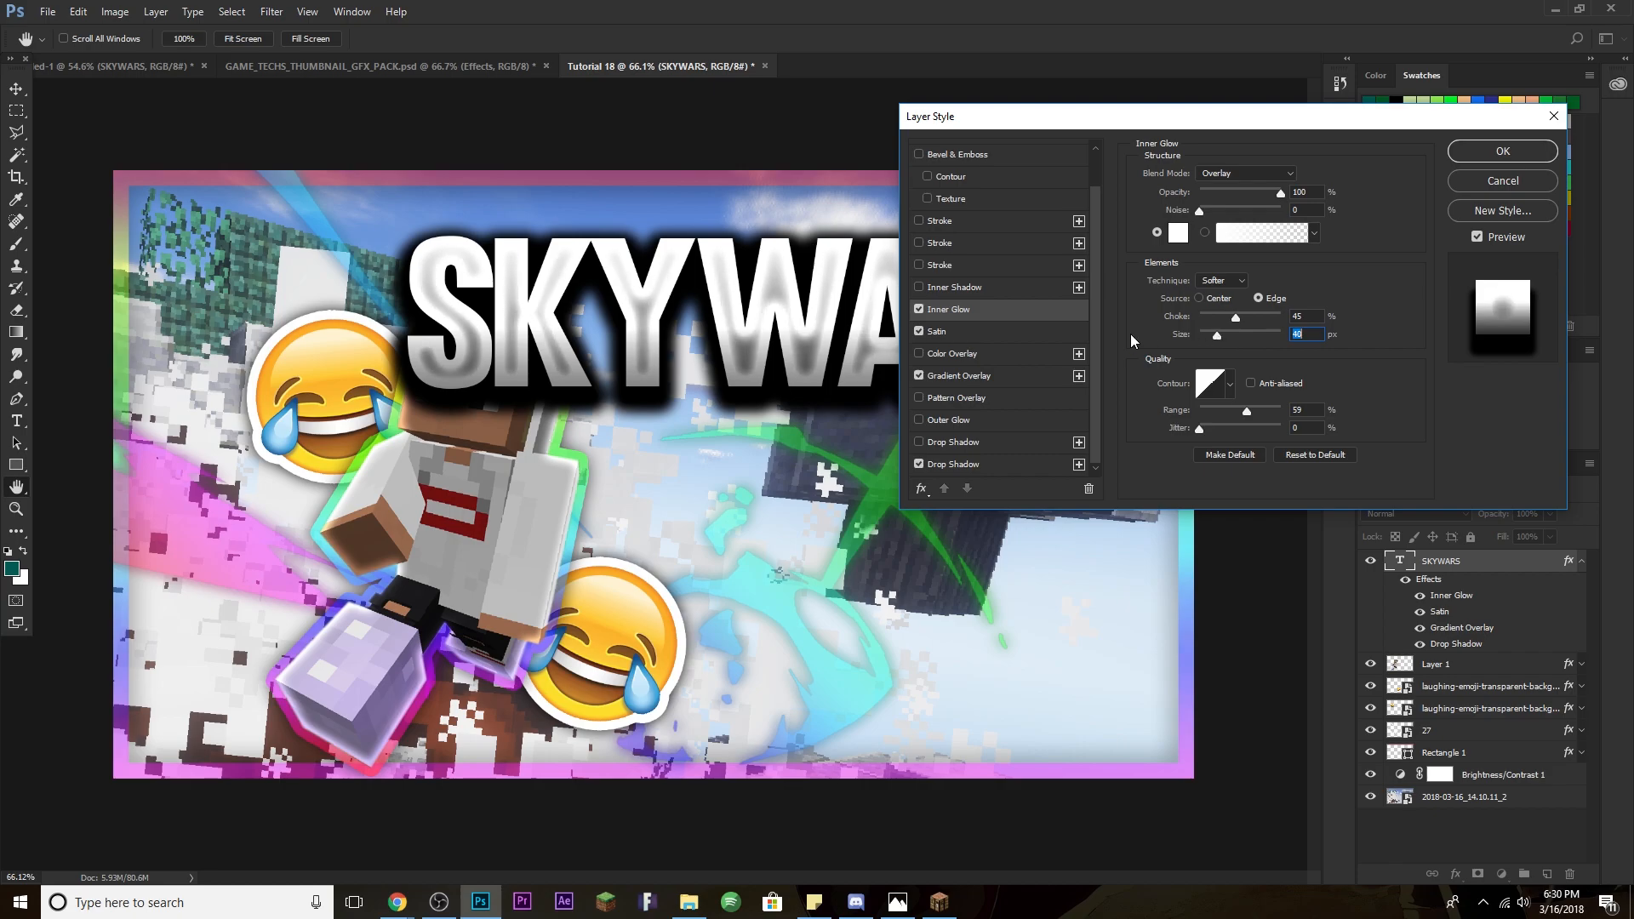
# Lower the SKYWARS gradient overlay's opacity to 62% and apply the layer style.
pyautogui.click(999, 375)
pyautogui.click(1260, 195)
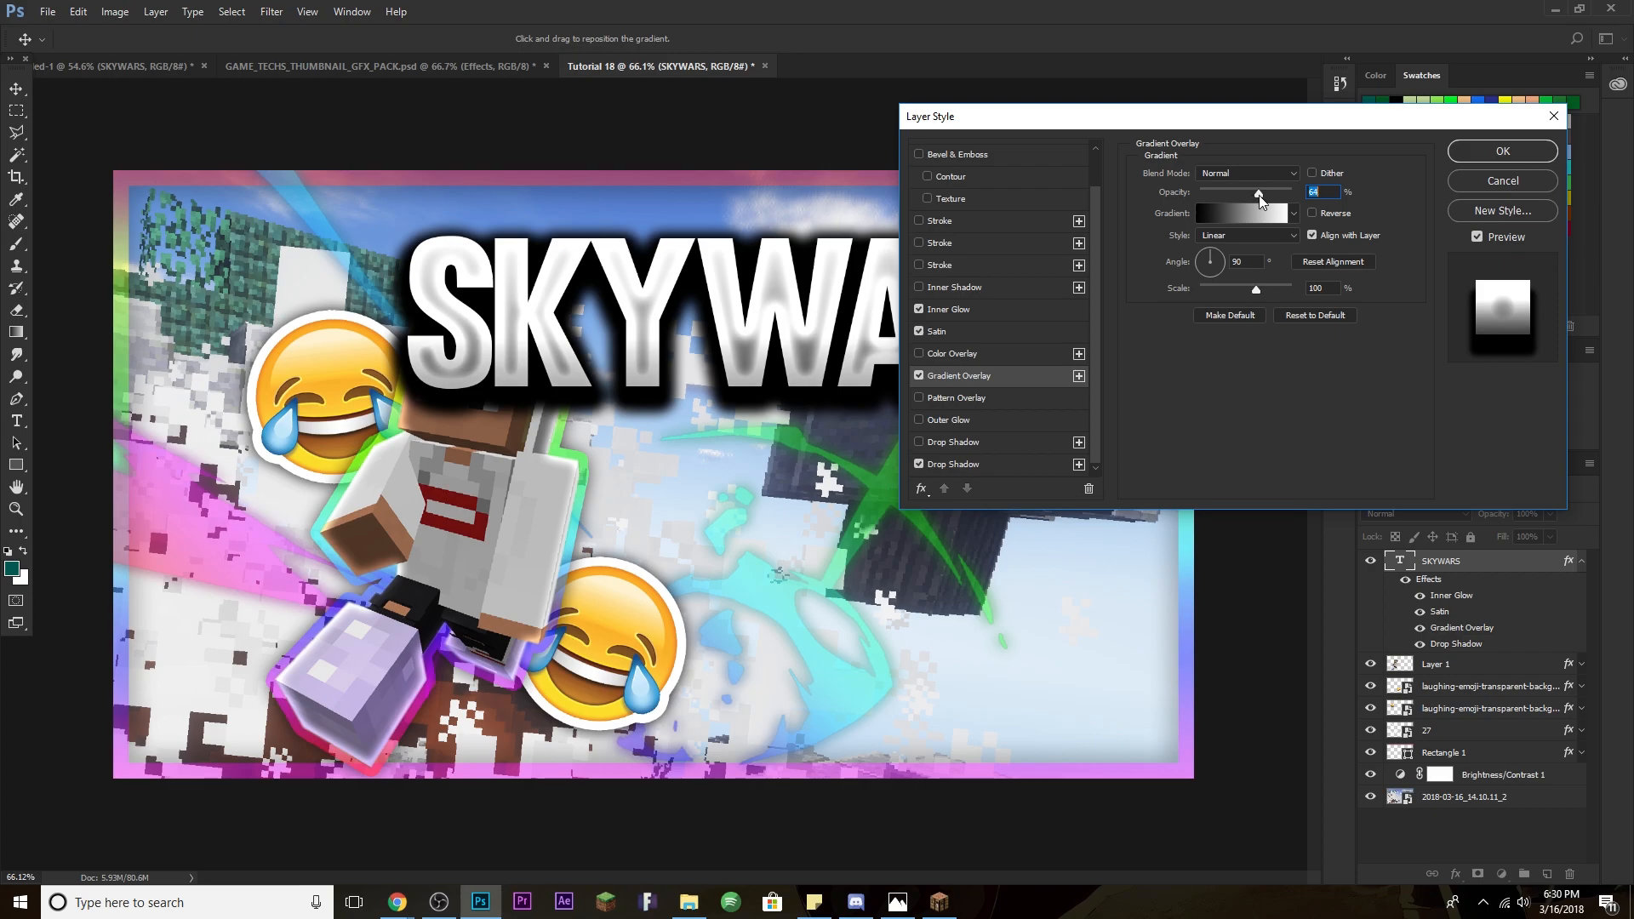
pyautogui.moveTo(1261, 196); pyautogui.dragTo(1258, 201)
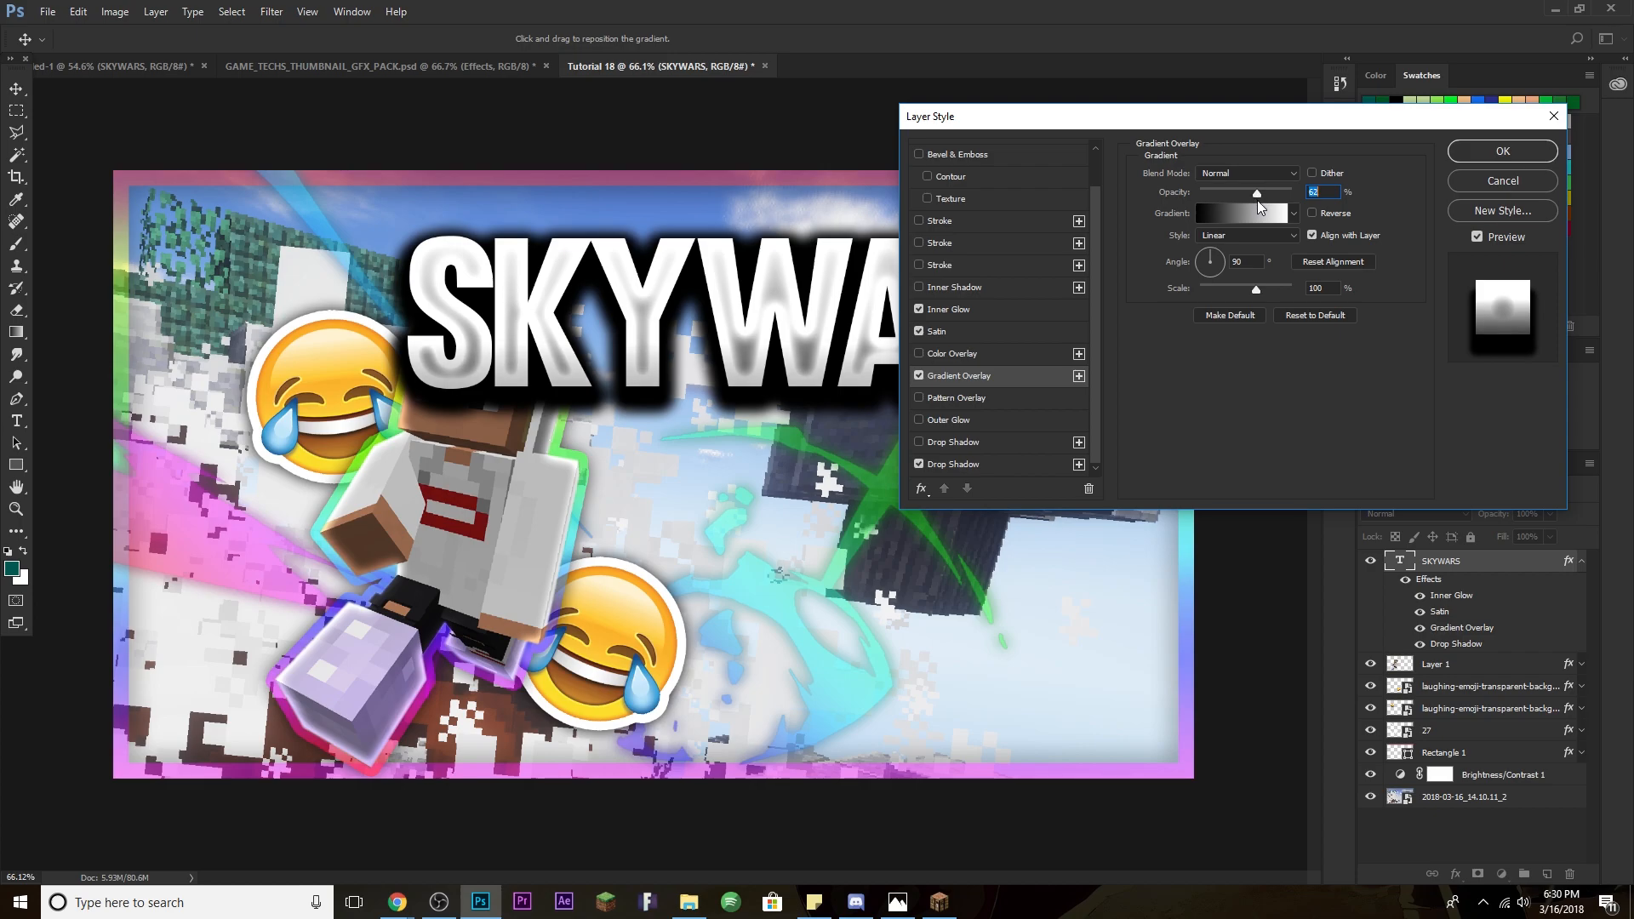
pyautogui.click(1503, 150)
# Scale the SKYWARS title down to about 63%, keeping its lower-right corner in place beside the character's head.
pyautogui.hotkey('ctrl', 't')
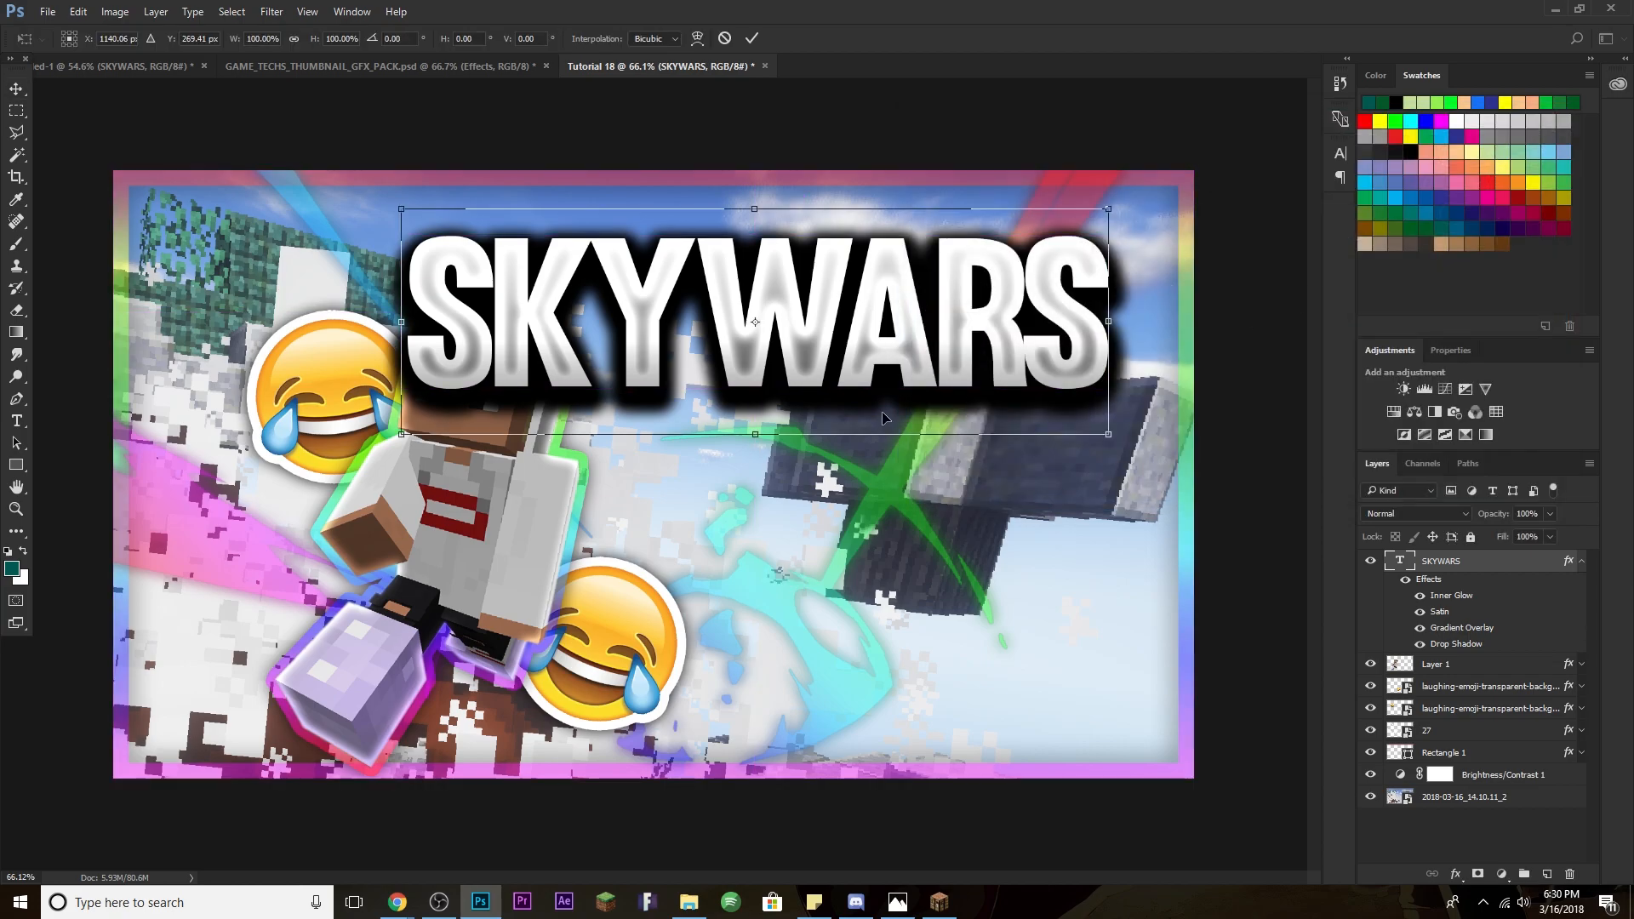
pyautogui.moveTo(402, 204); pyautogui.dragTo(674, 325)
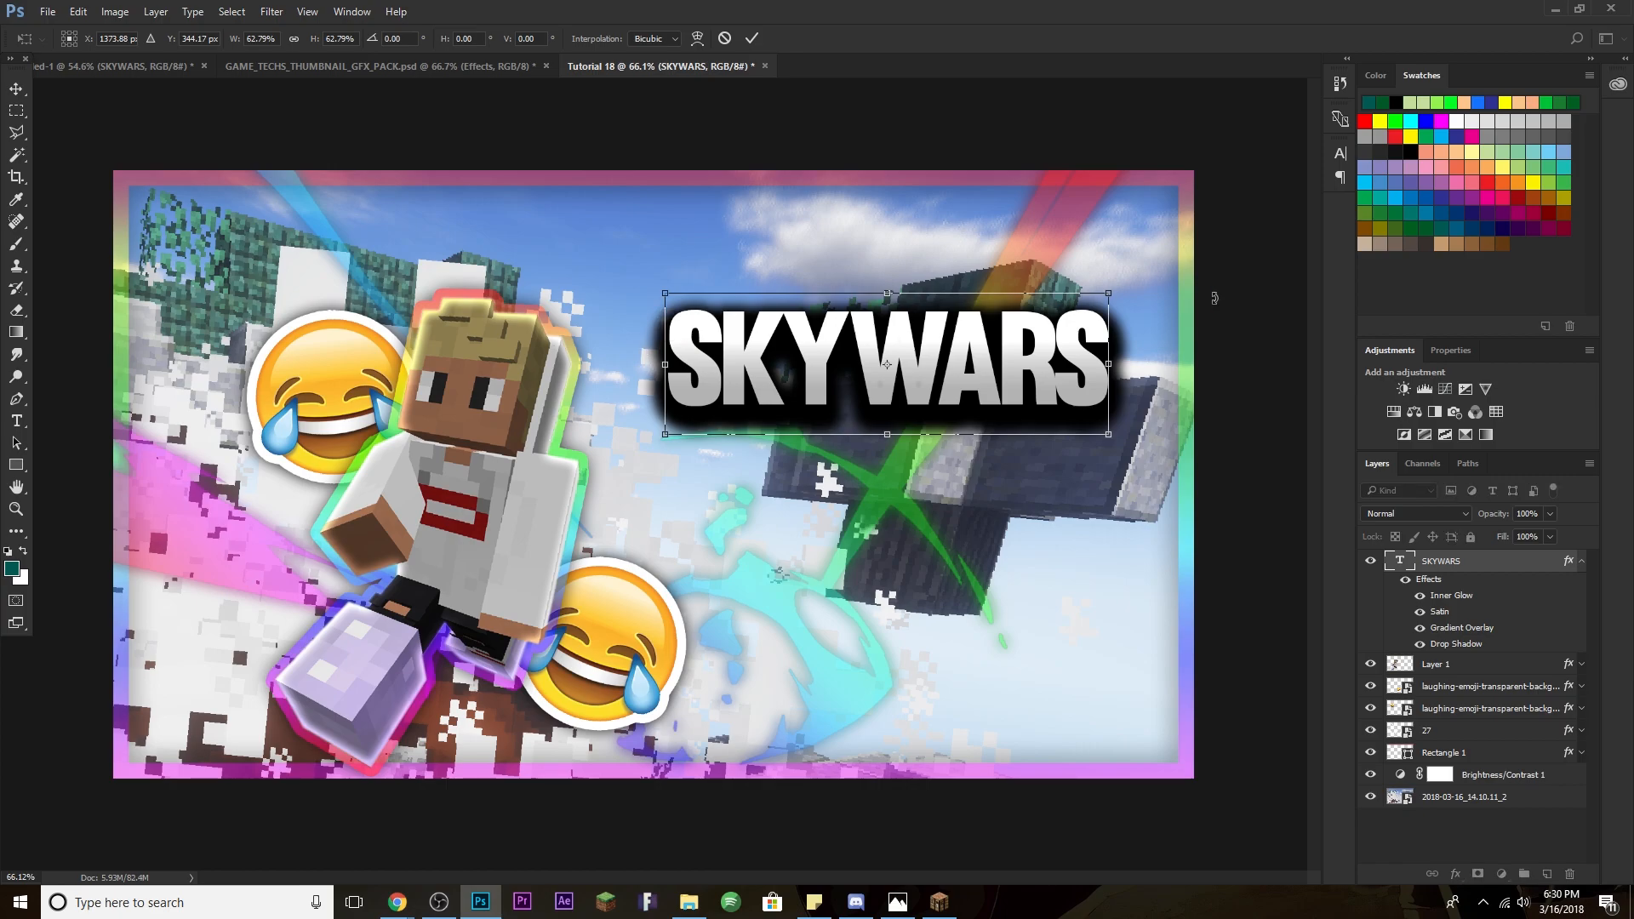
pyautogui.press('Return')
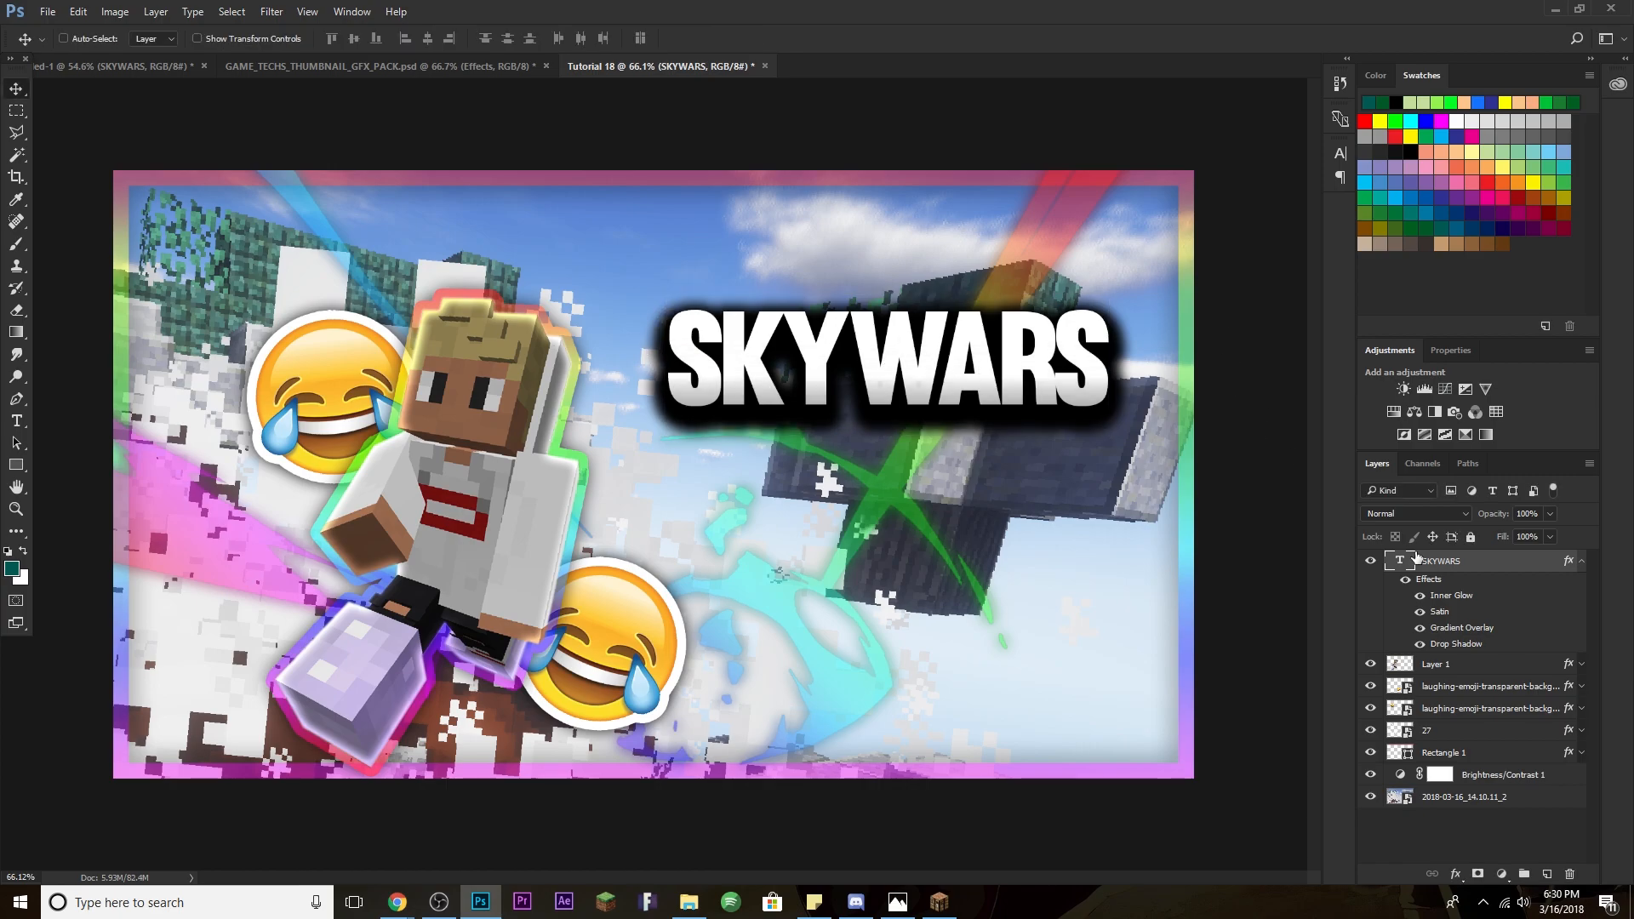
# Reduce the SKYWARS inner glow's size to 21 px and apply the layer style.
pyautogui.doubleClick(1520, 564)
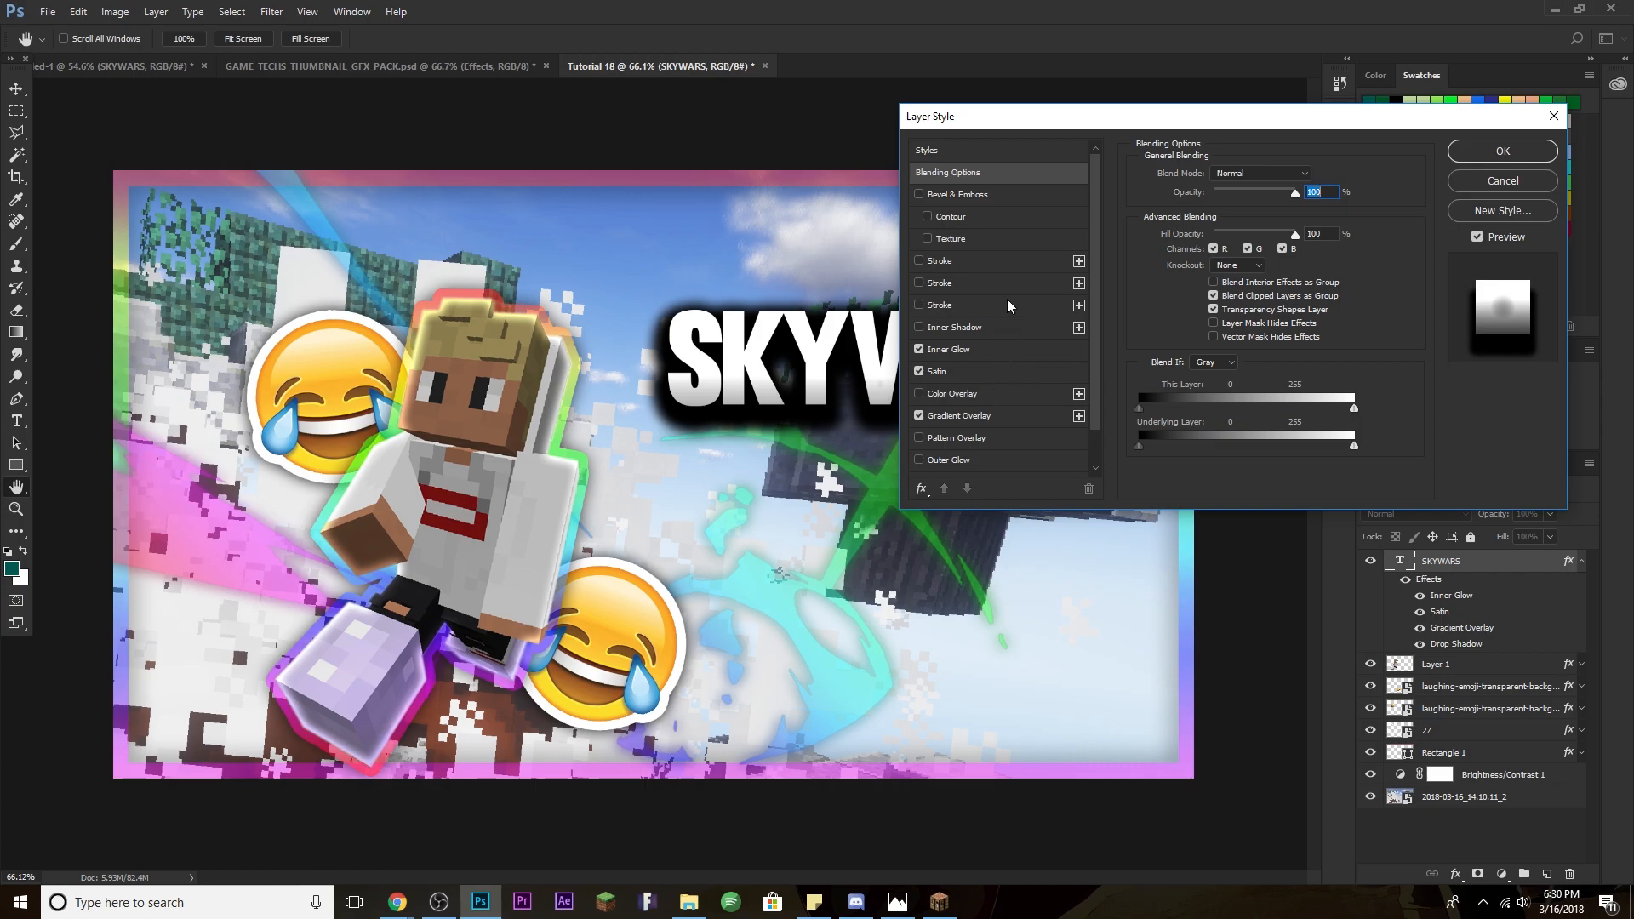
pyautogui.click(1003, 355)
pyautogui.moveTo(1217, 335); pyautogui.dragTo(1212, 339)
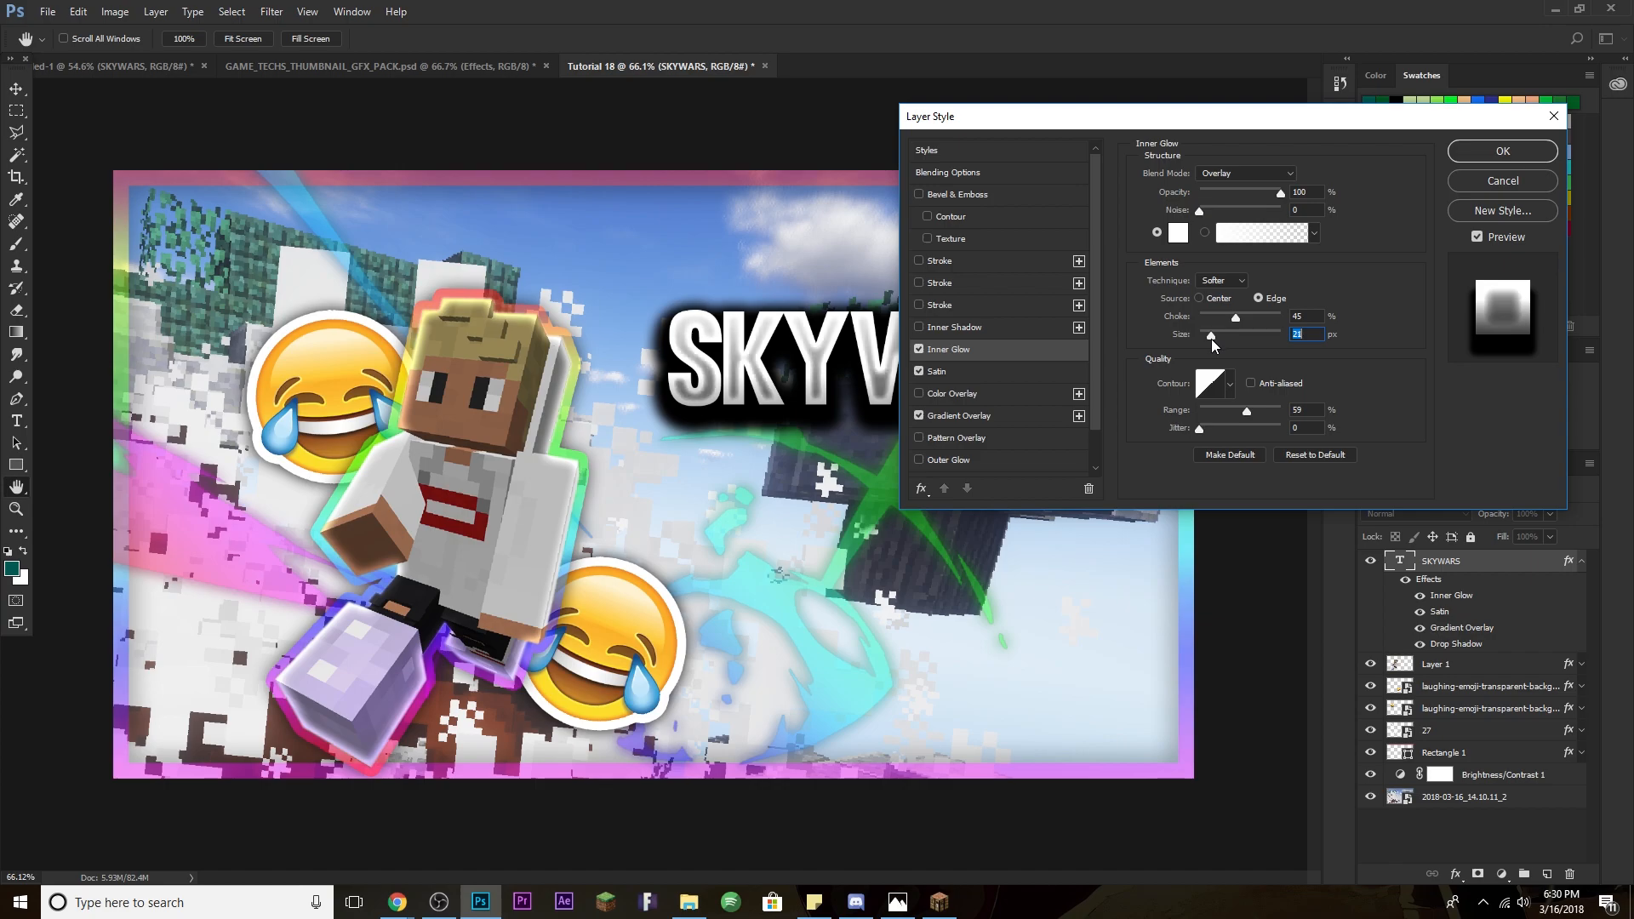
pyautogui.click(1503, 151)
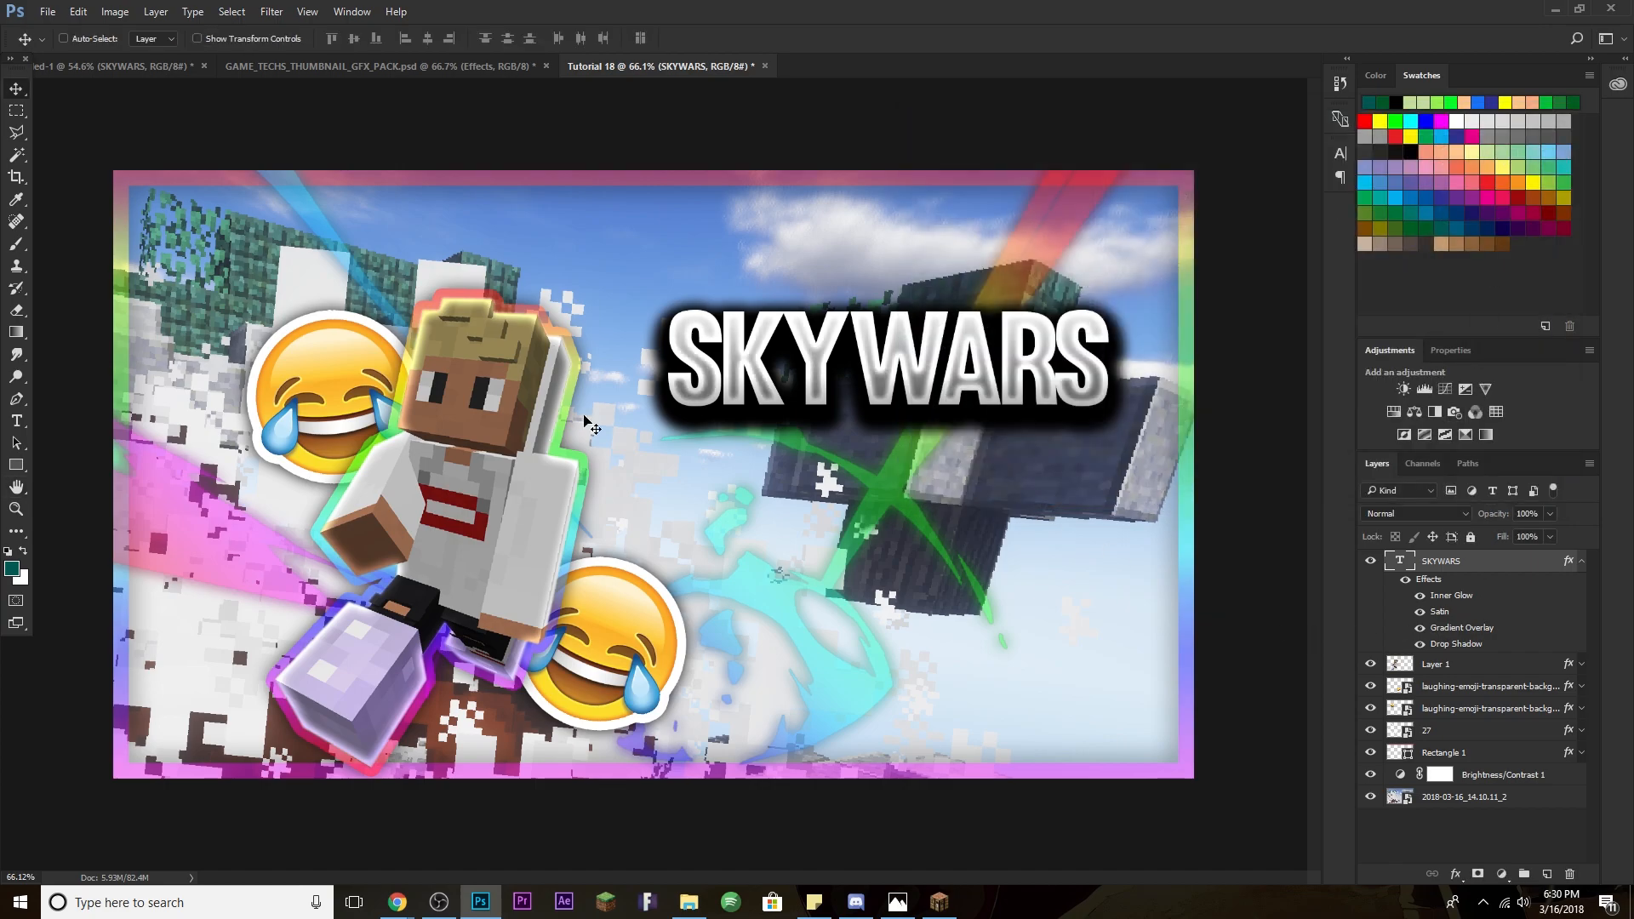
# Add a white FUNNY text in the Muro font at 434 pt and place it directly below the SKYWARS title.
pyautogui.click(19, 422)
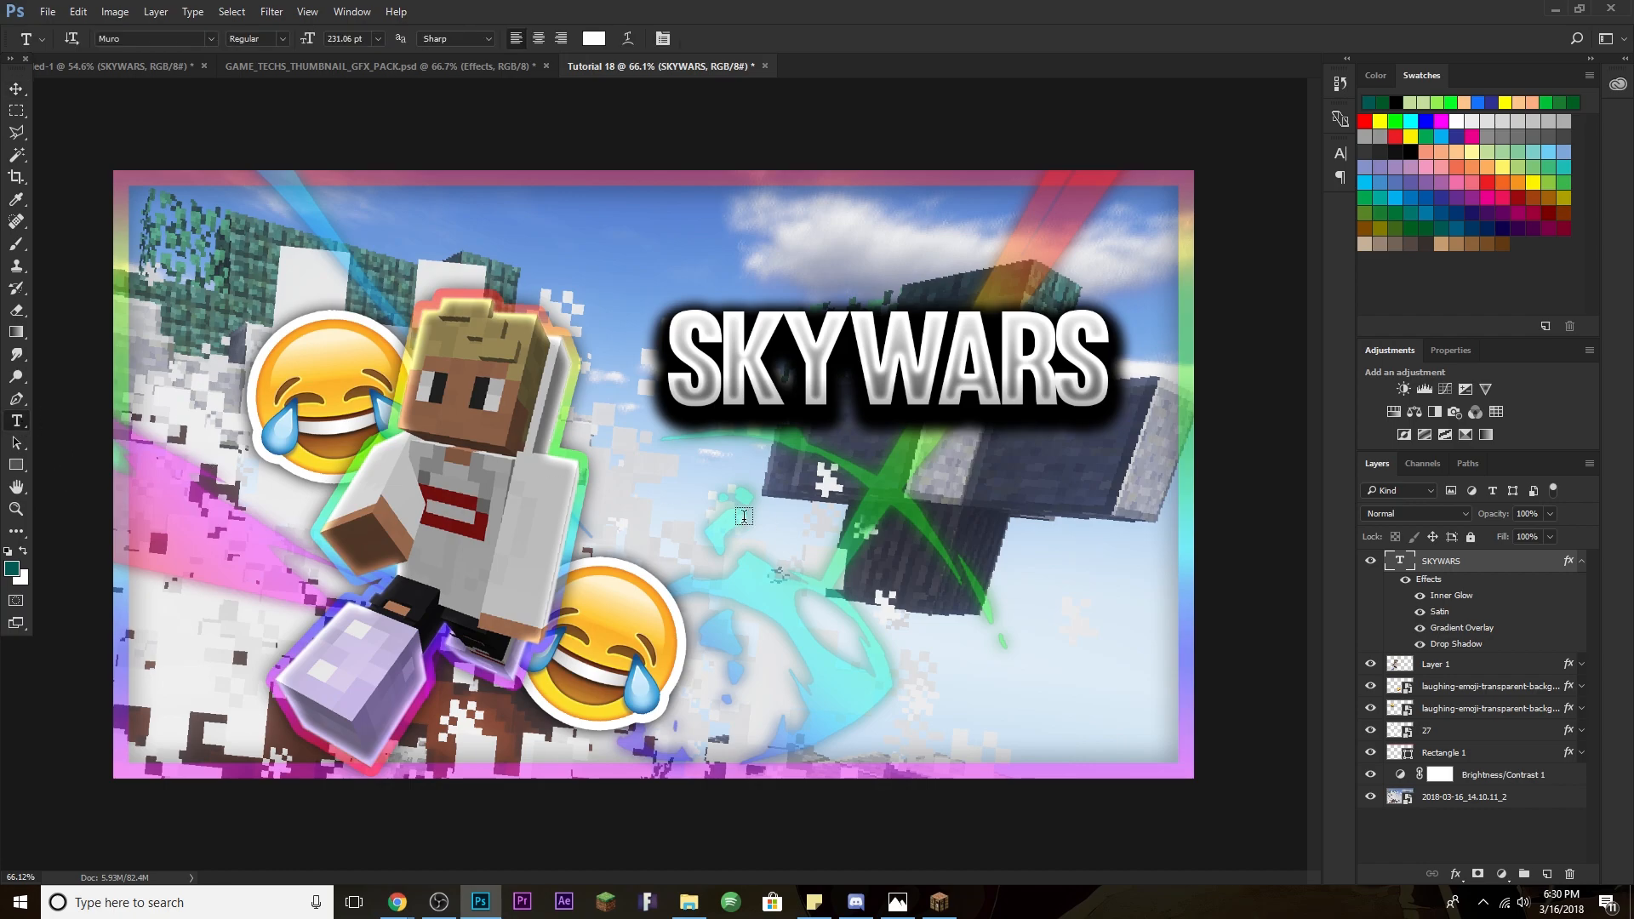
pyautogui.click(697, 602)
pyautogui.moveTo(309, 39); pyautogui.dragTo(361, 73)
pyautogui.write('FUNN')
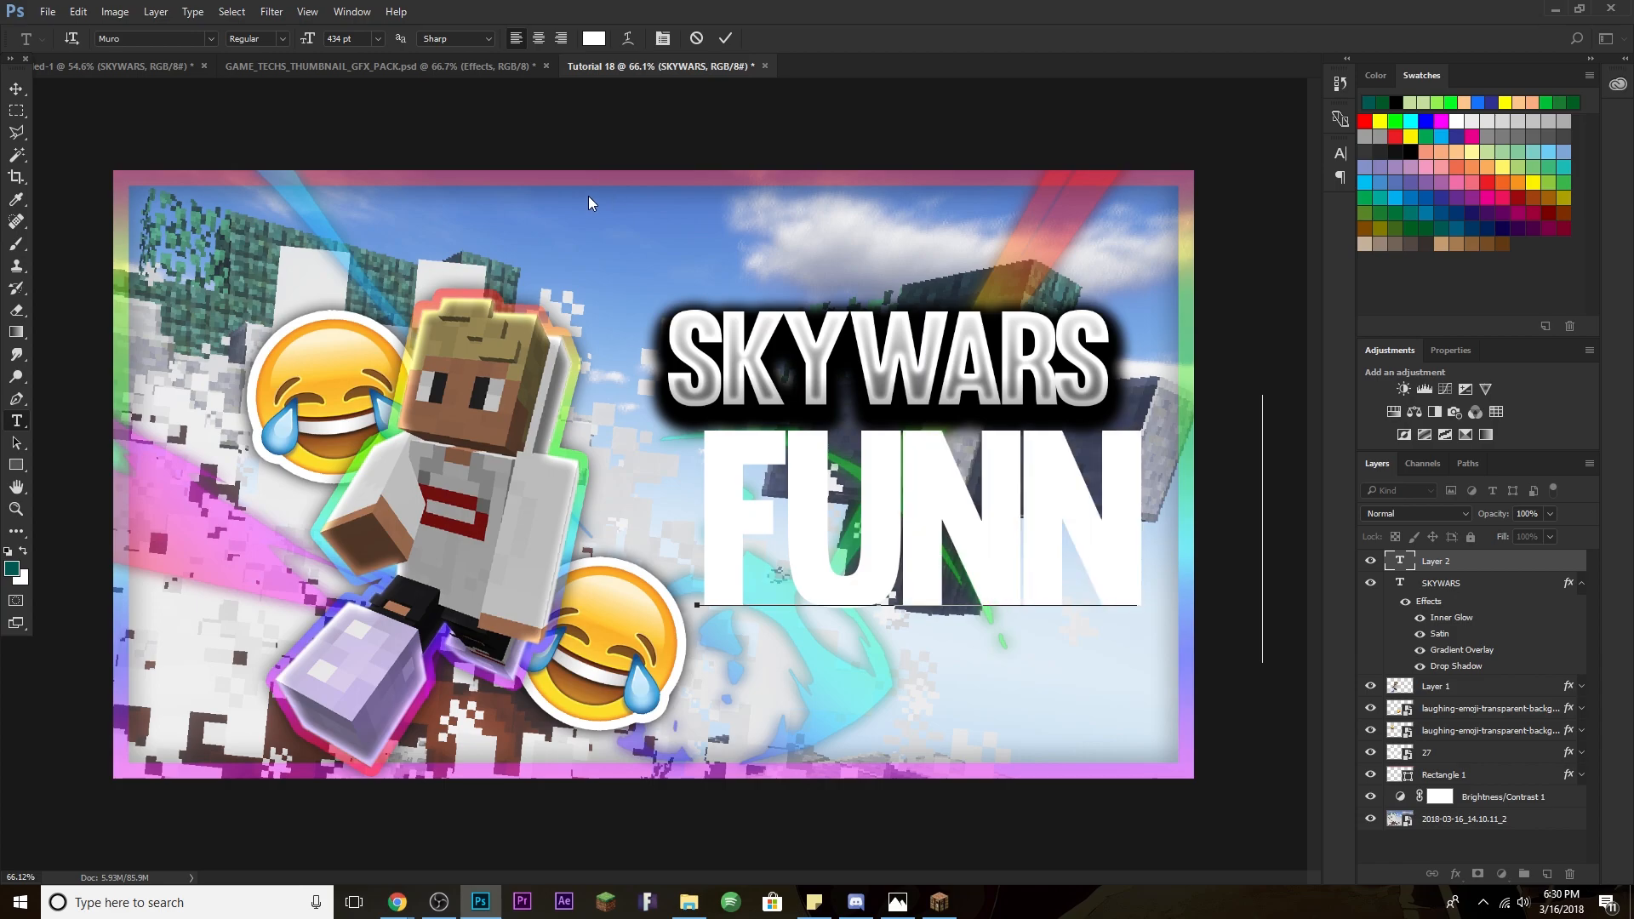
pyautogui.write('Y')
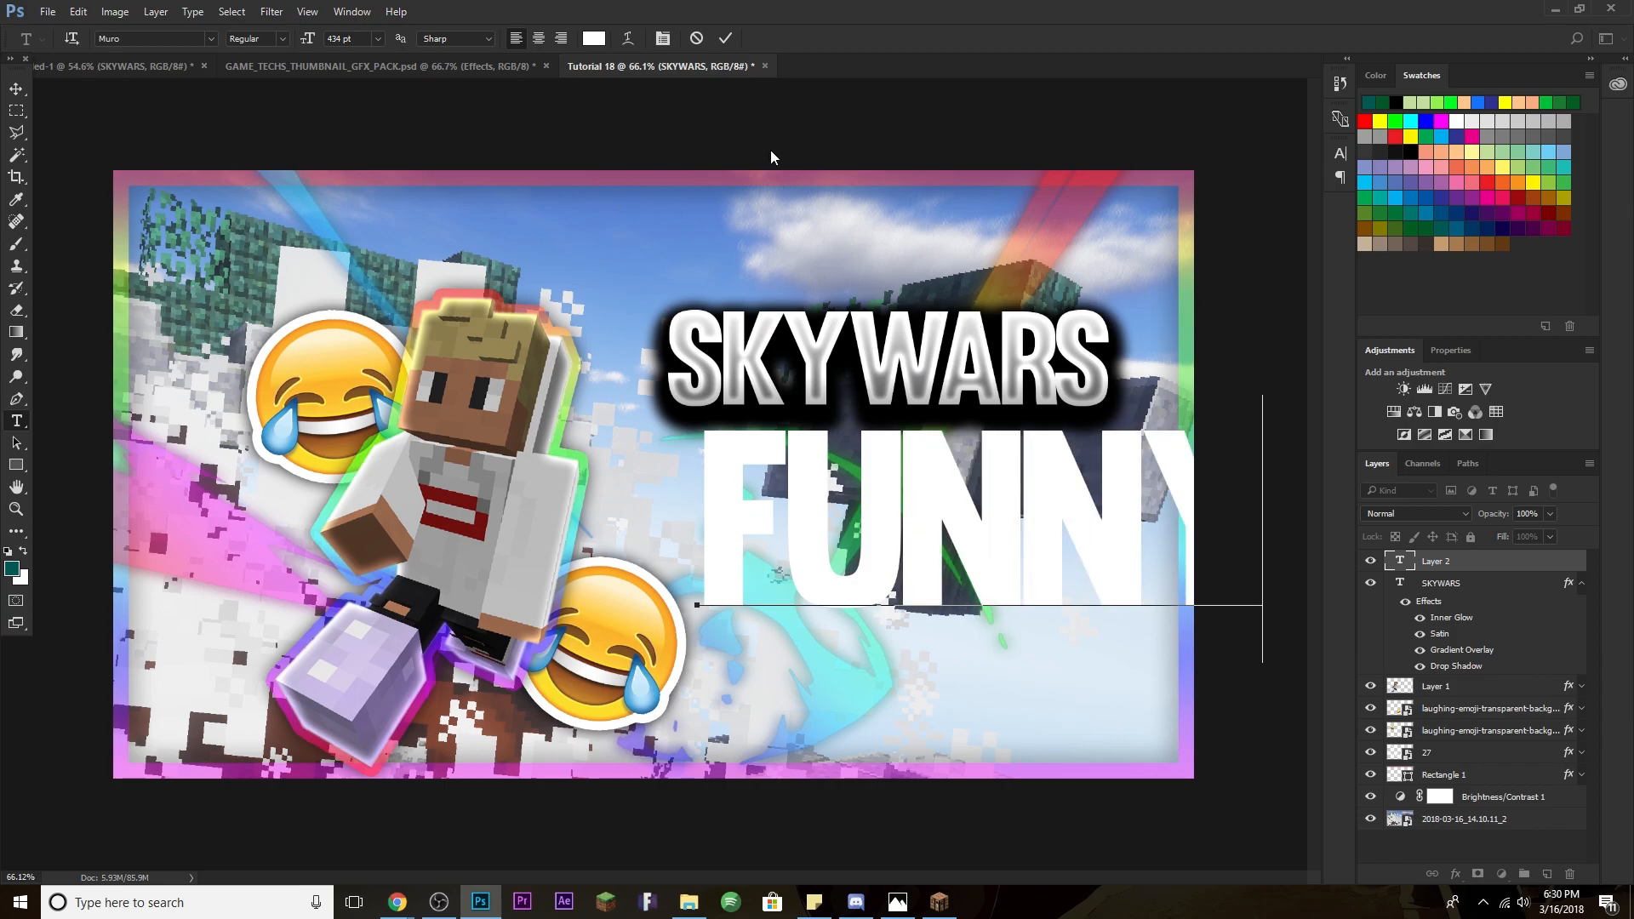
pyautogui.click(725, 38)
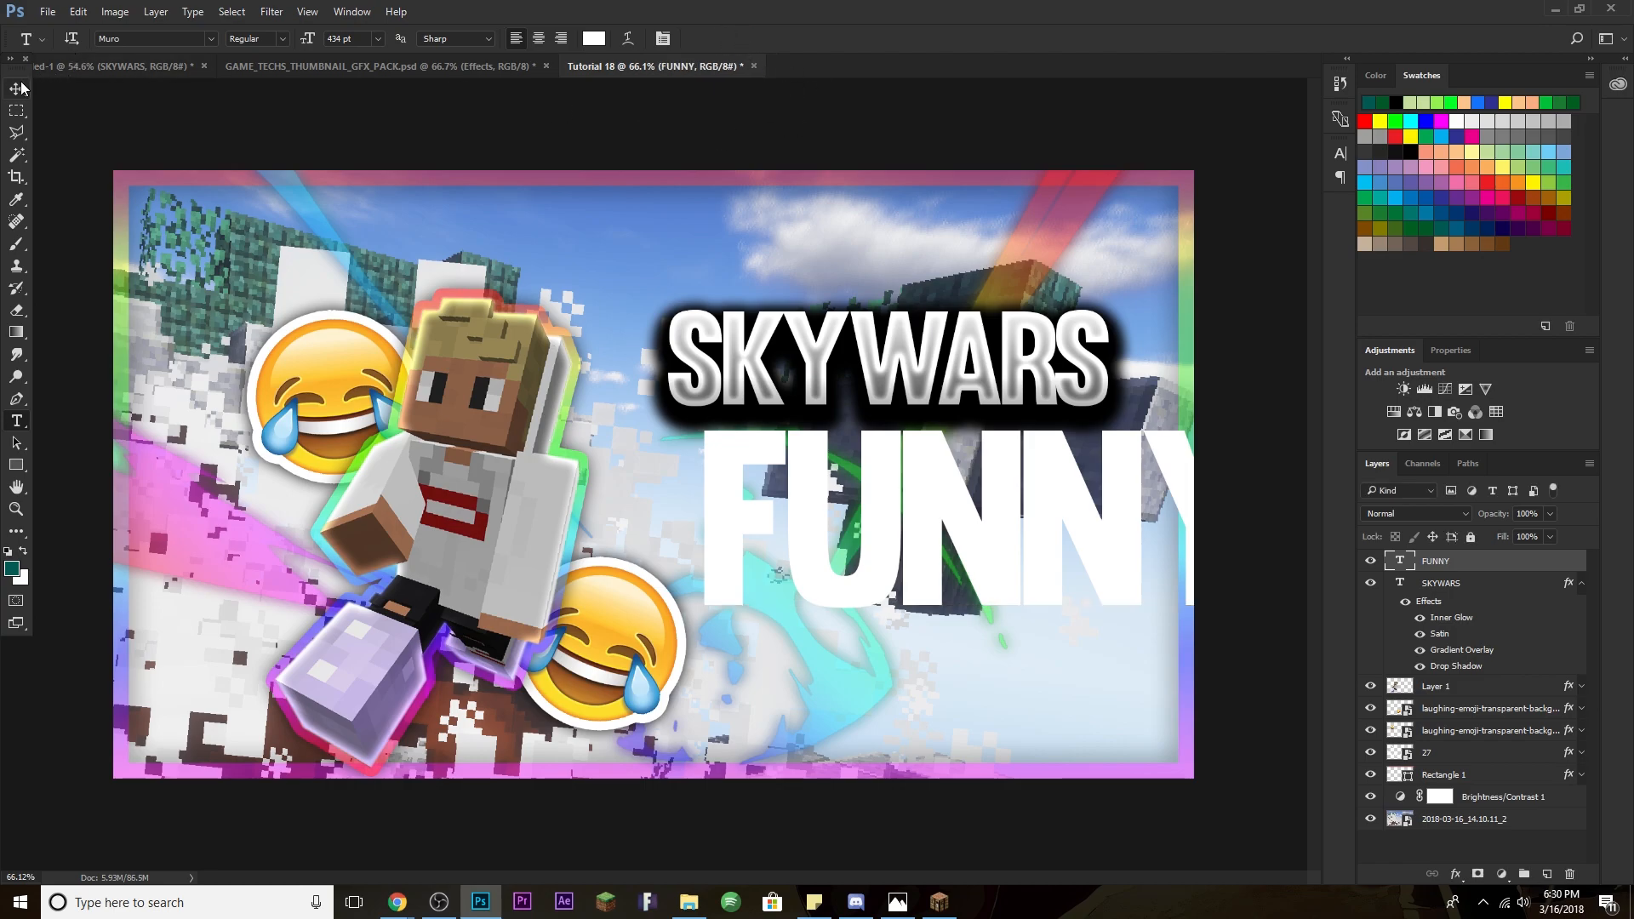
pyautogui.press('v')
pyautogui.moveTo(949, 518); pyautogui.dragTo(872, 505)
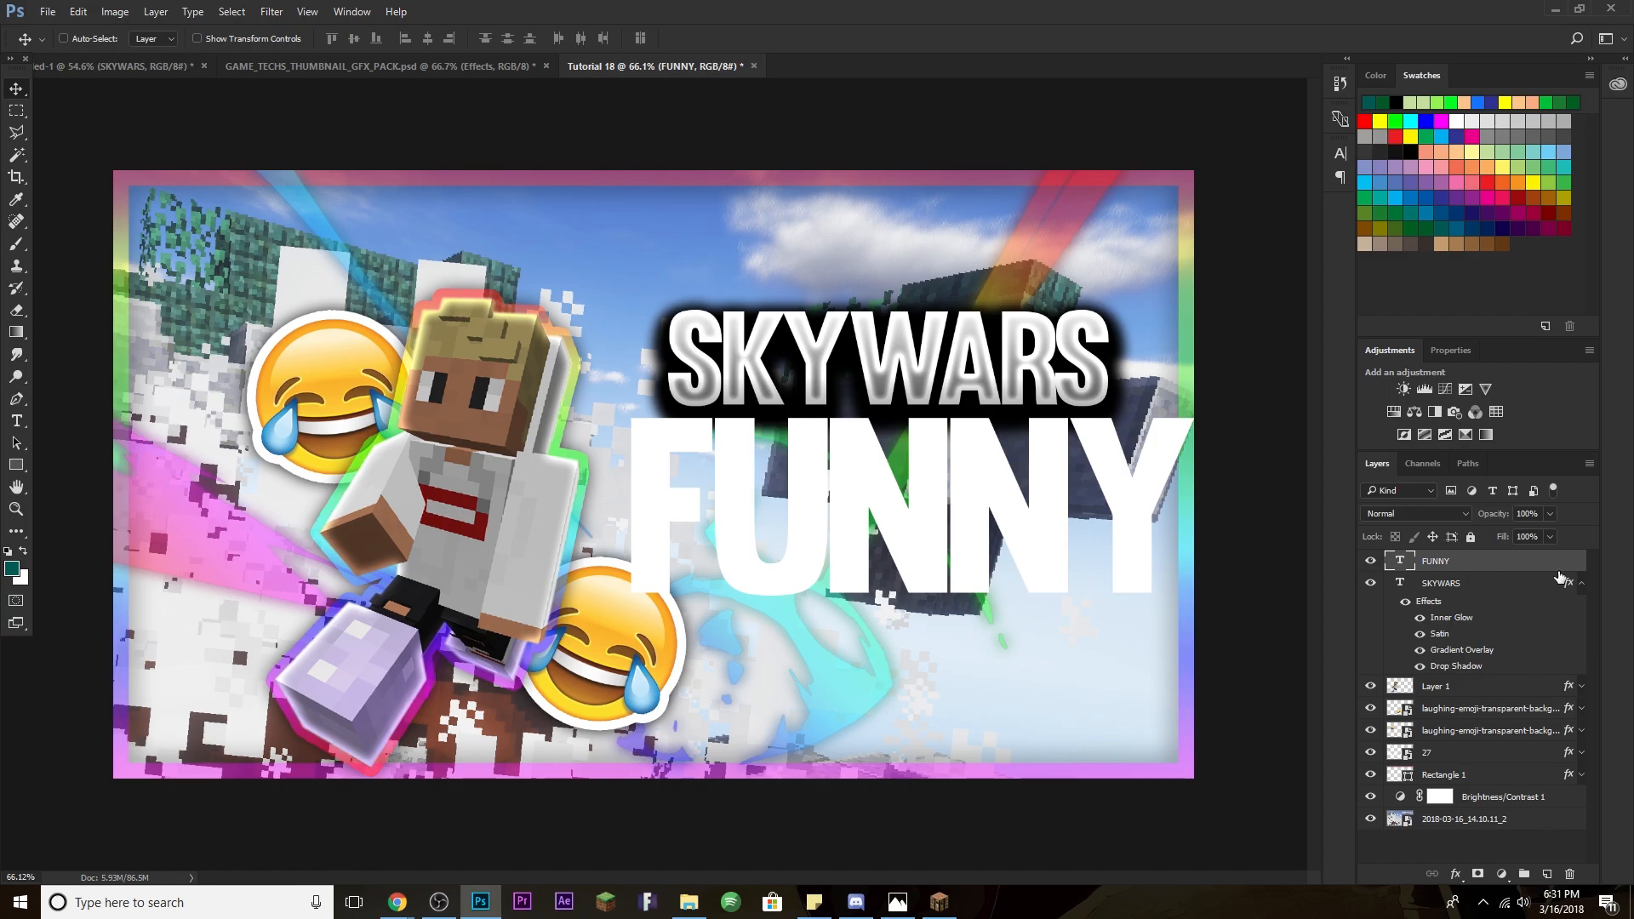
# Copy the SKYWARS layer style onto the FUNNY text layer and collapse both layers' effects lists.
pyautogui.rightClick(1516, 592)
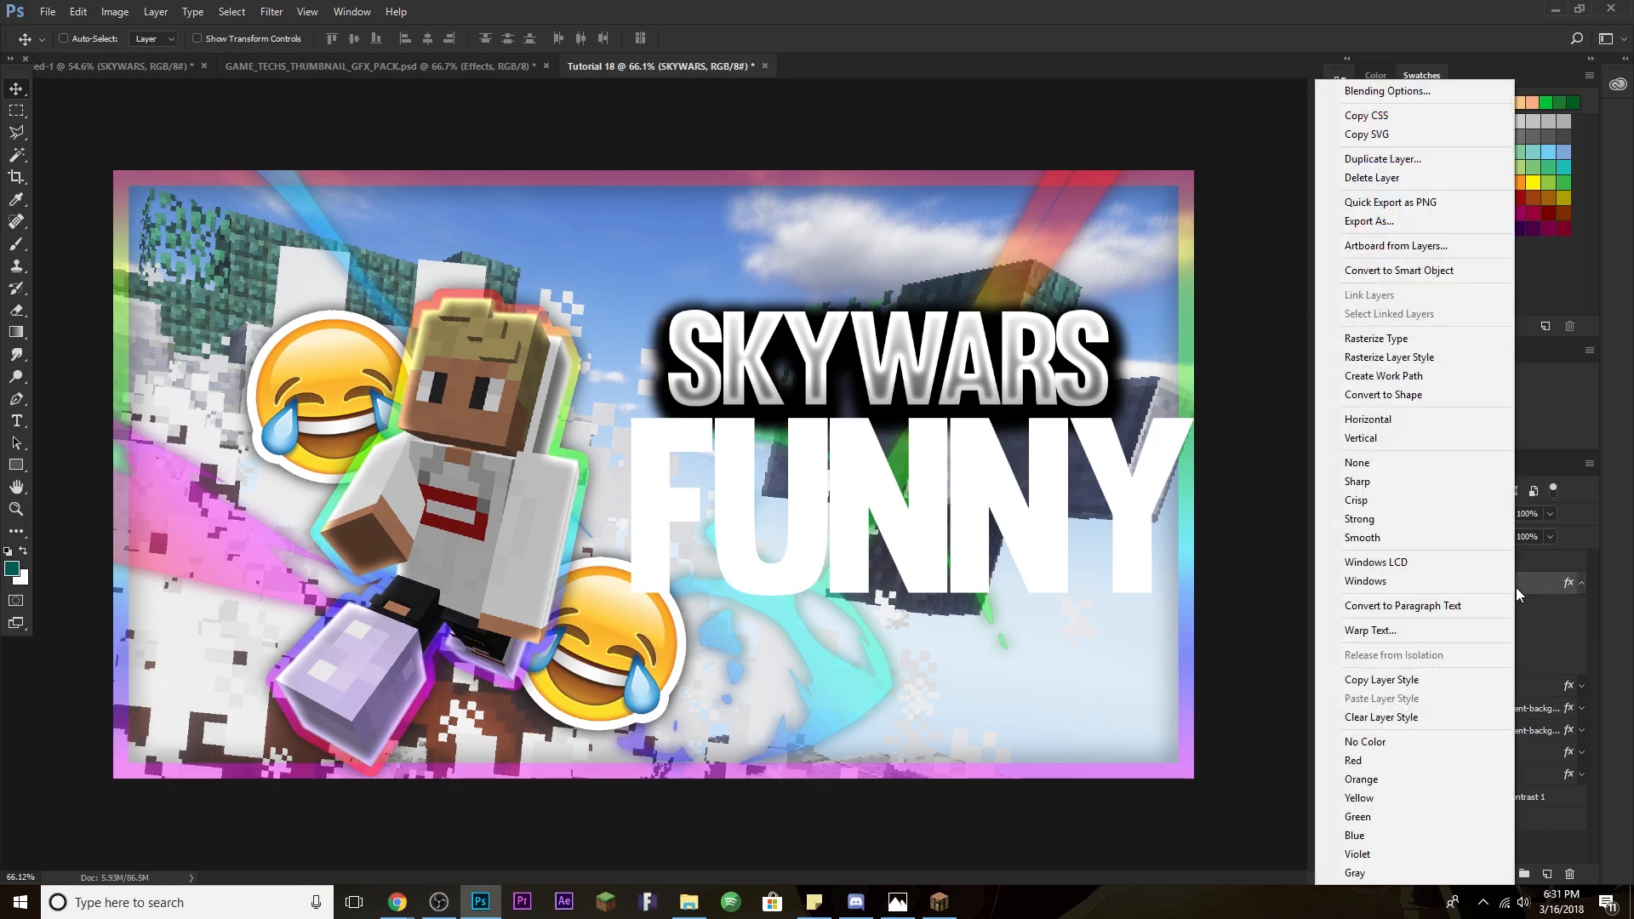
pyautogui.click(1382, 679)
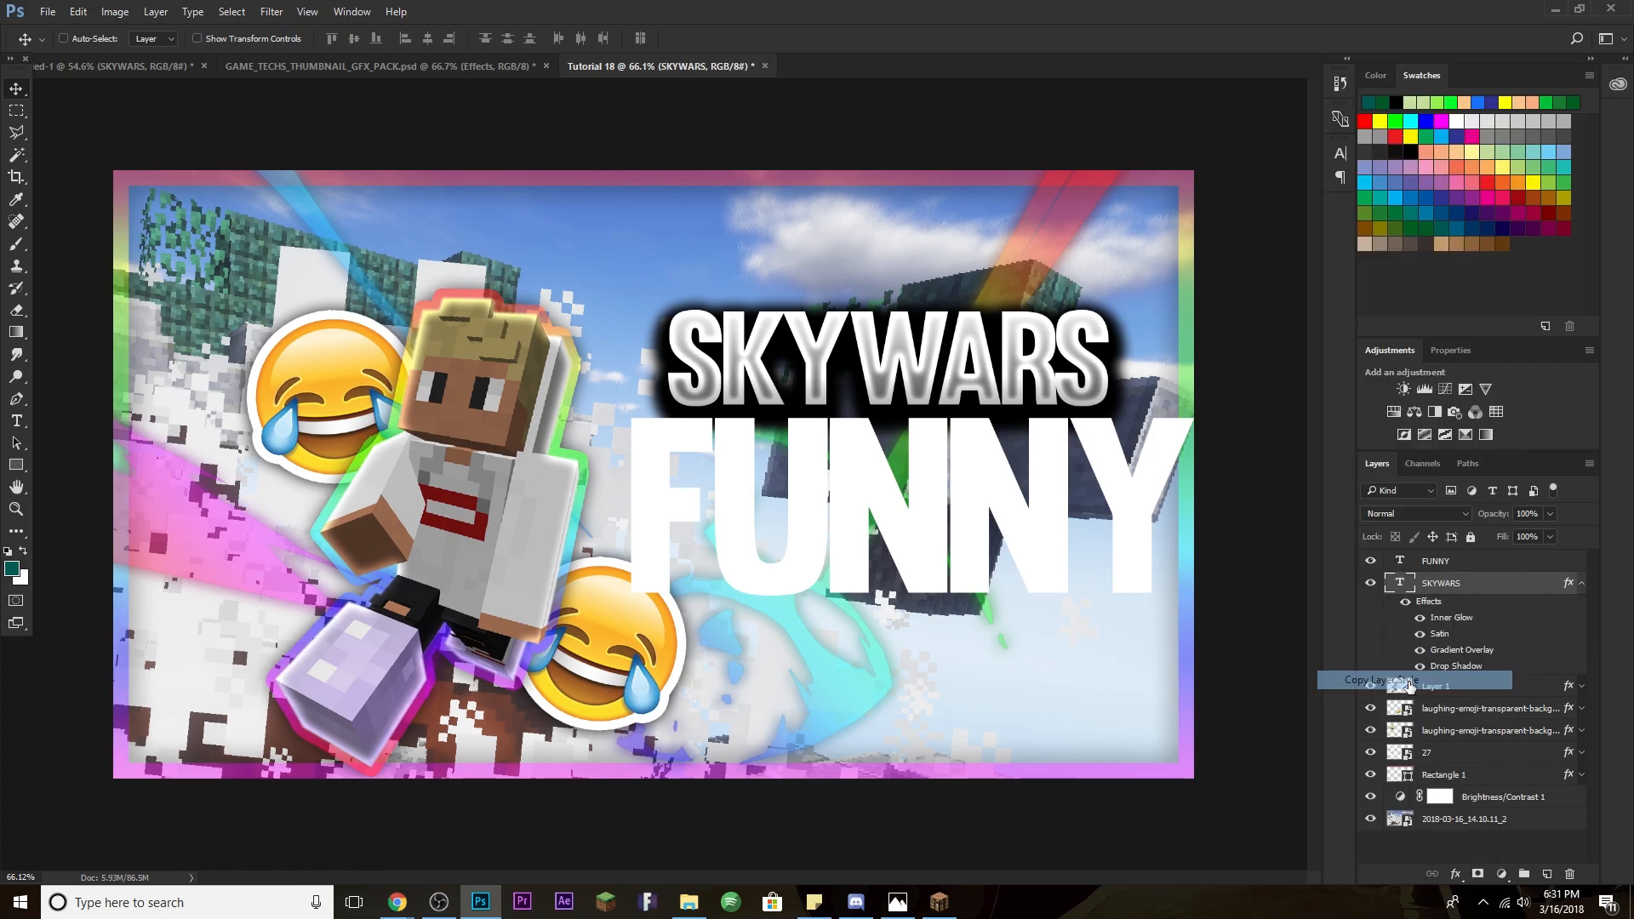
pyautogui.rightClick(1495, 565)
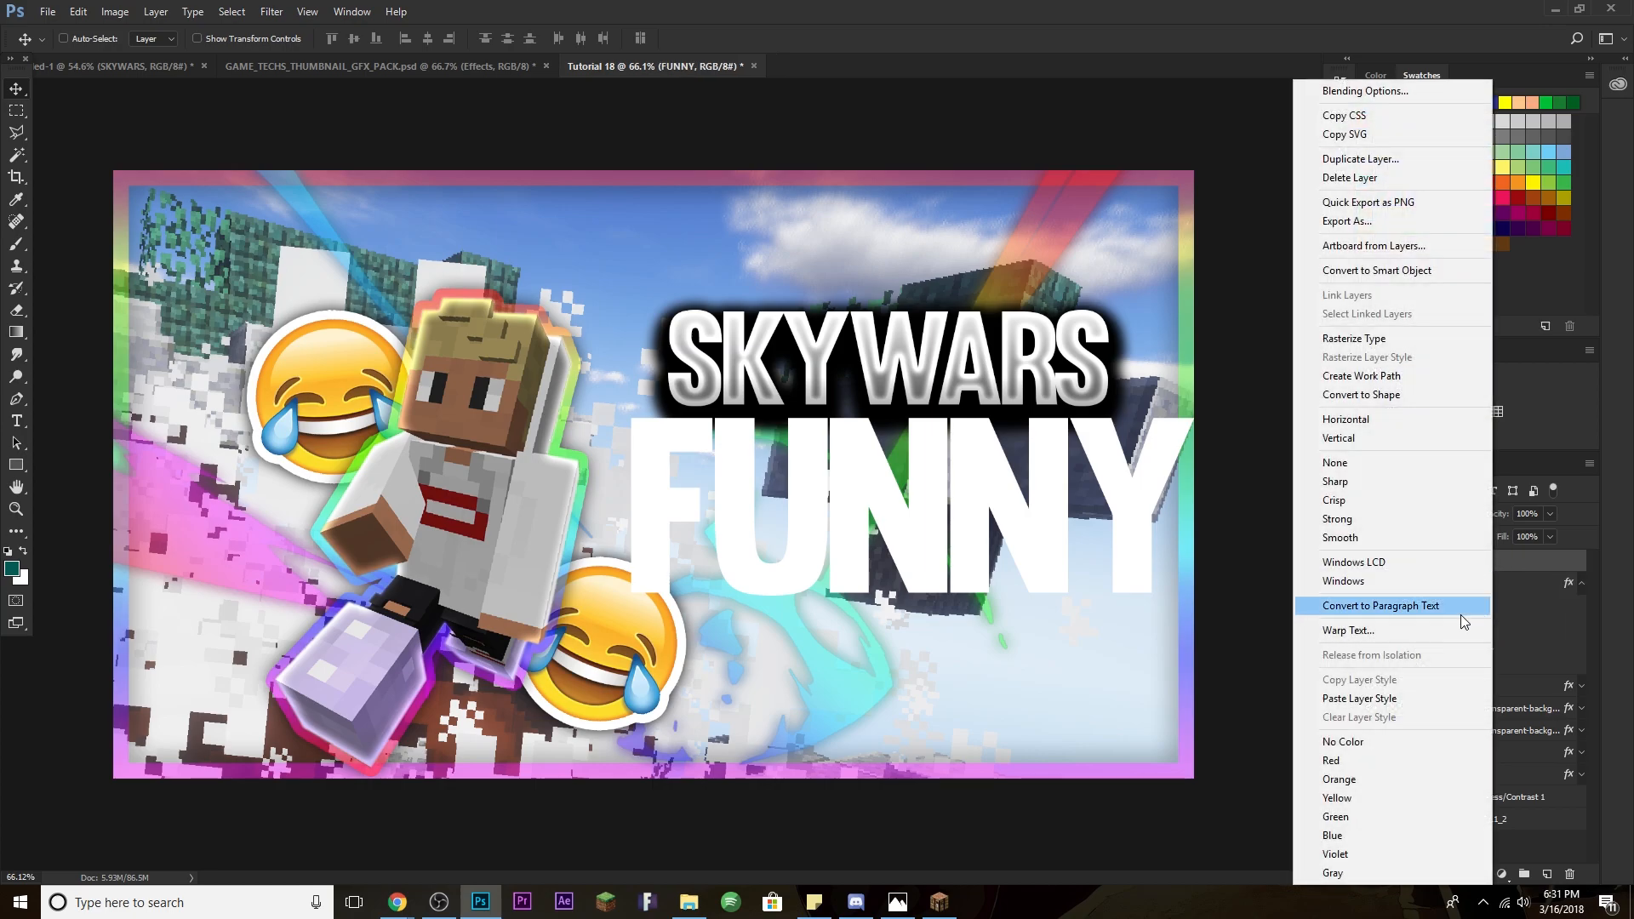
pyautogui.click(1407, 701)
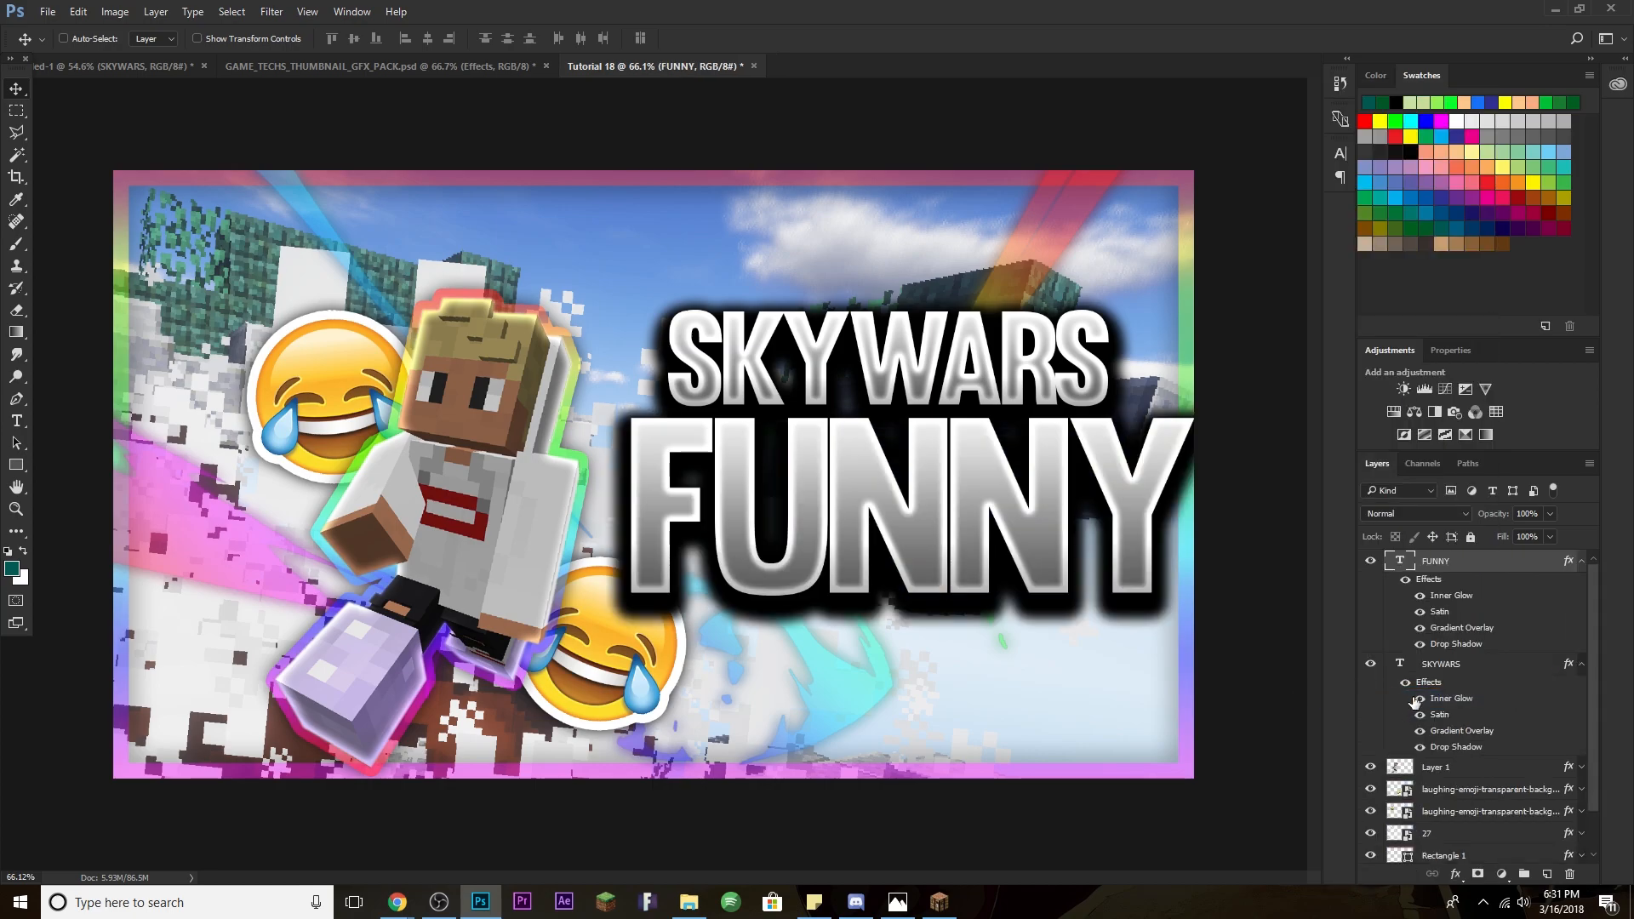
pyautogui.click(1580, 665)
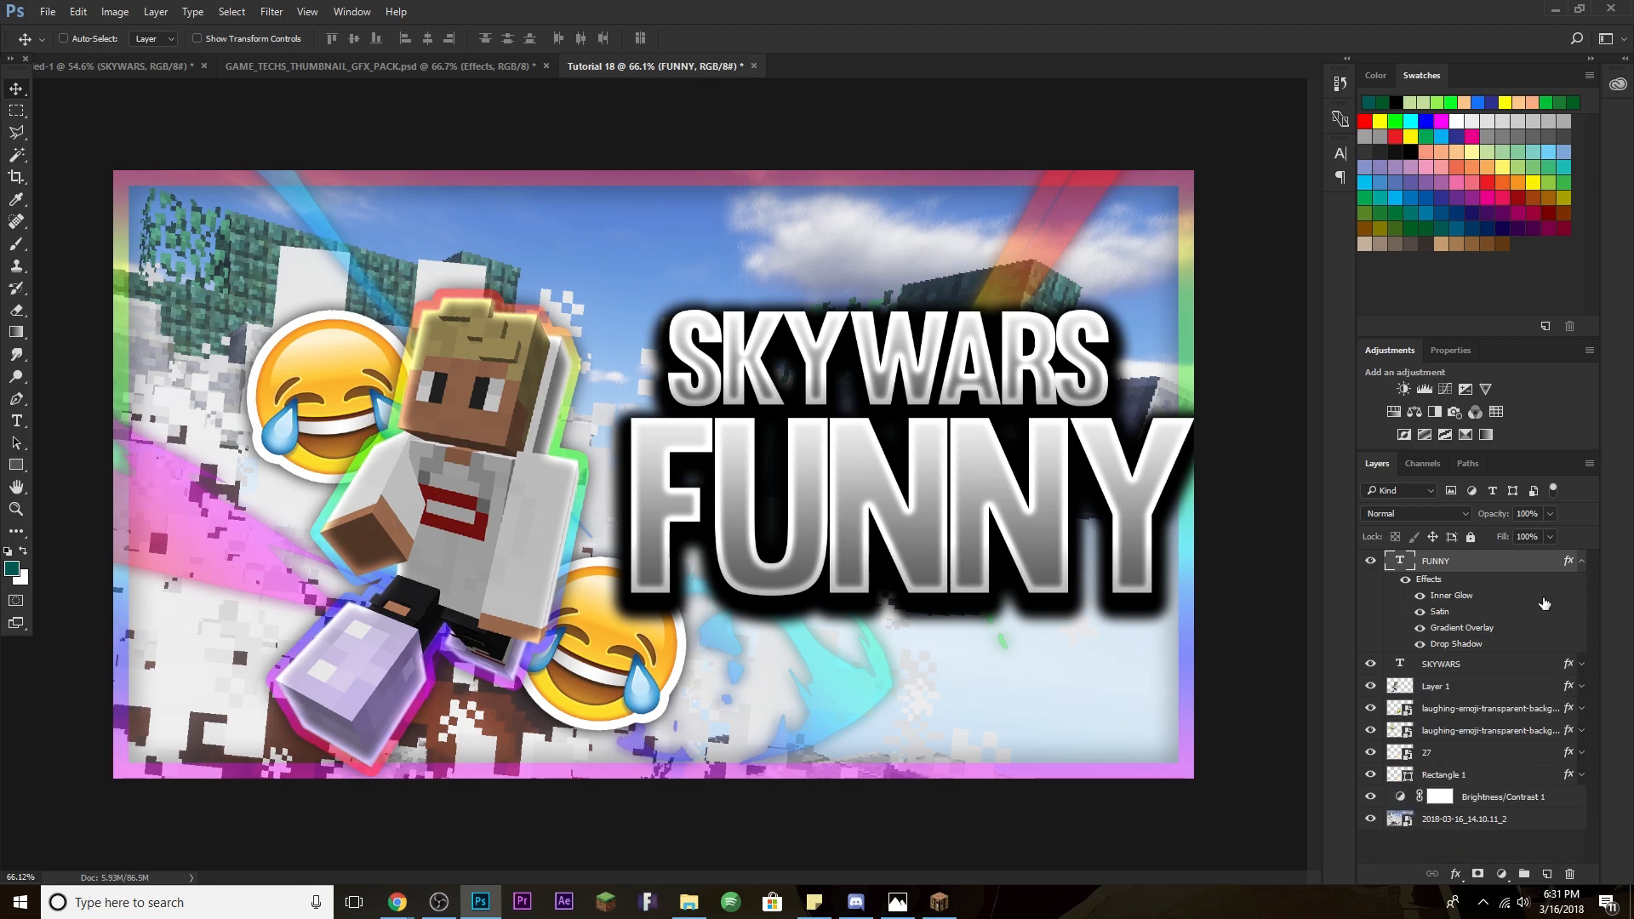
pyautogui.click(1581, 561)
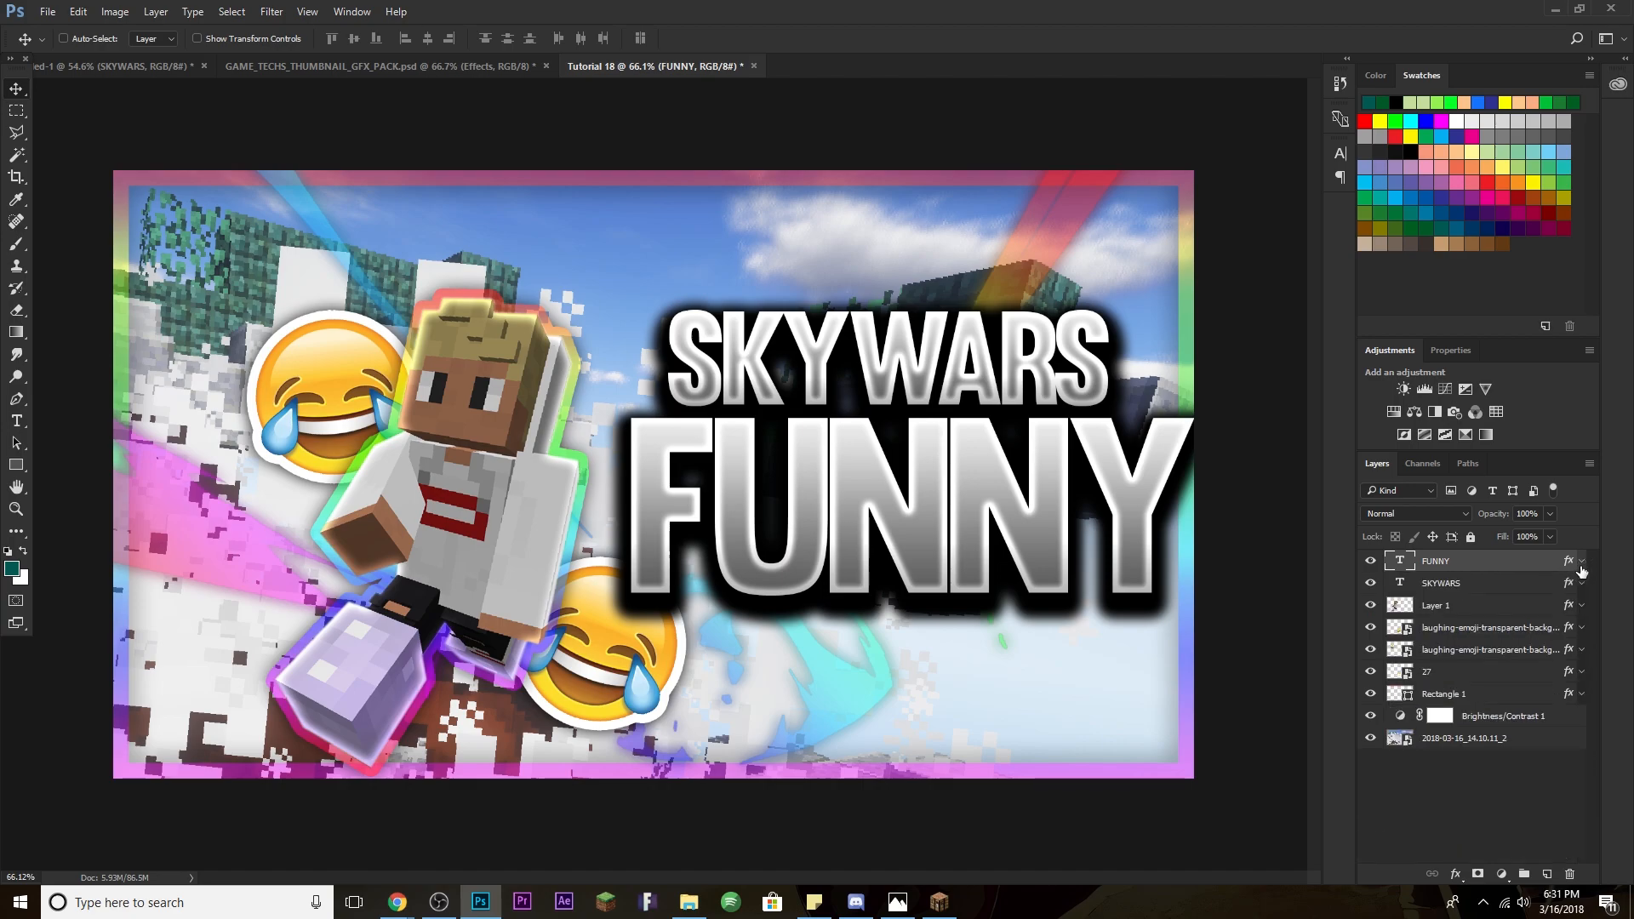
# Change the FUNNY gradient overlay to a custom magenta, blue, cyan, green, yellow and red rainbow at 100% opacity and a 45° angle.
pyautogui.doubleClick(1488, 567)
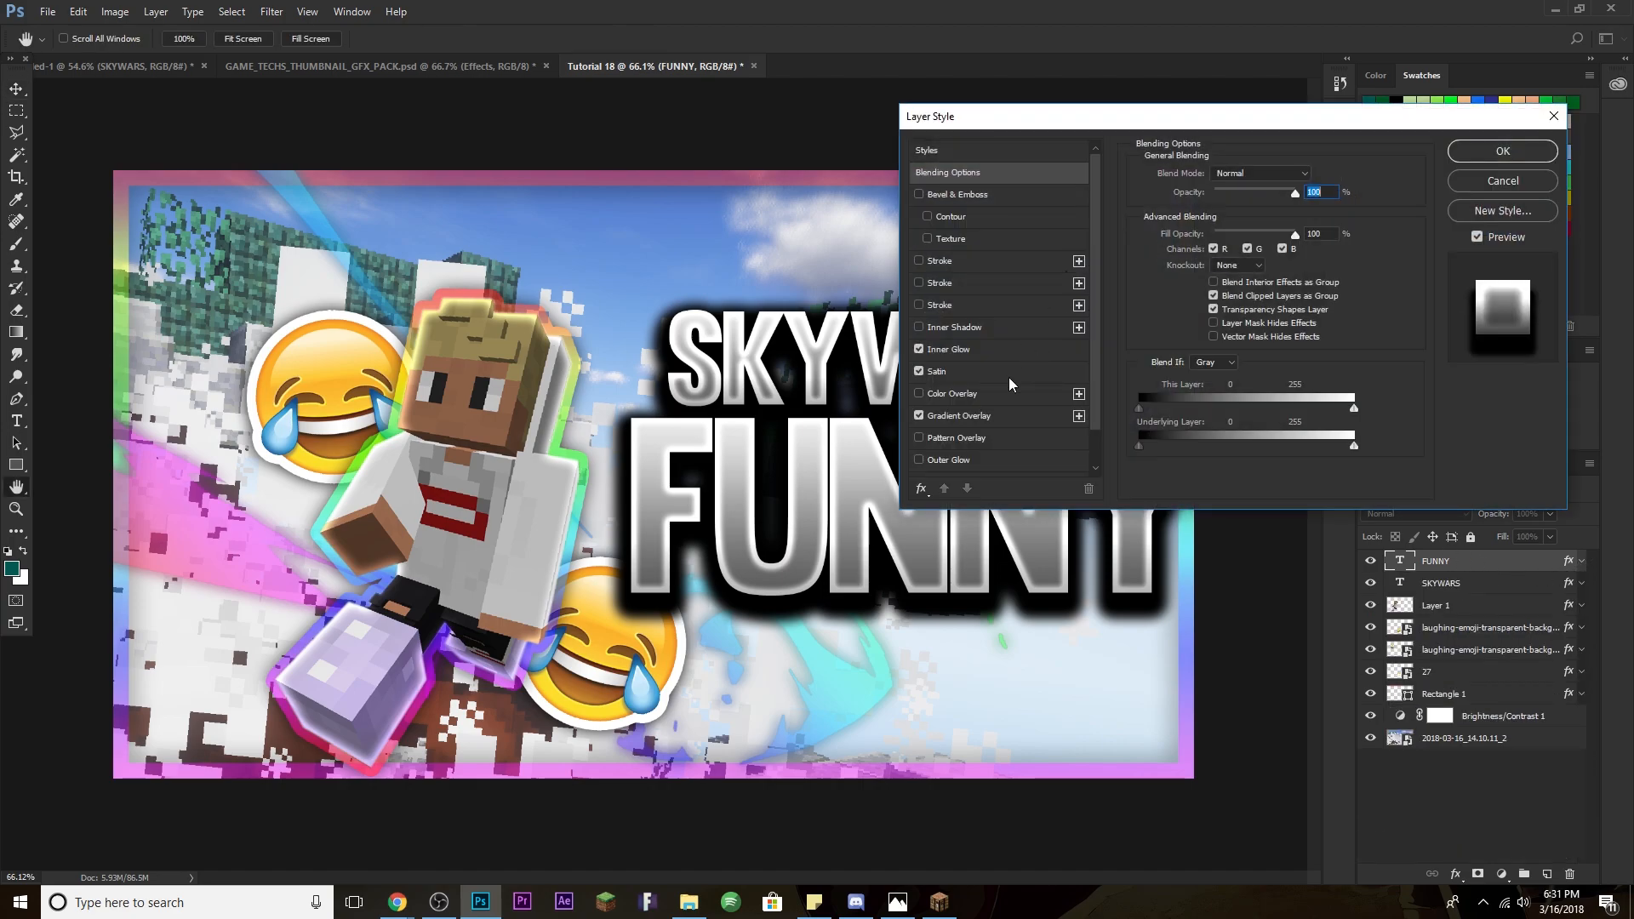
pyautogui.click(1011, 417)
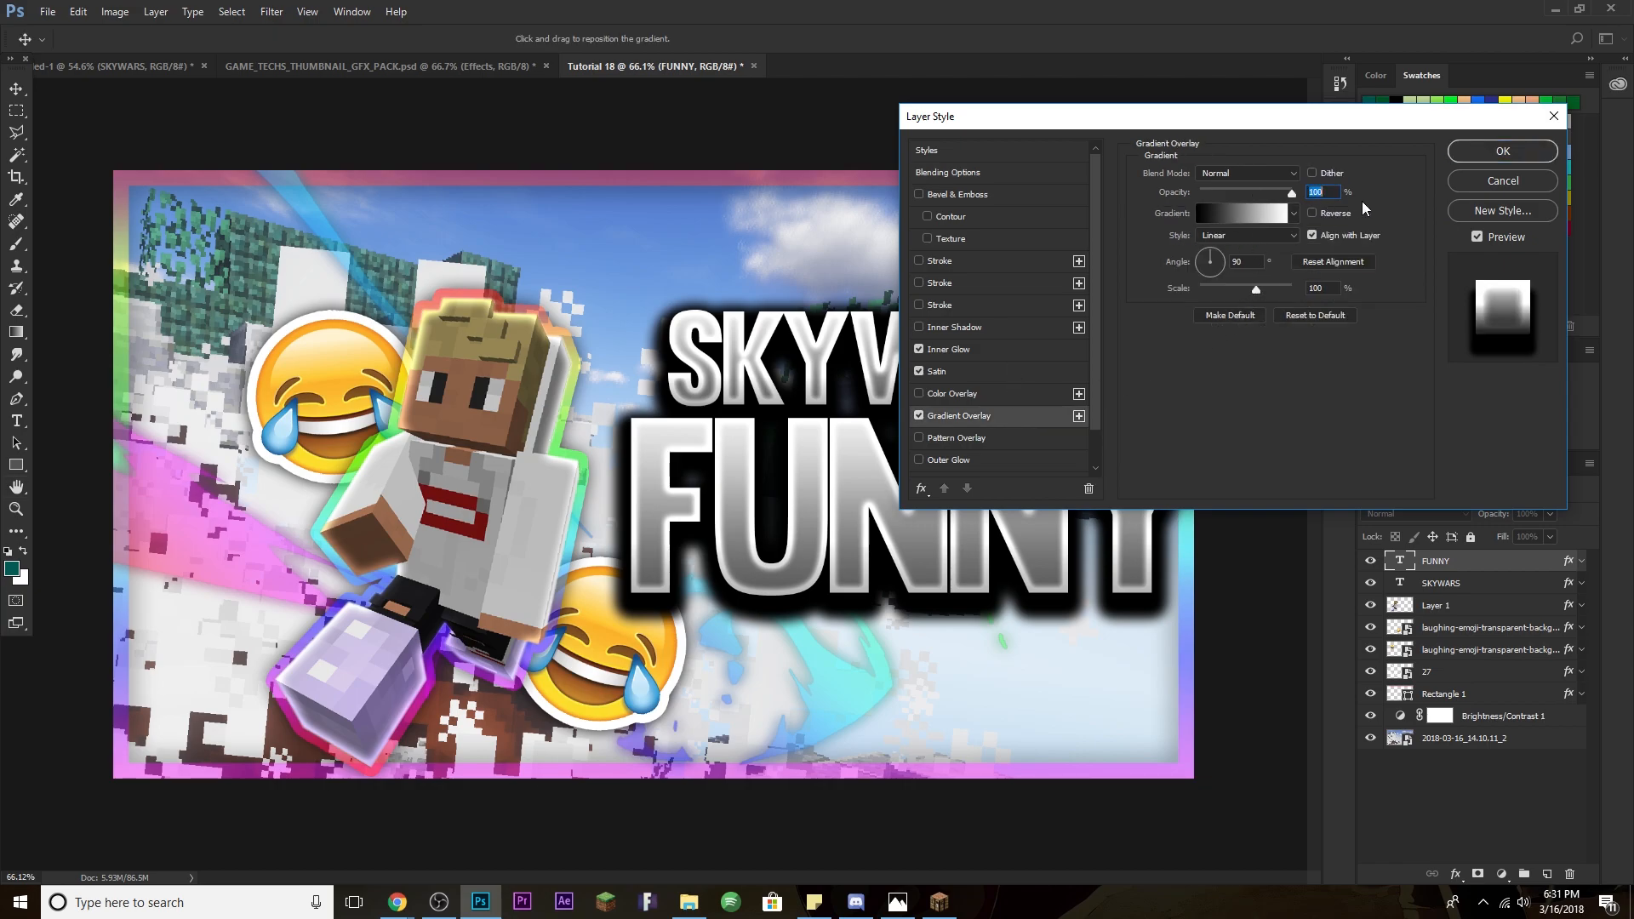
pyautogui.click(1244, 213)
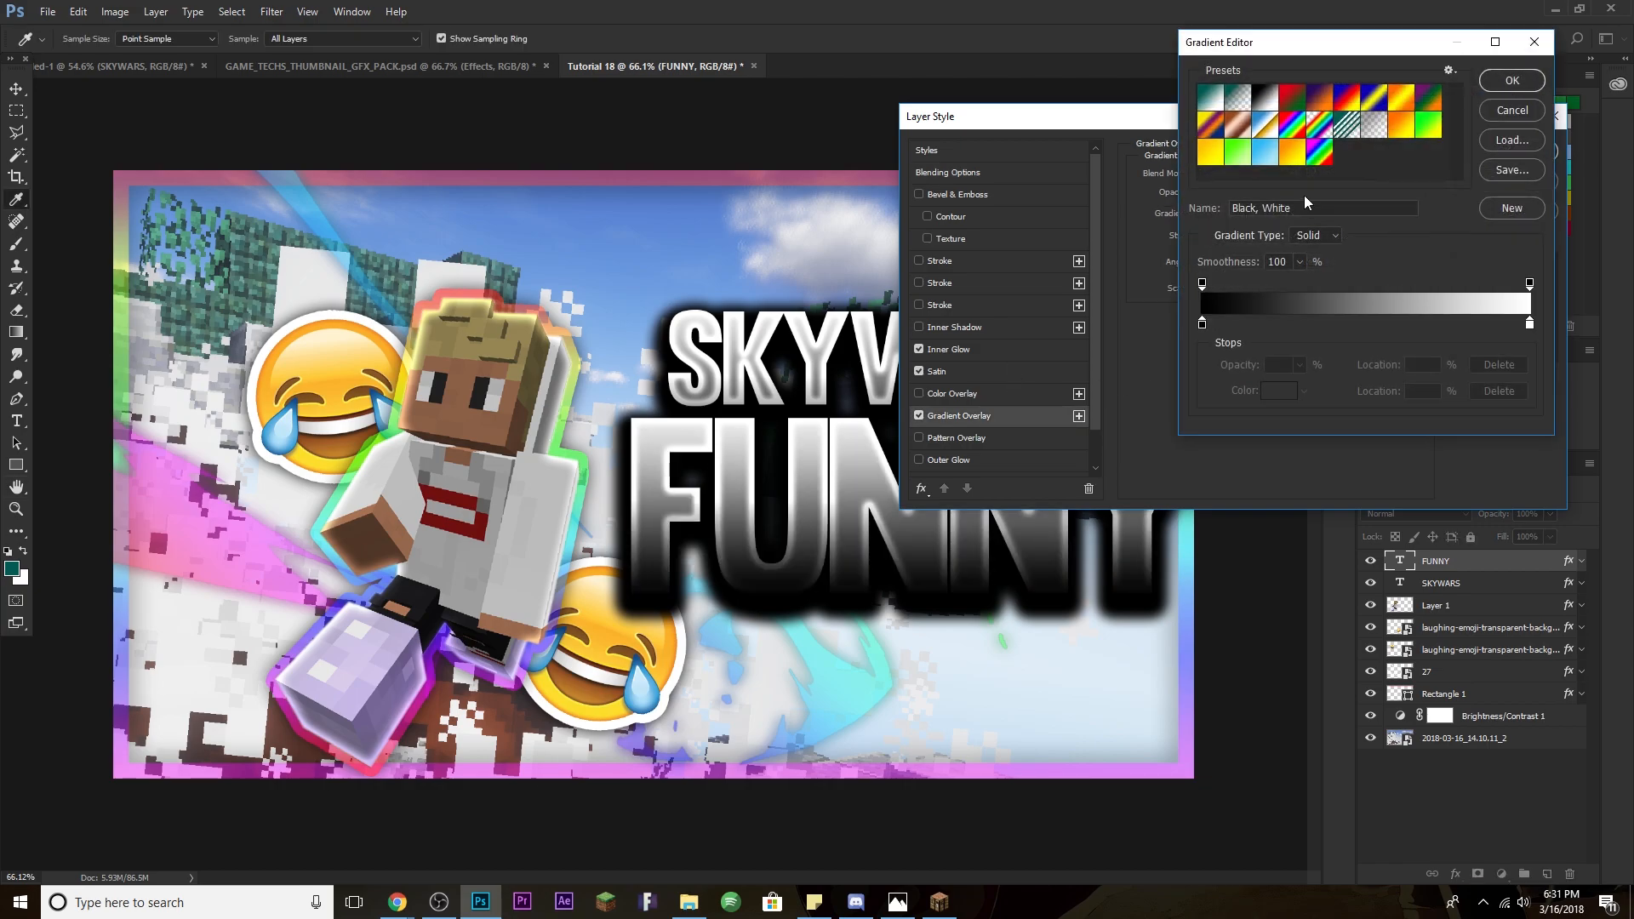
pyautogui.click(1318, 153)
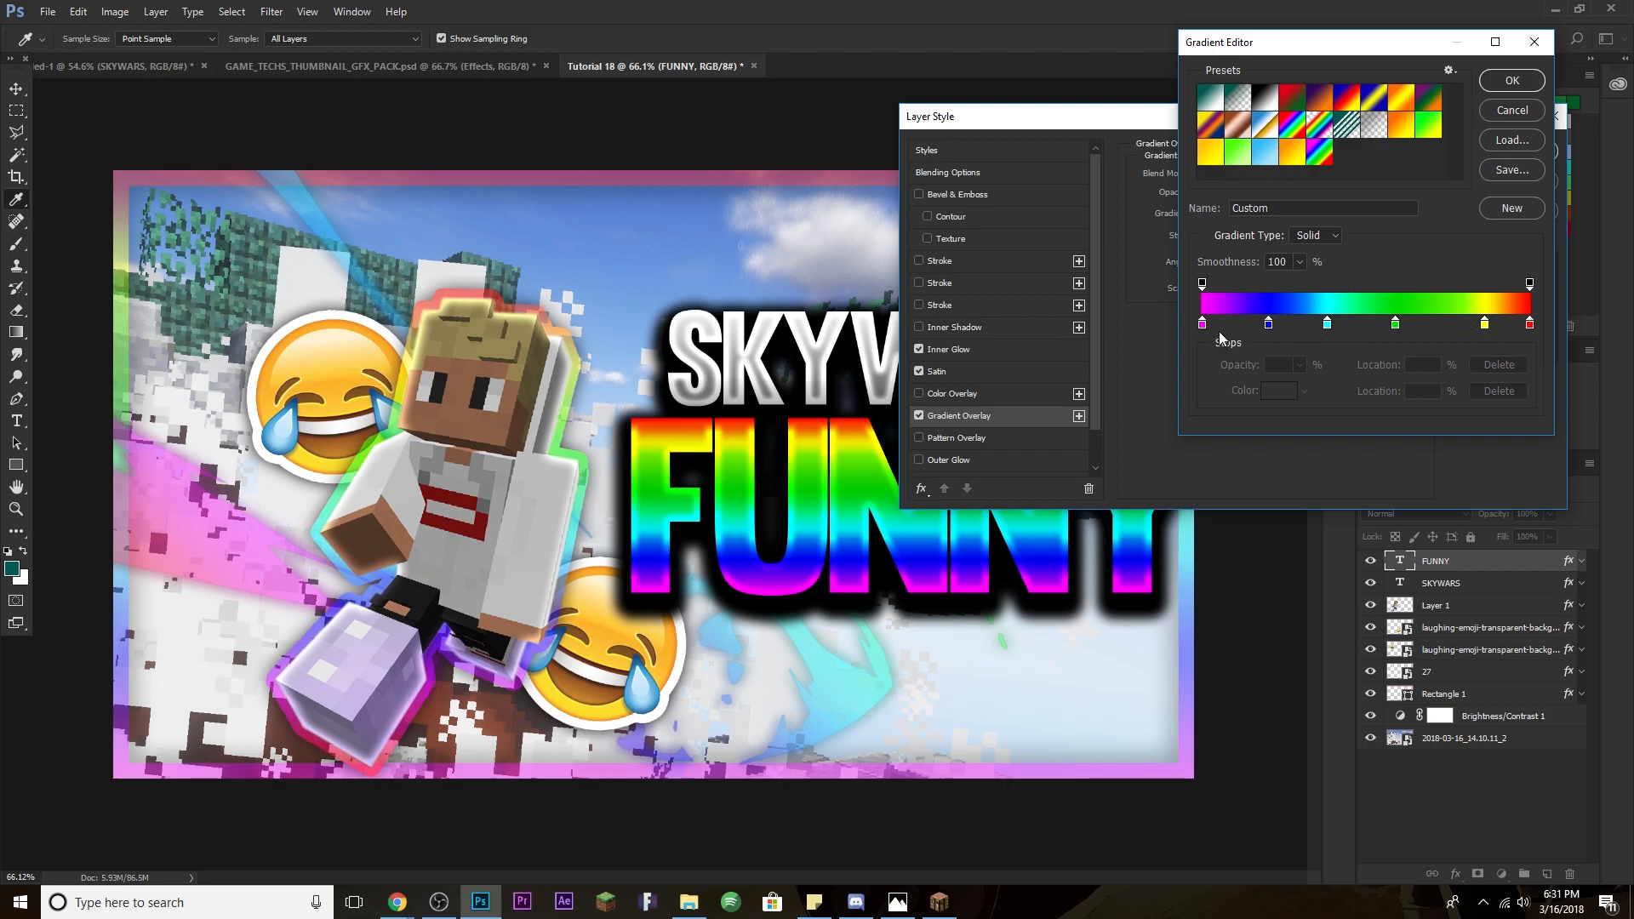
pyautogui.click(1512, 82)
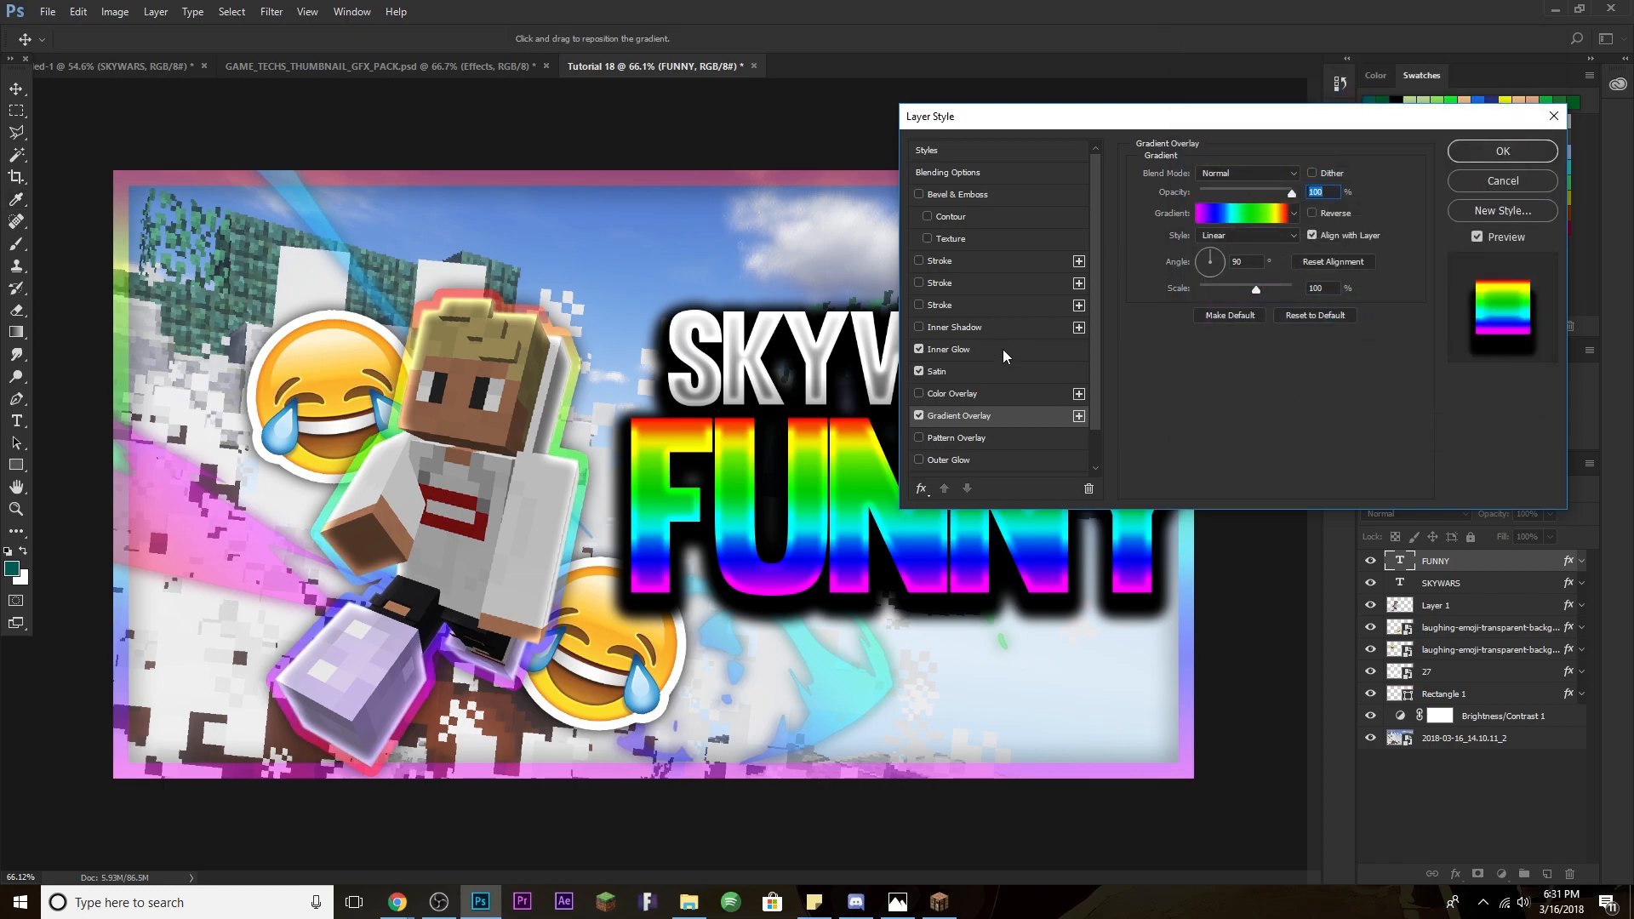
pyautogui.click(1251, 258)
pyautogui.write('45')
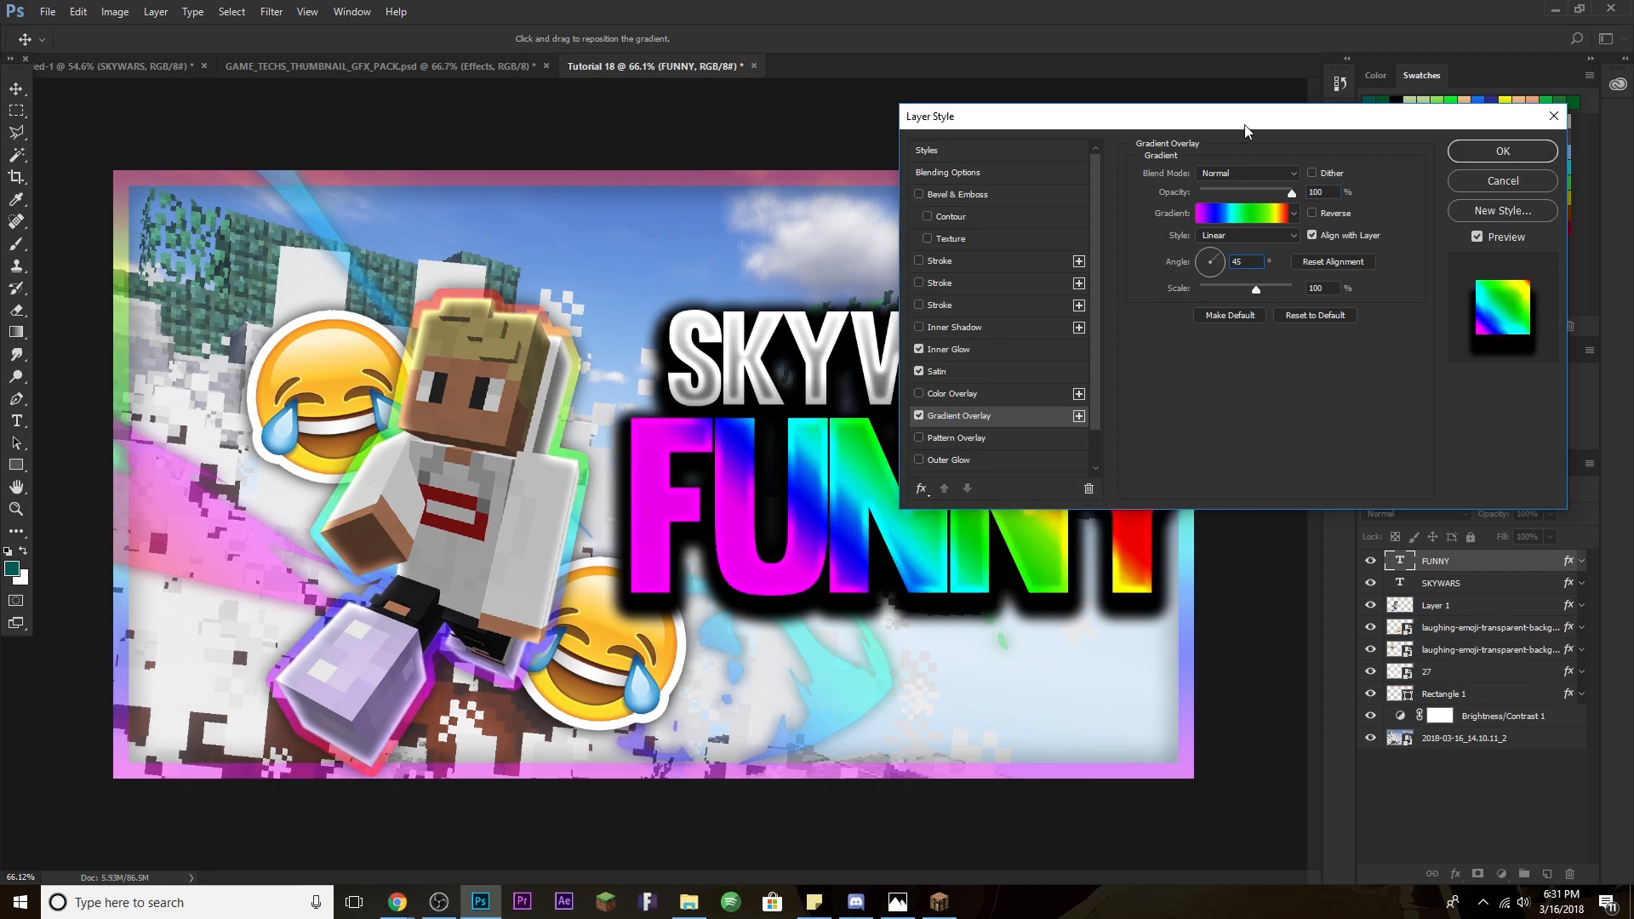
pyautogui.moveTo(1244, 130); pyautogui.dragTo(1269, 181)
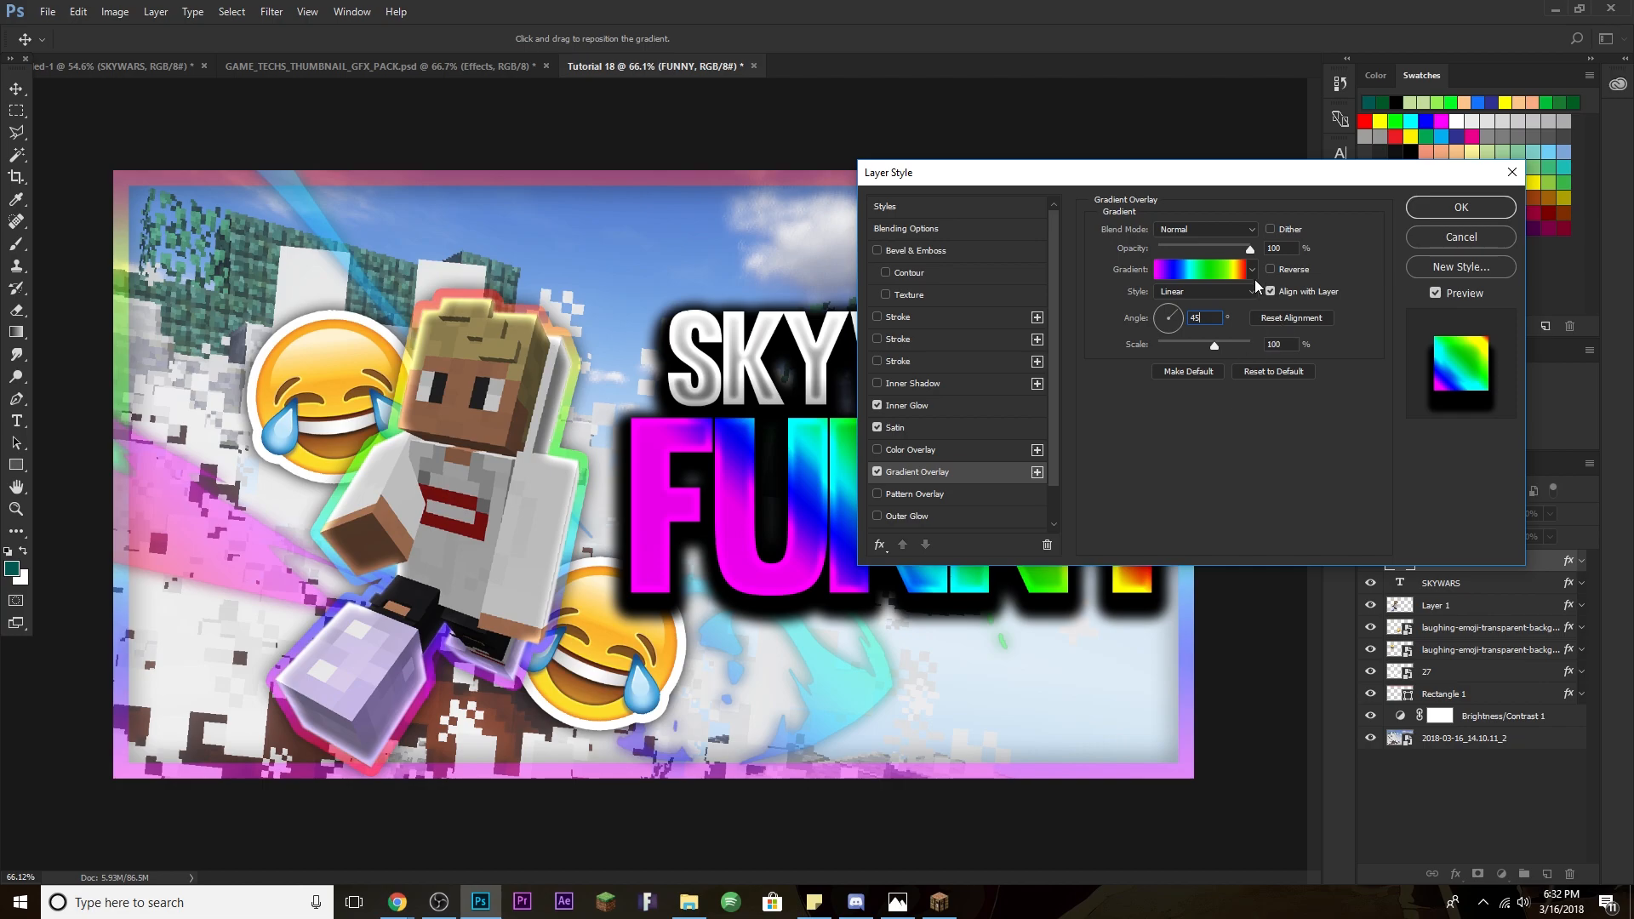
# Set the FUNNY inner glow to 29% choke and 27 px size, and raise its satin opacity to about 46%.
pyautogui.click(968, 404)
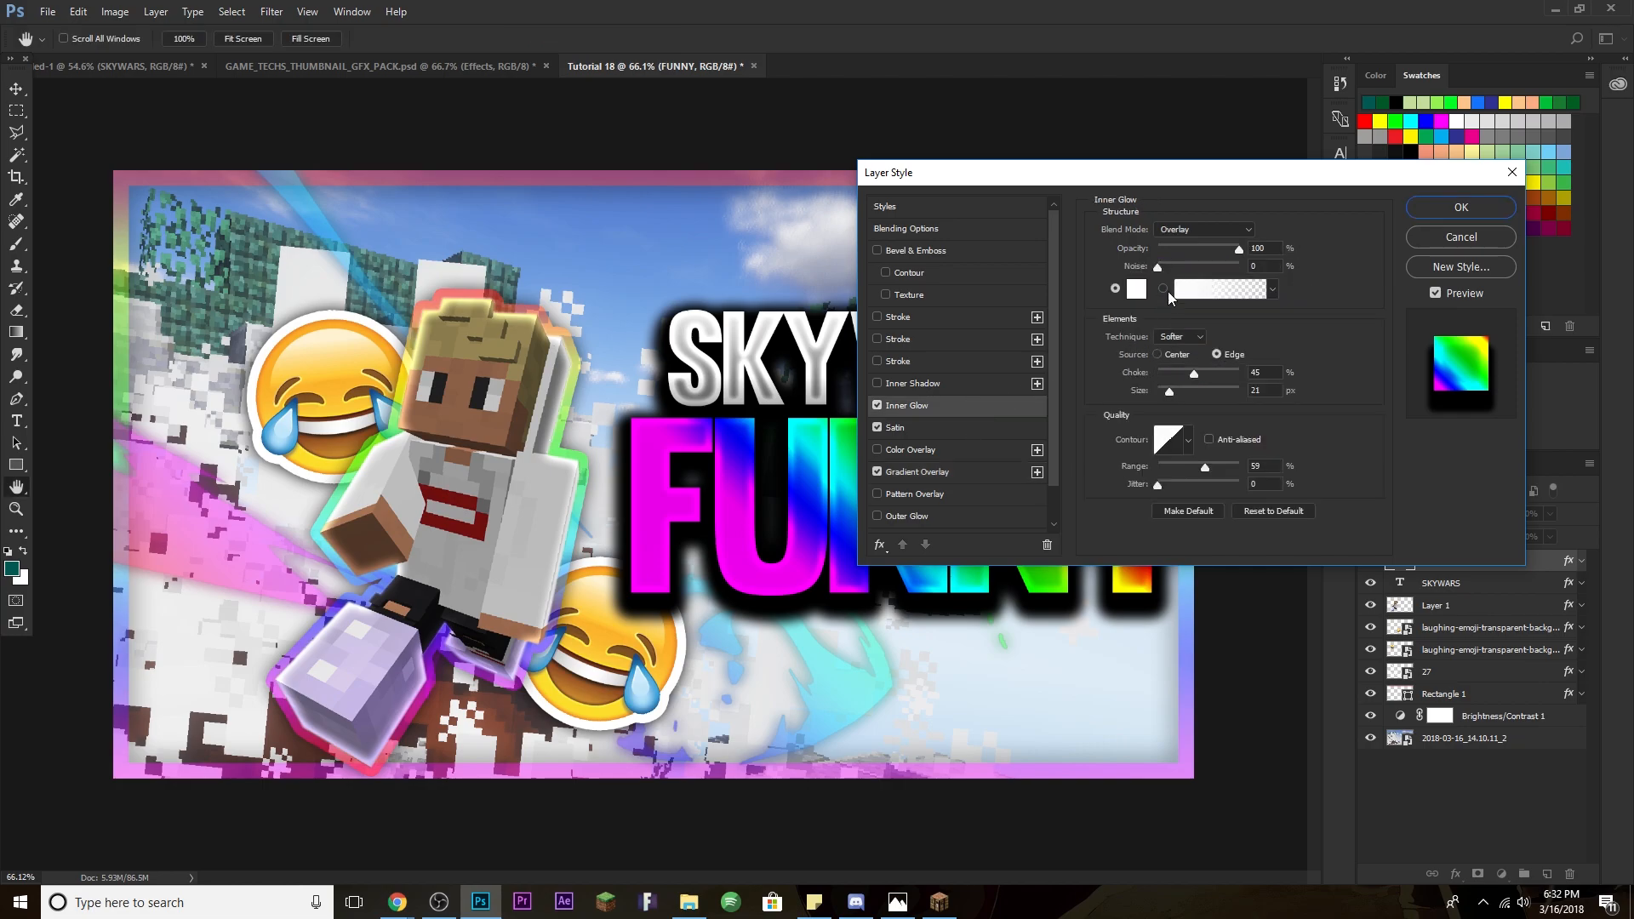
pyautogui.moveTo(1231, 183); pyautogui.dragTo(489, 130)
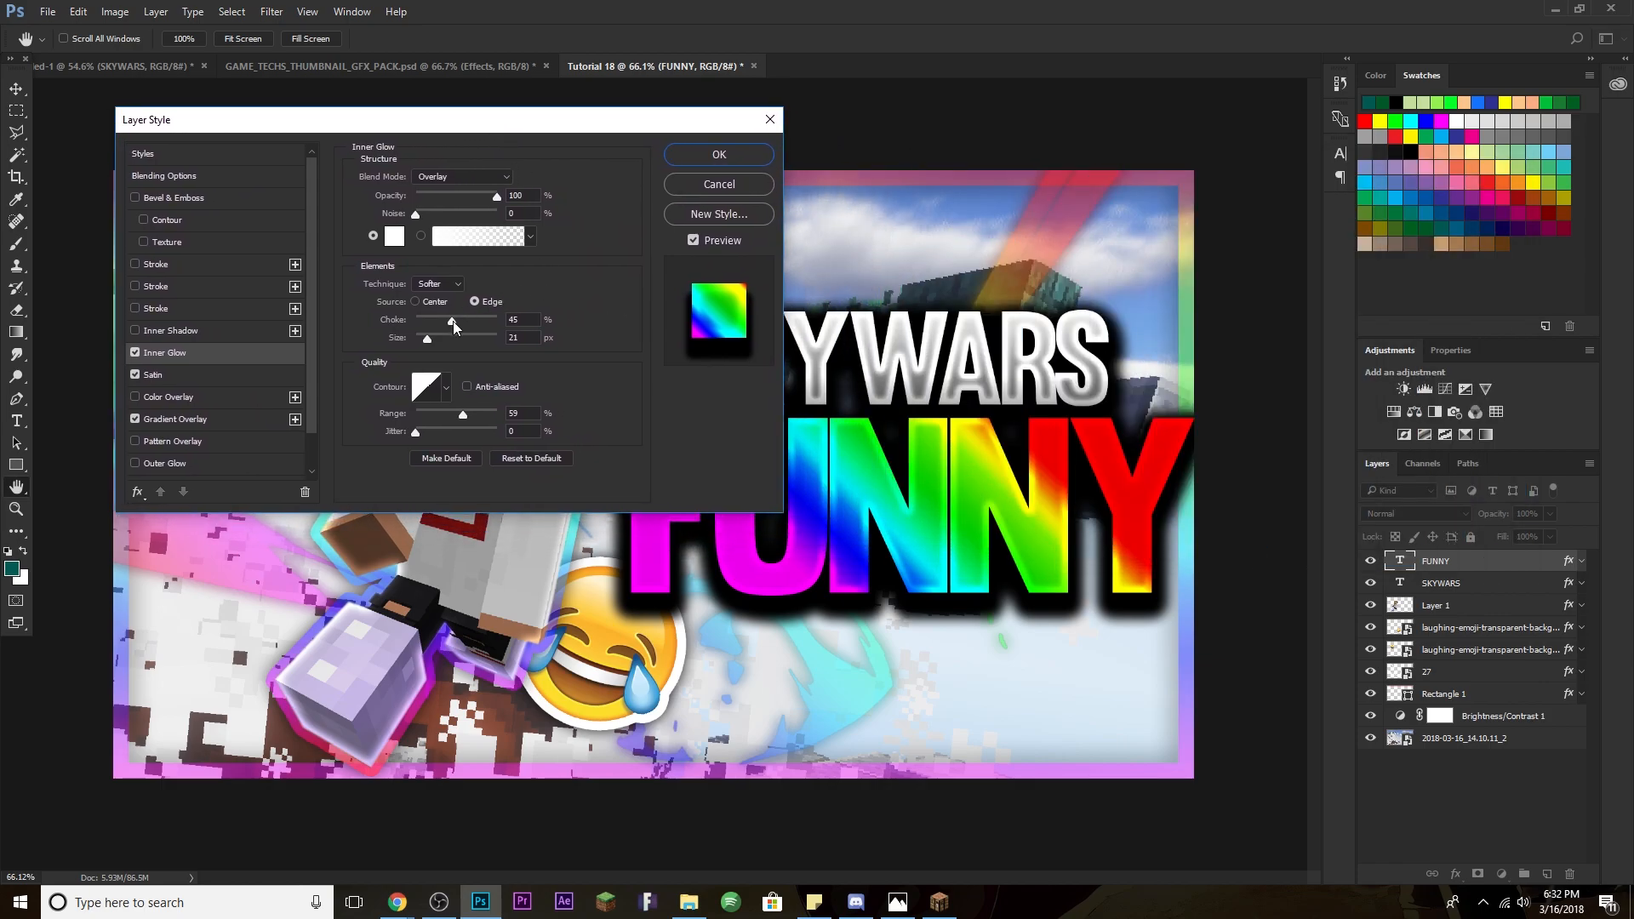
pyautogui.moveTo(453, 320)
pyautogui.mouseDown()
pyautogui.moveTo(426, 323)
pyautogui.moveTo(443, 340)
pyautogui.moveTo(429, 354)
pyautogui.moveTo(429, 318)
pyautogui.moveTo(445, 326)
pyautogui.mouseUp()
pyautogui.click(203, 376)
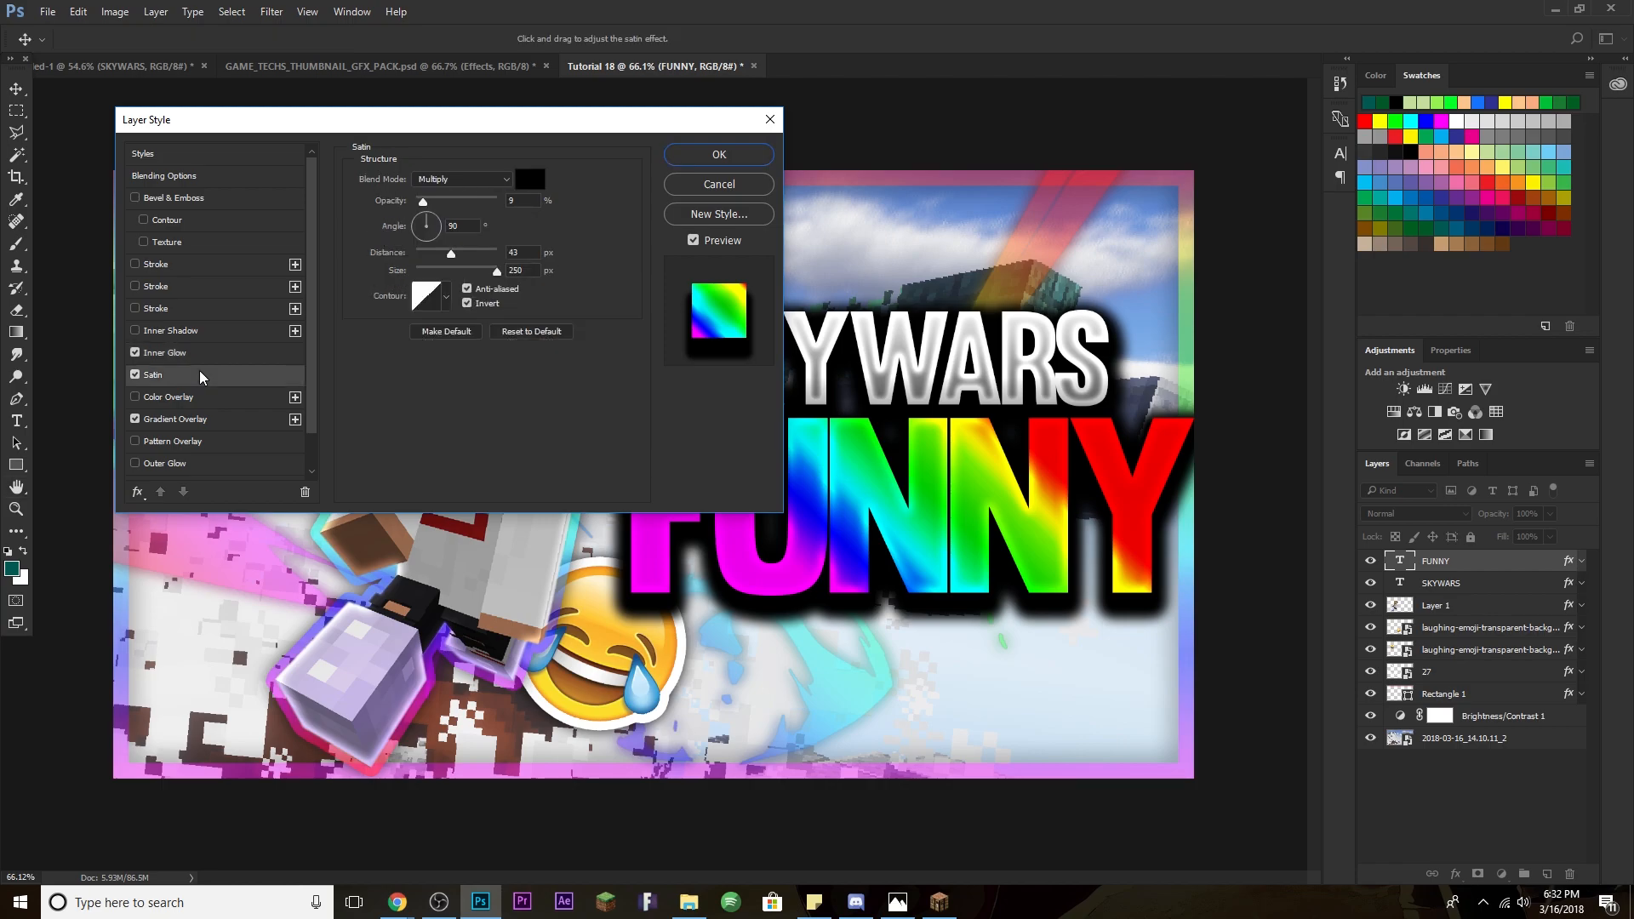
pyautogui.click(423, 202)
pyautogui.moveTo(422, 201); pyautogui.dragTo(447, 202)
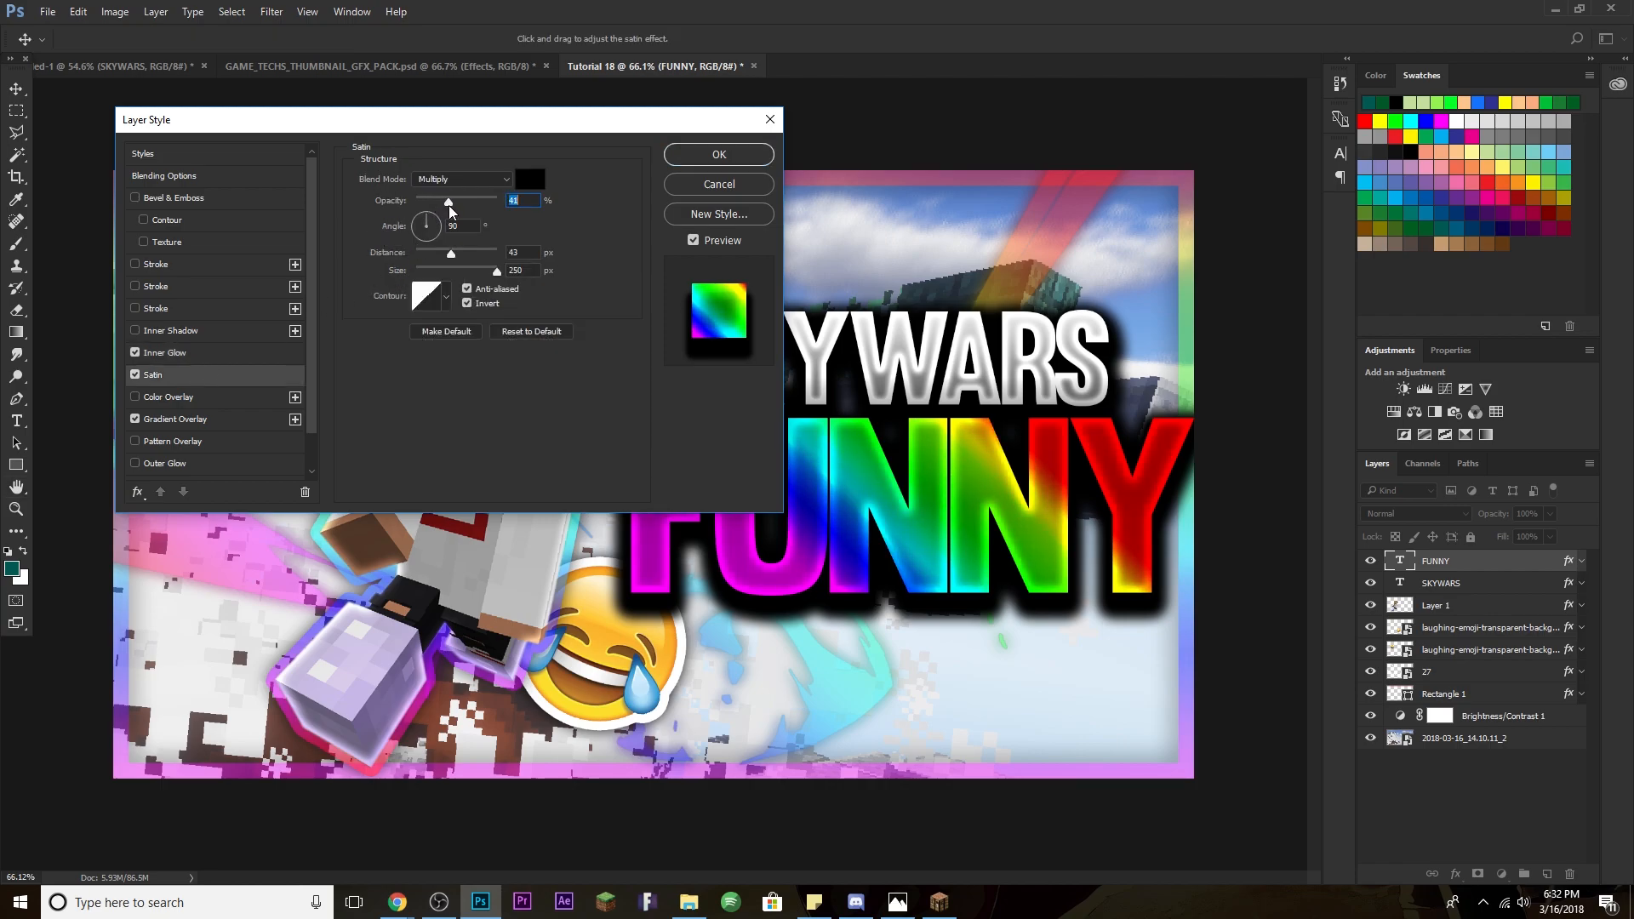
pyautogui.moveTo(449, 211); pyautogui.dragTo(454, 214)
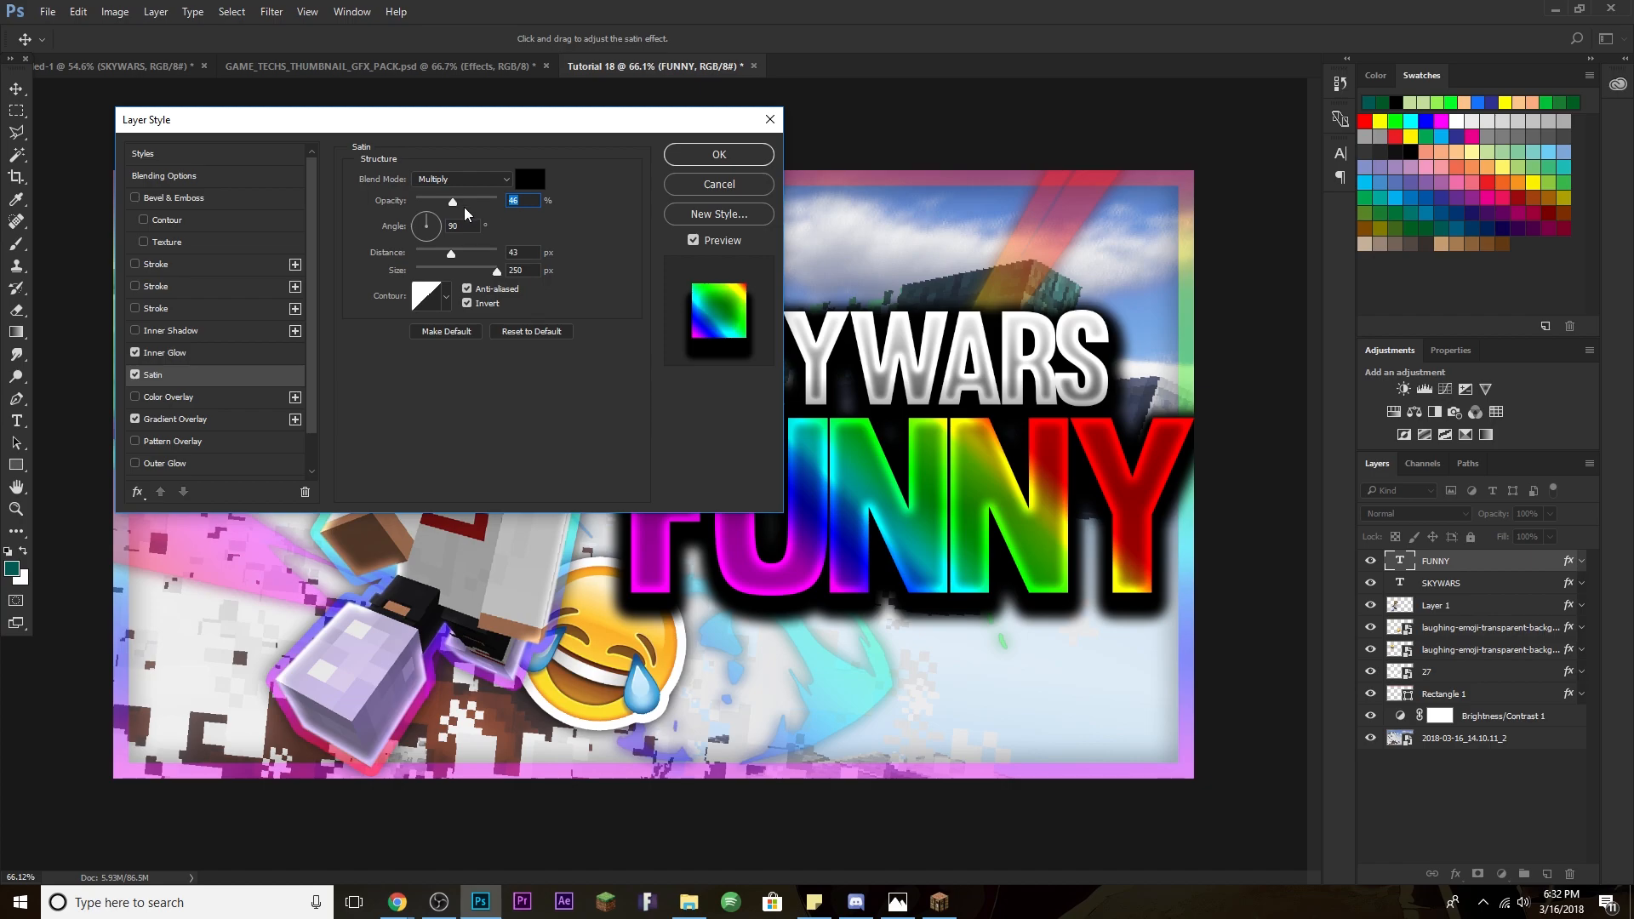
# Refine the FUNNY inner glow to 27% choke and 32 px size, apply the style, and nudge the text slightly left.
pyautogui.moveTo(490, 130)
pyautogui.mouseDown()
pyautogui.moveTo(419, 412)
pyautogui.moveTo(536, 682)
pyautogui.moveTo(492, 145)
pyautogui.moveTo(427, 119)
pyautogui.moveTo(476, 113)
pyautogui.mouseUp()
pyautogui.click(215, 333)
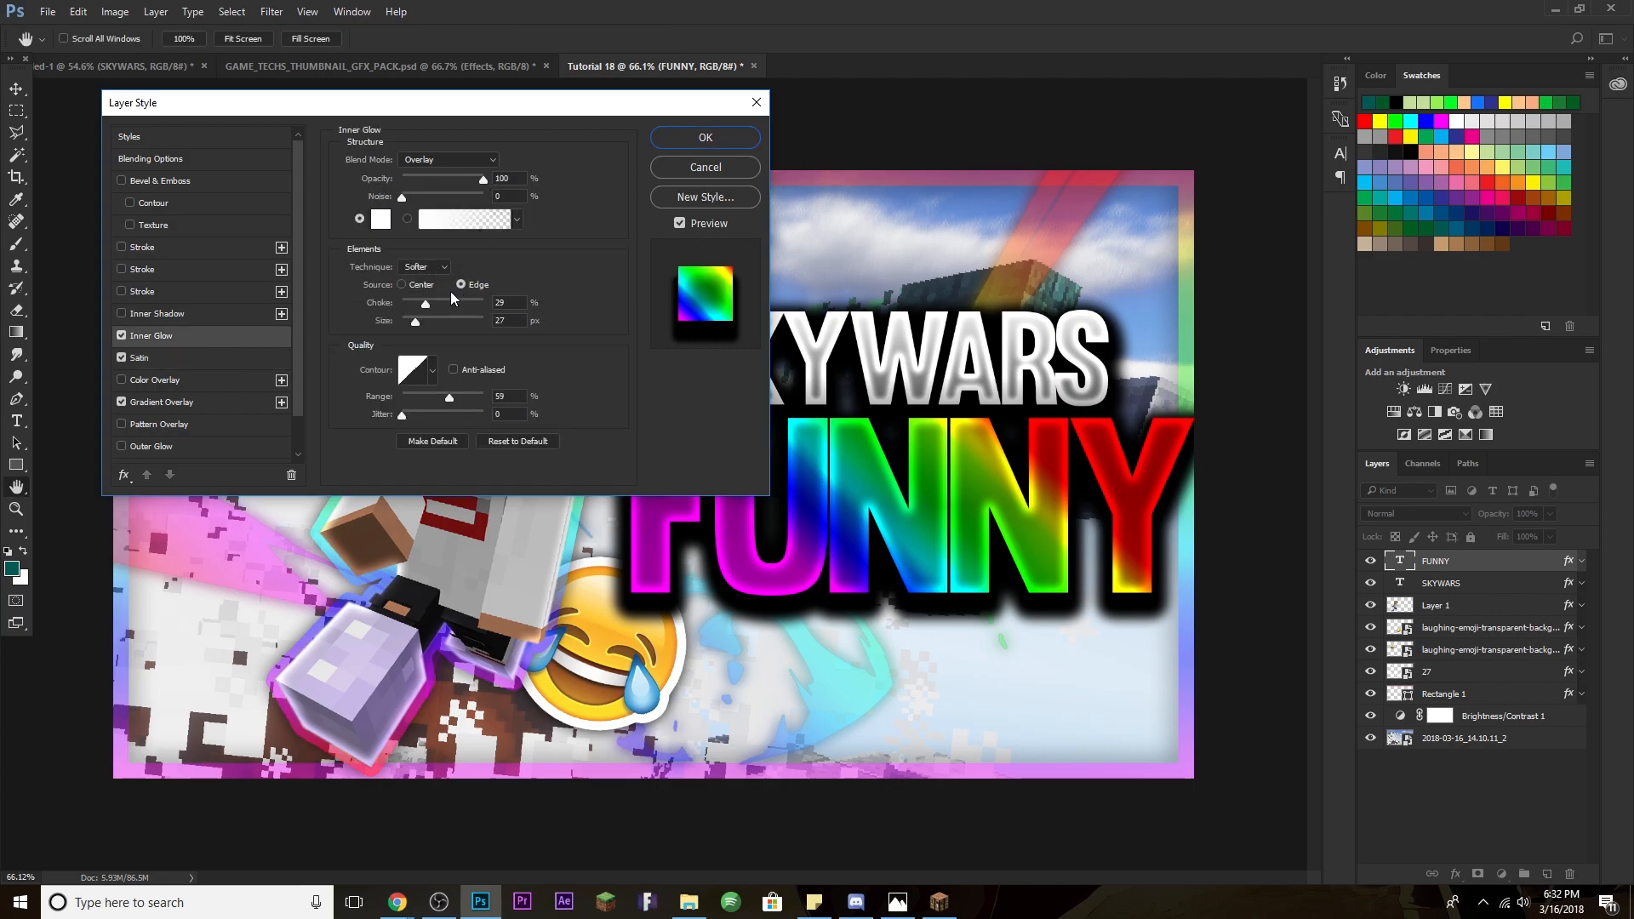
pyautogui.moveTo(428, 304); pyautogui.dragTo(417, 320)
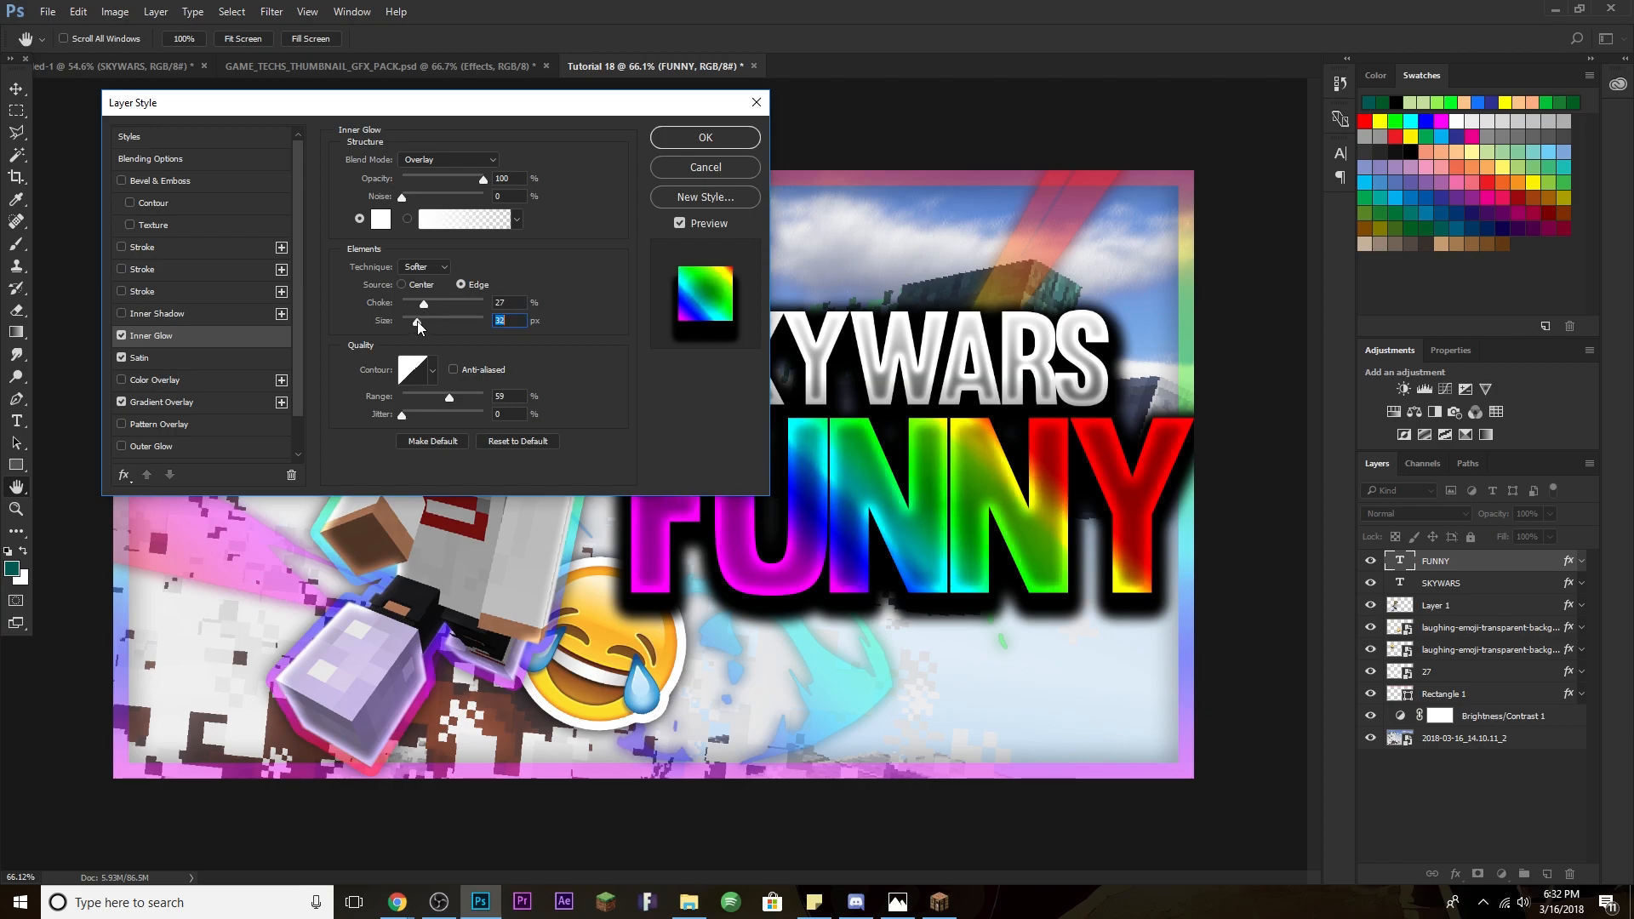
pyautogui.moveTo(535, 107); pyautogui.dragTo(519, 199)
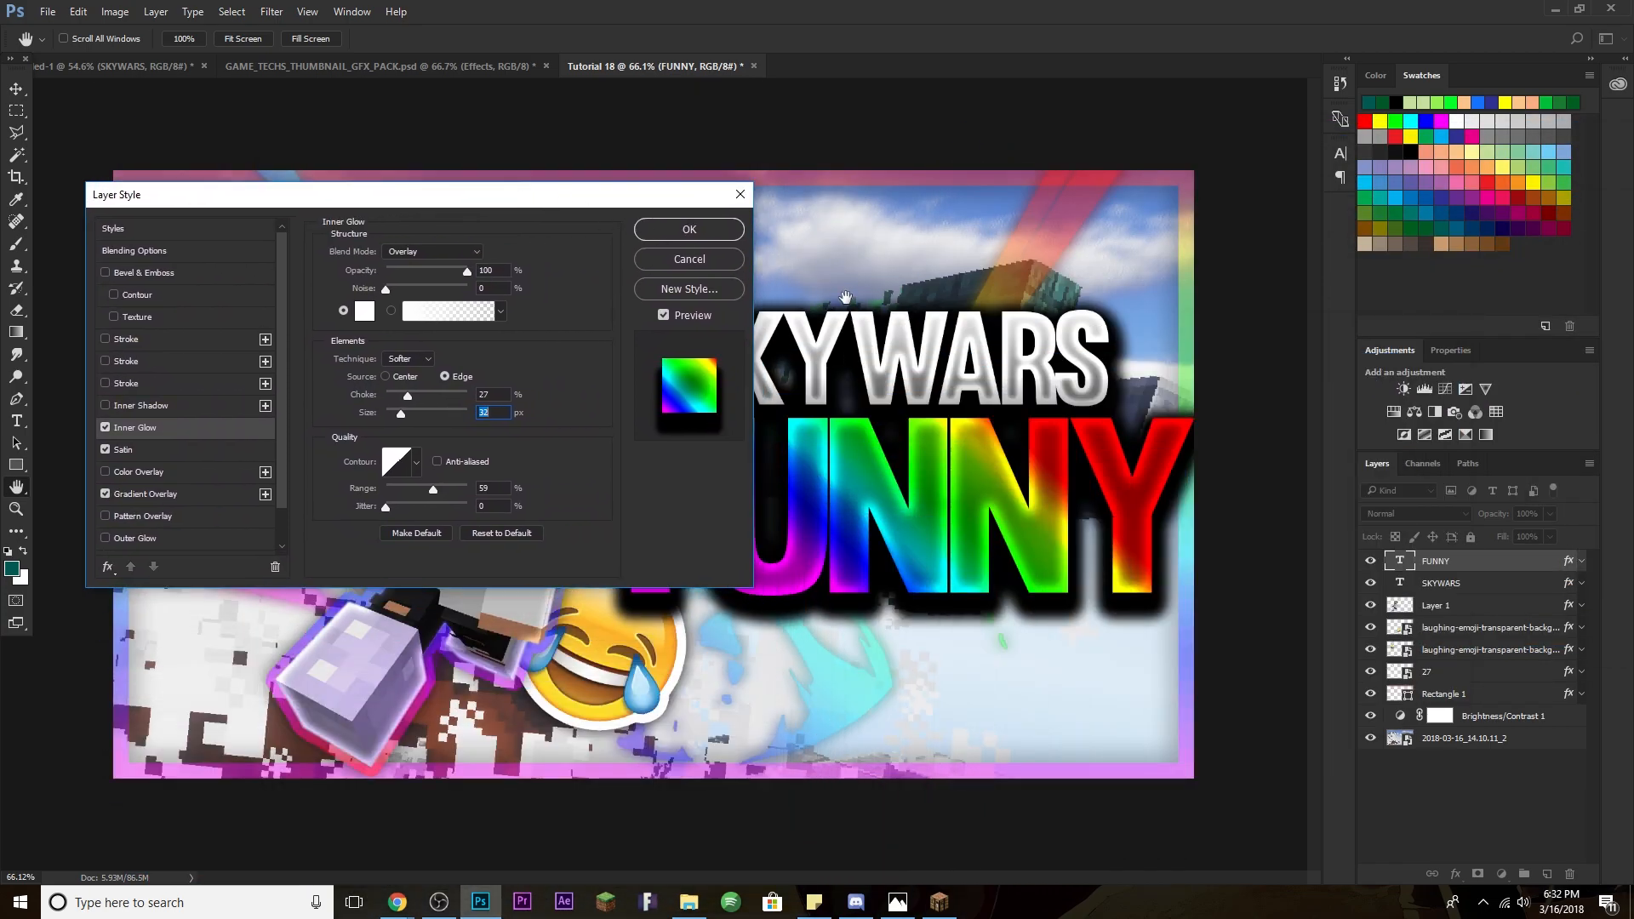
pyautogui.click(711, 231)
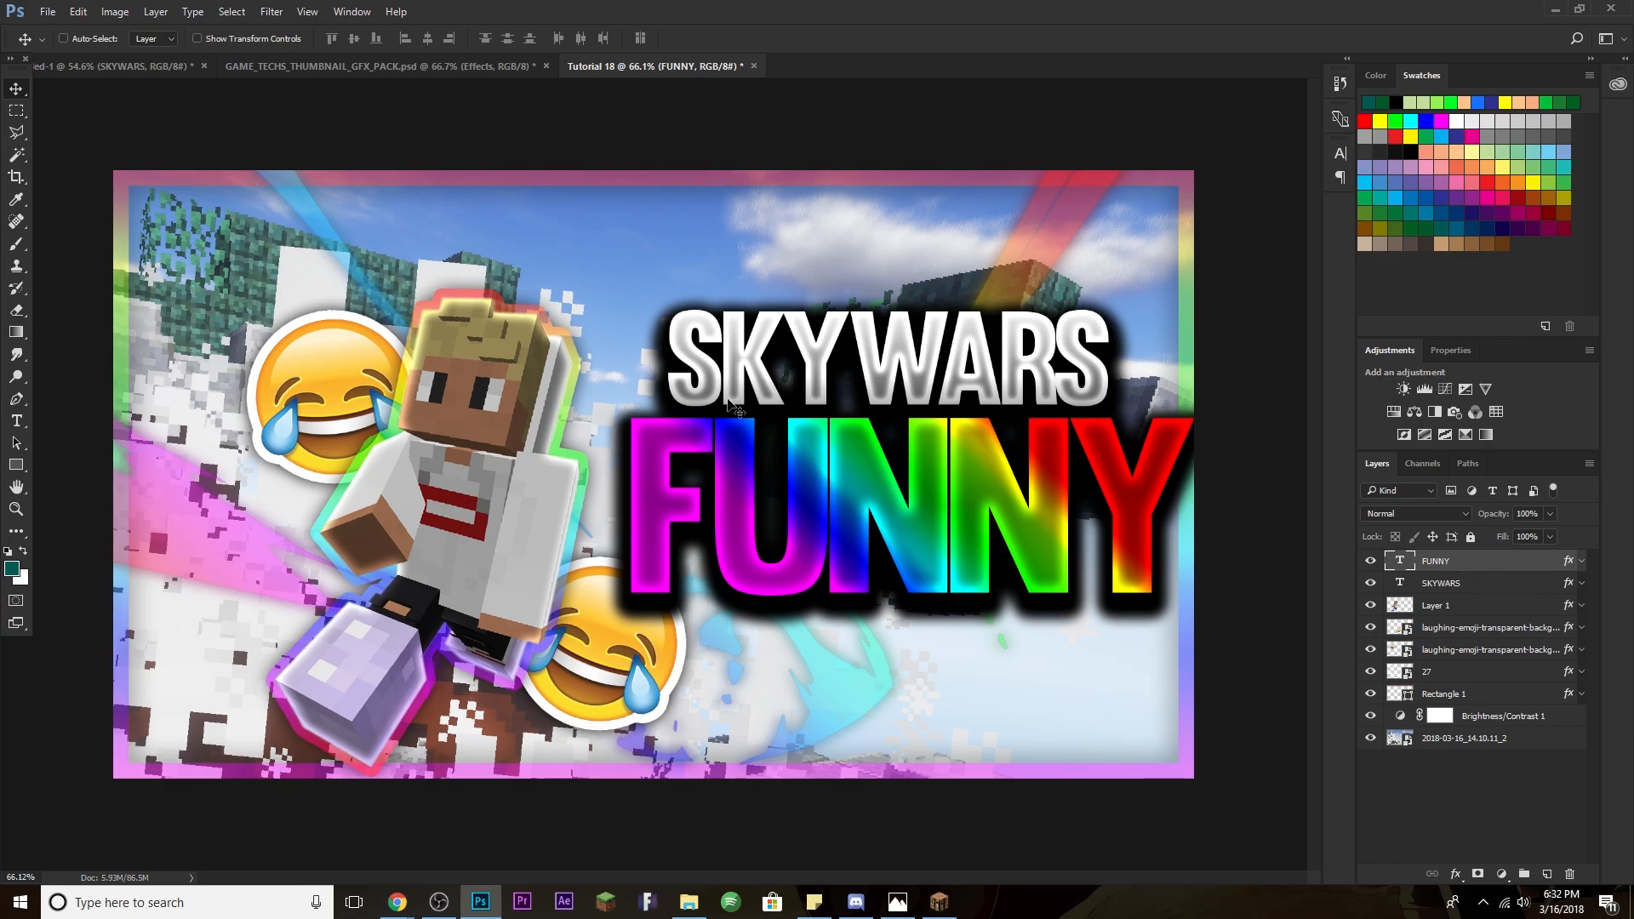
pyautogui.moveTo(933, 520); pyautogui.dragTo(915, 516)
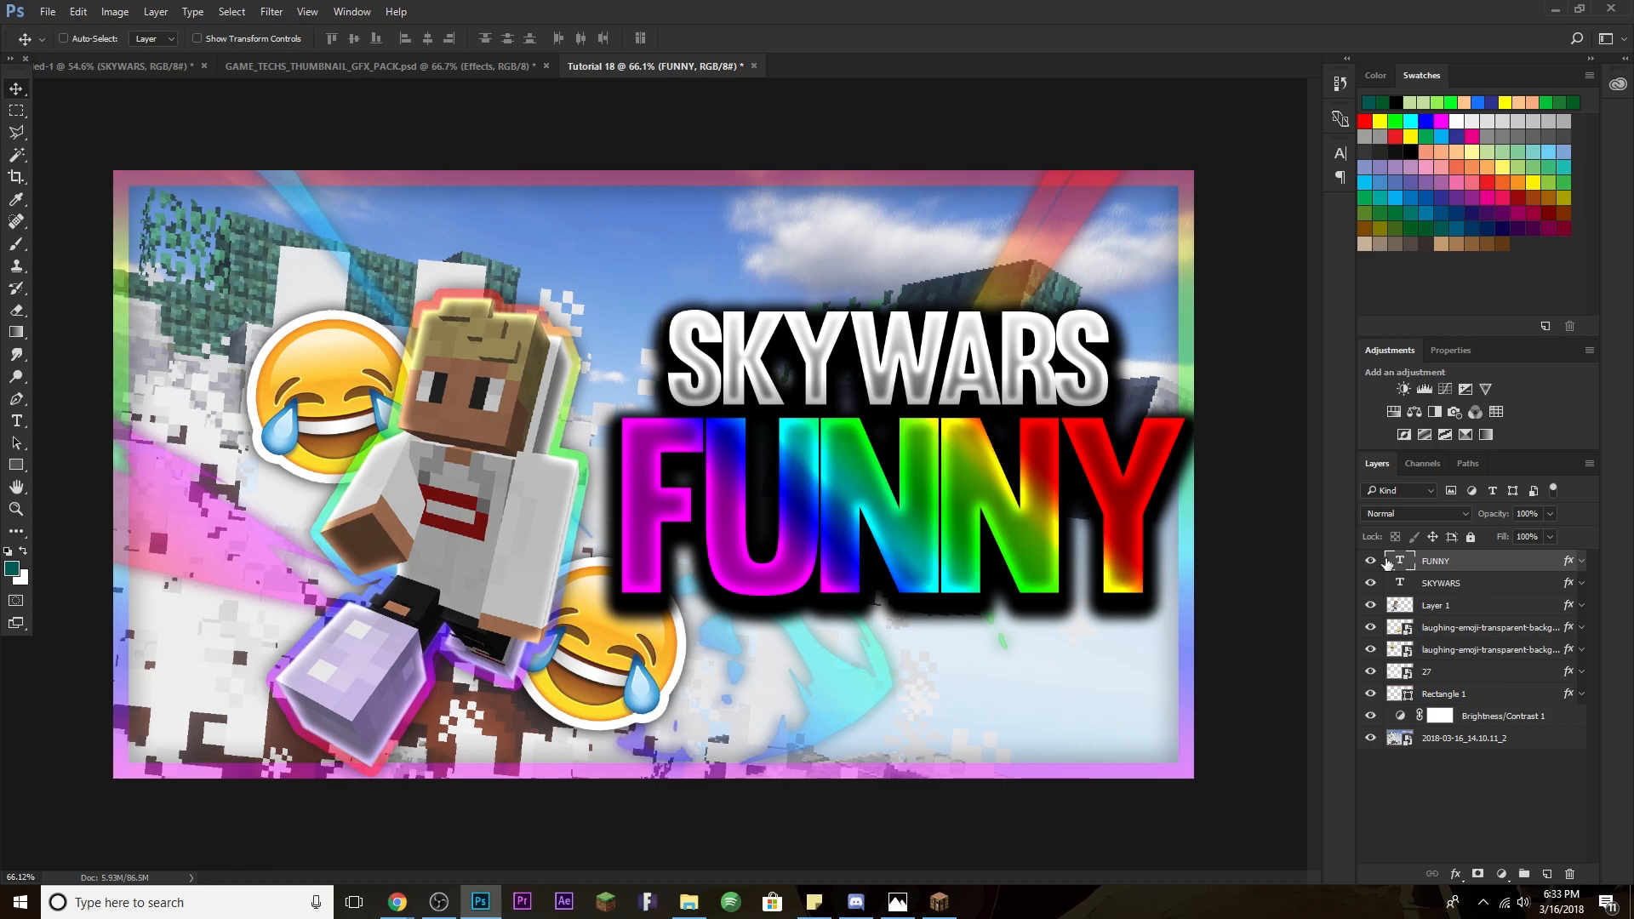
# Add a new white MOMENTS text layer in the Muro font at 434 pt.
pyautogui.click(16, 421)
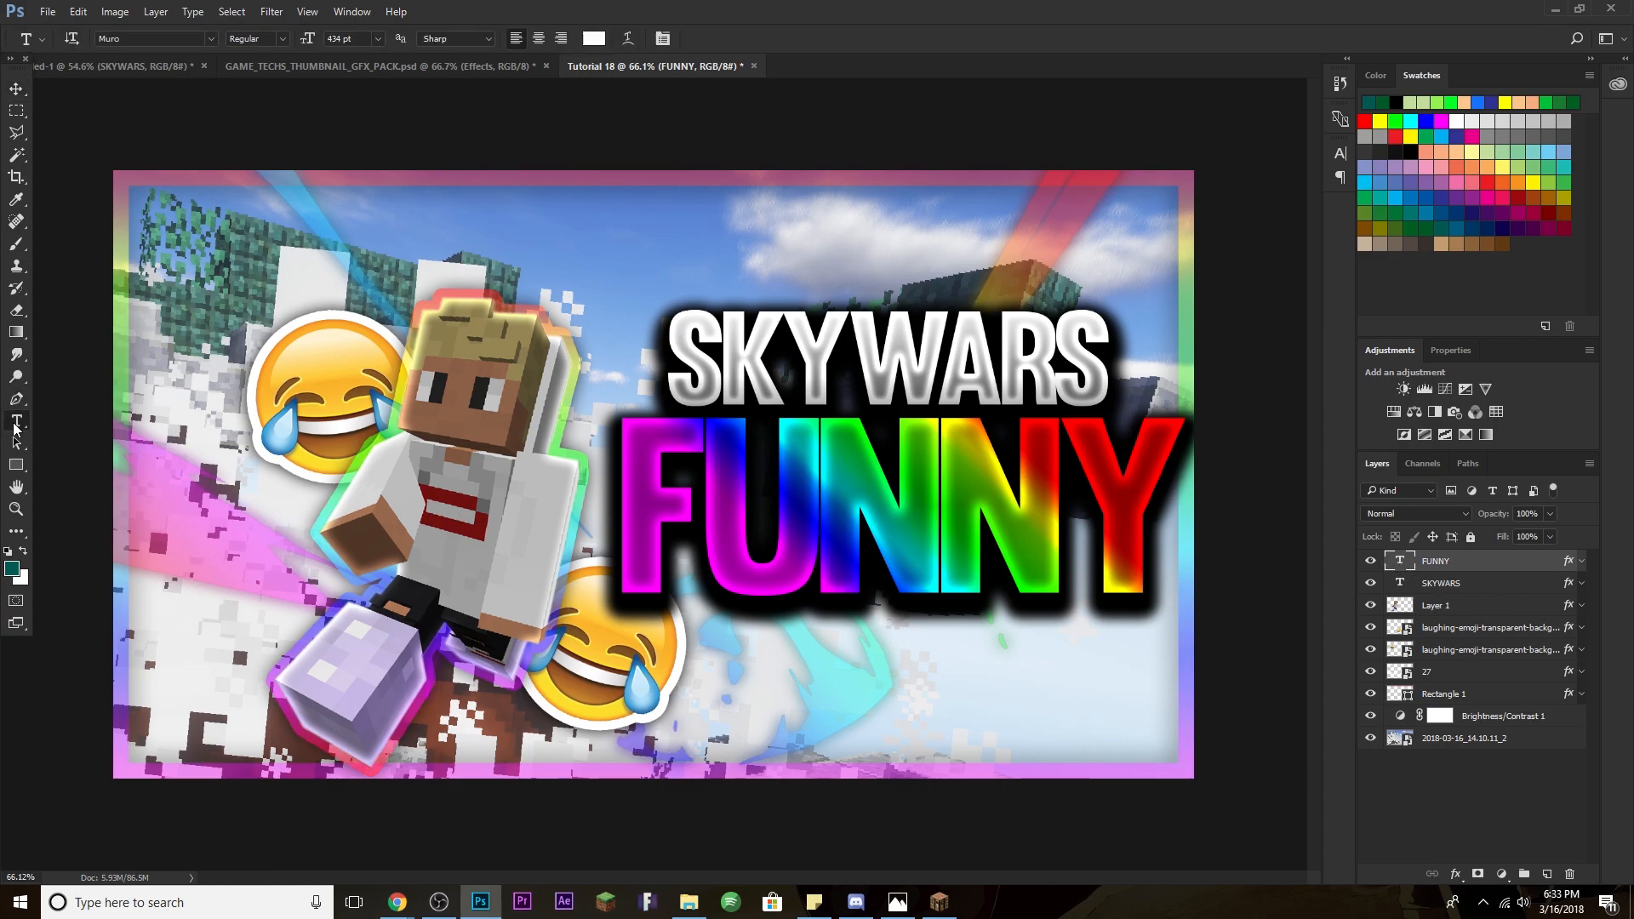
pyautogui.click(389, 553)
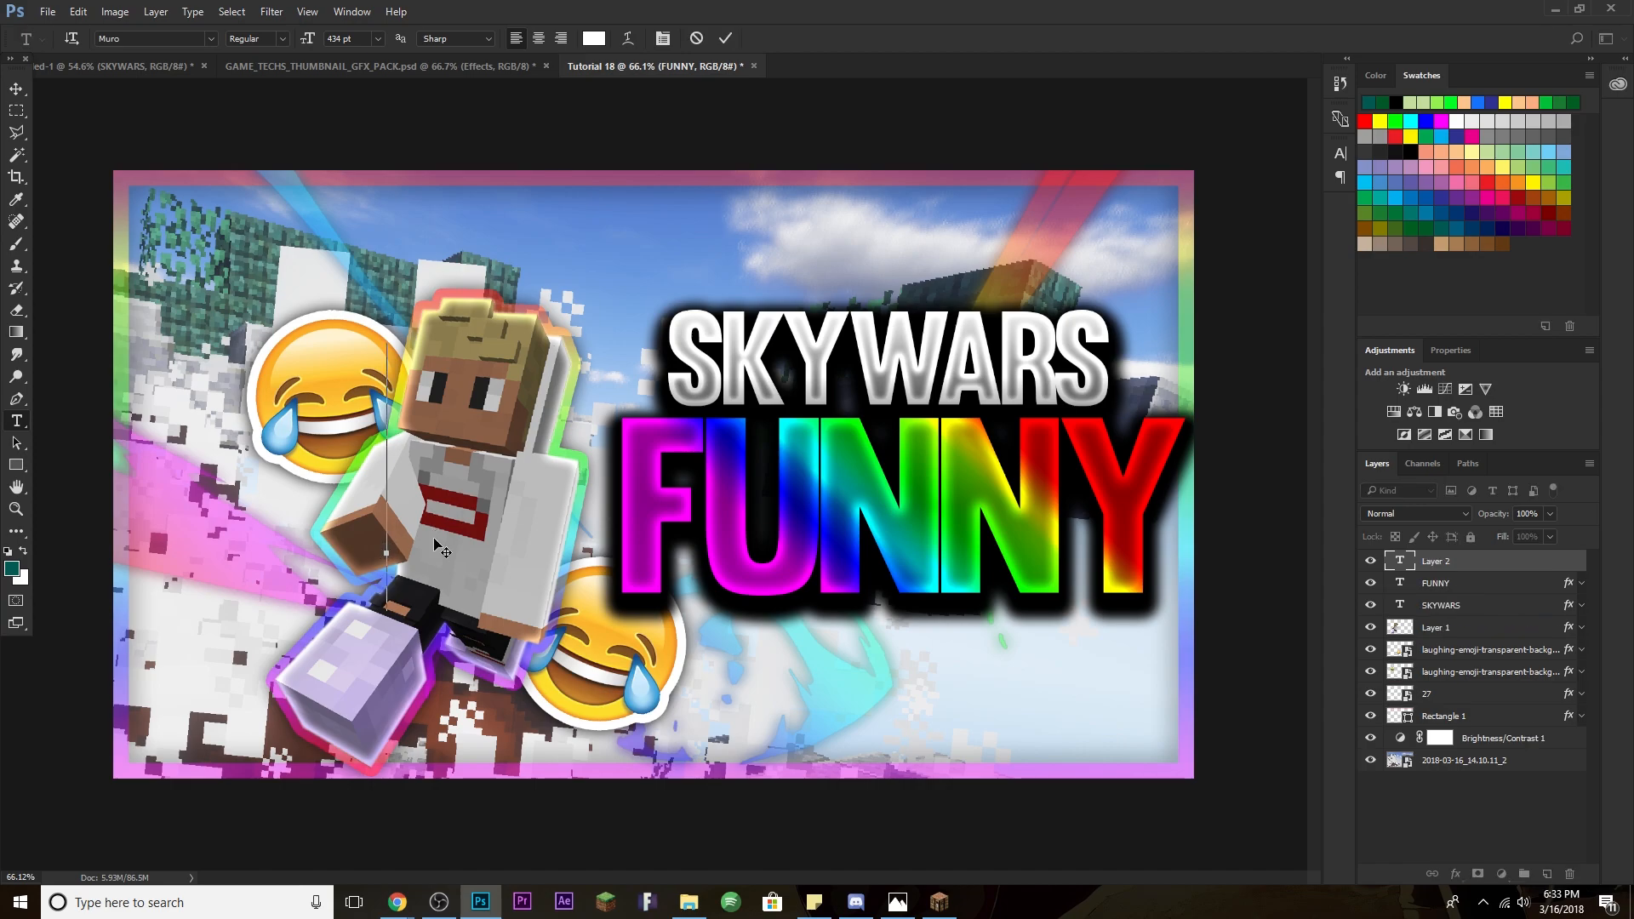
pyautogui.write('MOMENTS')
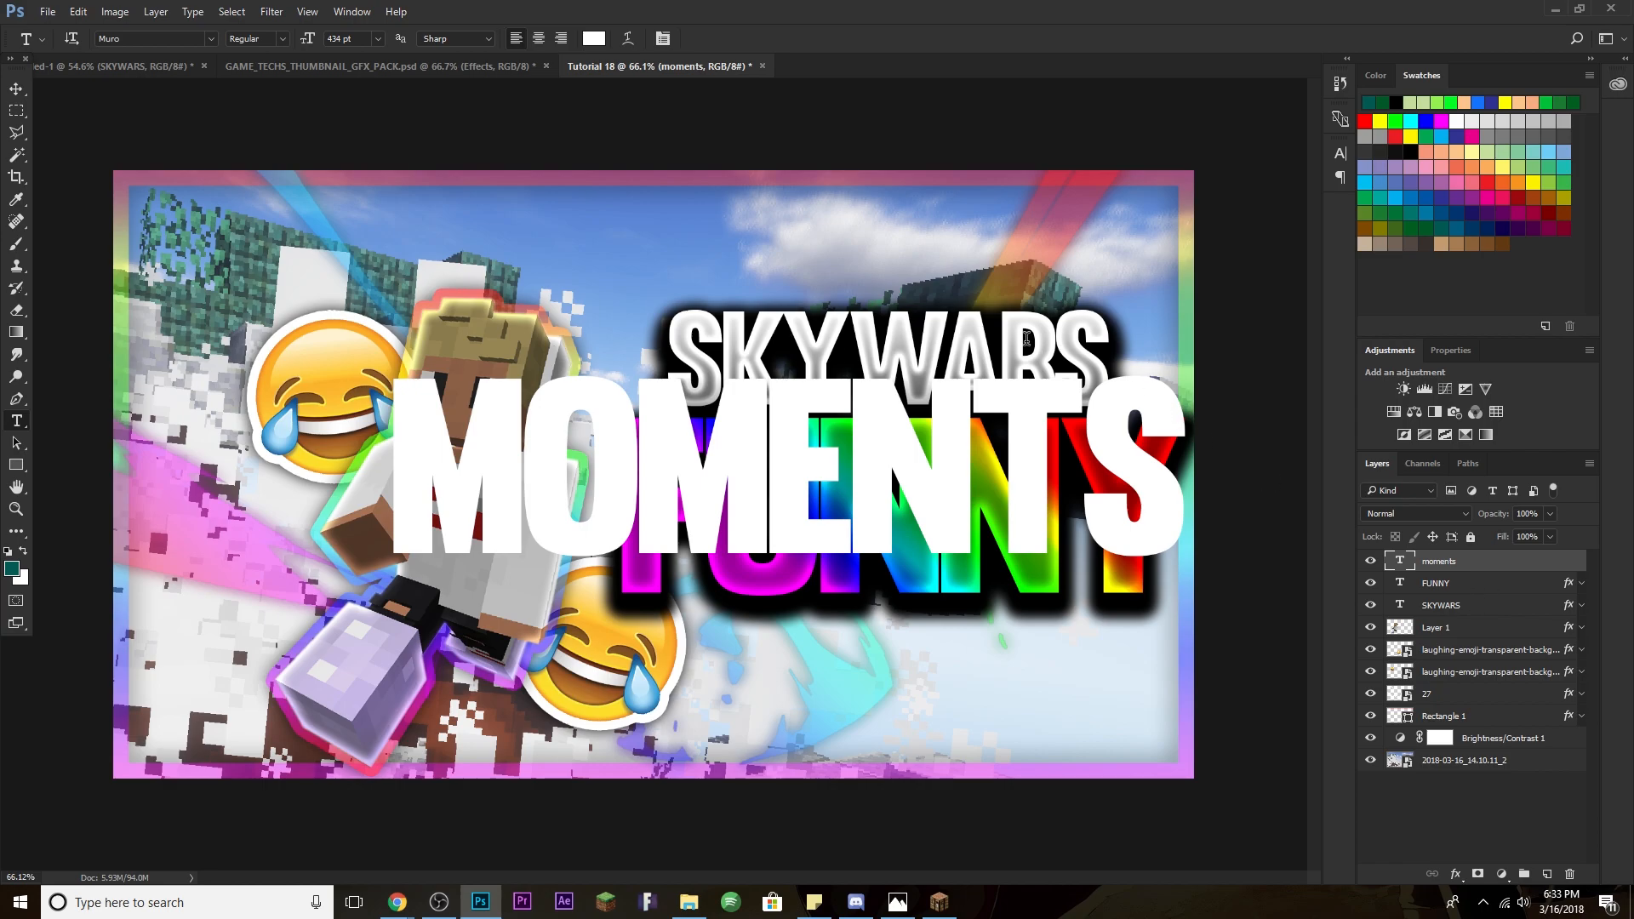
# Copy the SKYWARS layer style onto the MOMENTS text layer.
pyautogui.rightClick(1486, 611)
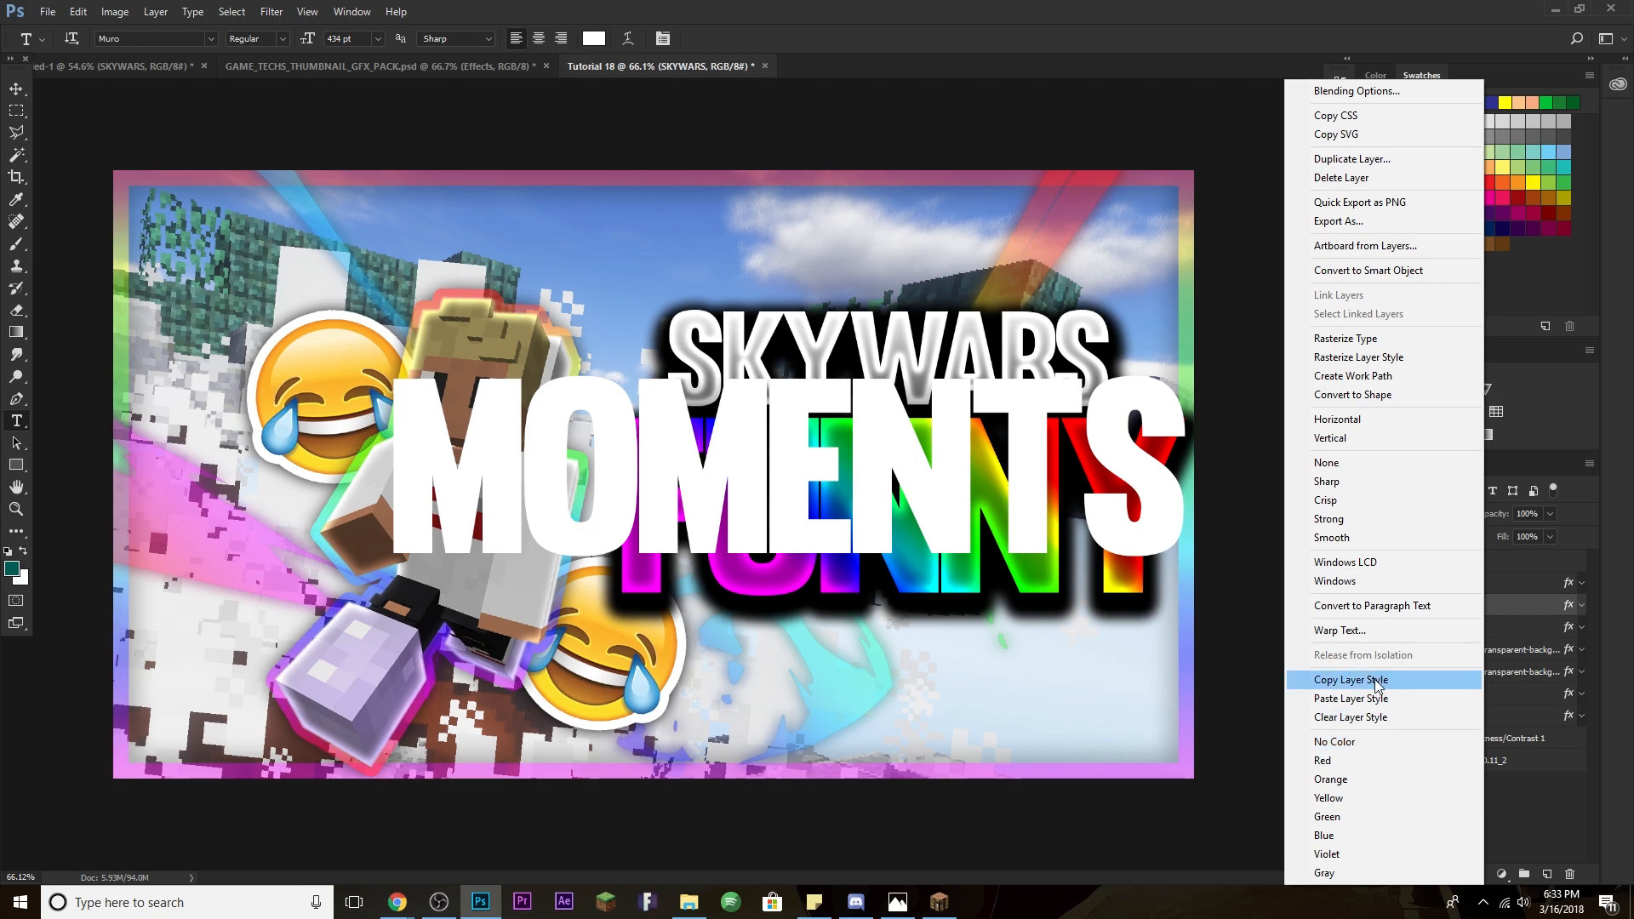
pyautogui.click(1403, 685)
pyautogui.rightClick(1505, 561)
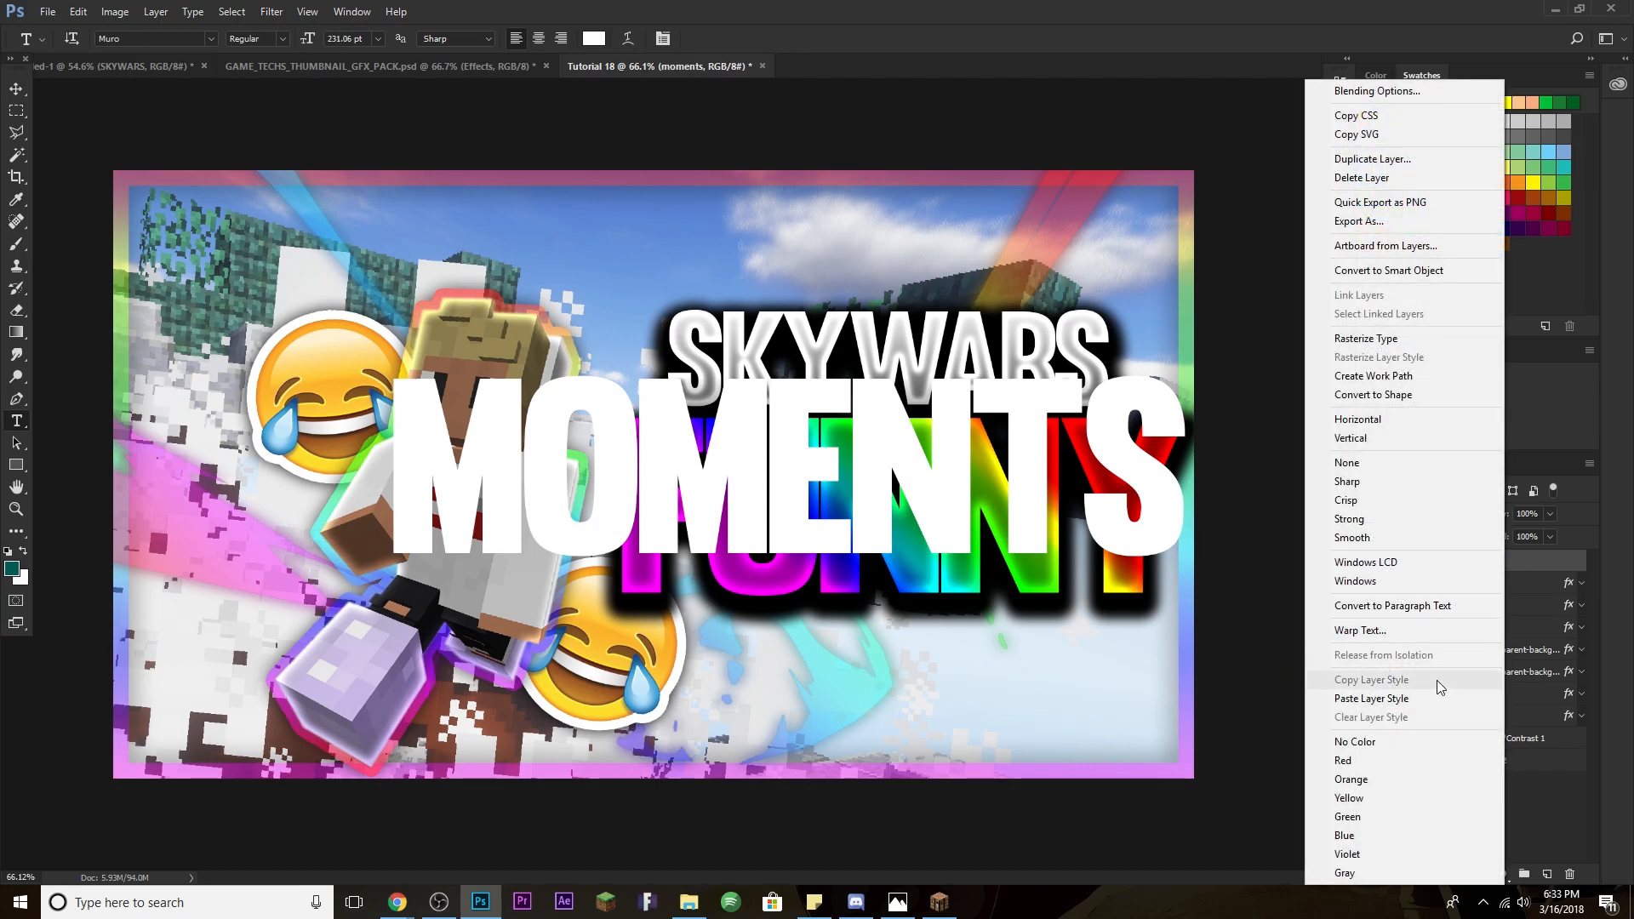
pyautogui.click(1400, 698)
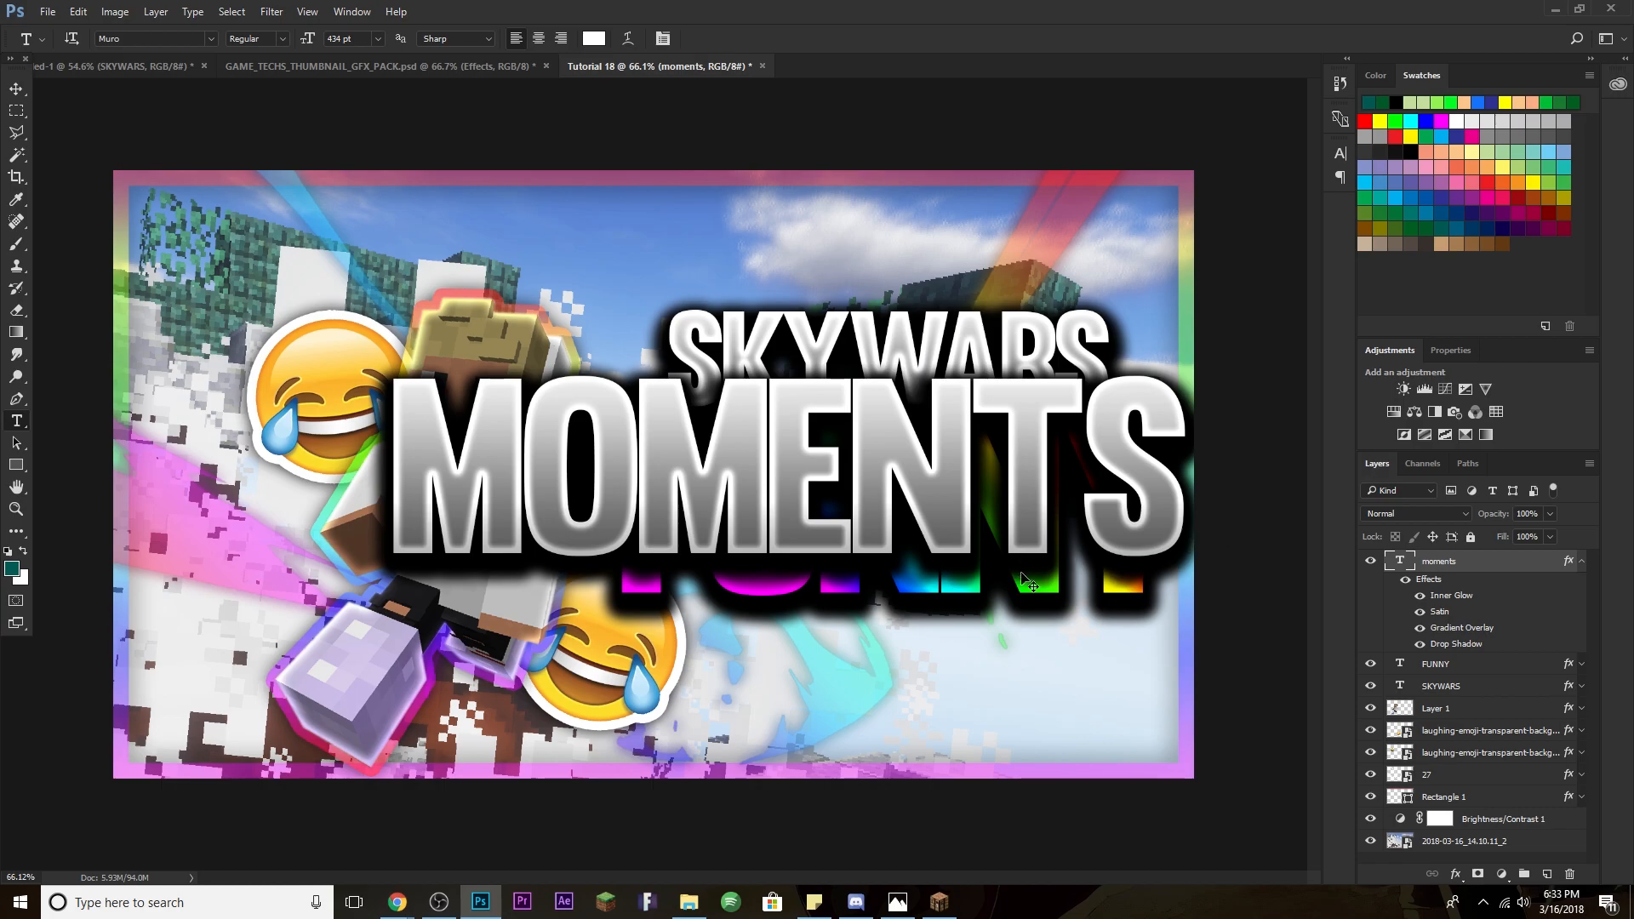
# Scale the MOMENTS text to 50.97% and place it centred directly below the FUNNY title.
pyautogui.hotkey('ctrl', 't')
pyautogui.moveTo(385, 348); pyautogui.dragTo(751, 559)
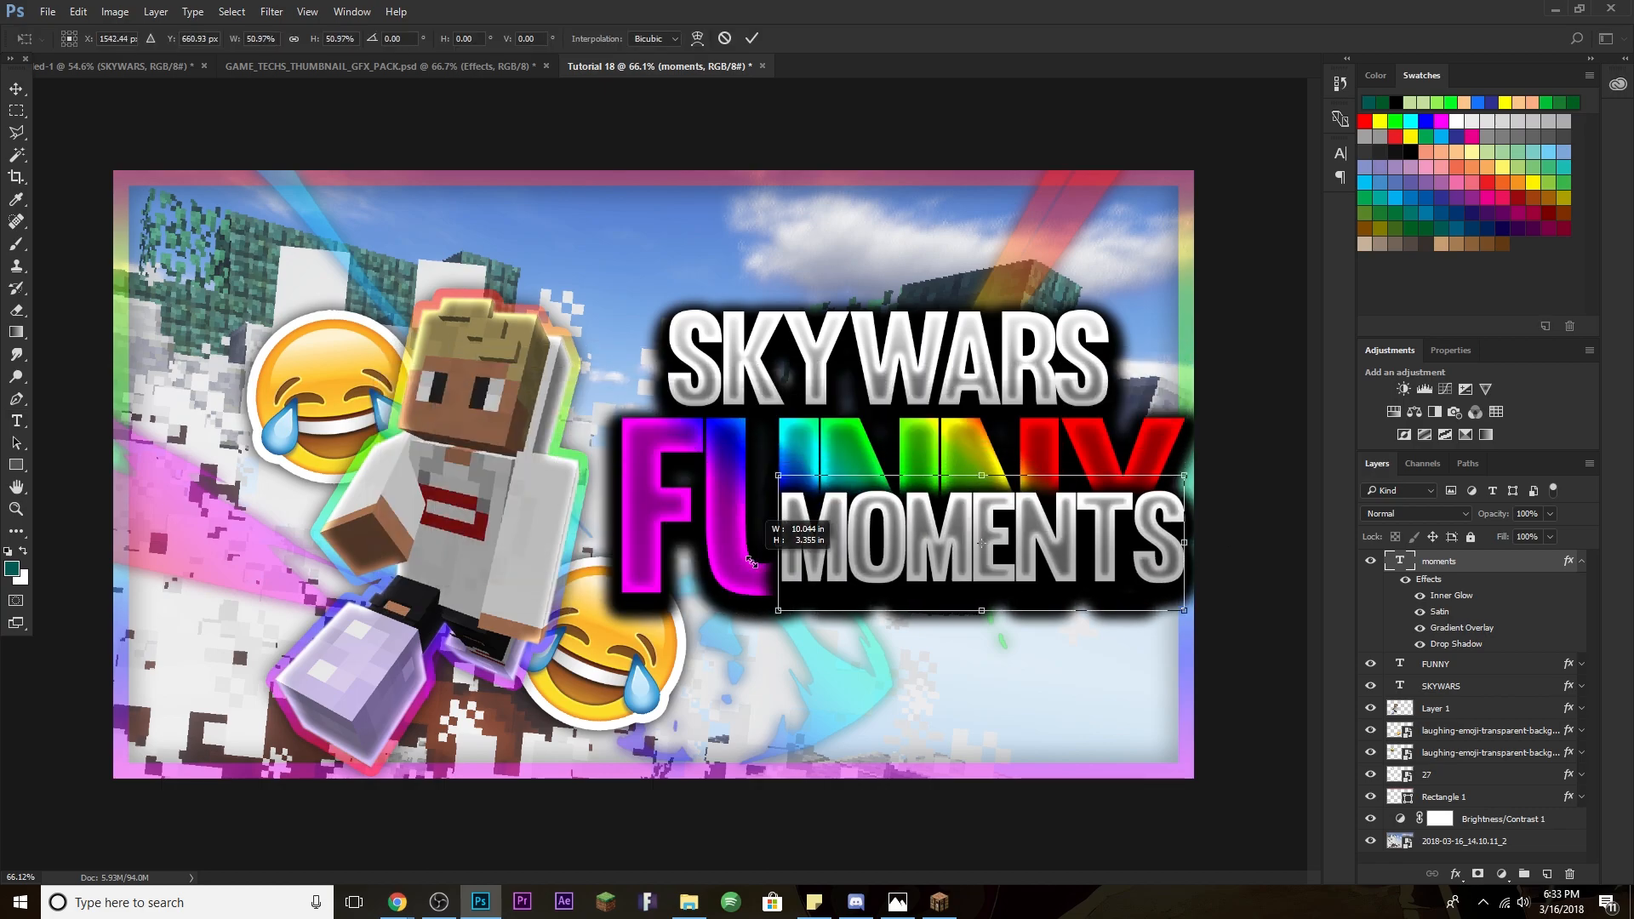
pyautogui.moveTo(887, 573); pyautogui.dragTo(802, 677)
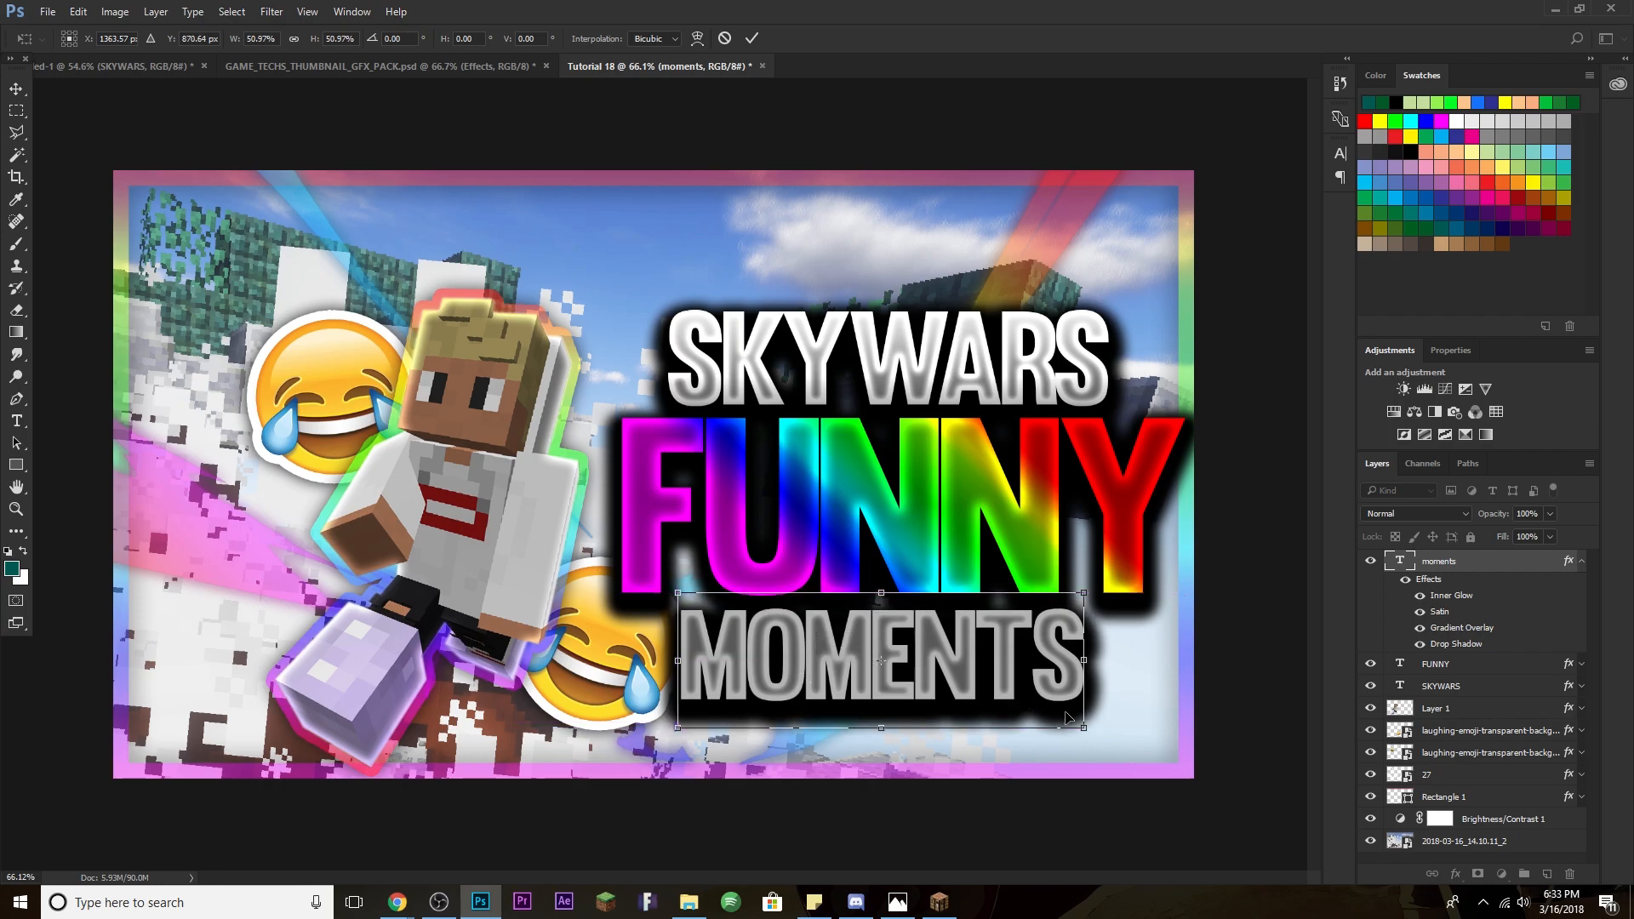
pyautogui.moveTo(1004, 675); pyautogui.dragTo(1013, 677)
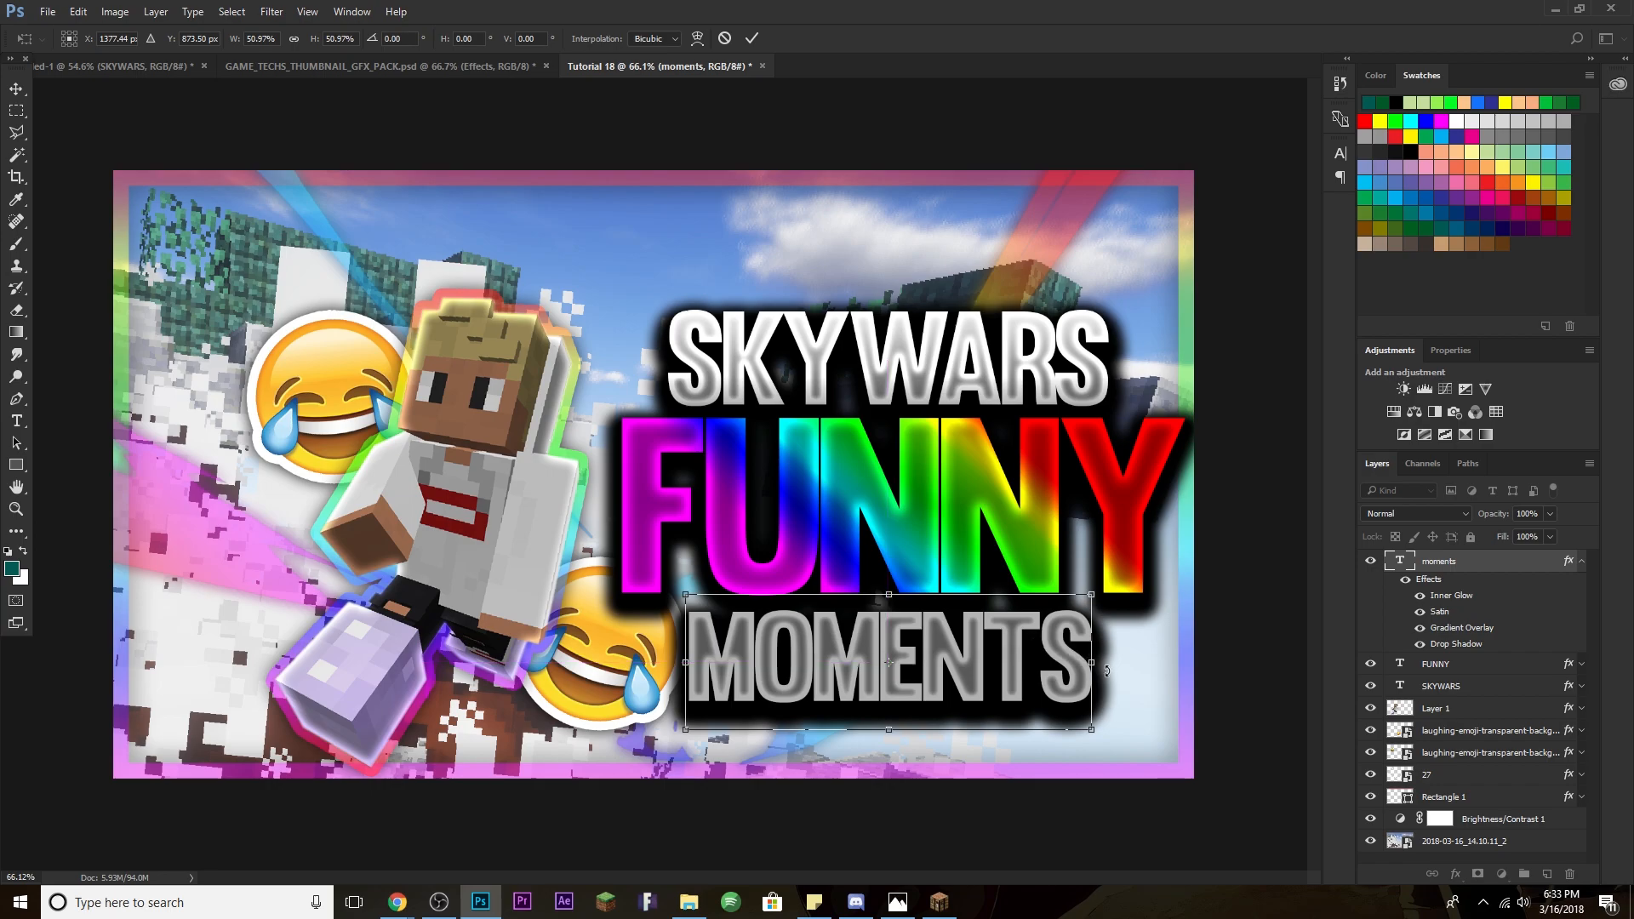
pyautogui.press('Return')
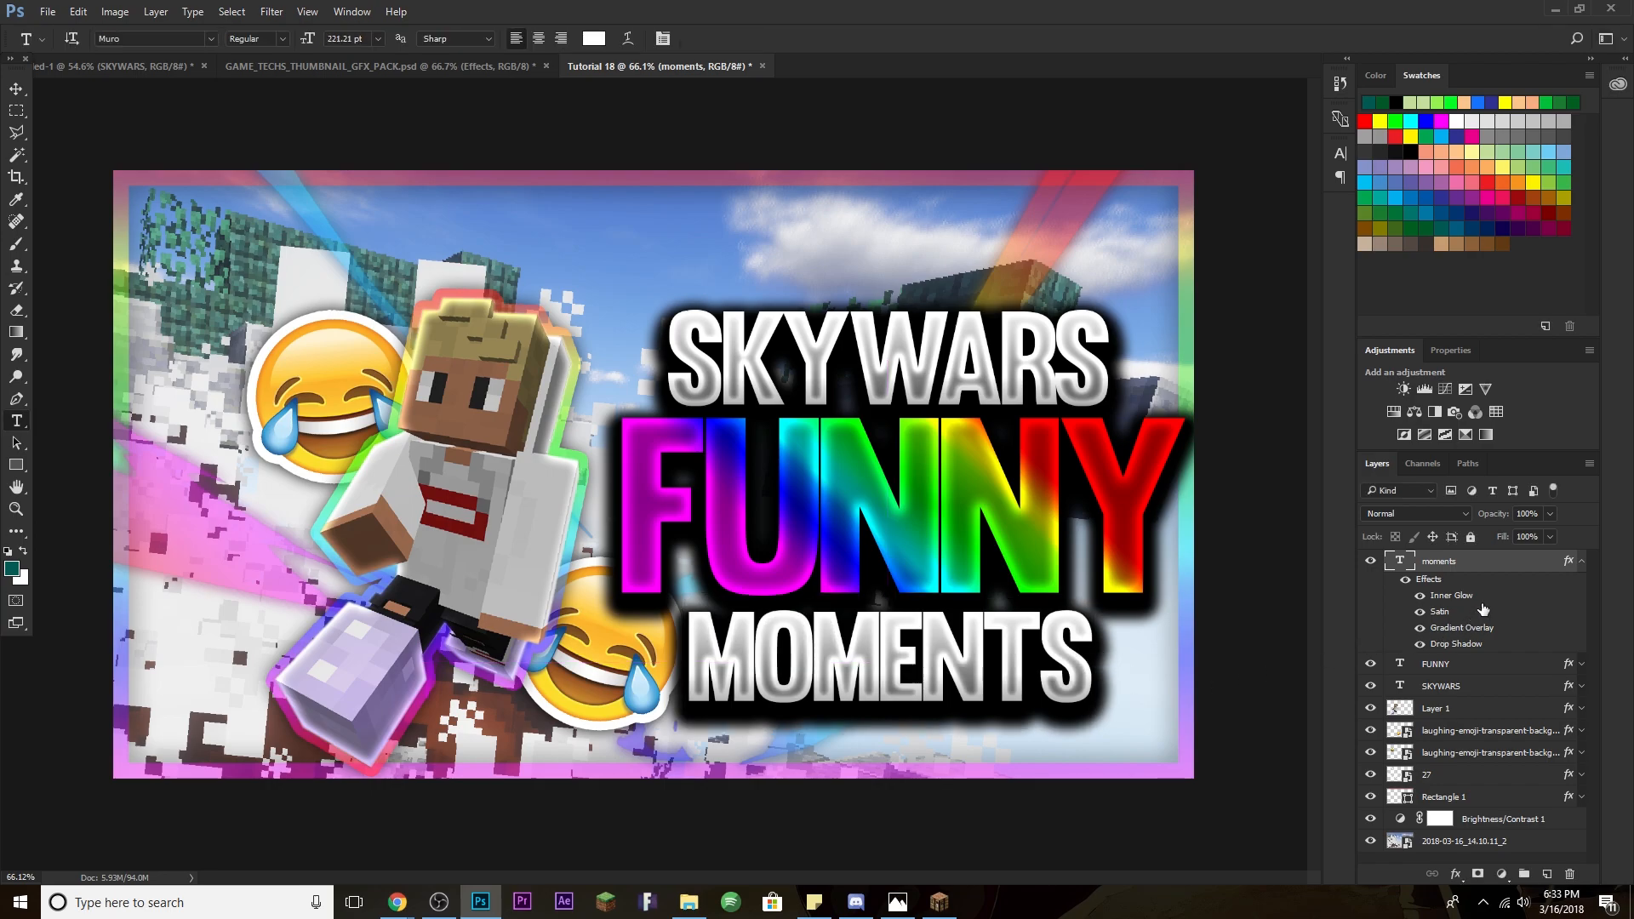
# Set the MOMENTS layer's inner glow size to 29 px and lower its gradient overlay opacity to 36%.
pyautogui.doubleClick(1521, 567)
pyautogui.moveTo(596, 158); pyautogui.dragTo(1394, 145)
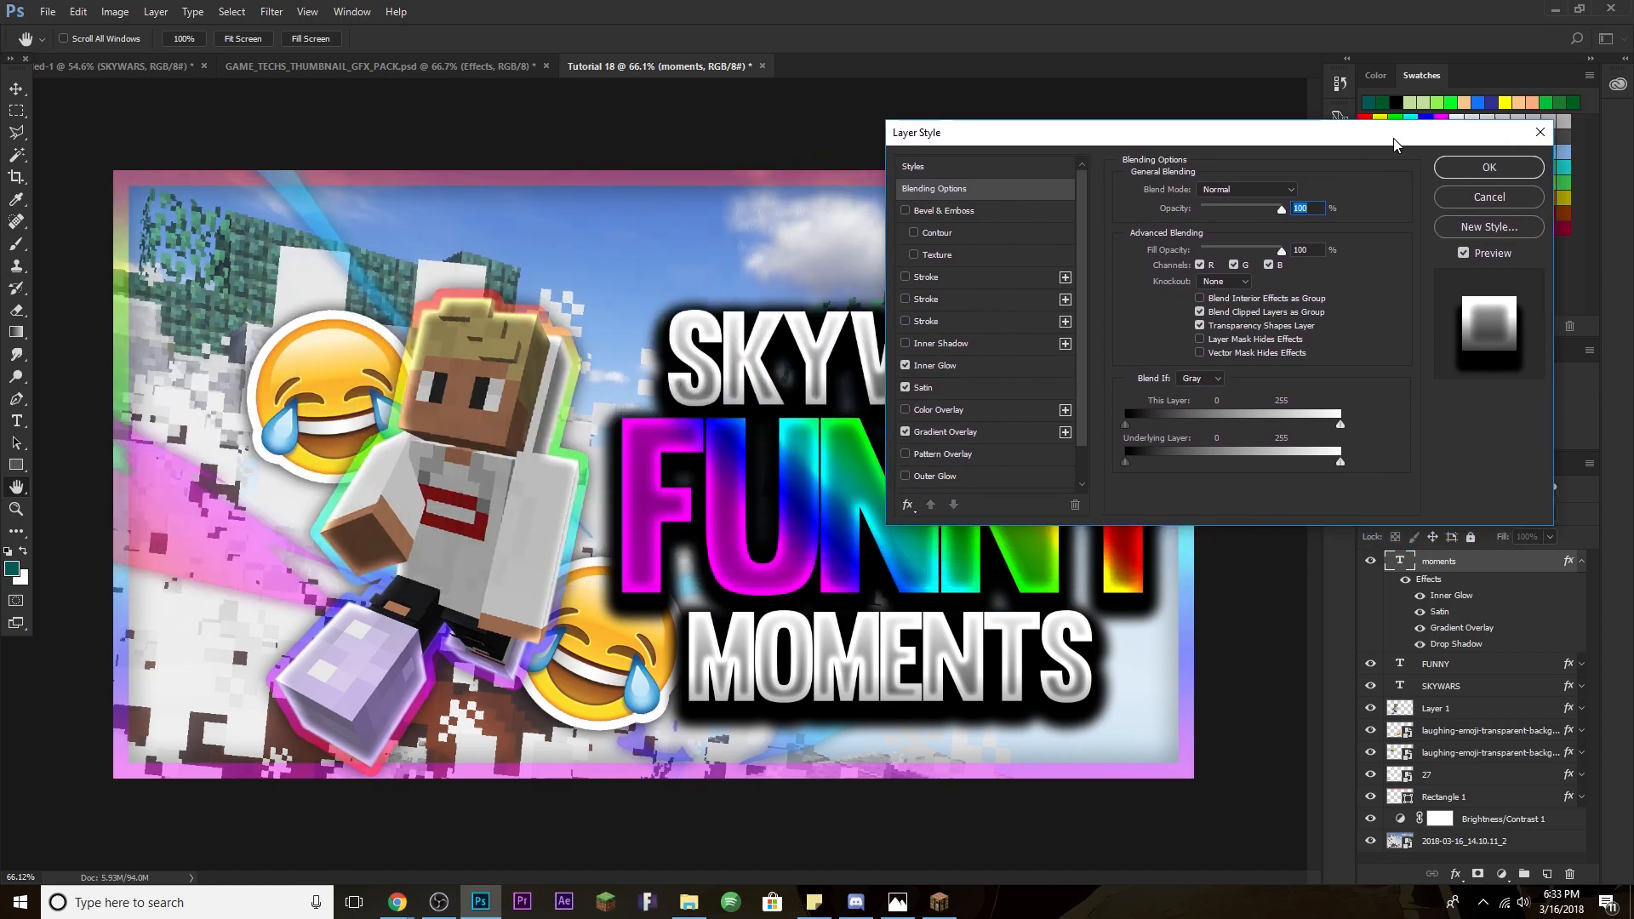
pyautogui.click(997, 372)
pyautogui.moveTo(1216, 361); pyautogui.dragTo(1202, 353)
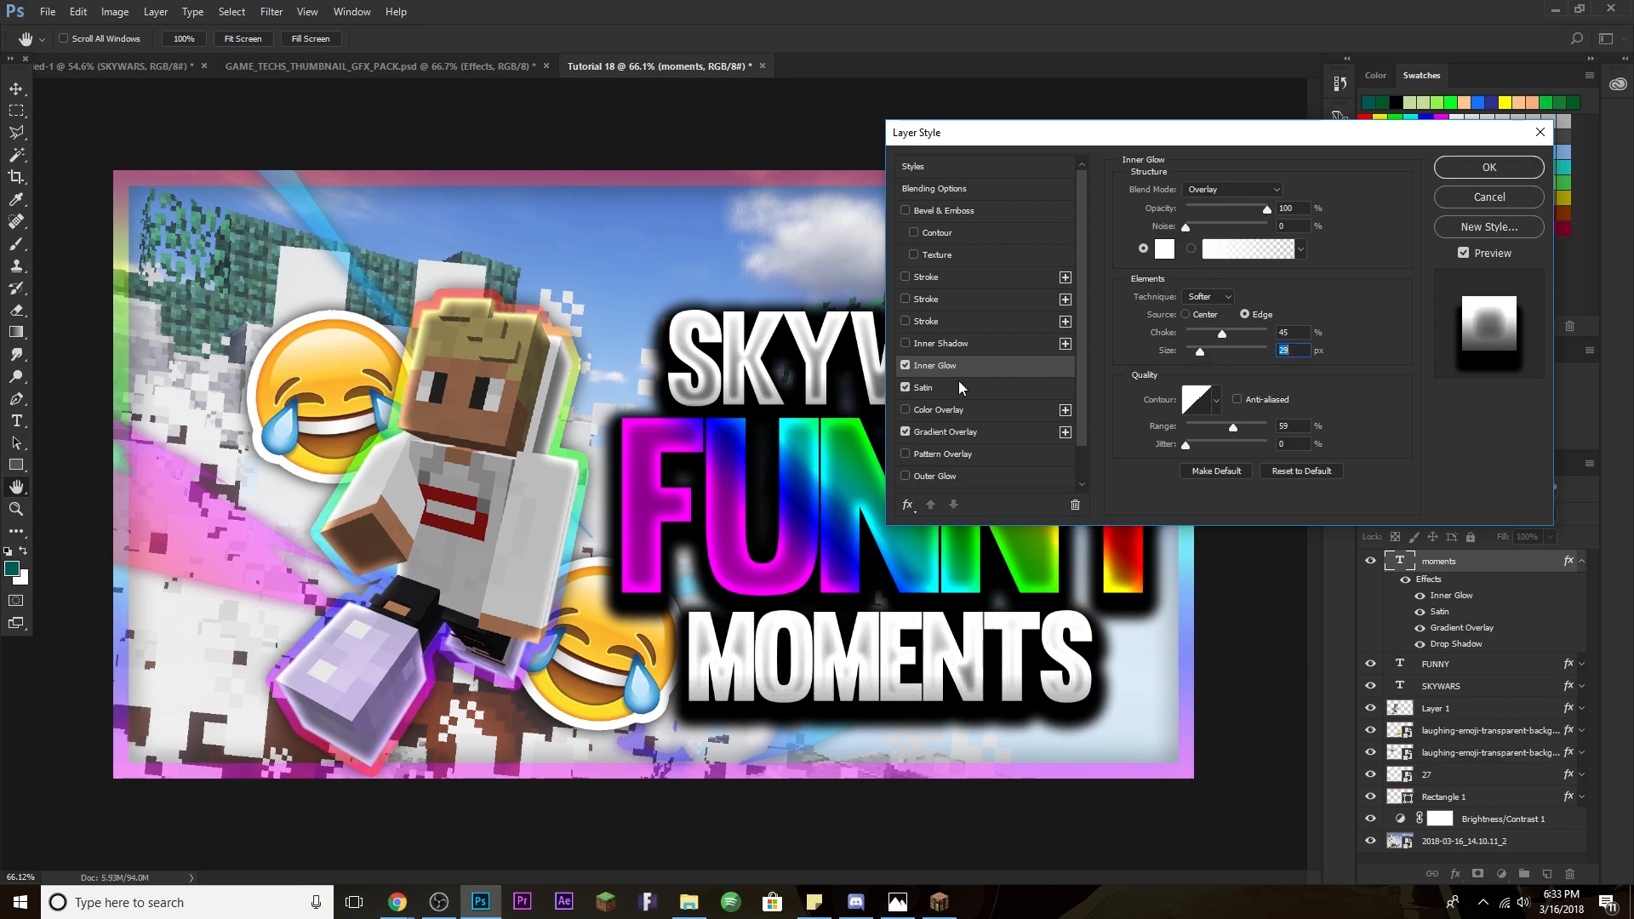
pyautogui.click(979, 388)
pyautogui.click(991, 431)
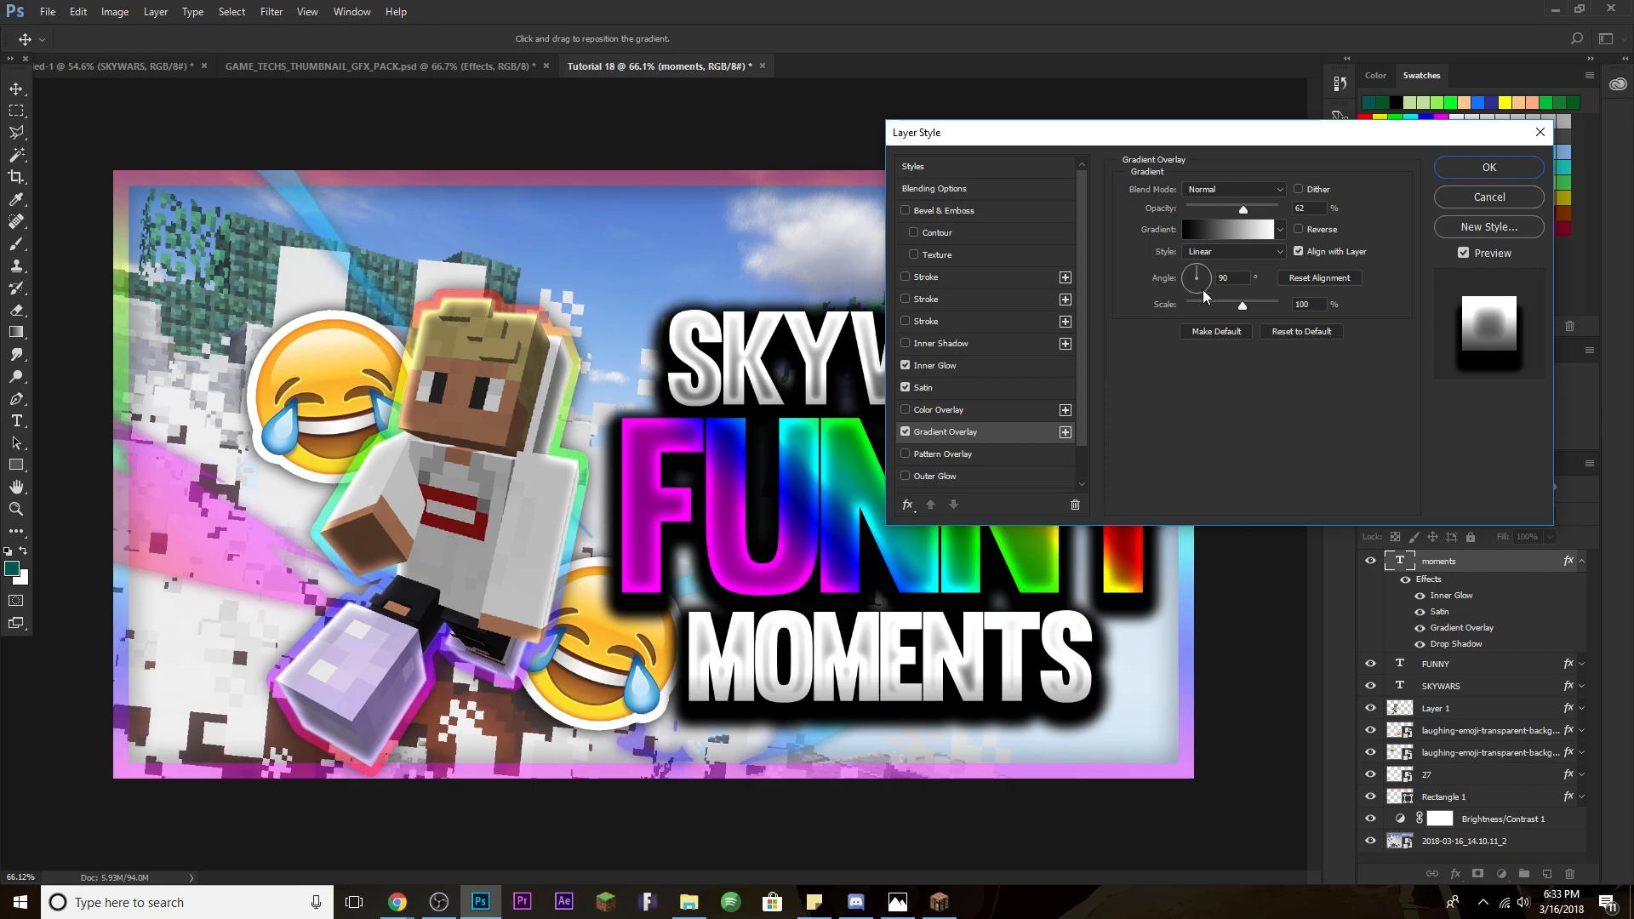
pyautogui.moveTo(1242, 209); pyautogui.dragTo(1220, 218)
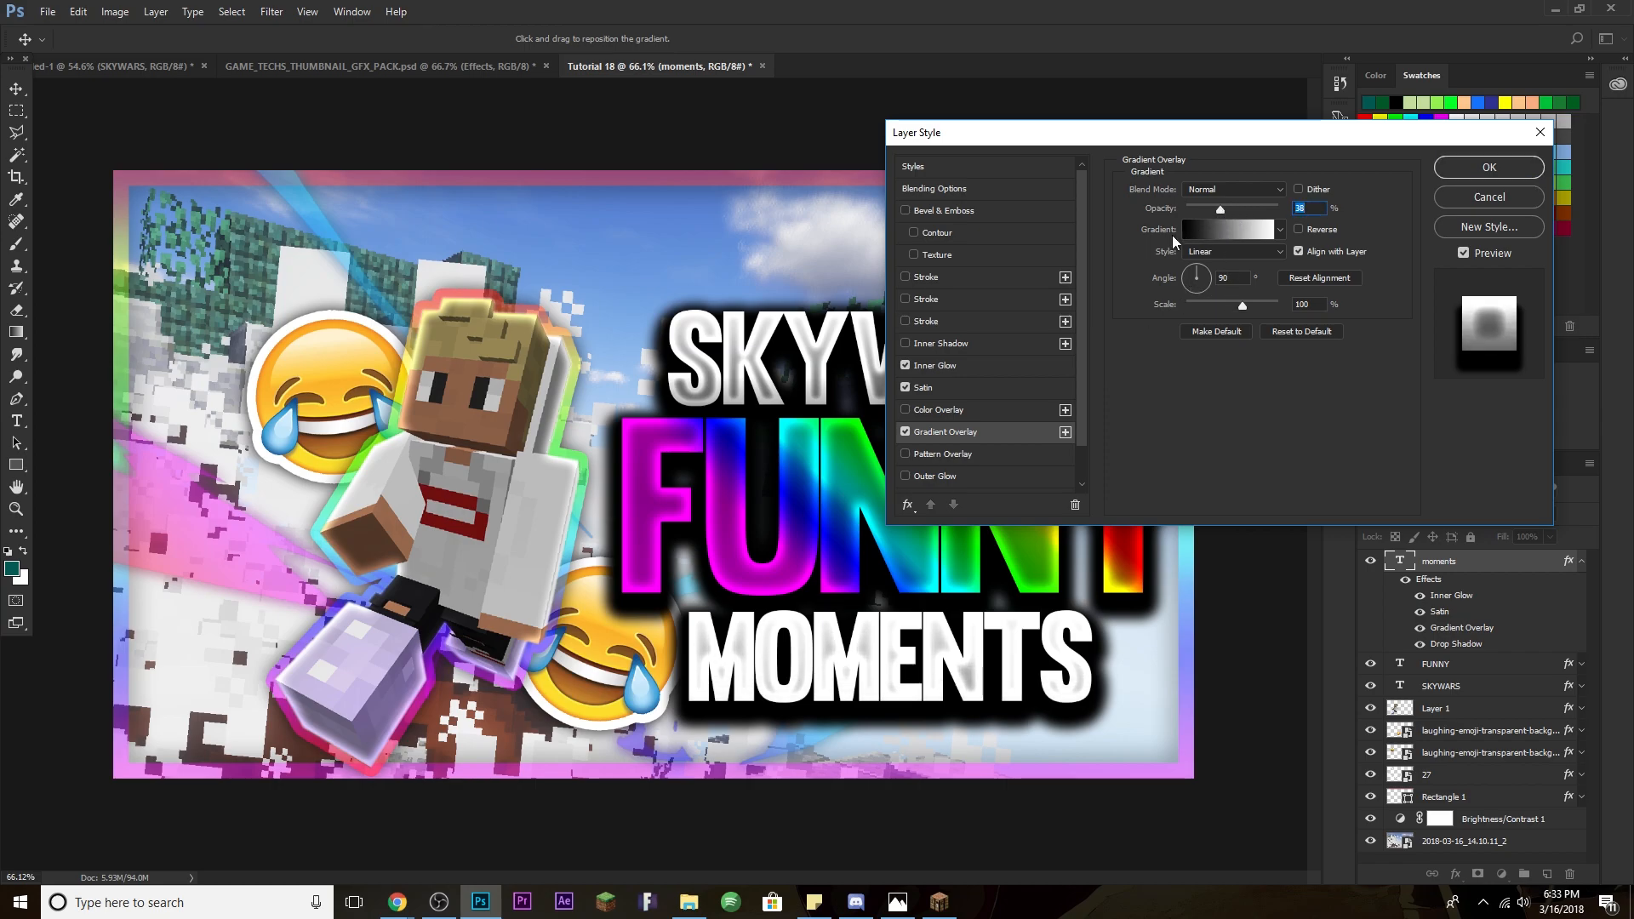
# Reduce the MOMENTS inner glow's choke to 23%, apply the layer style, and collapse the layer's effects list.
pyautogui.click(970, 365)
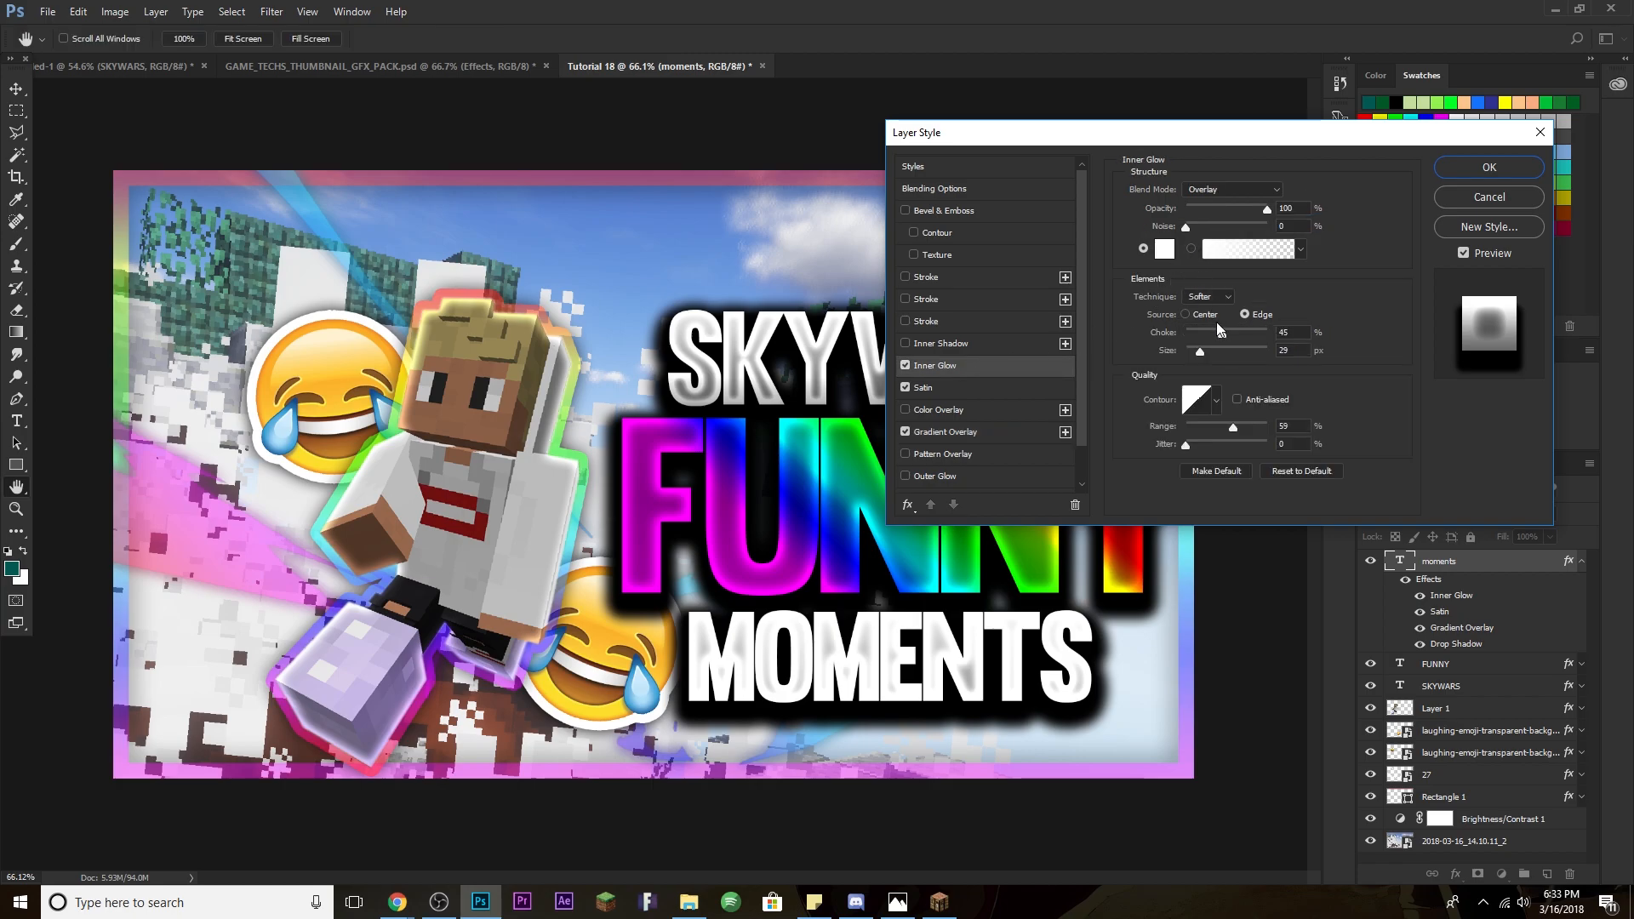
pyautogui.moveTo(1222, 334); pyautogui.dragTo(1205, 343)
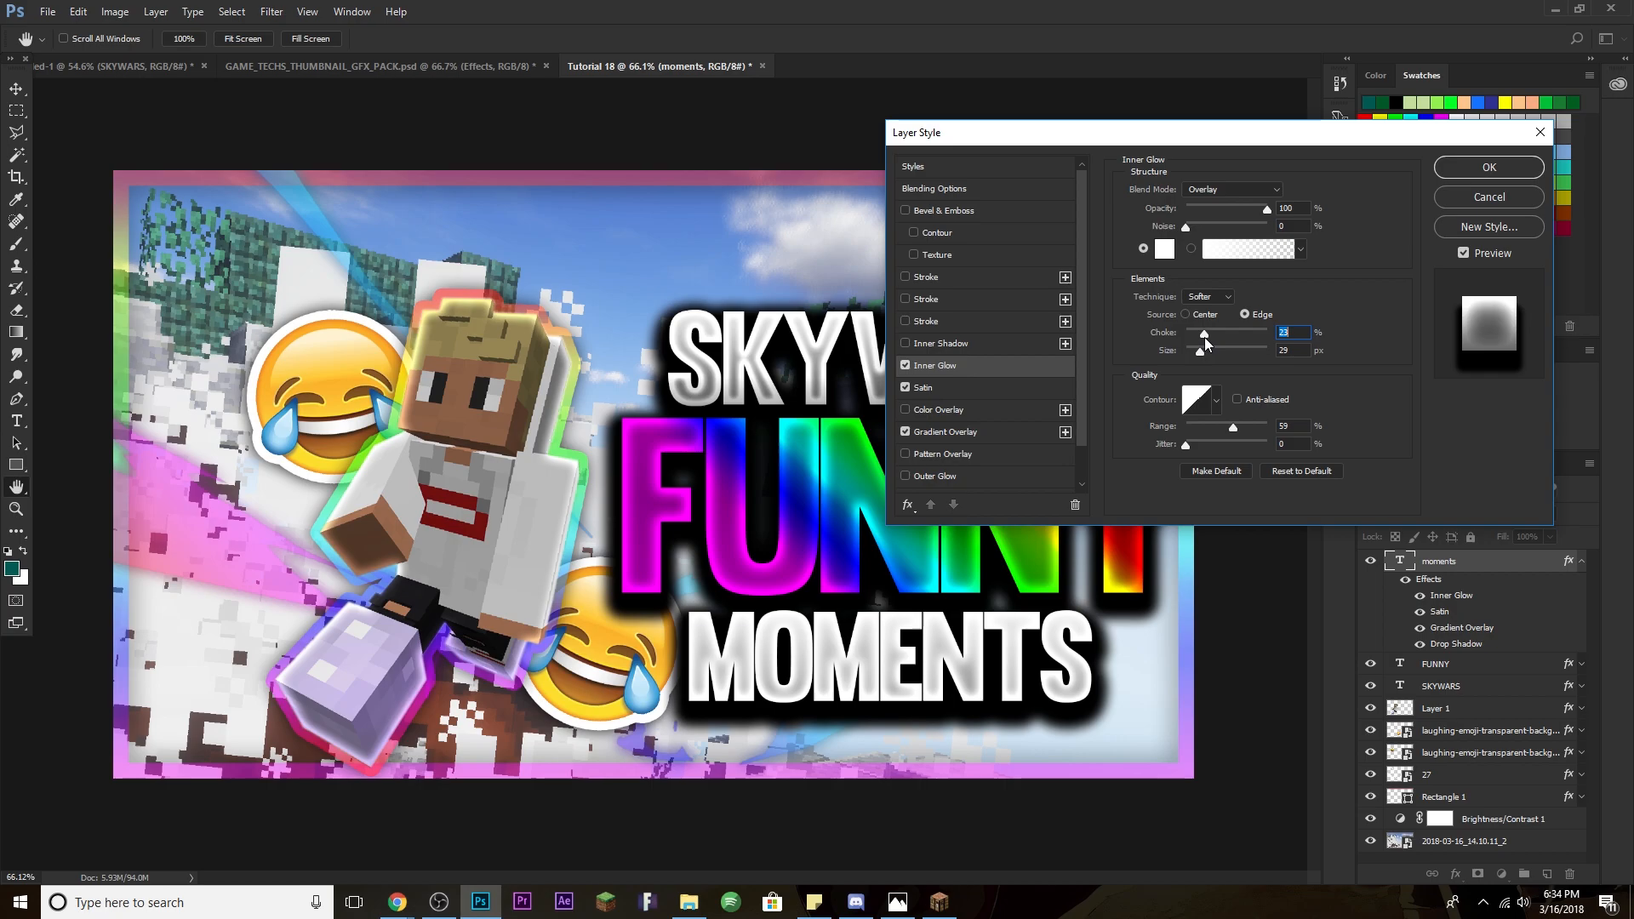
pyautogui.click(1472, 177)
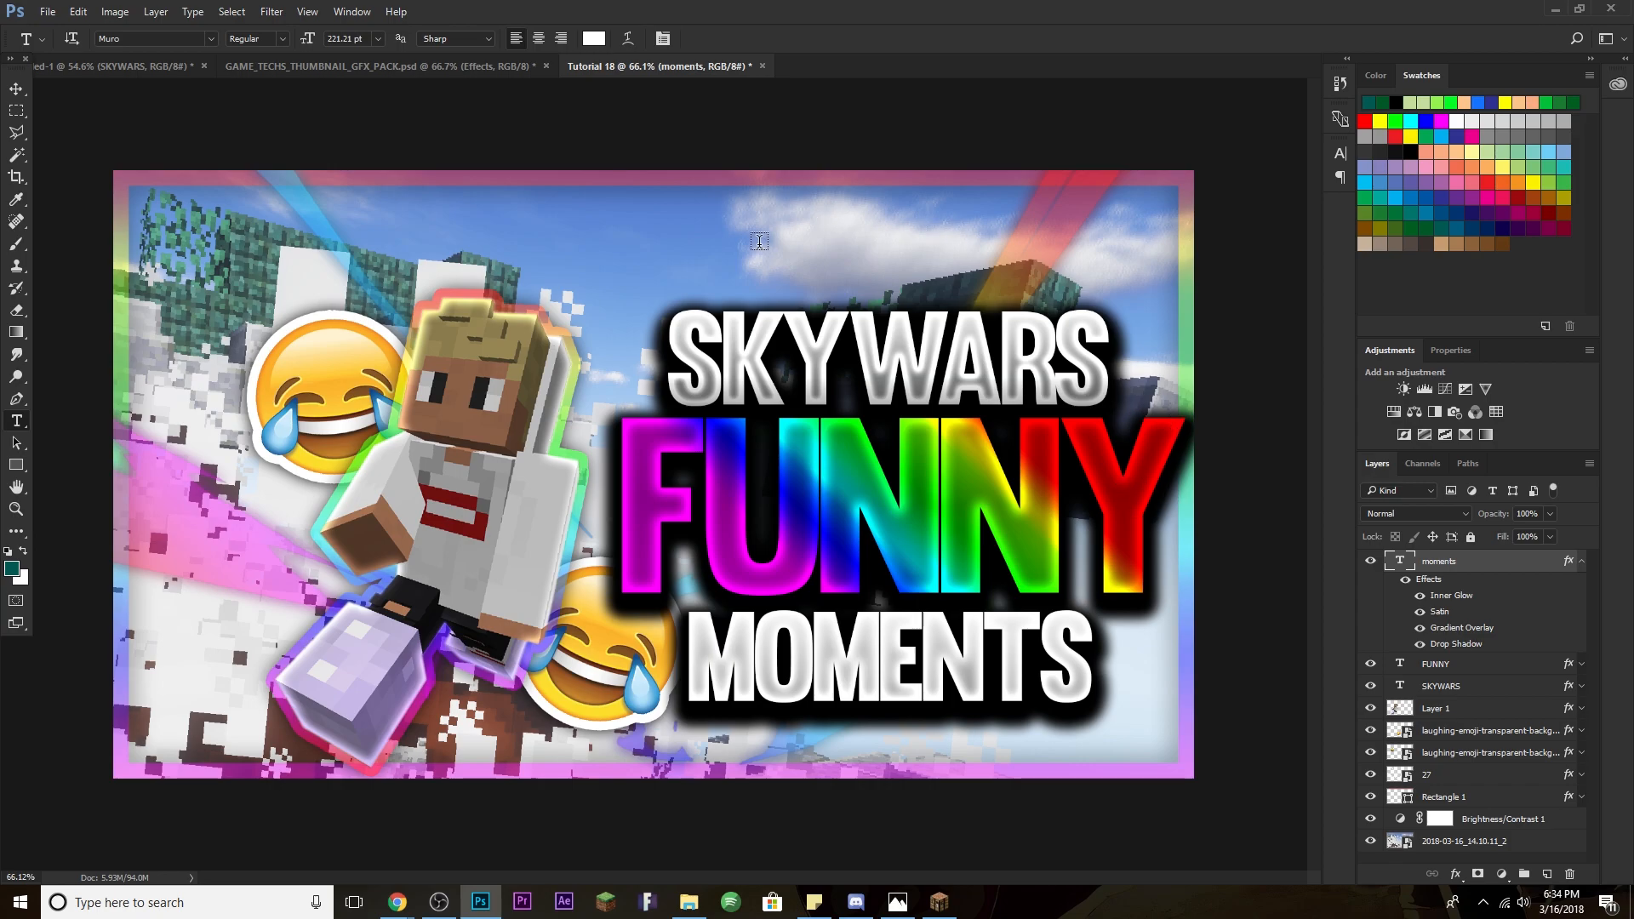
pyautogui.click(1584, 566)
# Warp the SKYWARS text with the Arc style at a gentle bend of about 12% and apply the transform.
pyautogui.click(1491, 609)
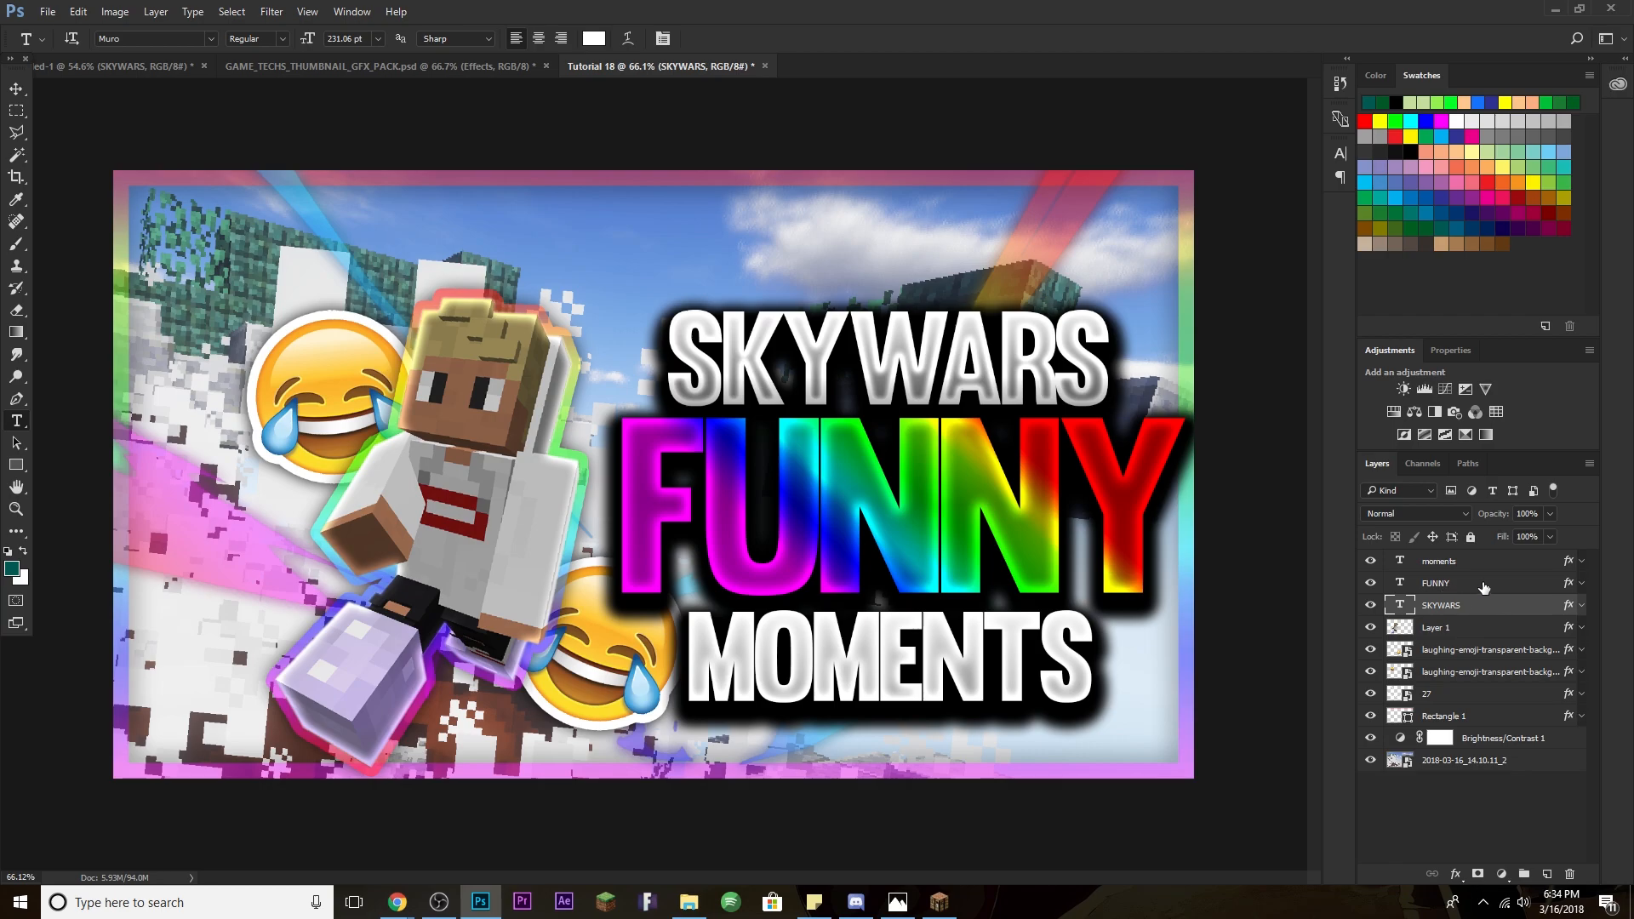
pyautogui.hotkey('ctrl', 't')
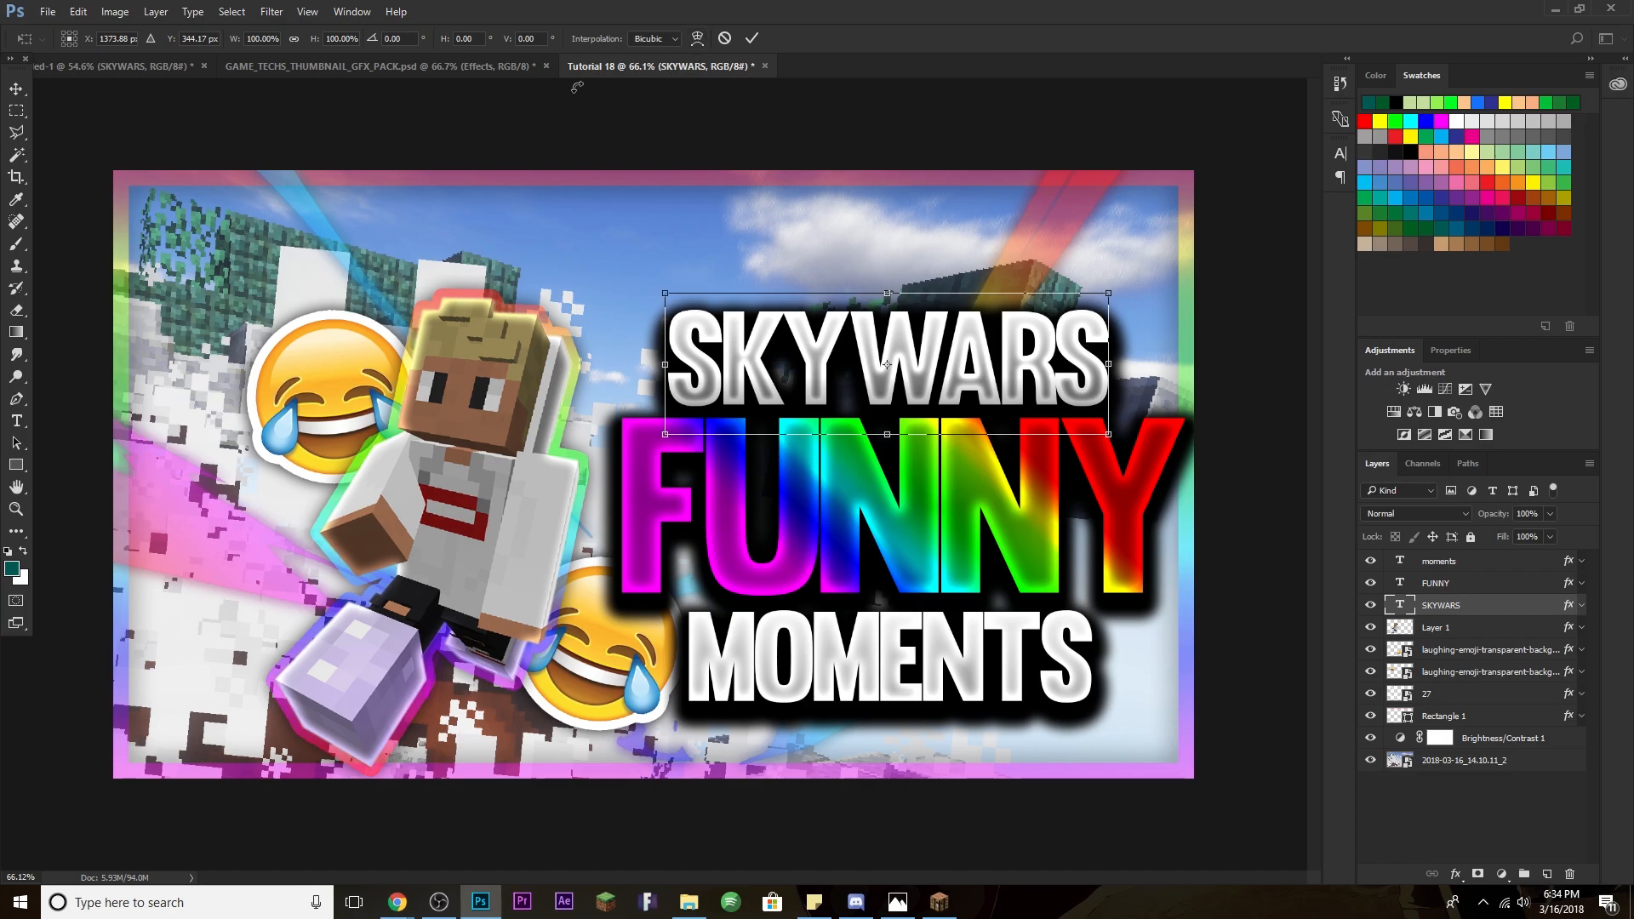
pyautogui.click(698, 38)
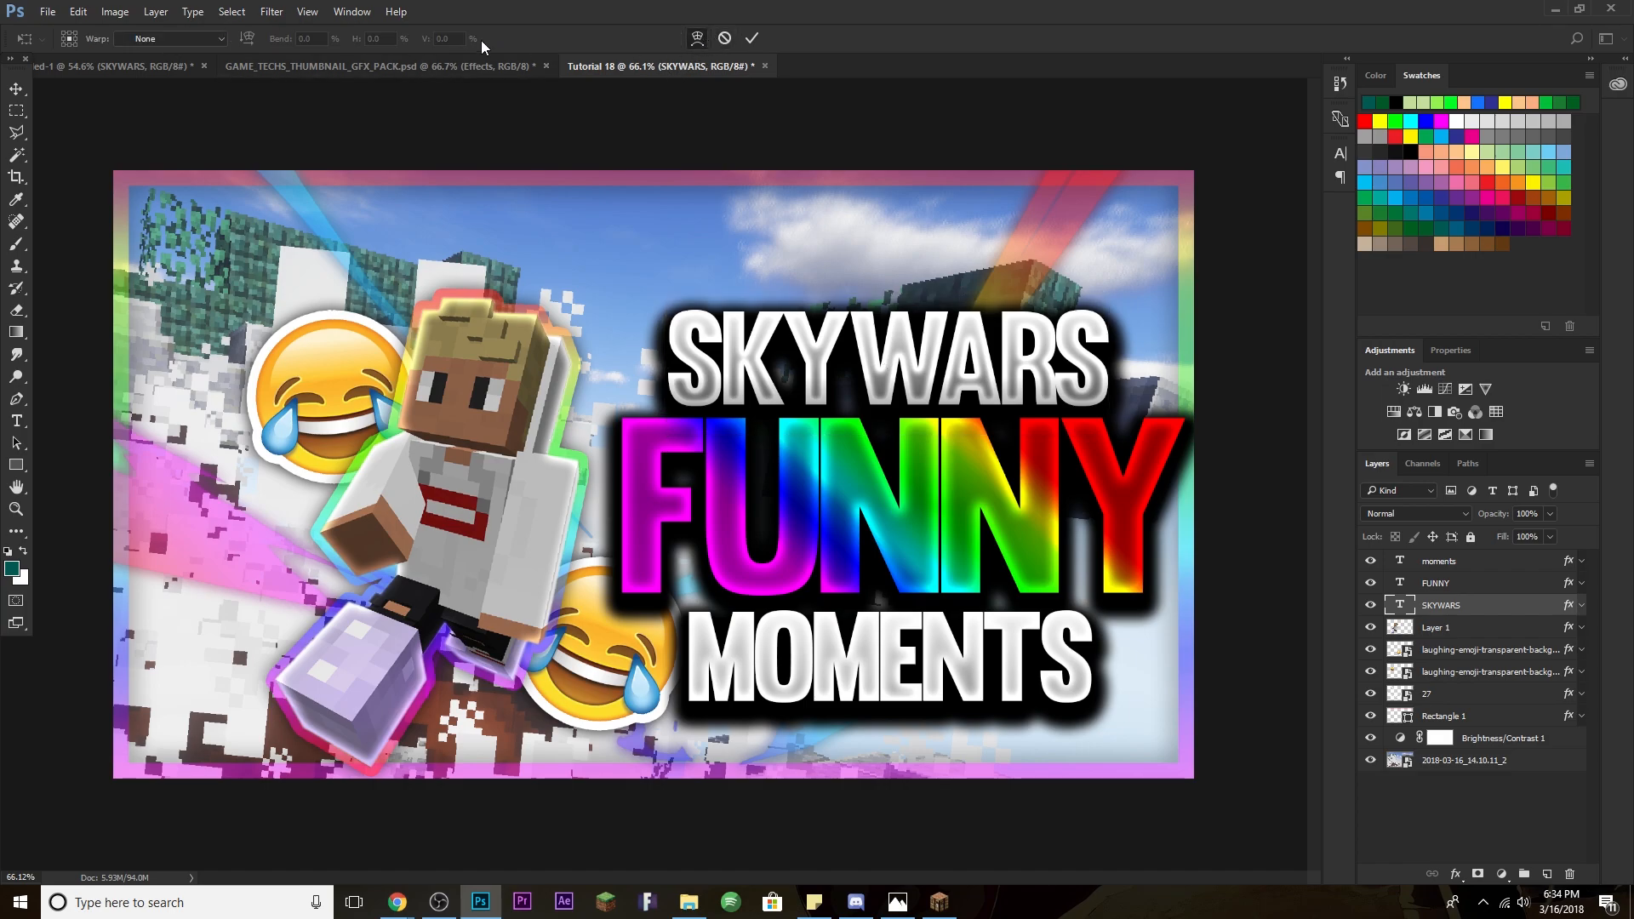
pyautogui.click(196, 40)
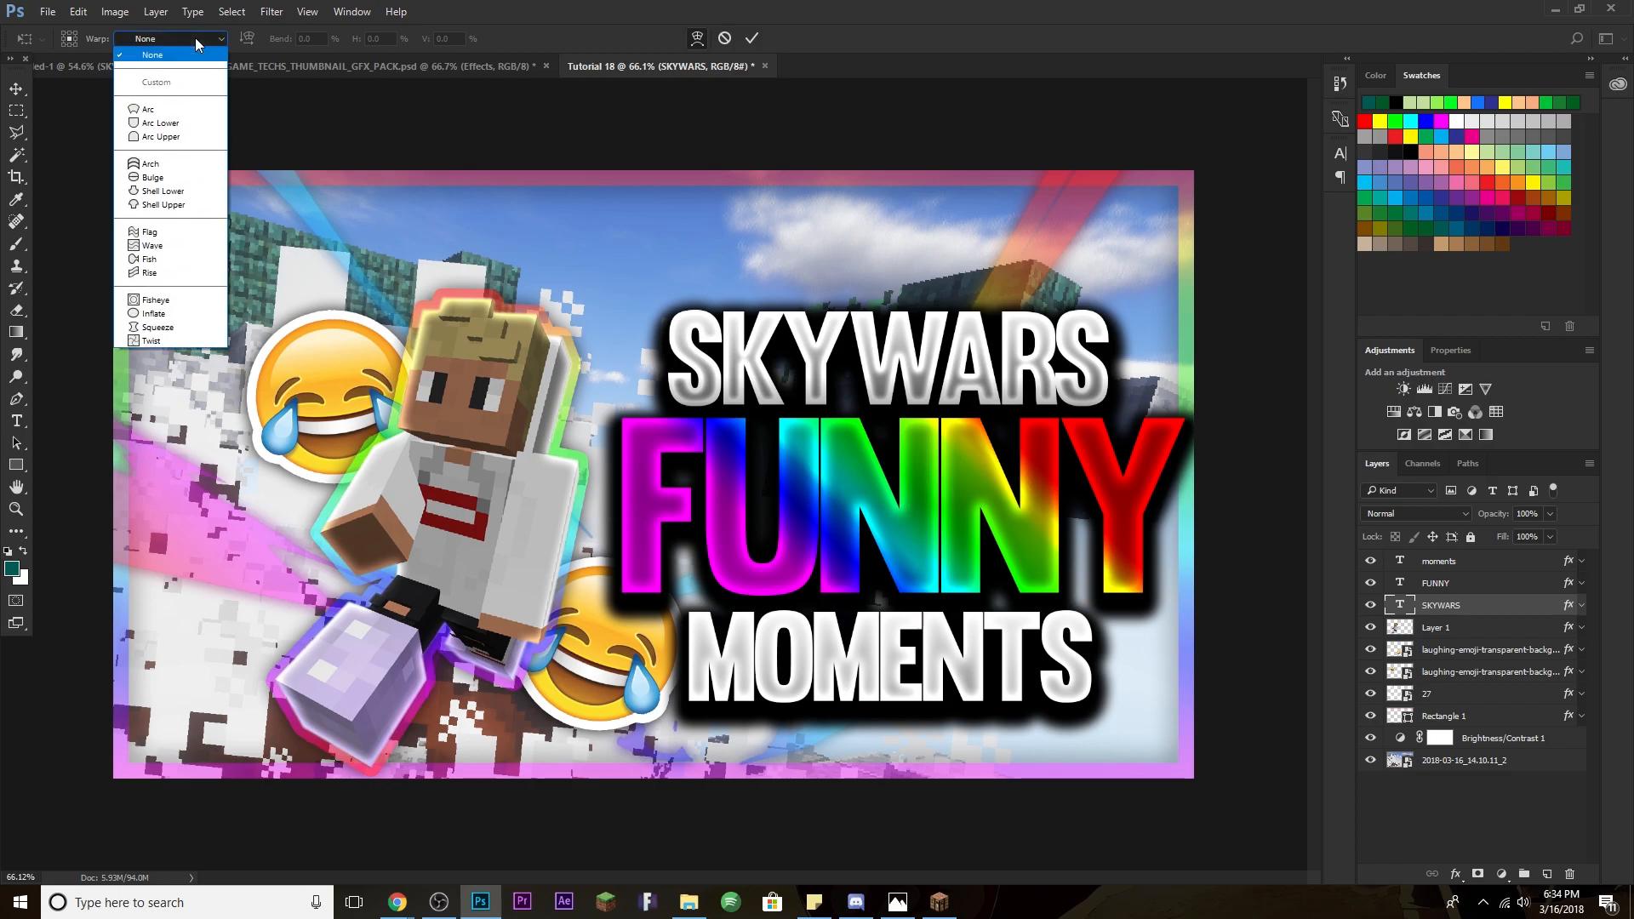
pyautogui.click(179, 110)
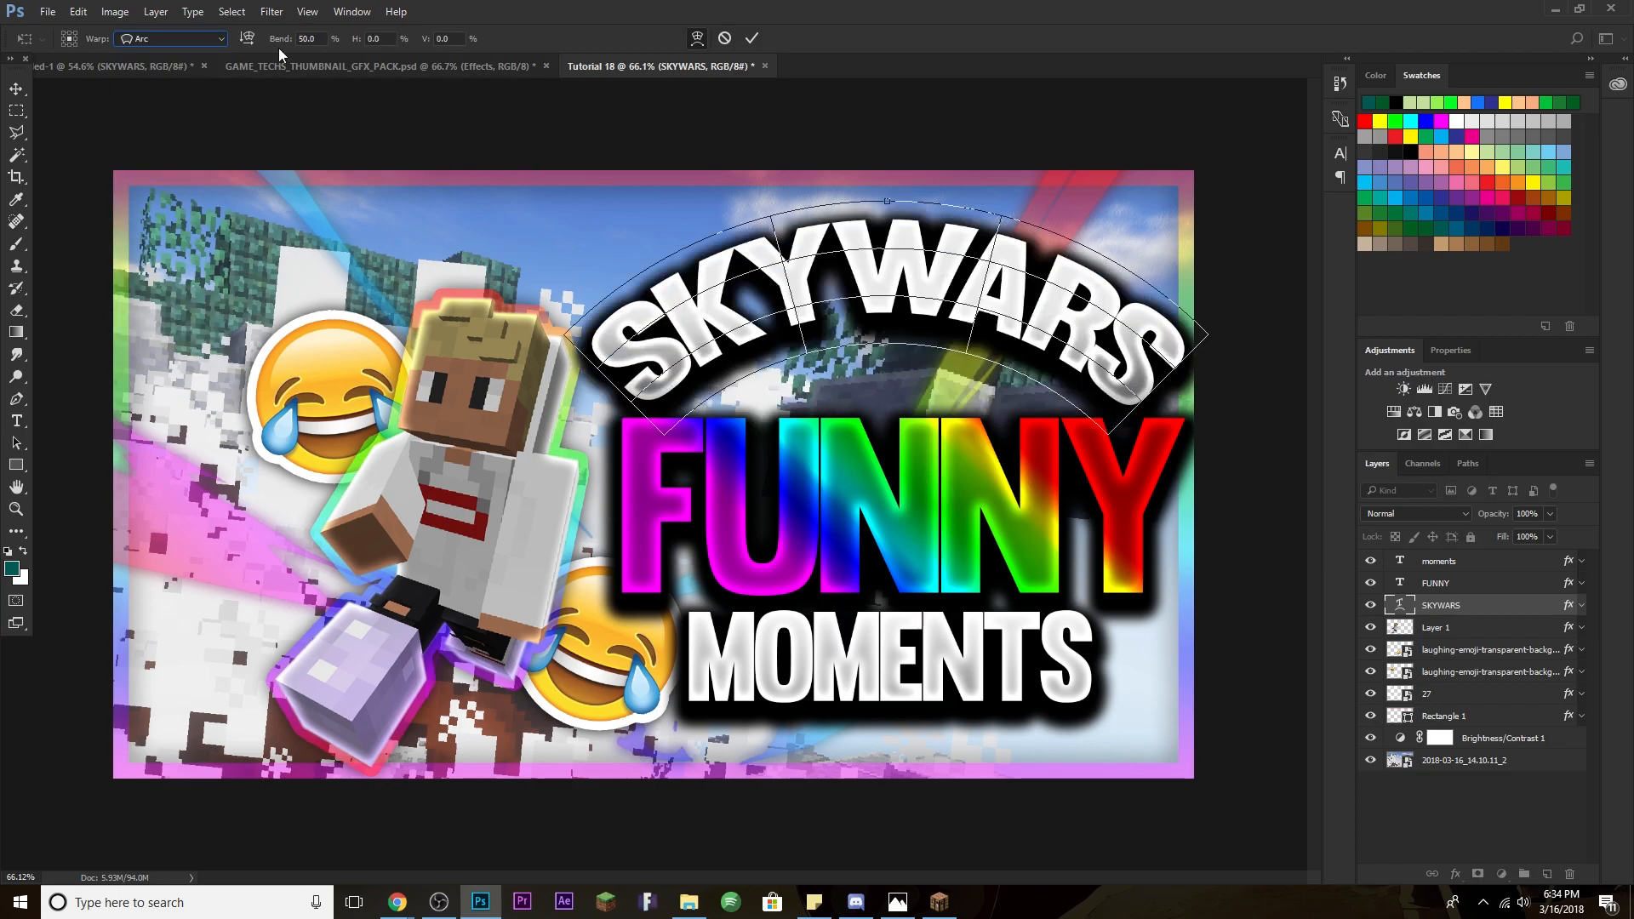
pyautogui.click(317, 39)
pyautogui.write('10')
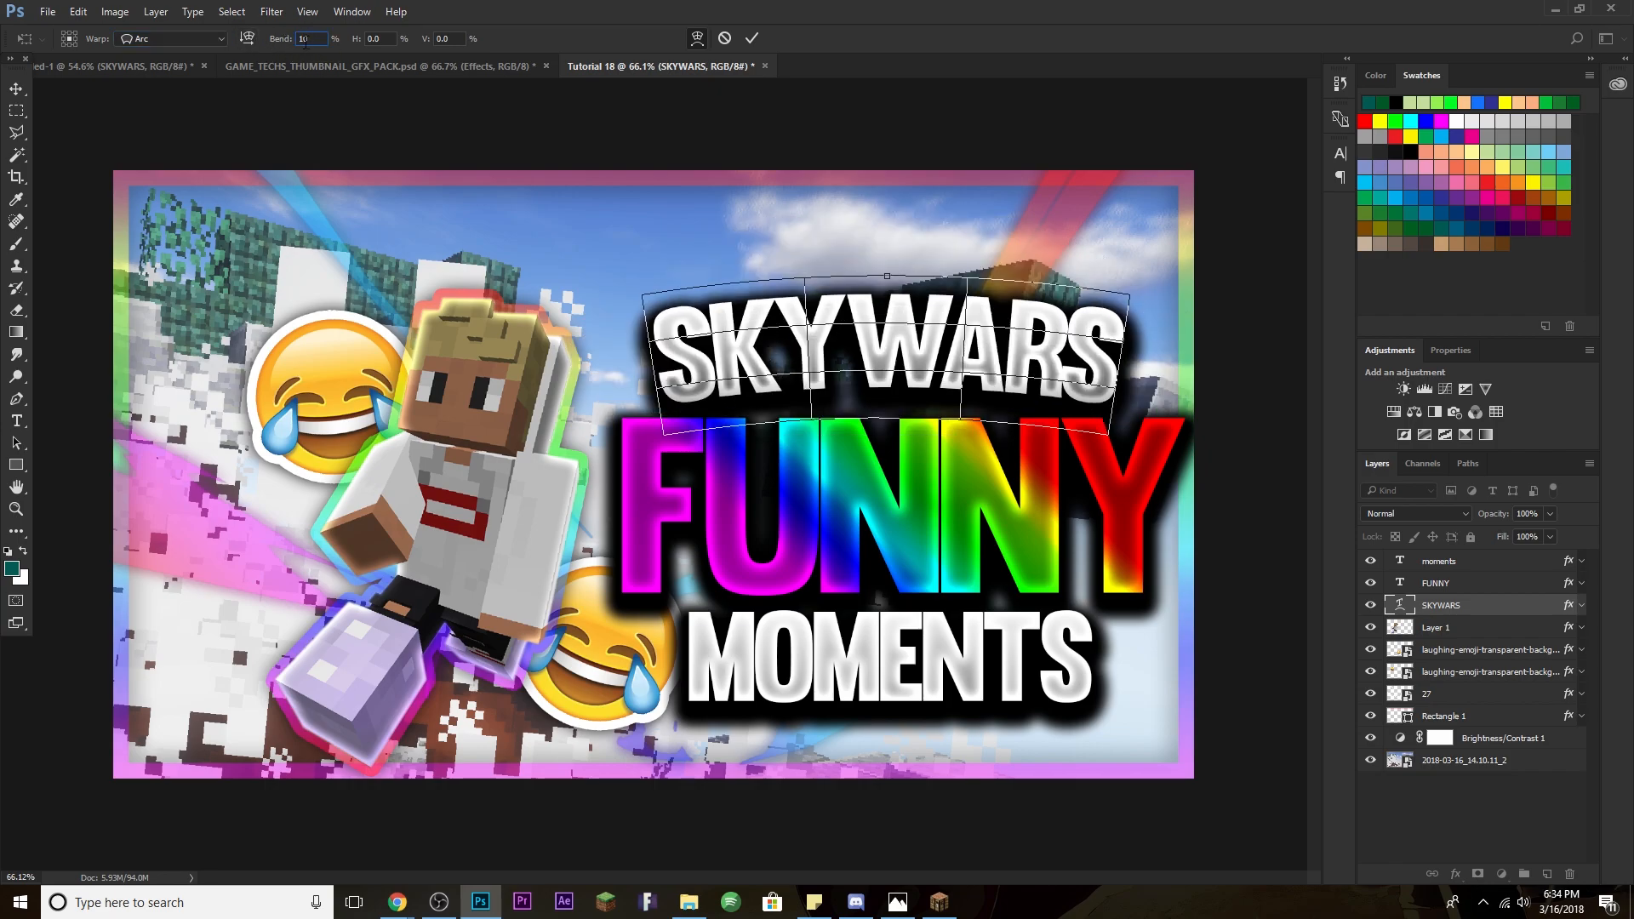
pyautogui.press('Up')
pyautogui.press('Up')
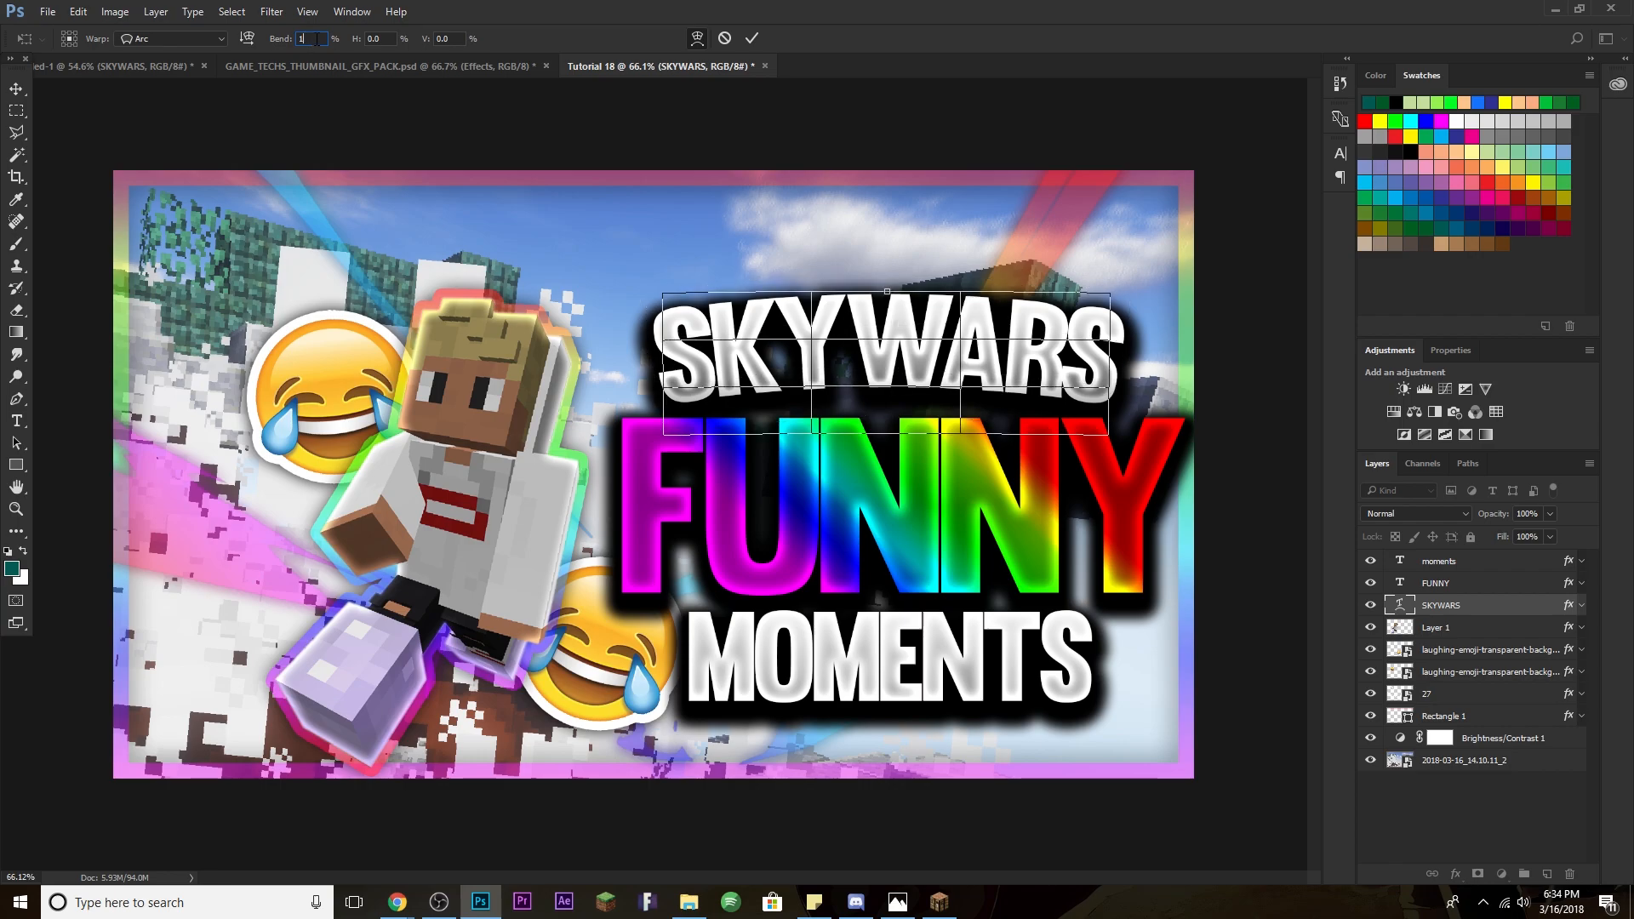
pyautogui.click(751, 37)
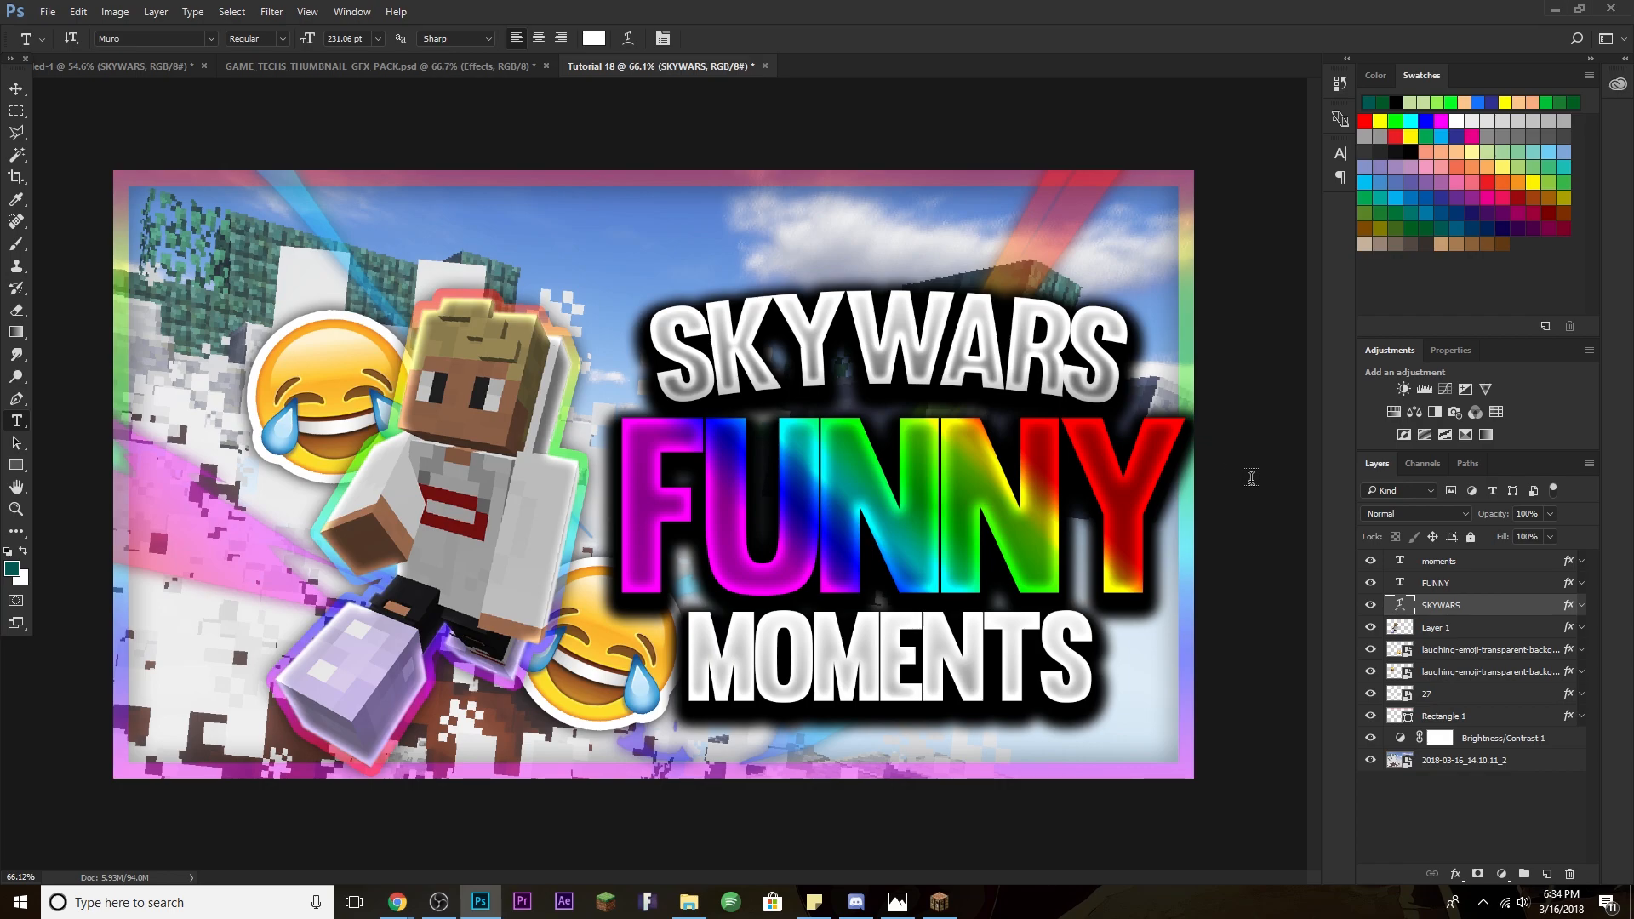
# Warp the FUNNY text with the Arc style at a gentle bend and the MOMENTS text with an Arc bend of 12%.
pyautogui.click(1457, 587)
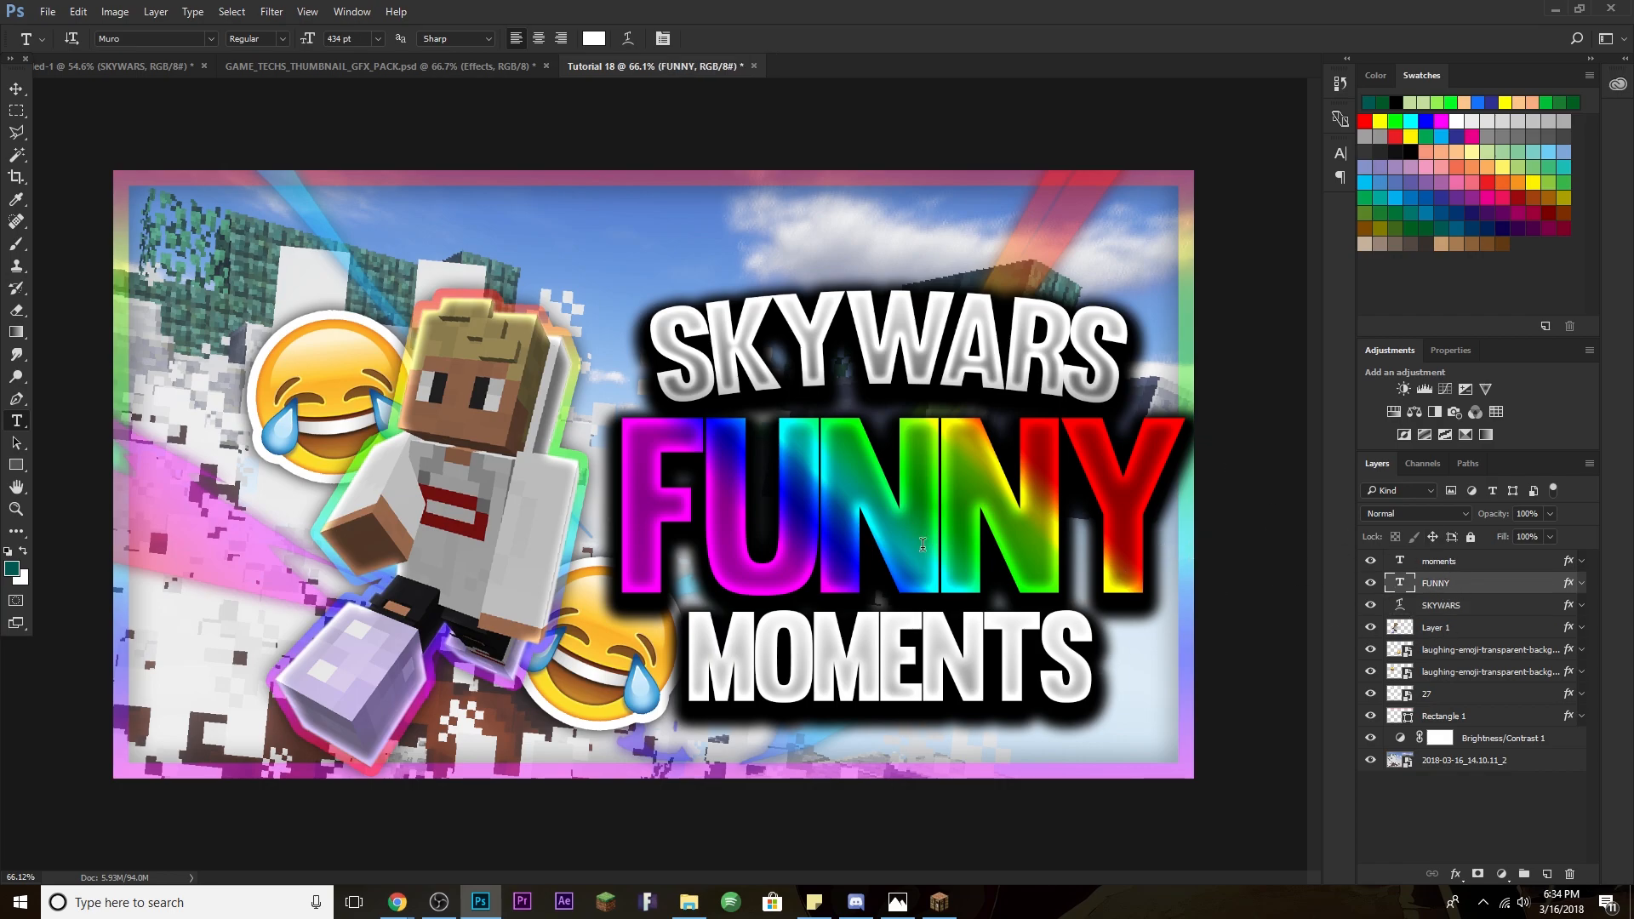
pyautogui.hotkey('ctrl', 't')
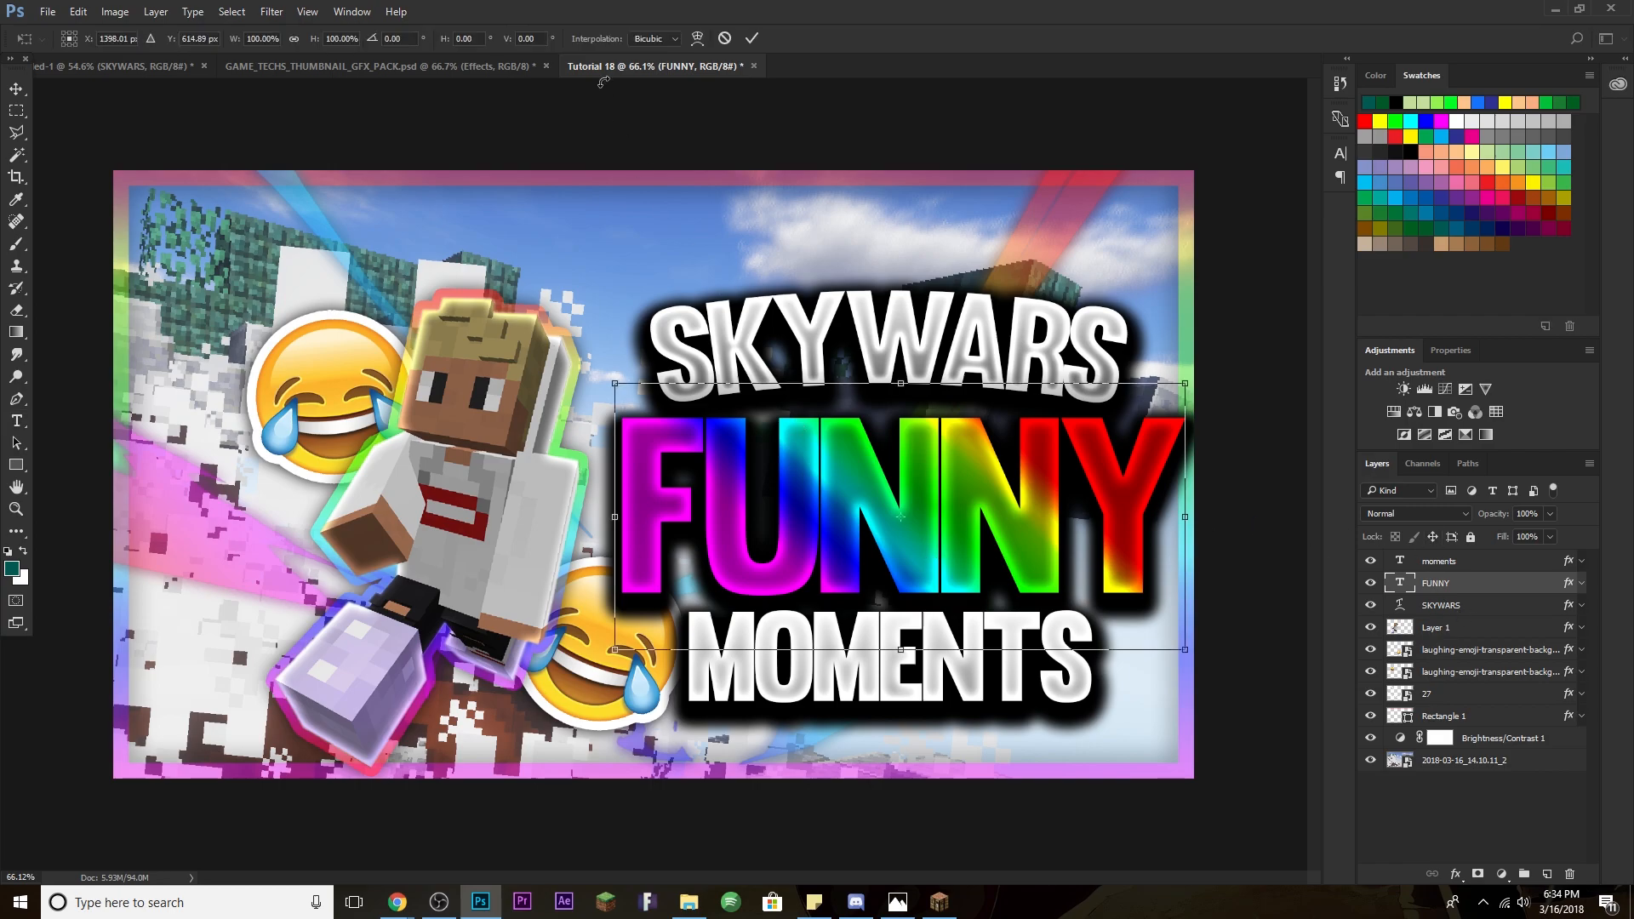
pyautogui.click(697, 39)
pyautogui.click(165, 34)
pyautogui.click(160, 95)
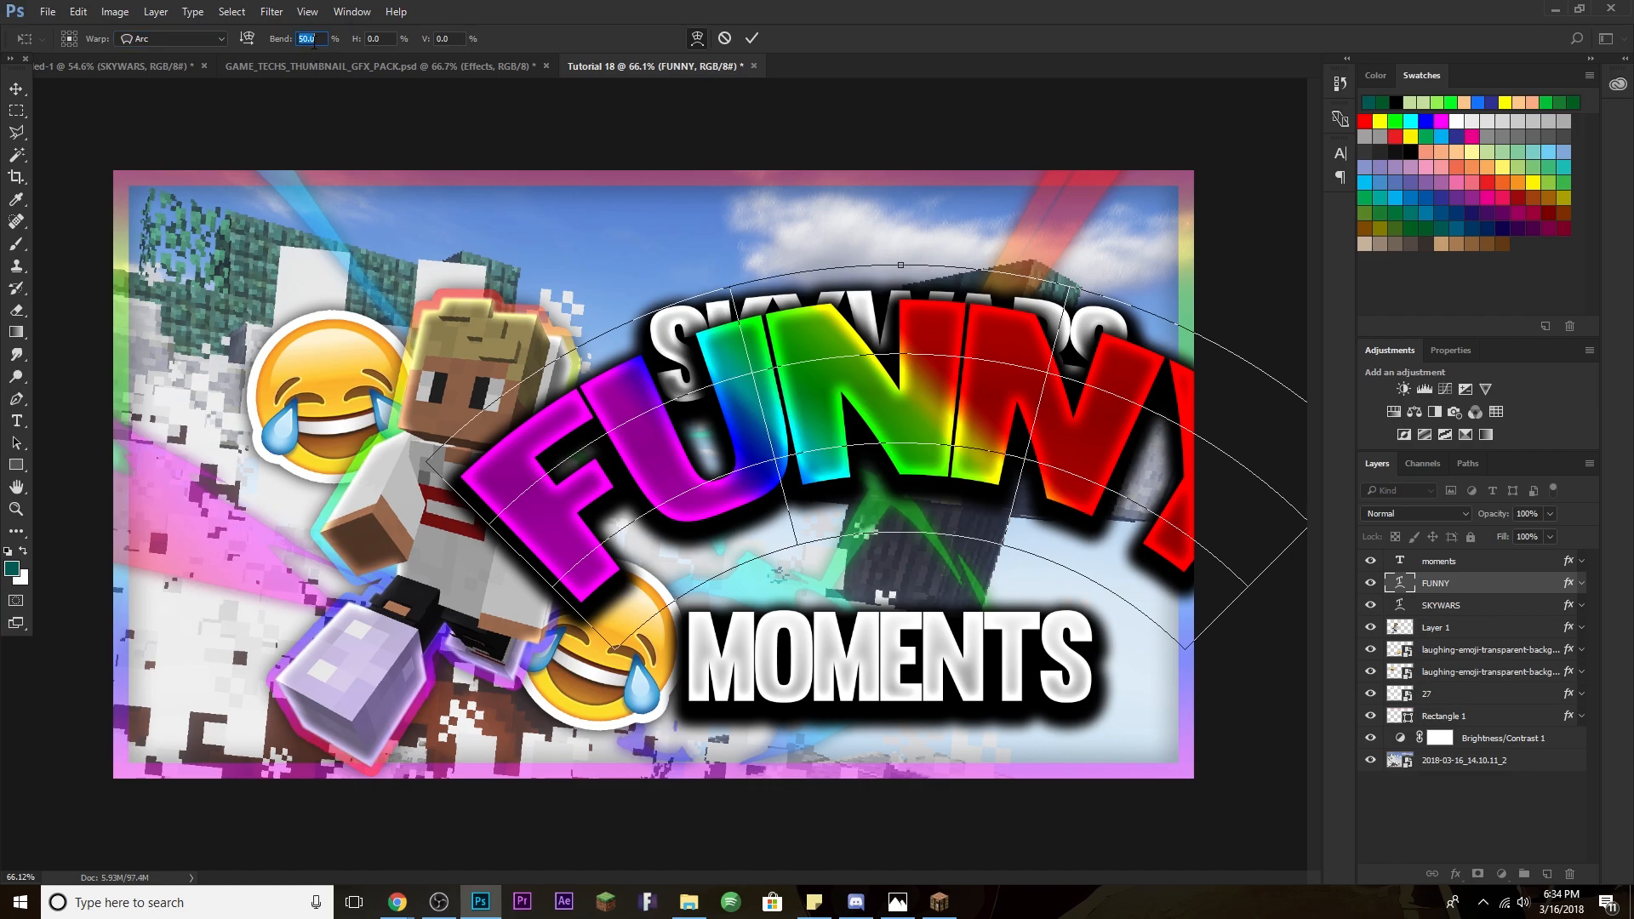
pyautogui.press('Escape')
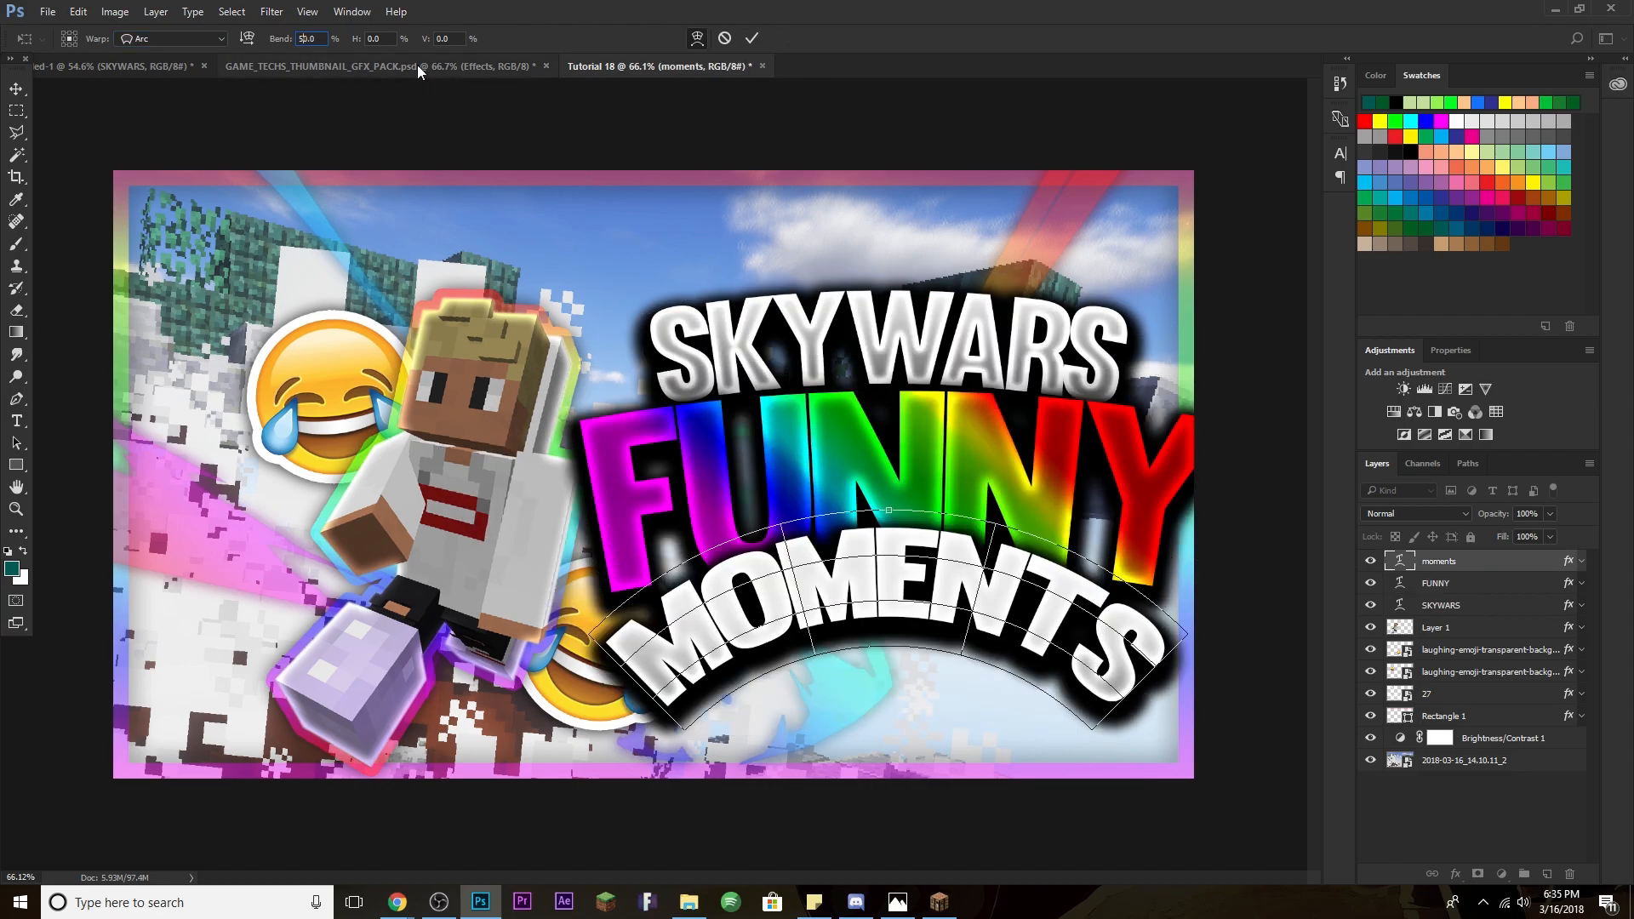
pyautogui.write('12')
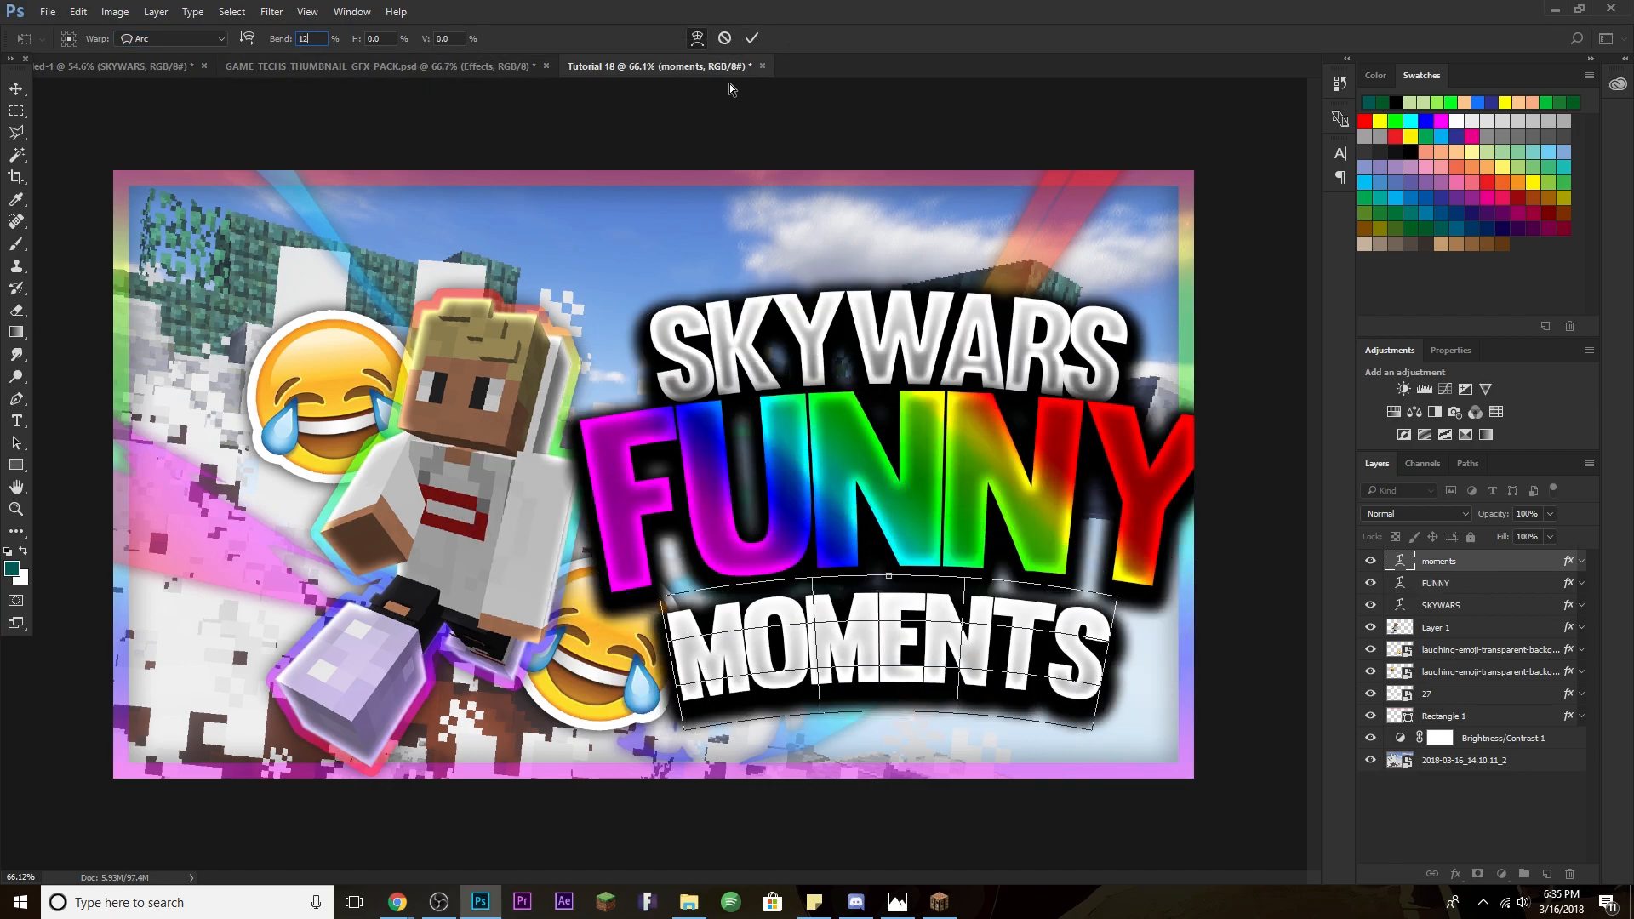
pyautogui.click(752, 38)
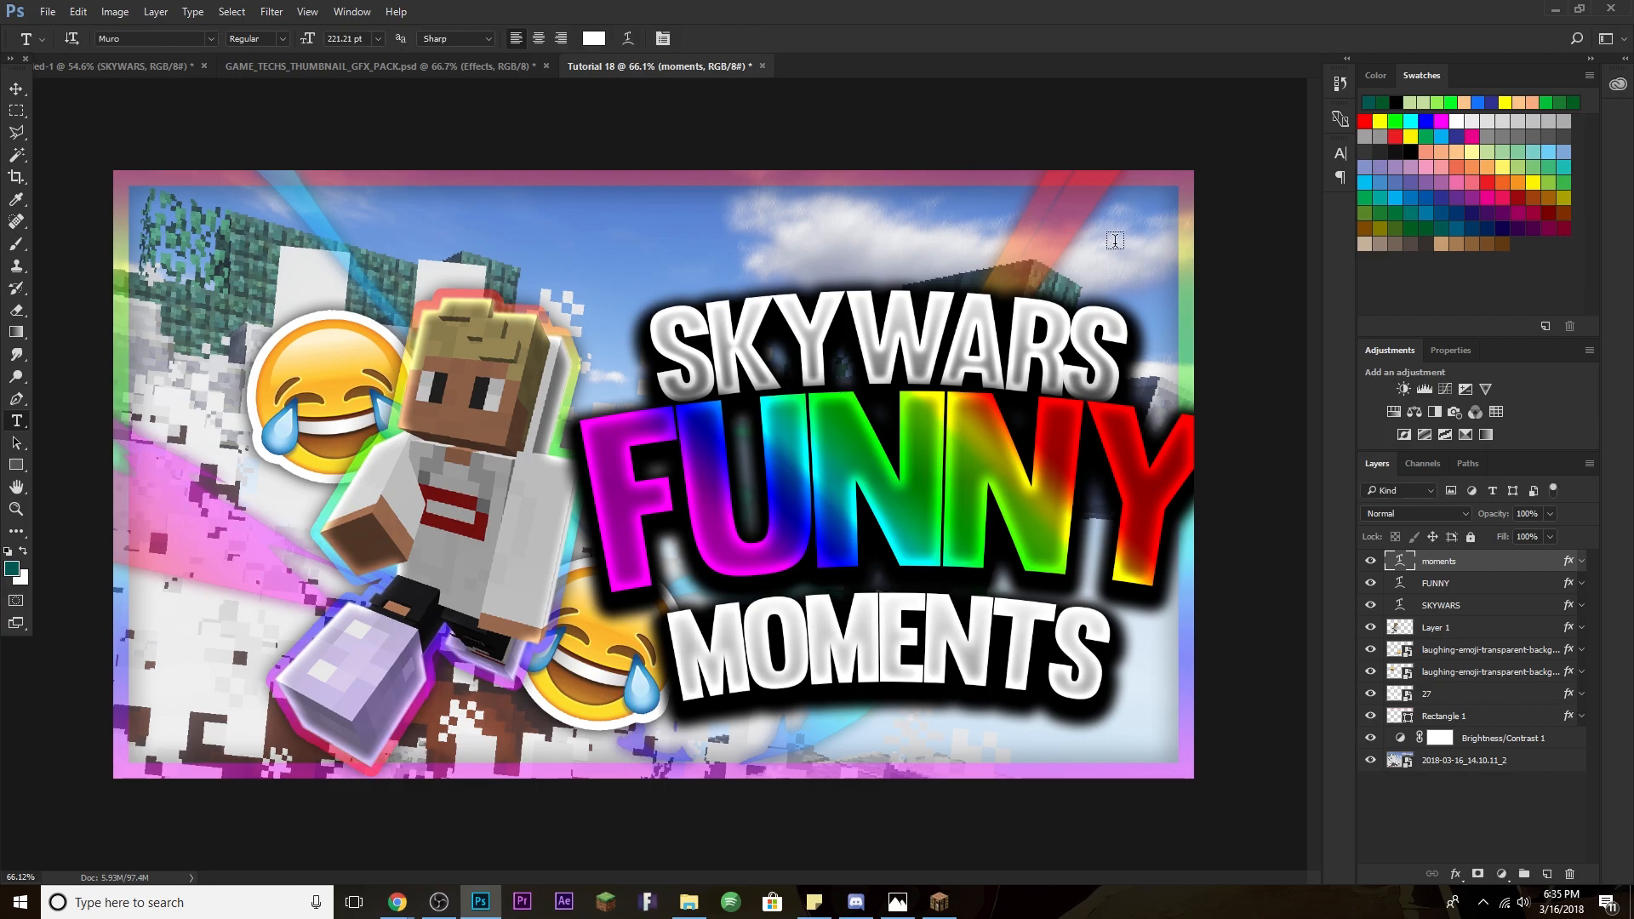
# Move the FUNNY title slightly down and scale all three title layers together to 93.62%.
pyautogui.click(1470, 586)
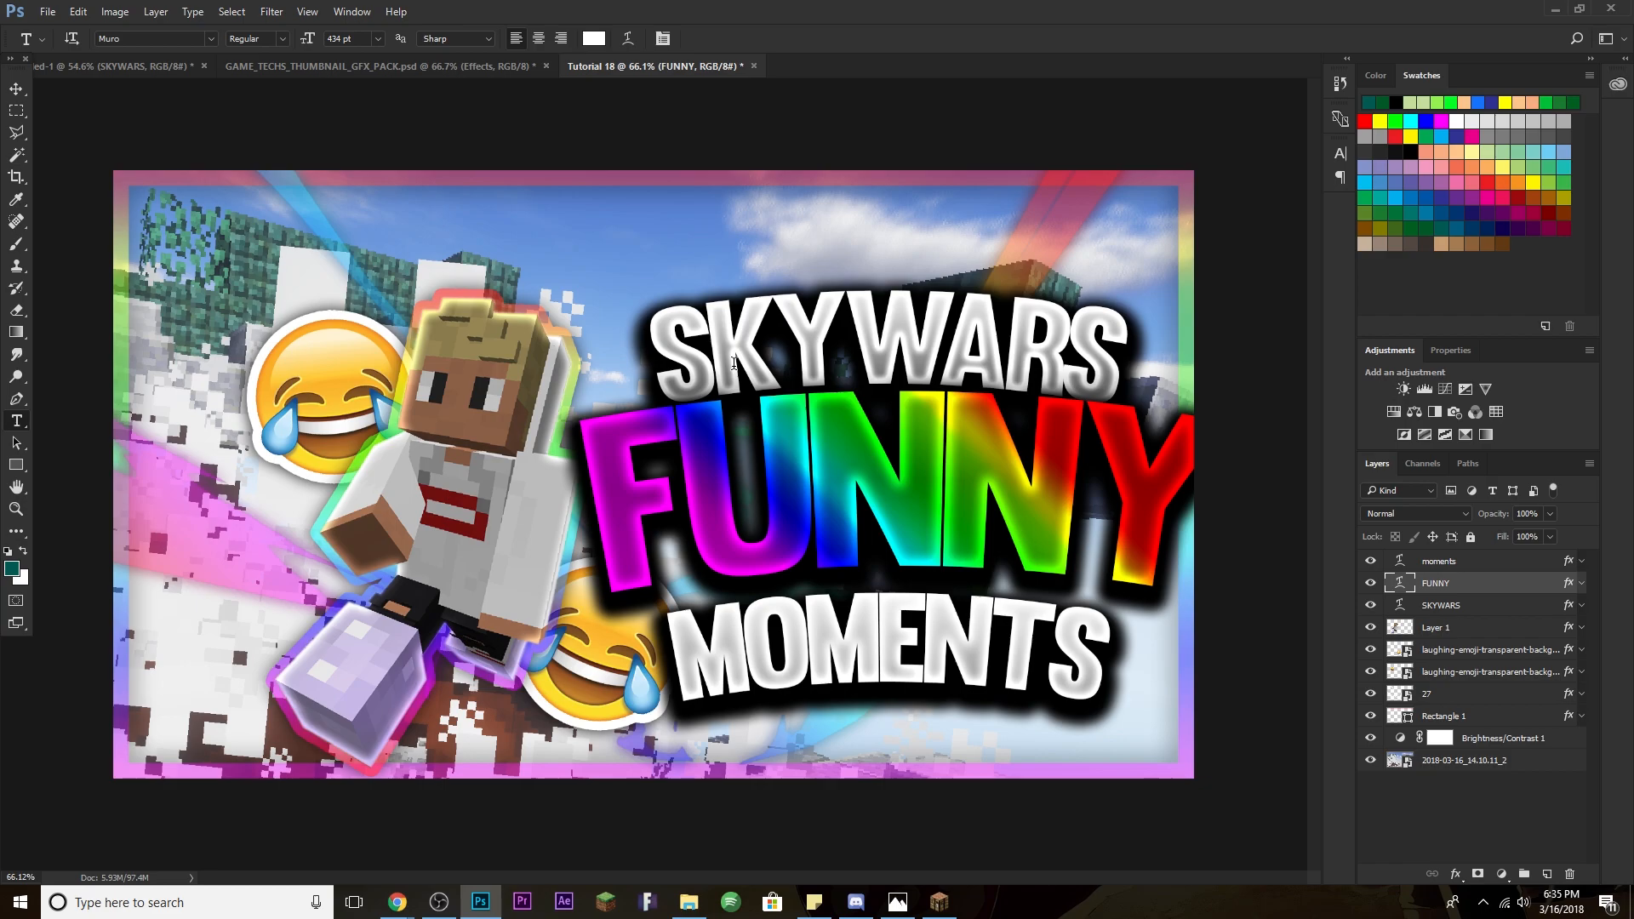
pyautogui.click(19, 94)
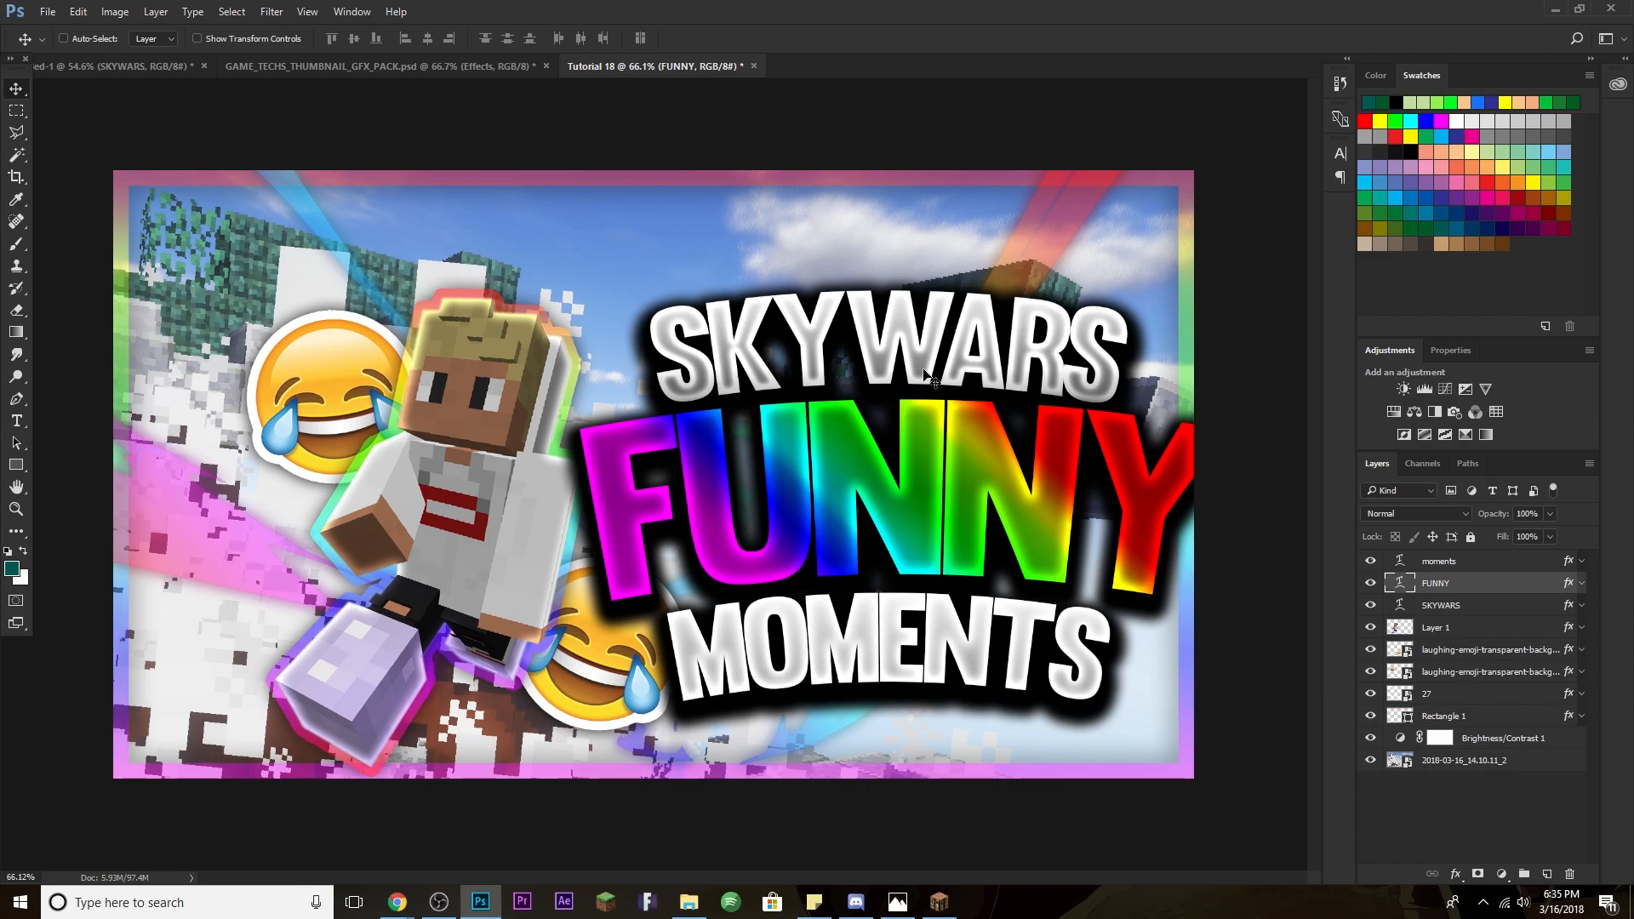
pyautogui.keyDown('shift'); pyautogui.click(1510, 603); pyautogui.keyUp('shift')
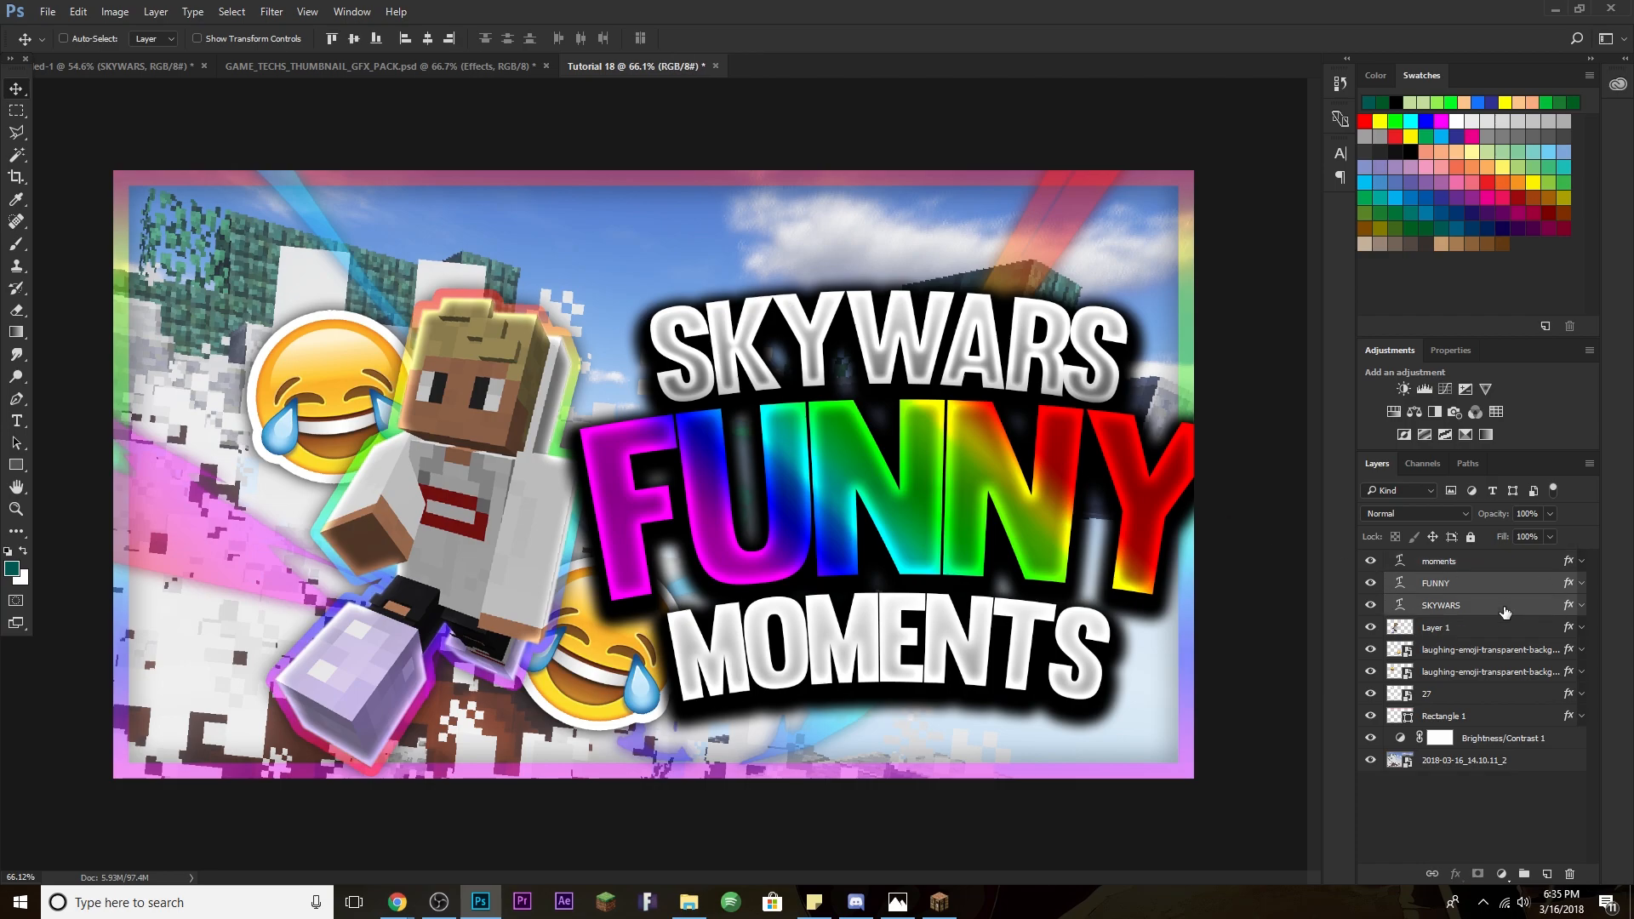
pyautogui.keyDown('shift'); pyautogui.click(1485, 565); pyautogui.keyUp('shift')
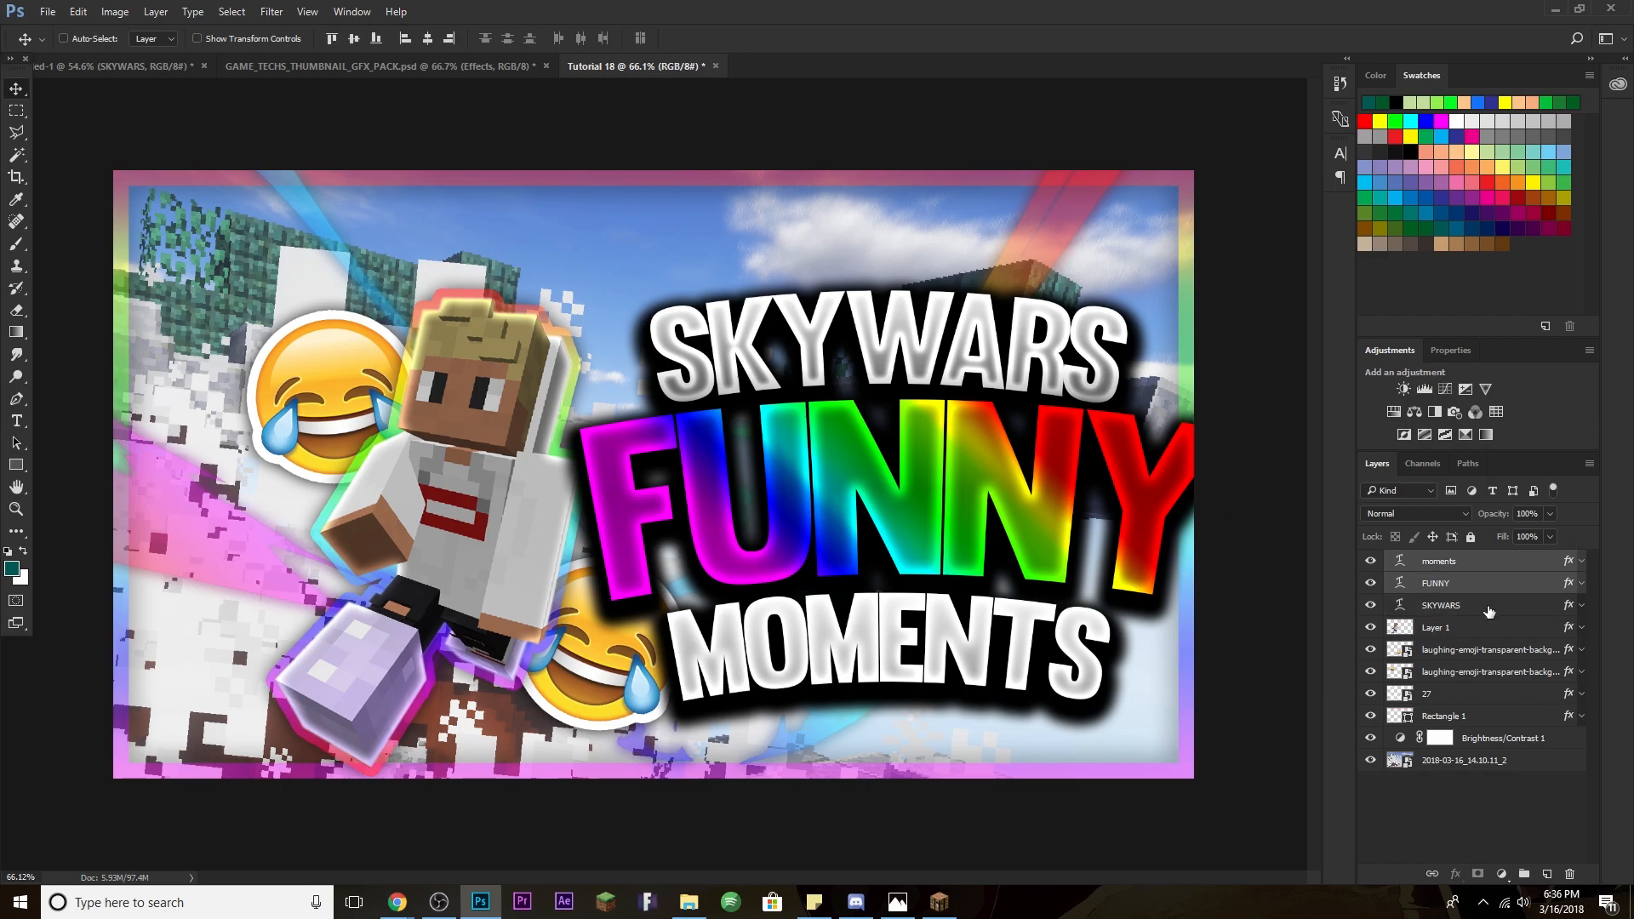
pyautogui.click(1488, 604)
pyautogui.keyDown('shift'); pyautogui.click(1485, 562); pyautogui.keyUp('shift')
pyautogui.hotkey('ctrl', 't')
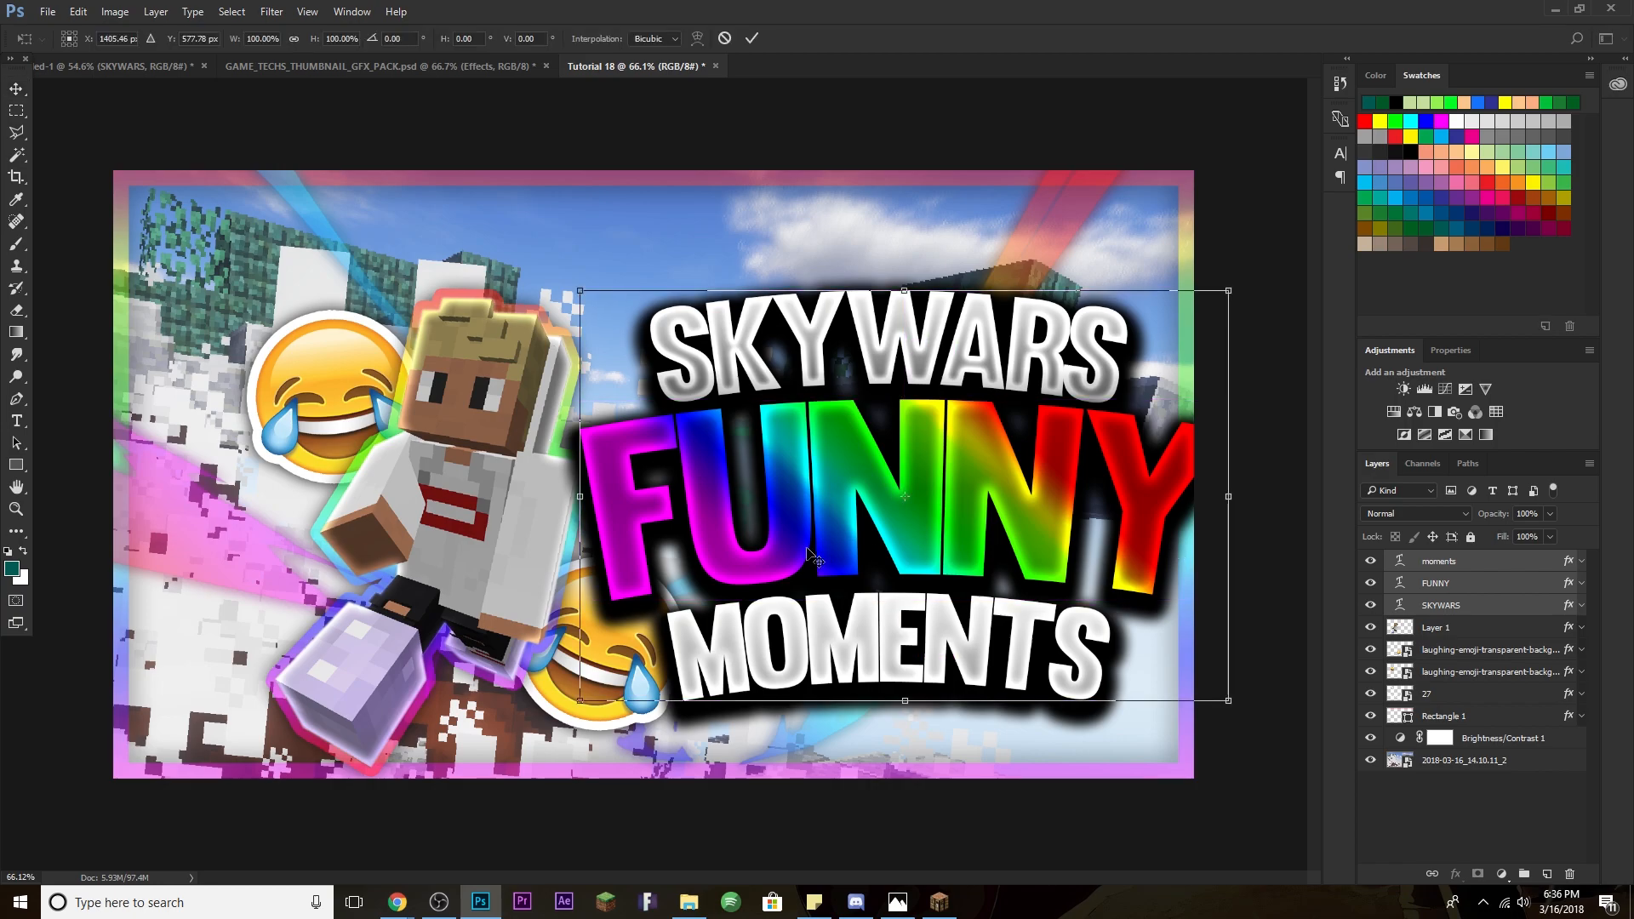
pyautogui.moveTo(1229, 291); pyautogui.dragTo(1189, 314)
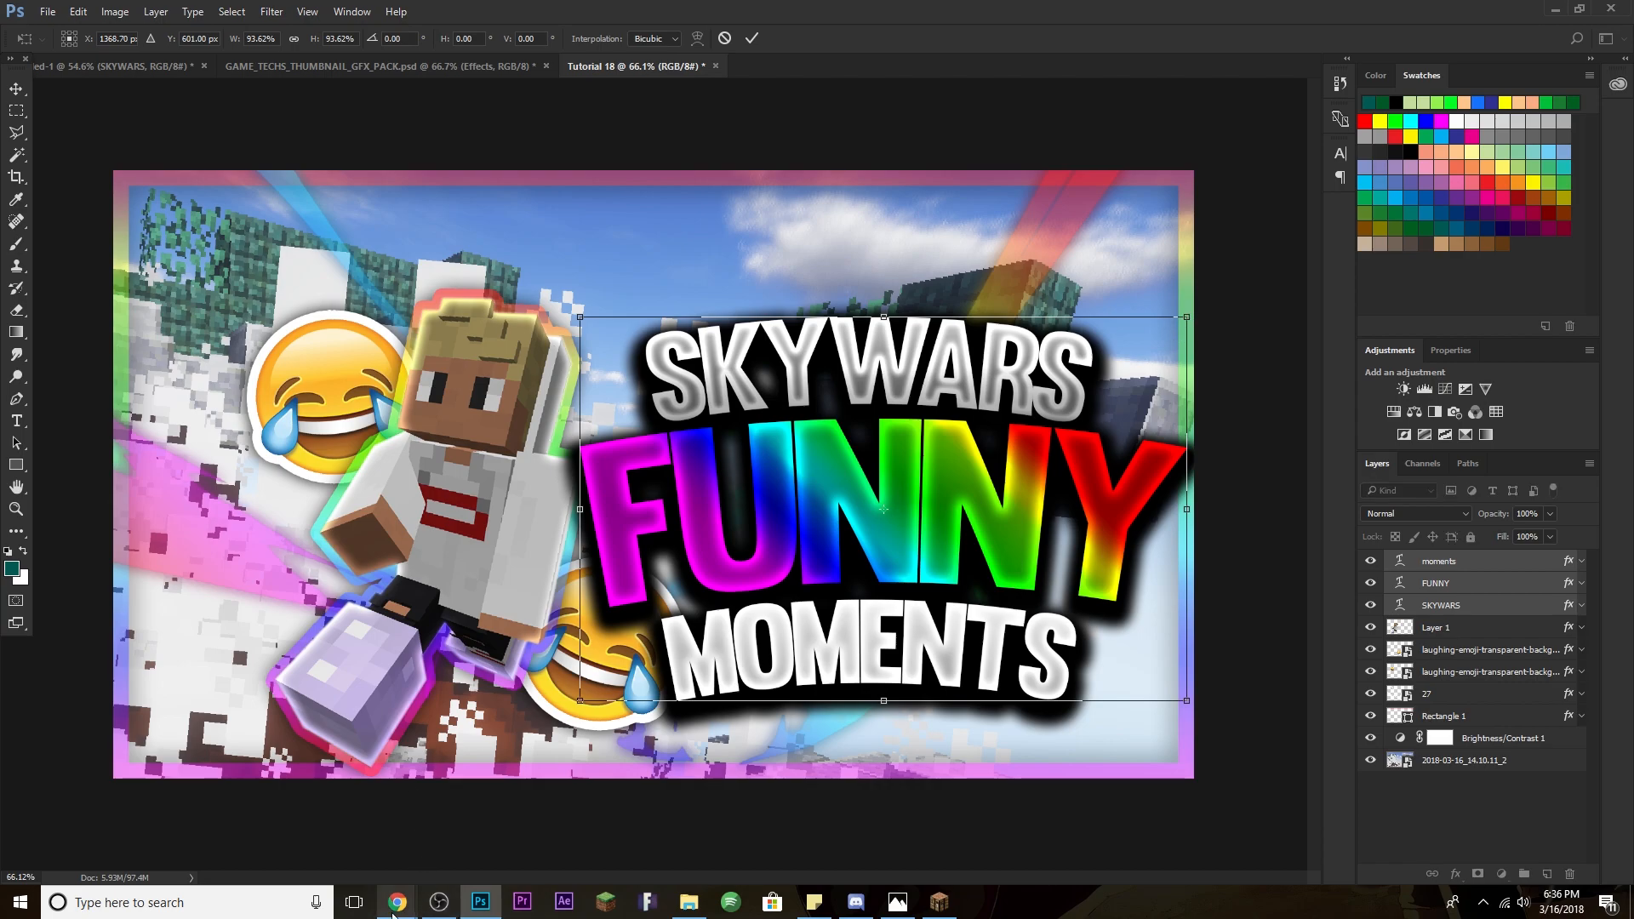
# Rotate the three titles slightly clockwise, shift them up and toward the character, and apply the transform.
pyautogui.moveTo(393, 915)
pyautogui.moveTo(1215, 295); pyautogui.dragTo(1243, 315)
pyautogui.moveTo(1115, 433); pyautogui.dragTo(1091, 409)
pyautogui.moveTo(1159, 730); pyautogui.dragTo(1168, 715)
pyautogui.moveTo(1103, 611); pyautogui.dragTo(1098, 609)
pyautogui.press('Return')
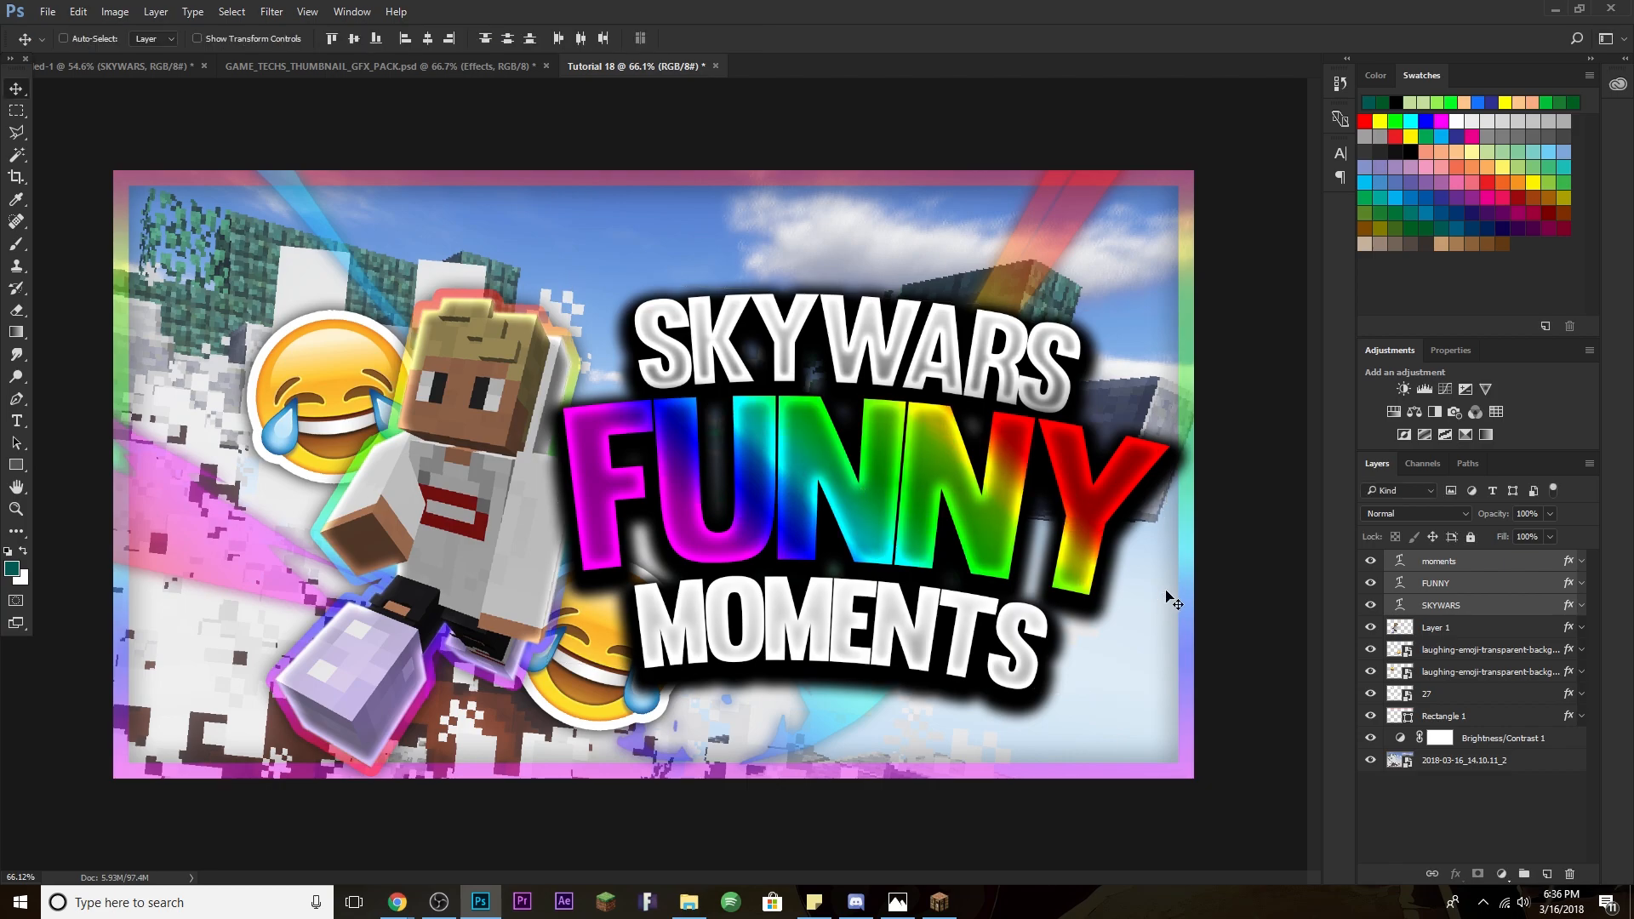
# Bring the character and both laughing emoji layers above the title layers and shift them together slightly up and left.
pyautogui.click(1434, 628)
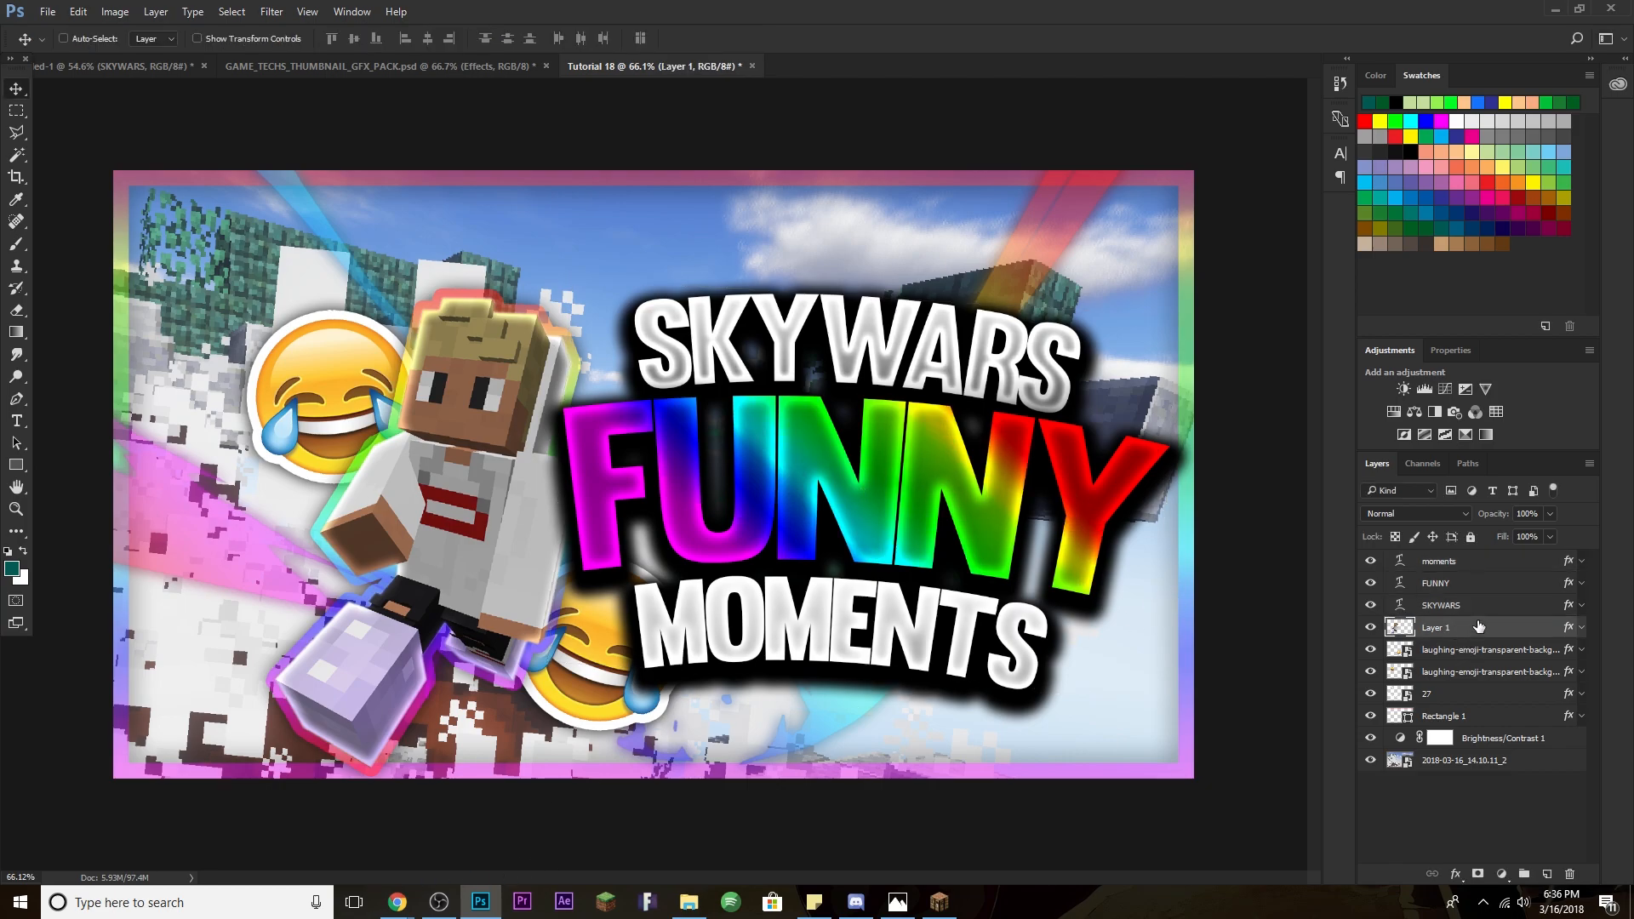
pyautogui.keyDown('shift'); pyautogui.click(1479, 674); pyautogui.keyUp('shift')
pyautogui.moveTo(1476, 631); pyautogui.dragTo(1477, 558)
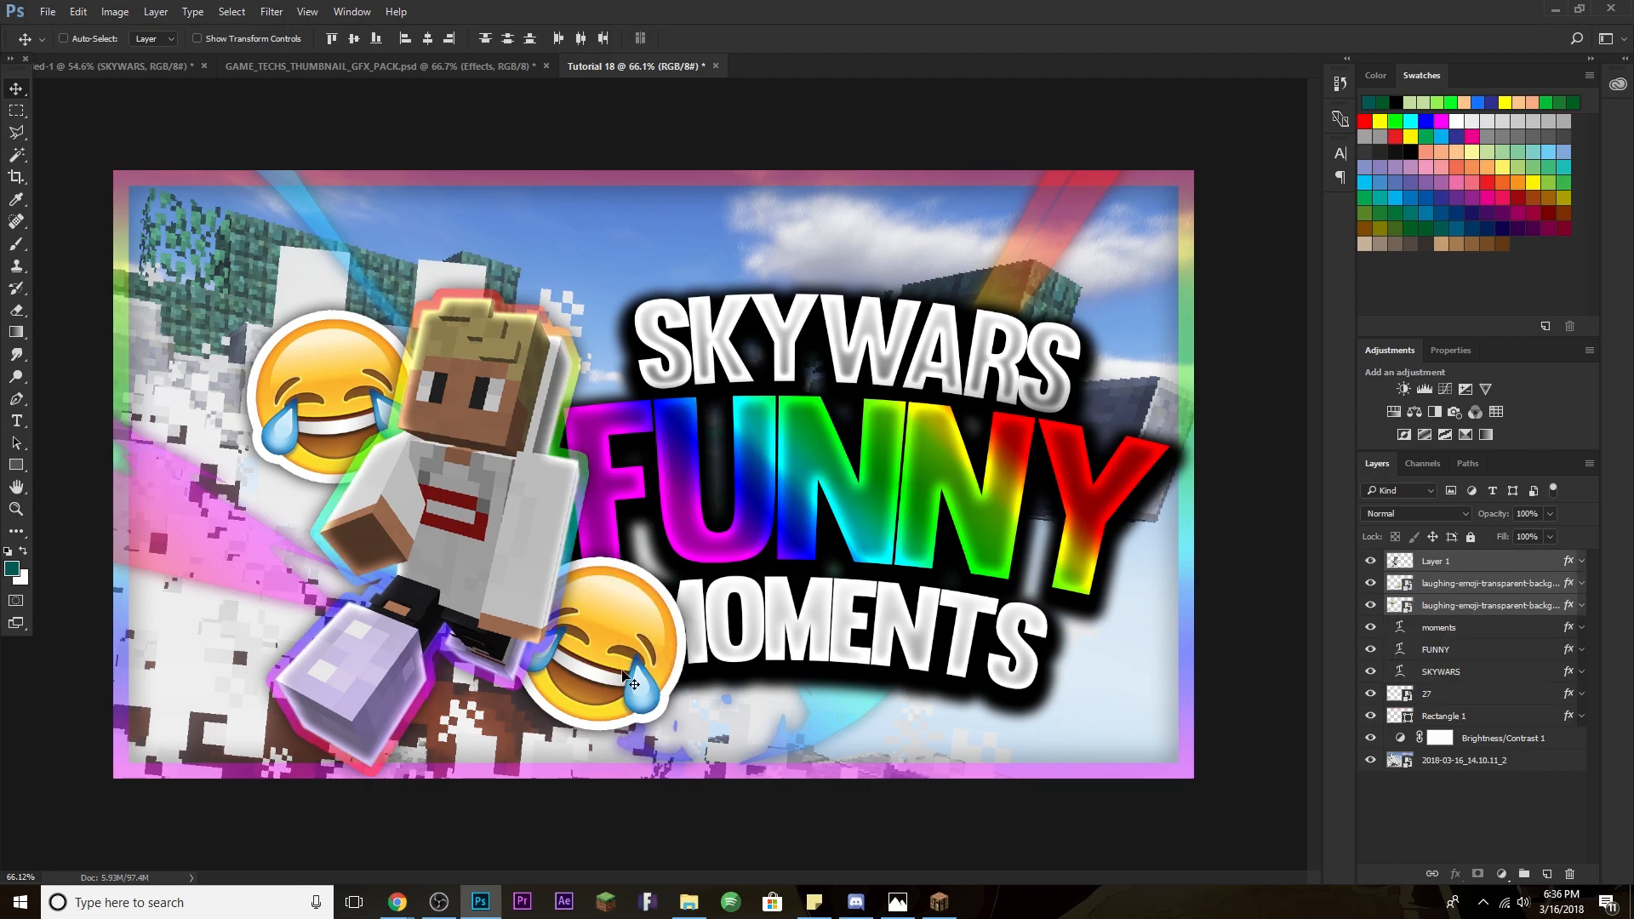
pyautogui.moveTo(466, 528)
pyautogui.mouseDown()
pyautogui.moveTo(428, 512)
pyautogui.moveTo(447, 541)
pyautogui.moveTo(451, 529)
pyautogui.mouseUp()
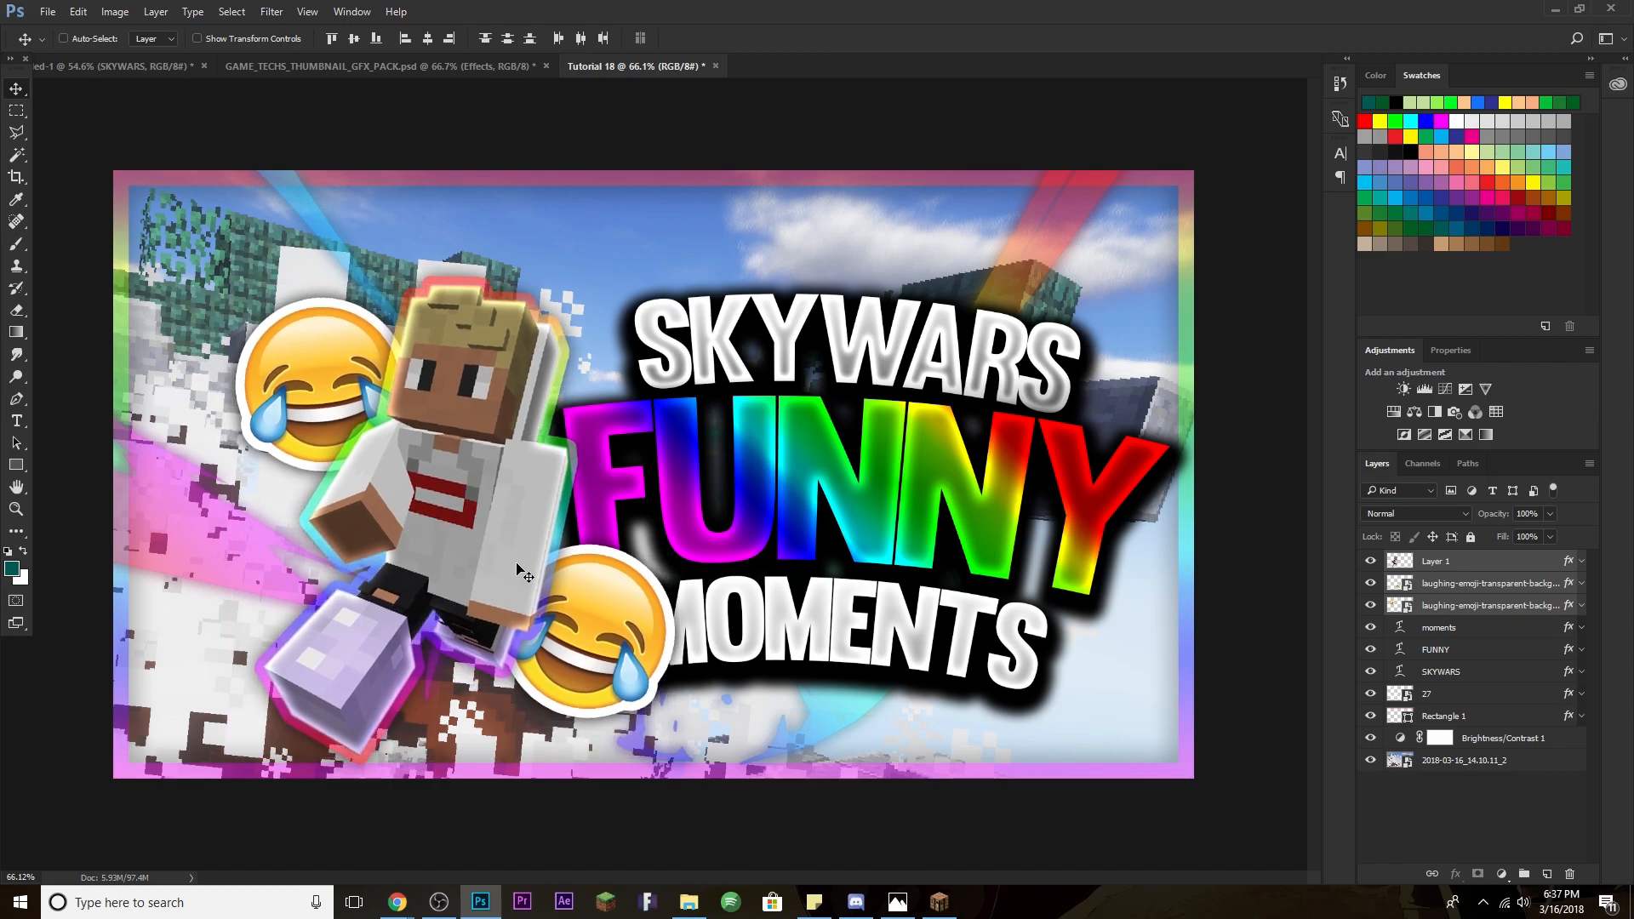
# Move the lower laughing emoji slightly left behind the character and the upper emoji slightly up.
pyautogui.click(1515, 592)
pyautogui.moveTo(603, 644)
pyautogui.mouseDown()
pyautogui.moveTo(571, 638)
pyautogui.moveTo(591, 634)
pyautogui.mouseUp()
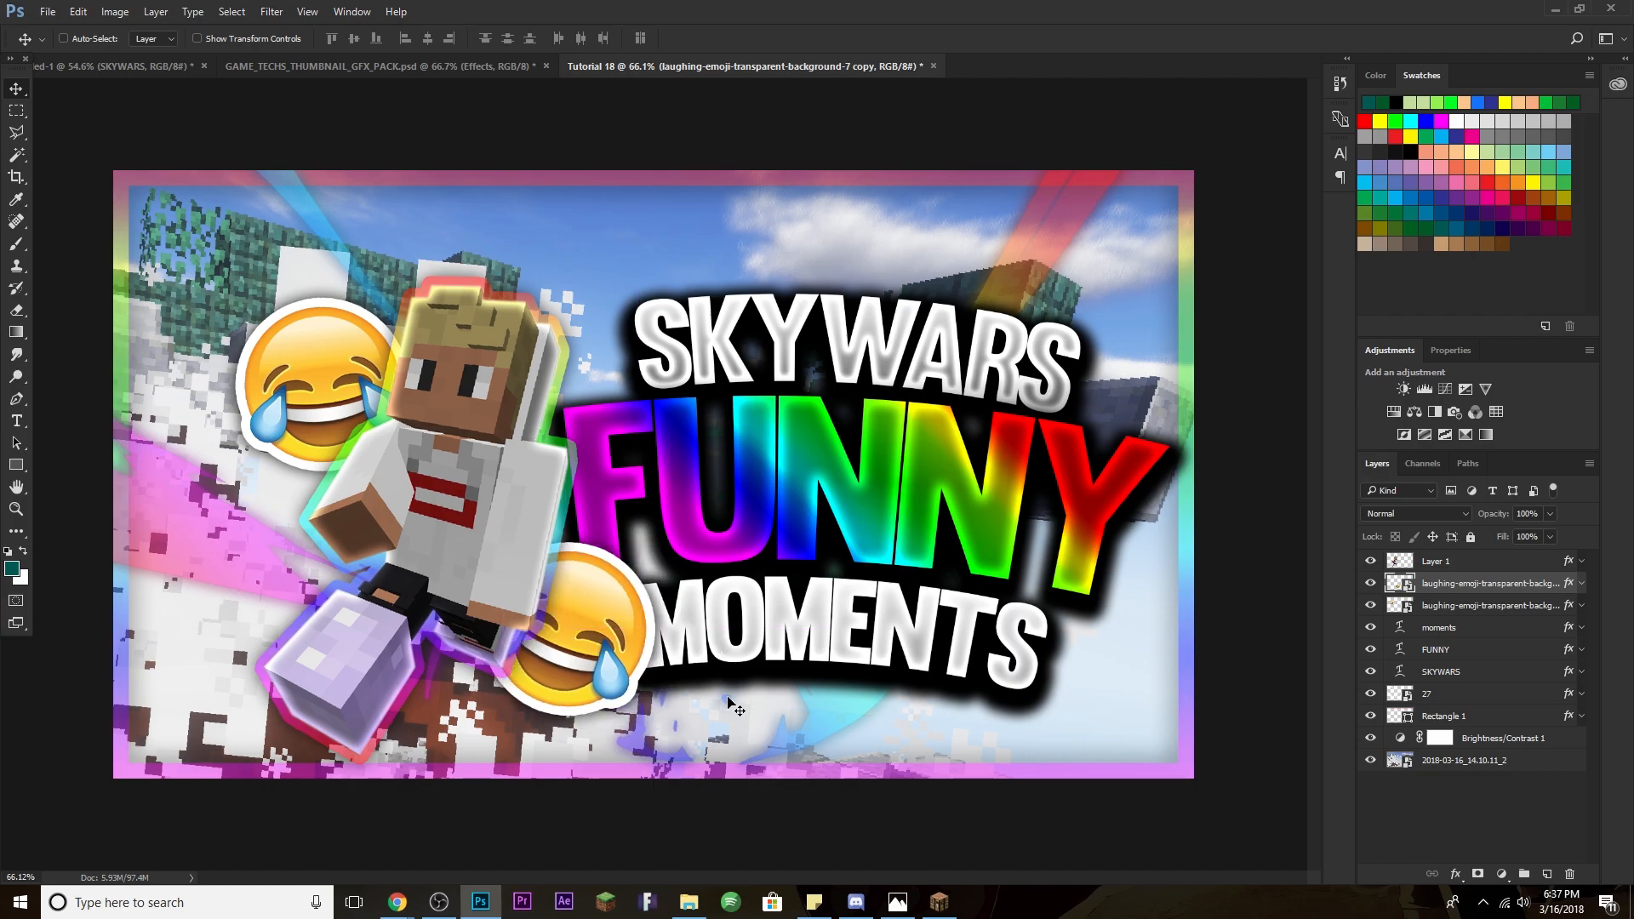
pyautogui.click(1516, 610)
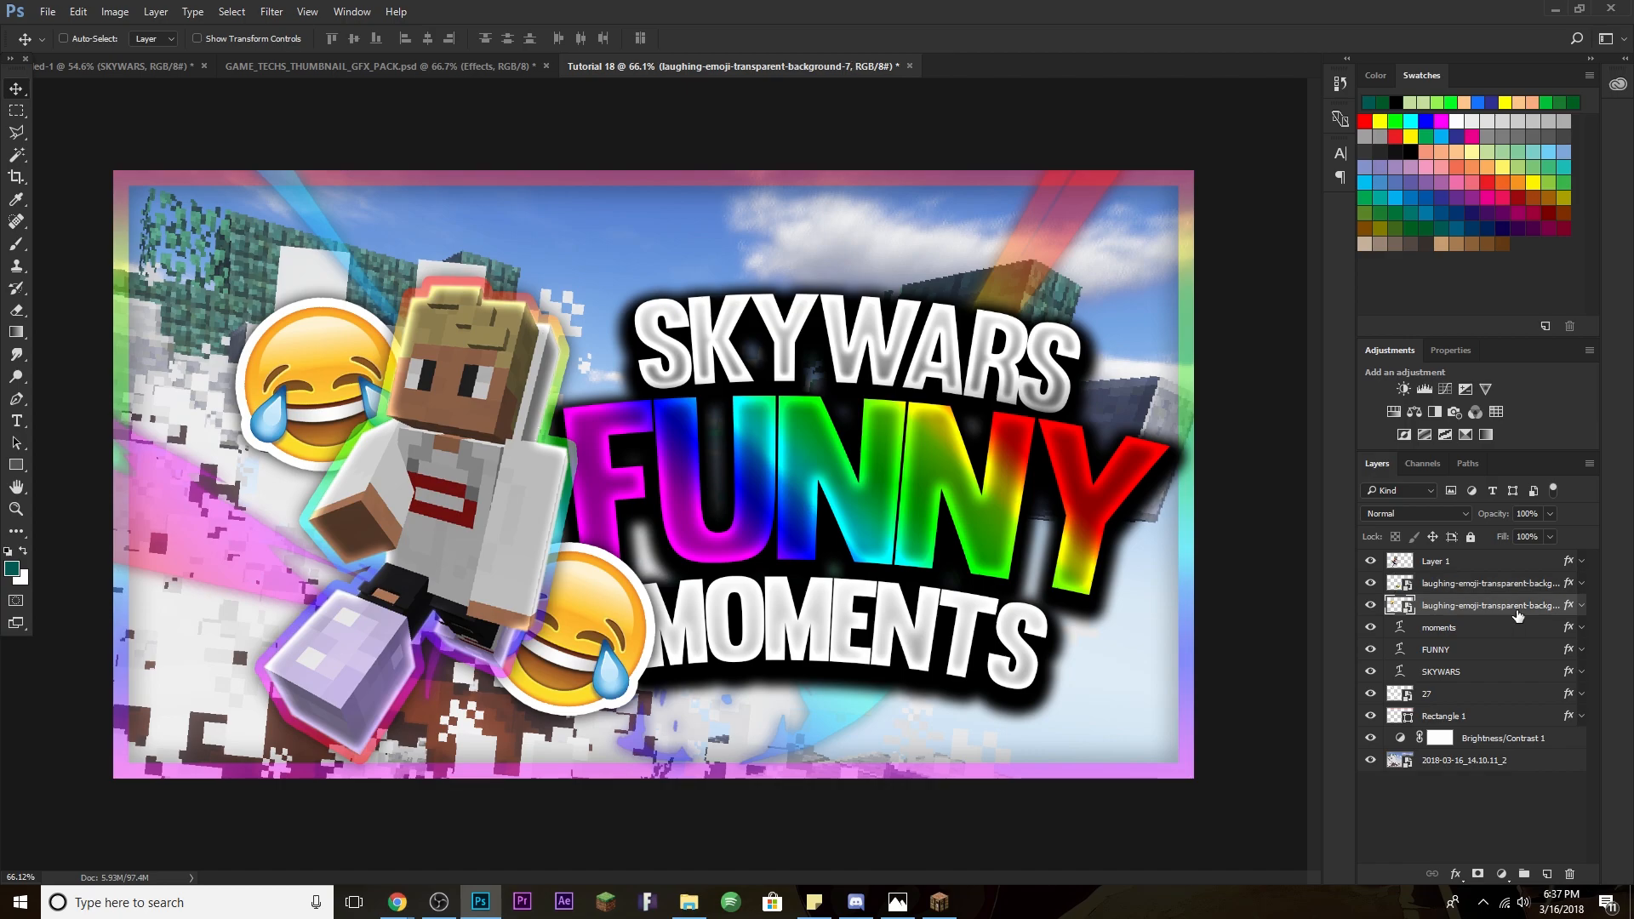
pyautogui.moveTo(324, 365); pyautogui.dragTo(324, 380)
# Rotate the three title layers together by 2.27° clockwise and move them slightly up and right.
pyautogui.click(1498, 628)
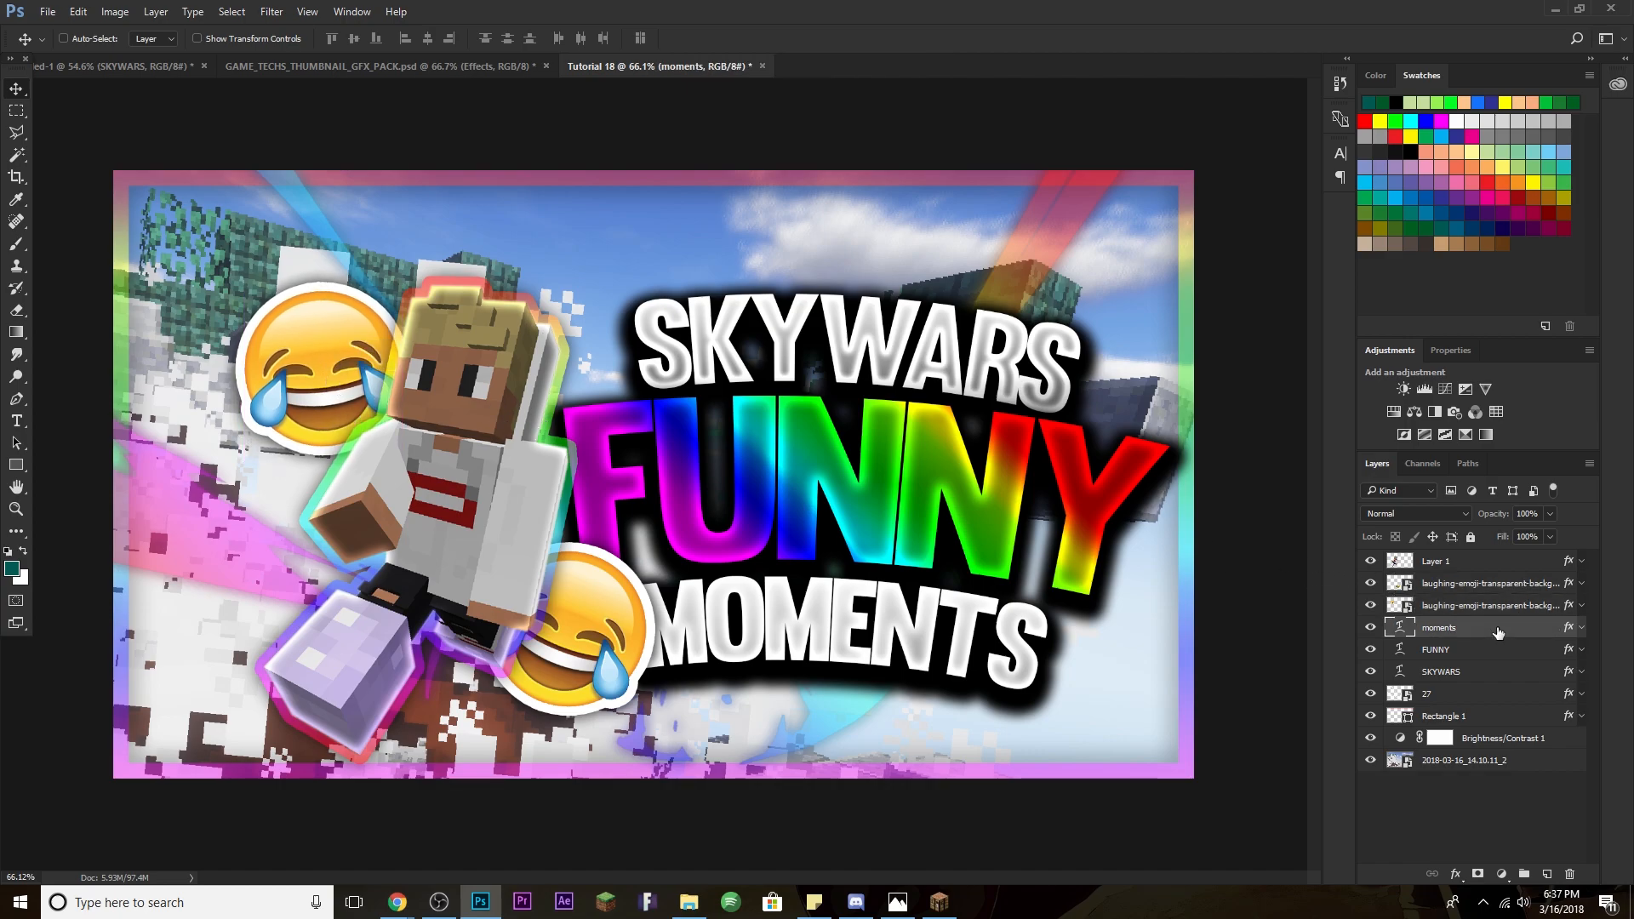
pyautogui.keyDown('shift'); pyautogui.click(1491, 682); pyautogui.keyUp('shift')
pyautogui.hotkey('ctrl', 't')
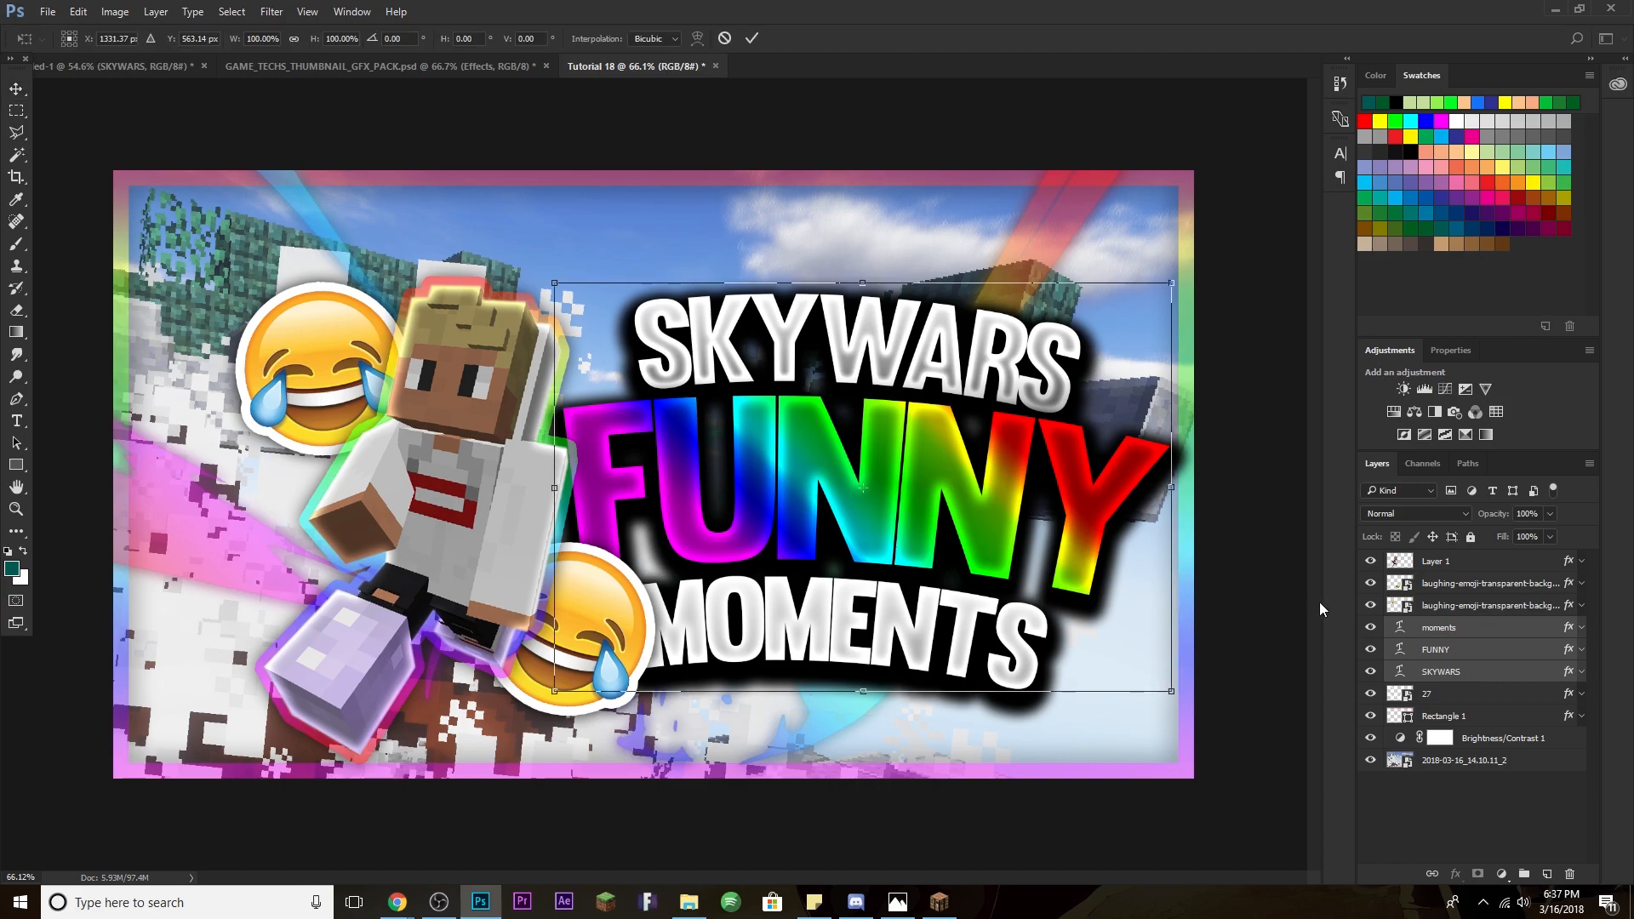
pyautogui.moveTo(1215, 721); pyautogui.dragTo(1183, 724)
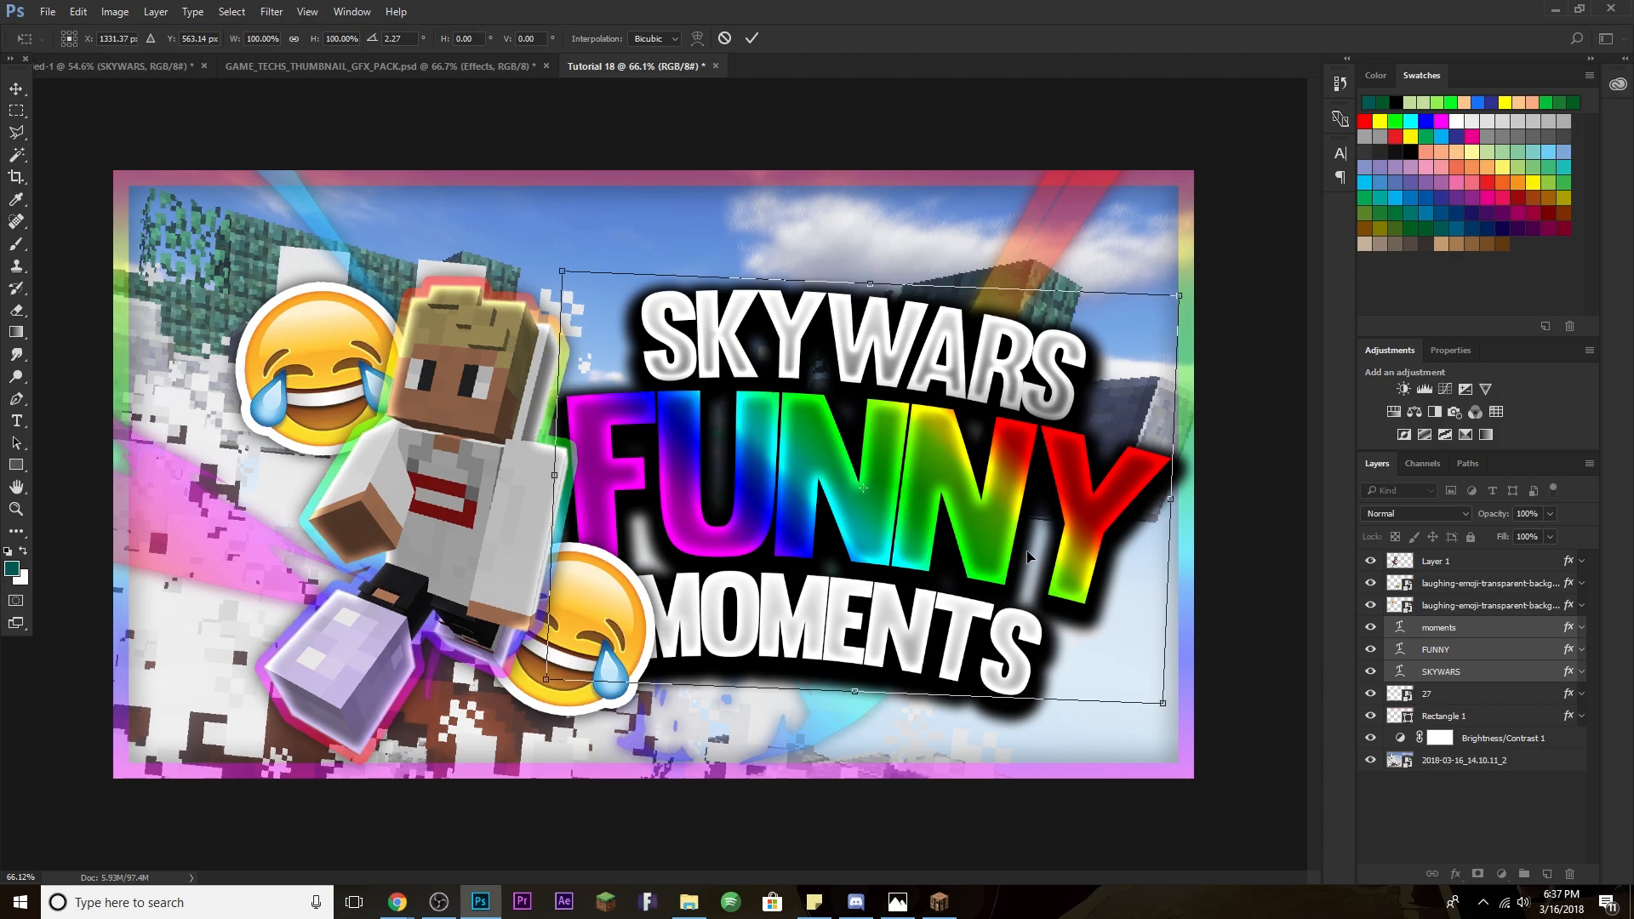
pyautogui.moveTo(989, 539); pyautogui.dragTo(1003, 522)
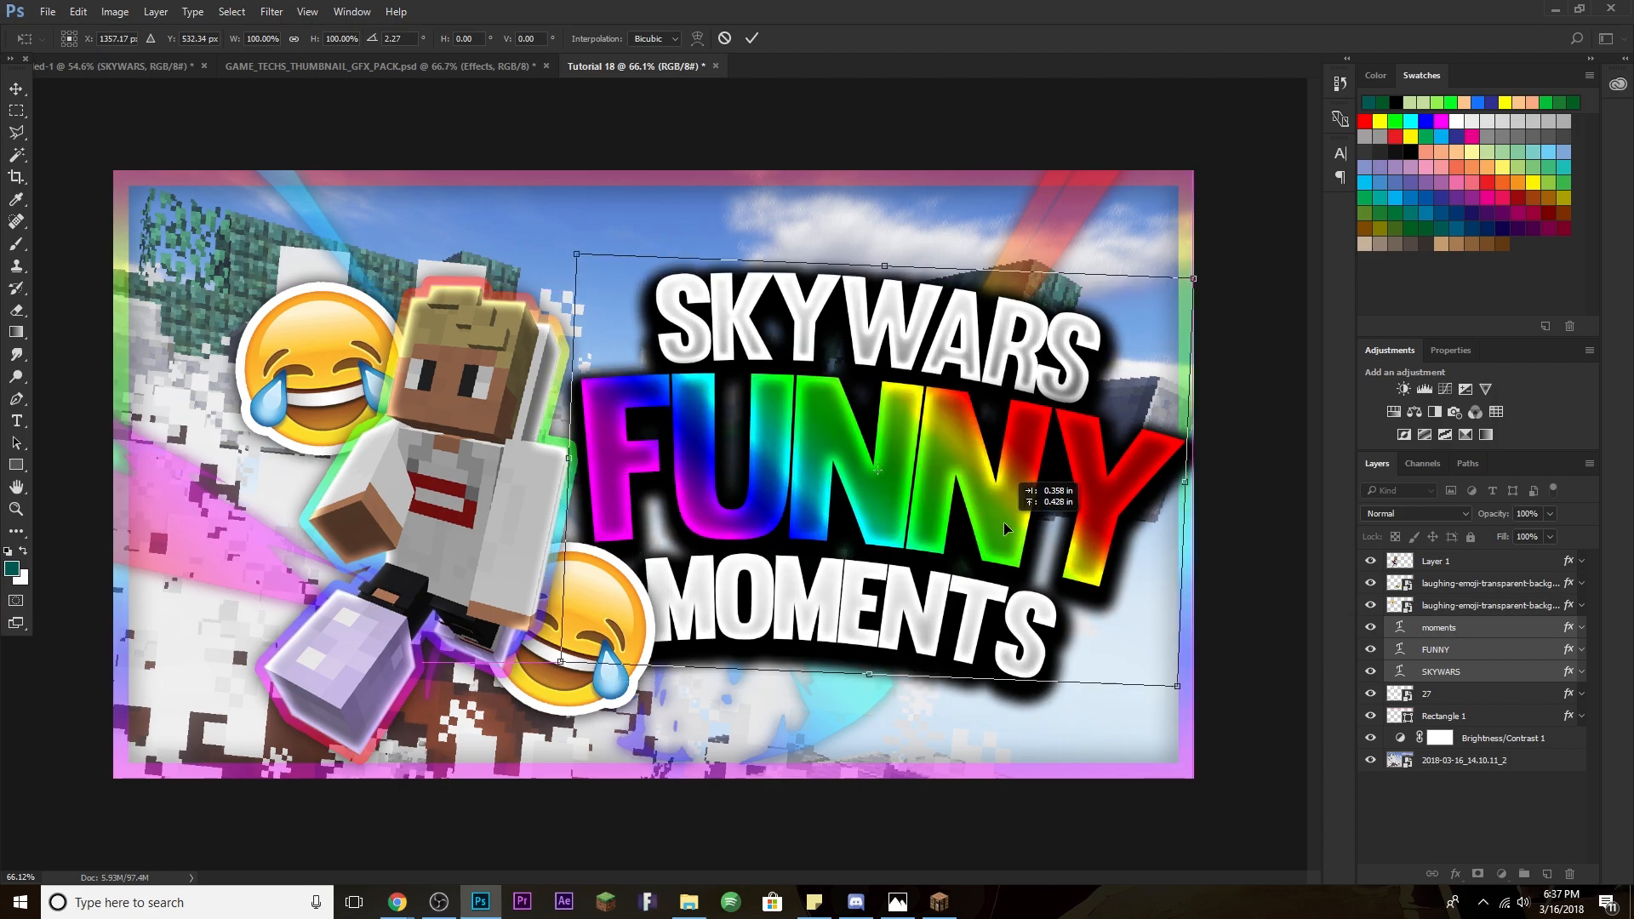
pyautogui.press('Return')
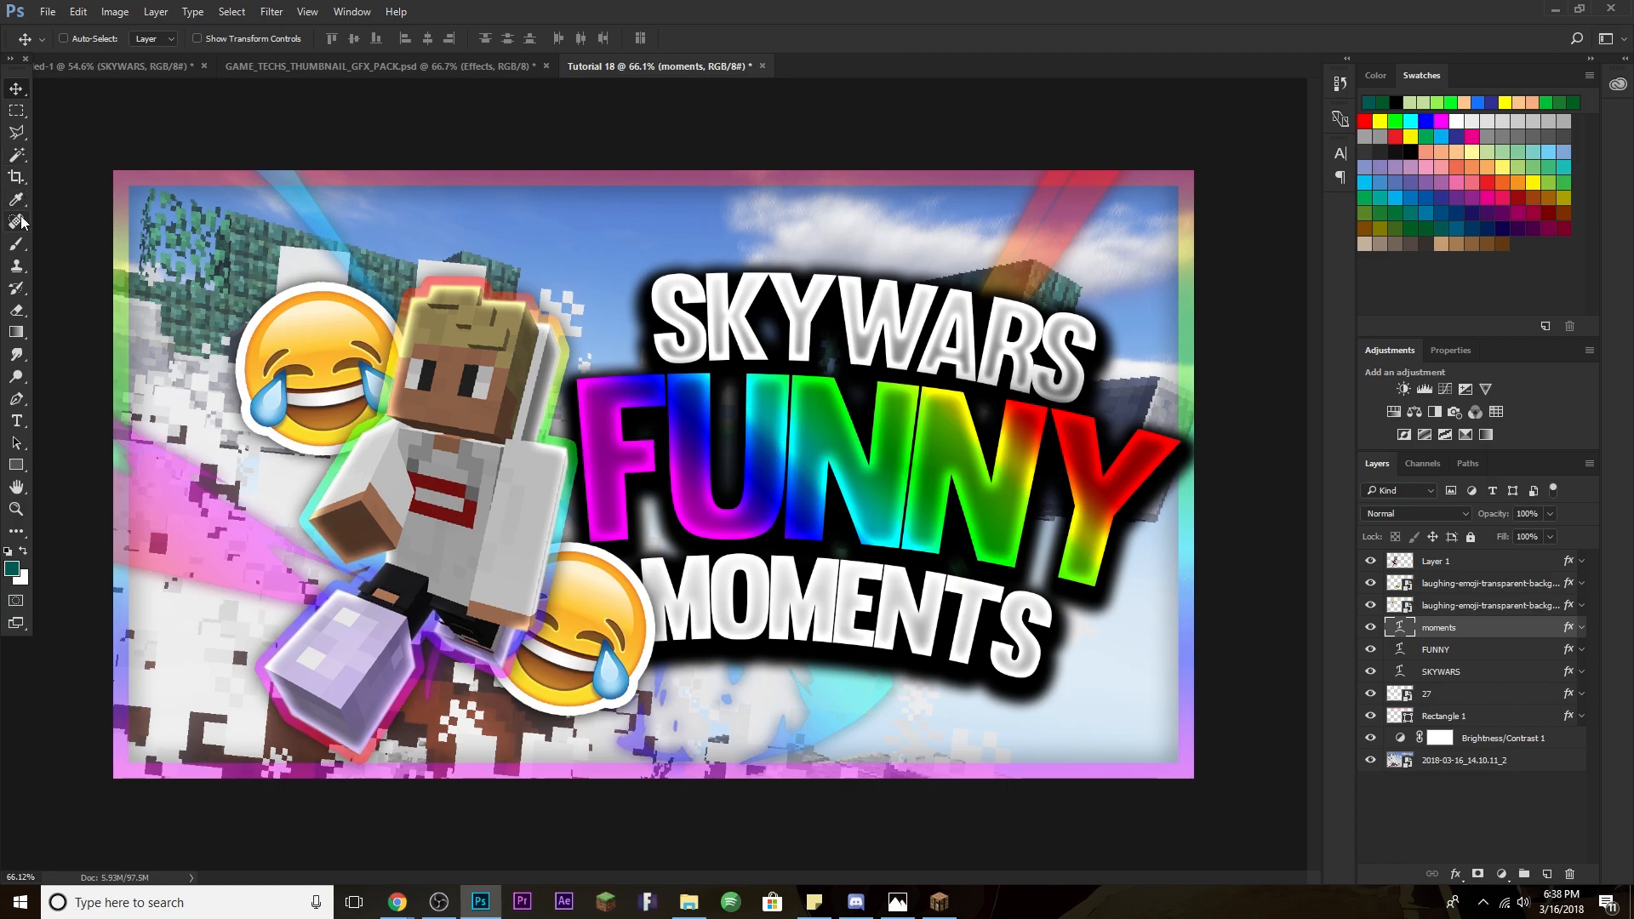
# Add an exclamation mark to the end of the MOMENTS text.
pyautogui.click(17, 421)
pyautogui.click(1006, 648)
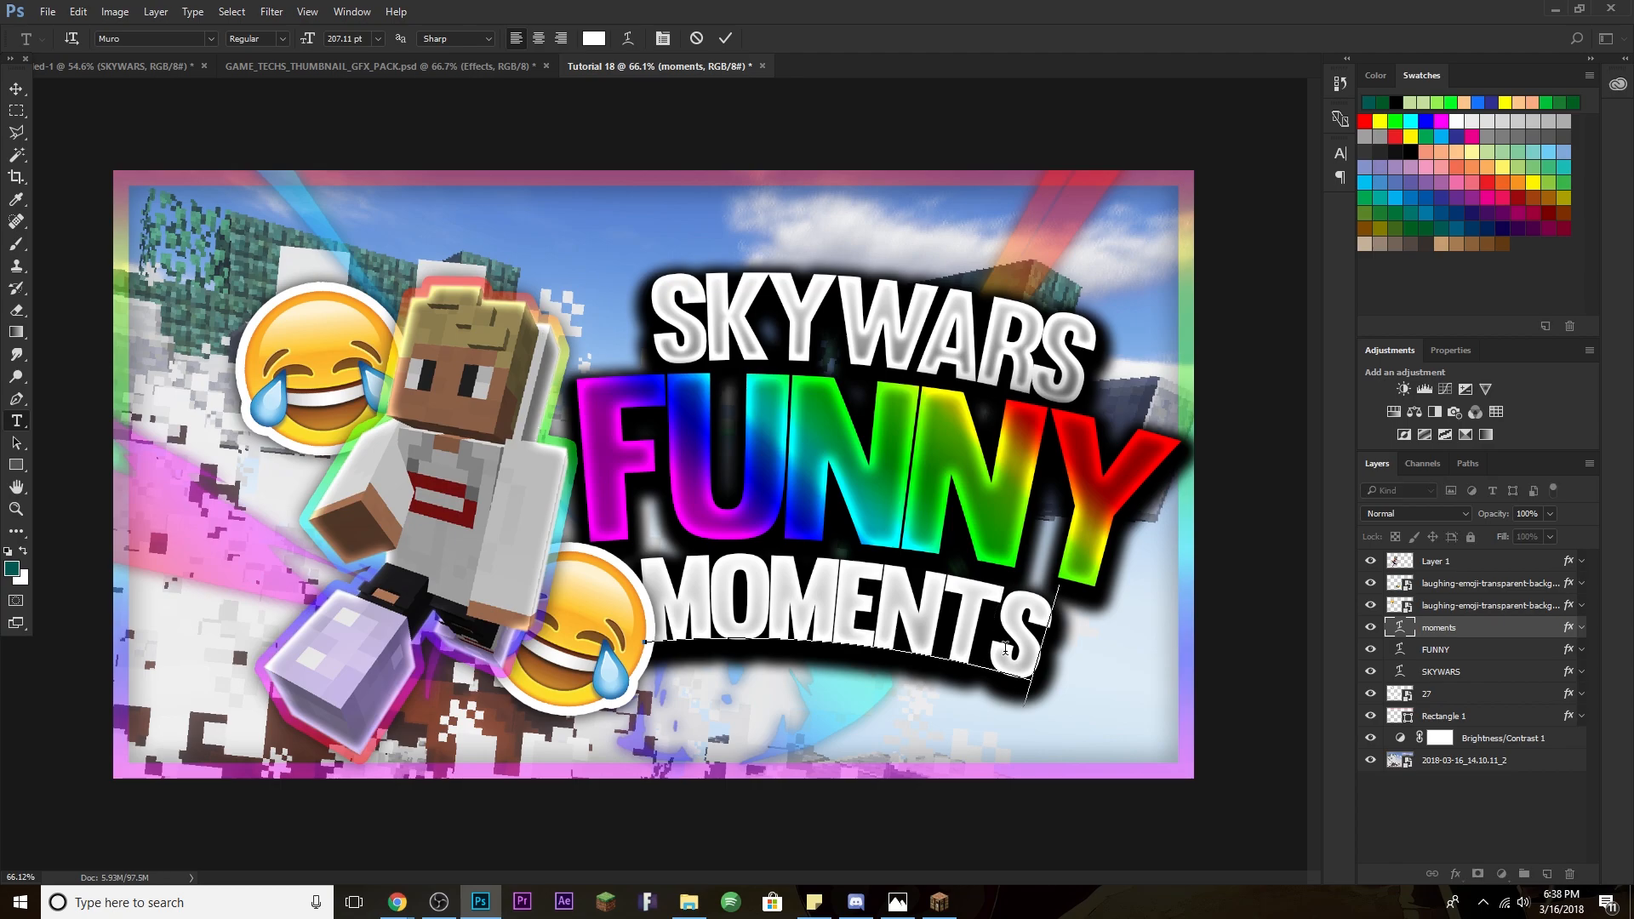
pyautogui.write('!')
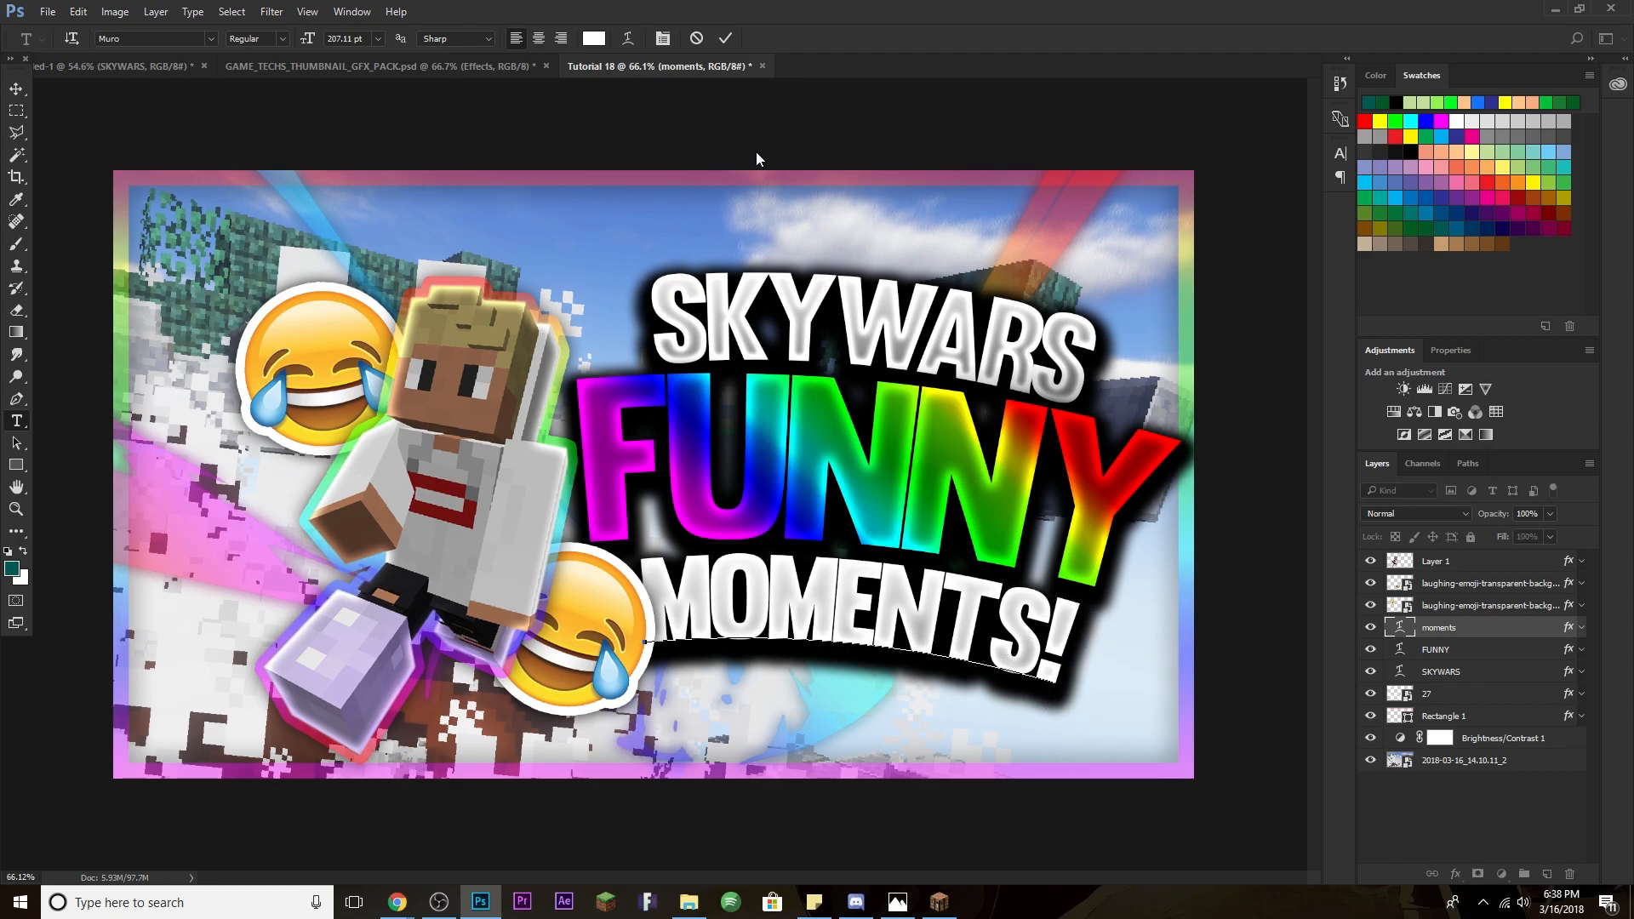
pyautogui.click(724, 40)
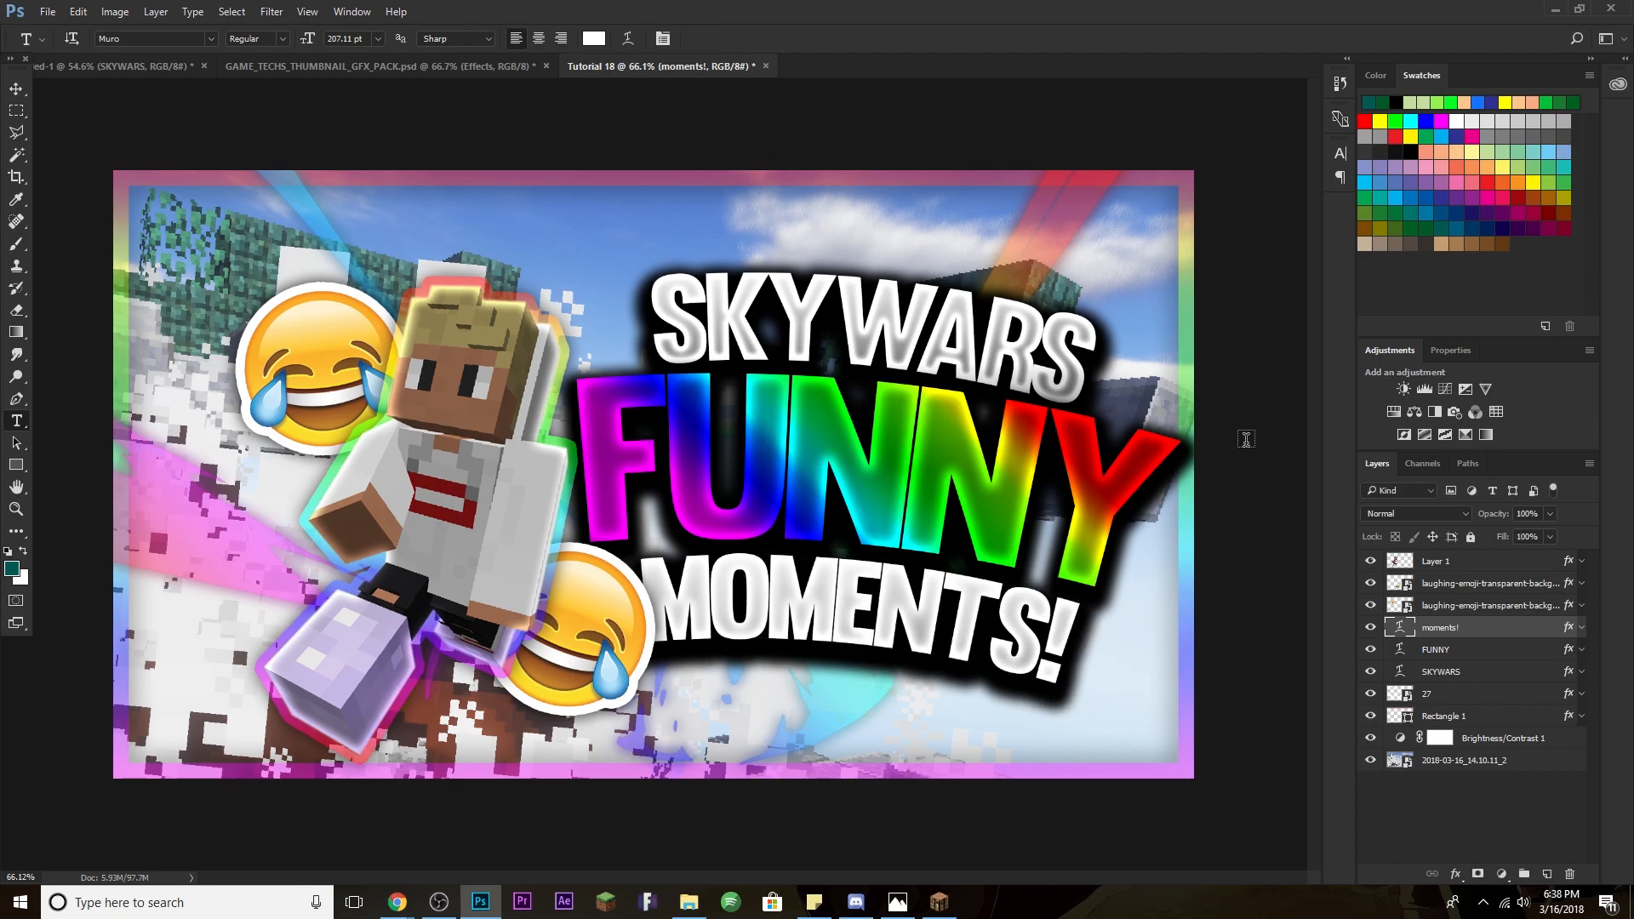
# Scale the FUNNY title to 93.01%, position it between the SKYWARS and MOMENTS! lines, and apply the transform.
pyautogui.click(1468, 584)
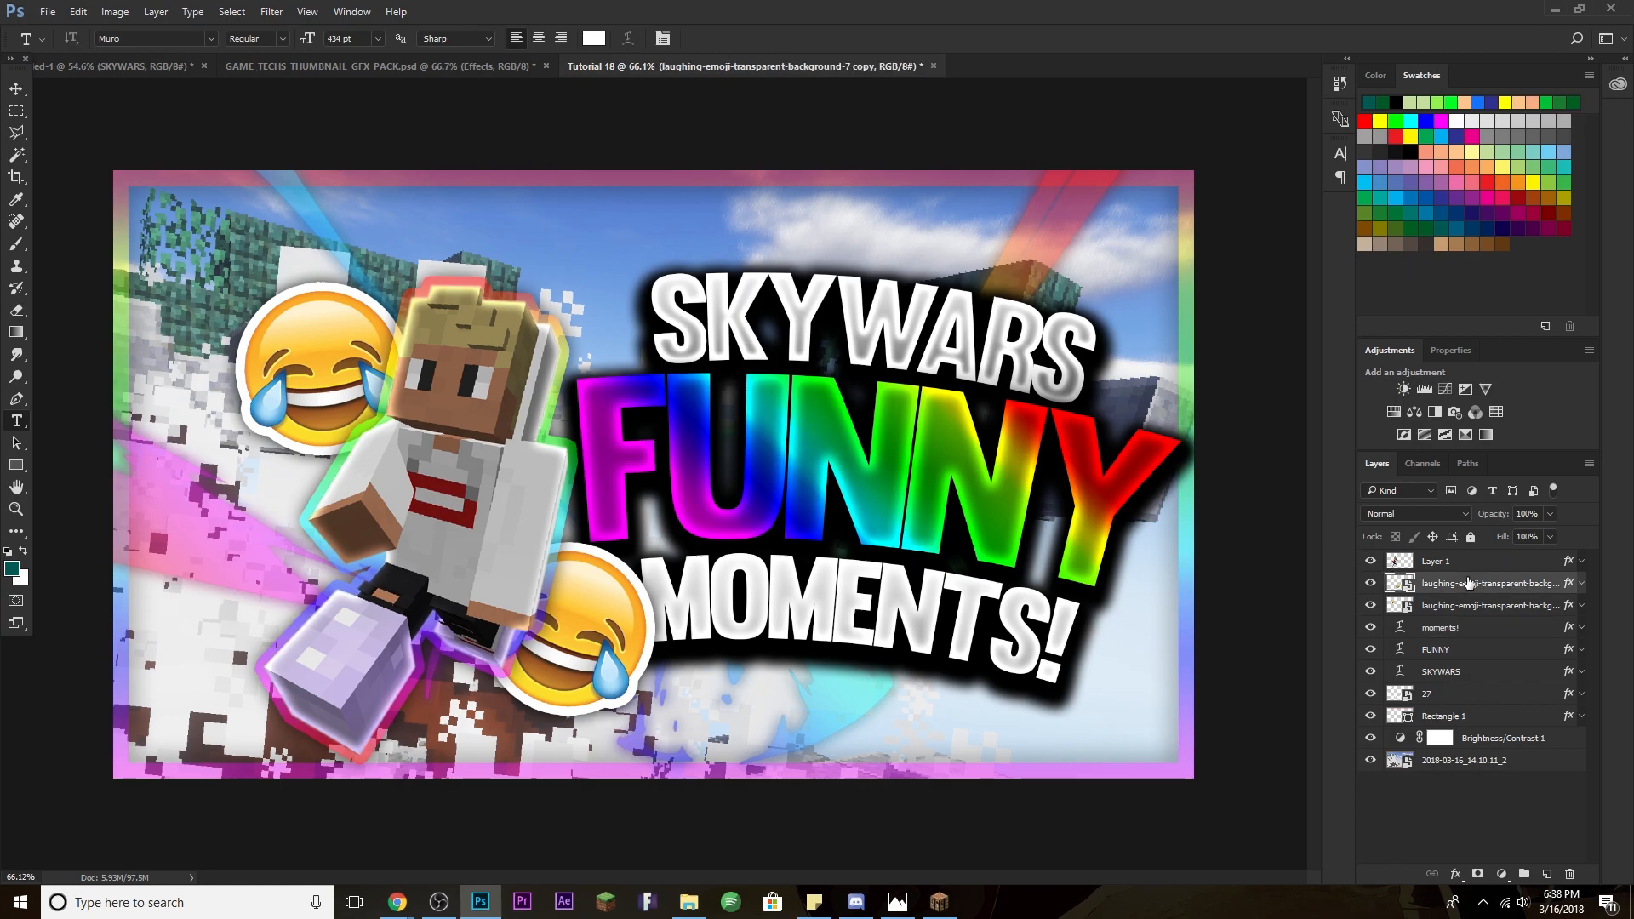
pyautogui.click(1471, 657)
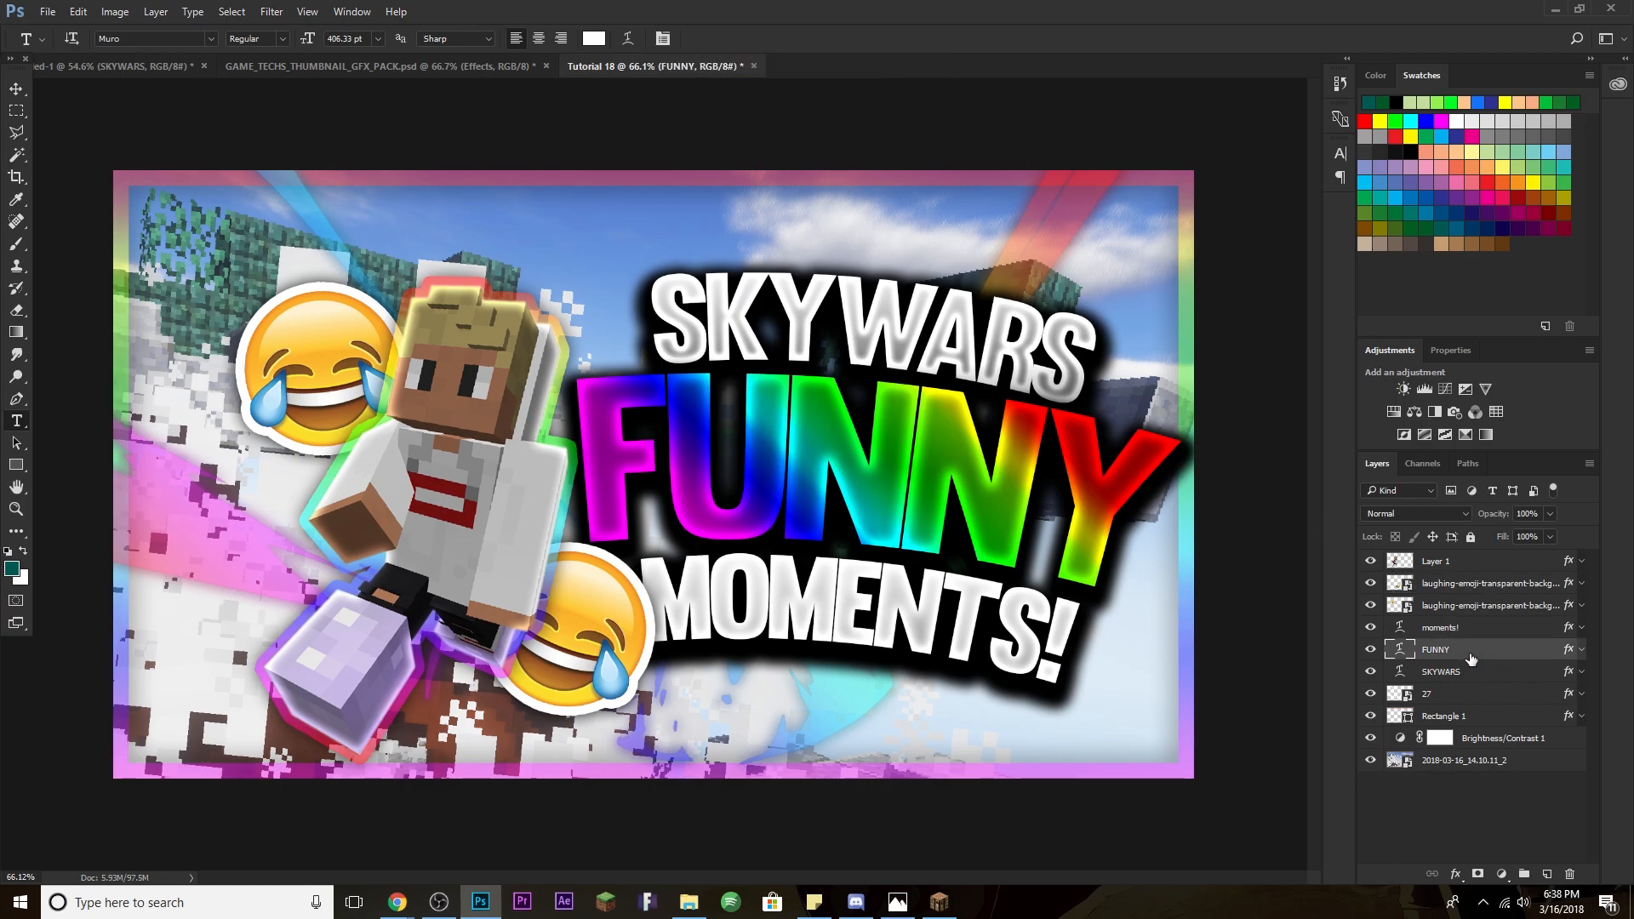
pyautogui.hotkey('ctrl', 't')
pyautogui.moveTo(550, 308); pyautogui.dragTo(587, 337)
pyautogui.moveTo(1042, 507); pyautogui.dragTo(1011, 485)
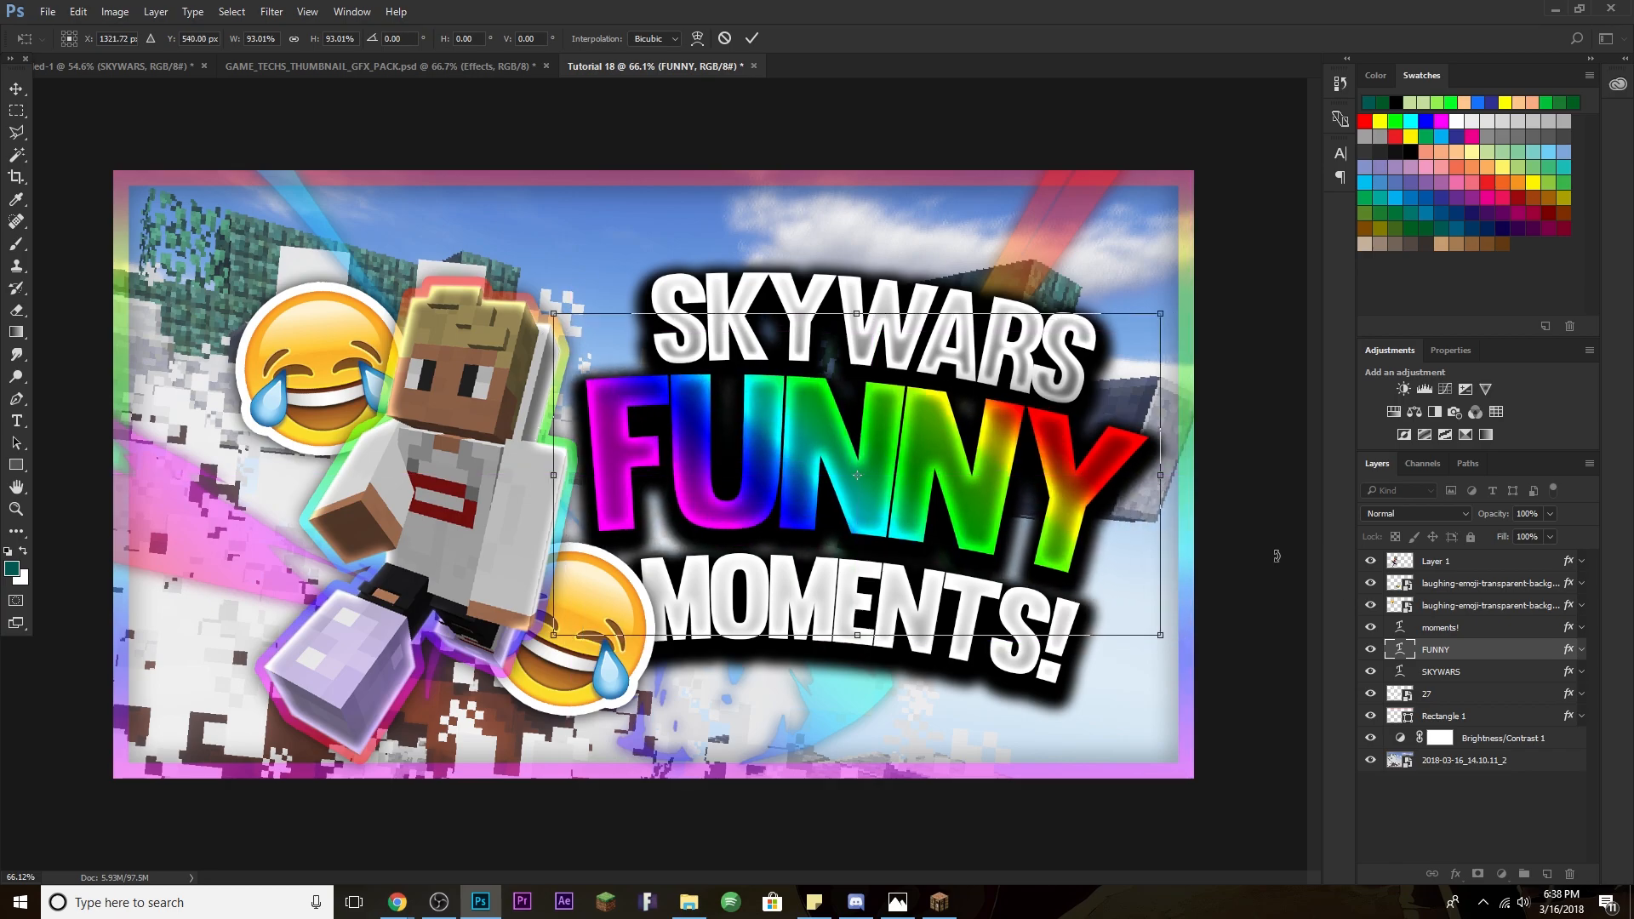
pyautogui.press('Return')
# Move the MOMENTS! text up and left so it sits closely beneath the FUNNY title.
pyautogui.click(1069, 601)
pyautogui.press('t')
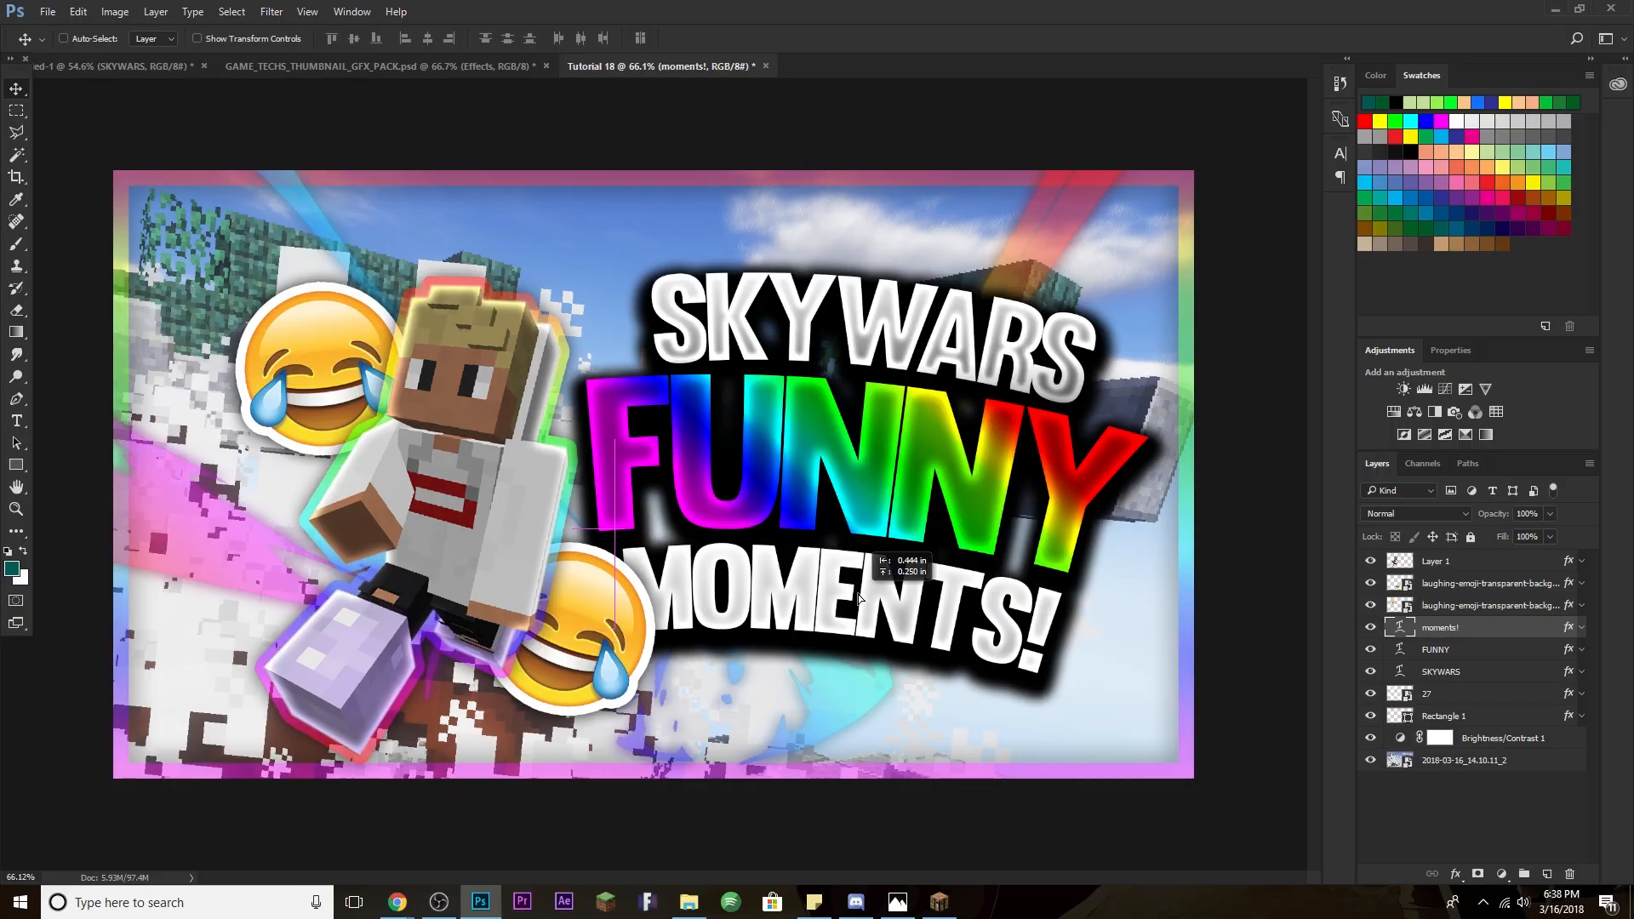
pyautogui.moveTo(866, 600); pyautogui.dragTo(856, 600)
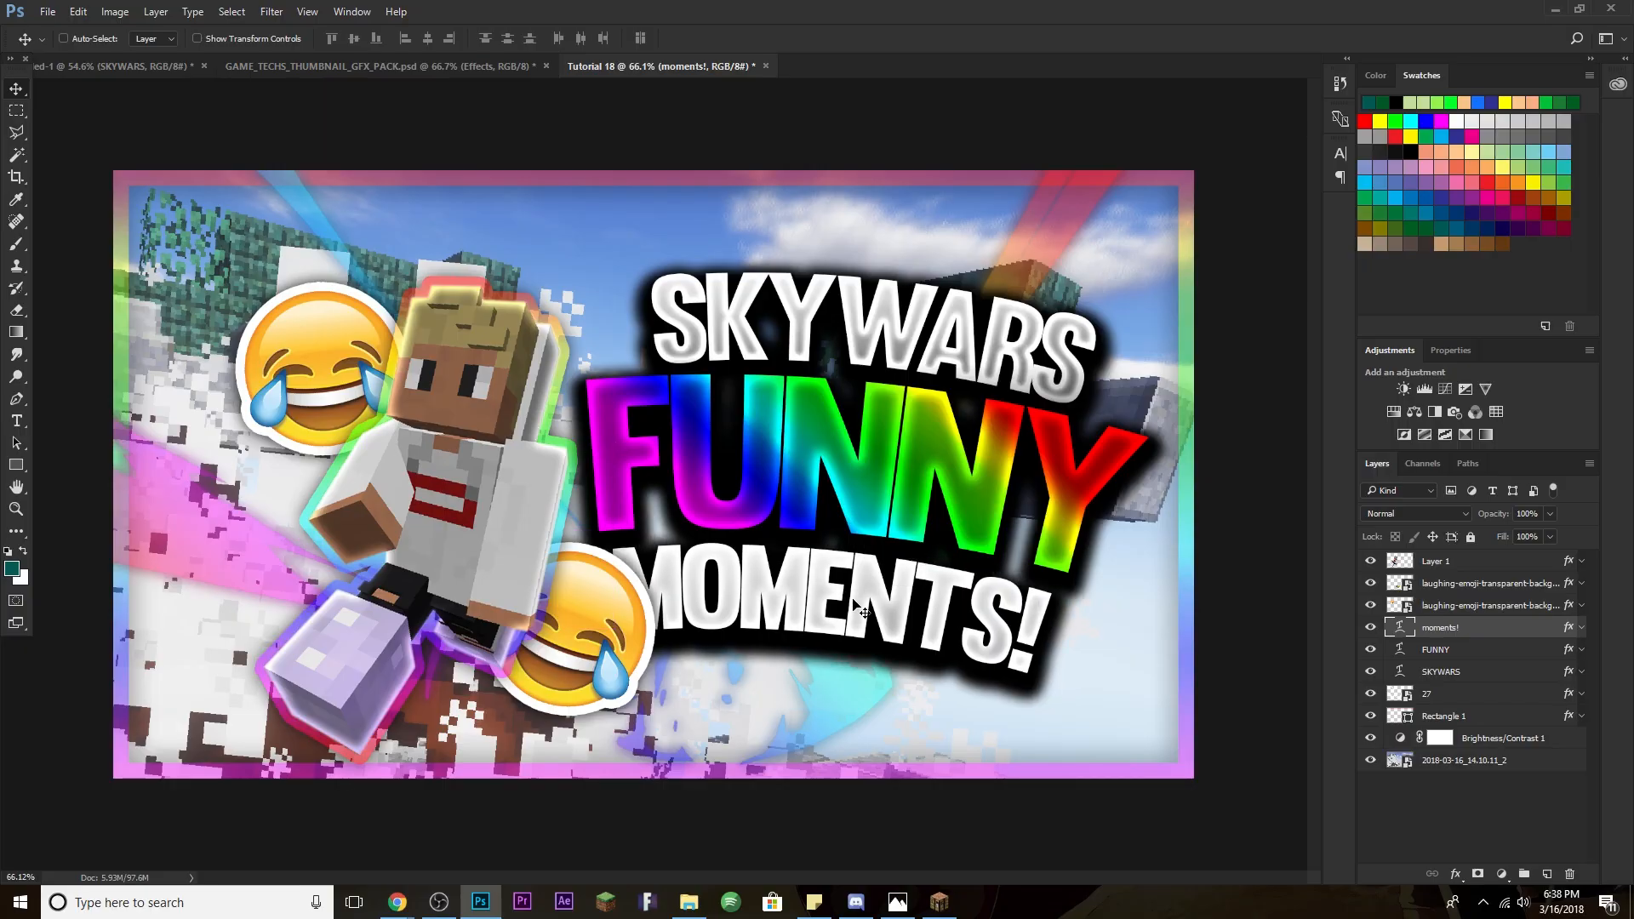
# Move the SKYWARS, FUNNY and MOMENTS! titles together slightly up and right, away from the character.
pyautogui.keyDown('shift'); pyautogui.click(1498, 679); pyautogui.keyUp('shift')
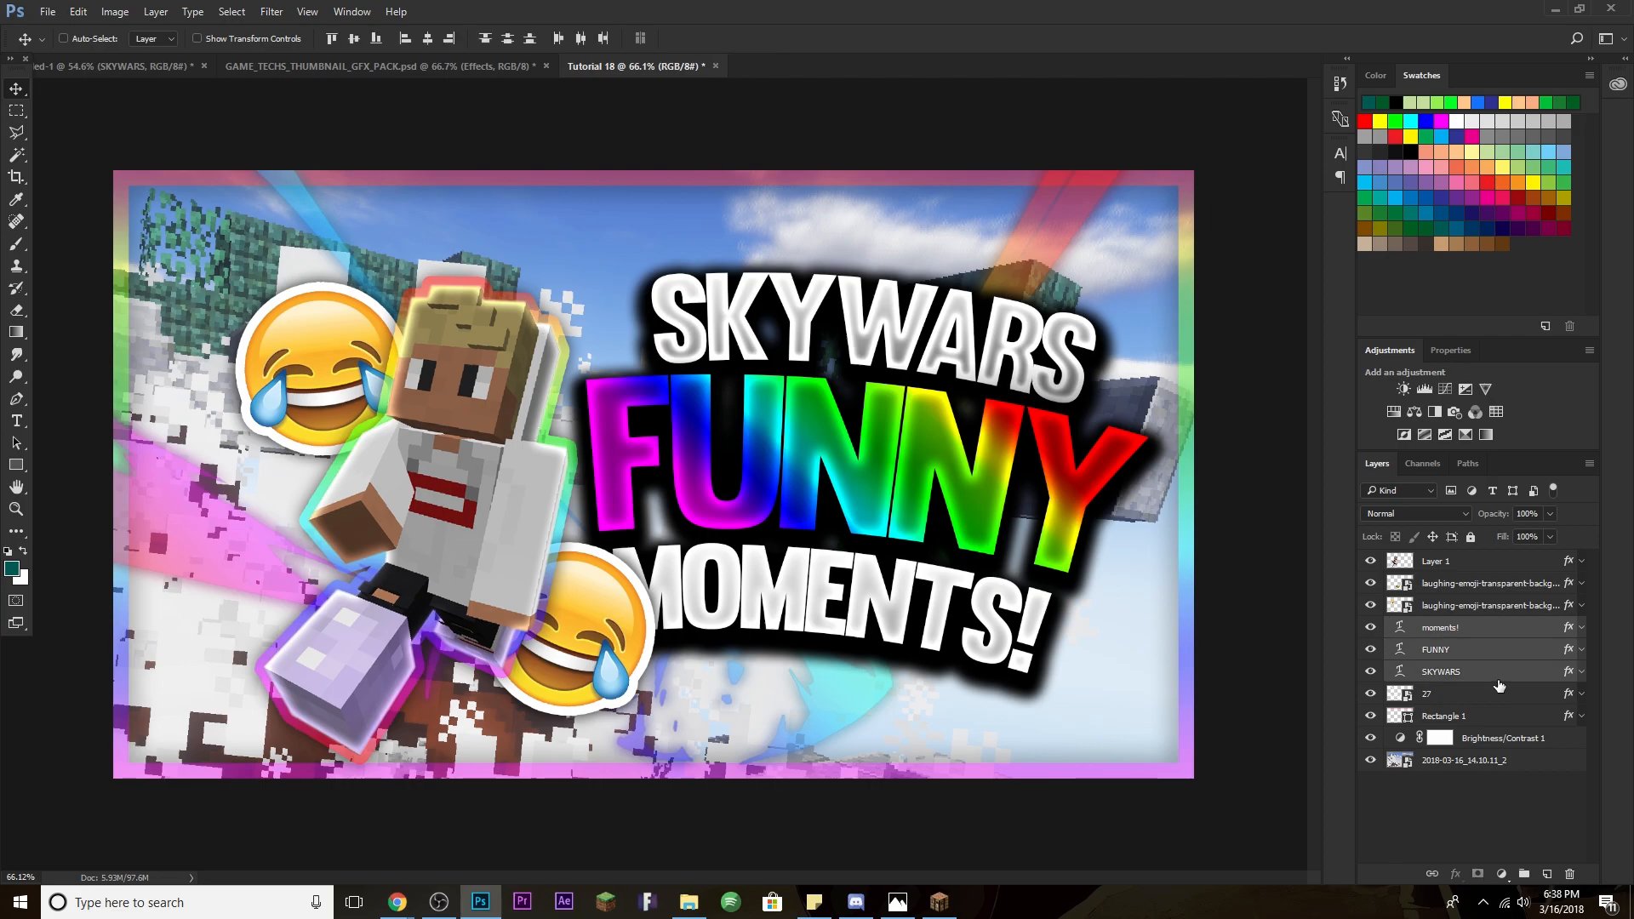
pyautogui.moveTo(892, 524)
pyautogui.mouseDown()
pyautogui.moveTo(923, 526)
pyautogui.moveTo(909, 515)
pyautogui.mouseUp()
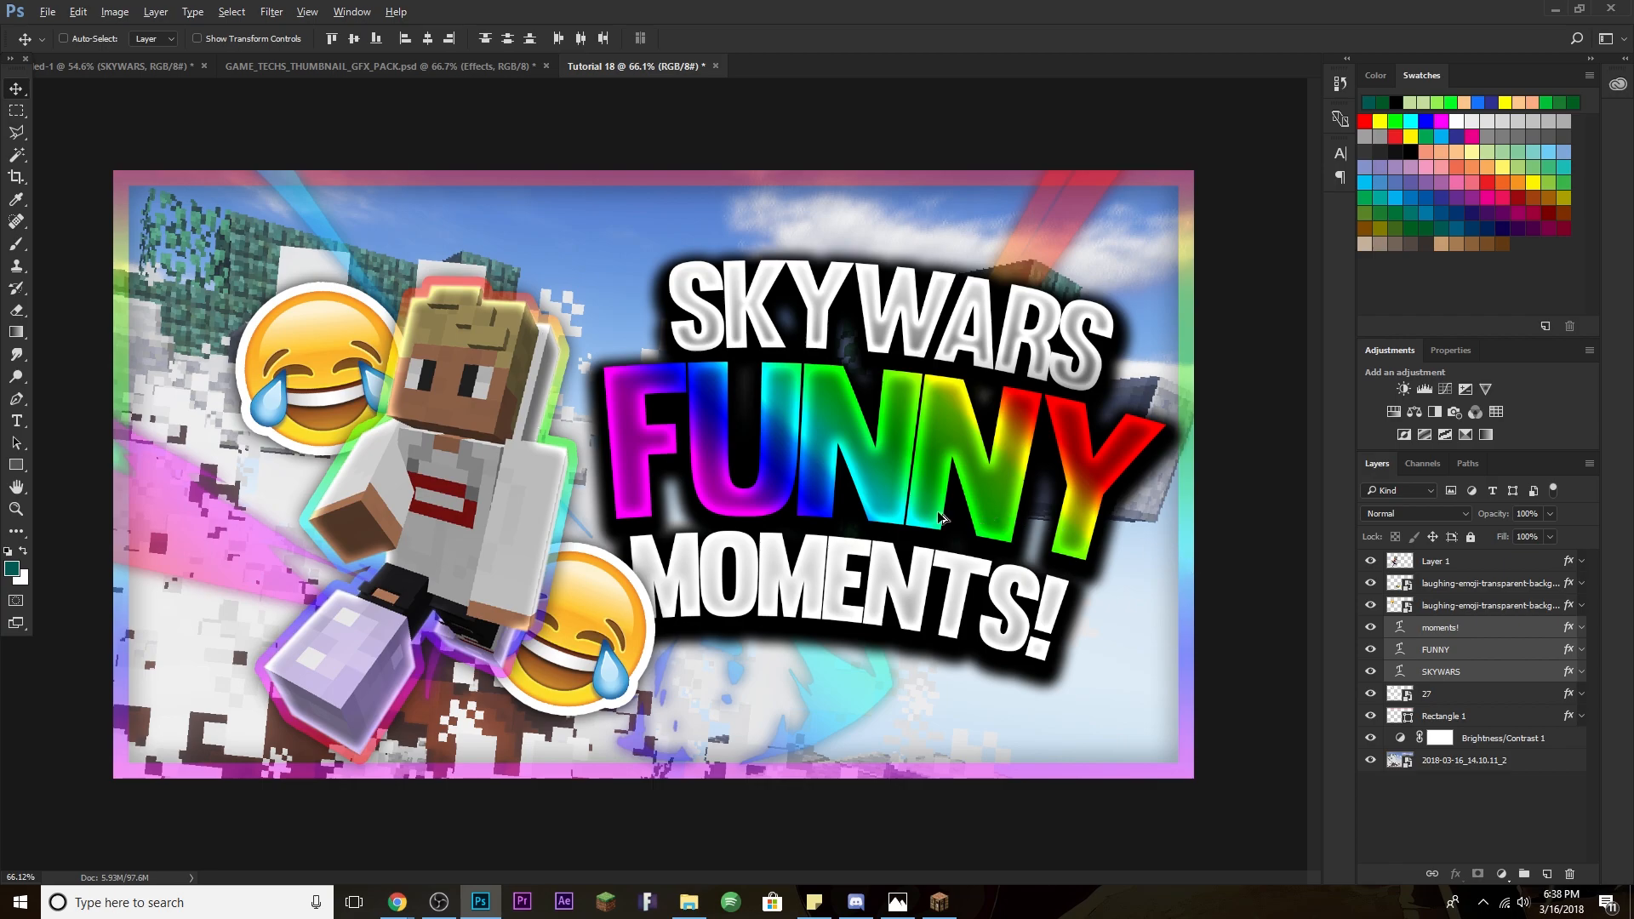
pyautogui.scroll(-2, 924, 520)
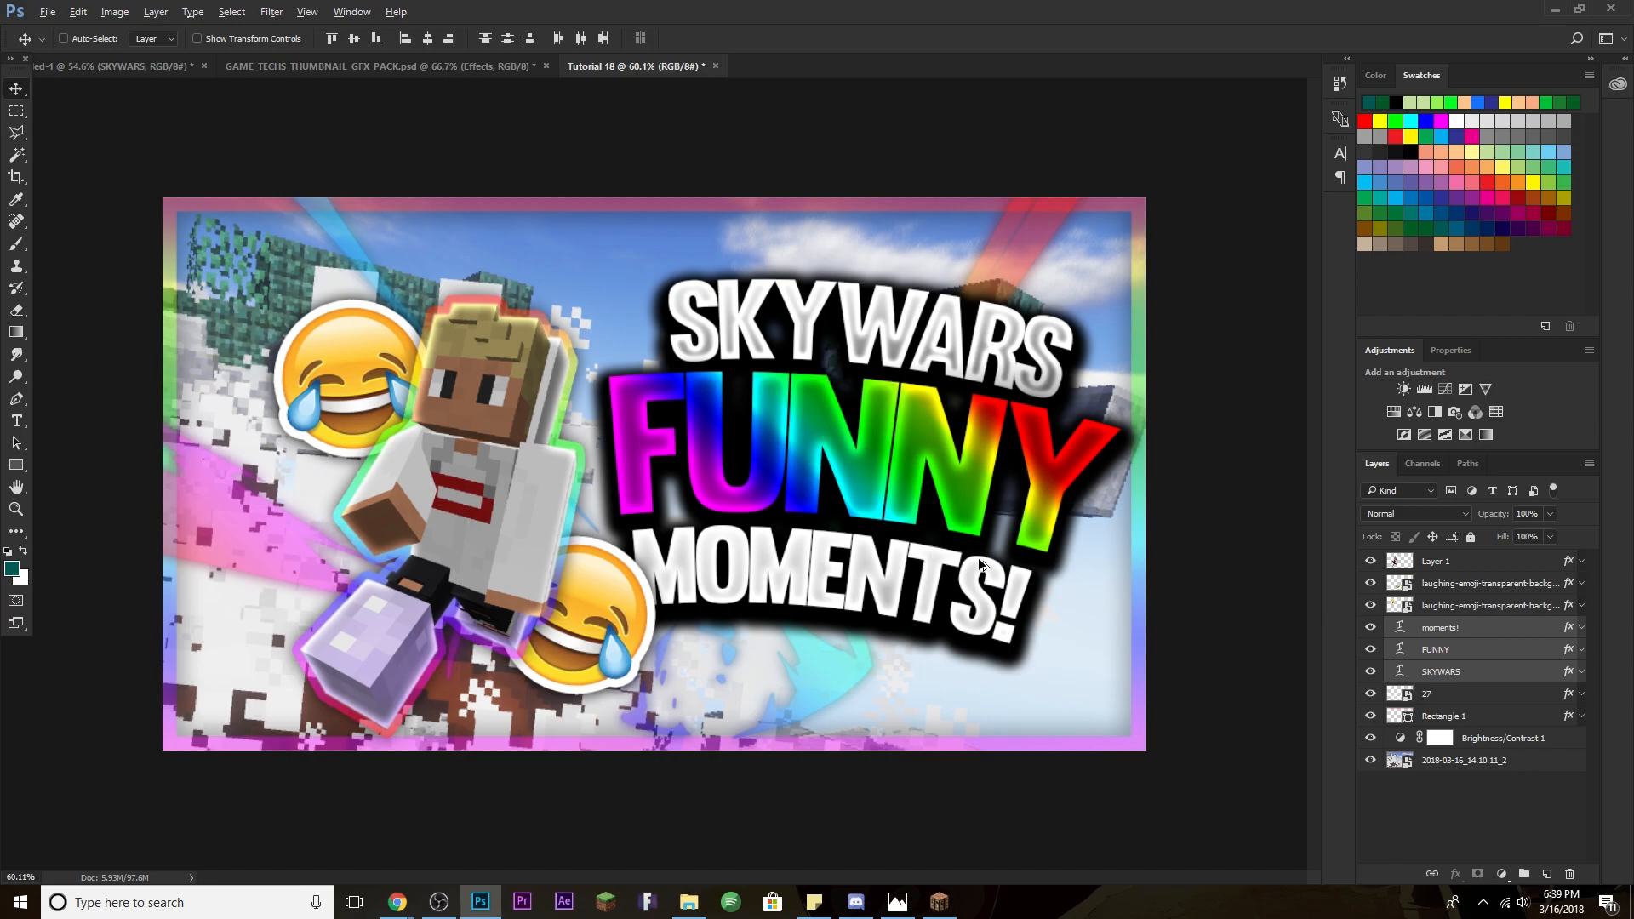
pyautogui.scroll(1, 977, 566)
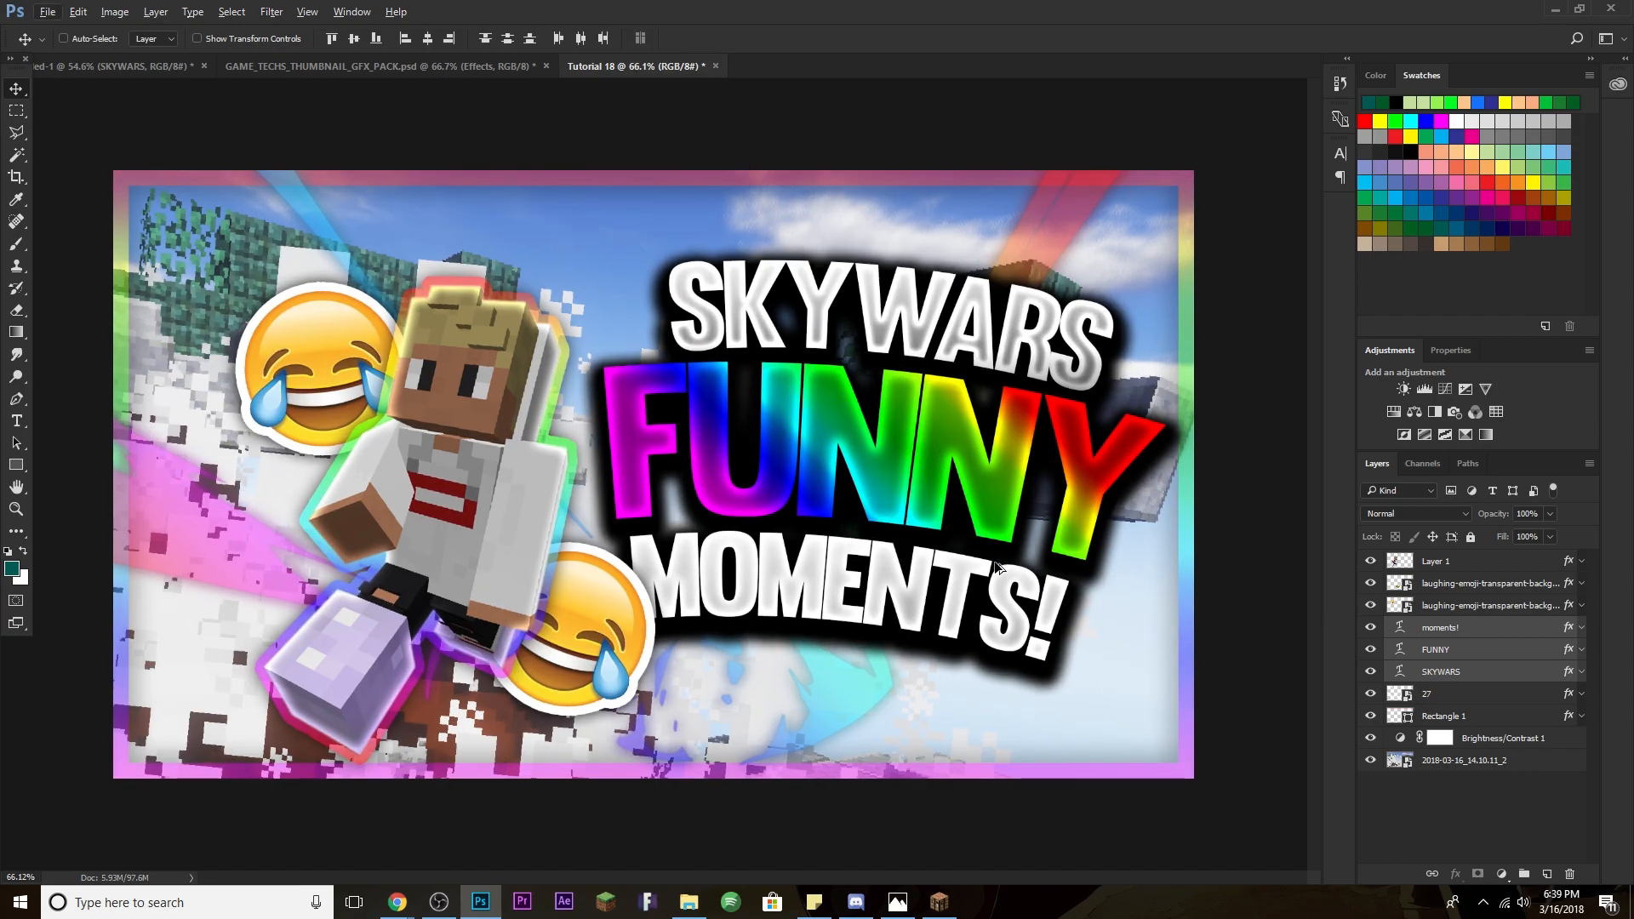